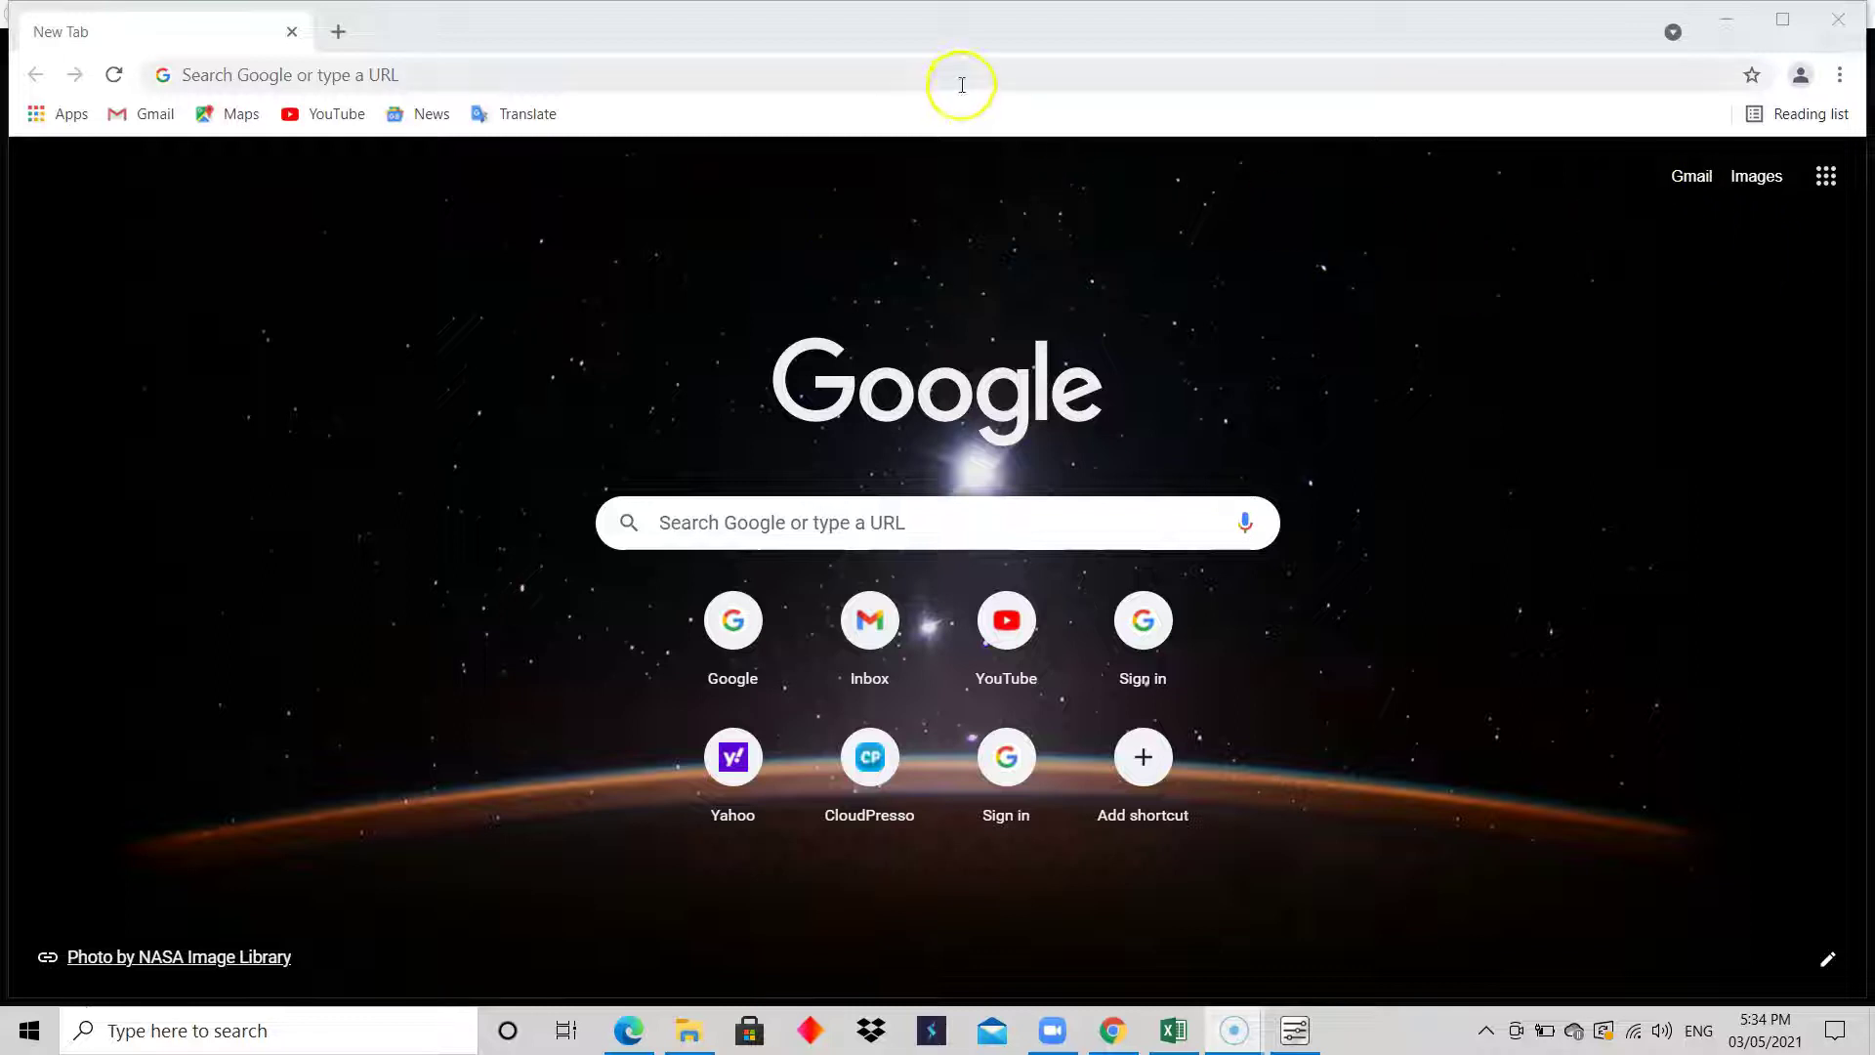
# - Load google.com and open Google Drive from the Google apps list
pyautogui.click(1833, 188)
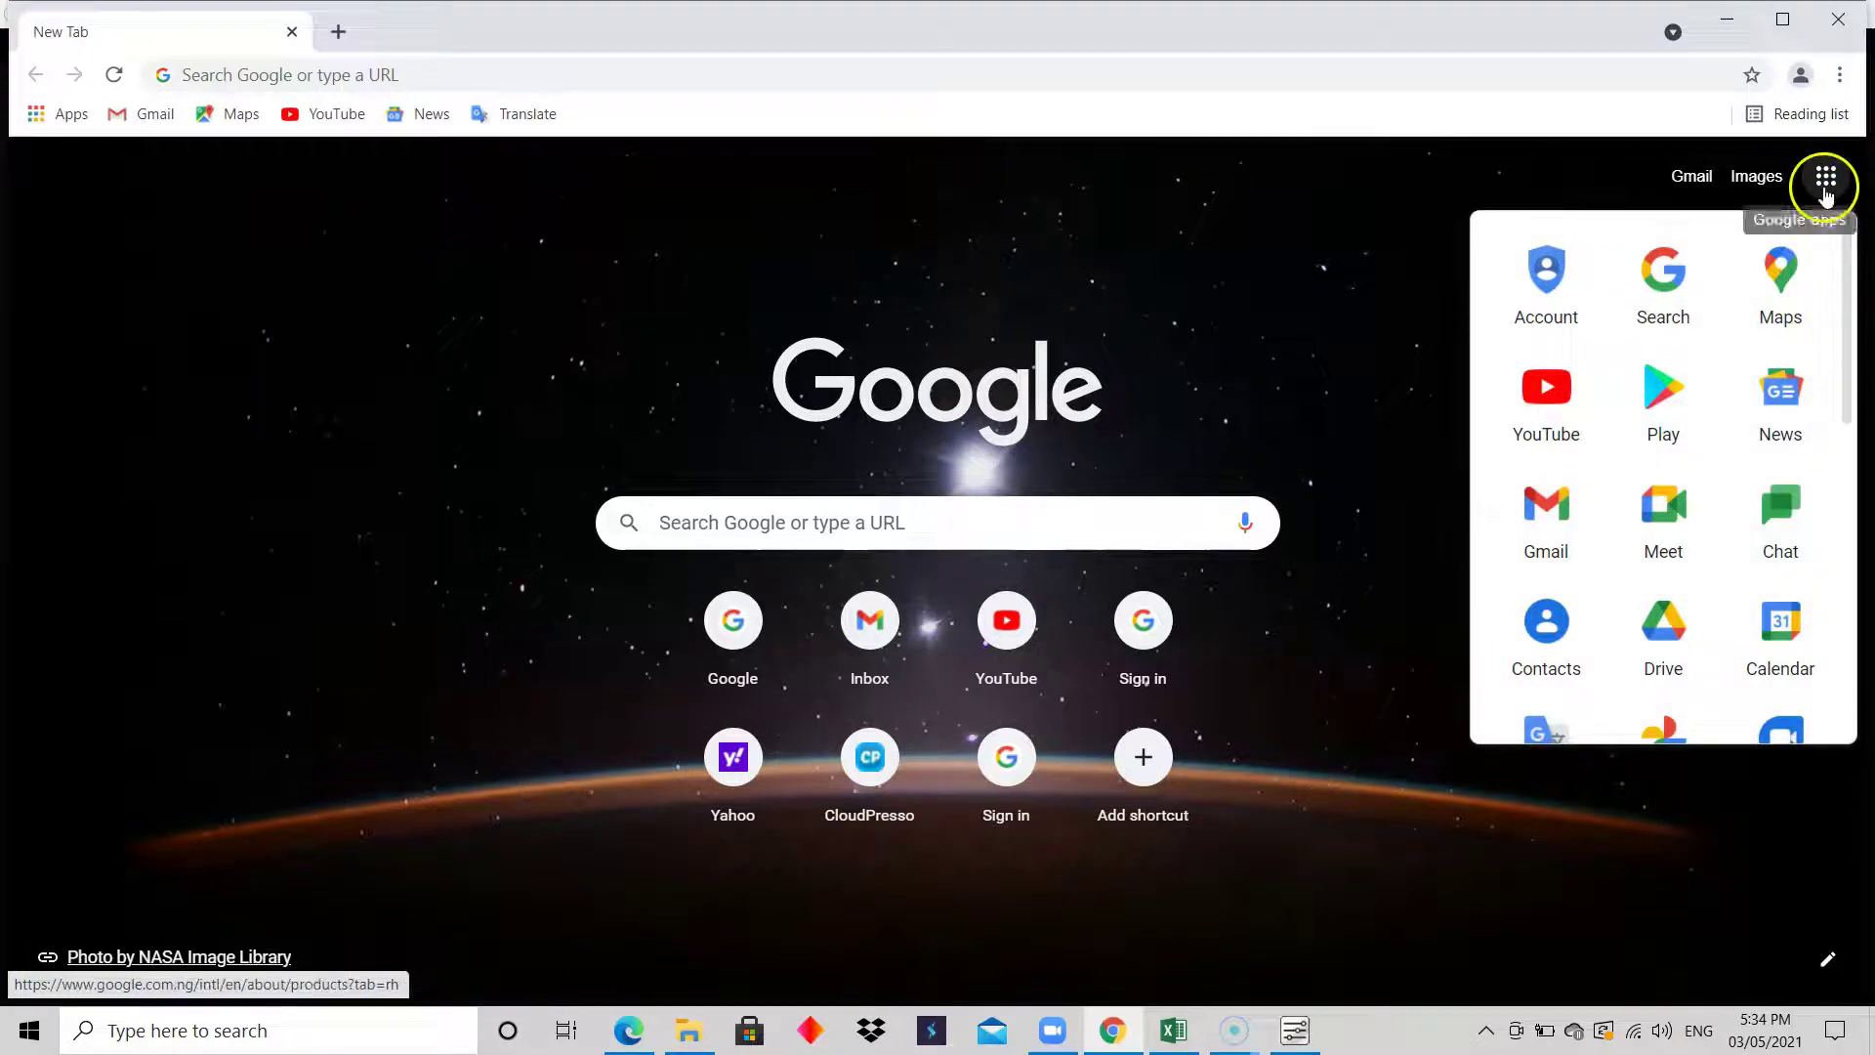
pyautogui.click(801, 88)
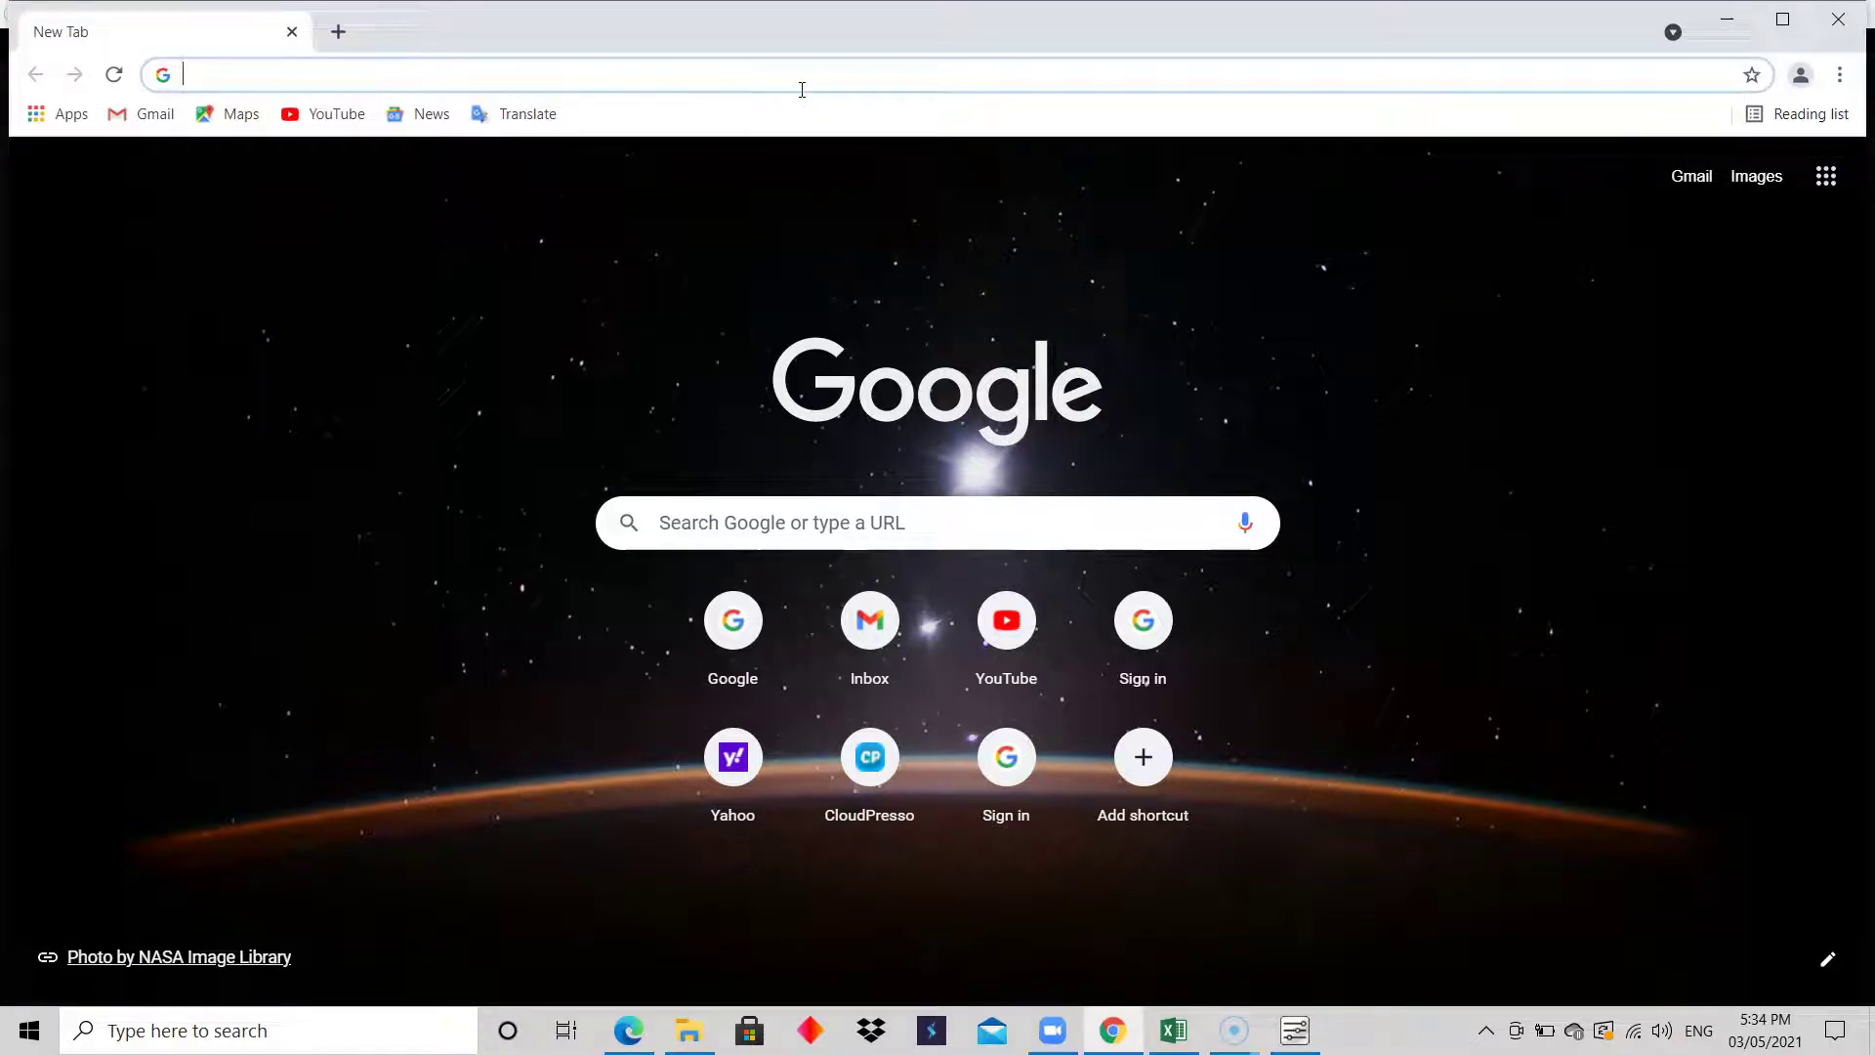
pyautogui.write('google.com')
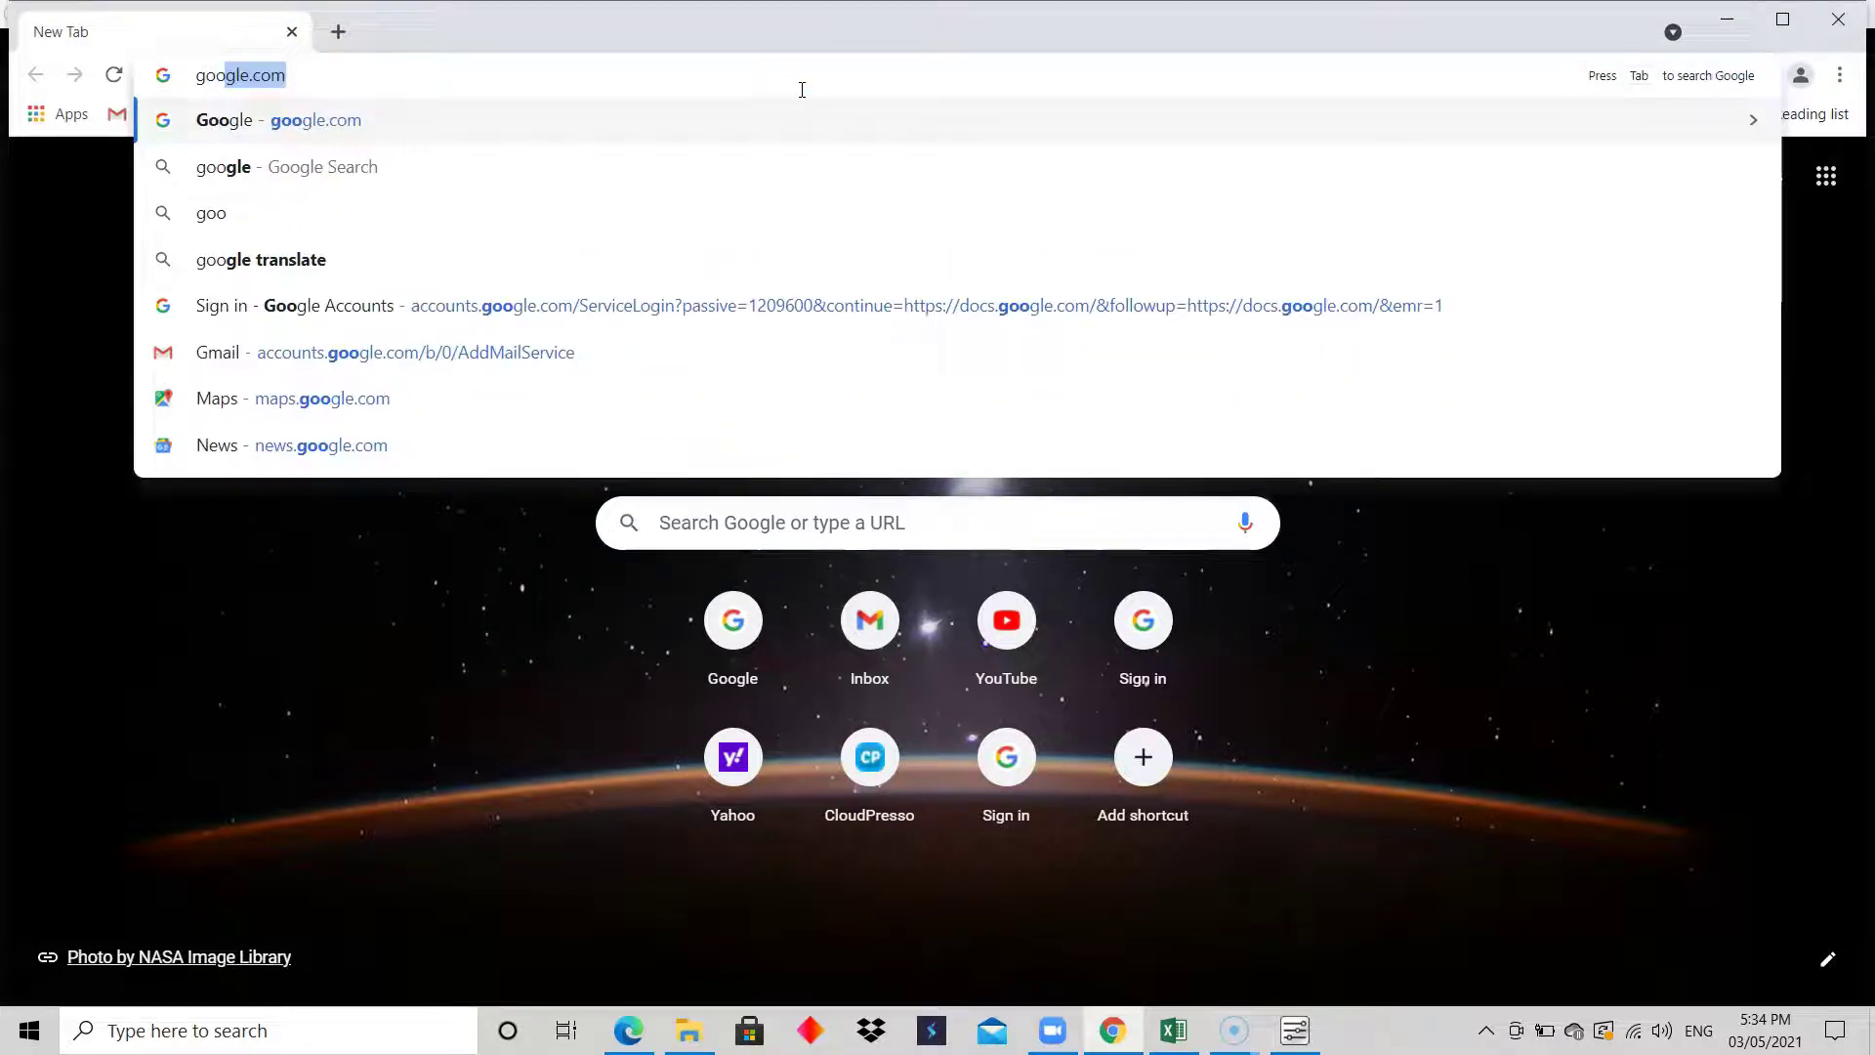
pyautogui.press('Return')
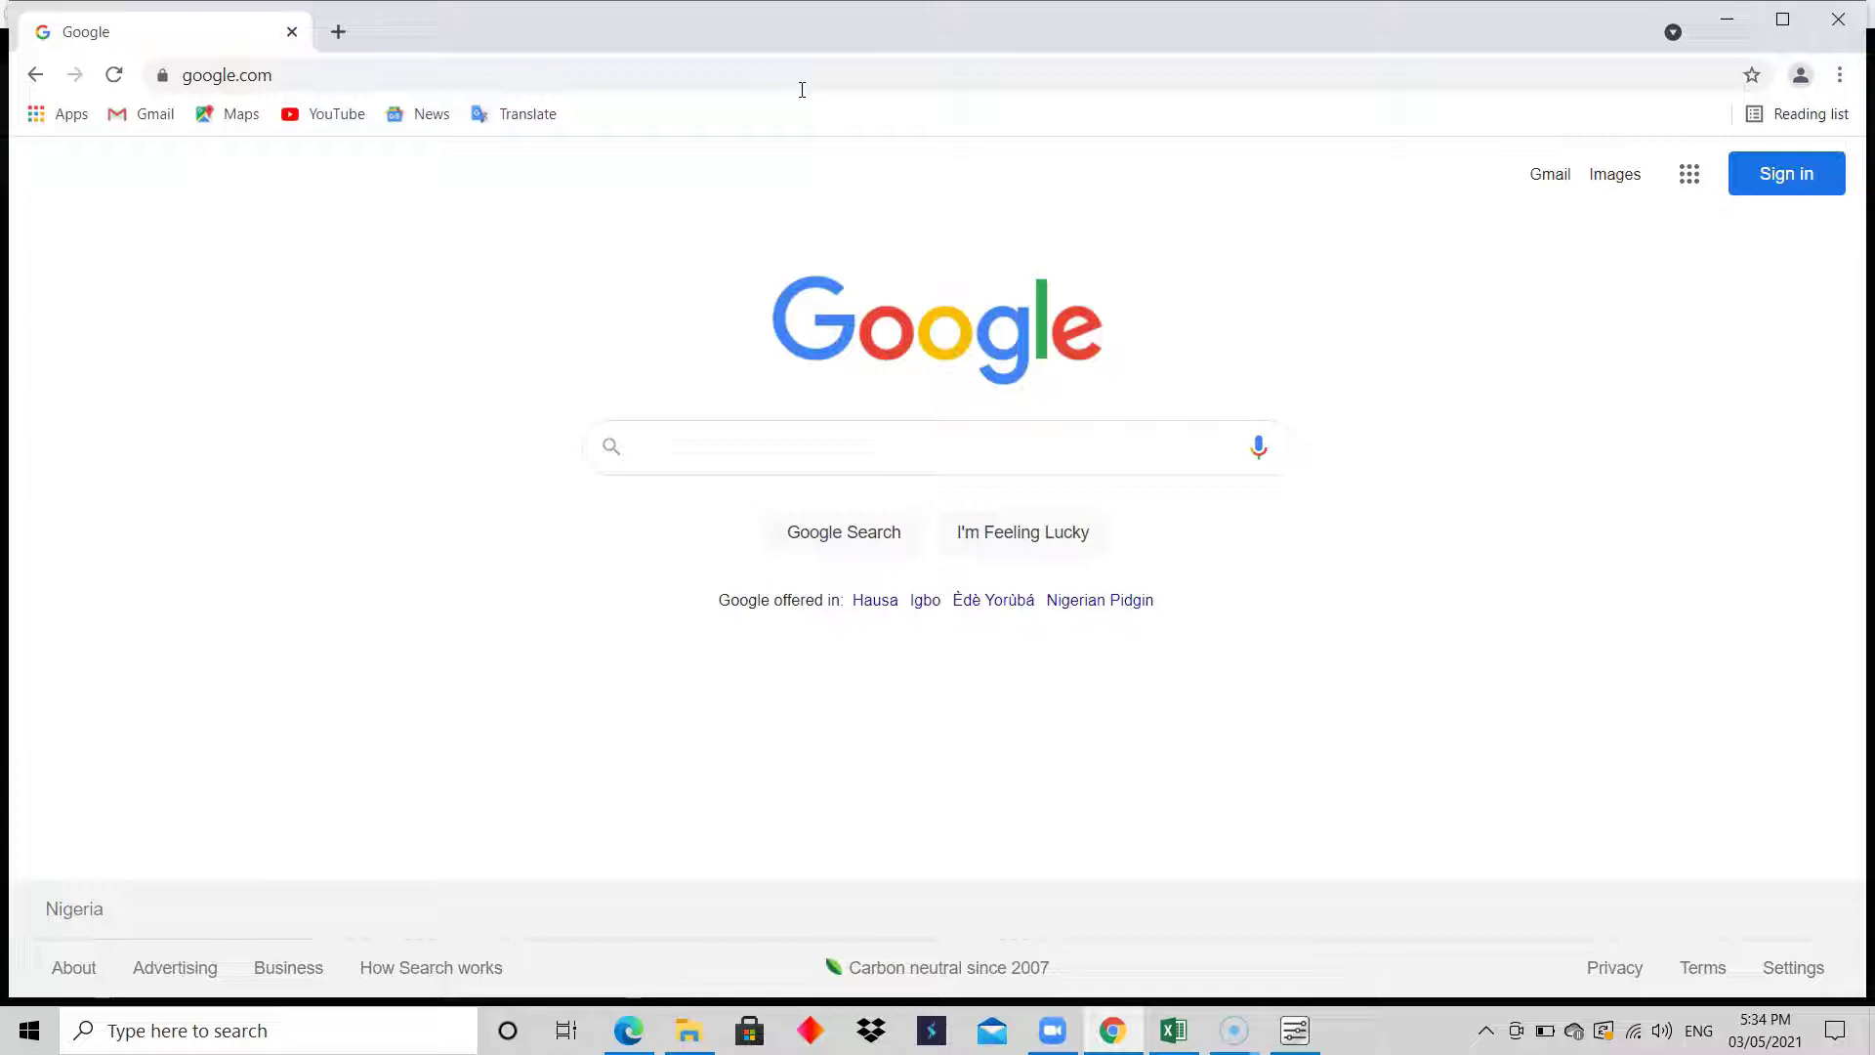
pyautogui.click(1689, 182)
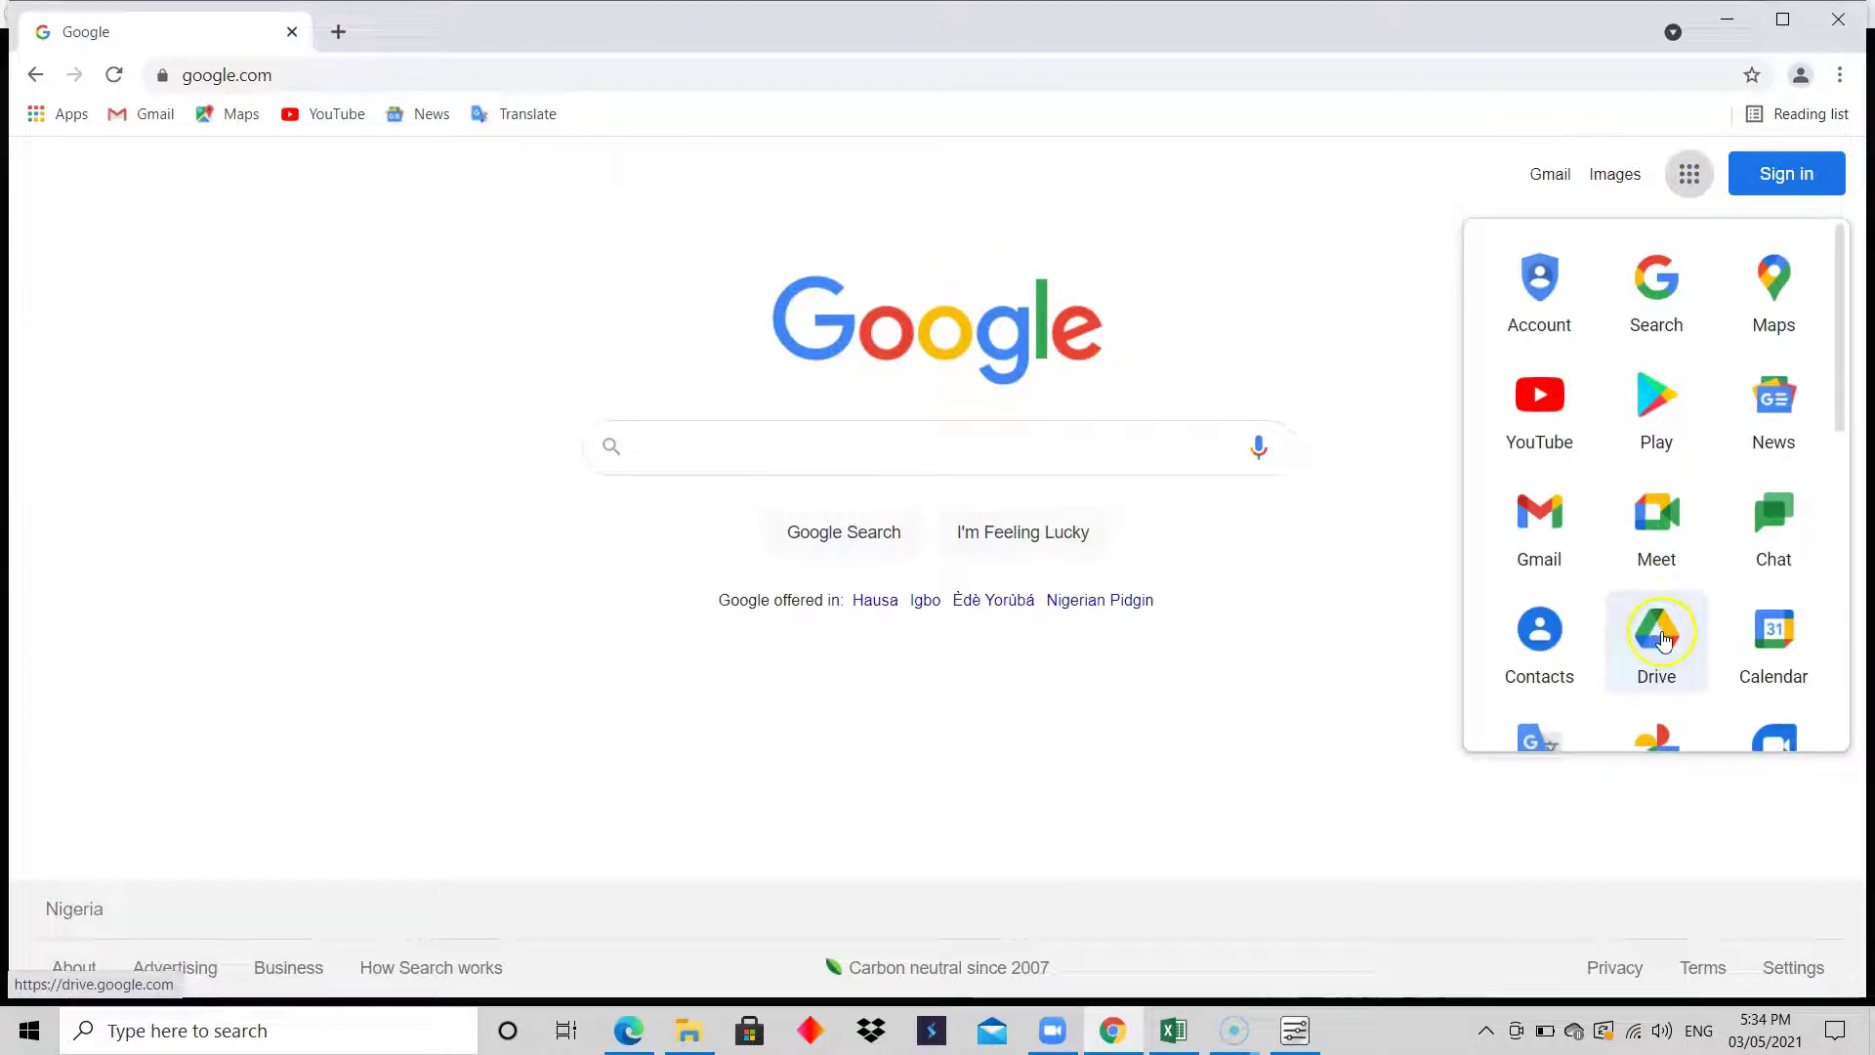
pyautogui.click(1664, 639)
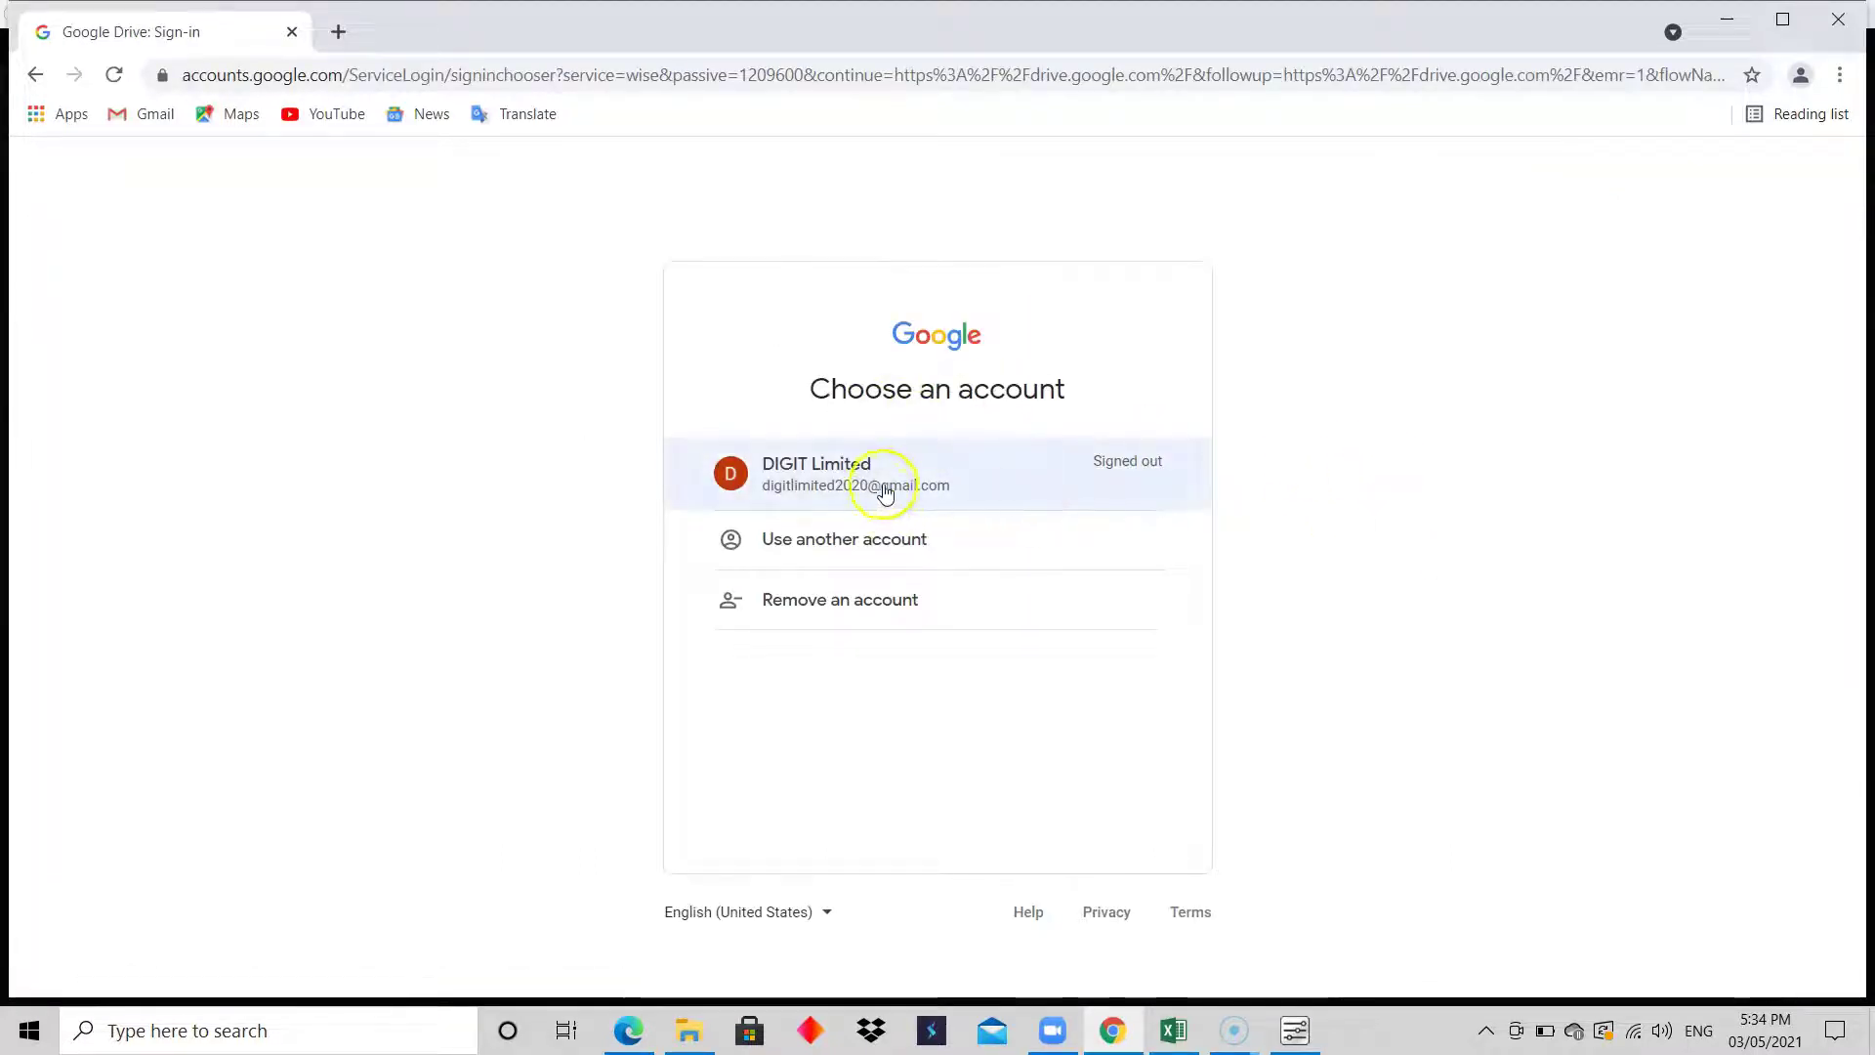
# - Sign in to Google Drive with the saved DIGIT Limited account by entering its account password
pyautogui.click(885, 491)
pyautogui.click(827, 565)
pyautogui.write('••••••')
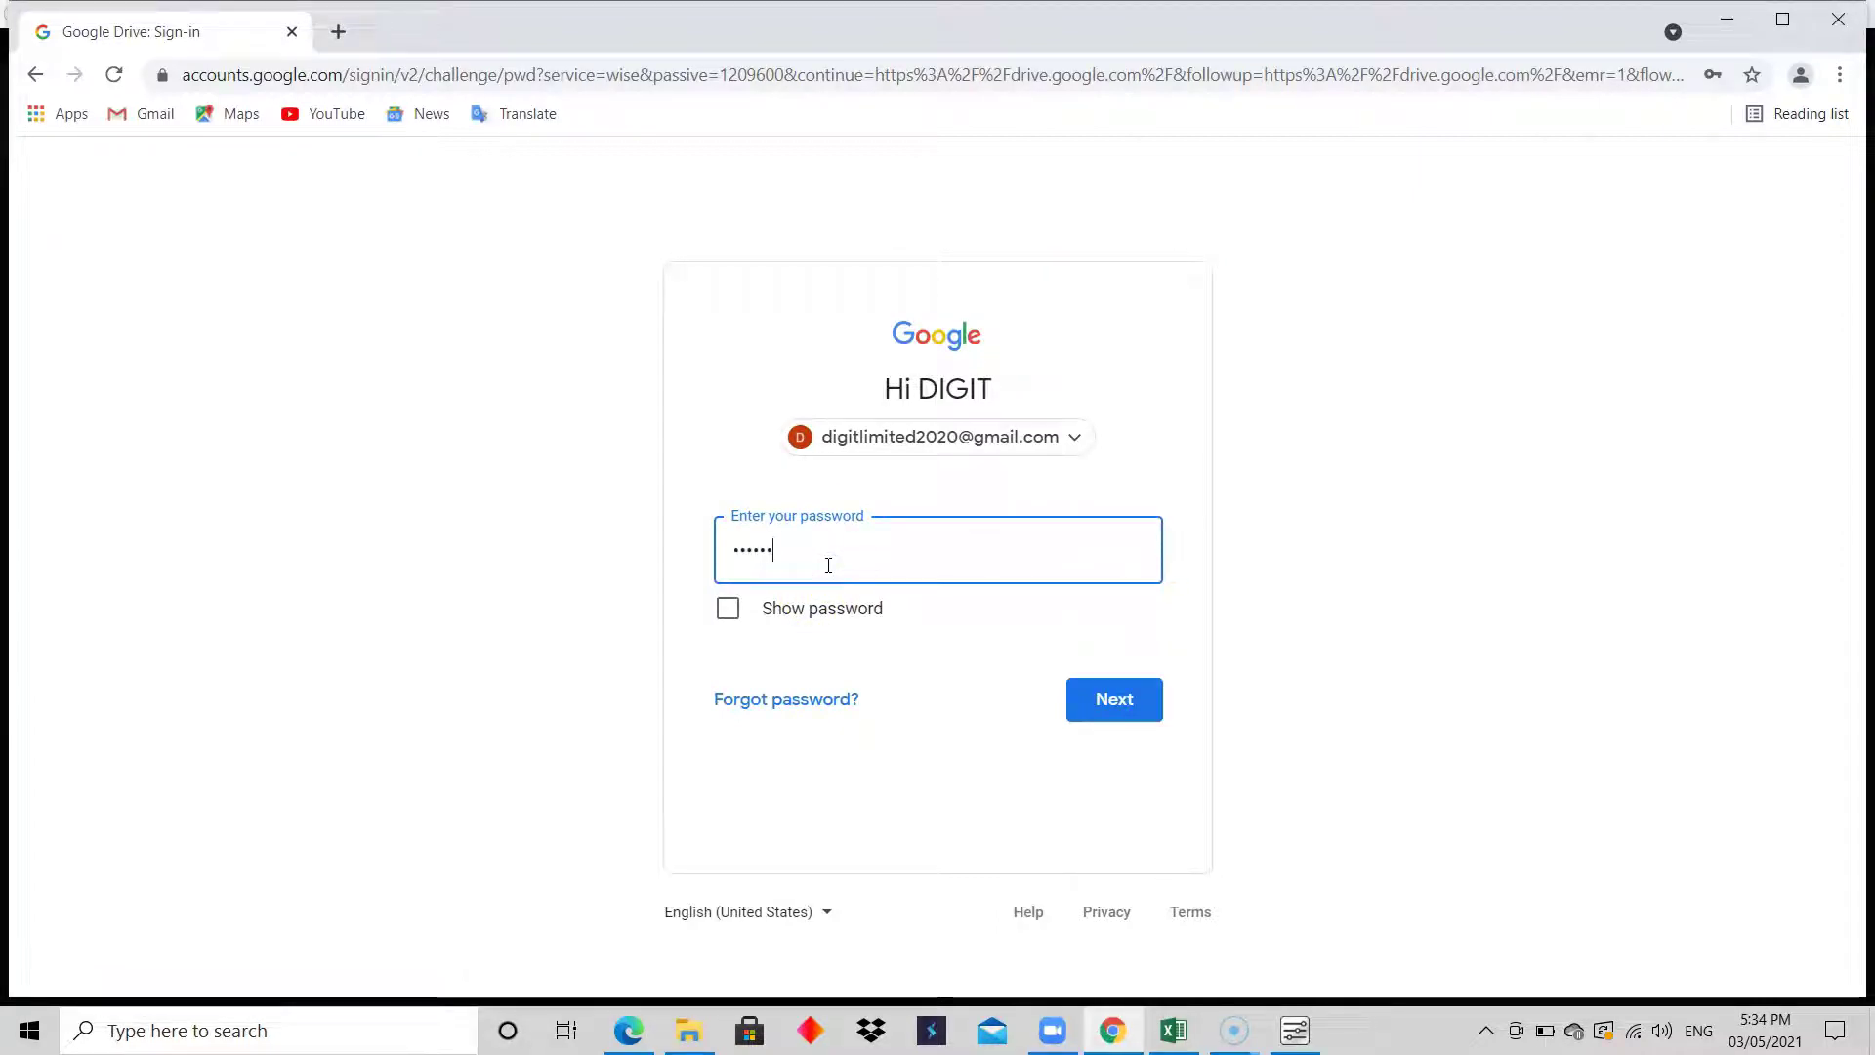
pyautogui.write('•••••')
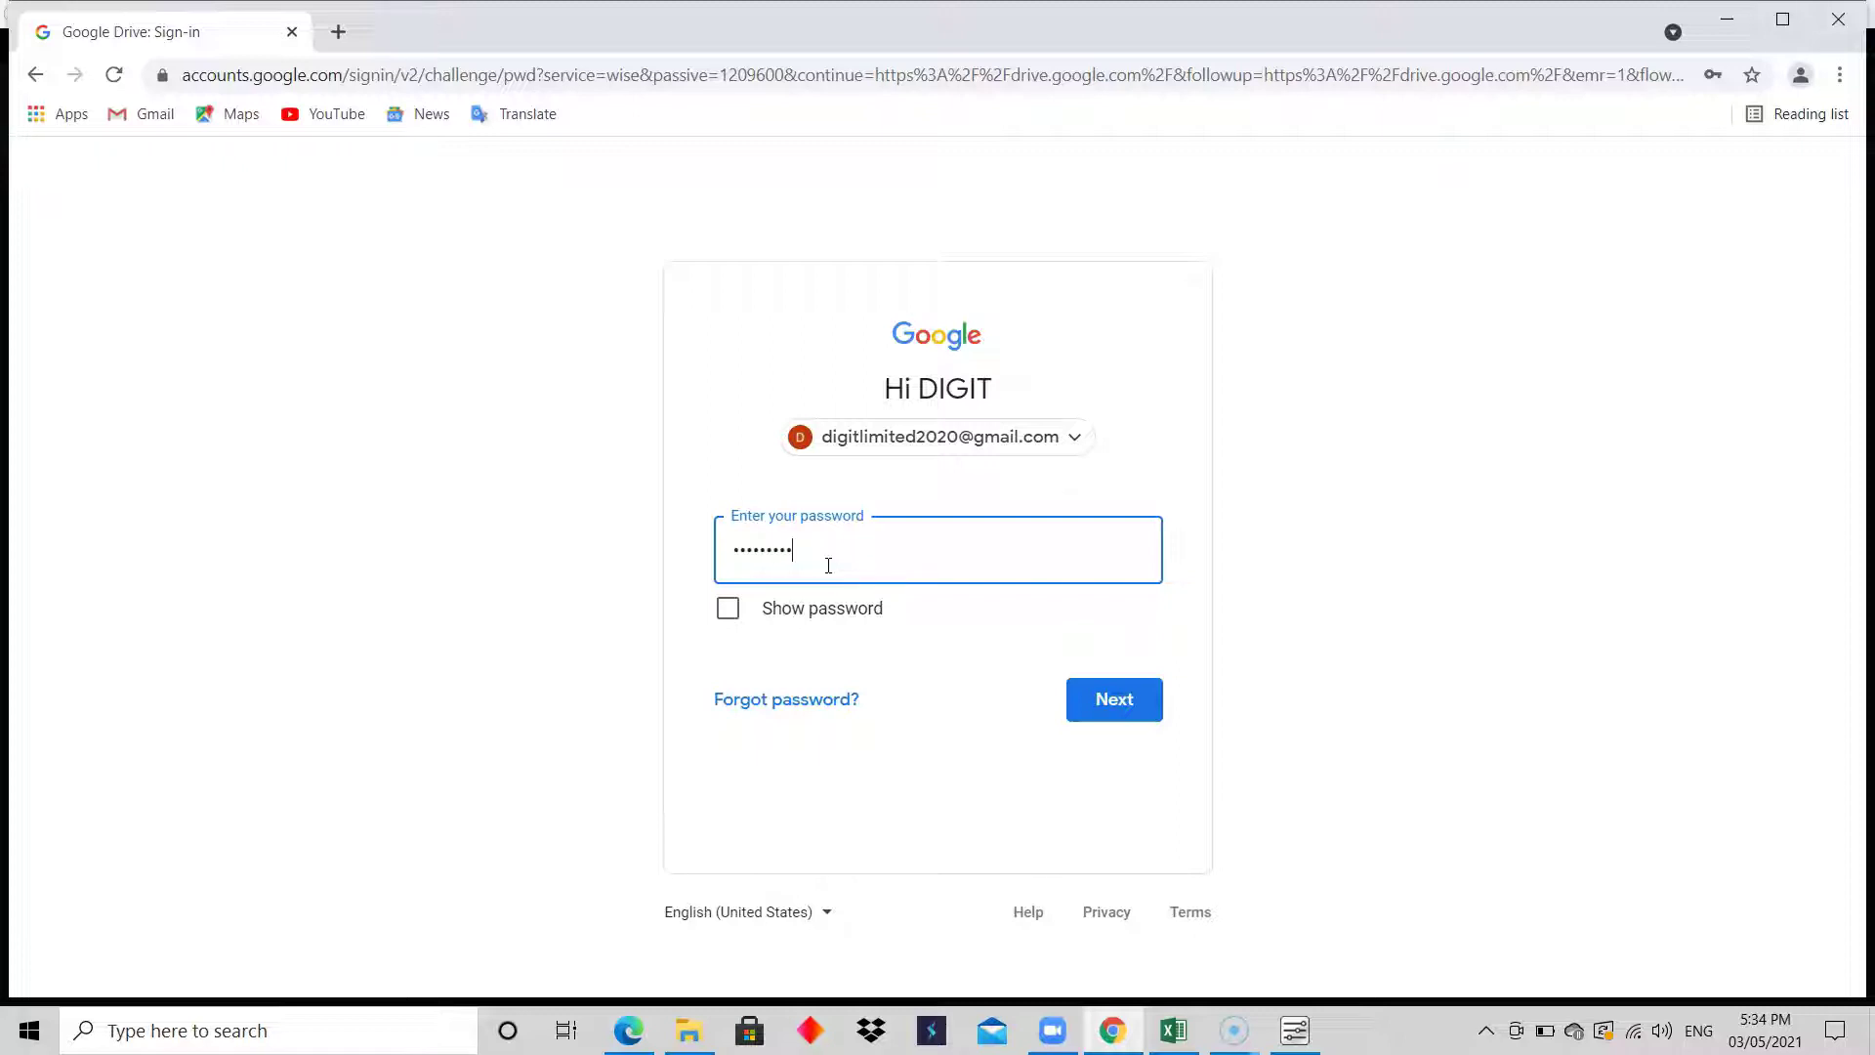
pyautogui.press('Return')
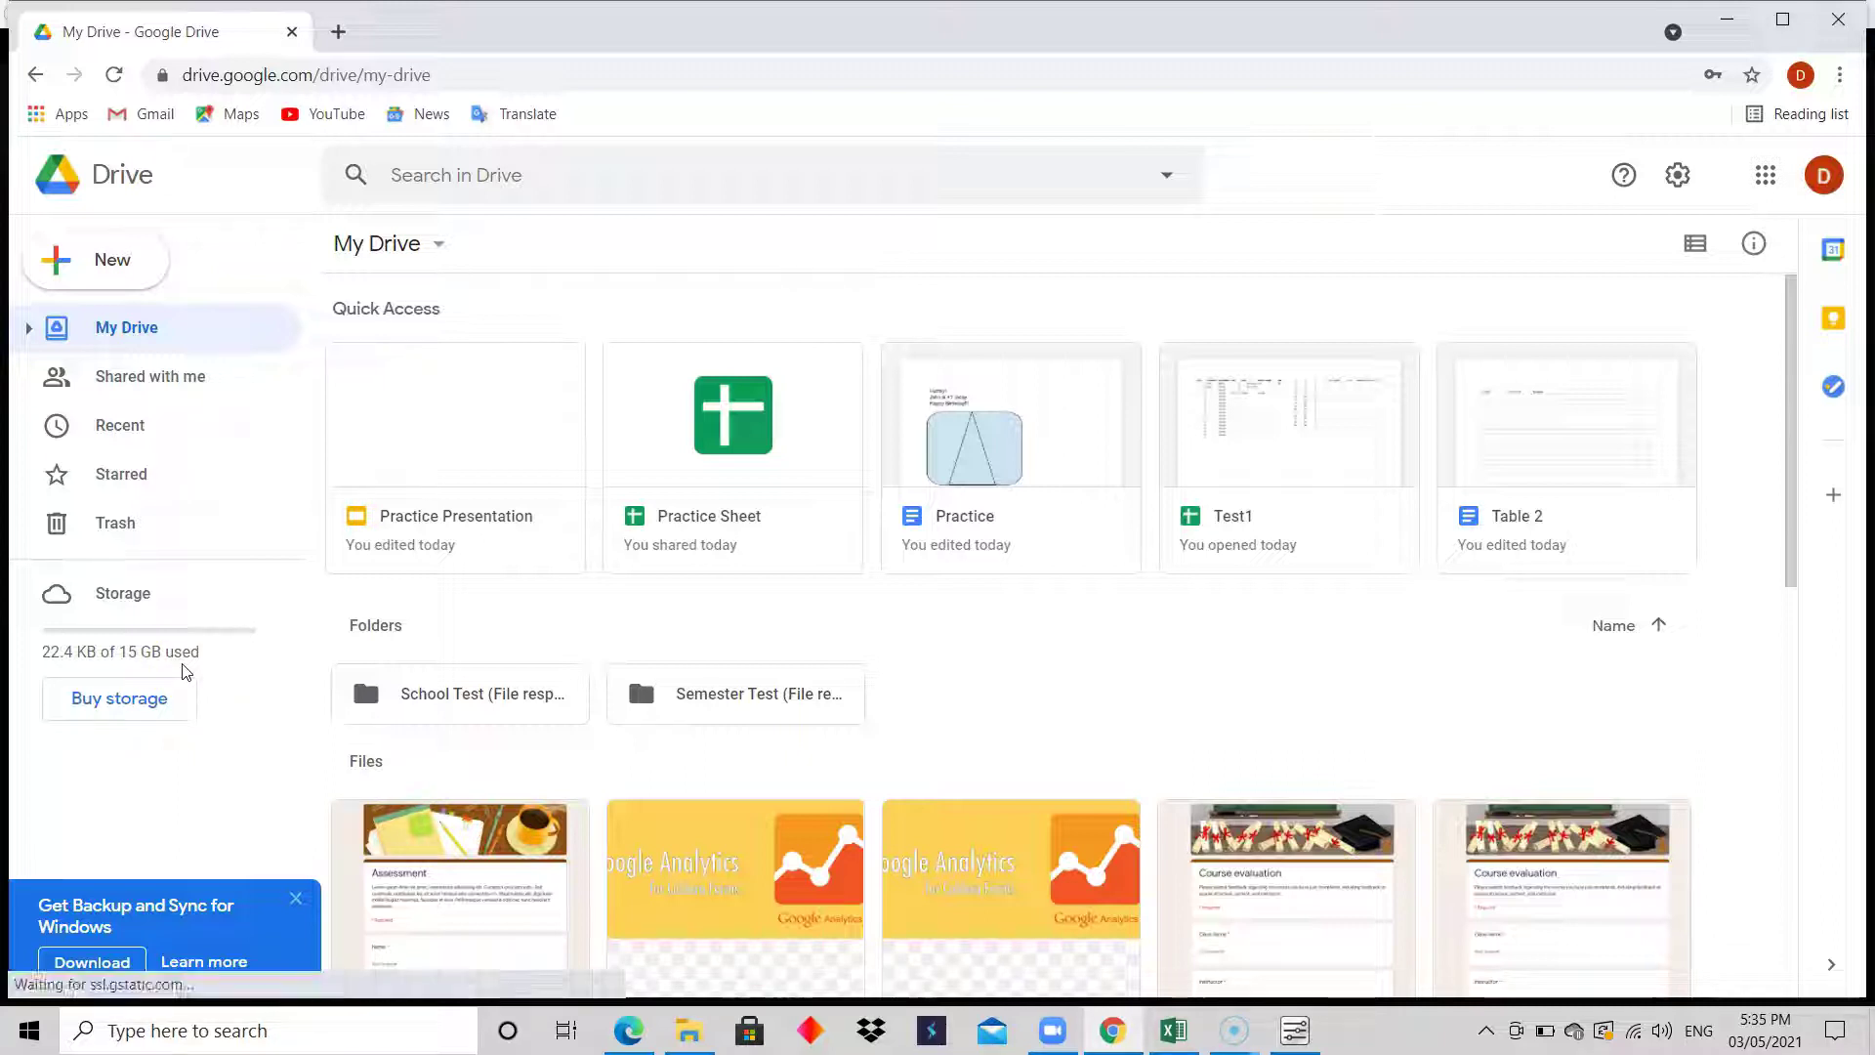
# - Open the Google One storage purchase page from Drive and compare the 100 GB and 200 GB plans' prices and benefits
pyautogui.click(222, 642)
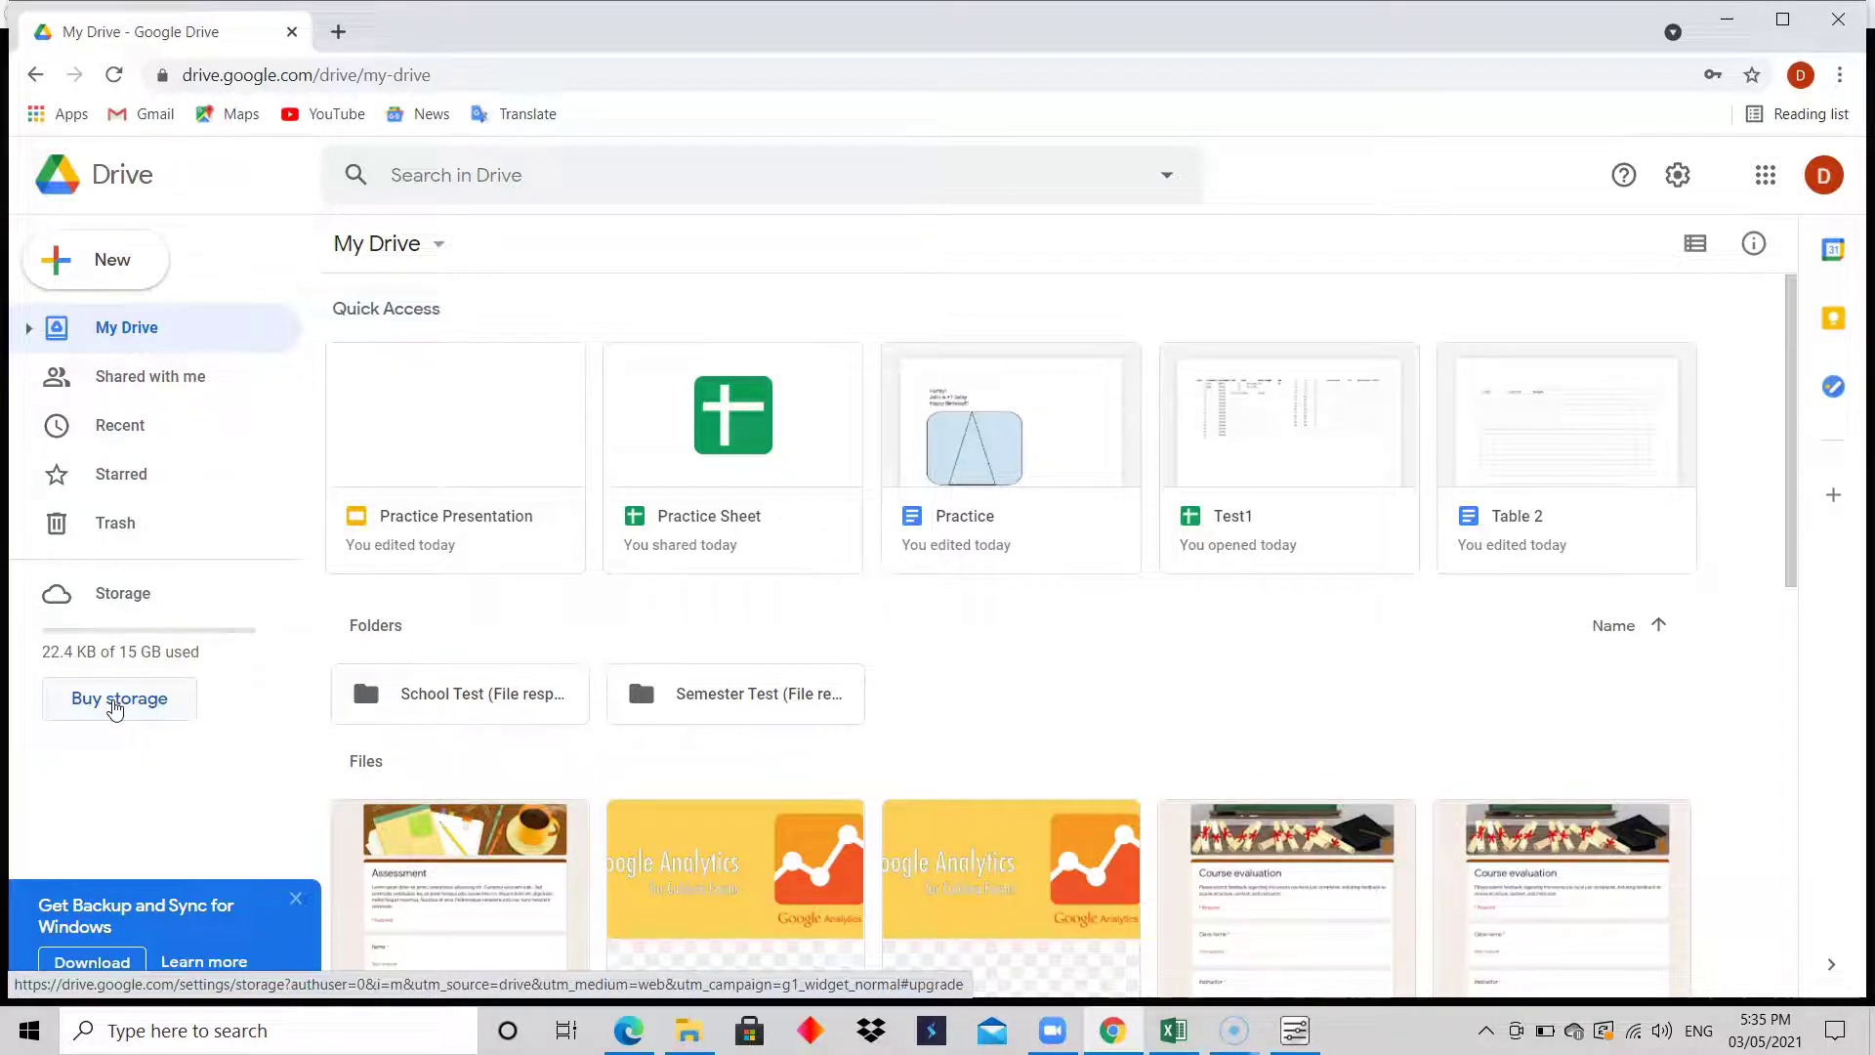
pyautogui.click(115, 702)
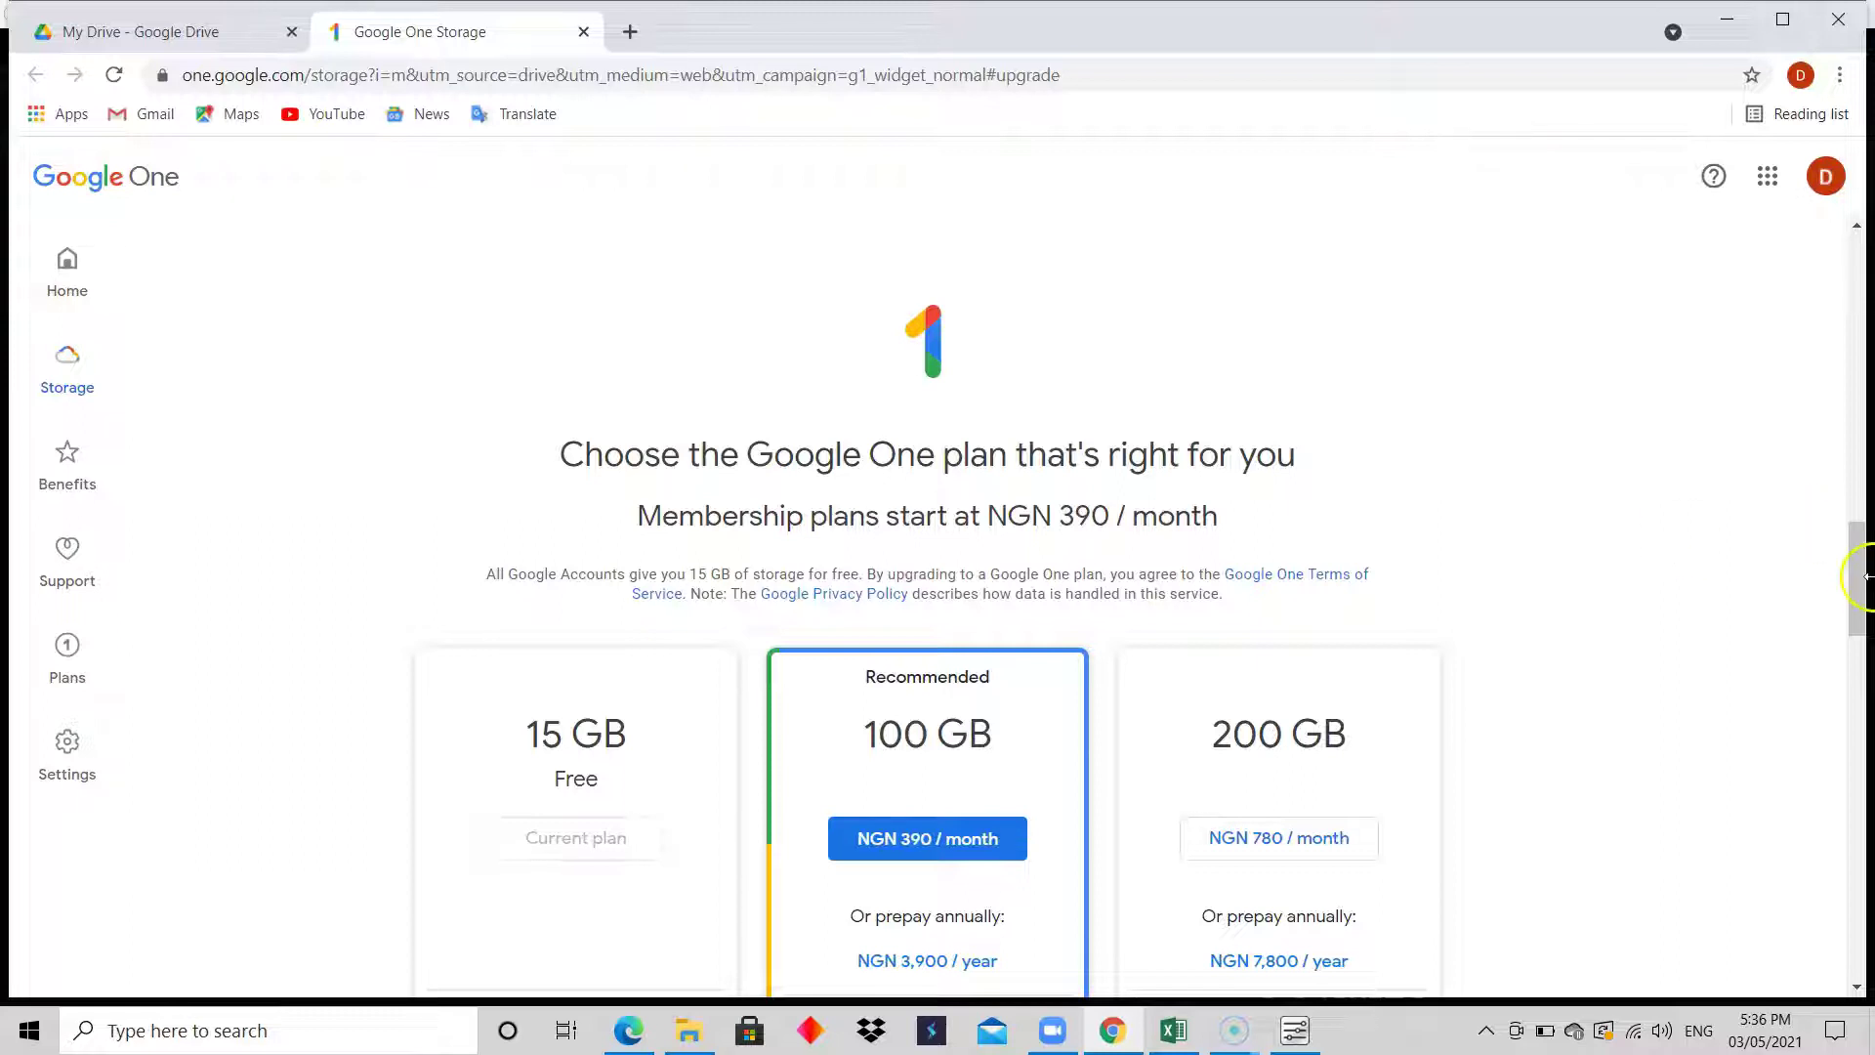
pyautogui.moveTo(1862, 564); pyautogui.dragTo(1861, 595)
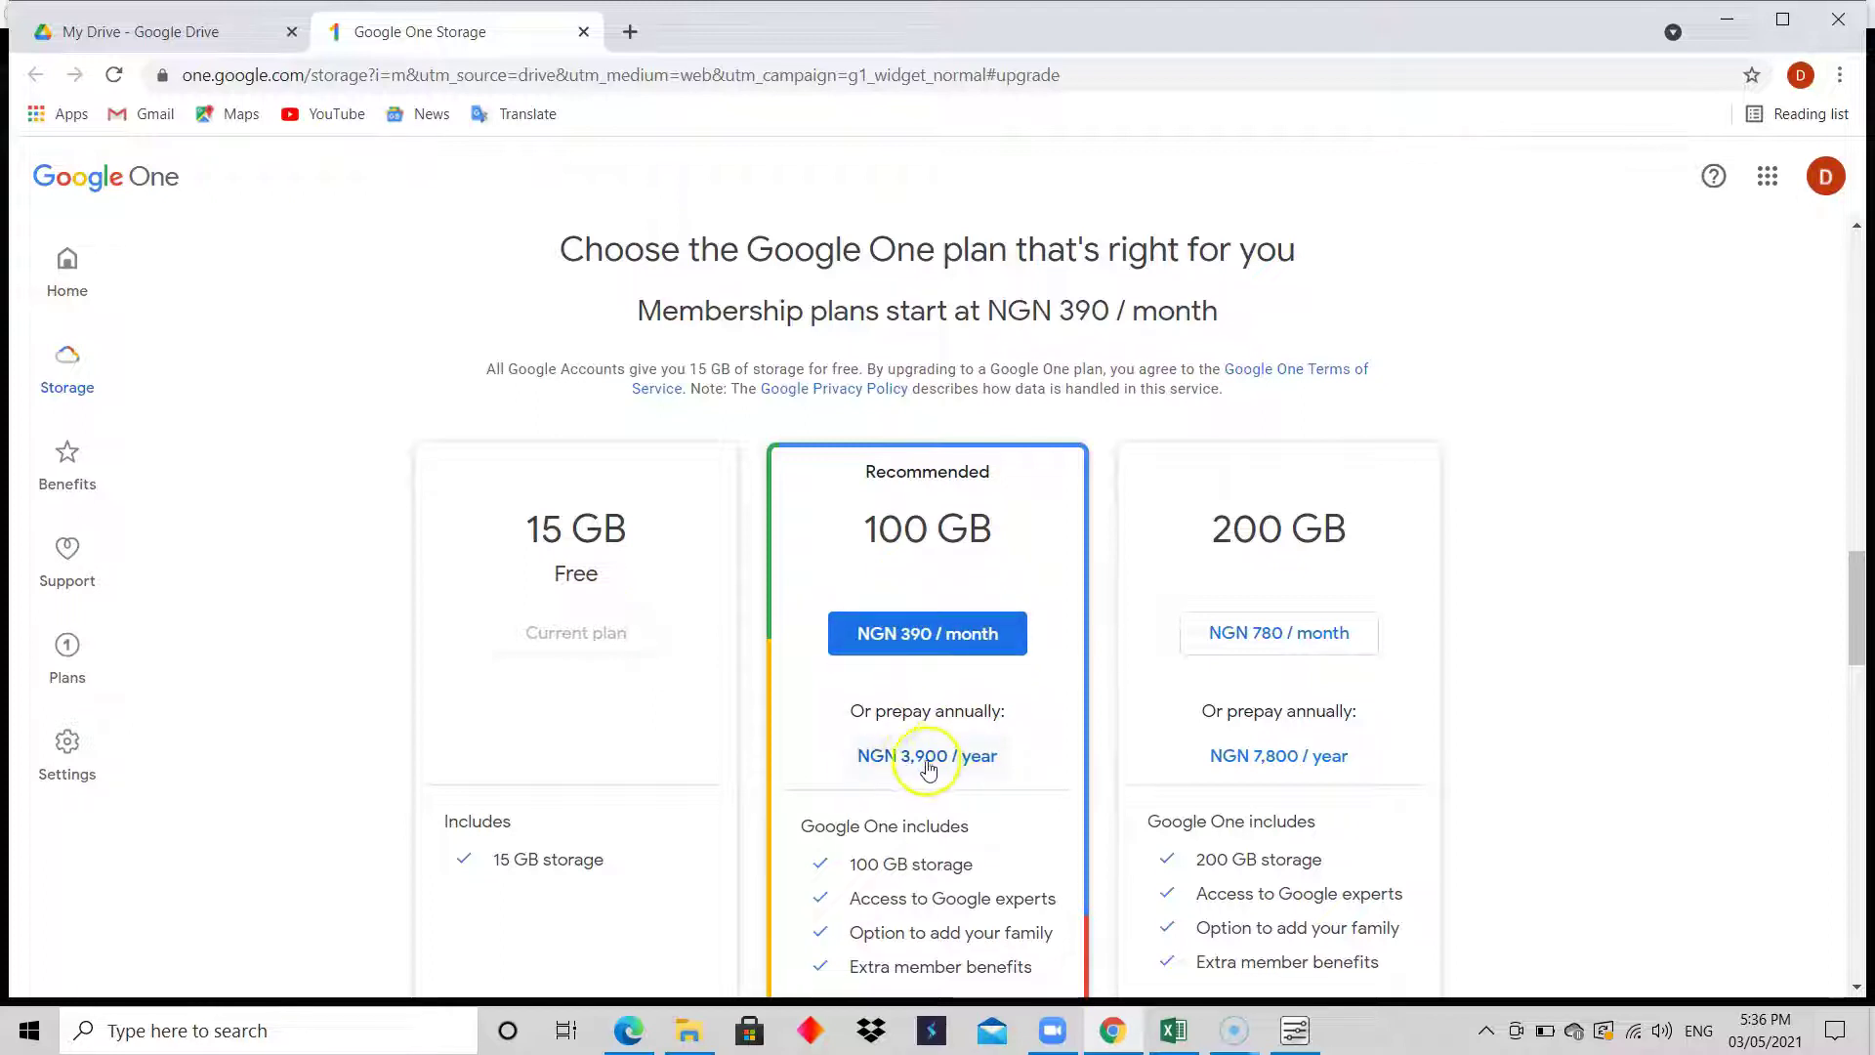
pyautogui.moveTo(1859, 599); pyautogui.dragTo(1859, 633)
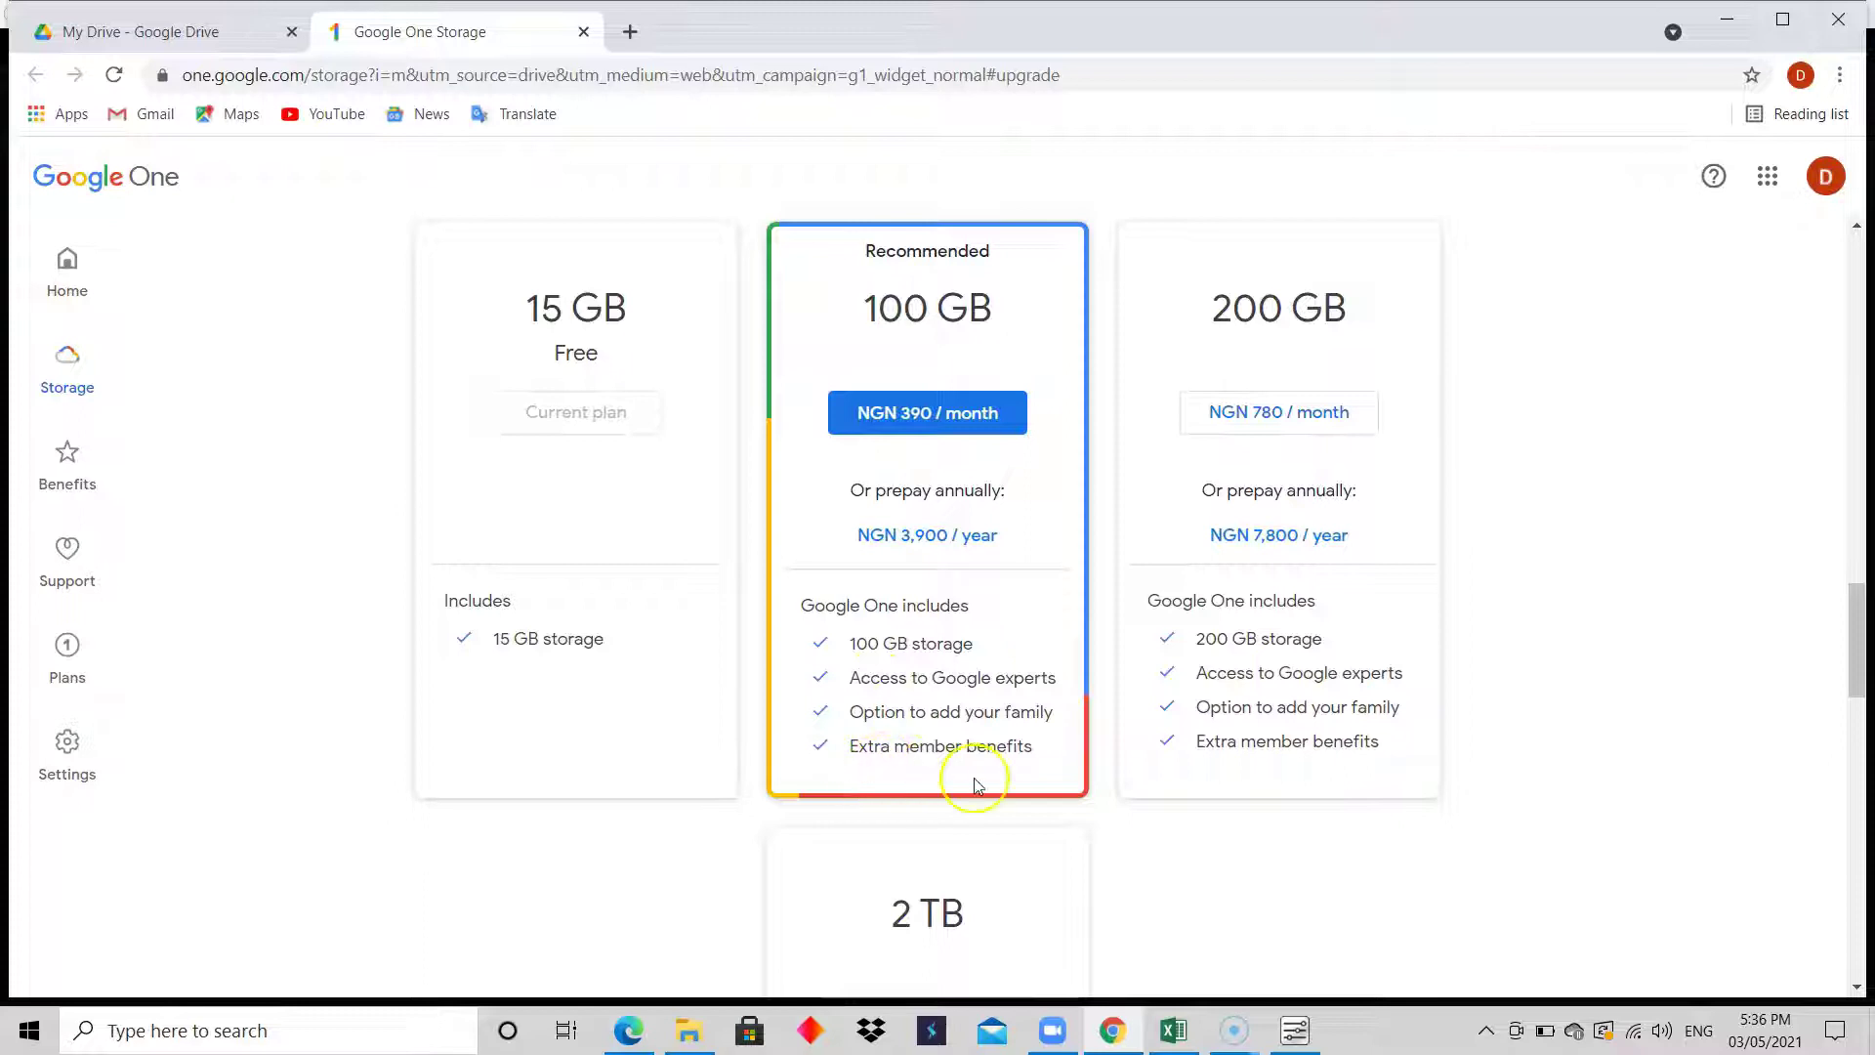
# - Maximize the browser window and review the 2 TB plan's pricing and the Get more with Google One benefits
pyautogui.moveTo(1858, 620); pyautogui.dragTo(1865, 715)
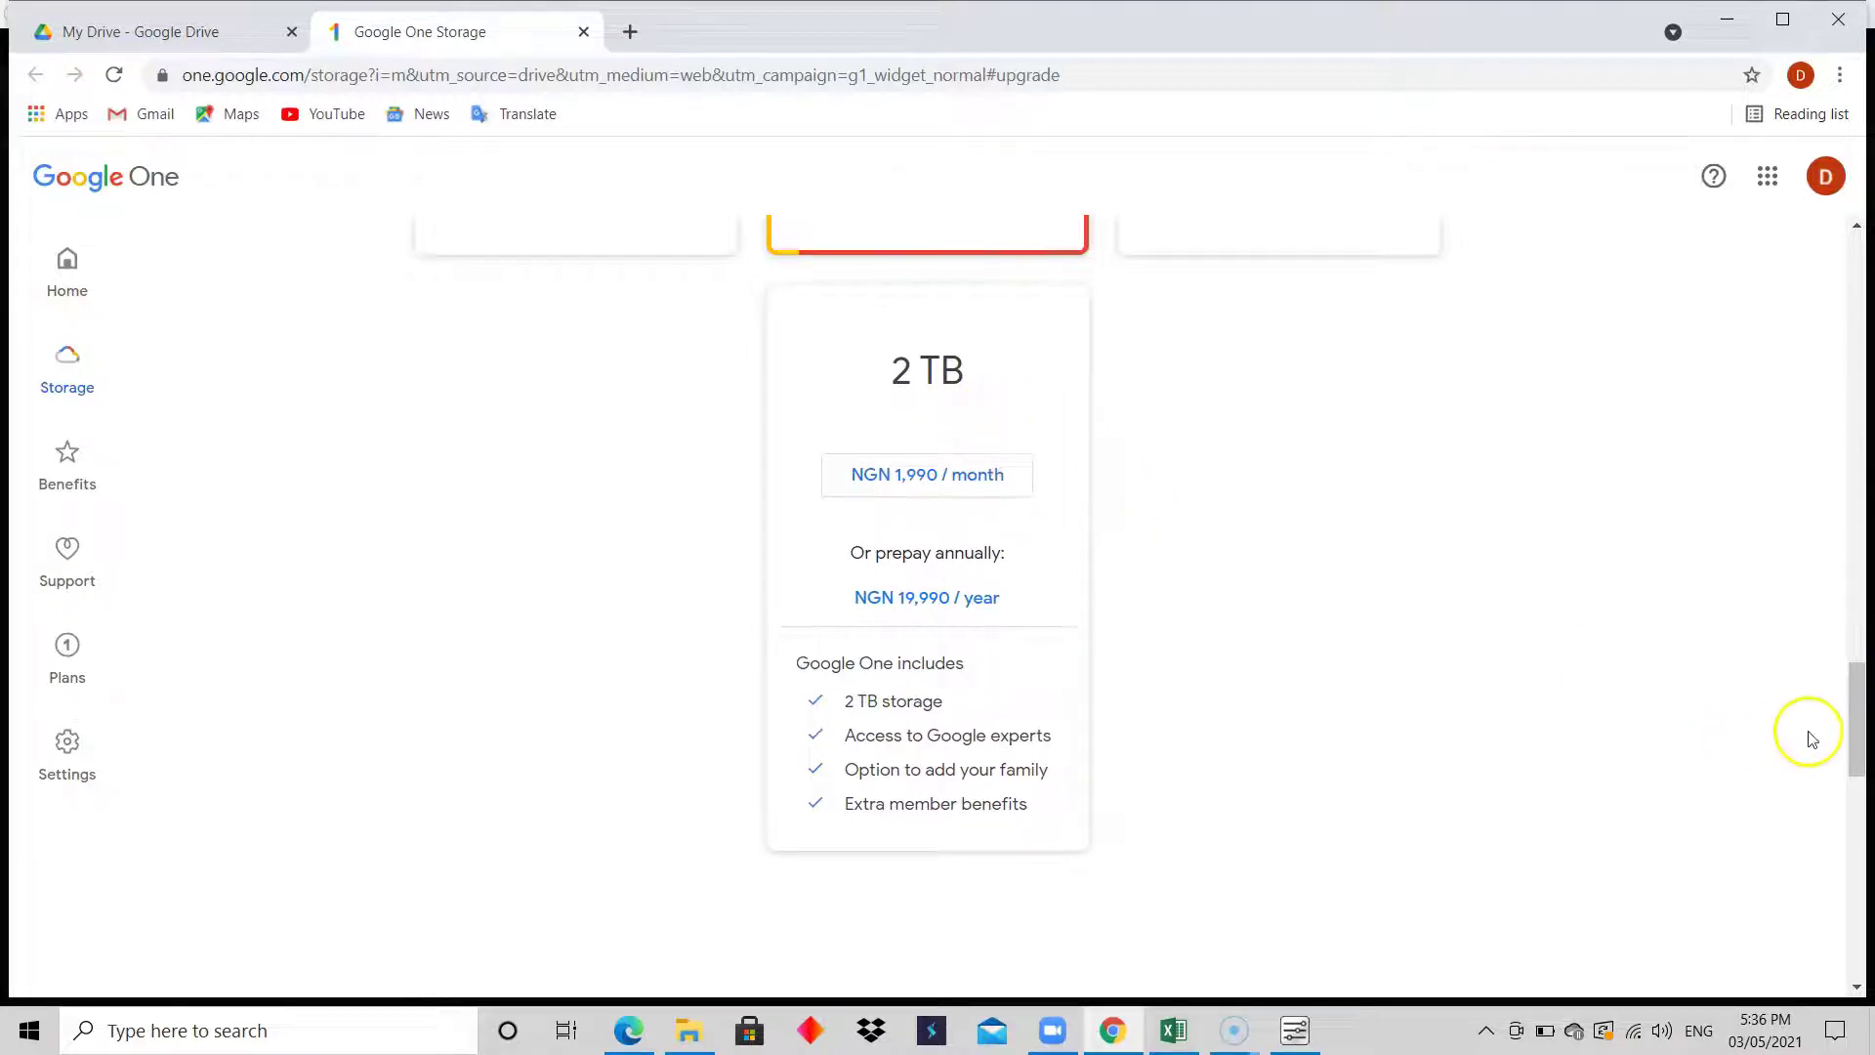
pyautogui.moveTo(1872, 688); pyautogui.dragTo(1868, 707)
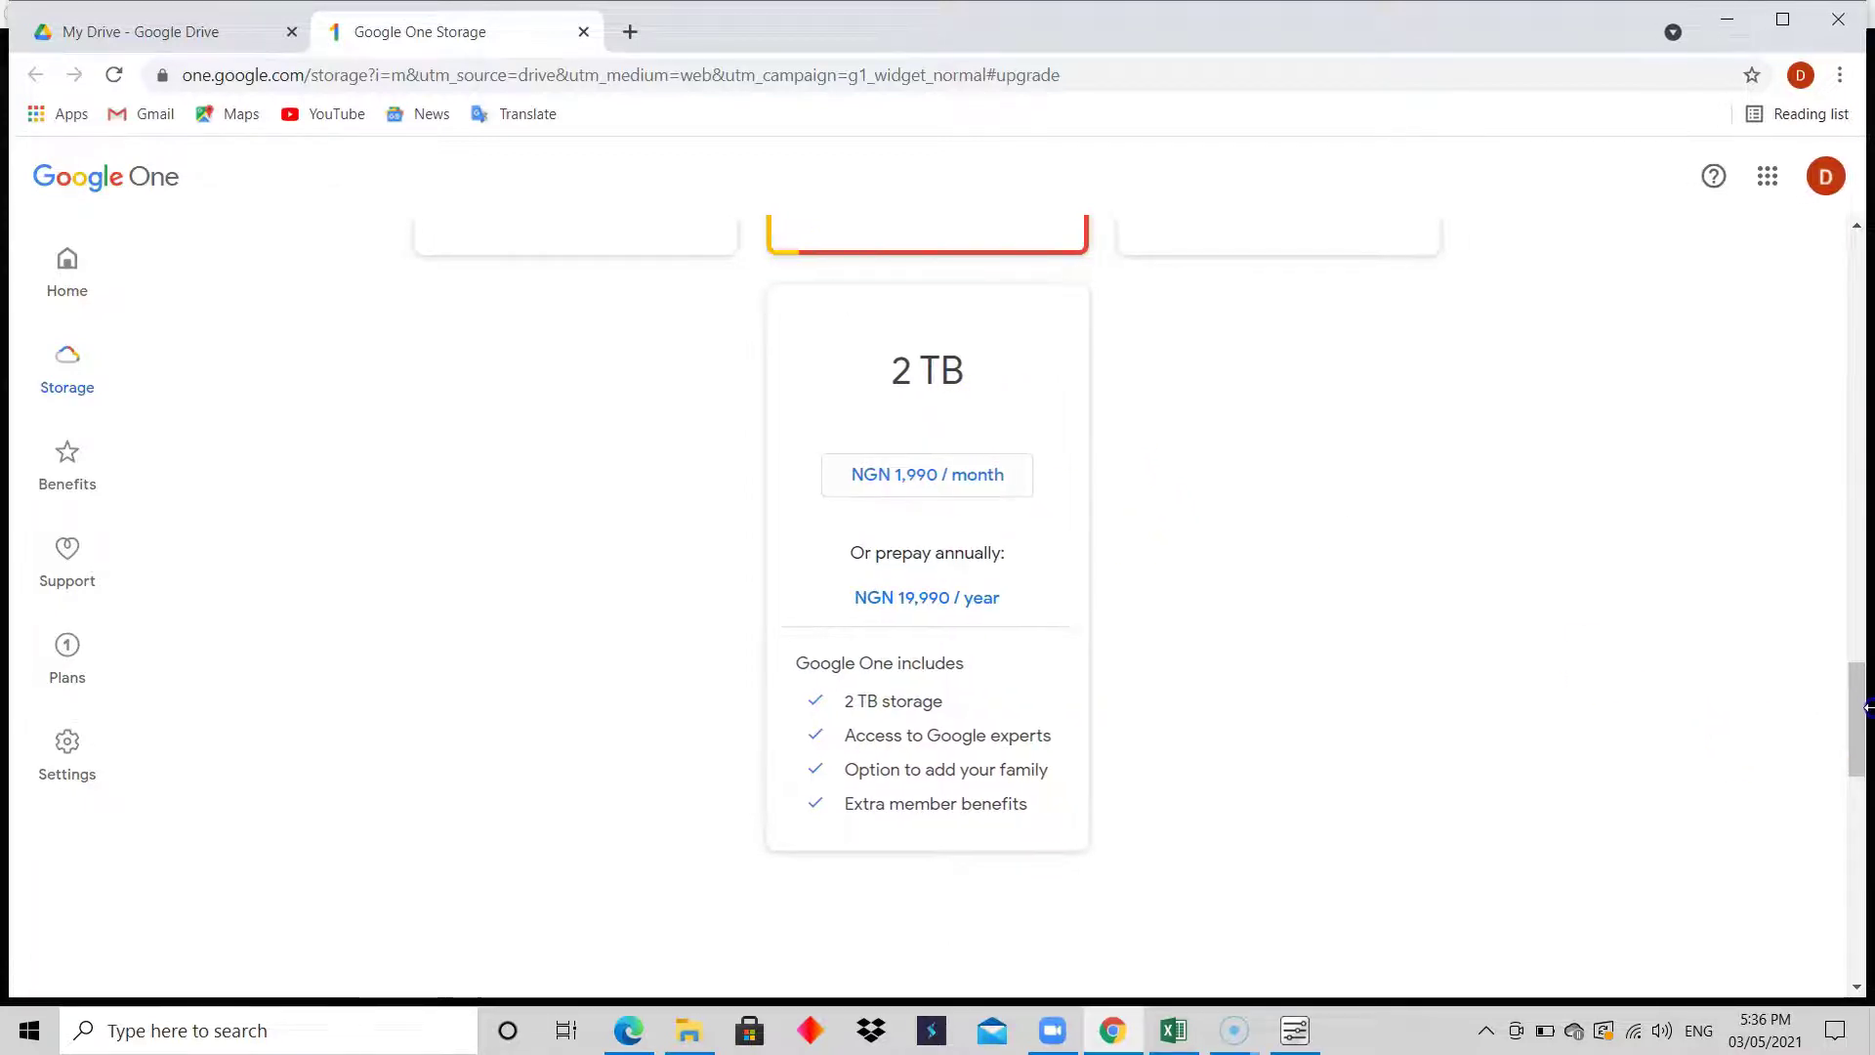
pyautogui.click(1790, 21)
pyautogui.moveTo(1863, 683); pyautogui.dragTo(1813, 670)
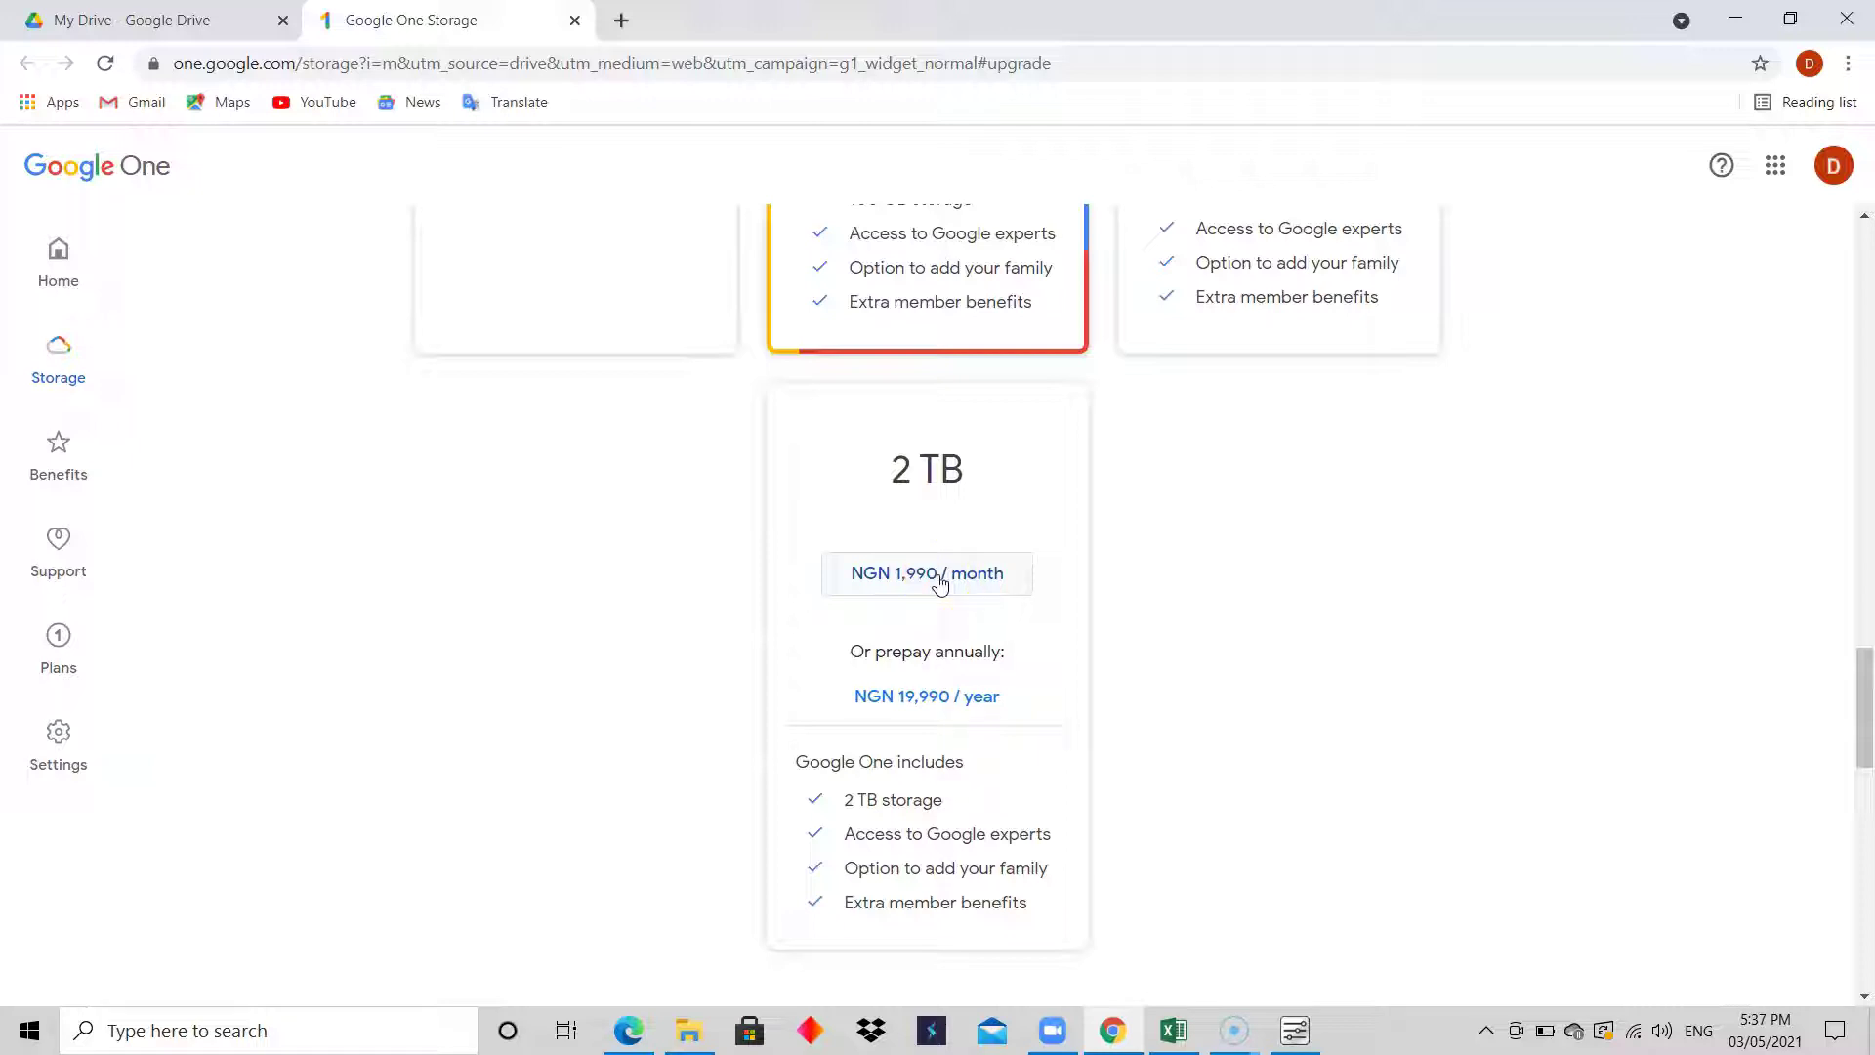
pyautogui.click(938, 695)
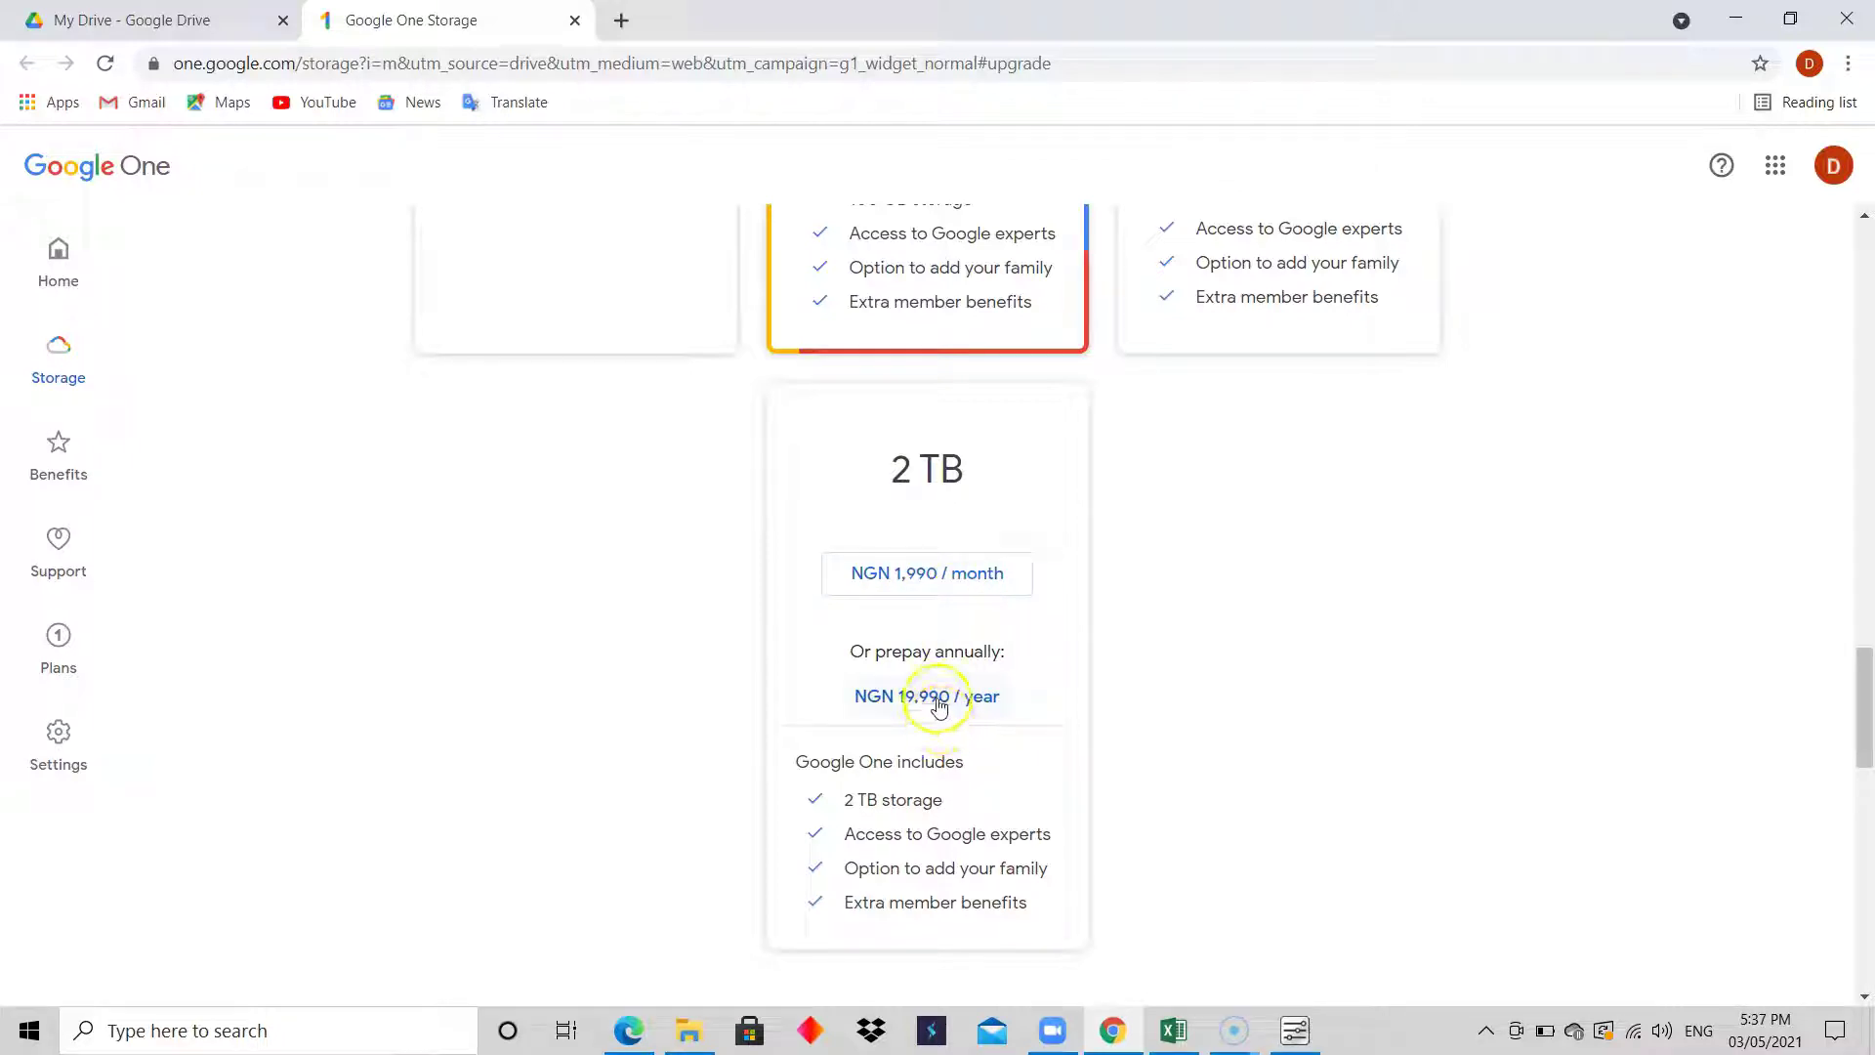
pyautogui.click(1868, 672)
pyautogui.moveTo(1867, 684); pyautogui.dragTo(1864, 820)
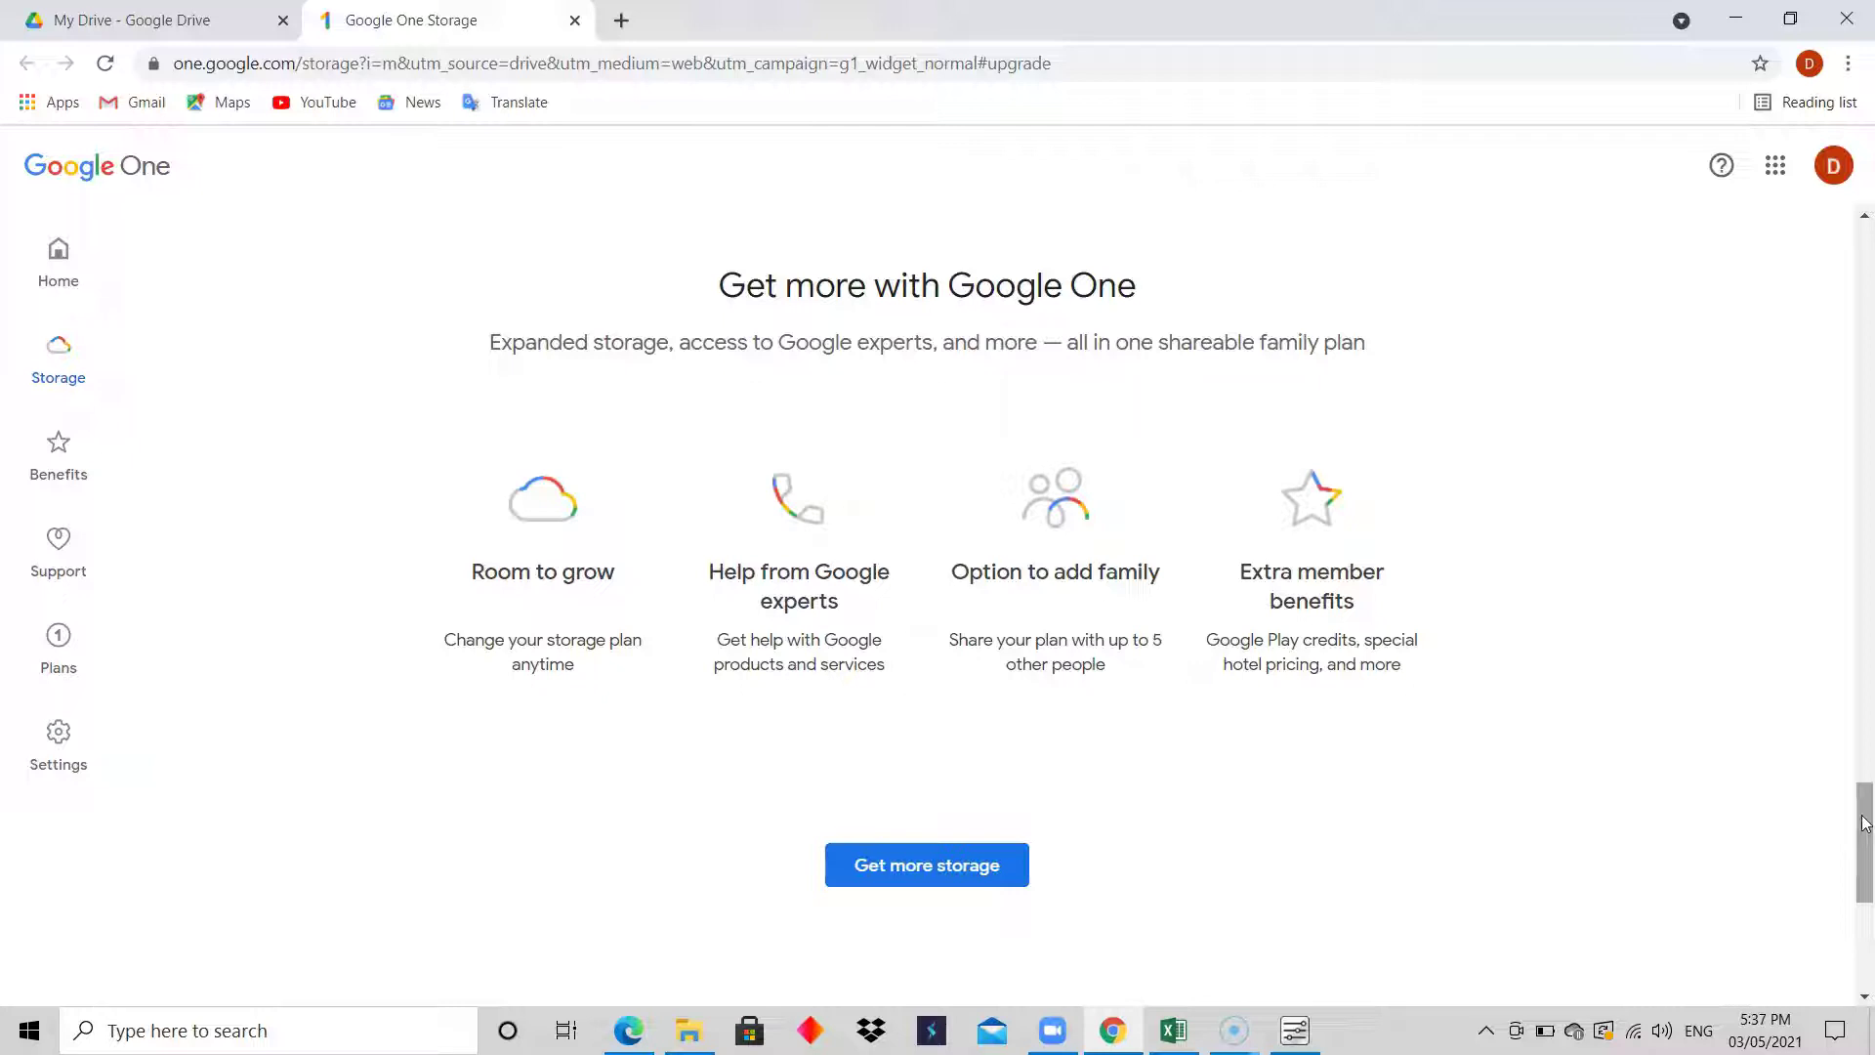
# - Examine the account's free storage and its usage breakdown across Google Drive, Gmail and Google Photos
pyautogui.moveTo(1863, 820); pyautogui.dragTo(1813, 245)
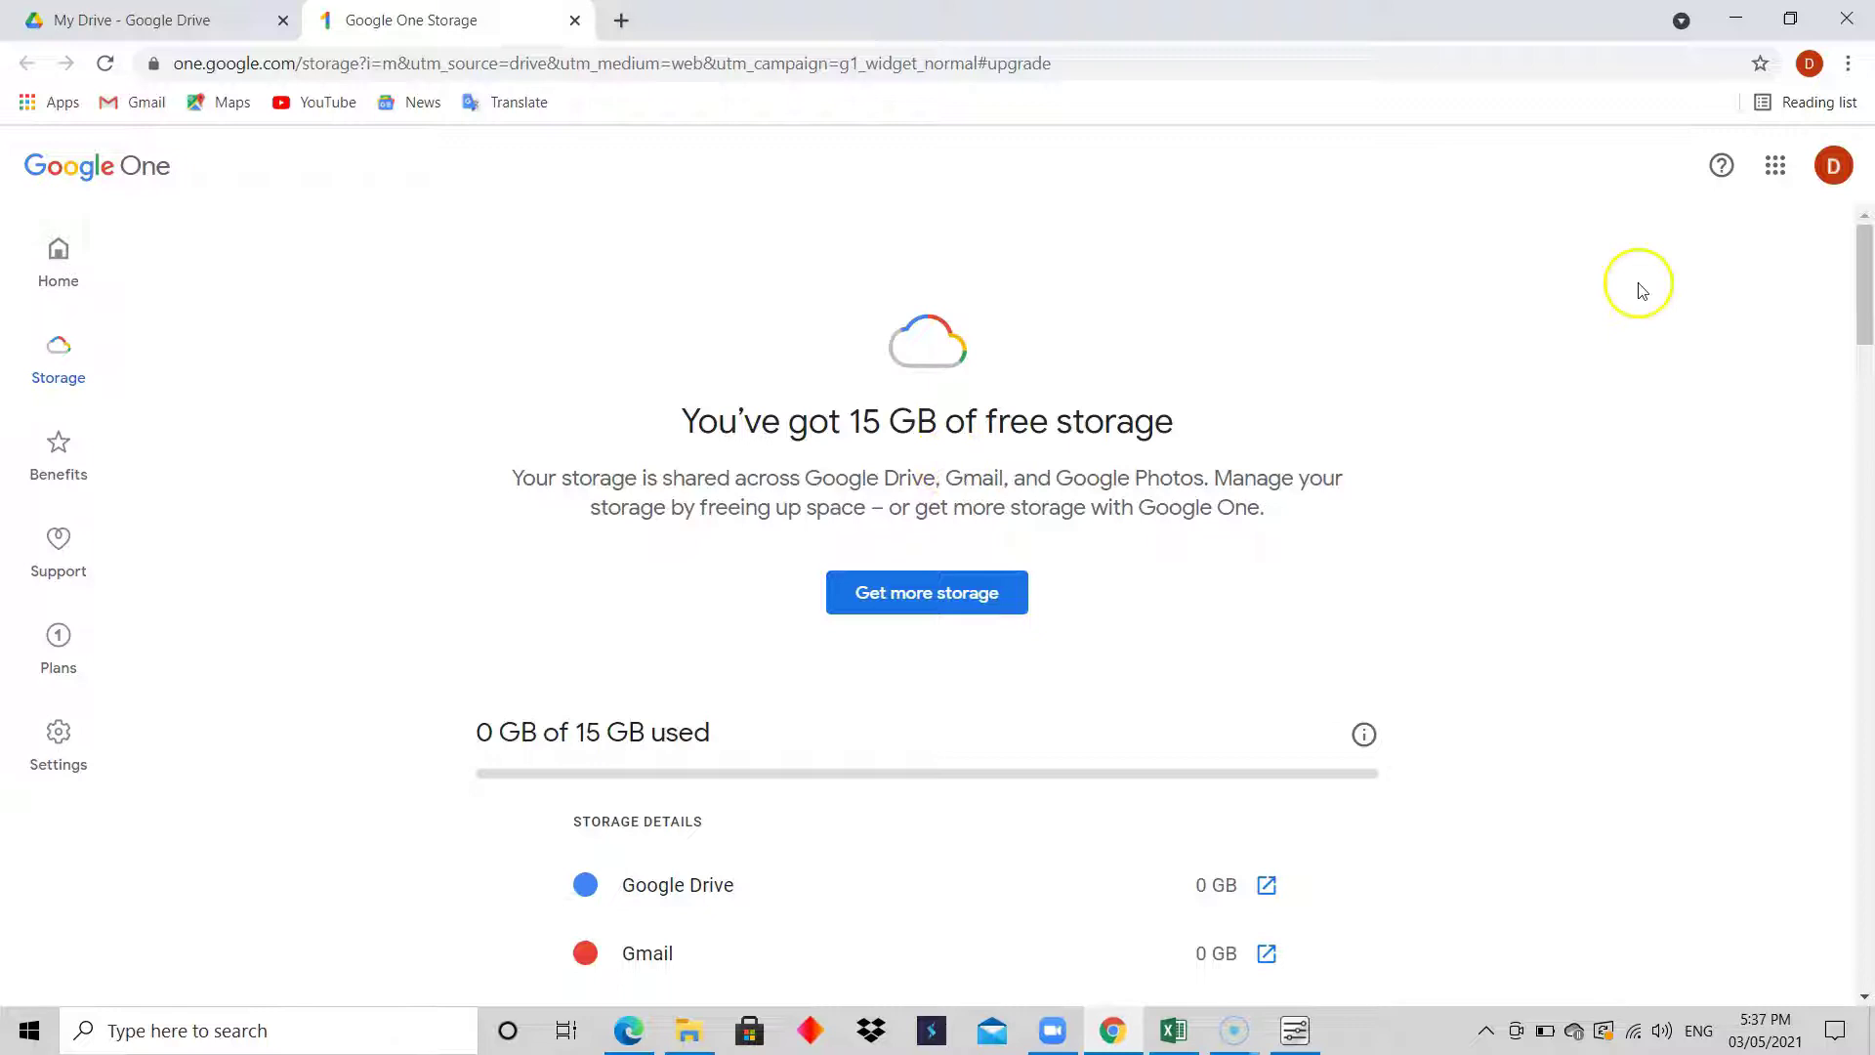
pyautogui.moveTo(1867, 293); pyautogui.dragTo(1867, 334)
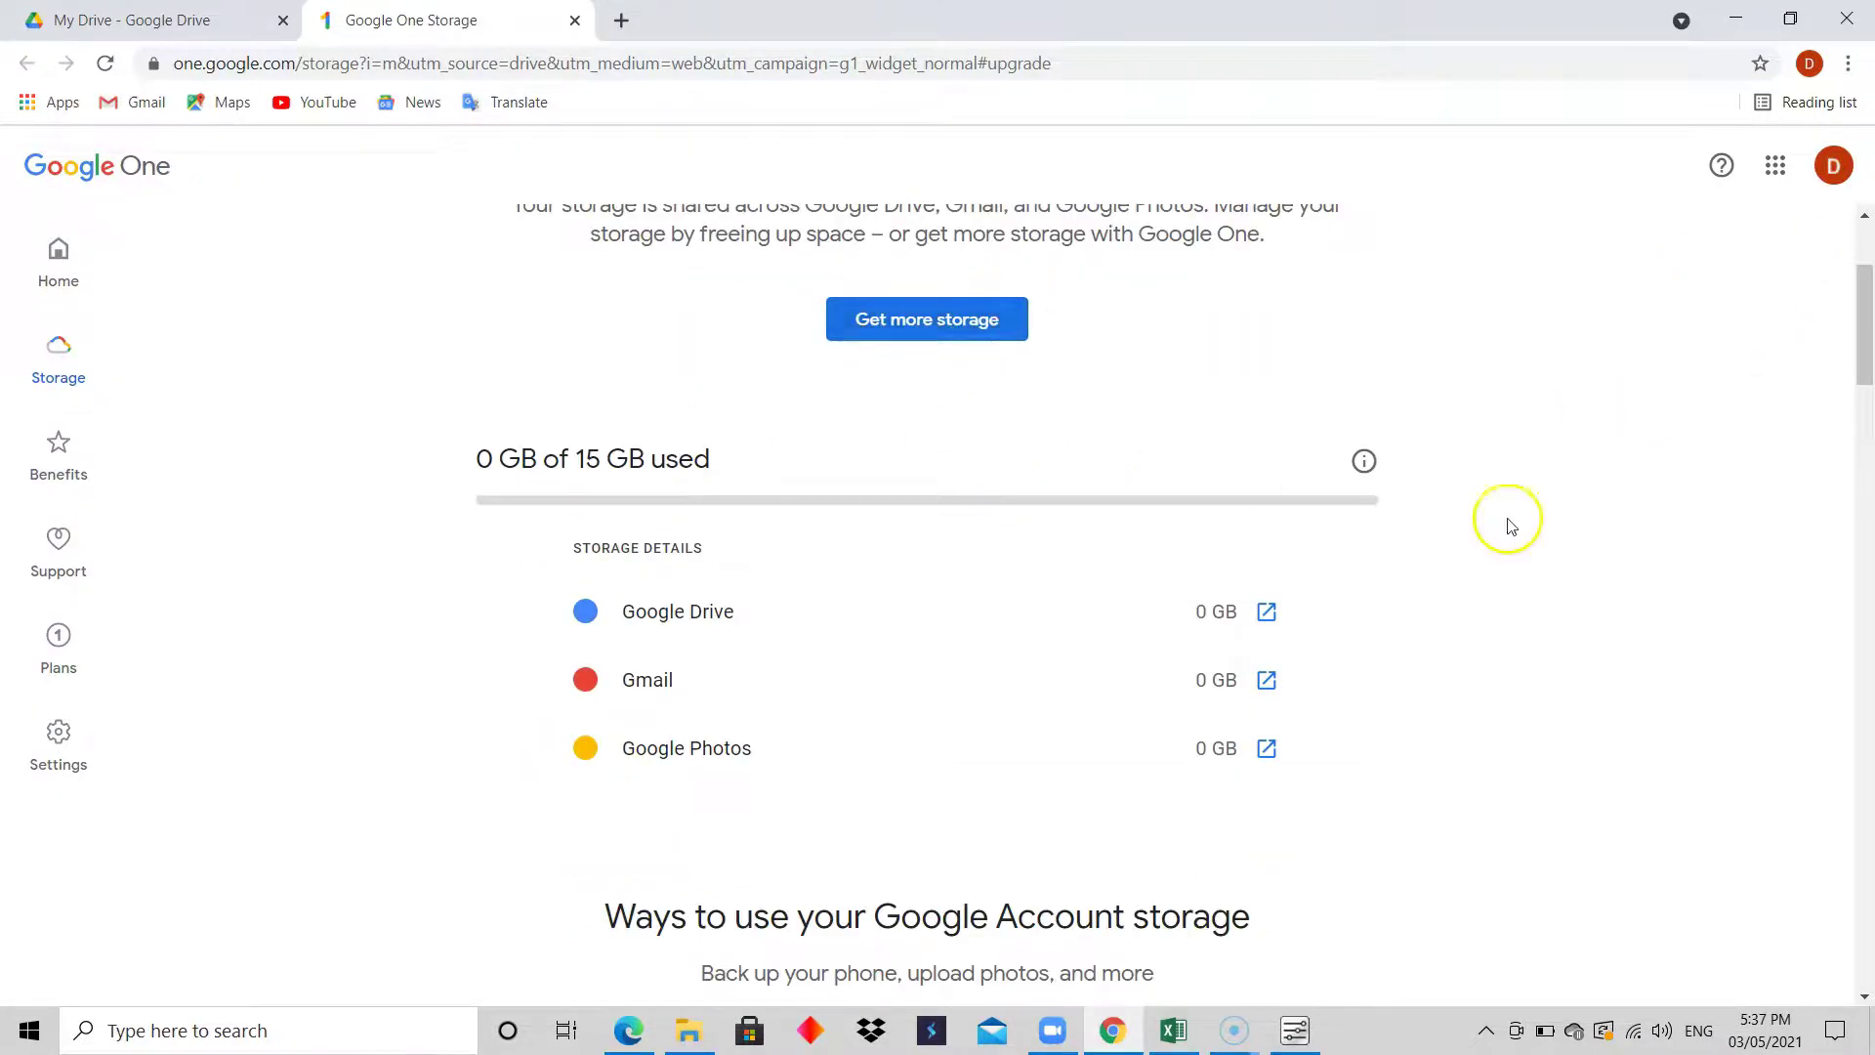
pyautogui.moveTo(1864, 327)
pyautogui.mouseDown()
pyautogui.moveTo(1849, 711)
pyautogui.moveTo(1842, 314)
pyautogui.moveTo(1849, 400)
pyautogui.moveTo(1854, 342)
pyautogui.mouseUp()
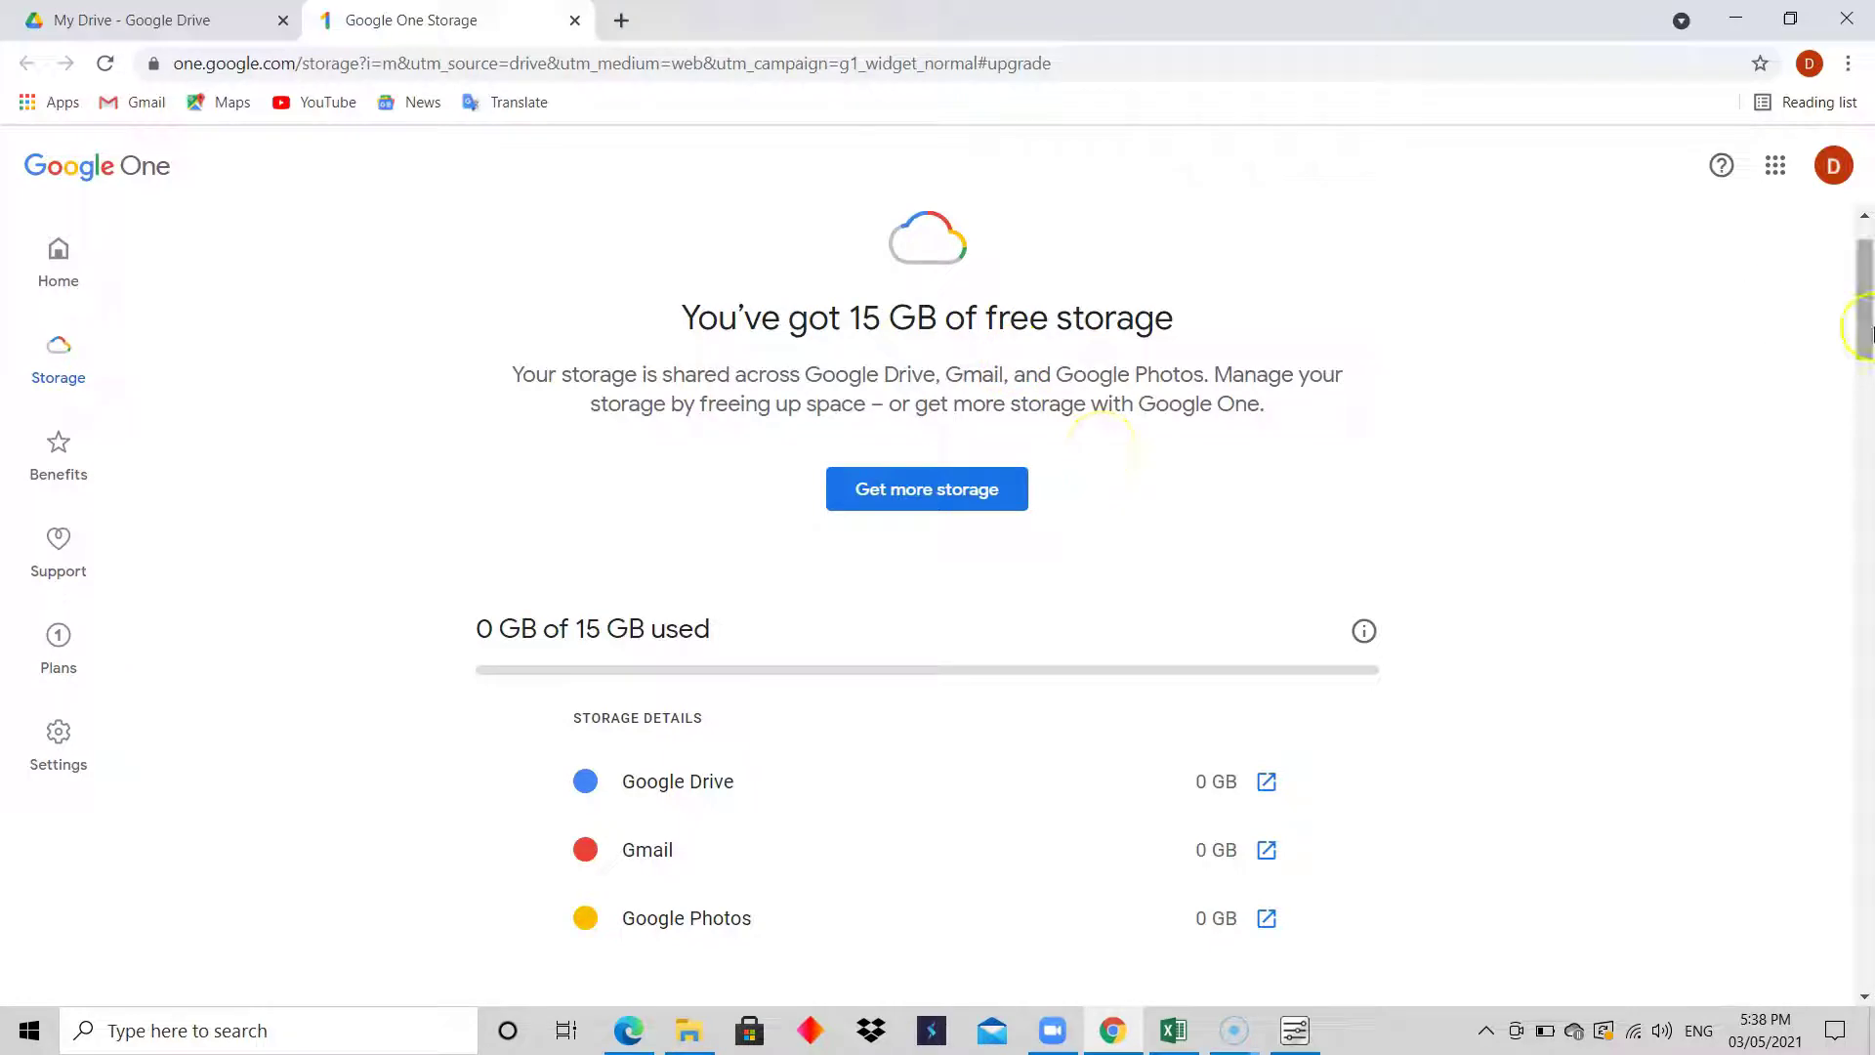
pyautogui.scroll(-2, 1866, 322)
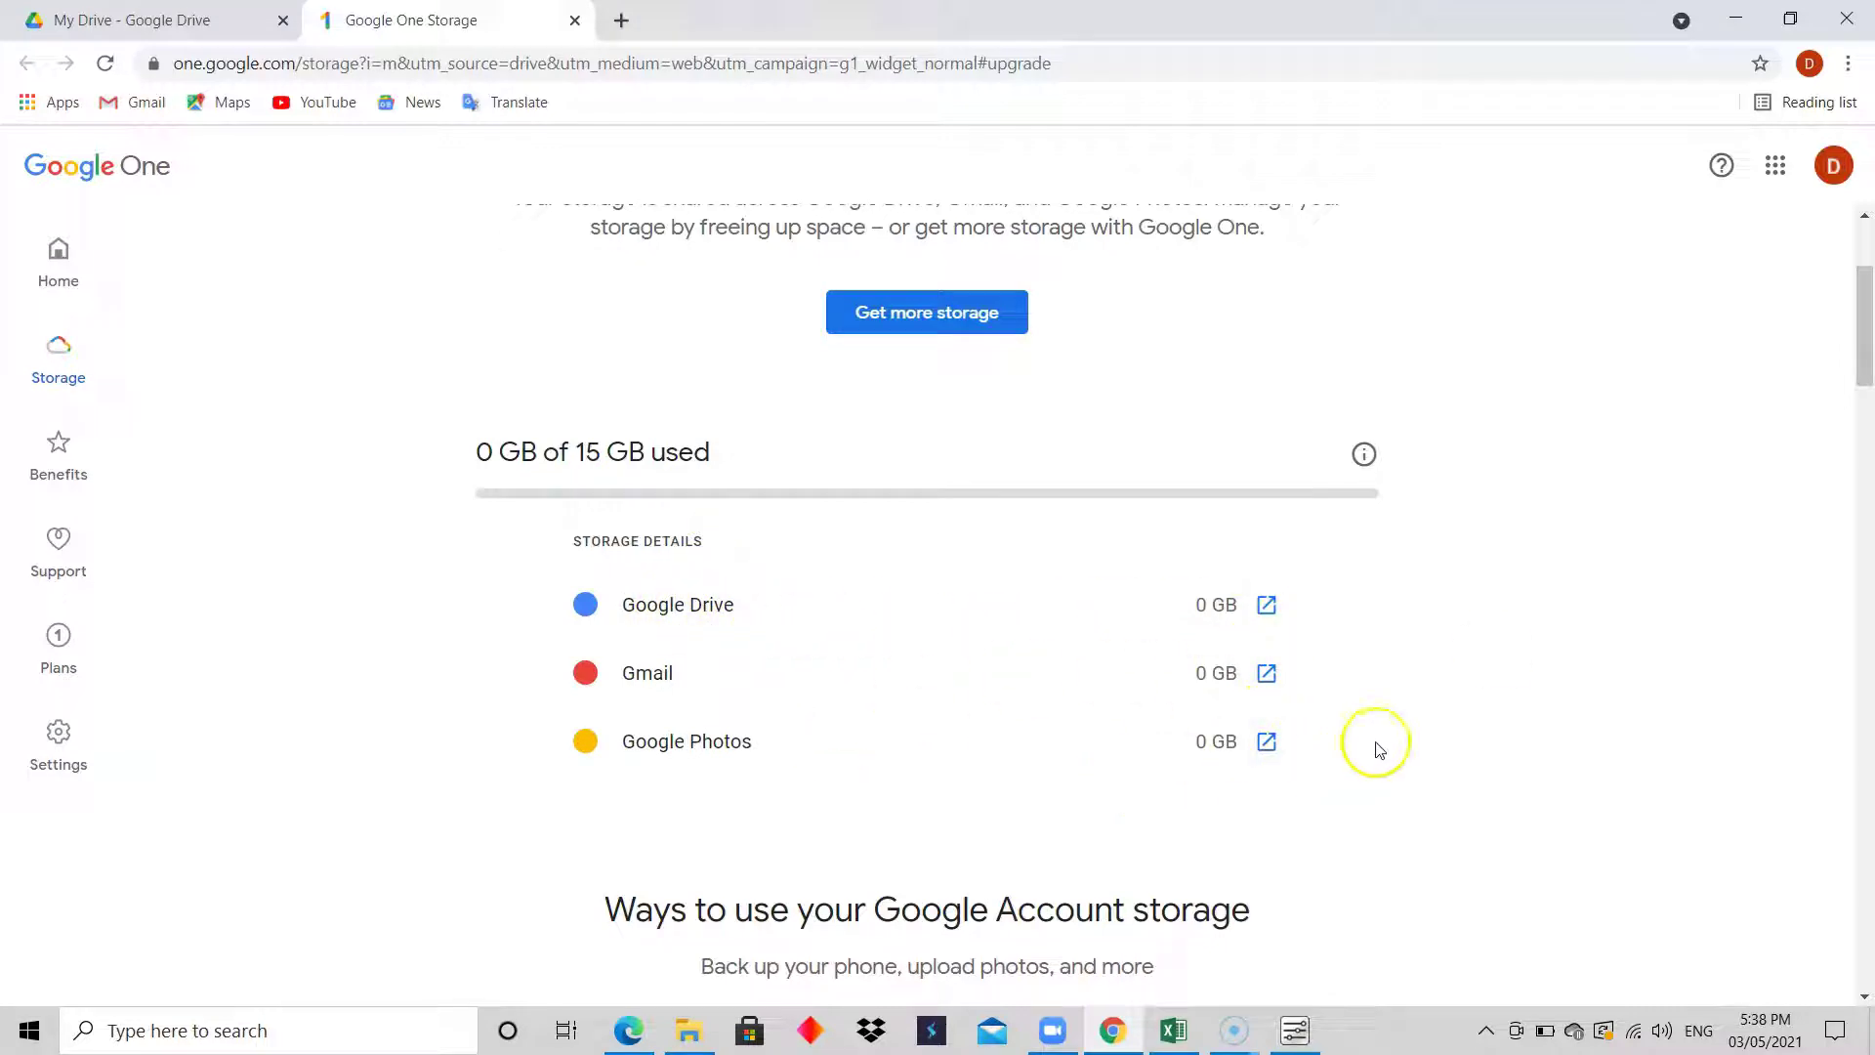
pyautogui.moveTo(1863, 361)
pyautogui.mouseDown()
pyautogui.moveTo(1867, 418)
pyautogui.moveTo(1863, 332)
pyautogui.moveTo(1863, 354)
pyautogui.mouseUp()
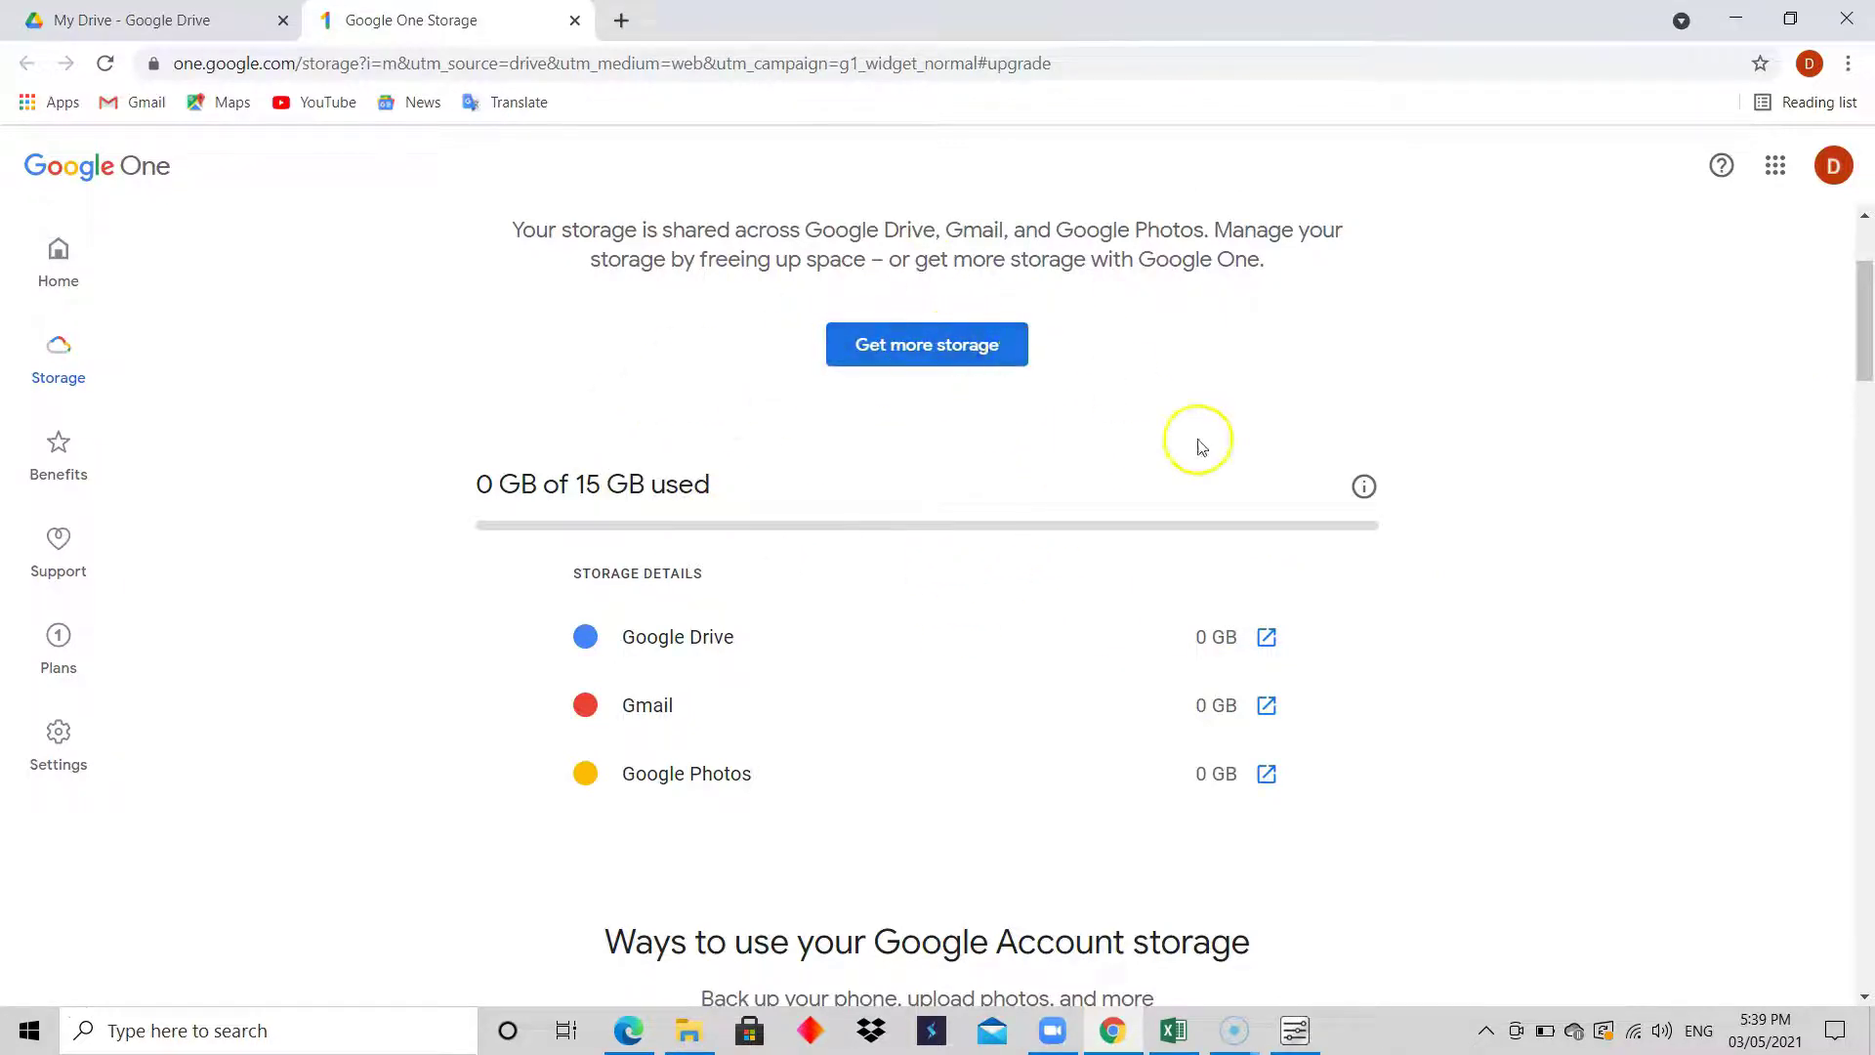
pyautogui.moveTo(1866, 352)
pyautogui.mouseDown()
pyautogui.moveTo(1866, 306)
pyautogui.moveTo(1865, 342)
pyautogui.mouseUp()
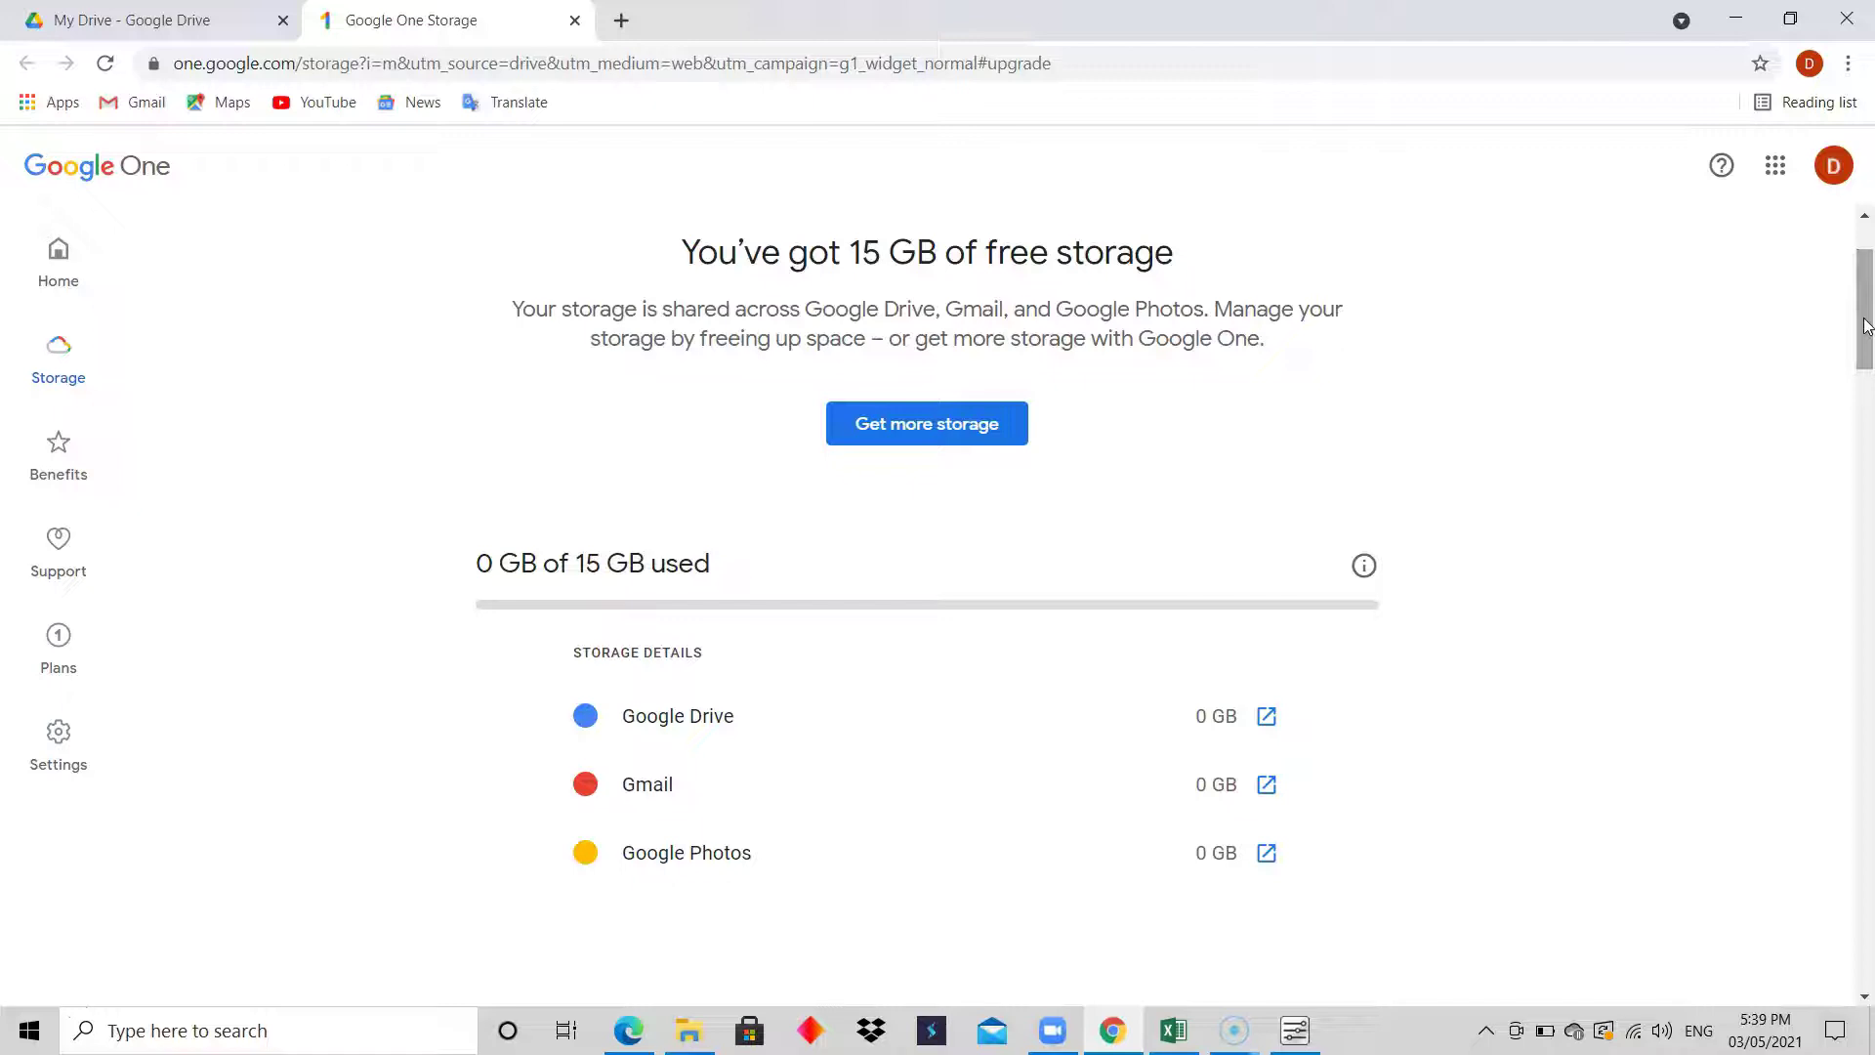
pyautogui.moveTo(1865, 325)
pyautogui.mouseDown()
pyautogui.moveTo(1861, 277)
pyautogui.moveTo(1856, 311)
pyautogui.mouseUp()
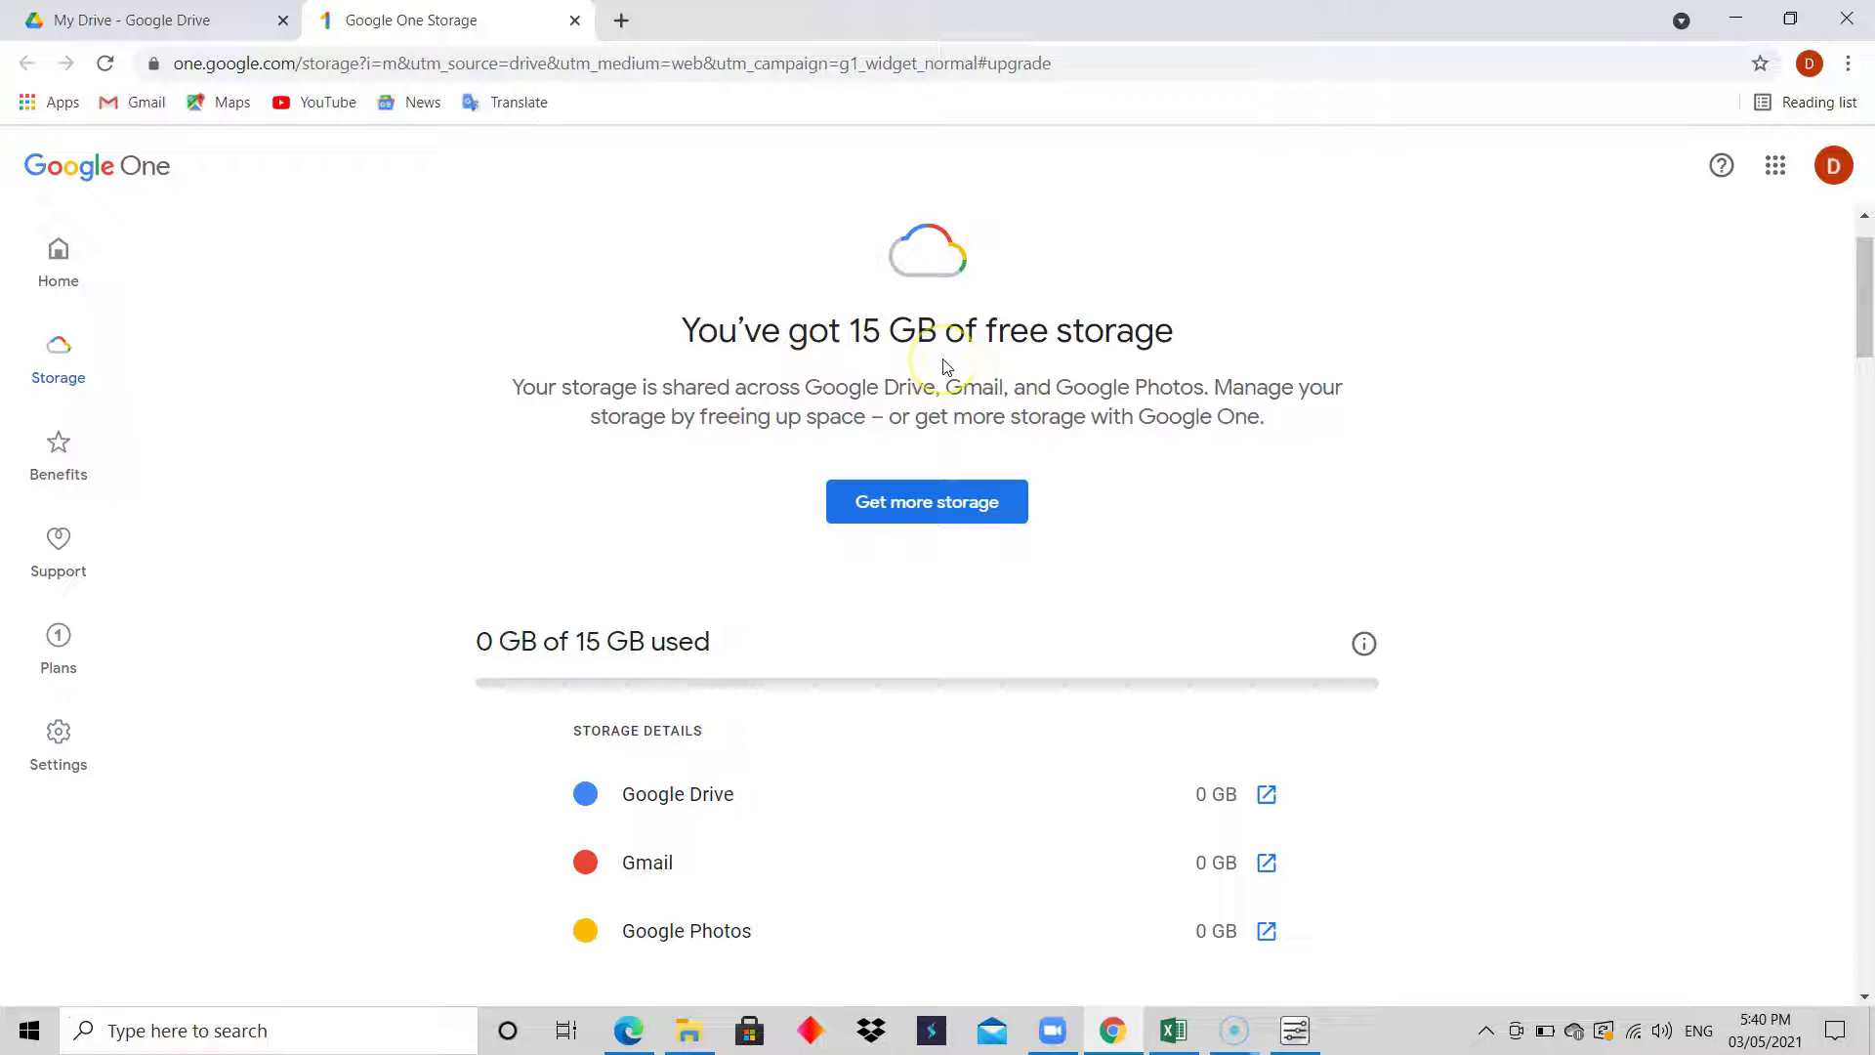
# - Read the Back up your phone and Sync media in Google Photos details under Ways to use your Google Account storage
pyautogui.moveTo(1863, 271); pyautogui.dragTo(1825, 427)
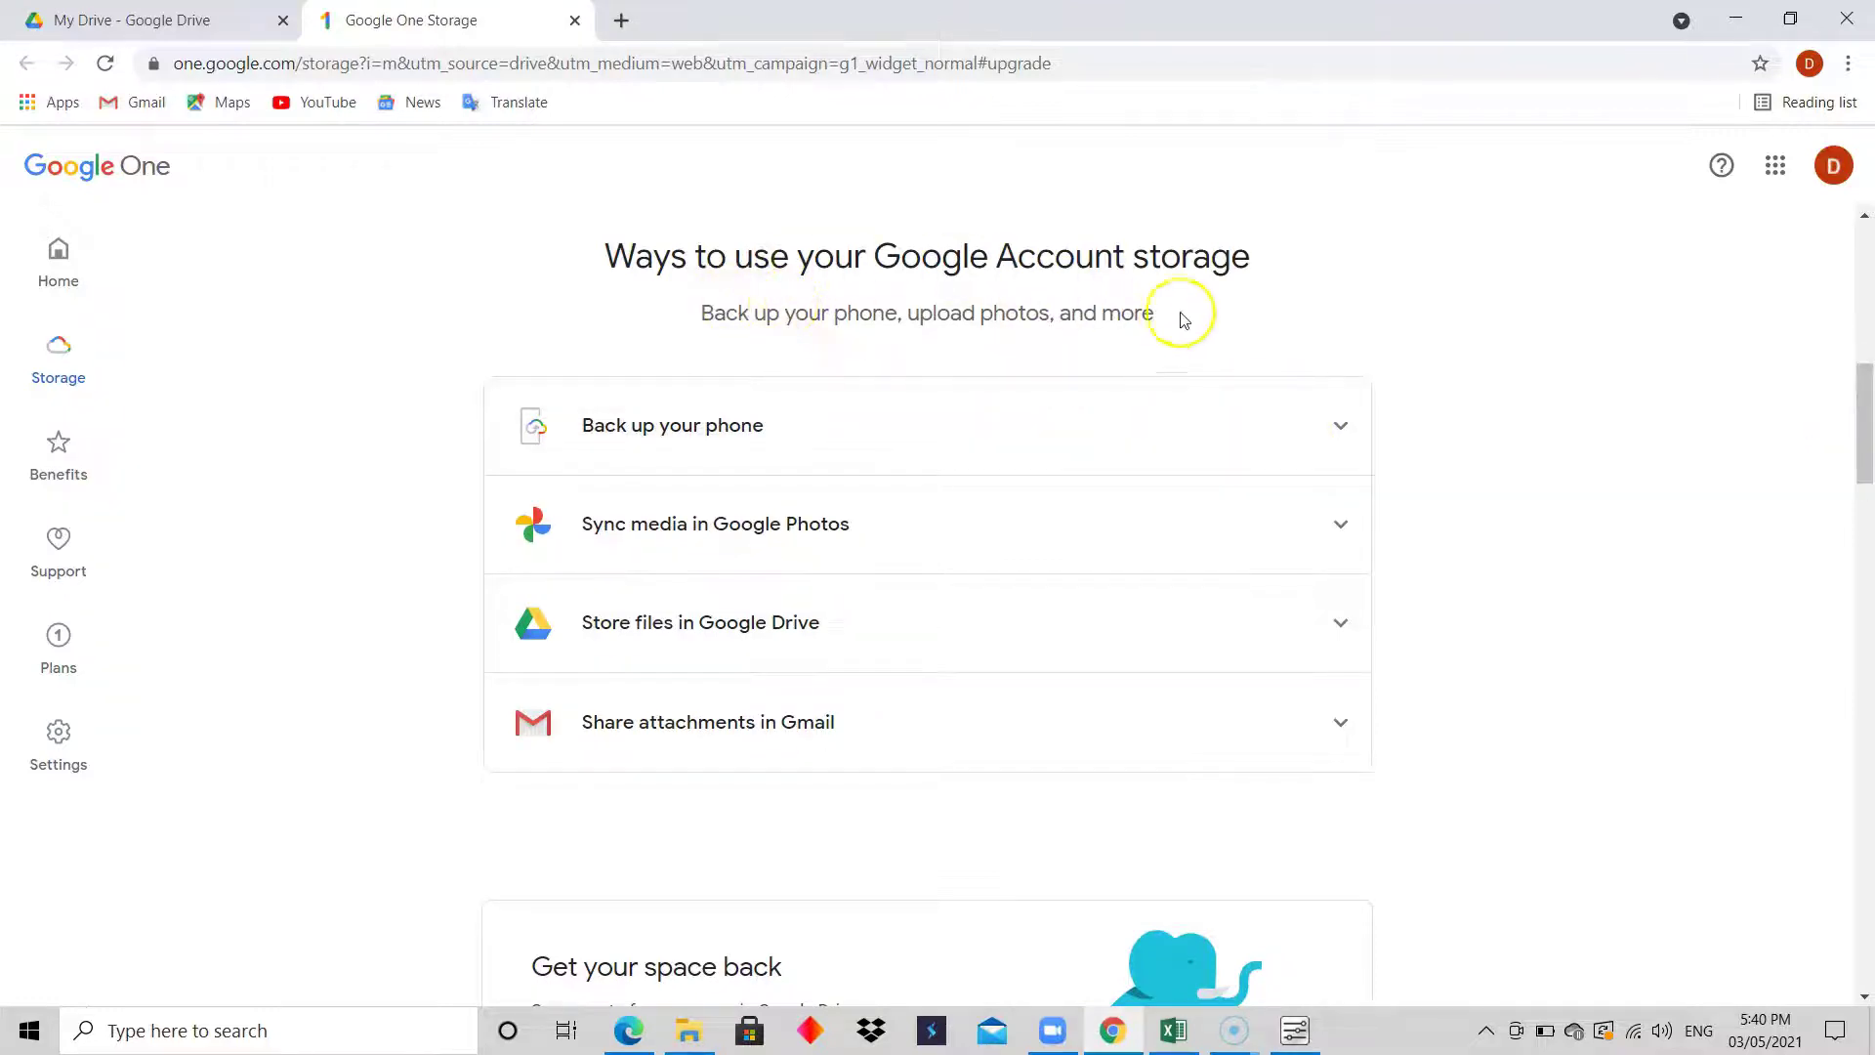
pyautogui.click(1325, 442)
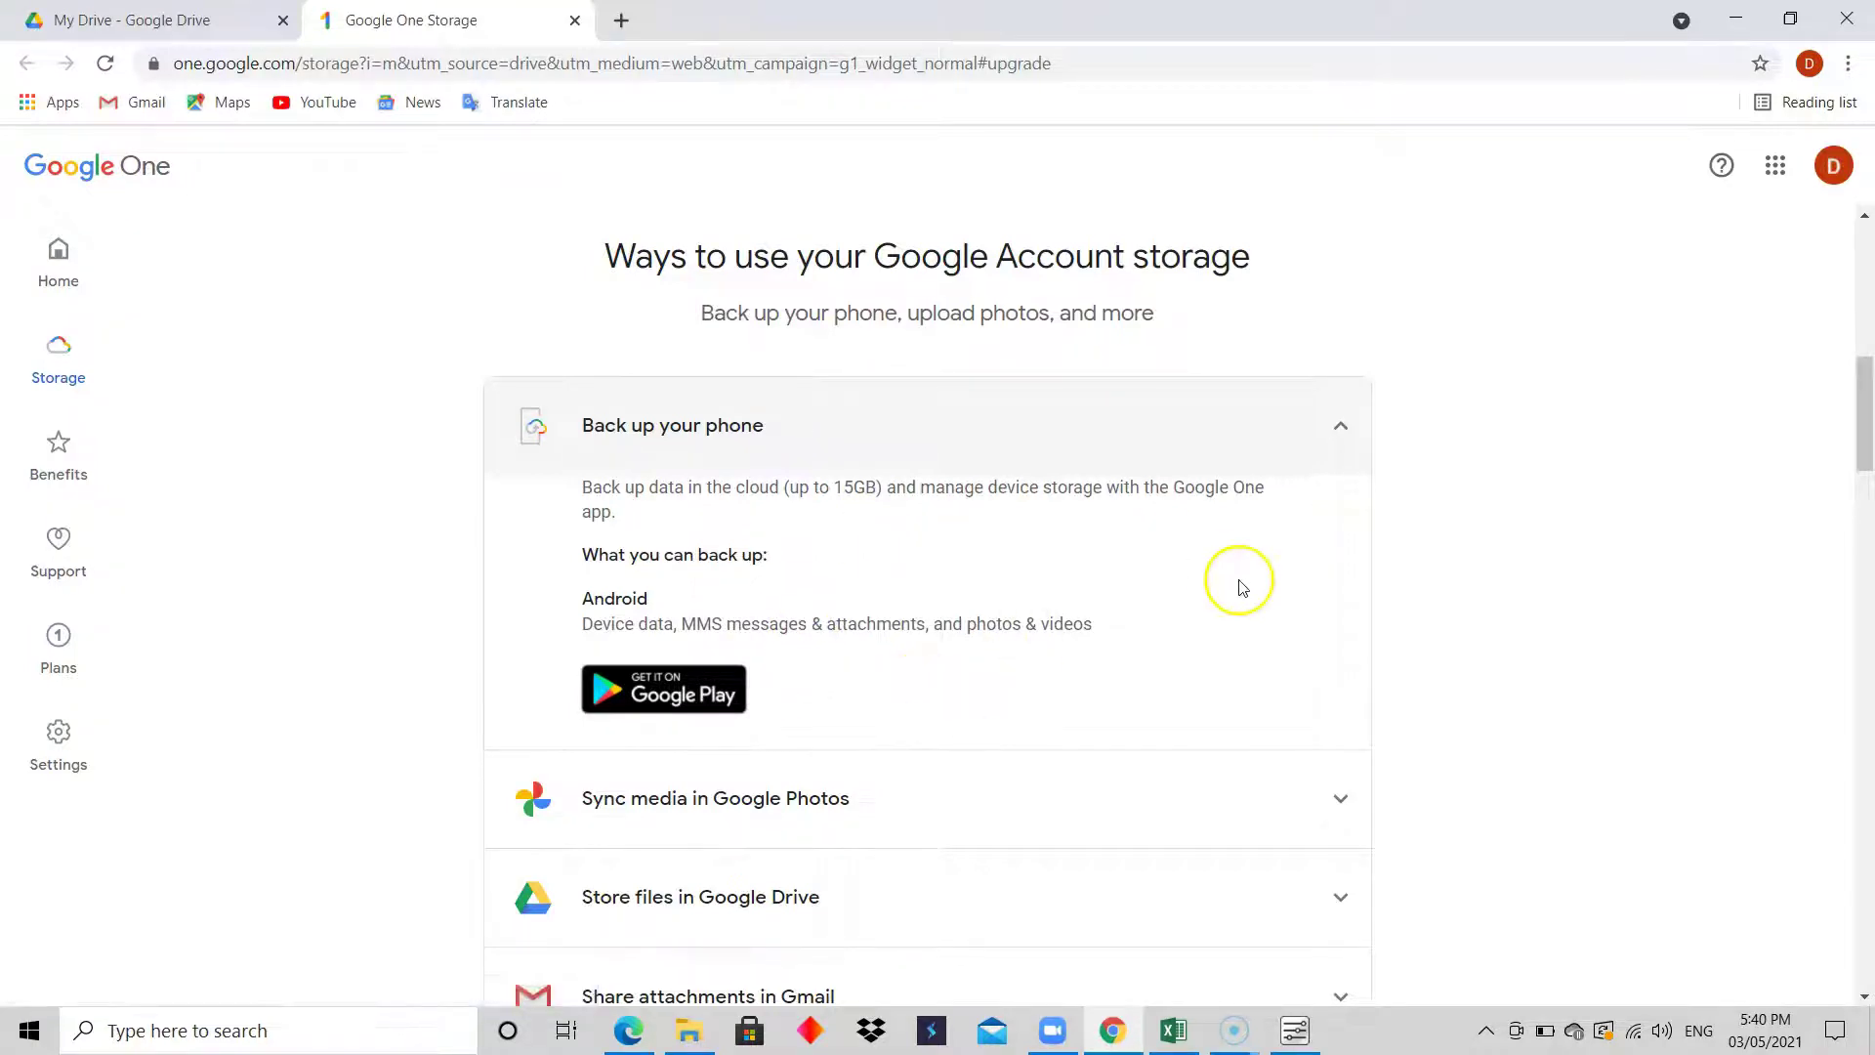
pyautogui.moveTo(1866, 429); pyautogui.dragTo(1866, 489)
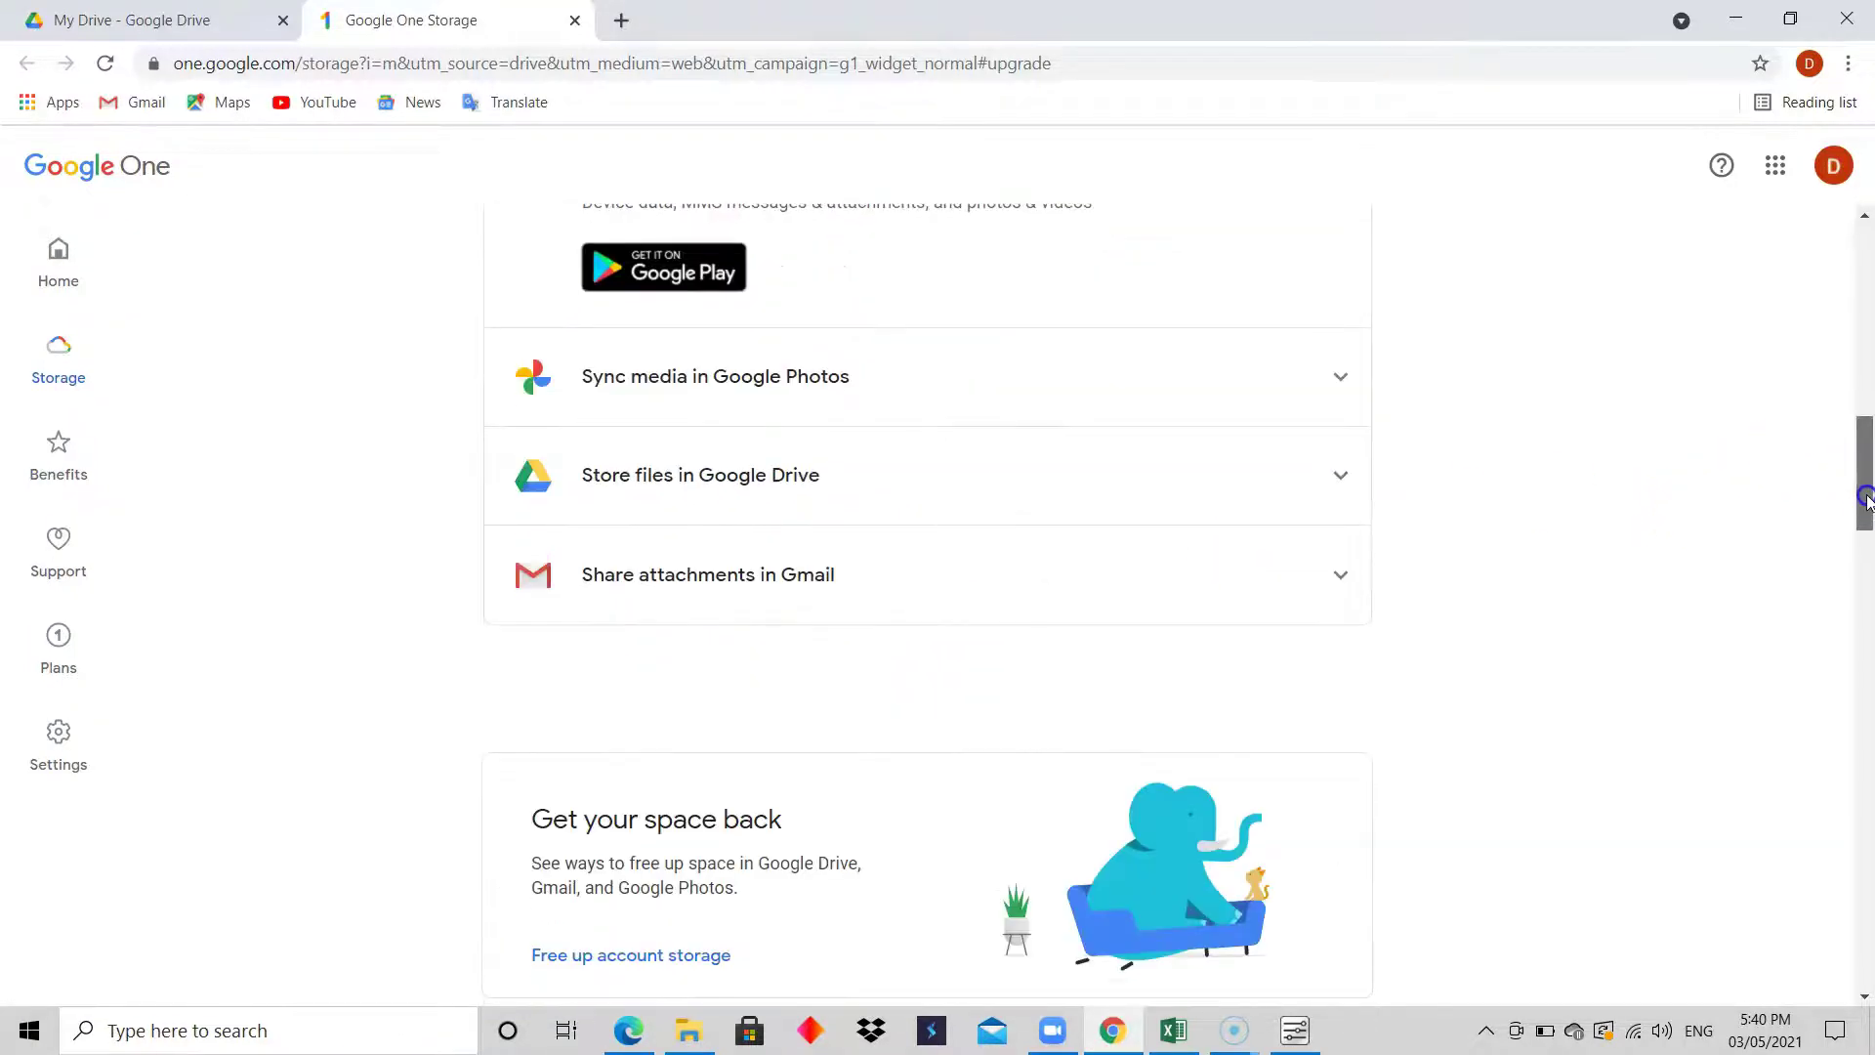
pyautogui.click(882, 403)
pyautogui.click(945, 301)
pyautogui.moveTo(1862, 488); pyautogui.dragTo(1866, 439)
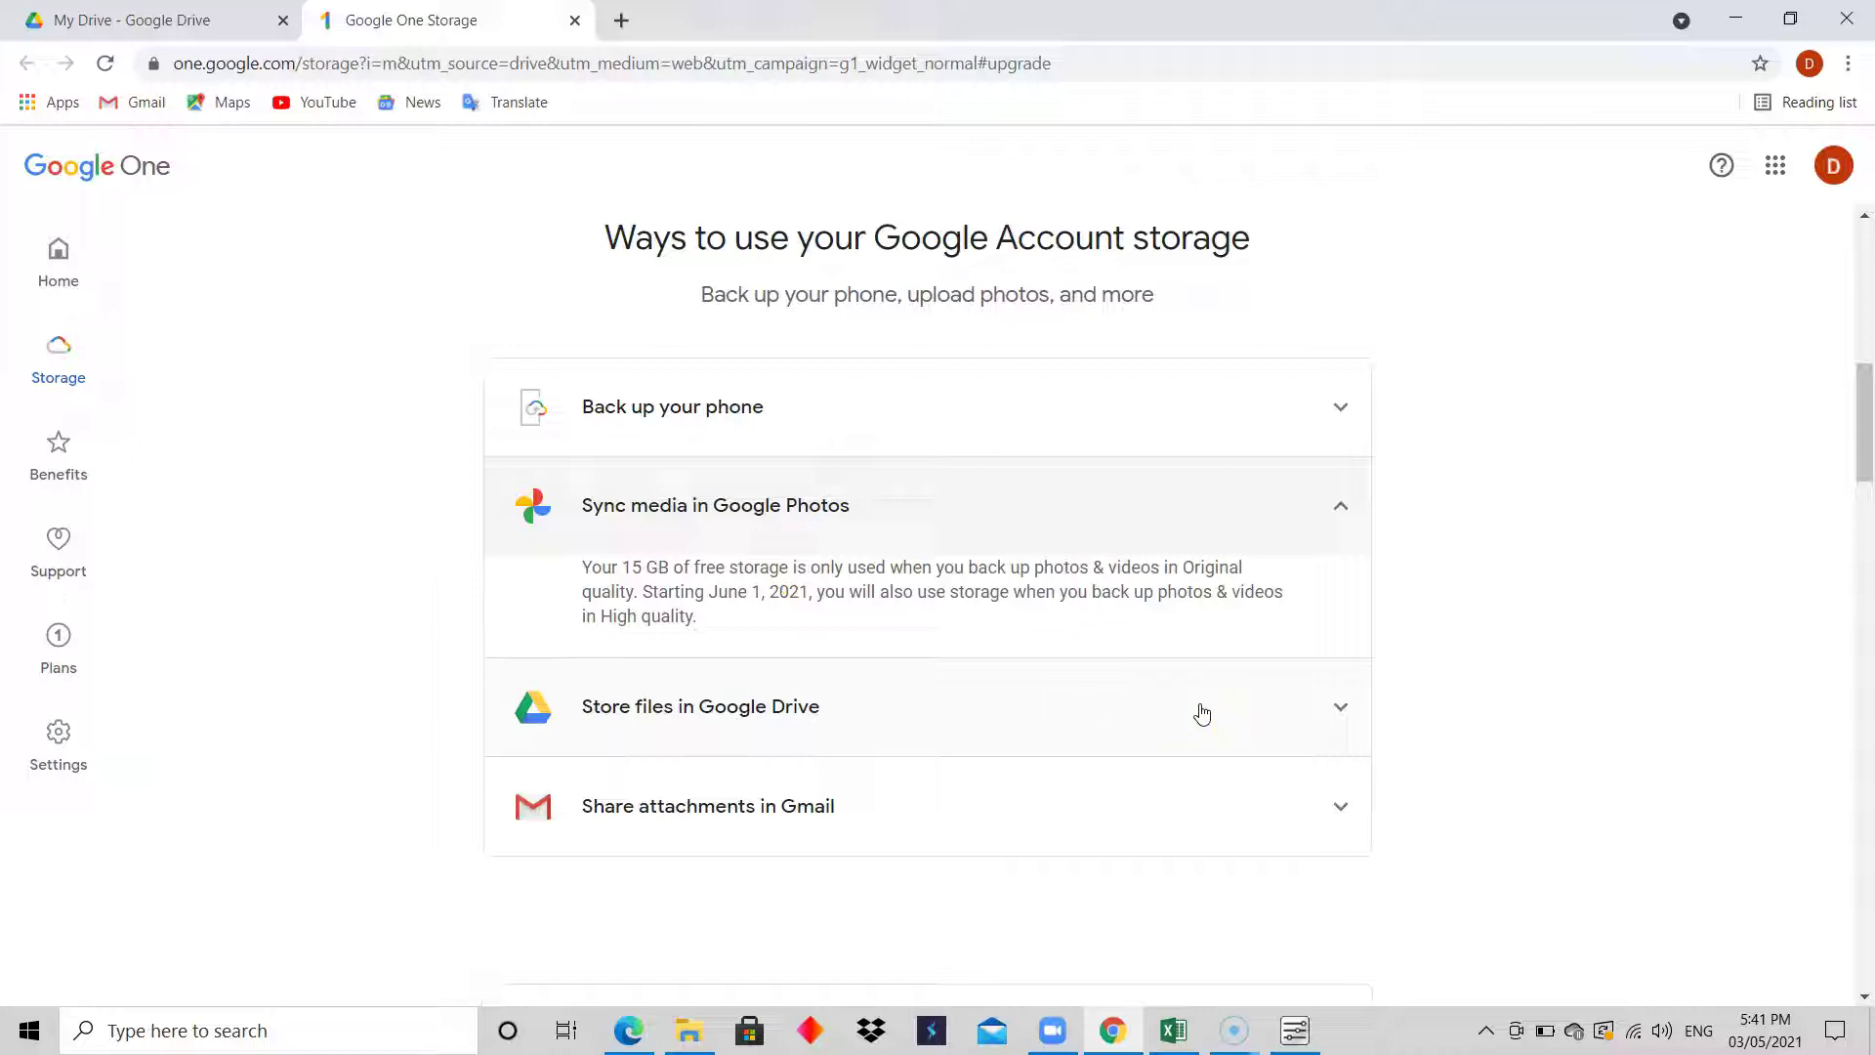
# - Expand the Store files in Google Drive and Share attachments in Gmail details to read how each uses storage
pyautogui.click(979, 724)
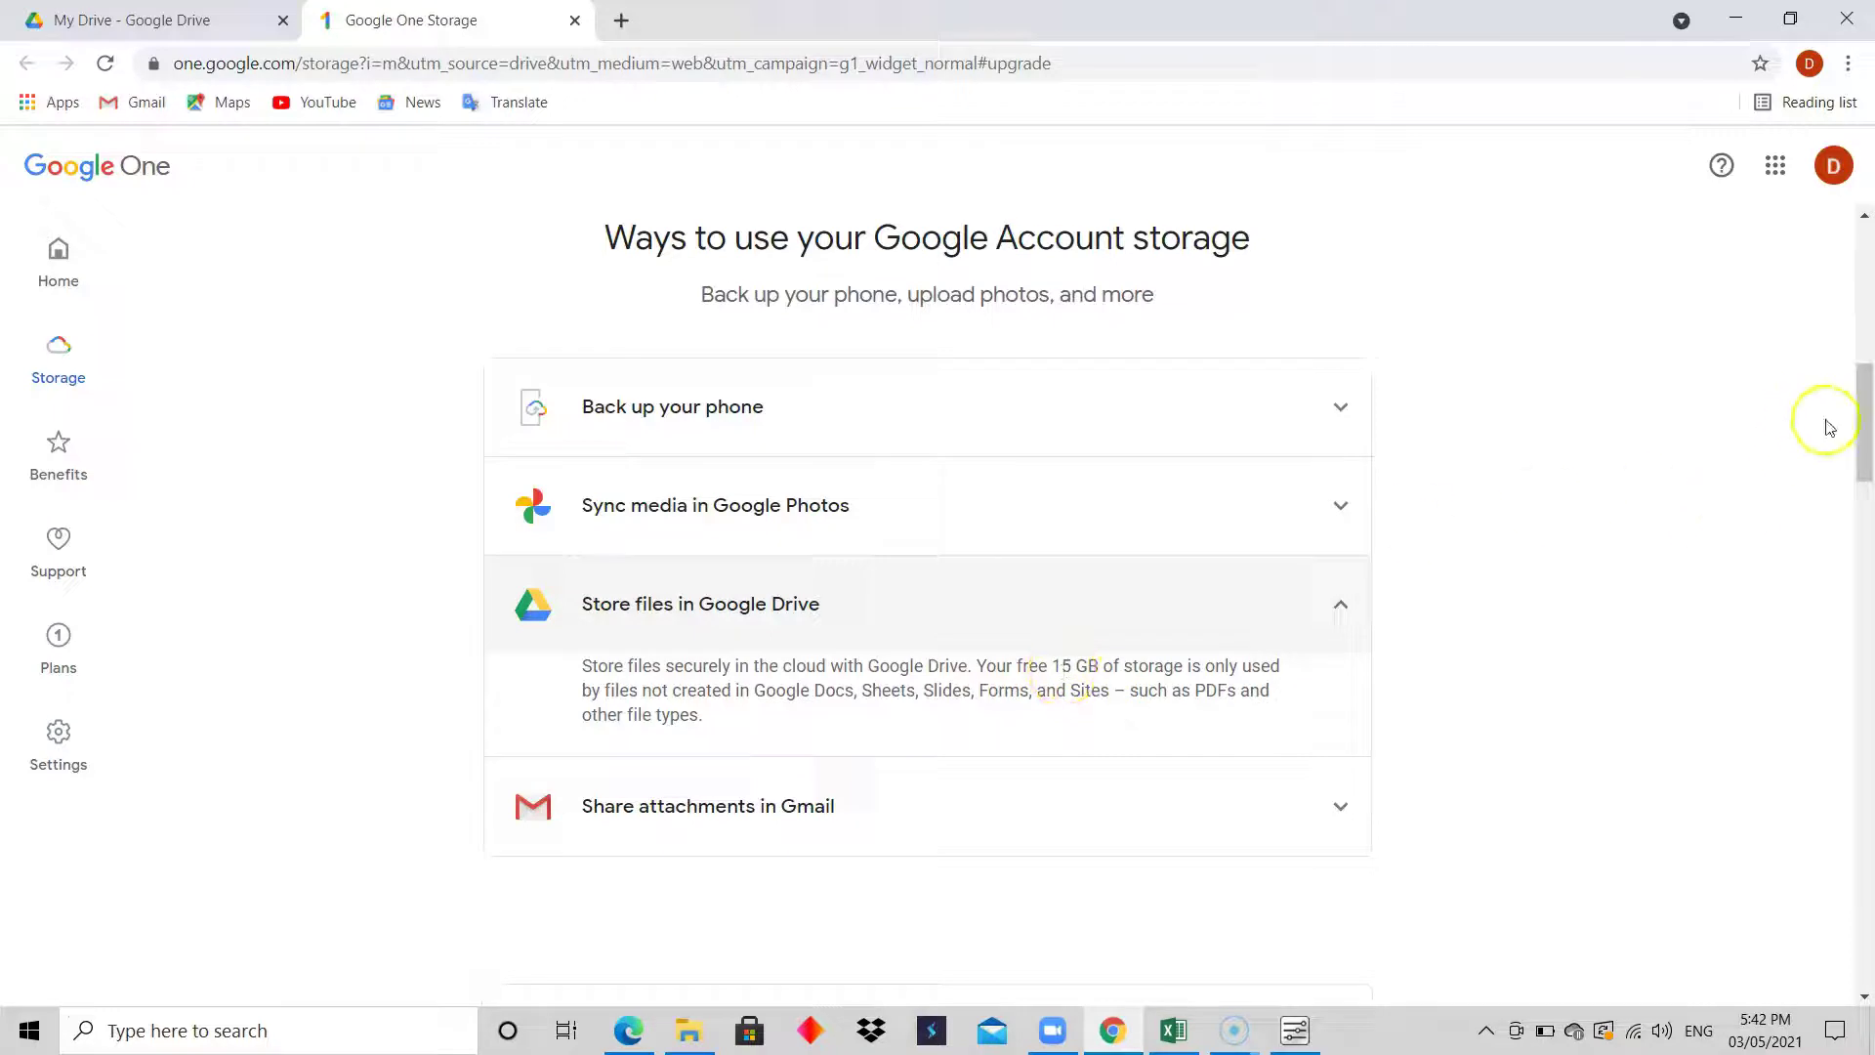
pyautogui.moveTo(1863, 432); pyautogui.dragTo(1861, 479)
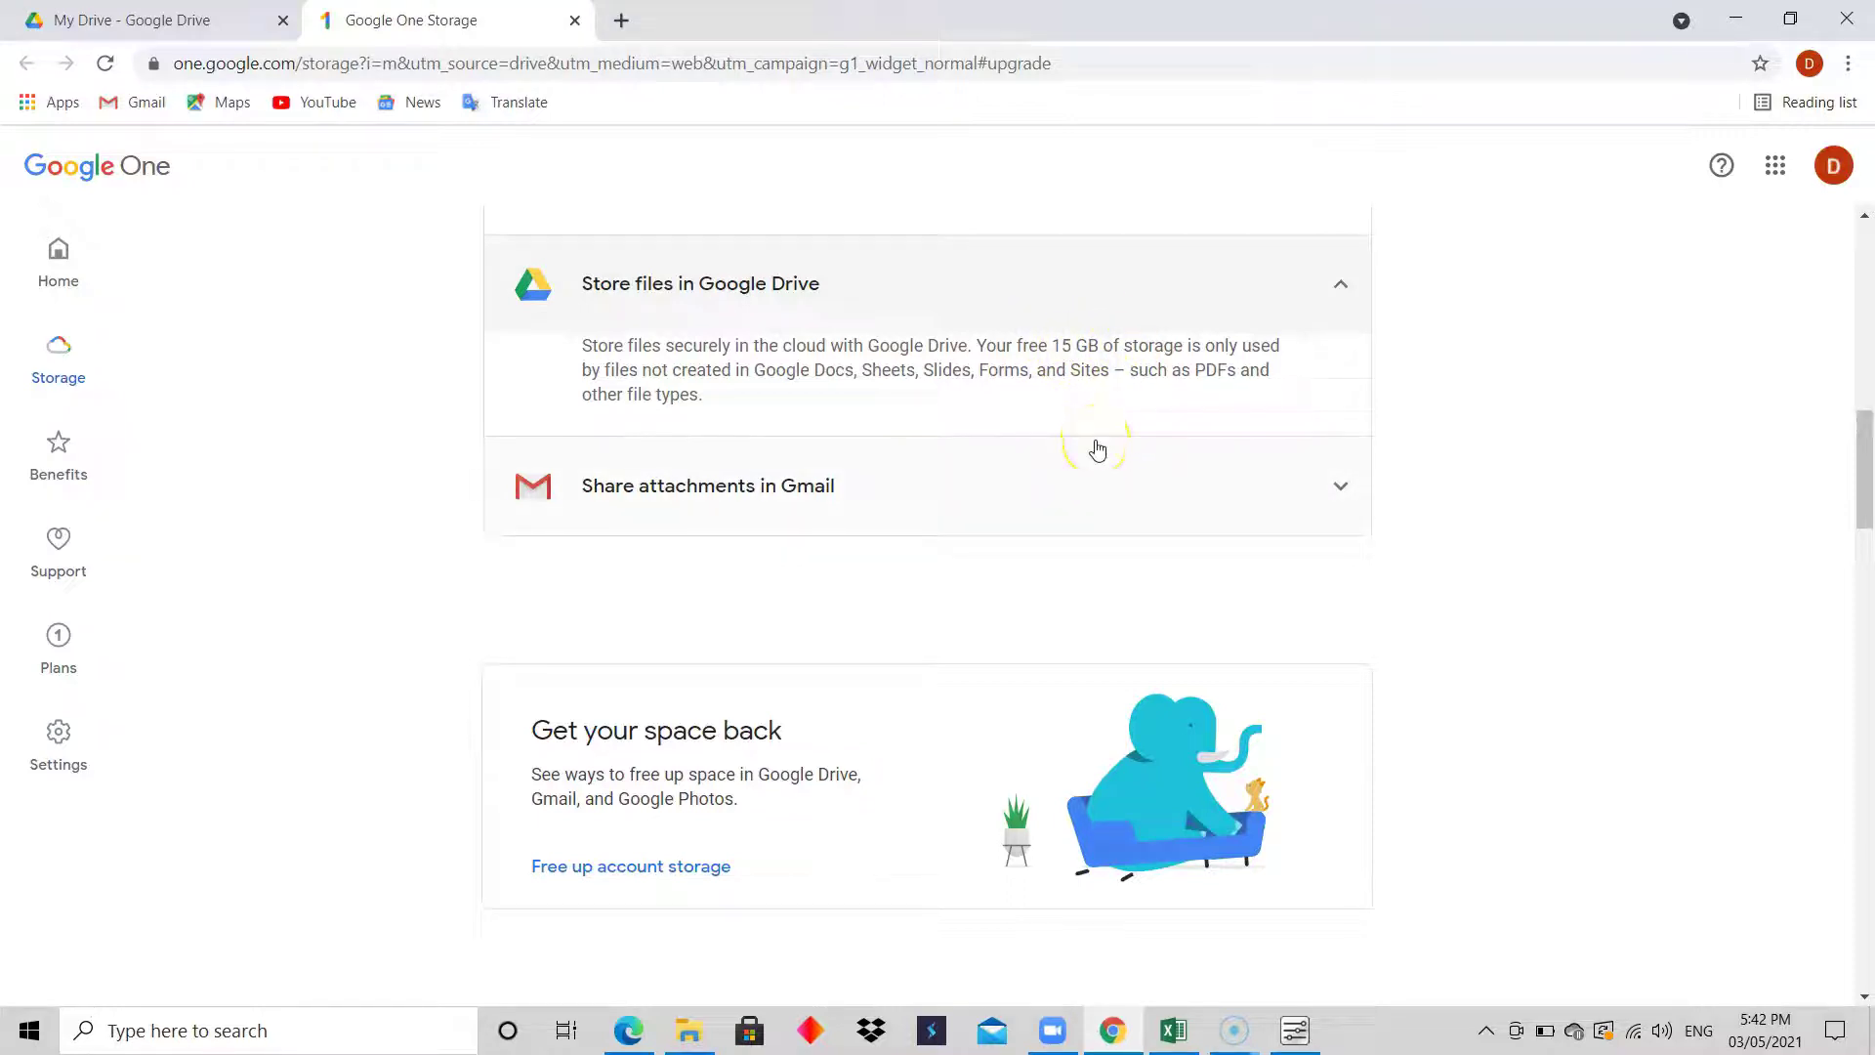
pyautogui.click(1291, 500)
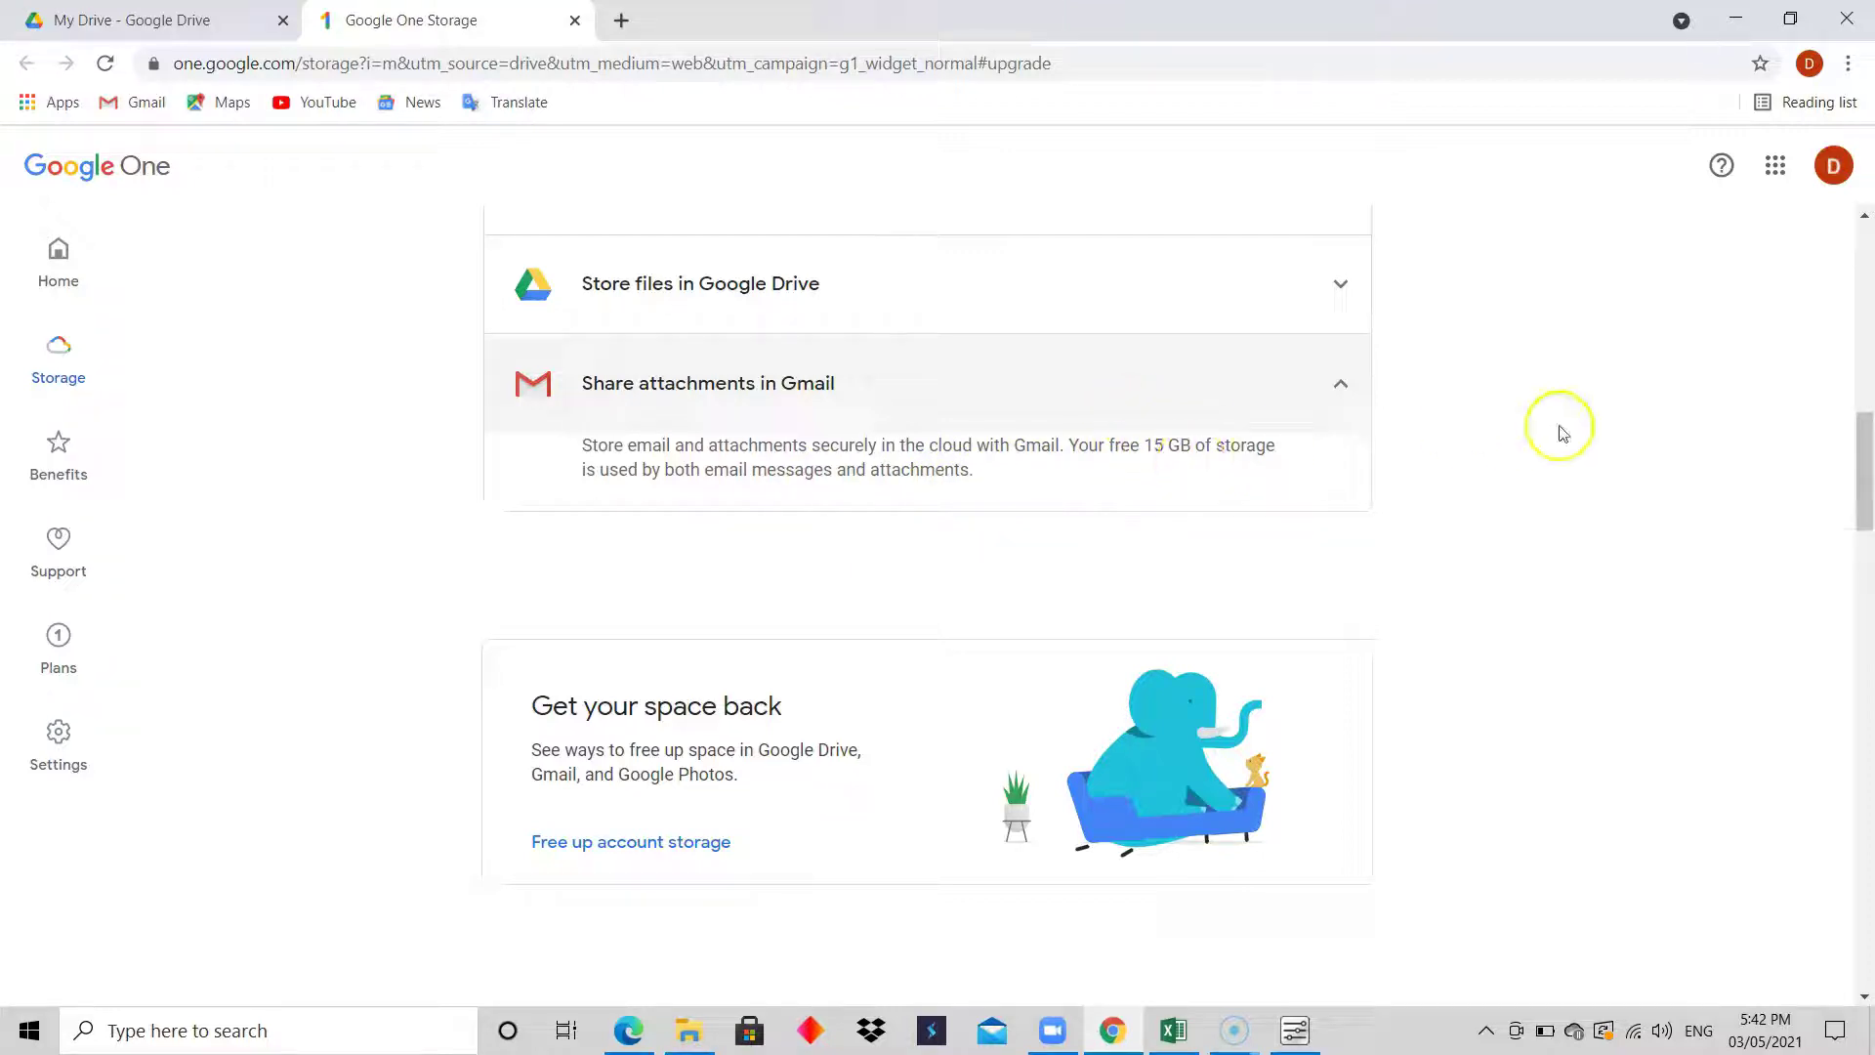
# - Finish reviewing the Google One storage page and switch back to My Drive
pyautogui.moveTo(1862, 459); pyautogui.dragTo(1860, 402)
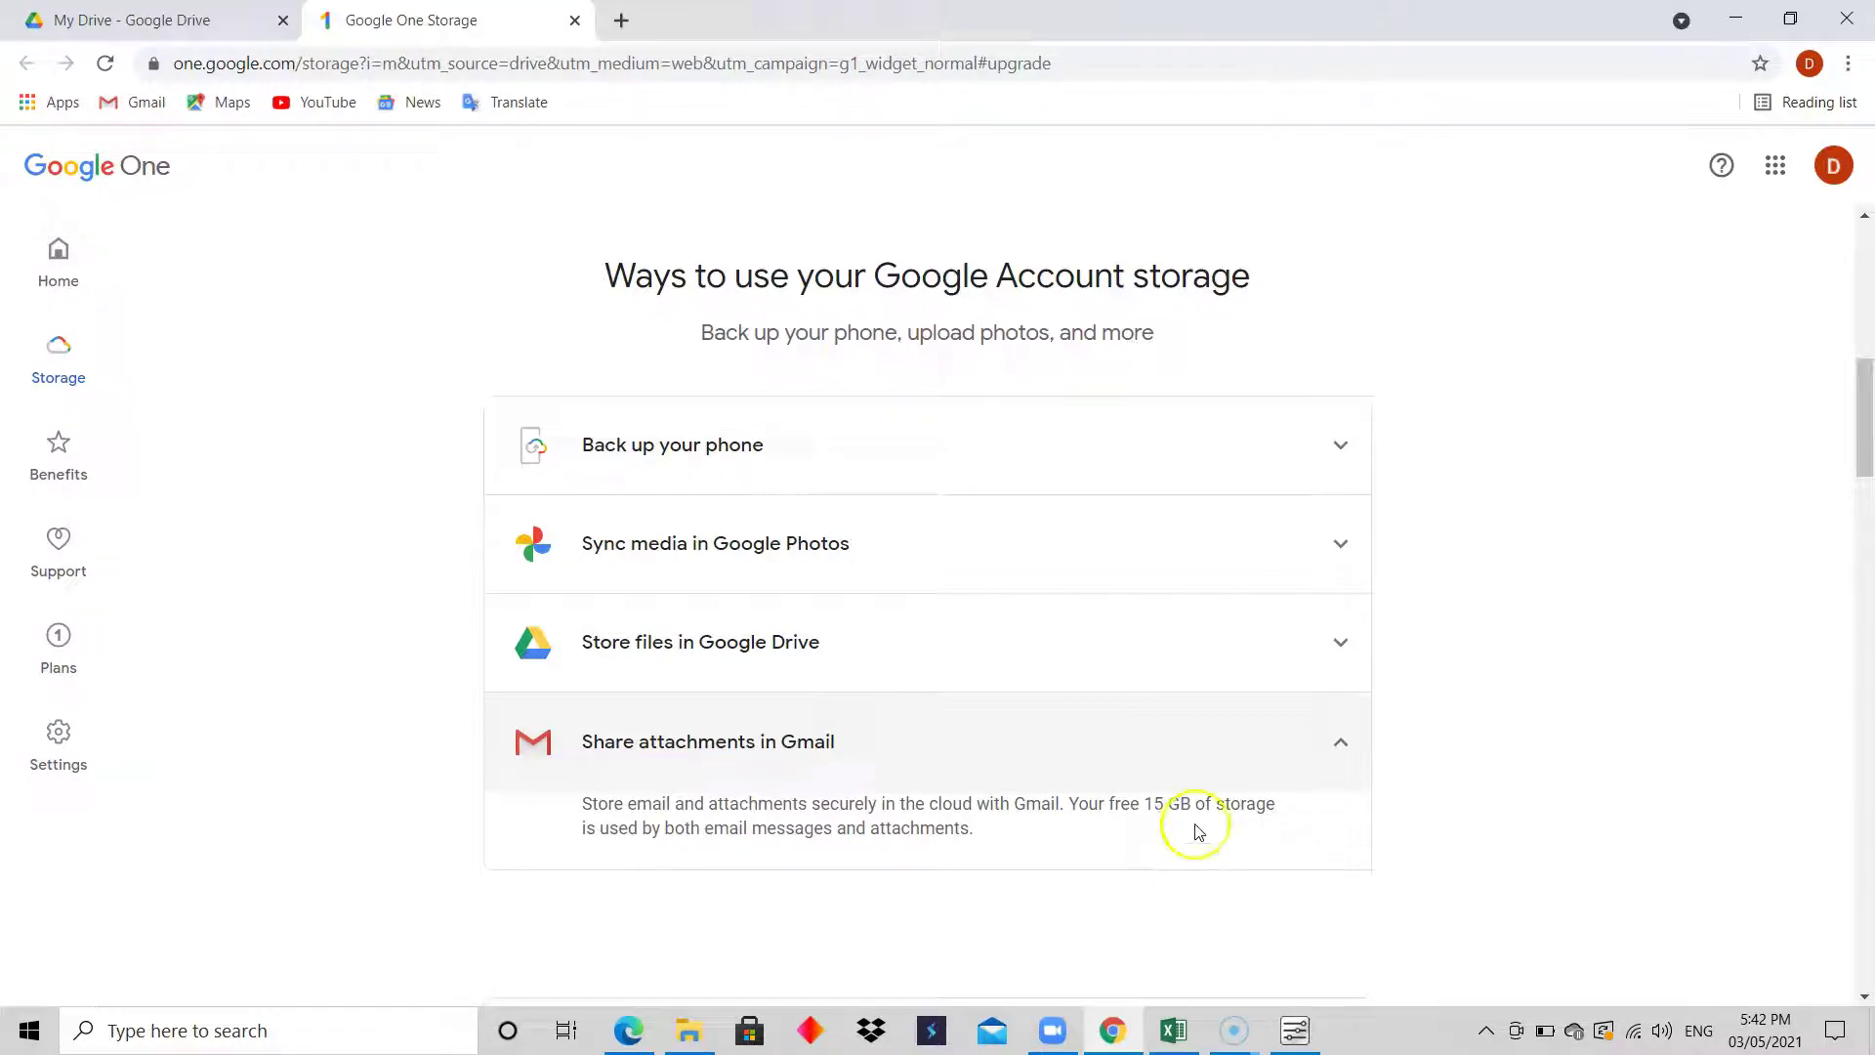
pyautogui.moveTo(1866, 484); pyautogui.dragTo(1844, 317)
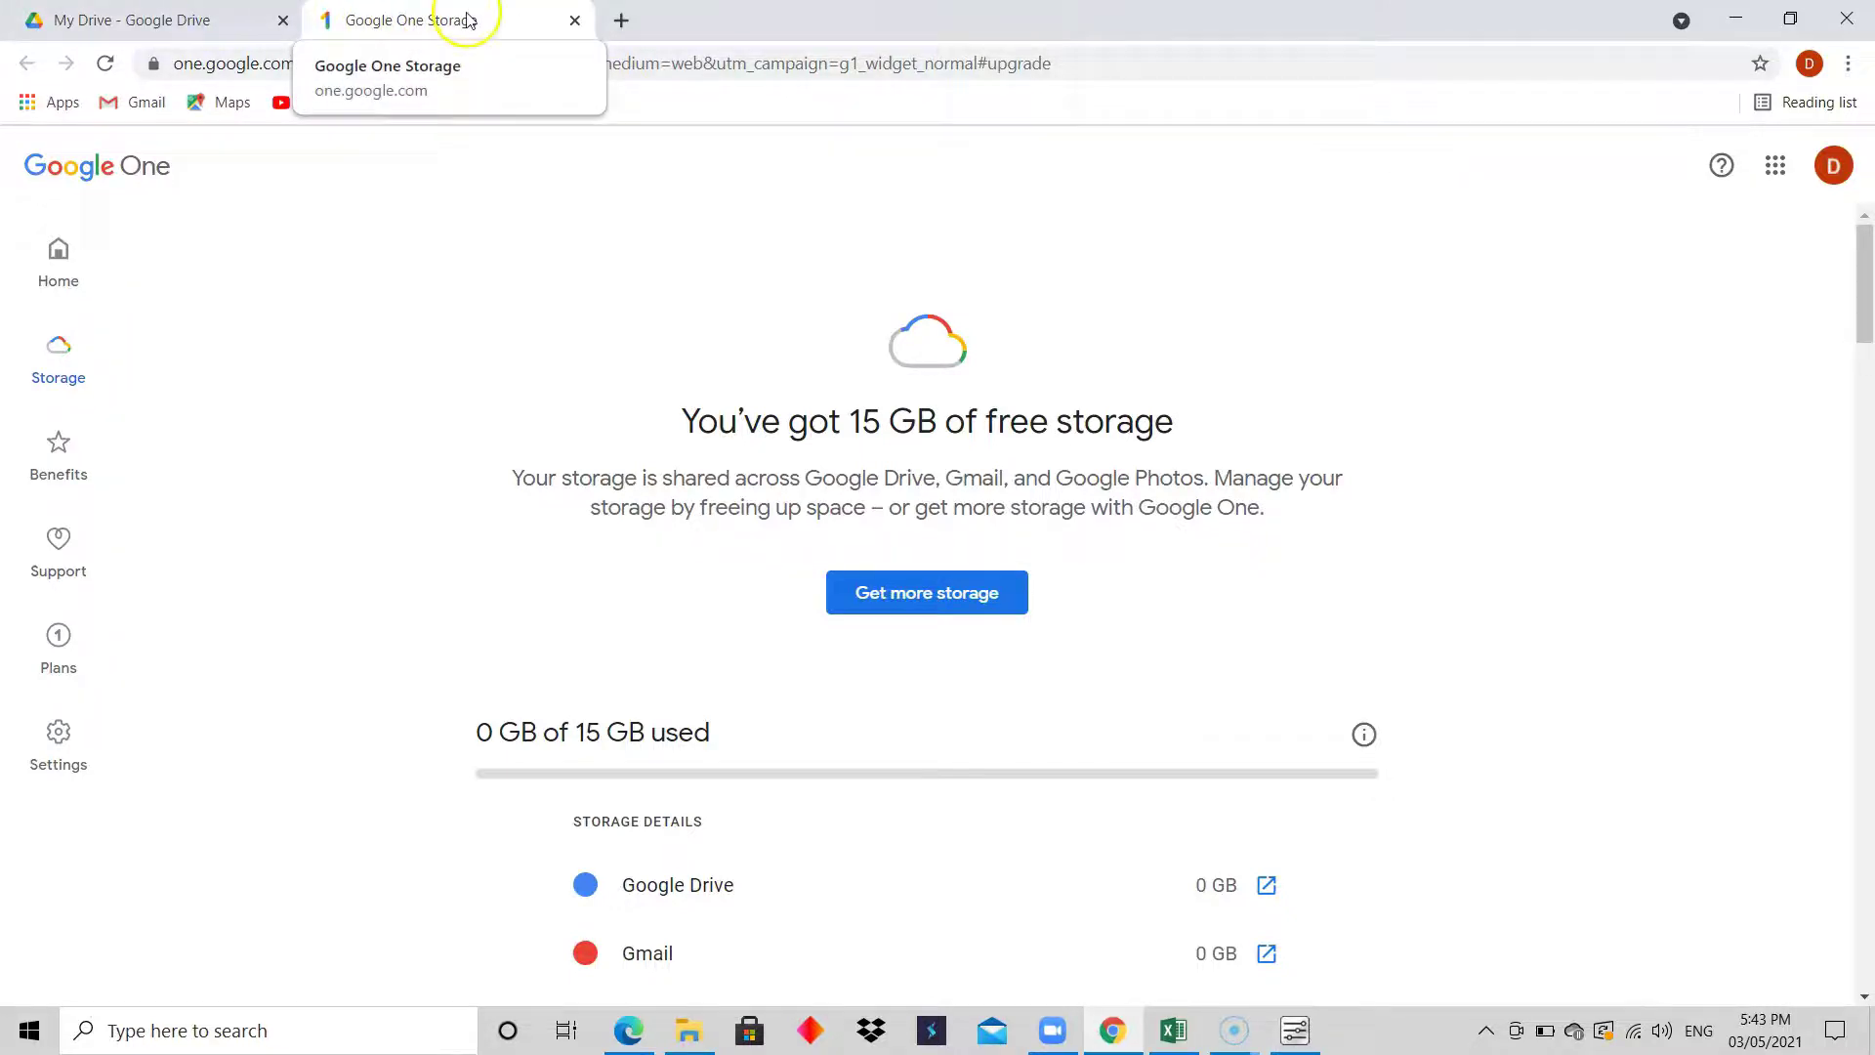
pyautogui.click(189, 14)
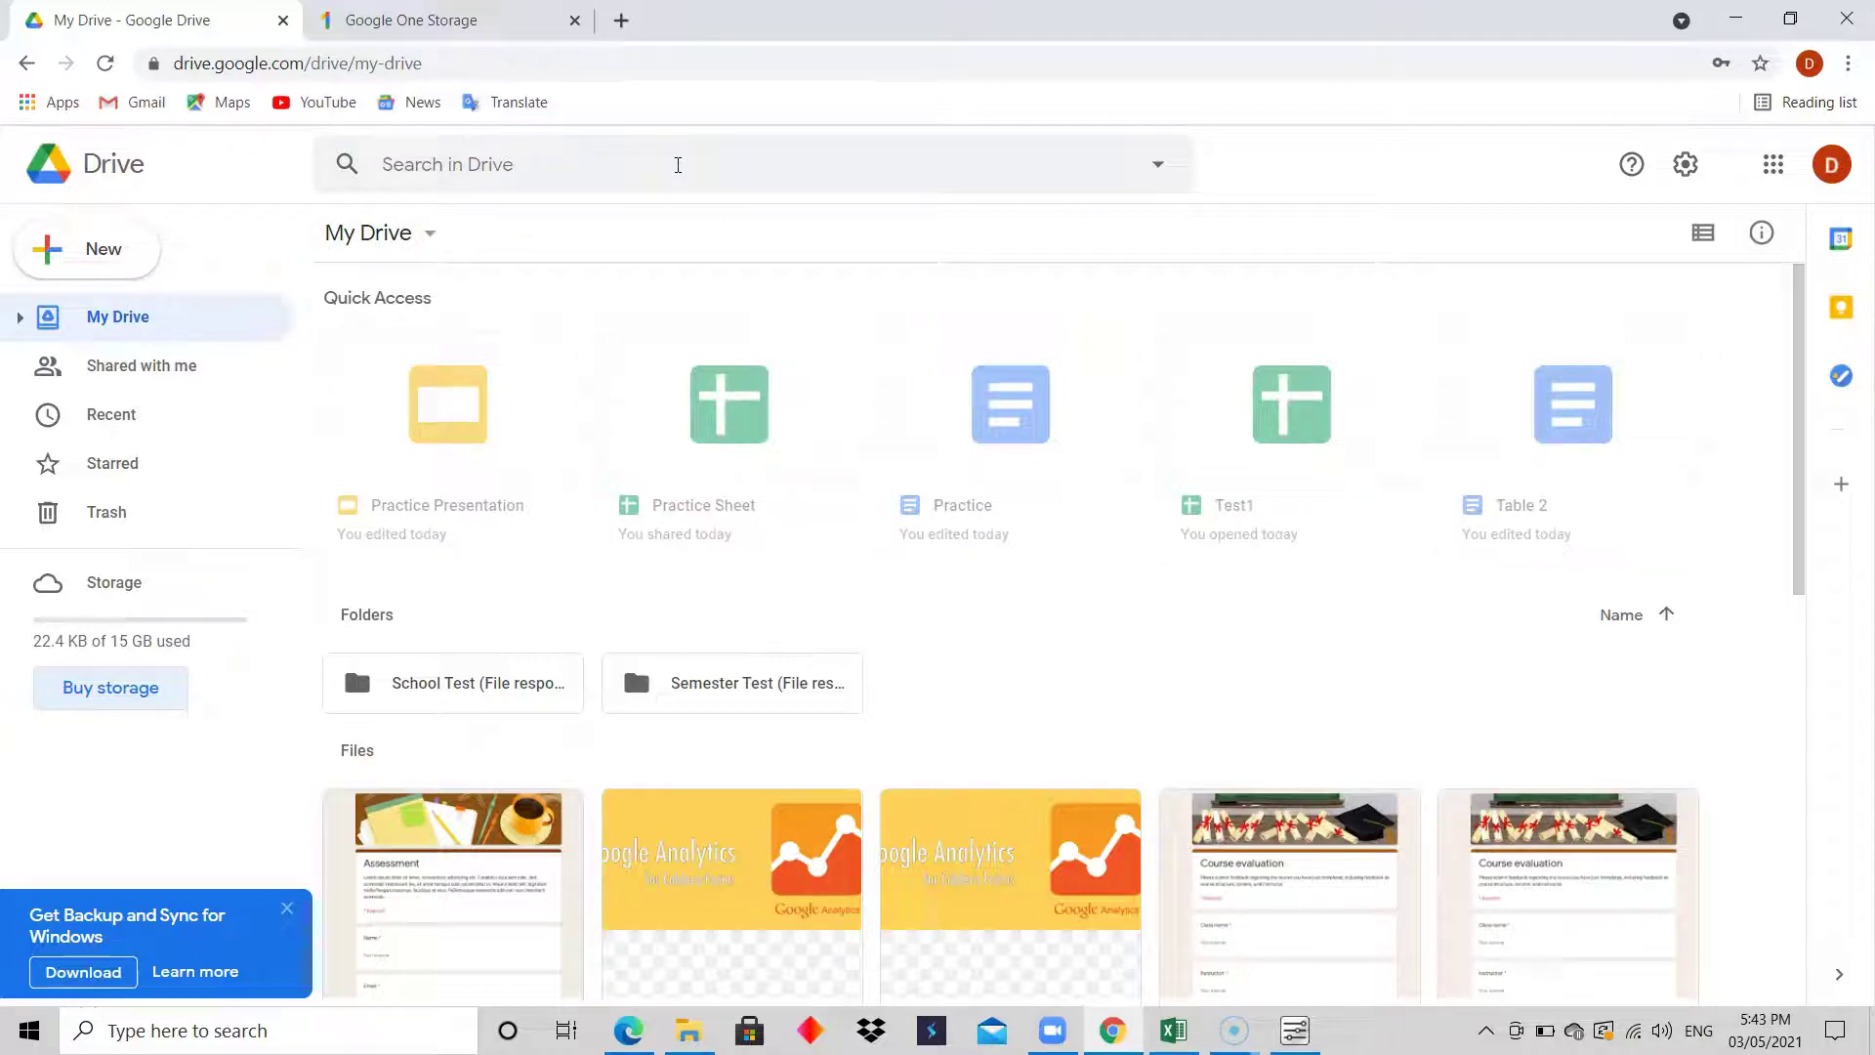
# - Search Drive for "table 2", open the Table 2 document from the suggestions and close it again
pyautogui.click(677, 166)
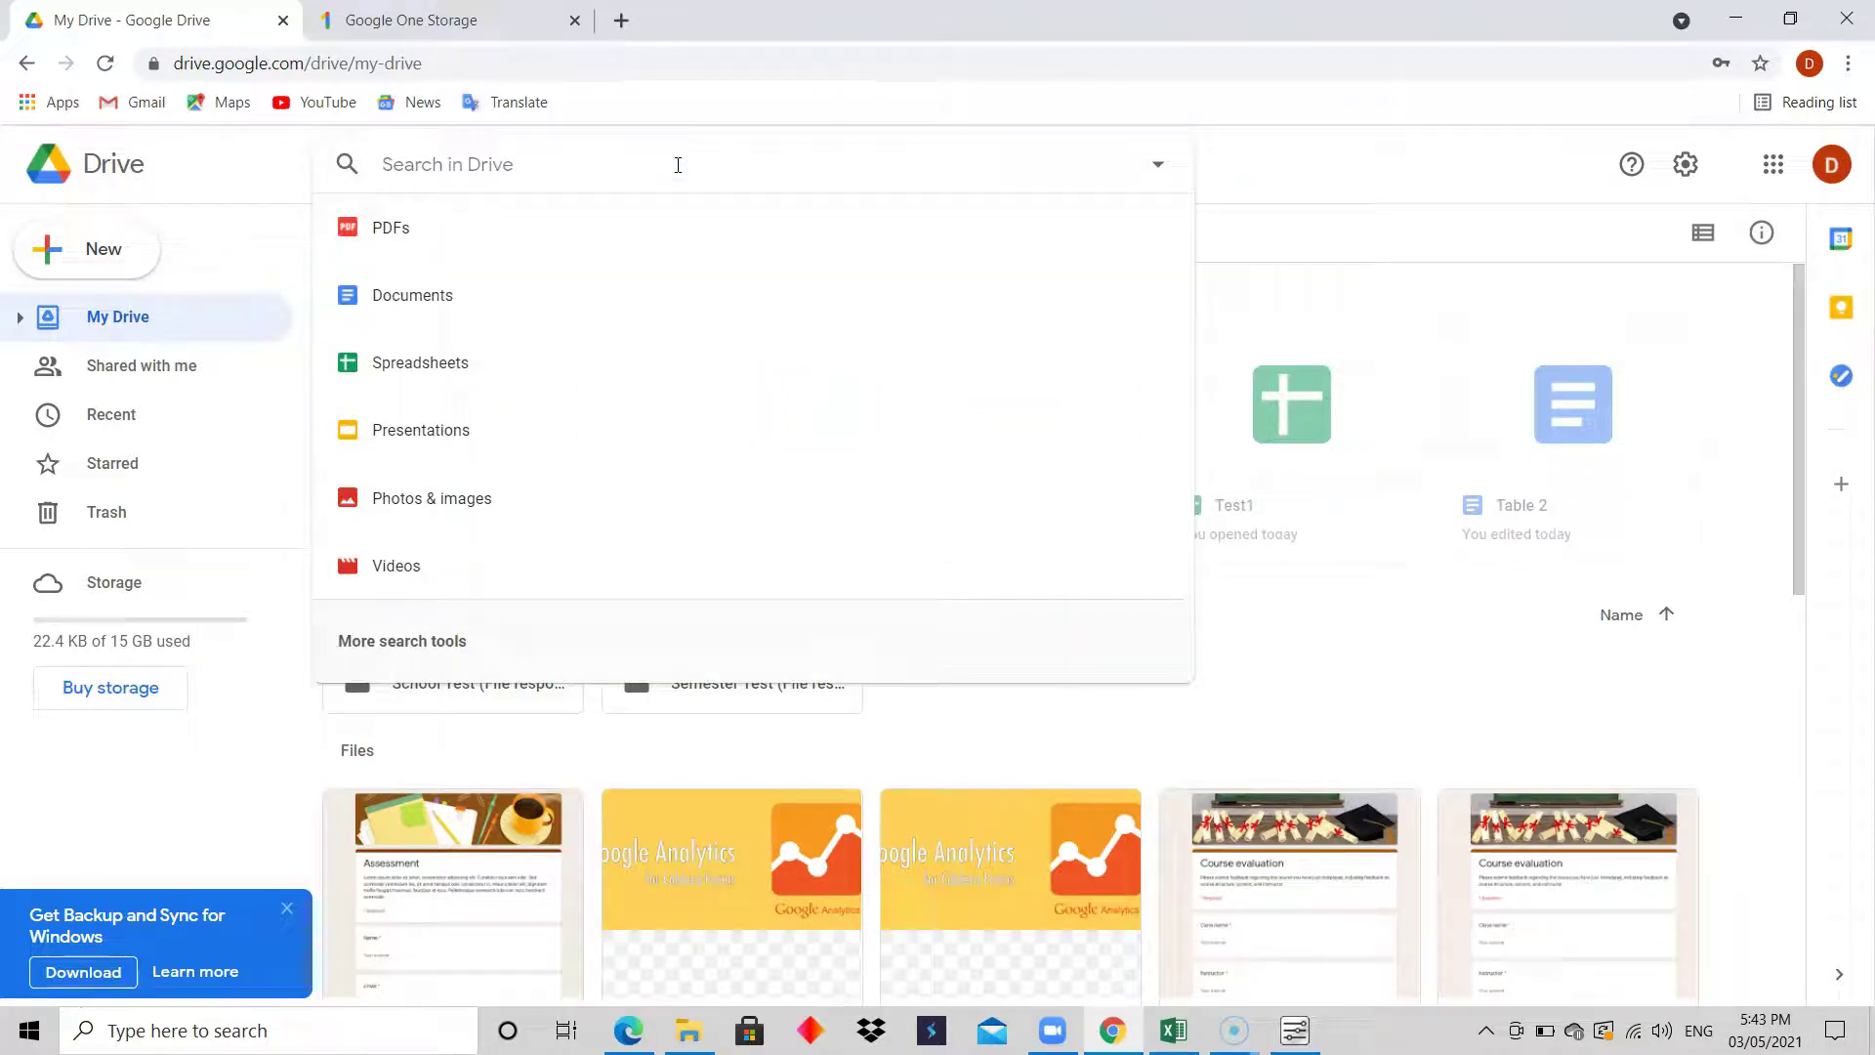
pyautogui.write('table 2')
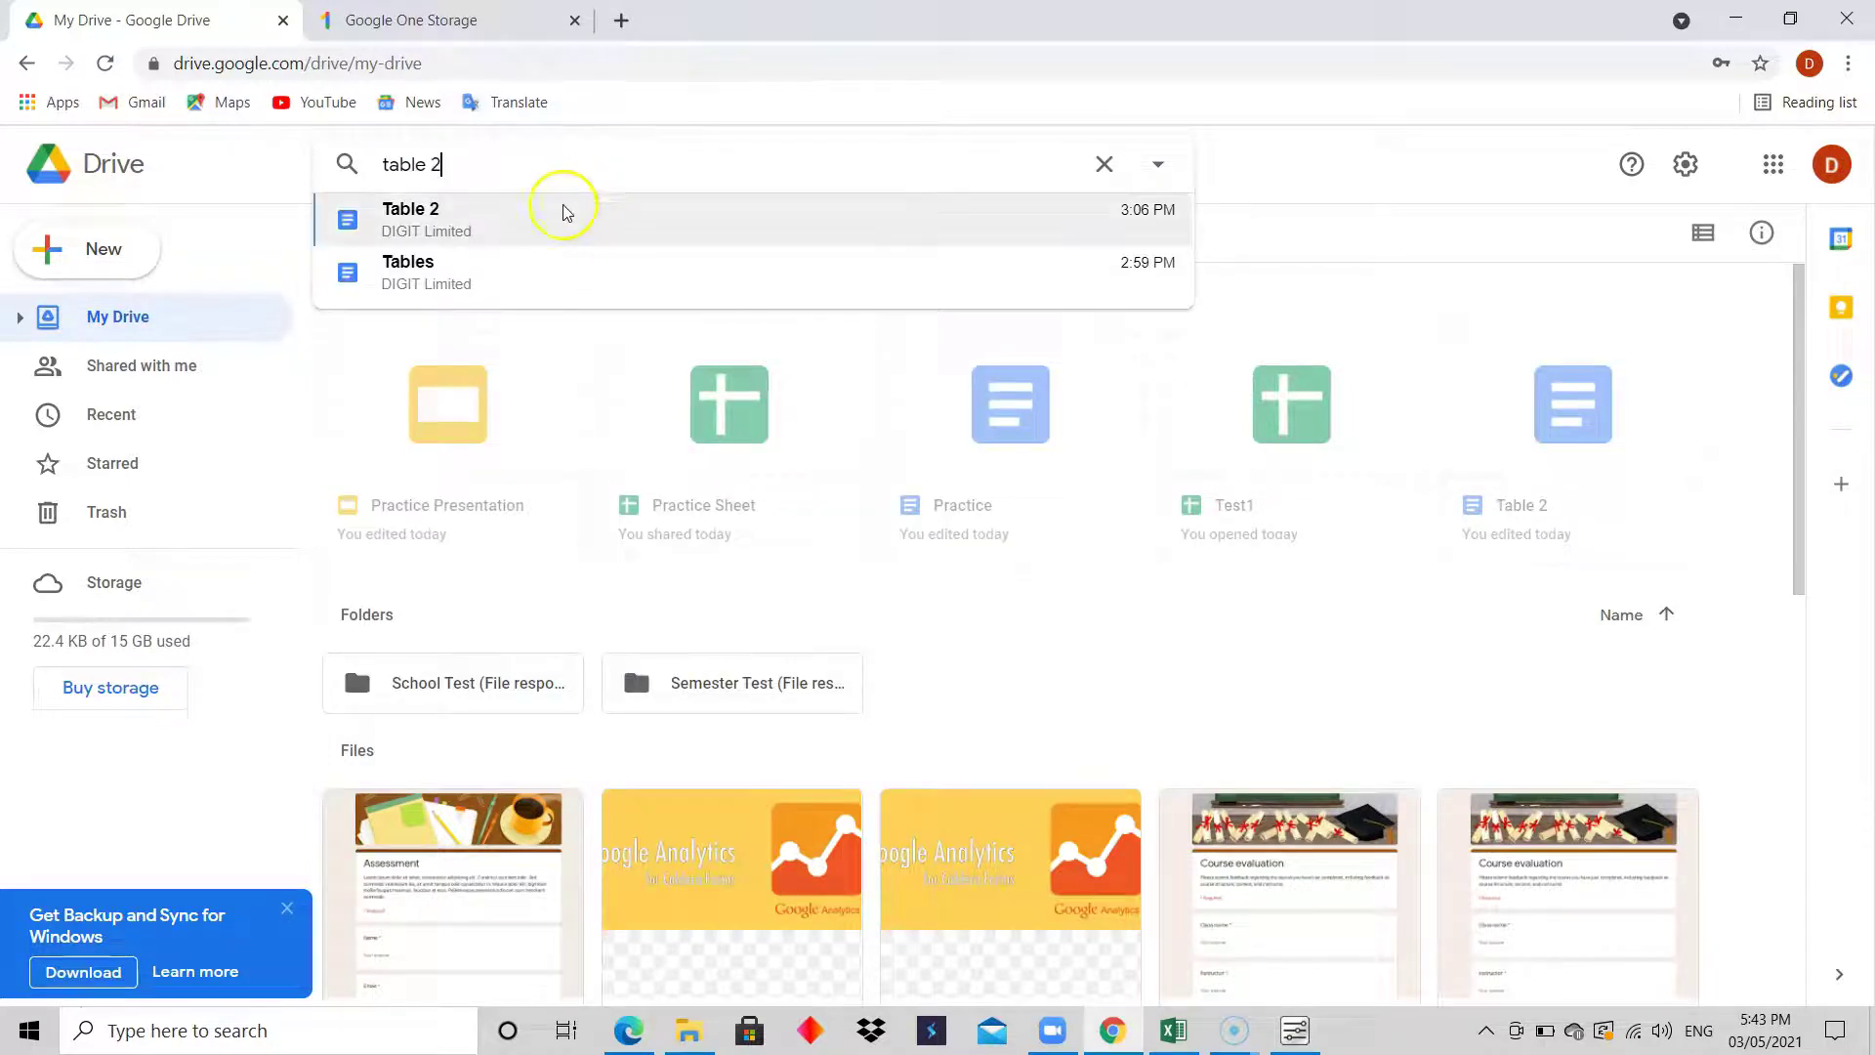
pyautogui.click(550, 230)
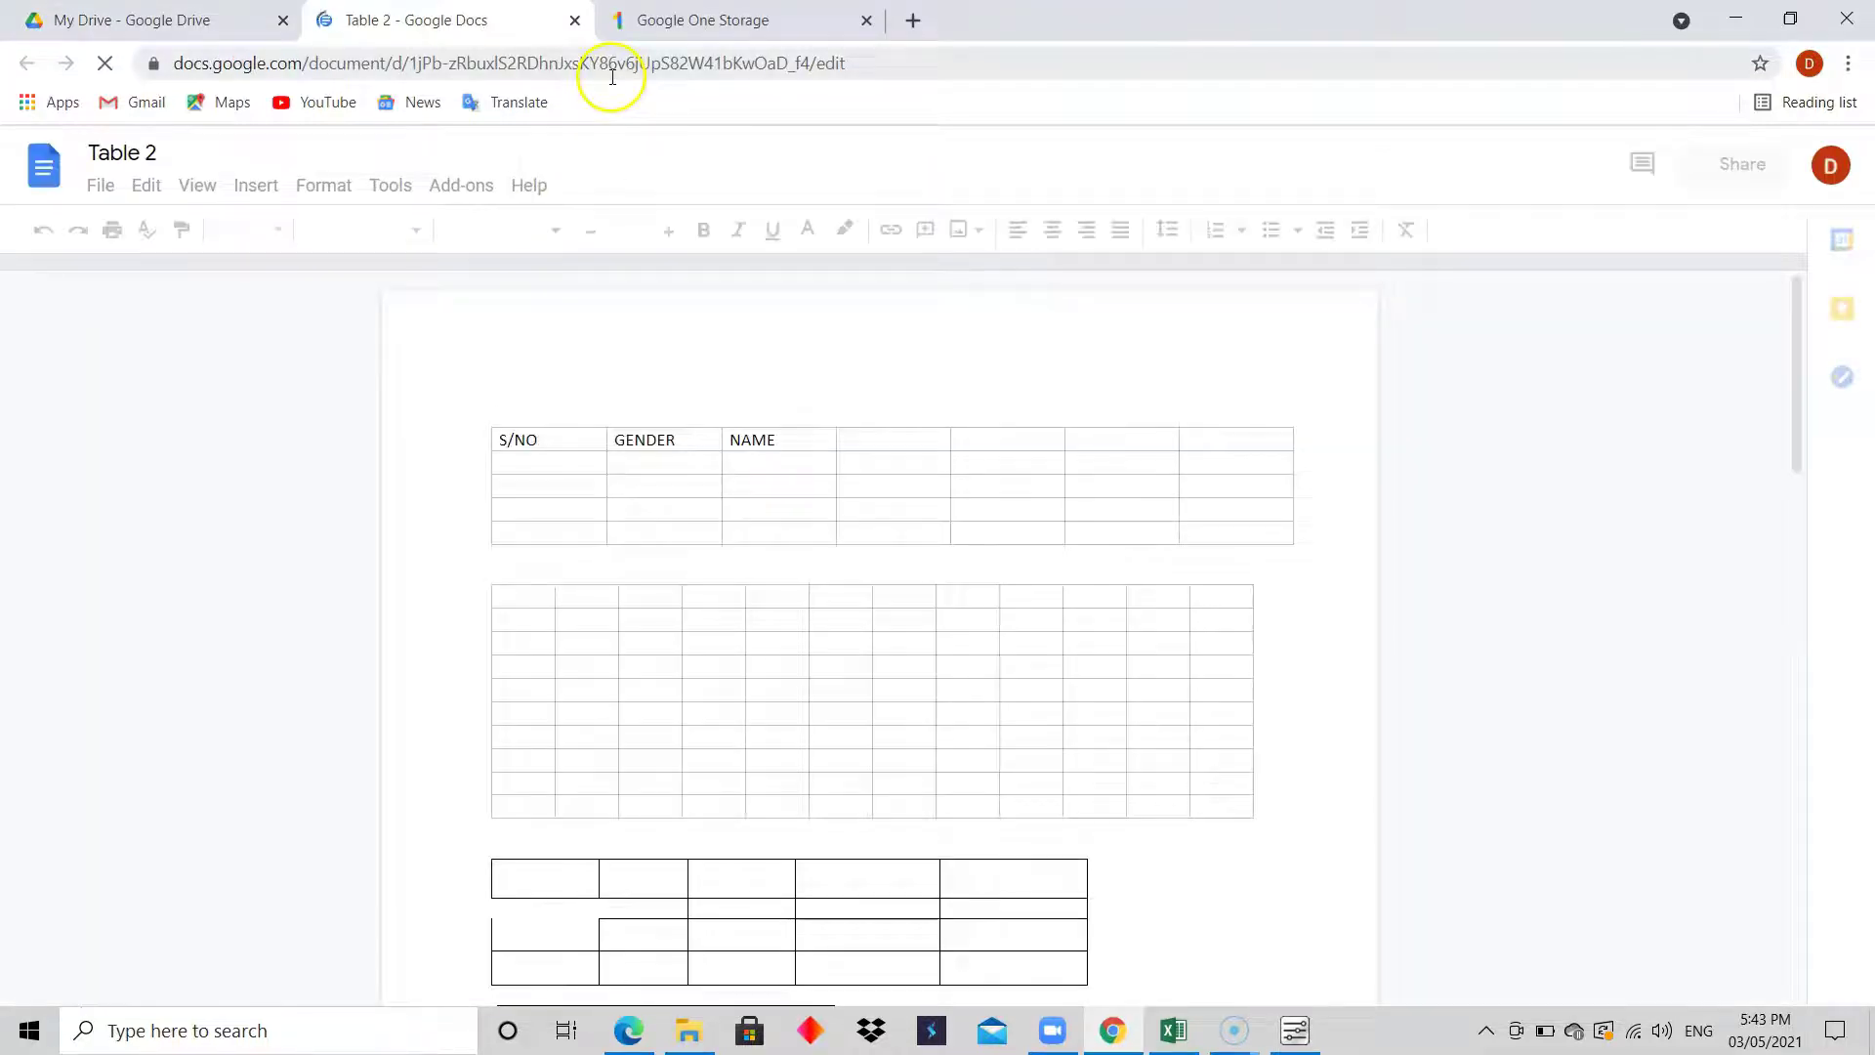
pyautogui.click(575, 21)
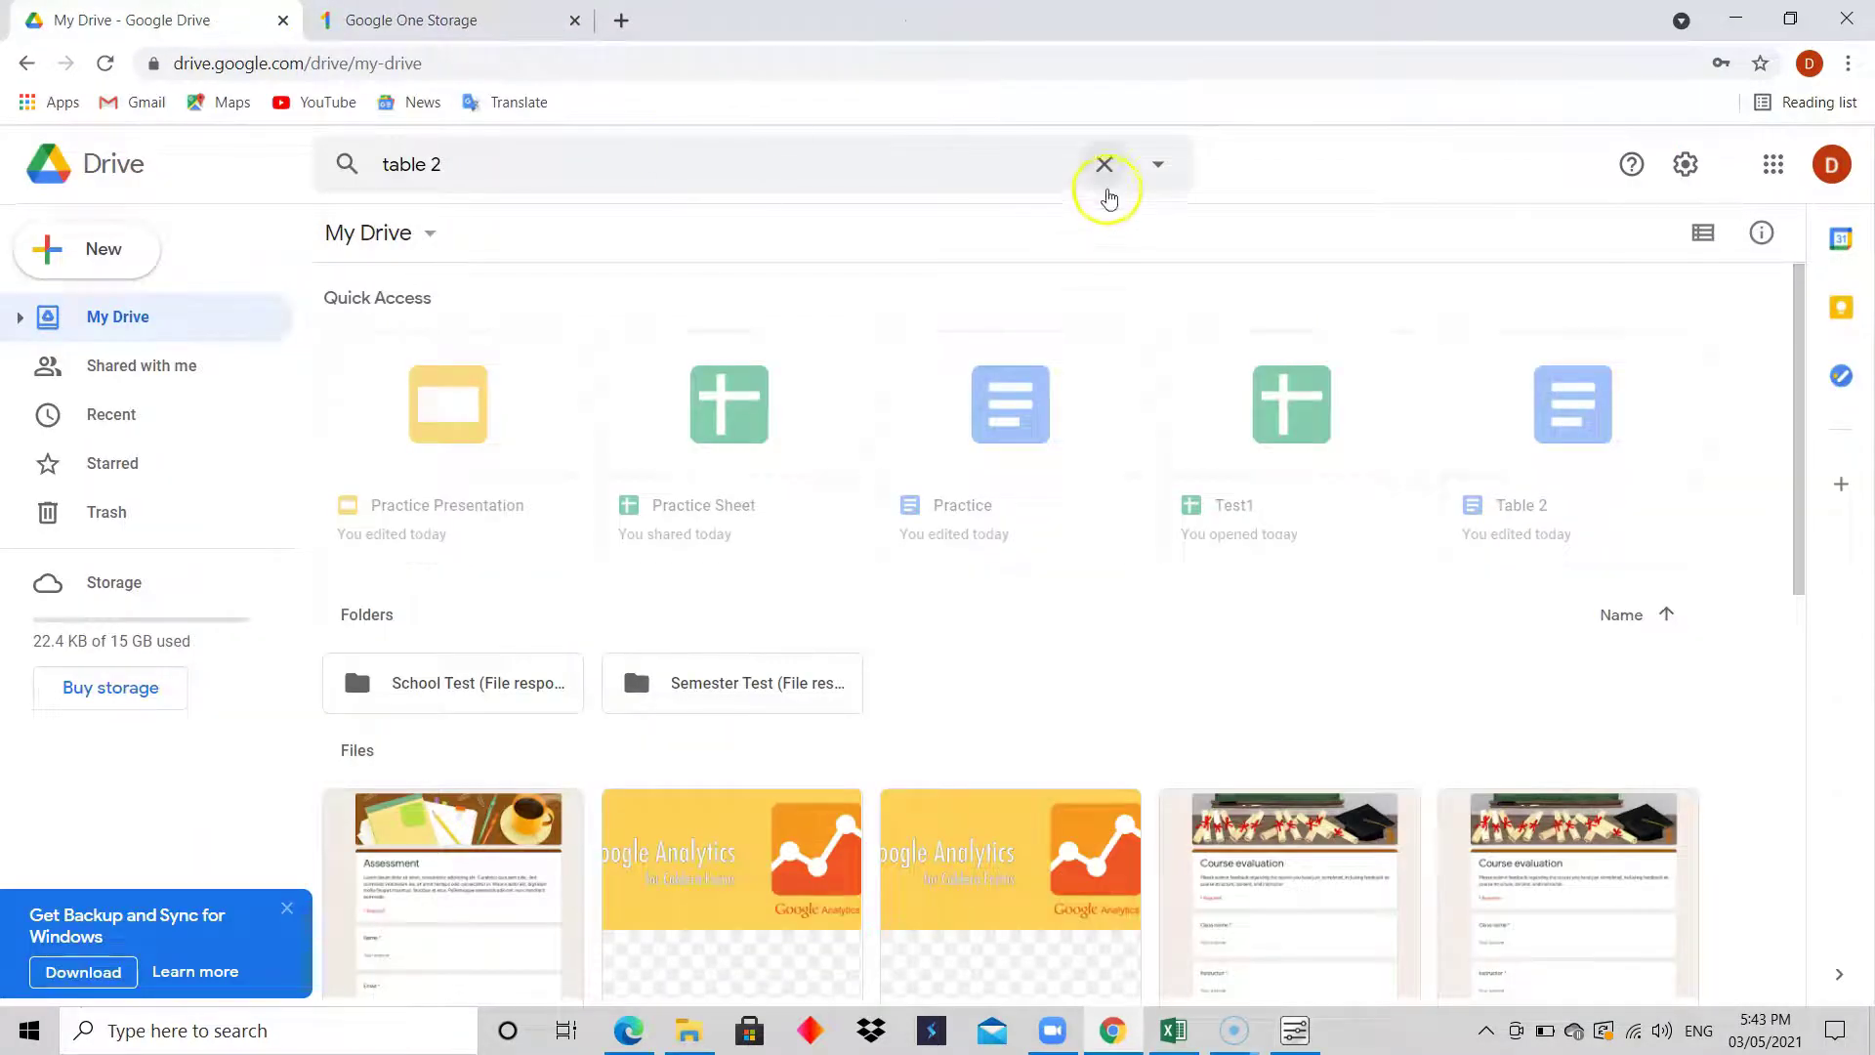
# - Clear the search text and view the advanced search filters without running a search
pyautogui.click(1105, 172)
pyautogui.click(1331, 235)
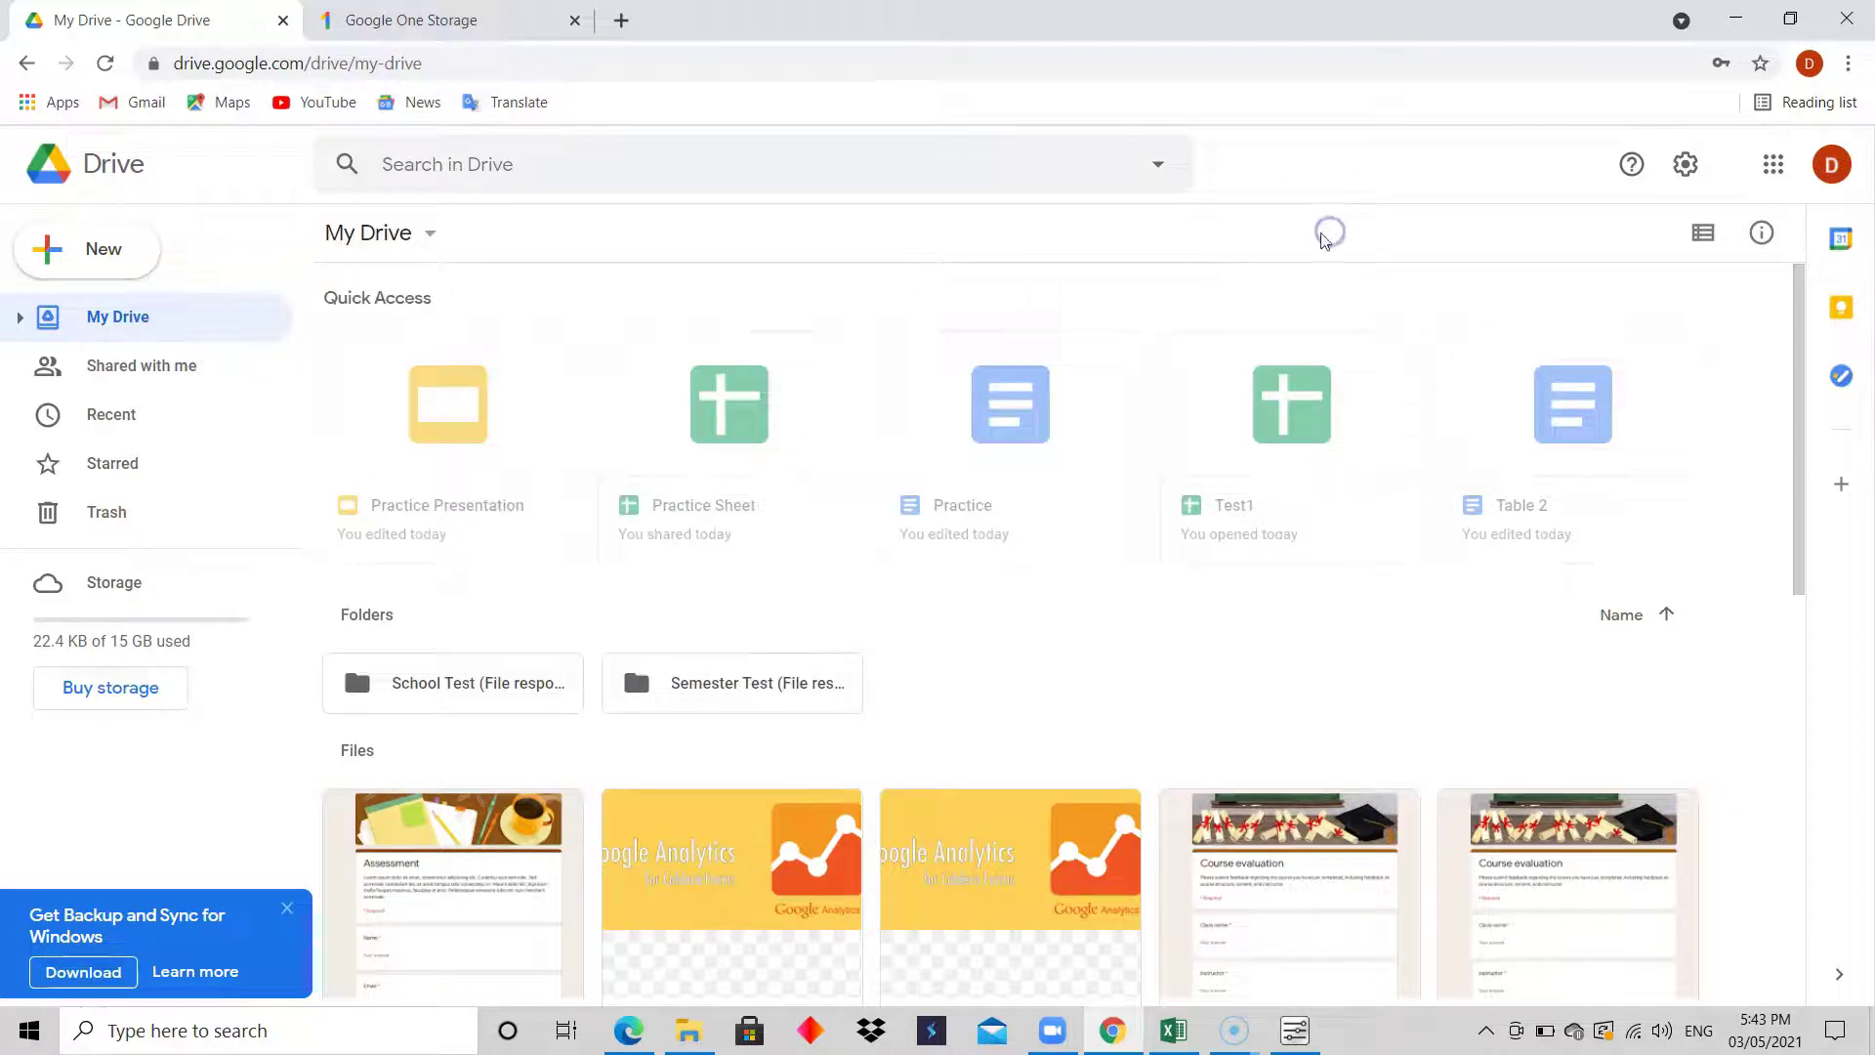
pyautogui.click(1170, 168)
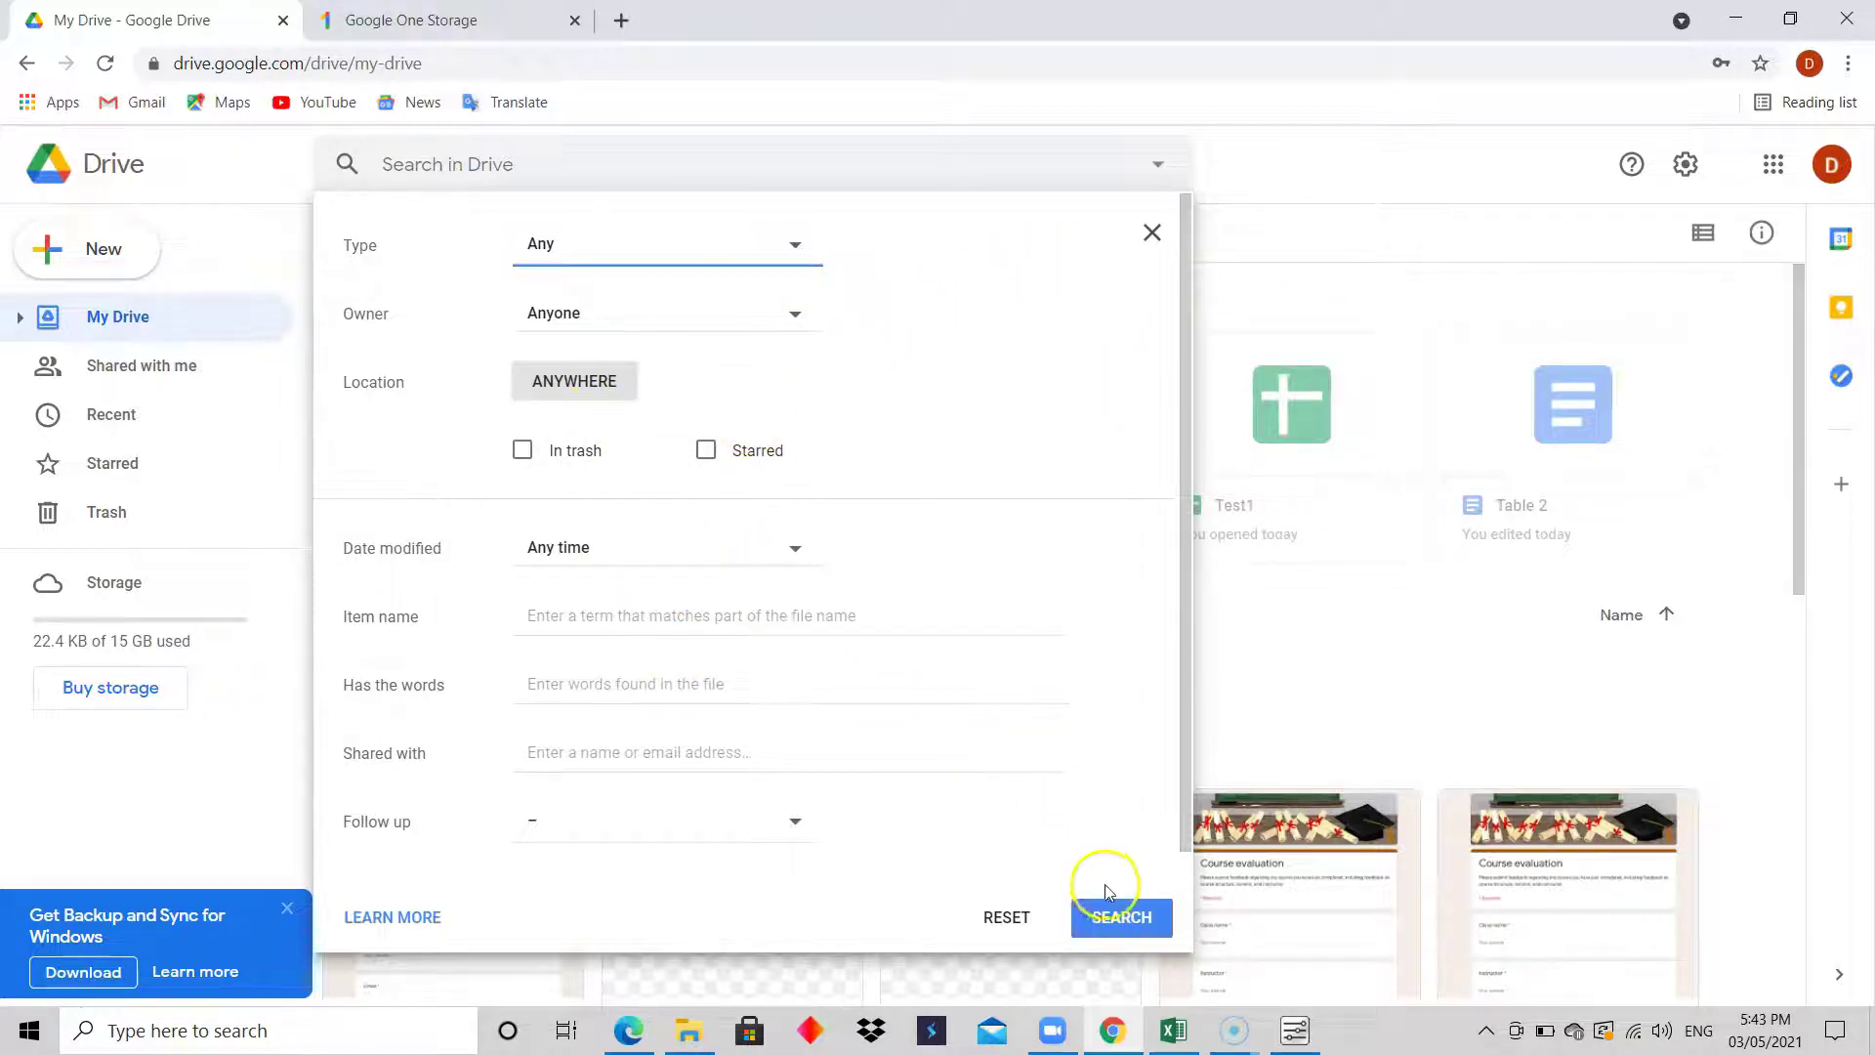
pyautogui.click(1152, 239)
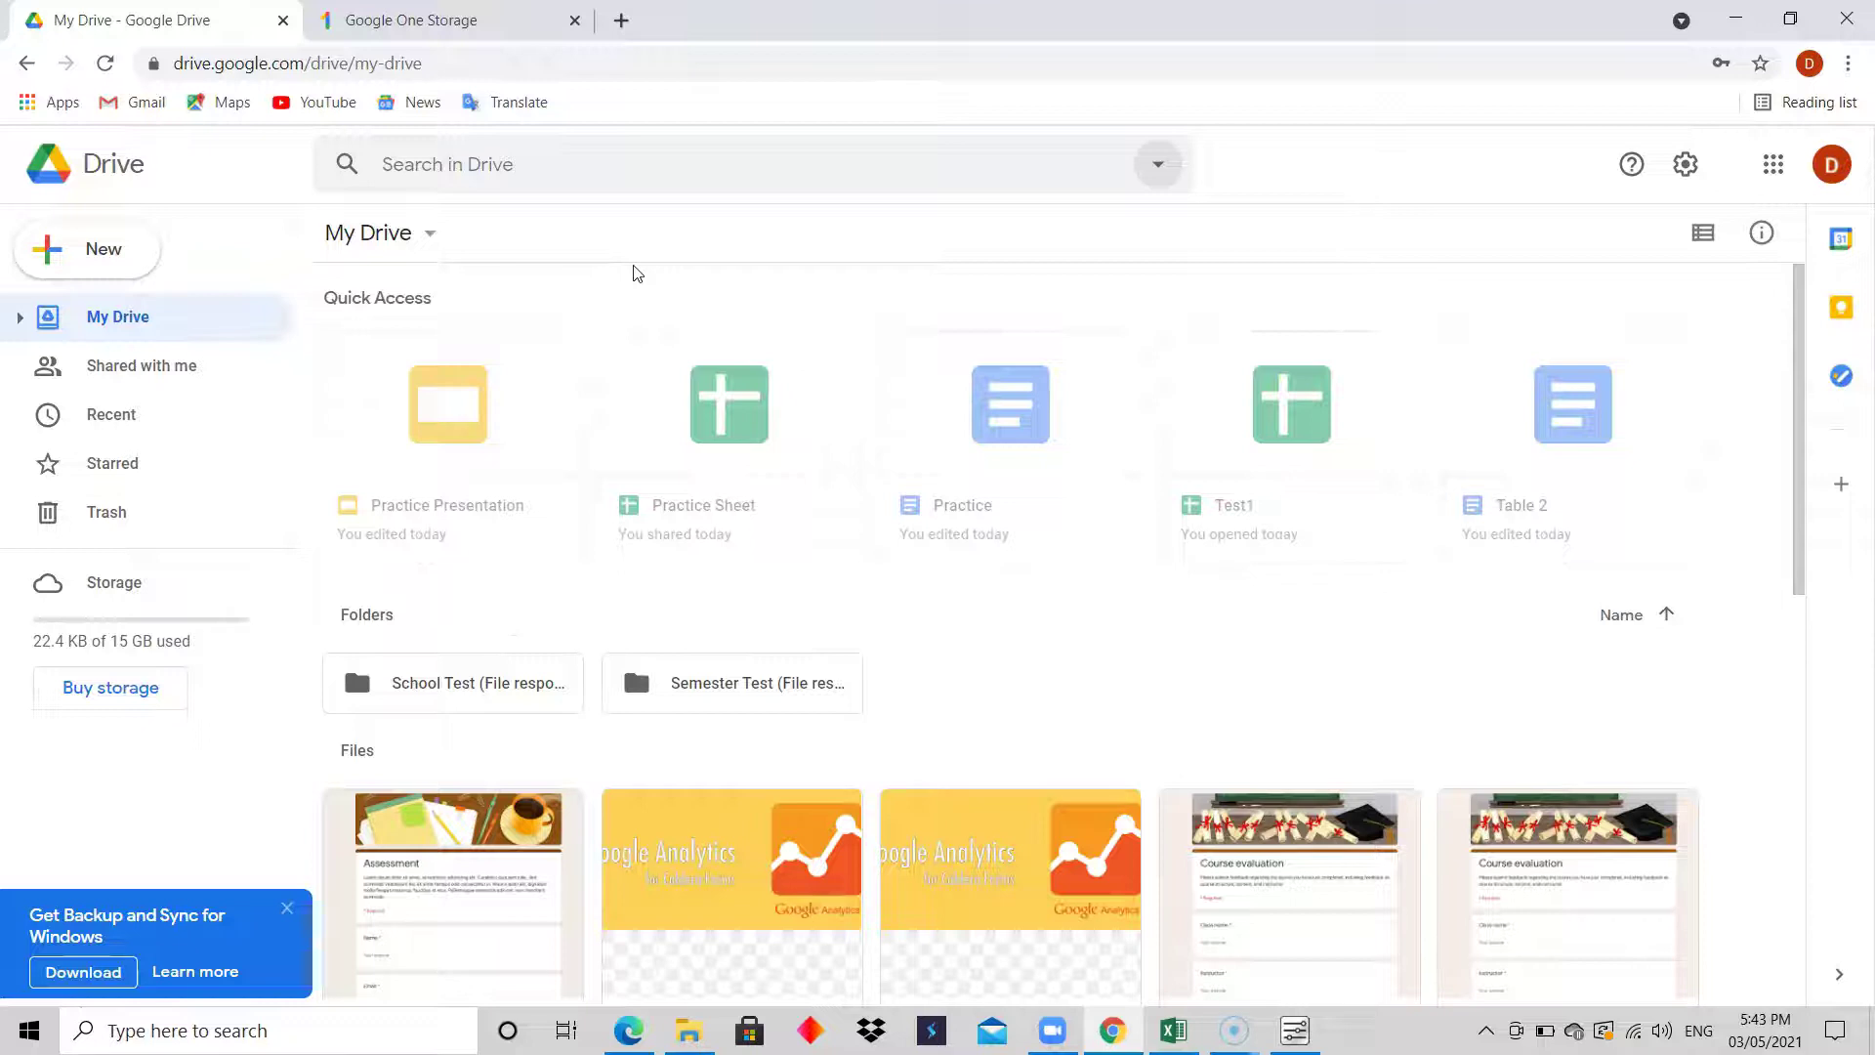
# - Create a folder named Test Folder in My Drive and look inside it before returning to My Drive
pyautogui.click(102, 252)
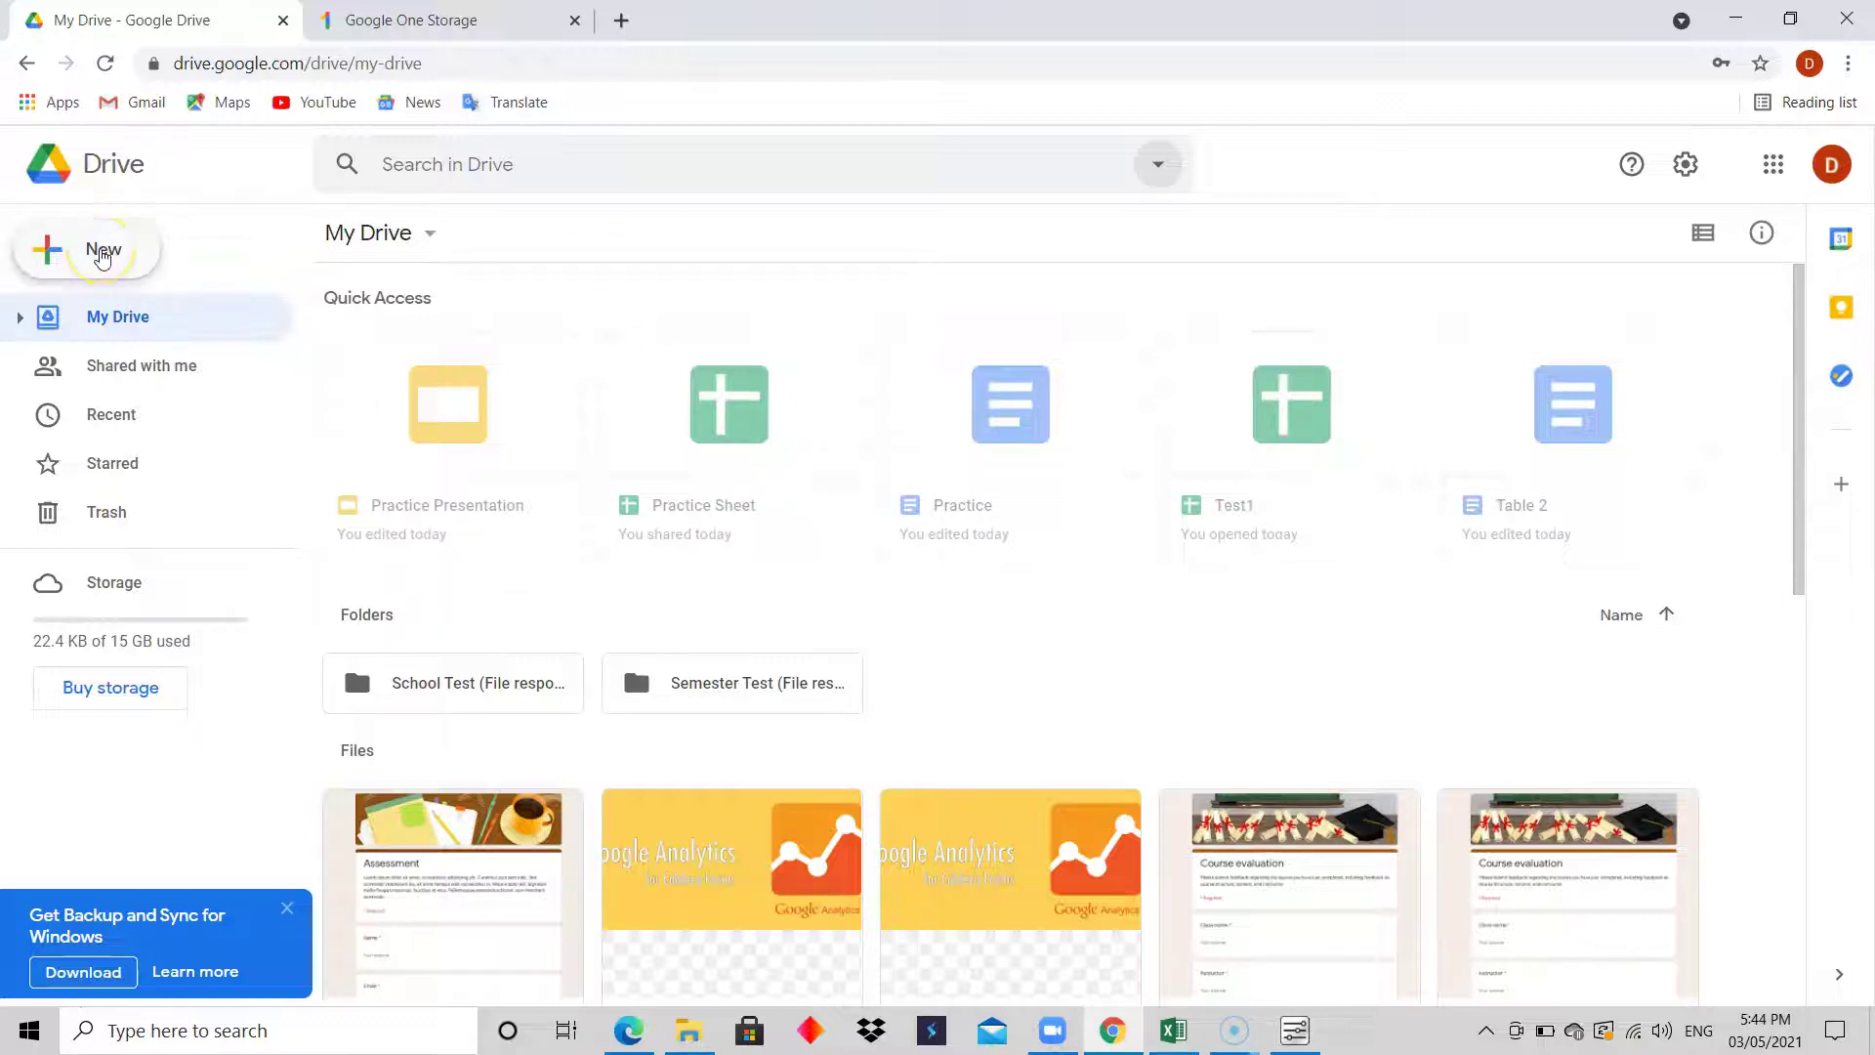
pyautogui.click(102, 252)
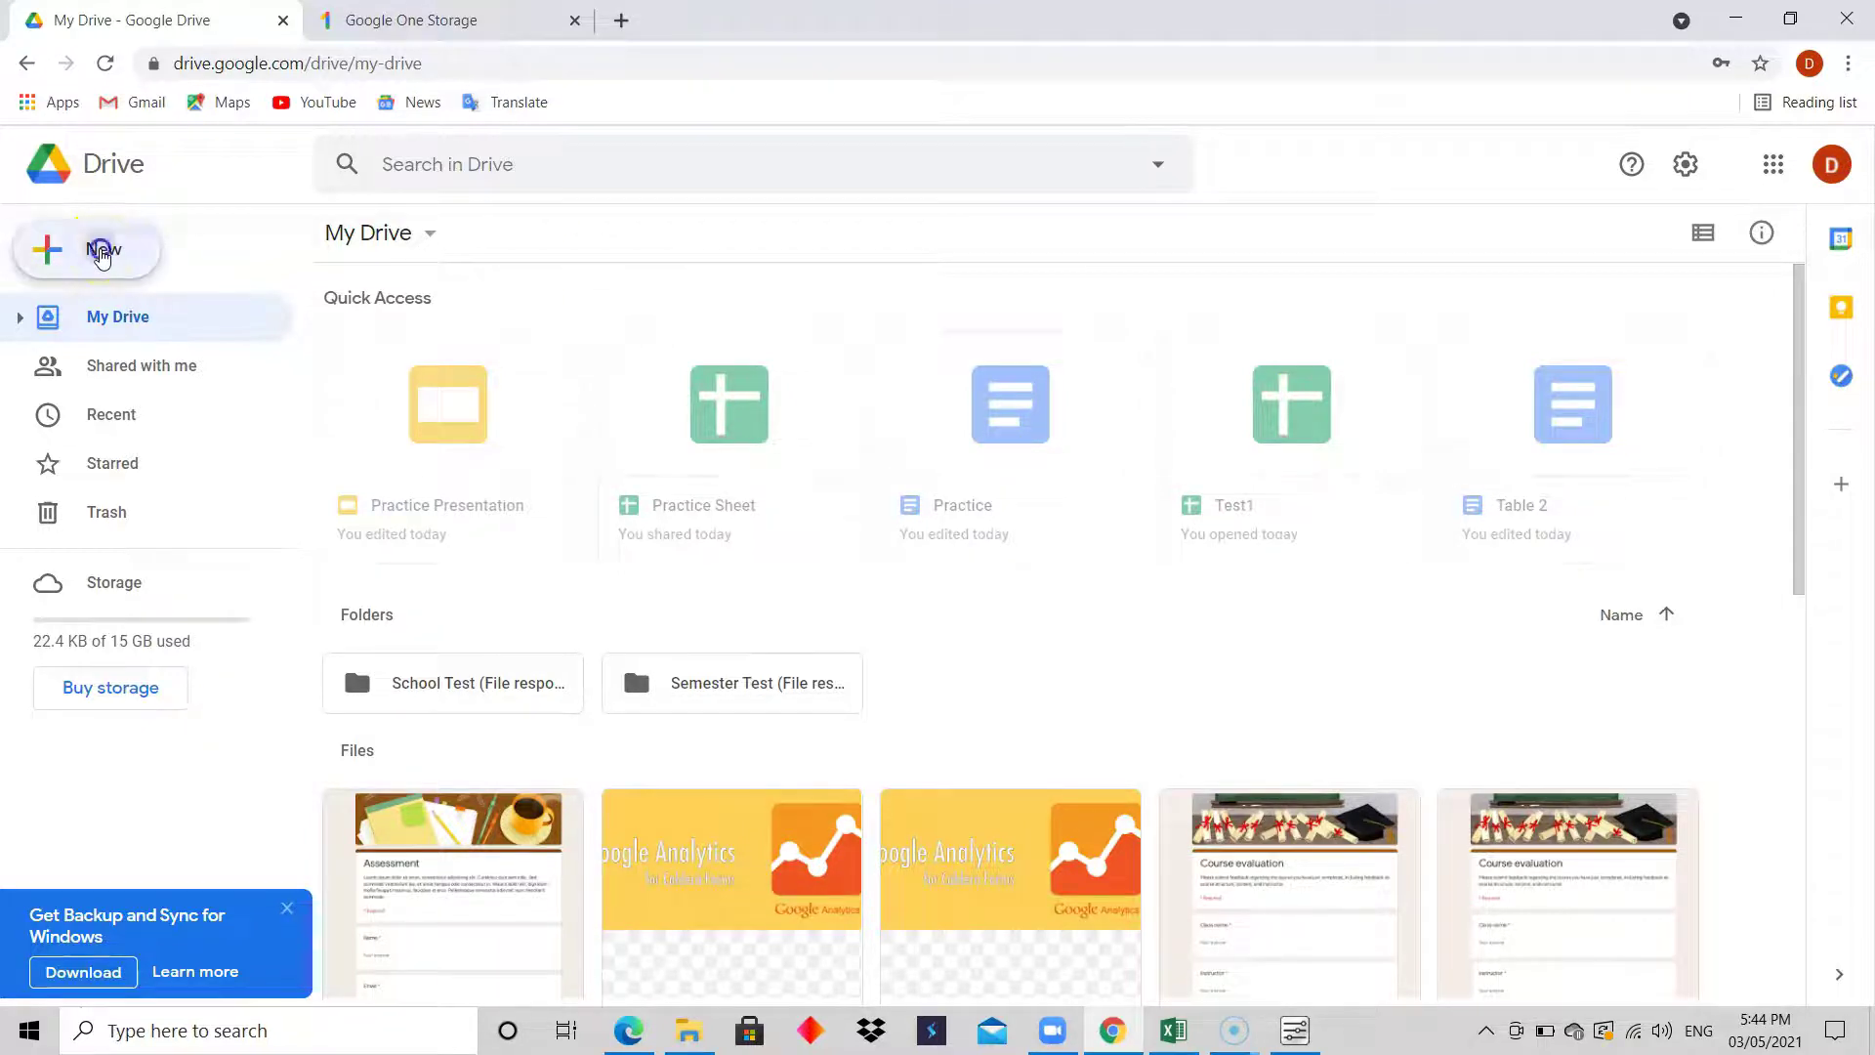
pyautogui.click(187, 266)
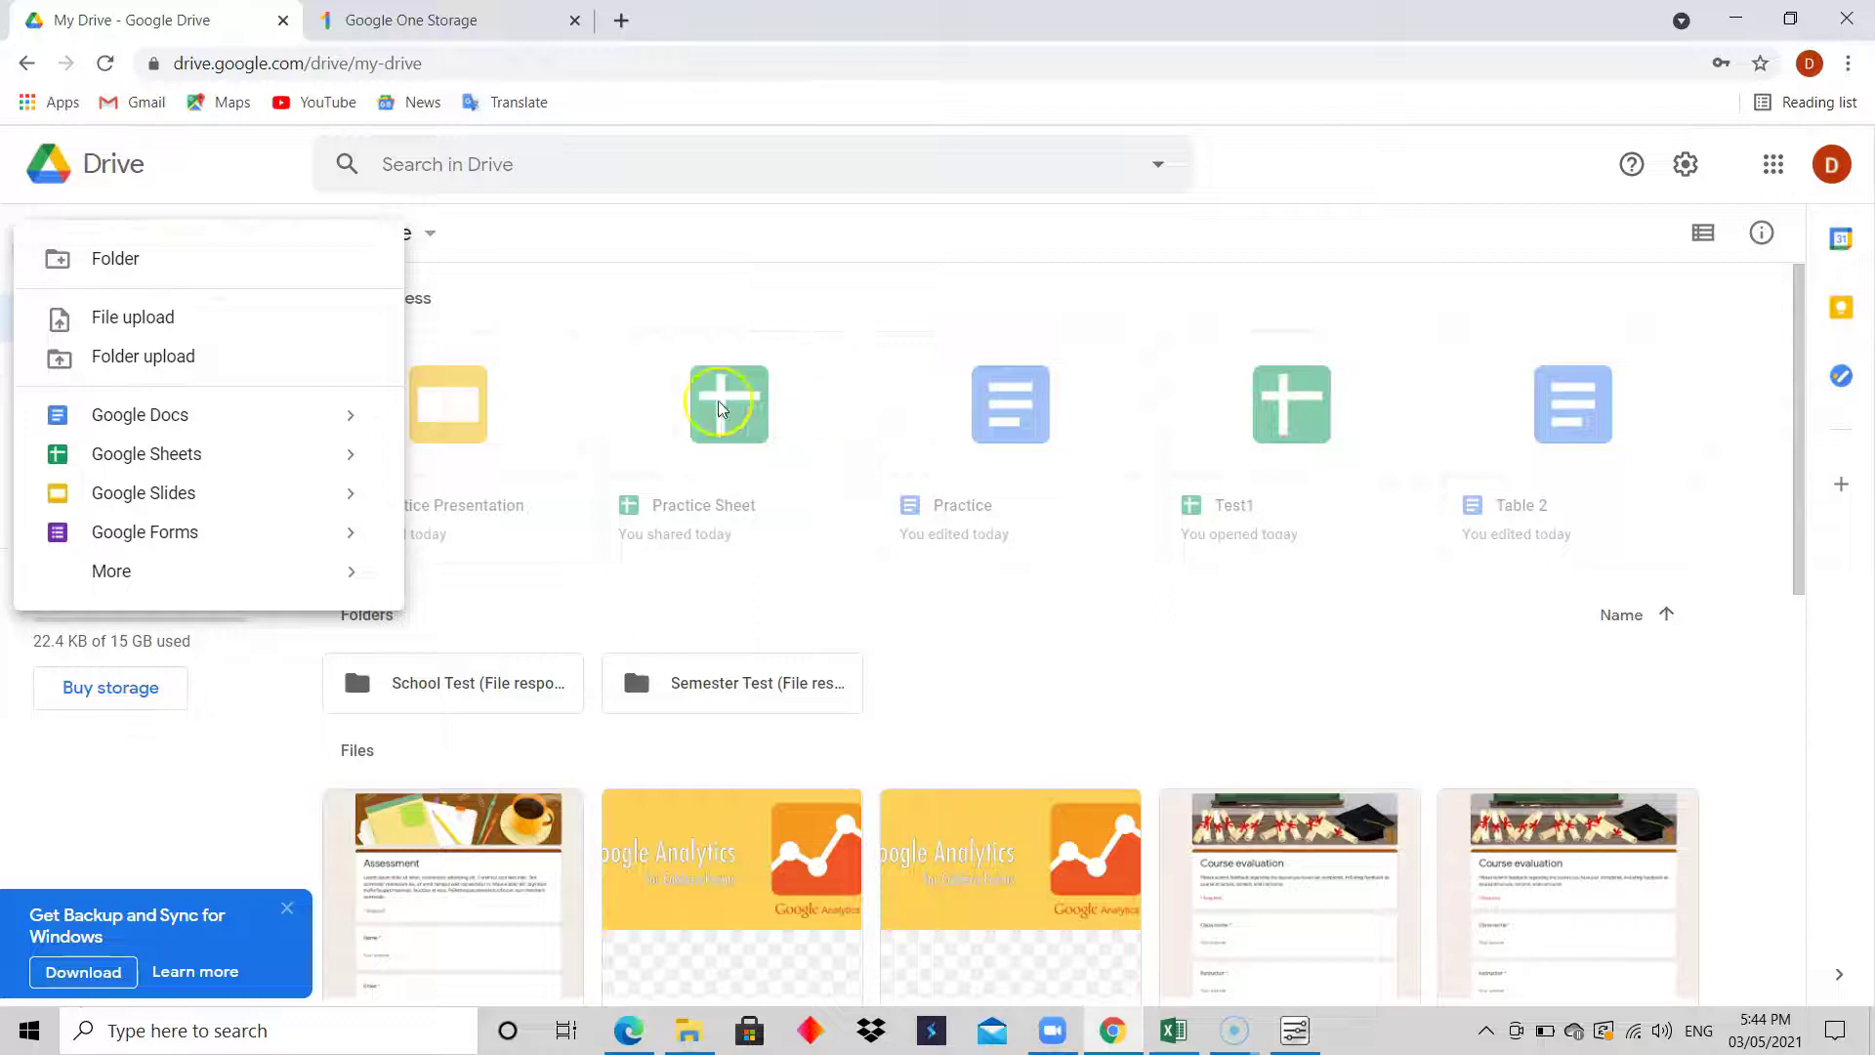
pyautogui.click(232, 262)
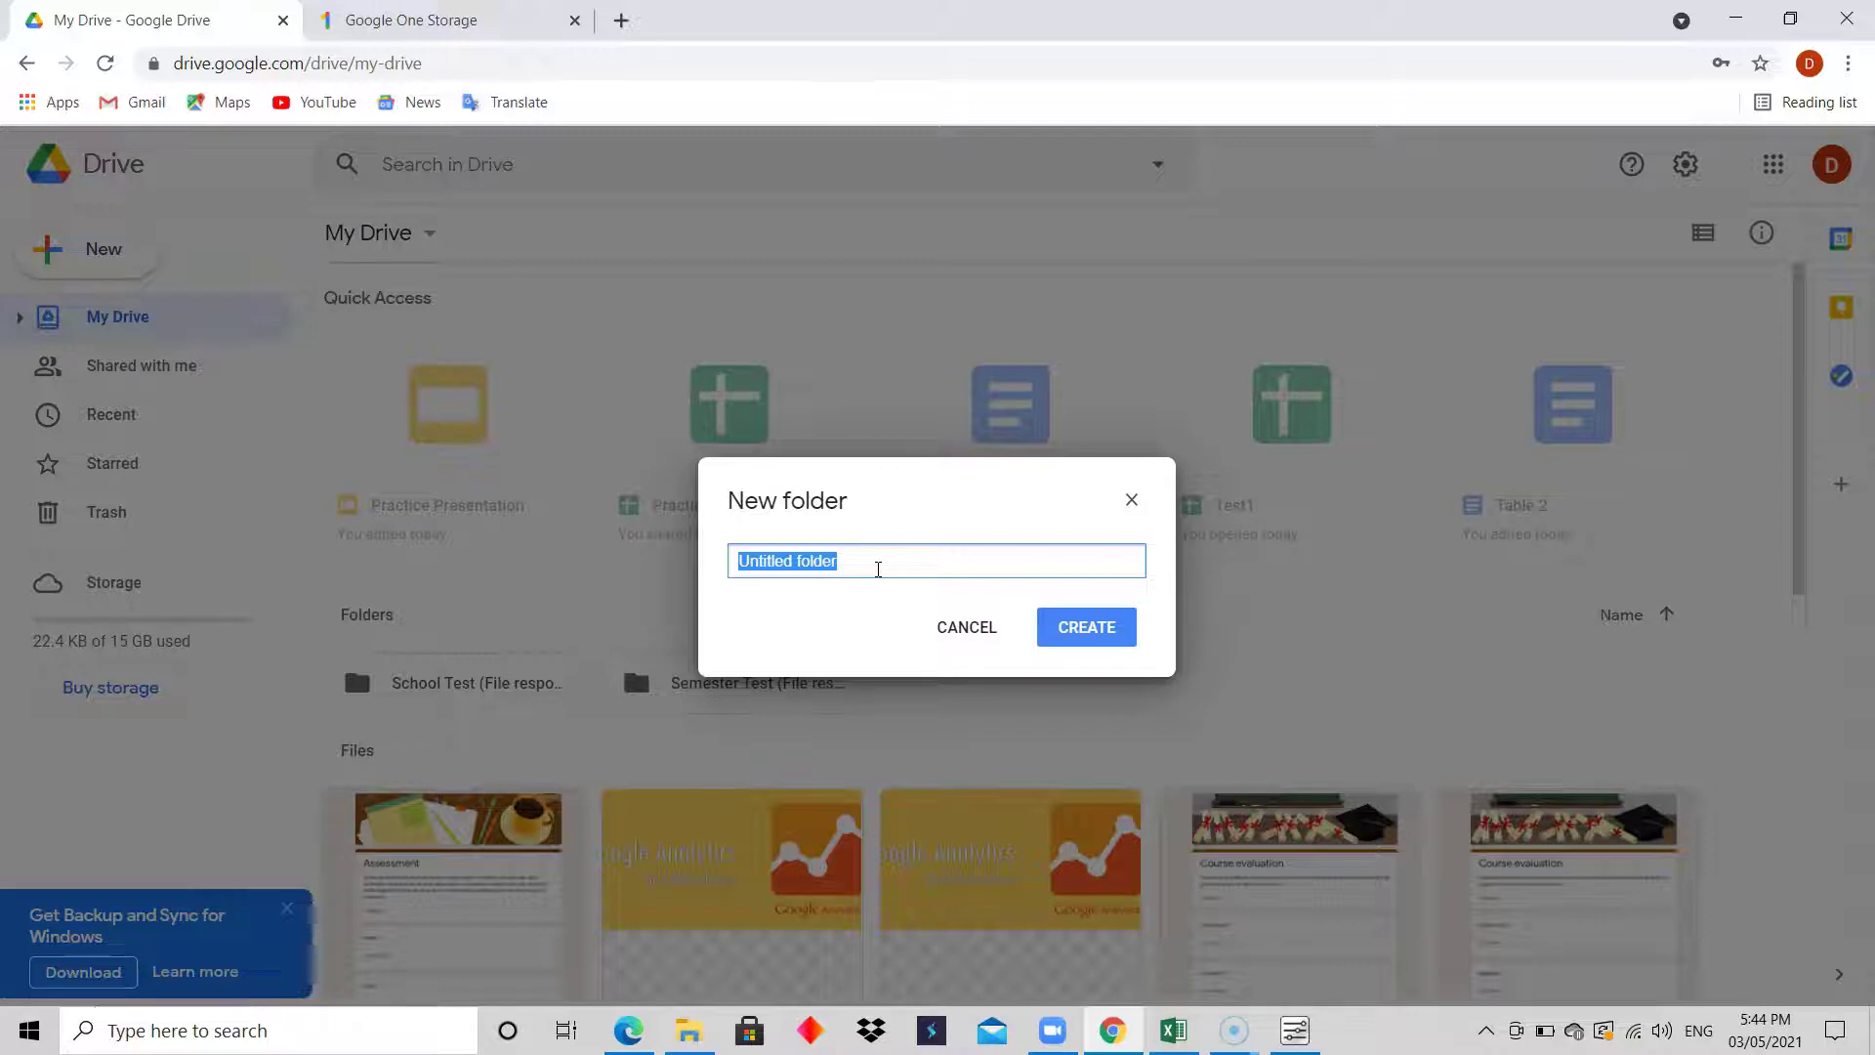
pyautogui.write('Test Folder')
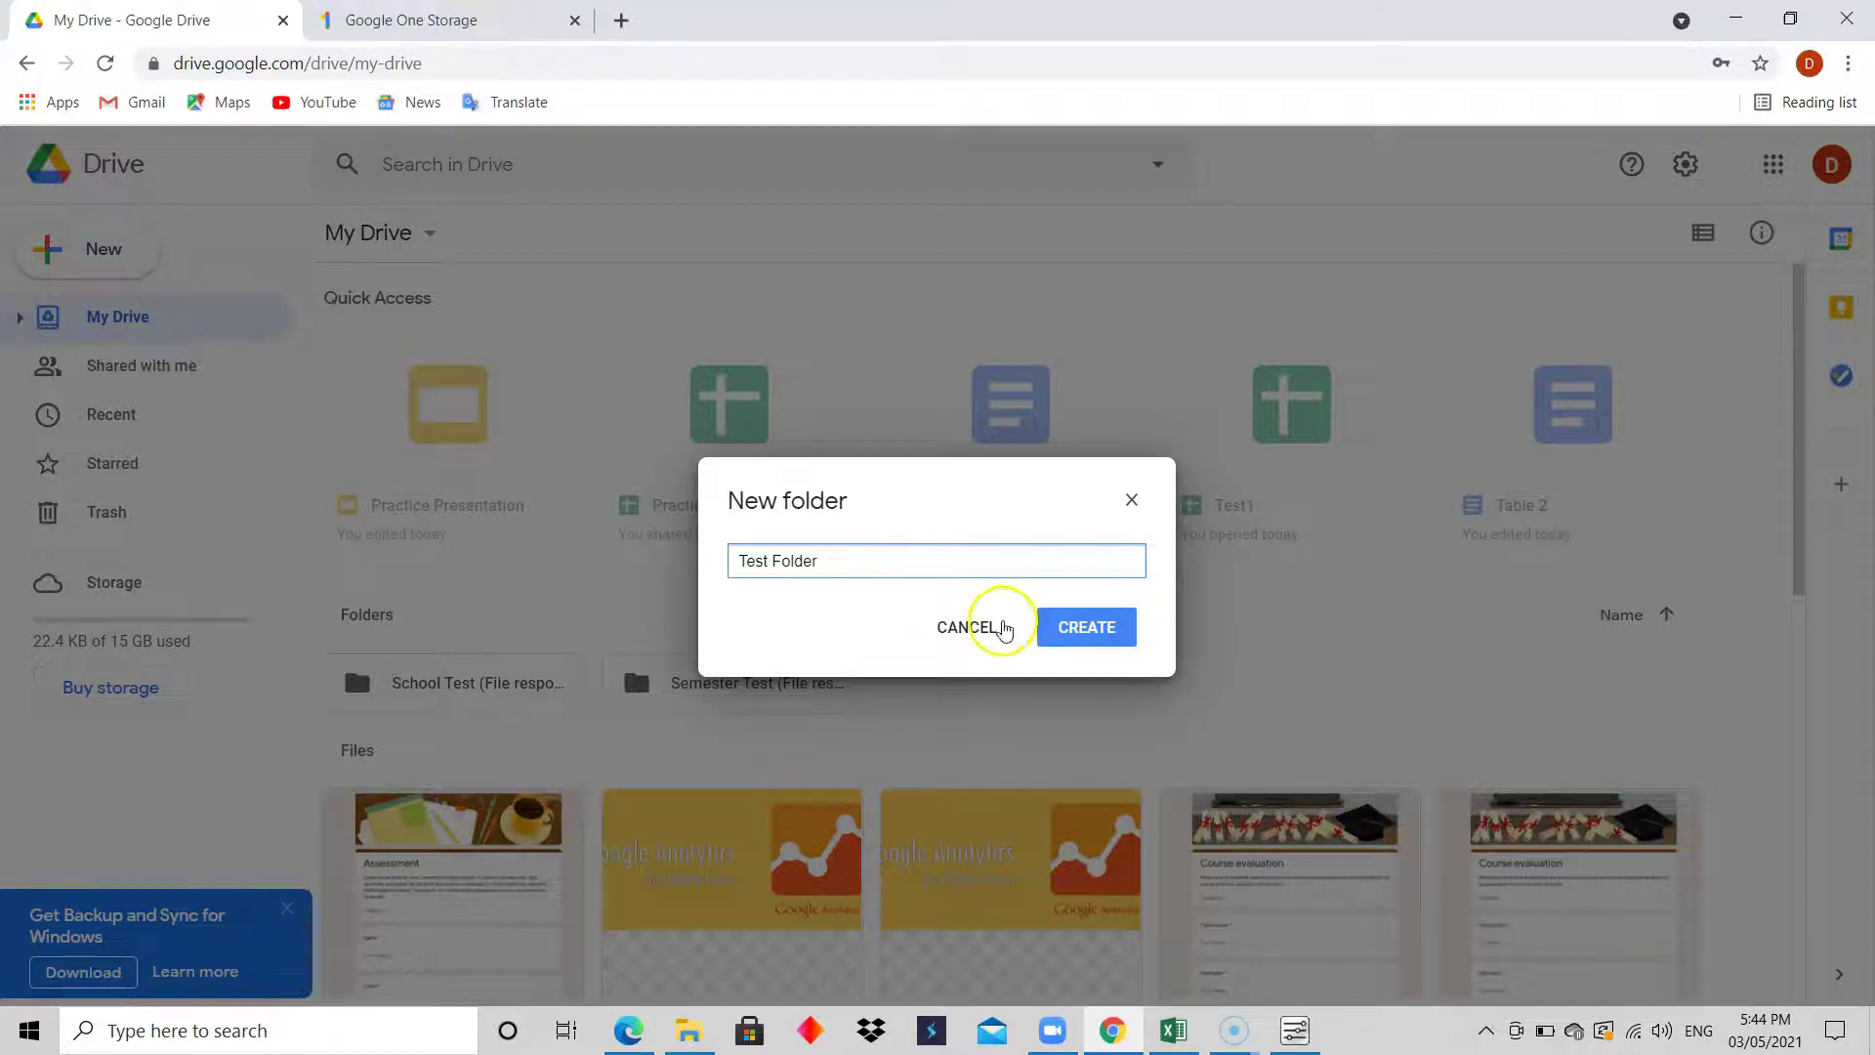
pyautogui.click(1074, 627)
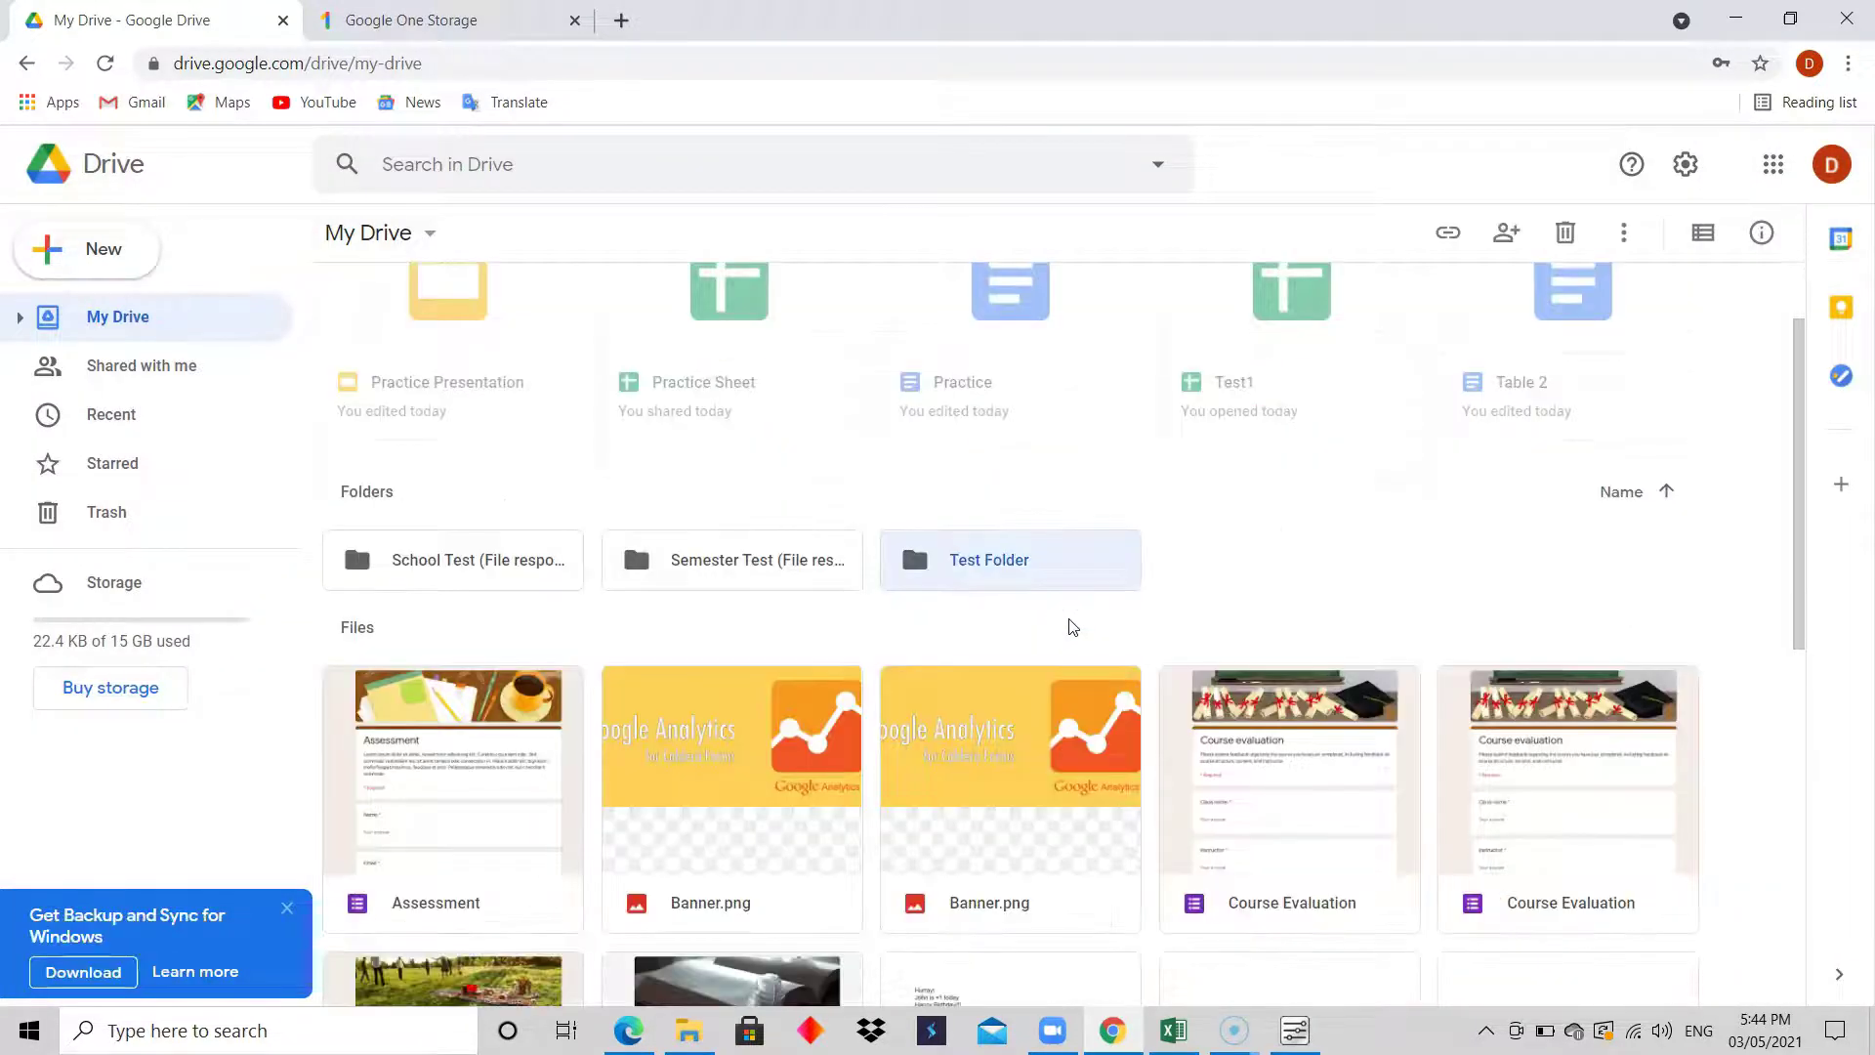
pyautogui.doubleClick(983, 575)
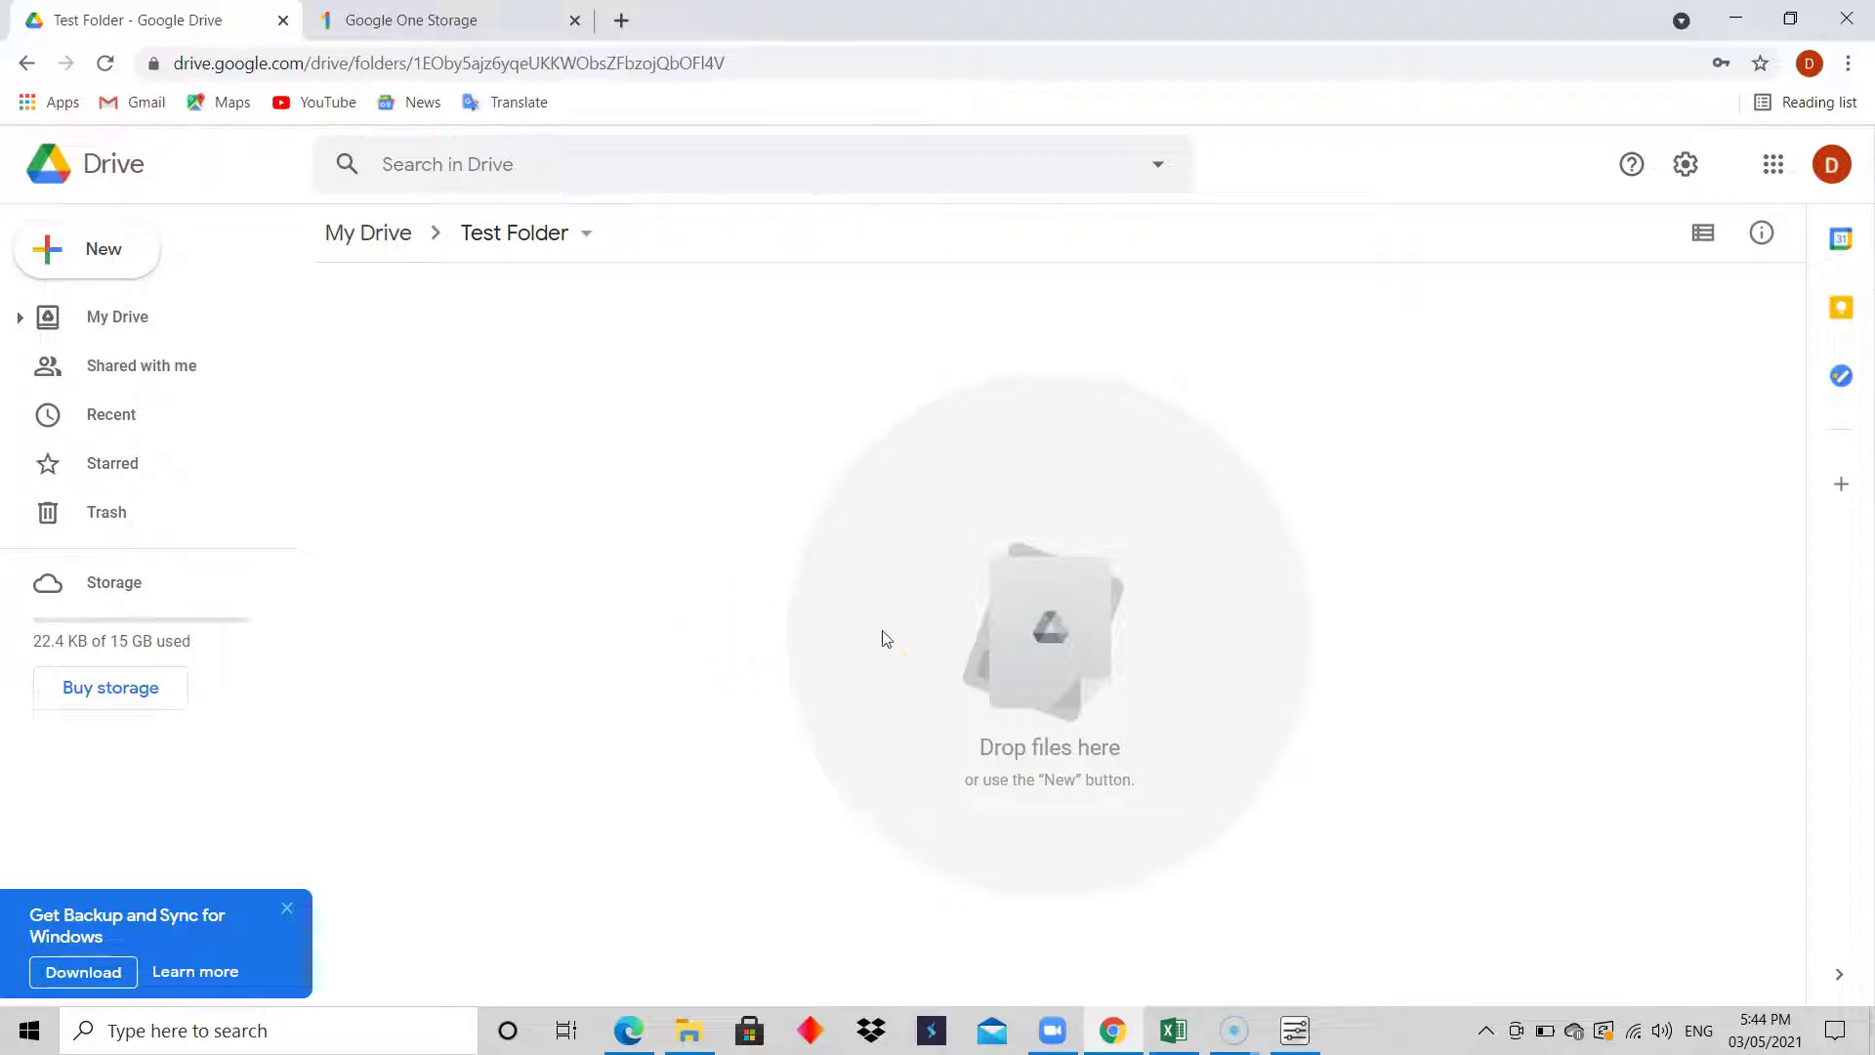
pyautogui.click(375, 237)
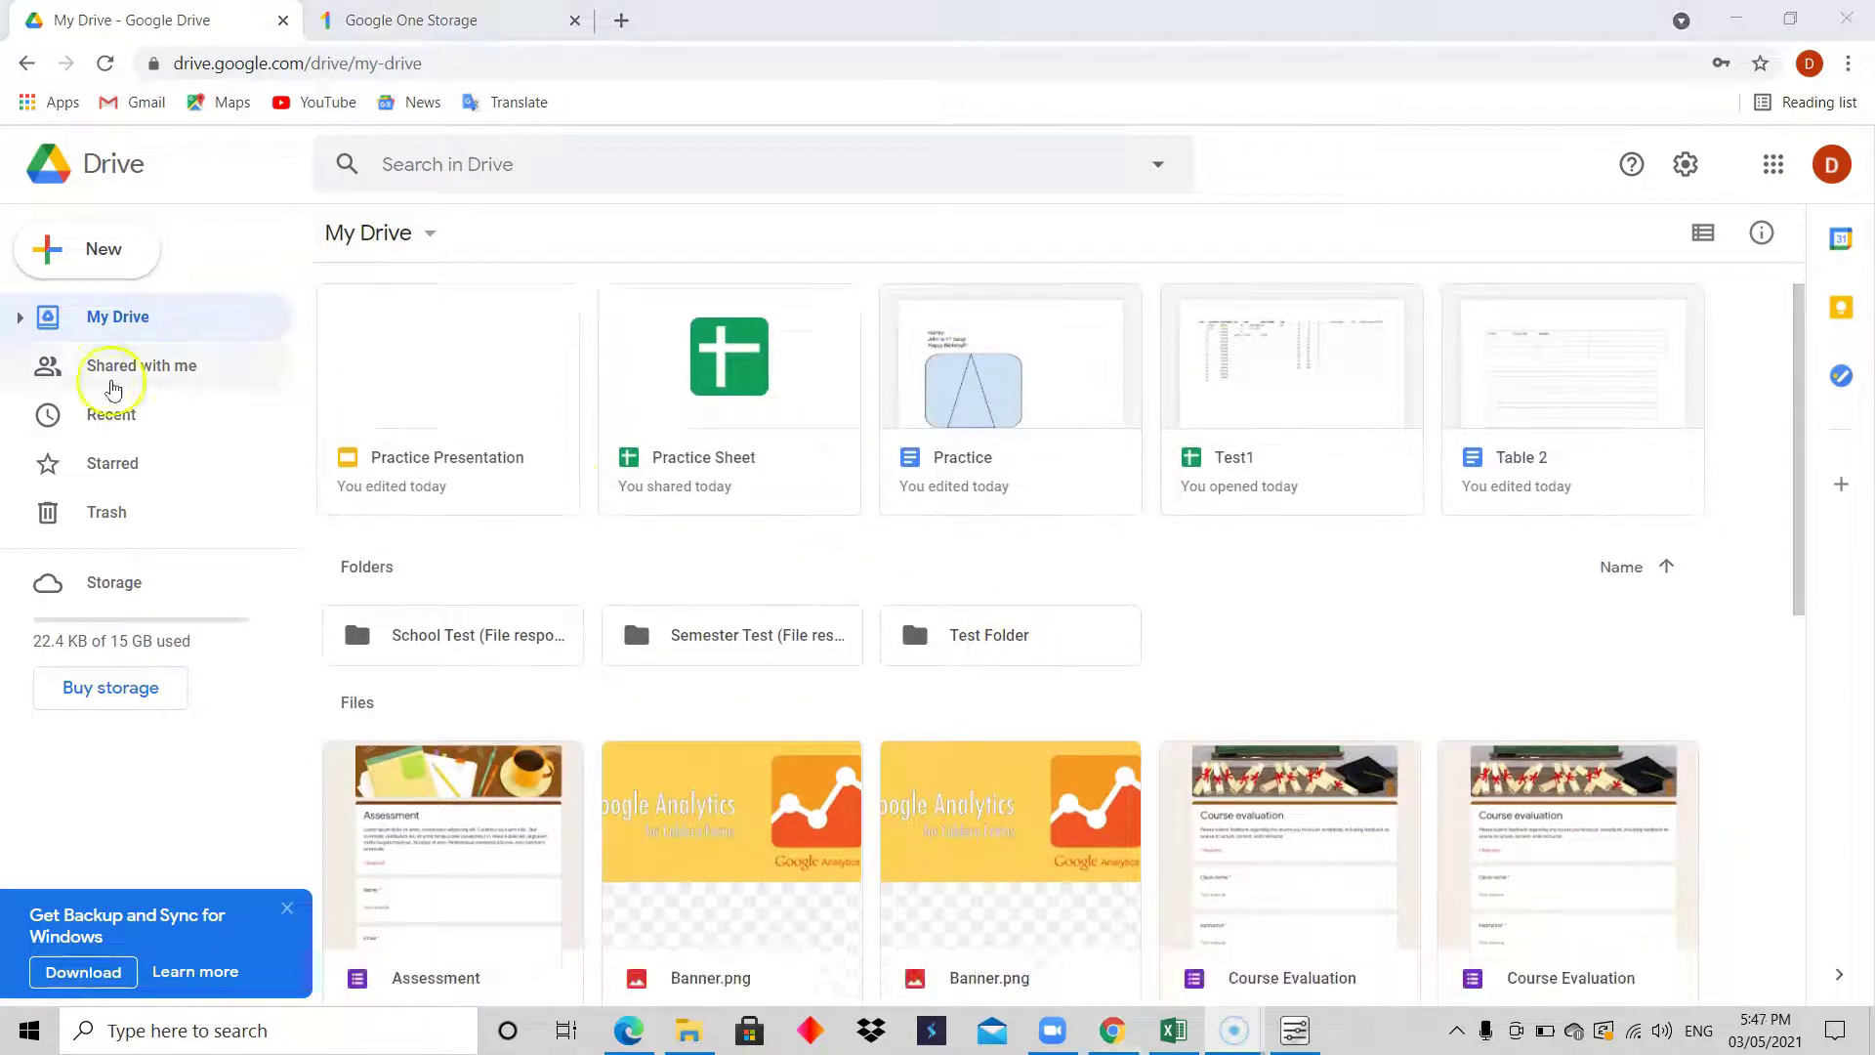
# - Upload the Word file "List of basic computer shortcut keys" from the Desktop to My Drive and show its file location
pyautogui.click(98, 231)
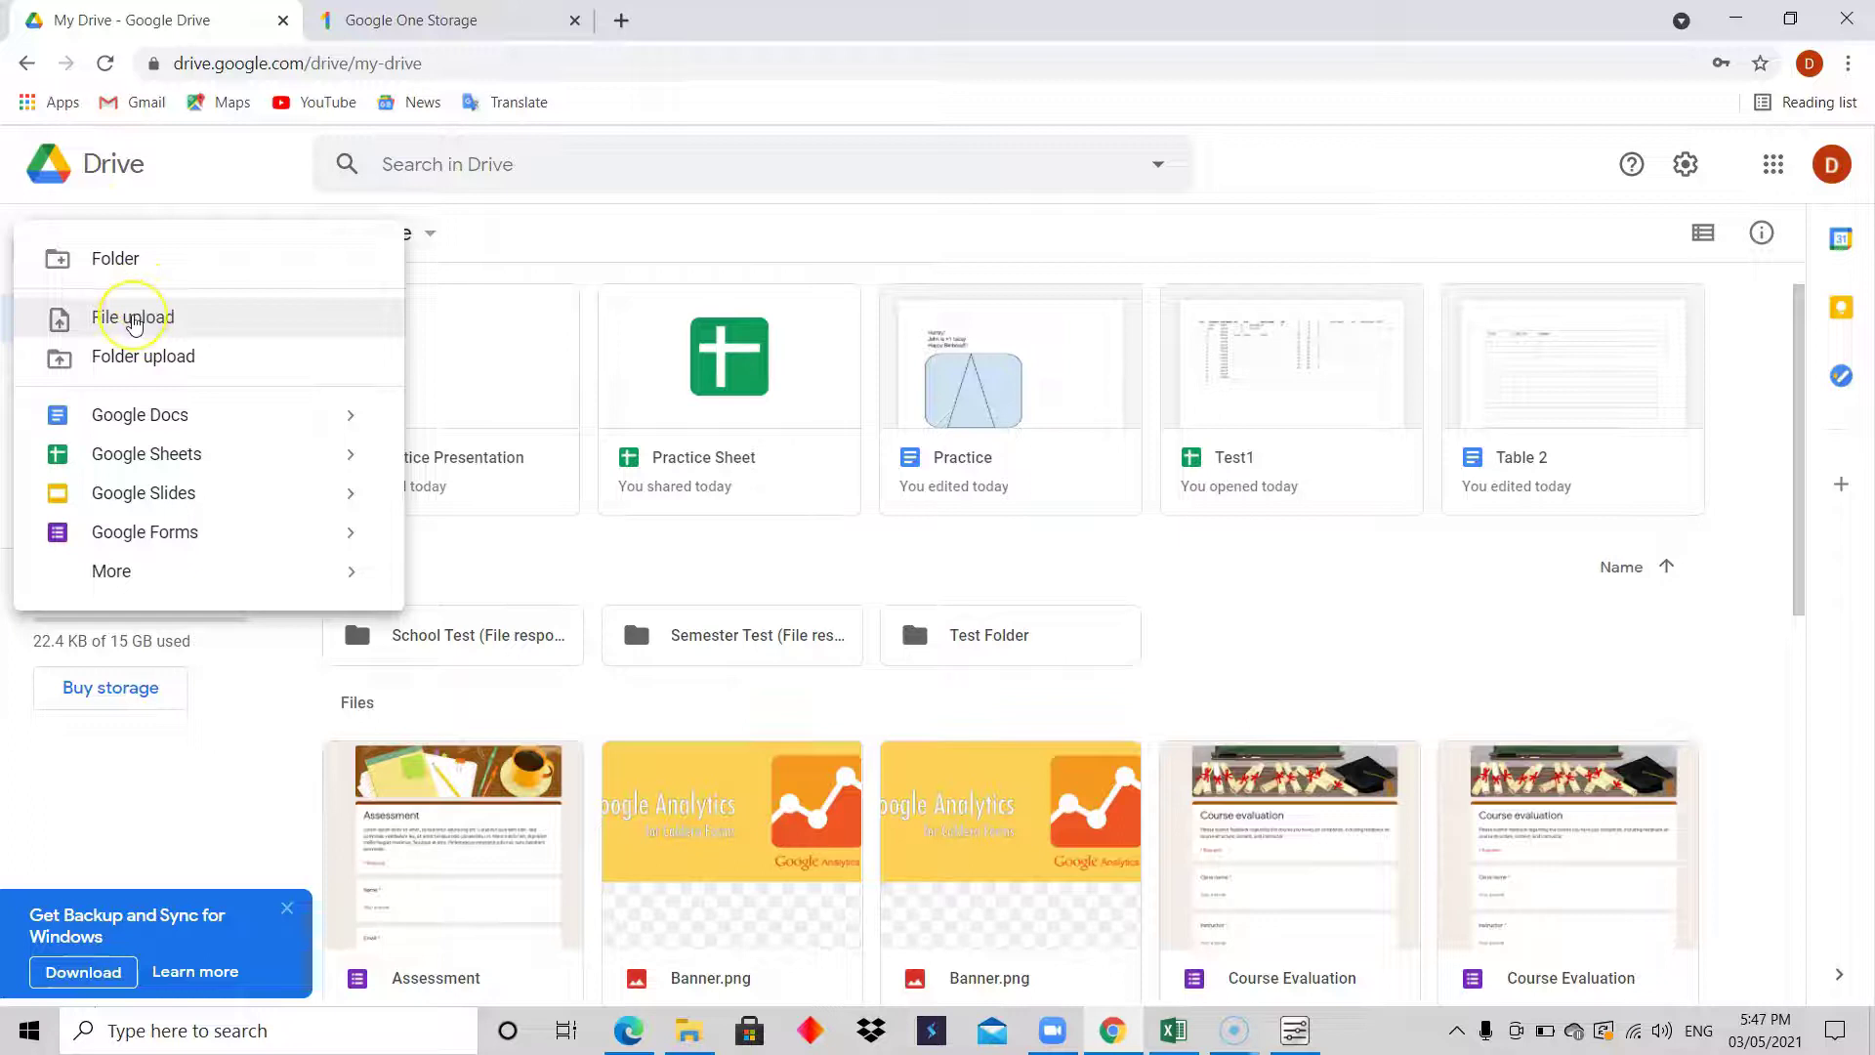
pyautogui.click(133, 319)
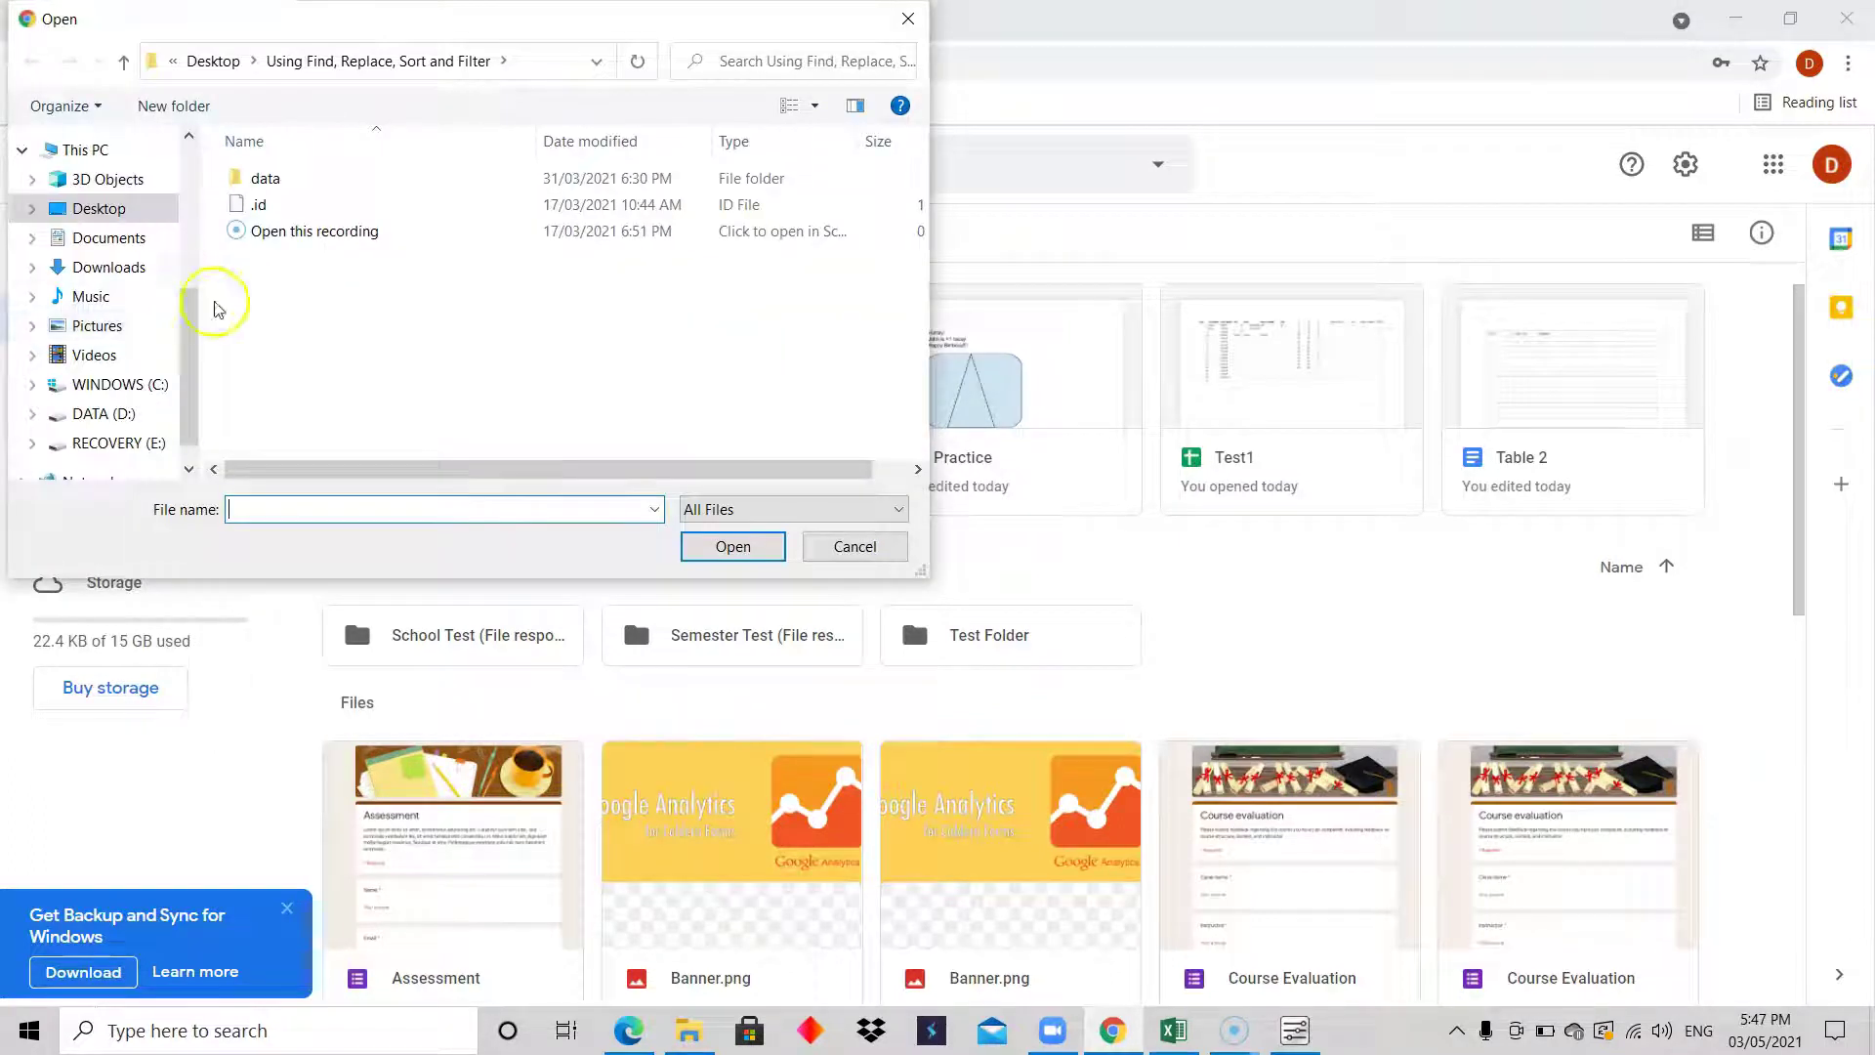
pyautogui.moveTo(184, 314); pyautogui.dragTo(176, 266)
pyautogui.click(116, 306)
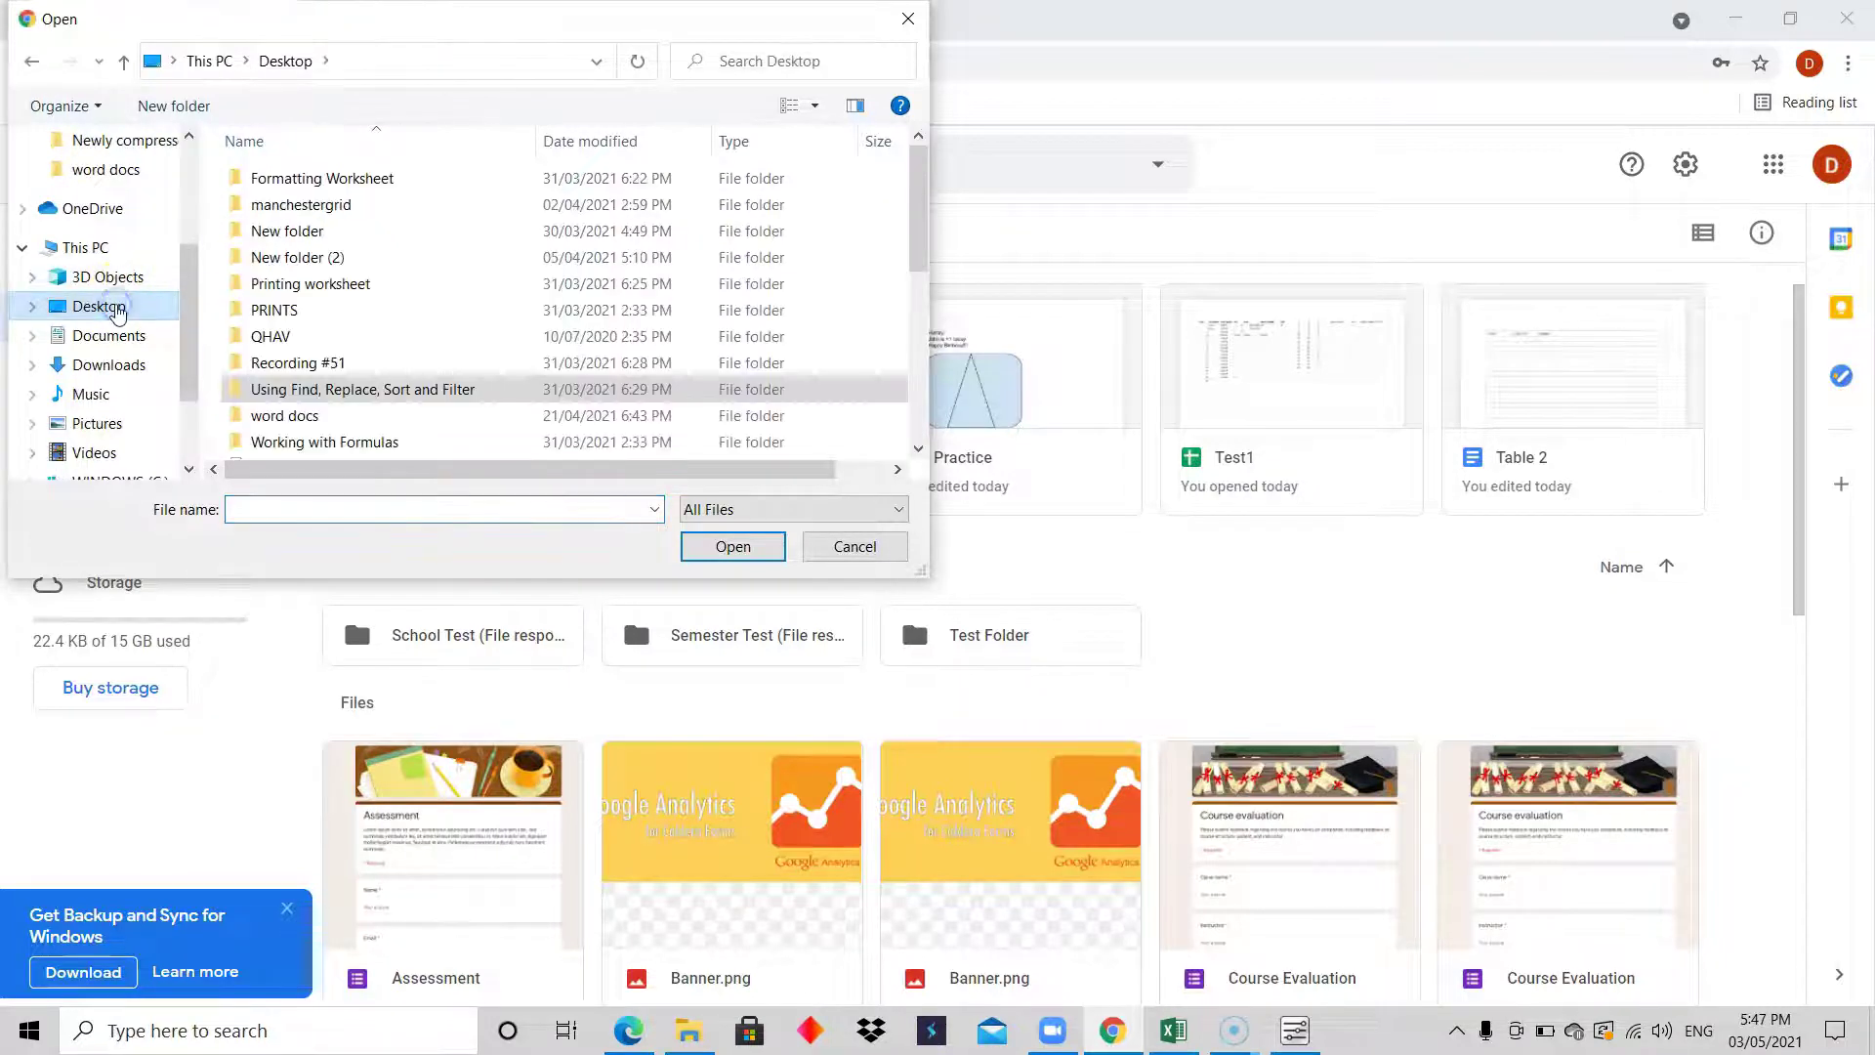
pyautogui.click(919, 217)
pyautogui.moveTo(919, 216); pyautogui.dragTo(892, 404)
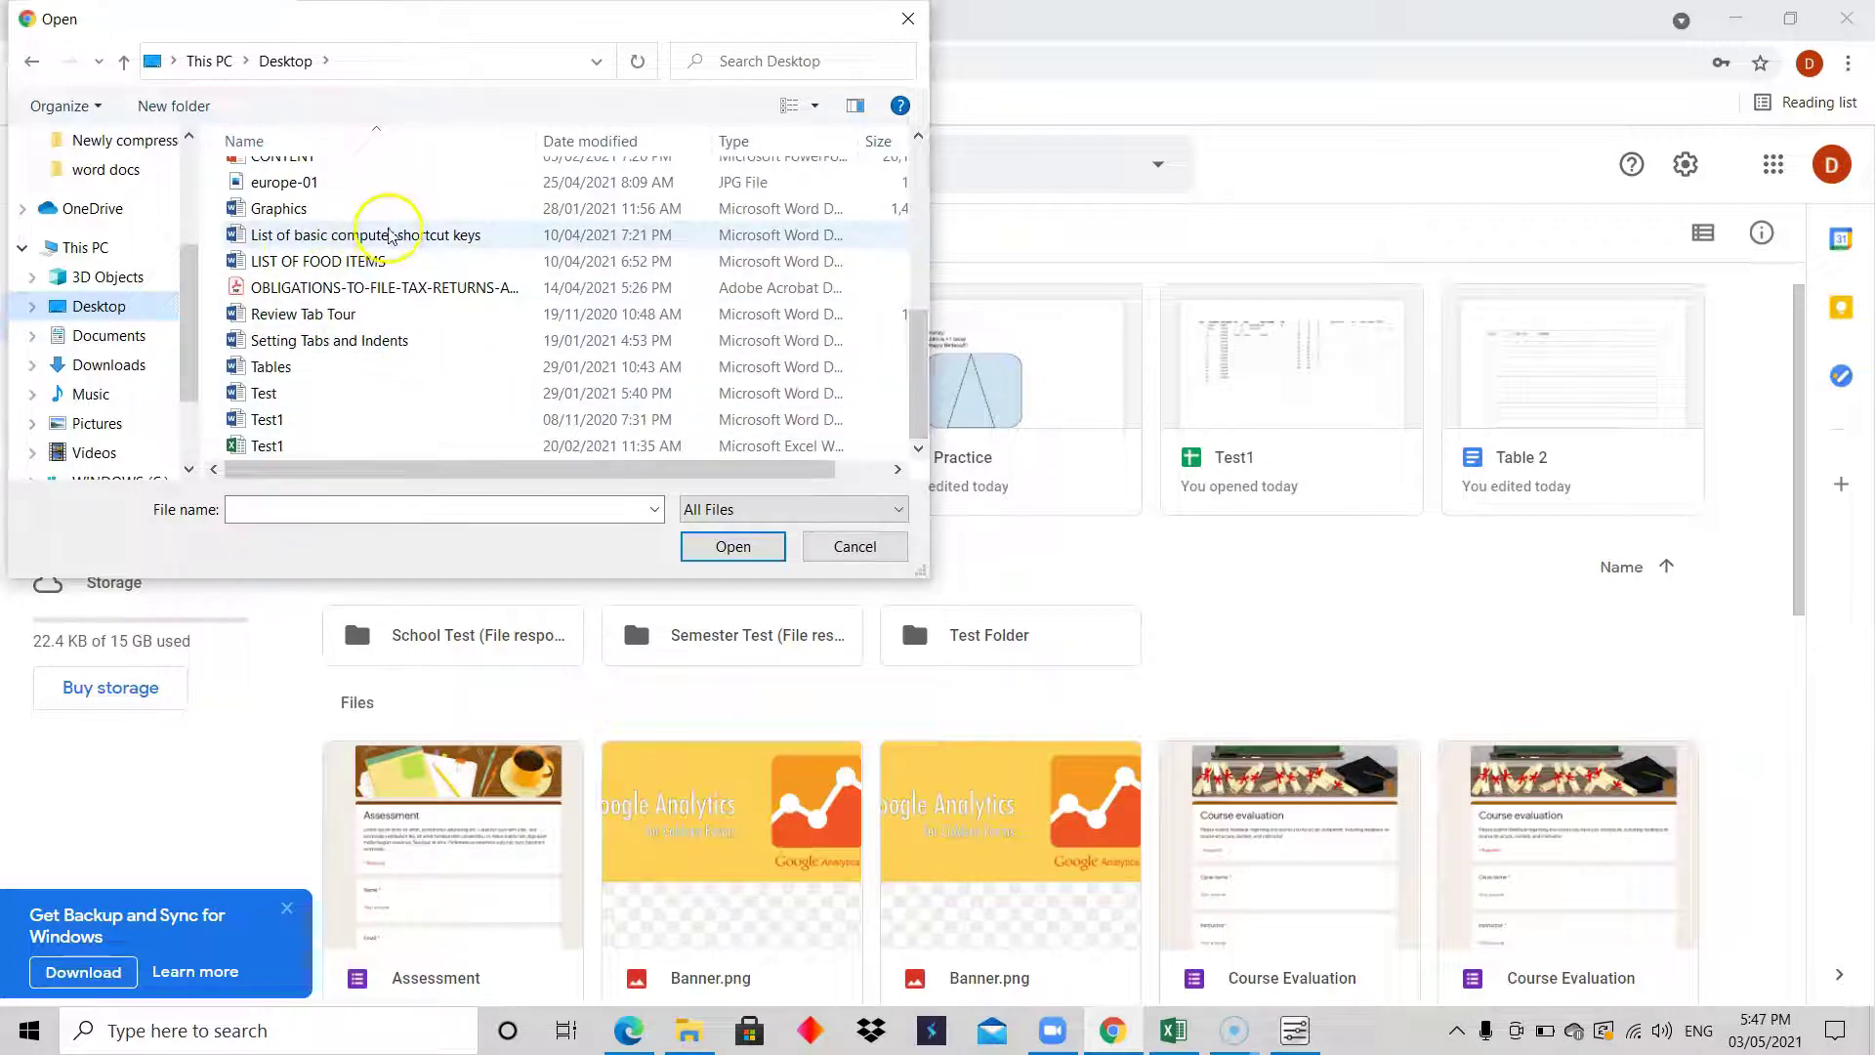
pyautogui.click(325, 237)
pyautogui.click(734, 553)
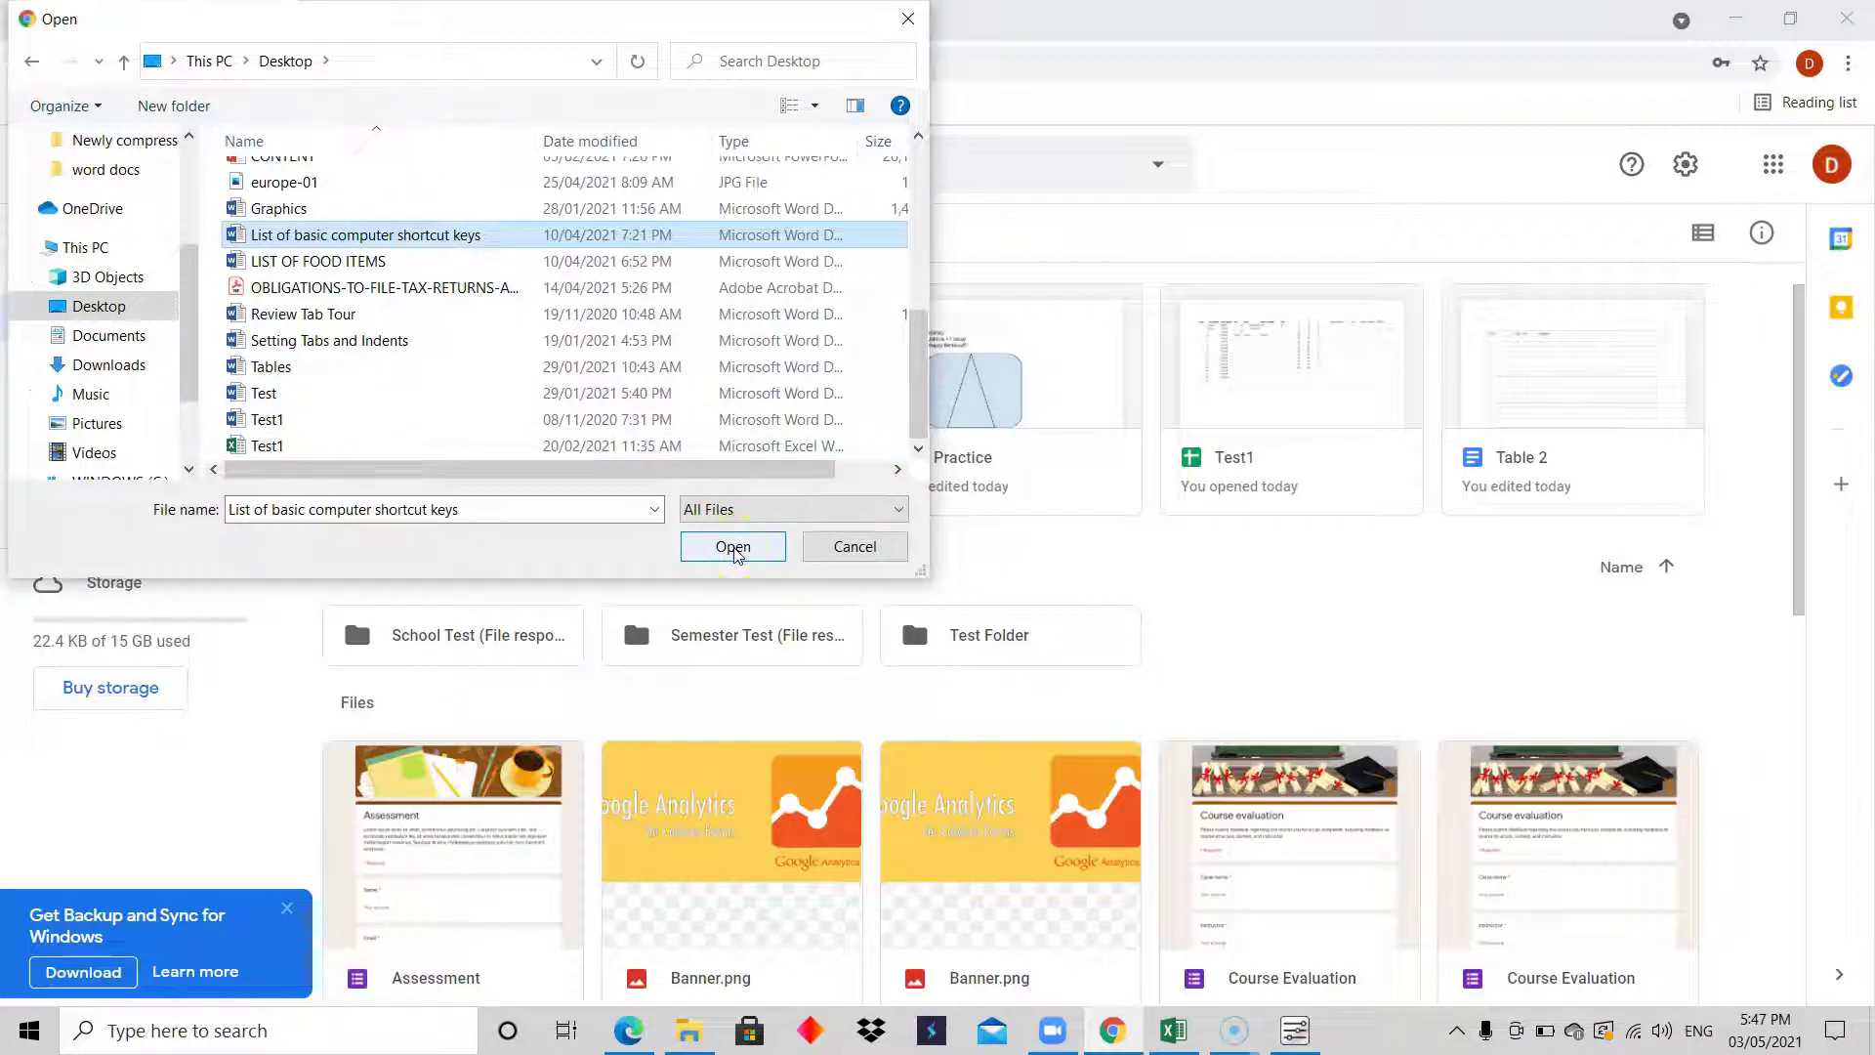
pyautogui.click(495, 254)
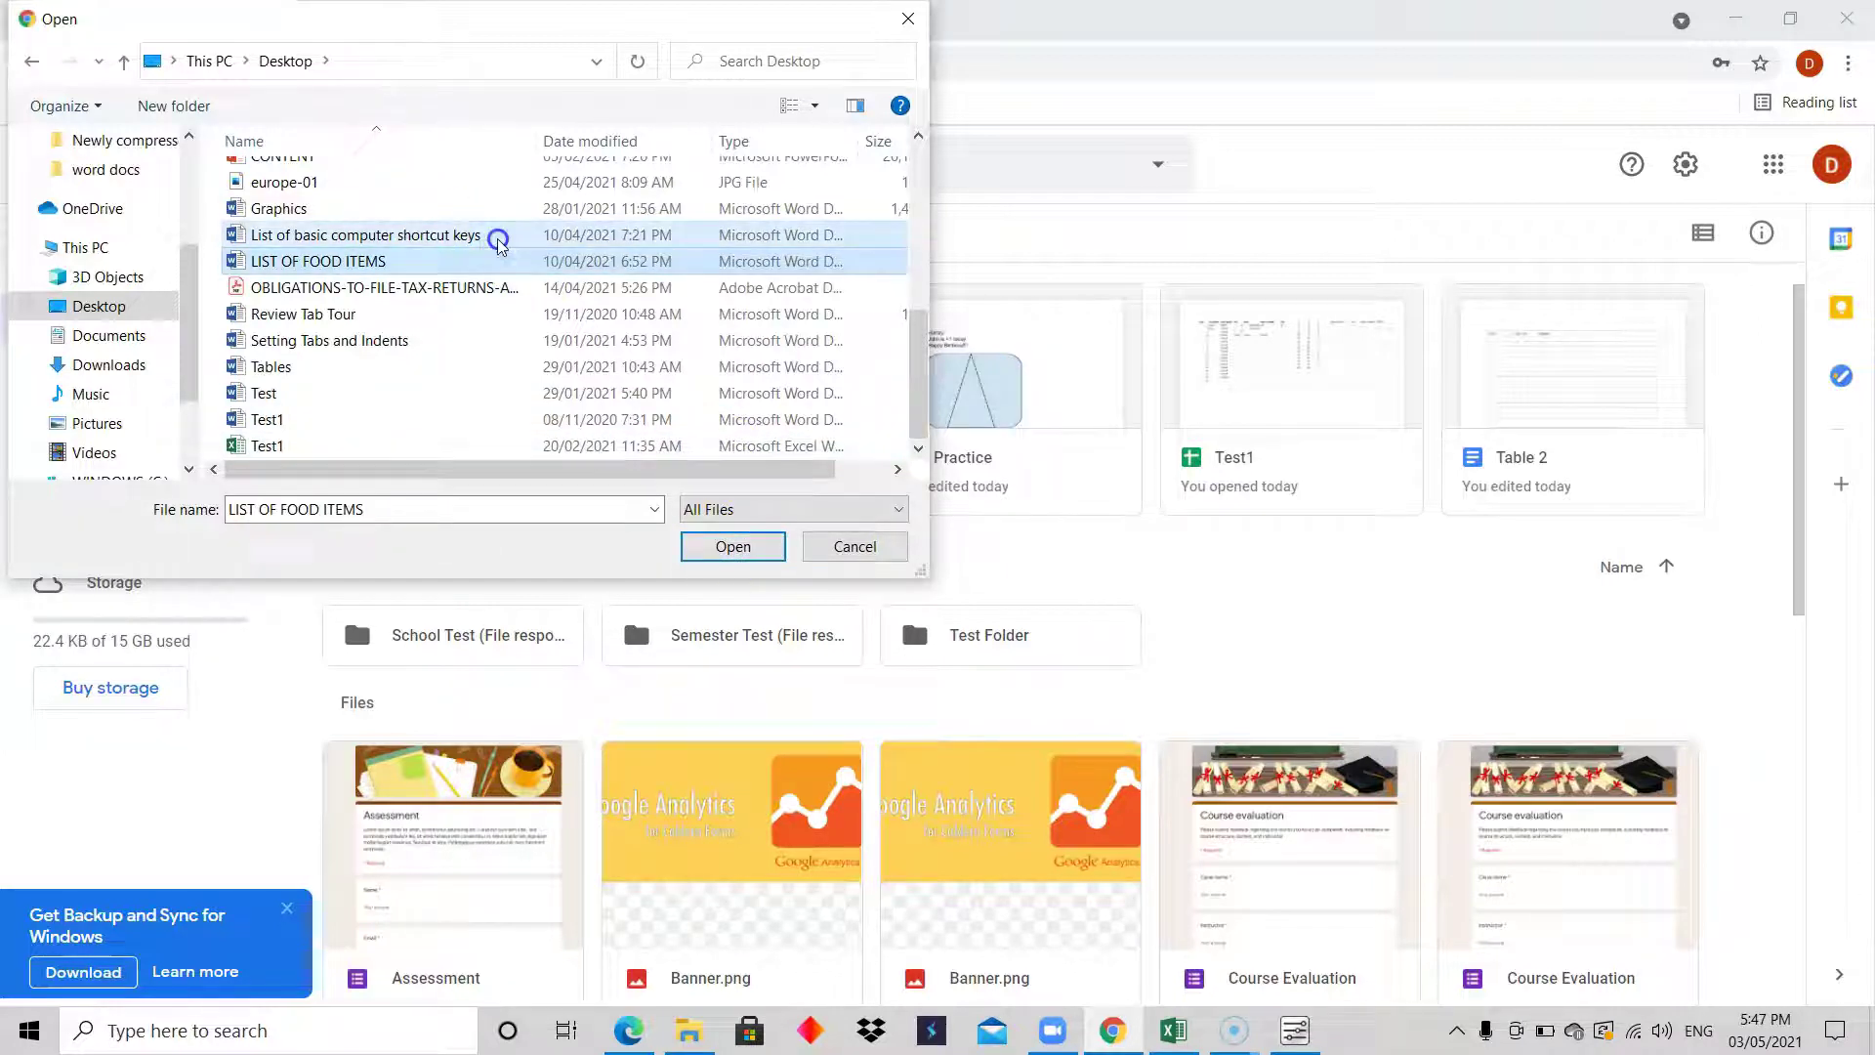
pyautogui.click(498, 238)
pyautogui.click(733, 546)
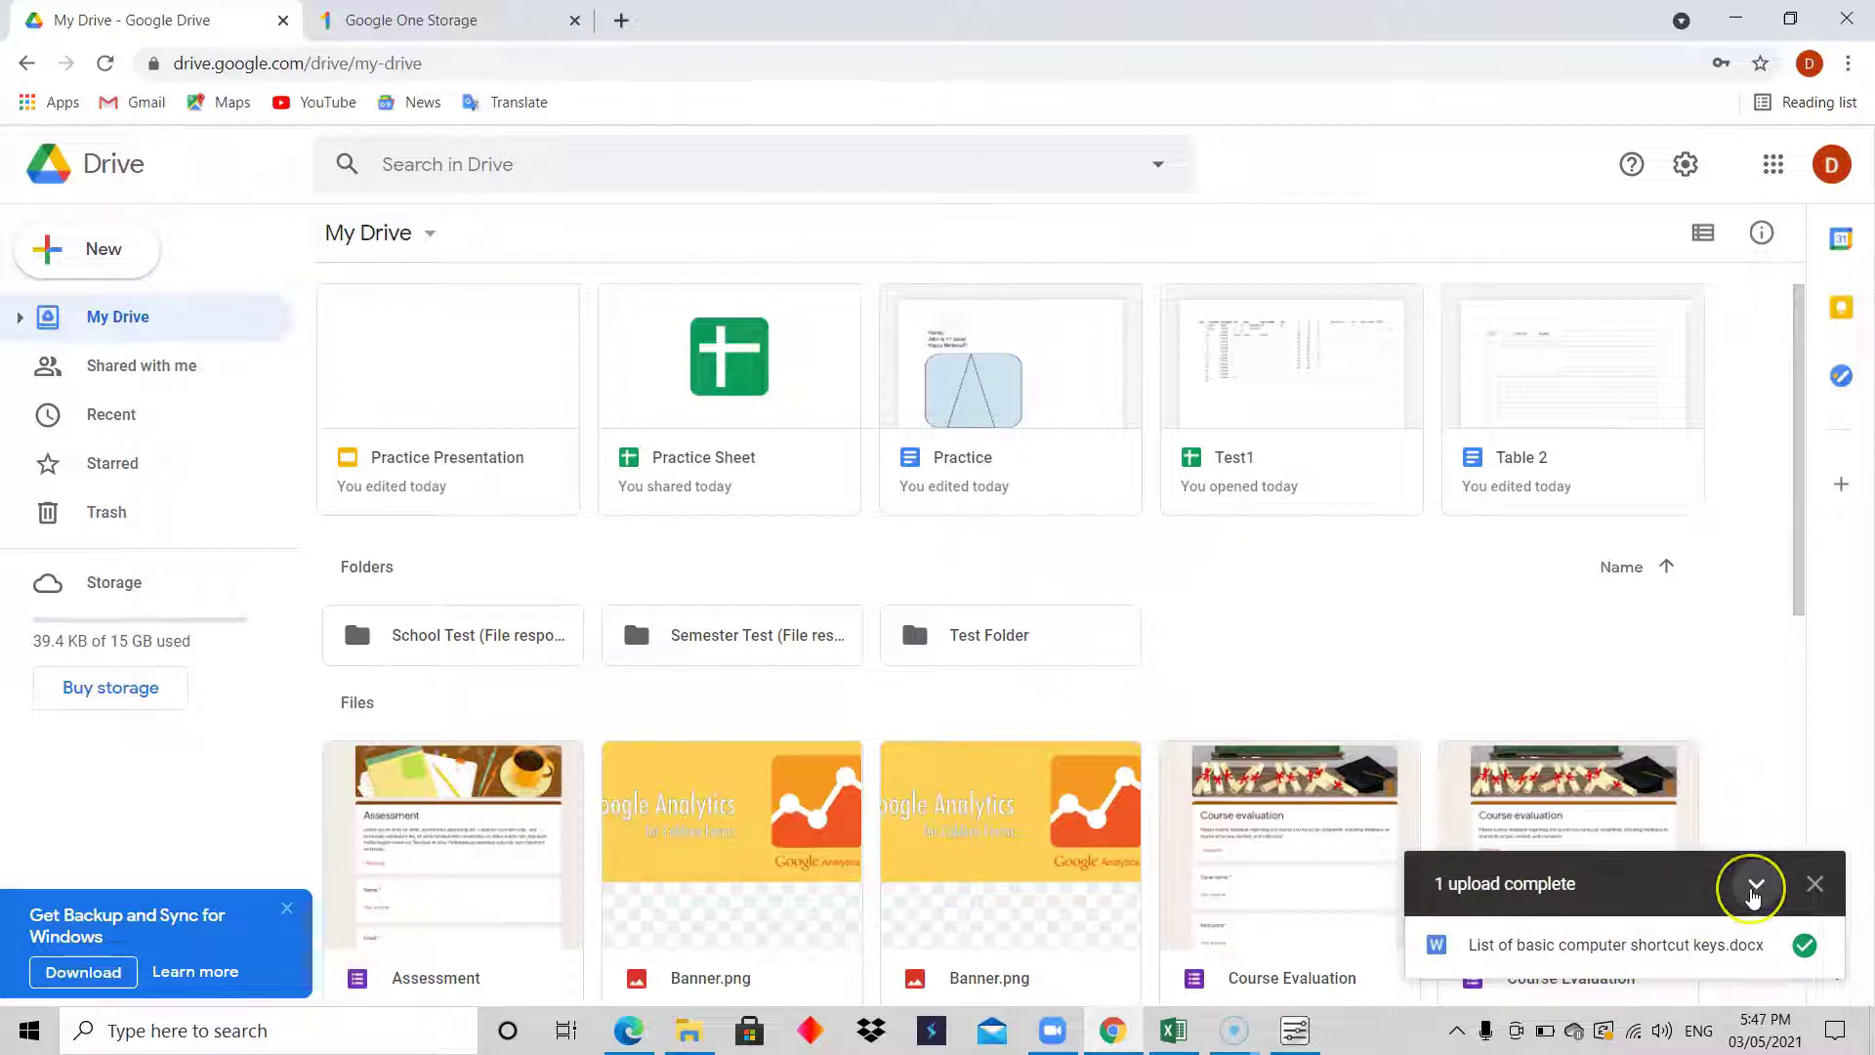
pyautogui.click(1822, 897)
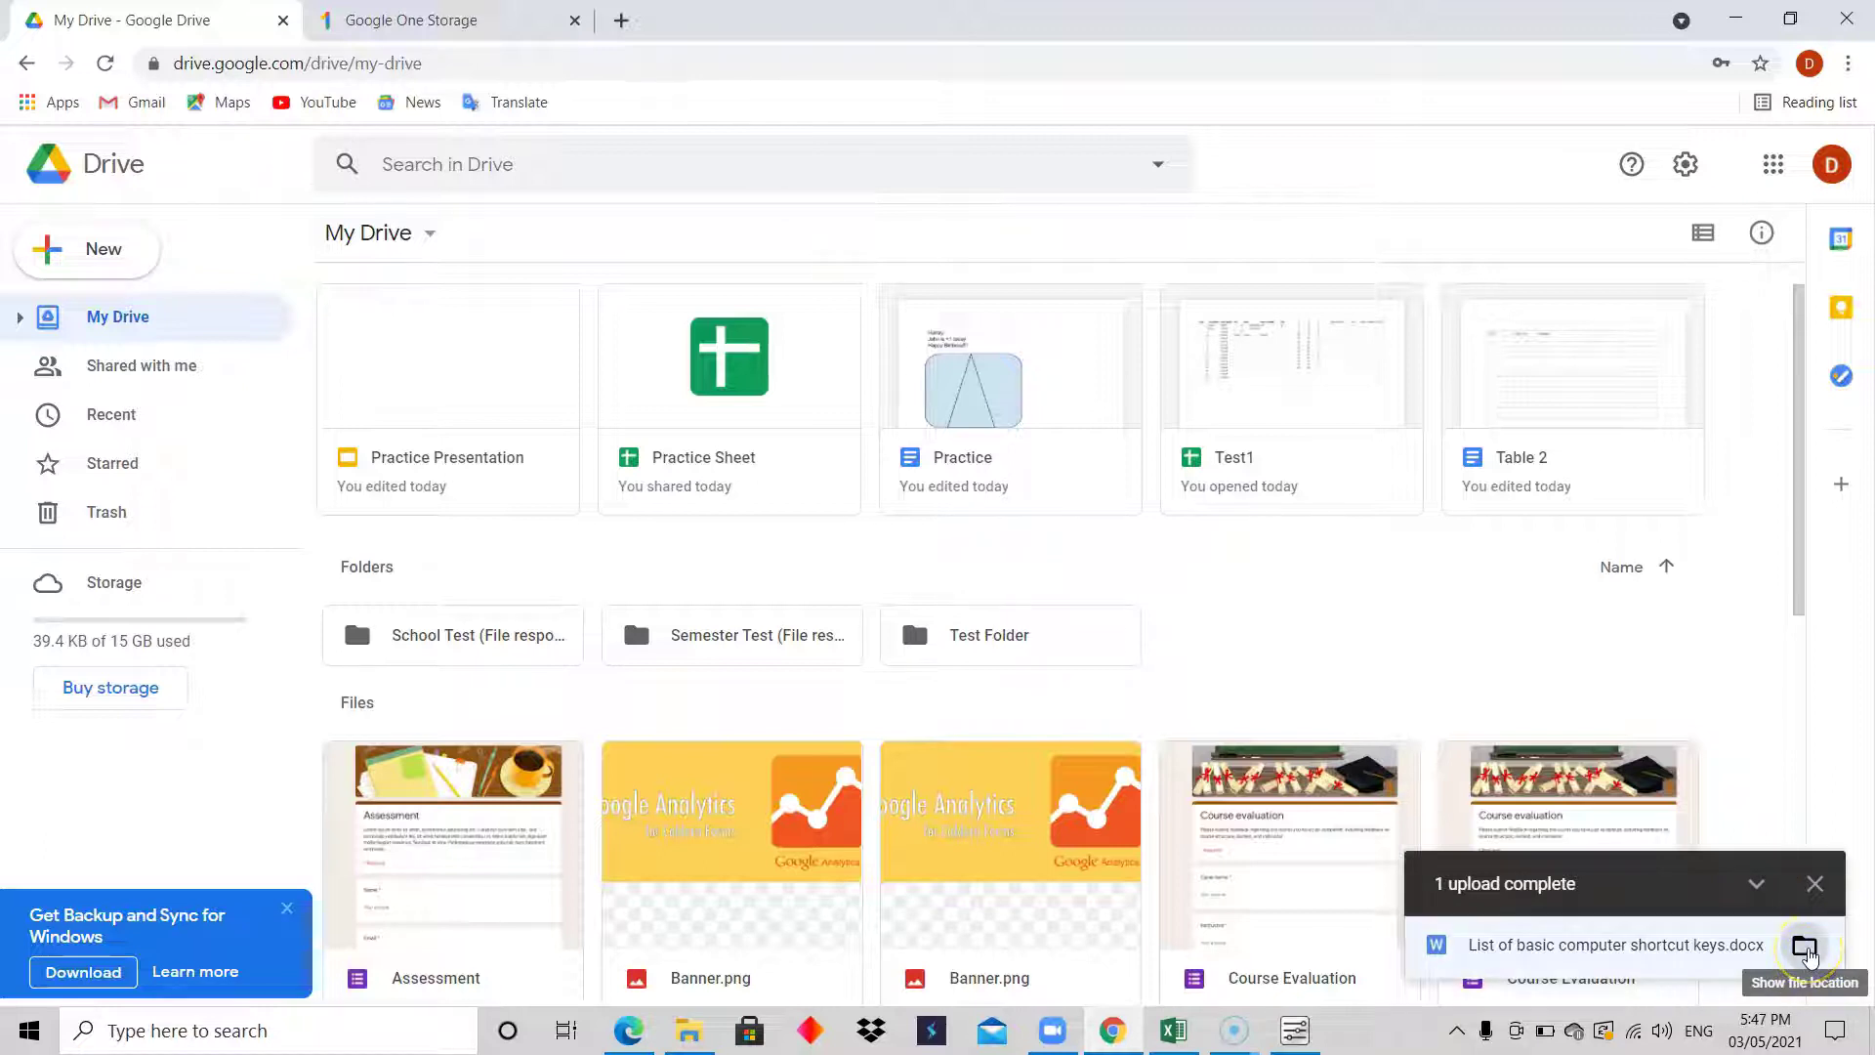
pyautogui.click(1805, 947)
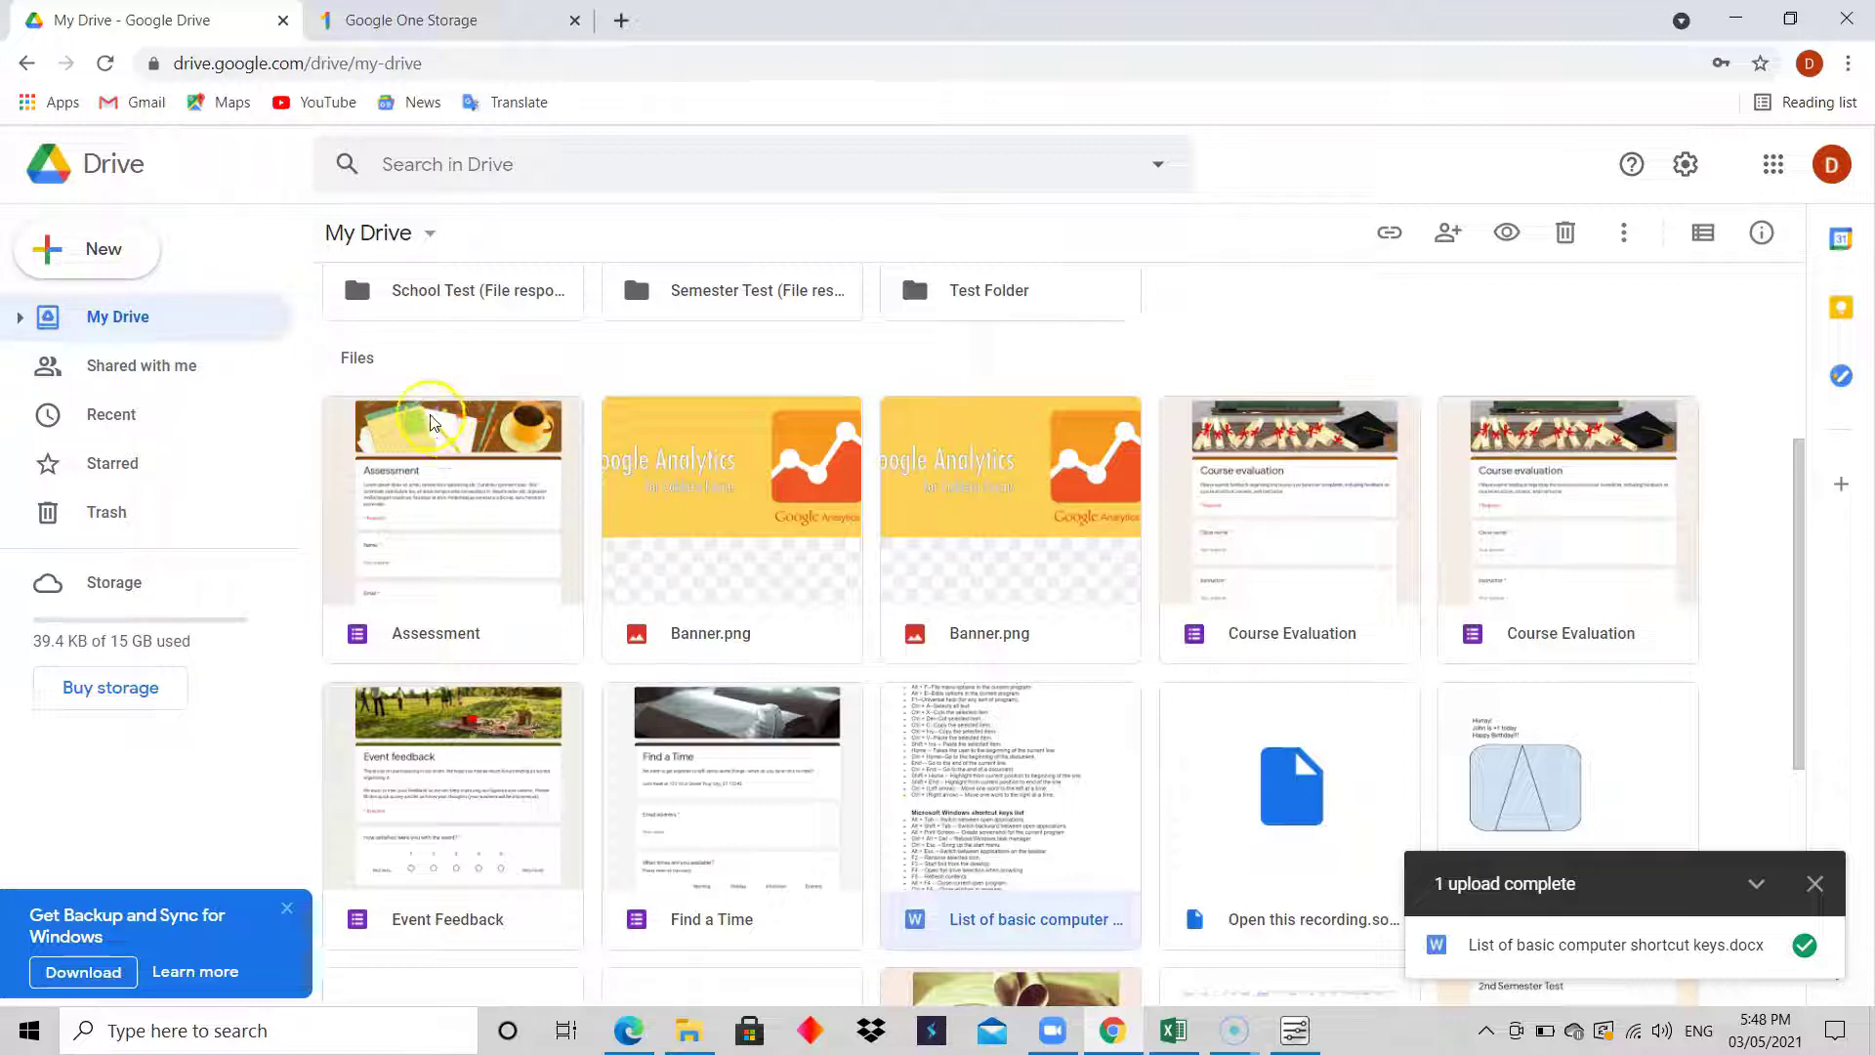
pyautogui.click(98, 251)
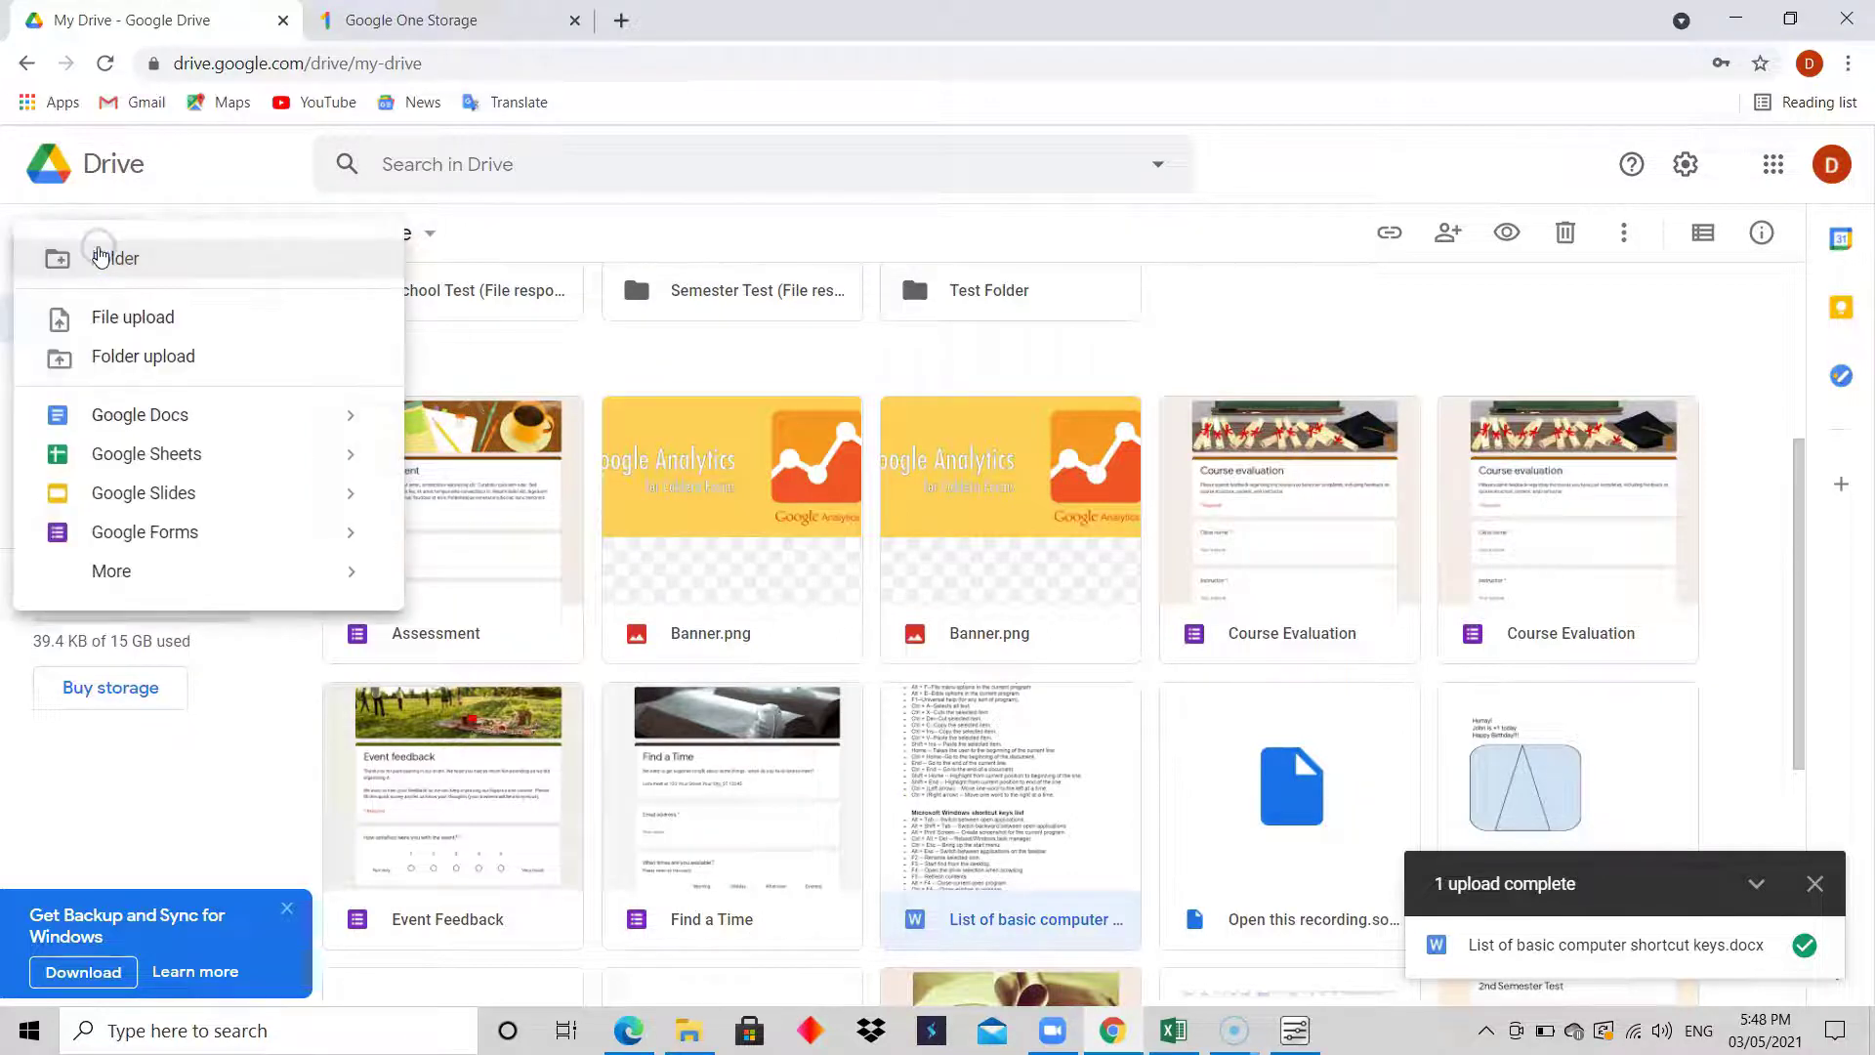
pyautogui.click(154, 367)
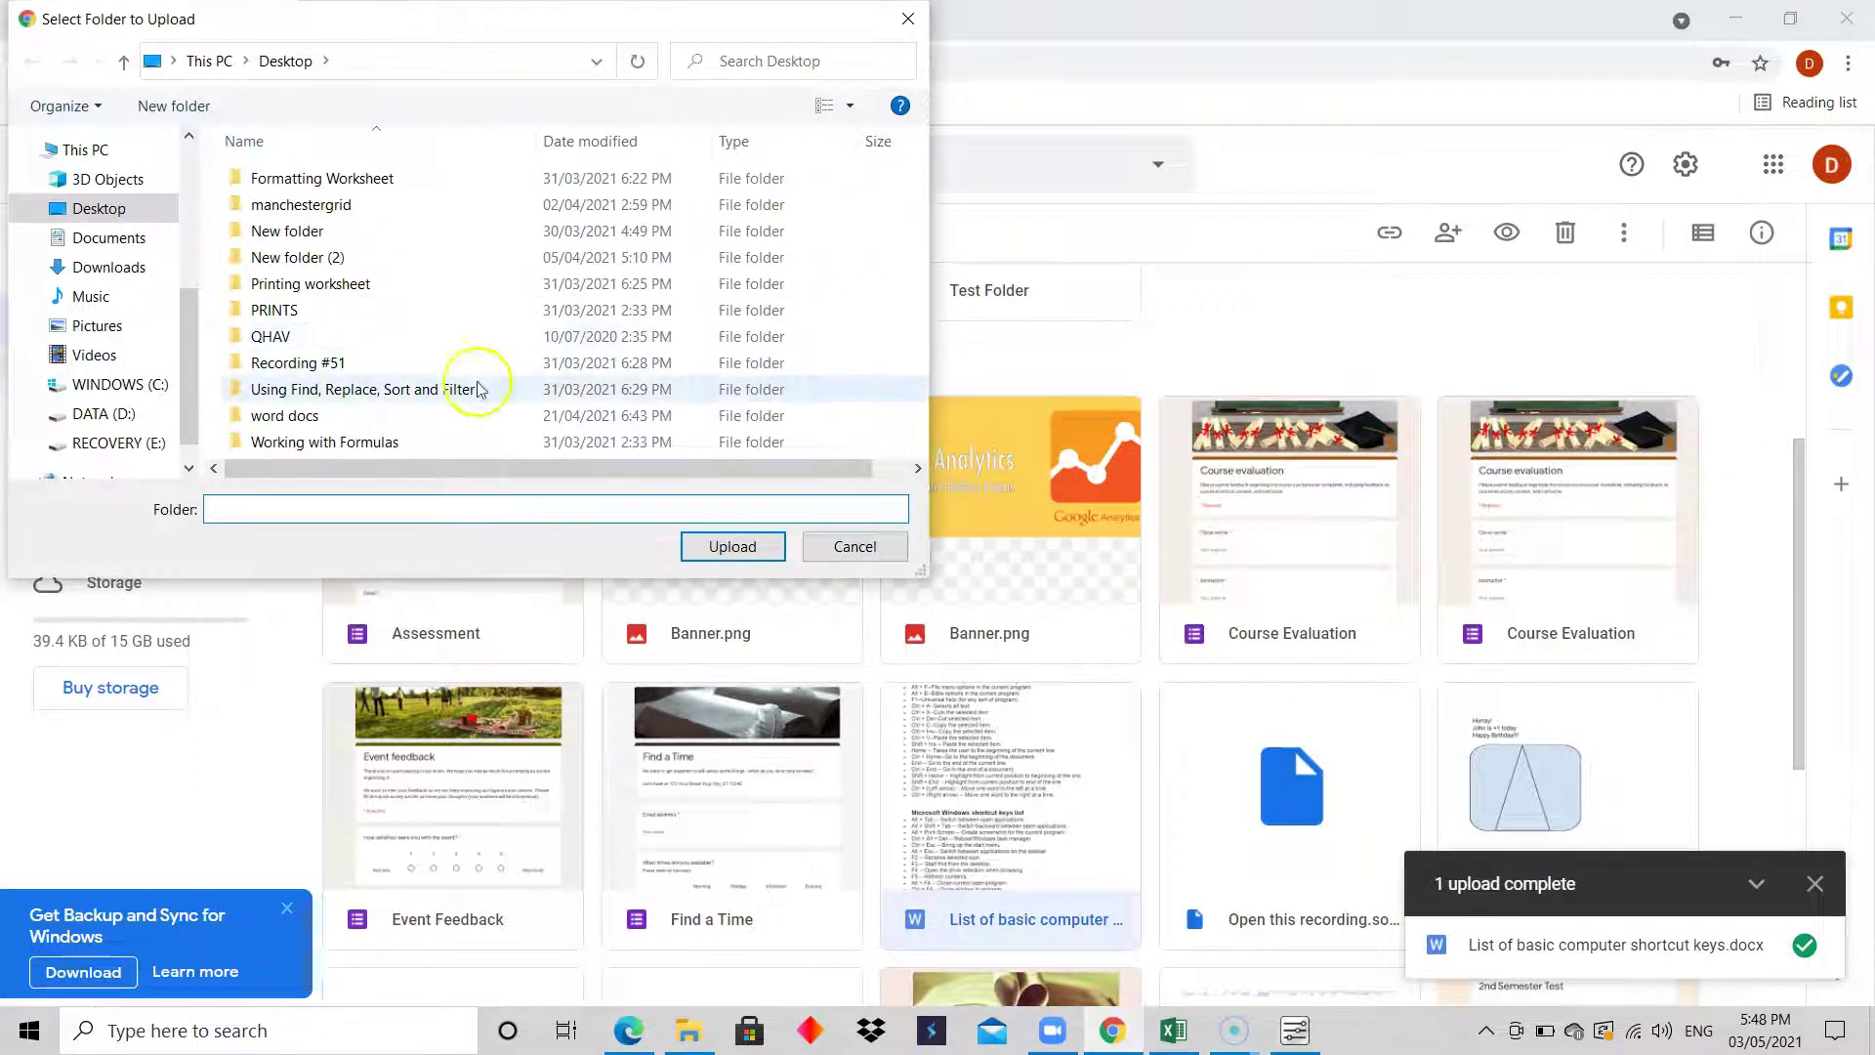
pyautogui.click(306, 395)
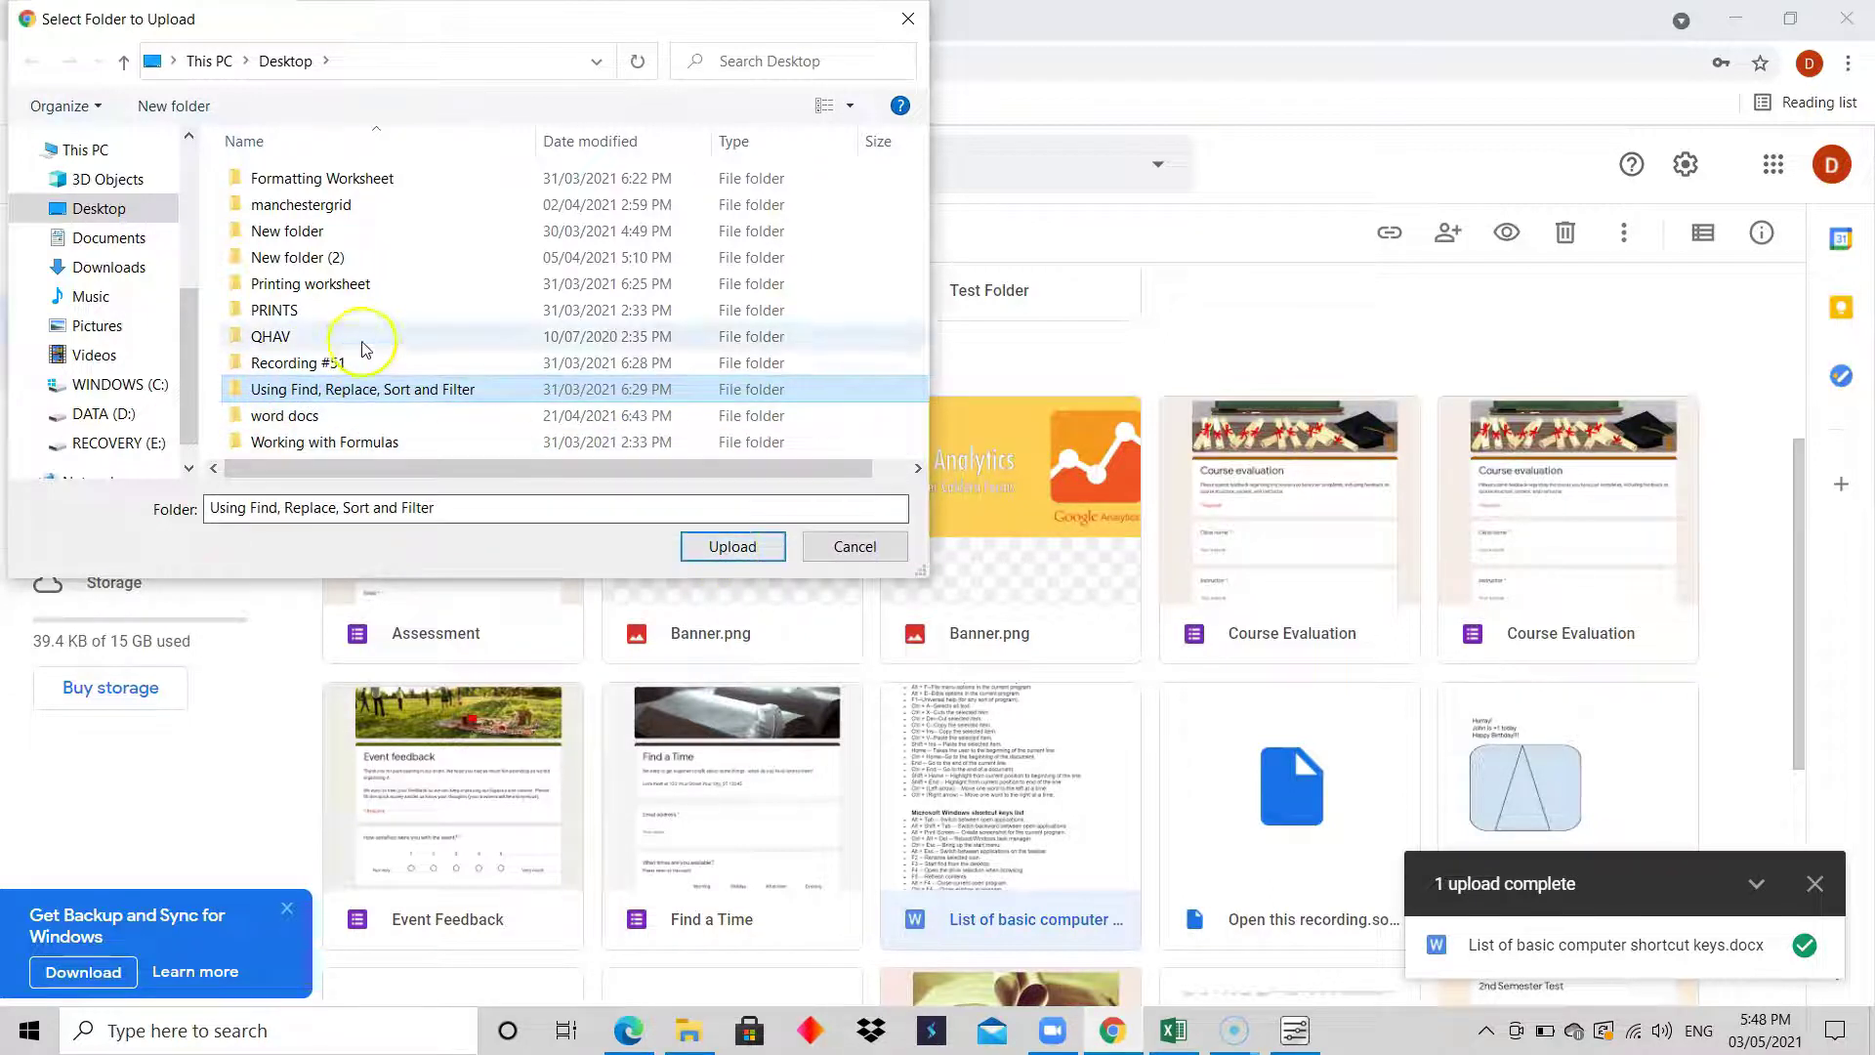
pyautogui.click(733, 549)
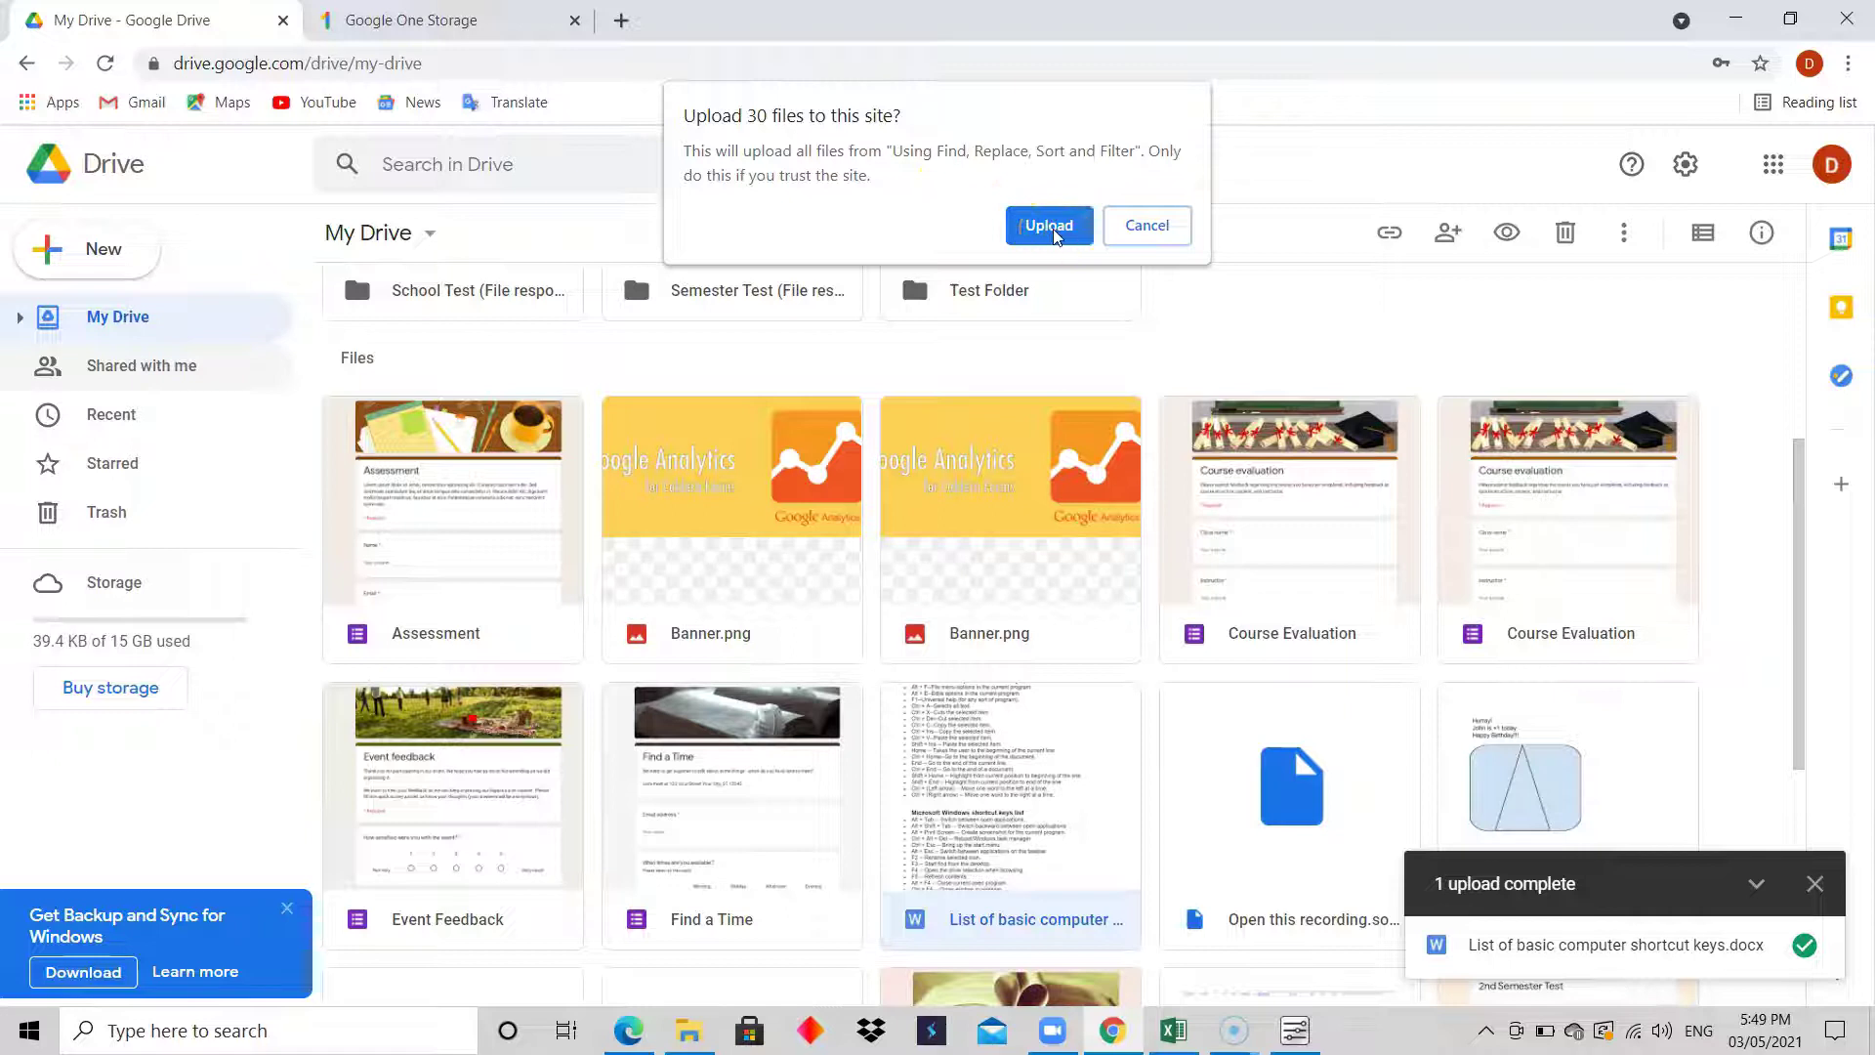
pyautogui.click(1112, 239)
pyautogui.click(1141, 224)
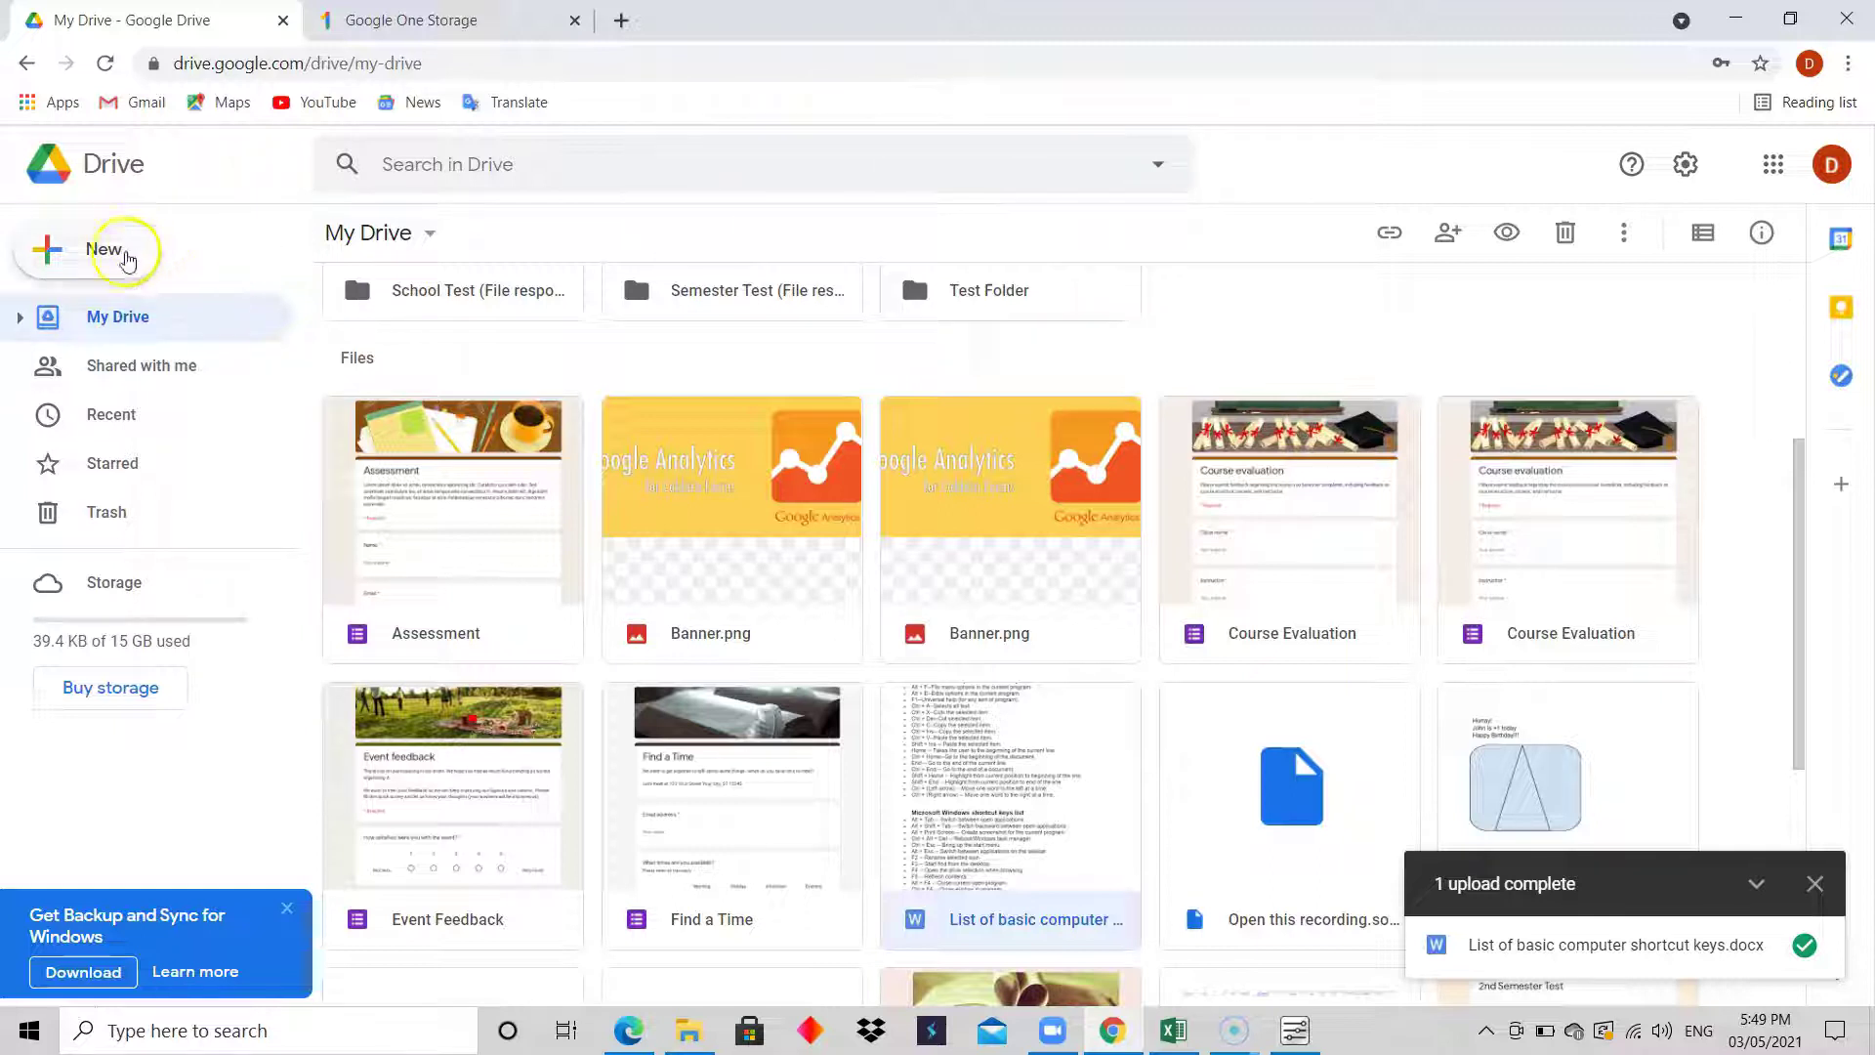
# - Upload the PRINTS folder with its files from the Desktop to My Drive and show its location
pyautogui.click(127, 260)
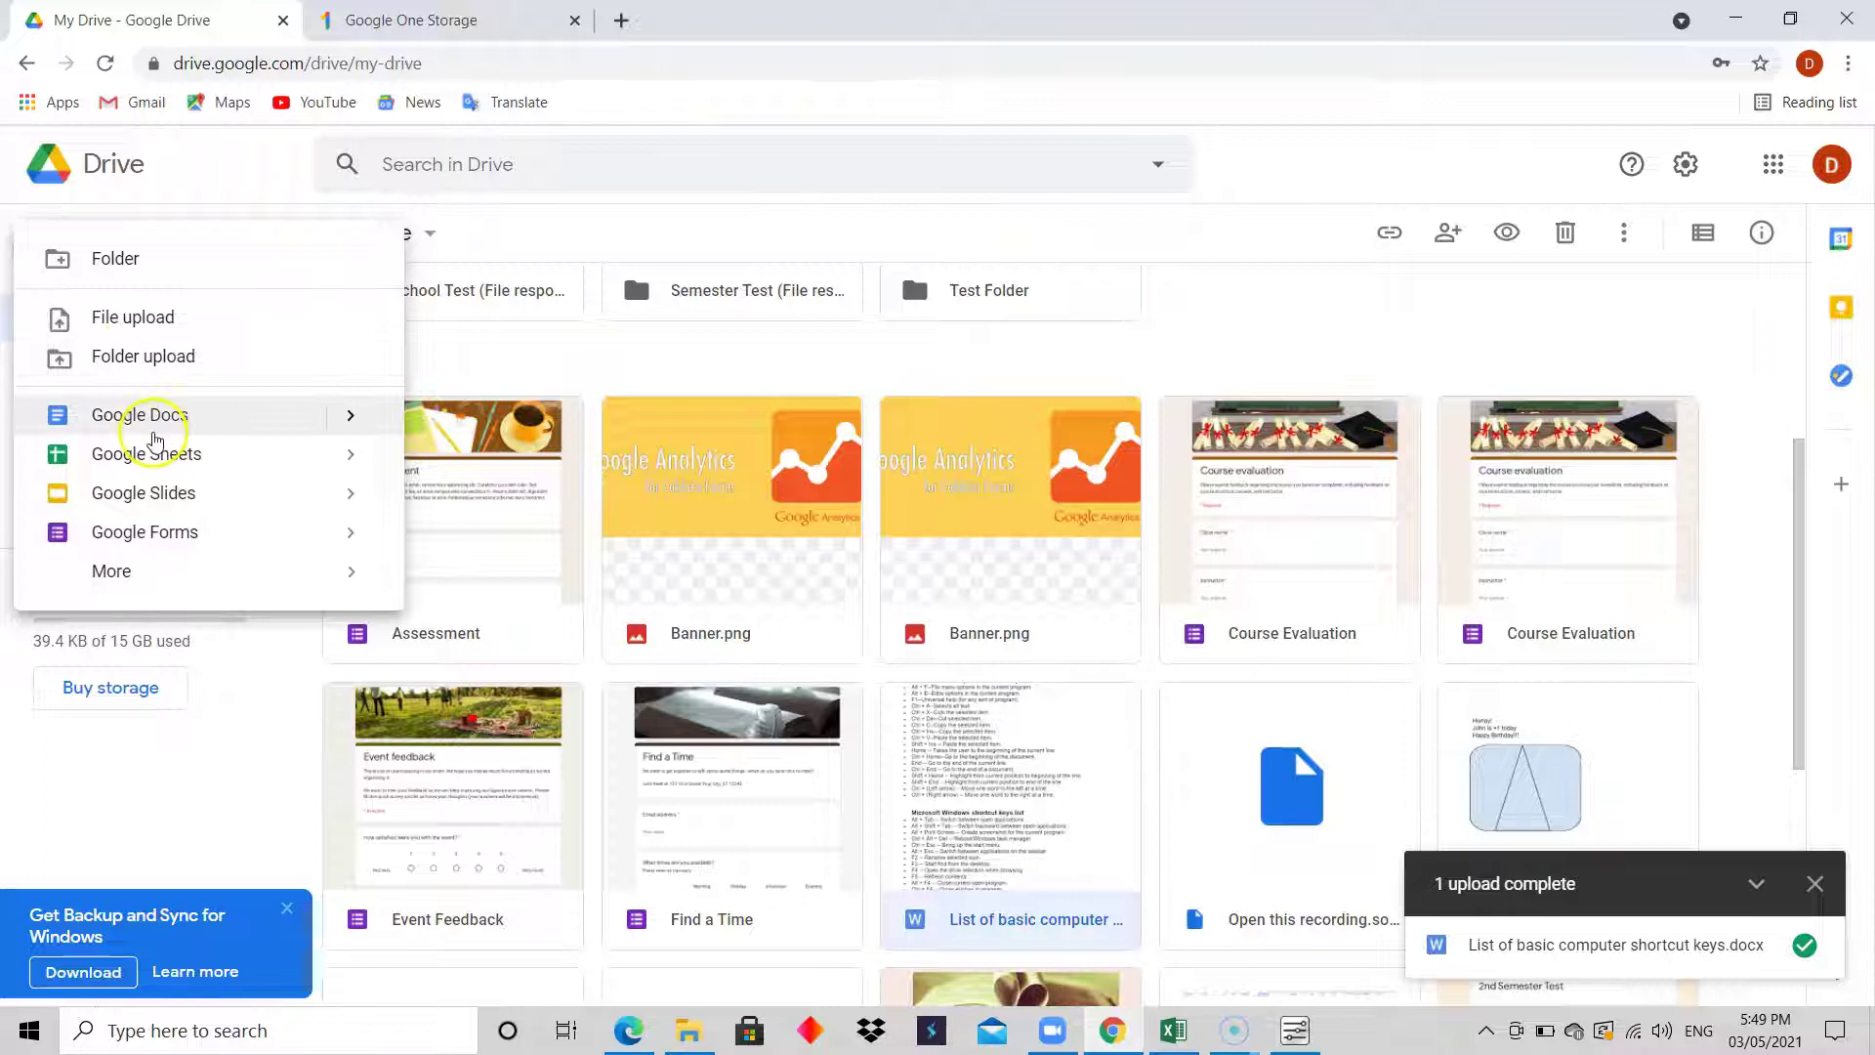
pyautogui.click(142, 357)
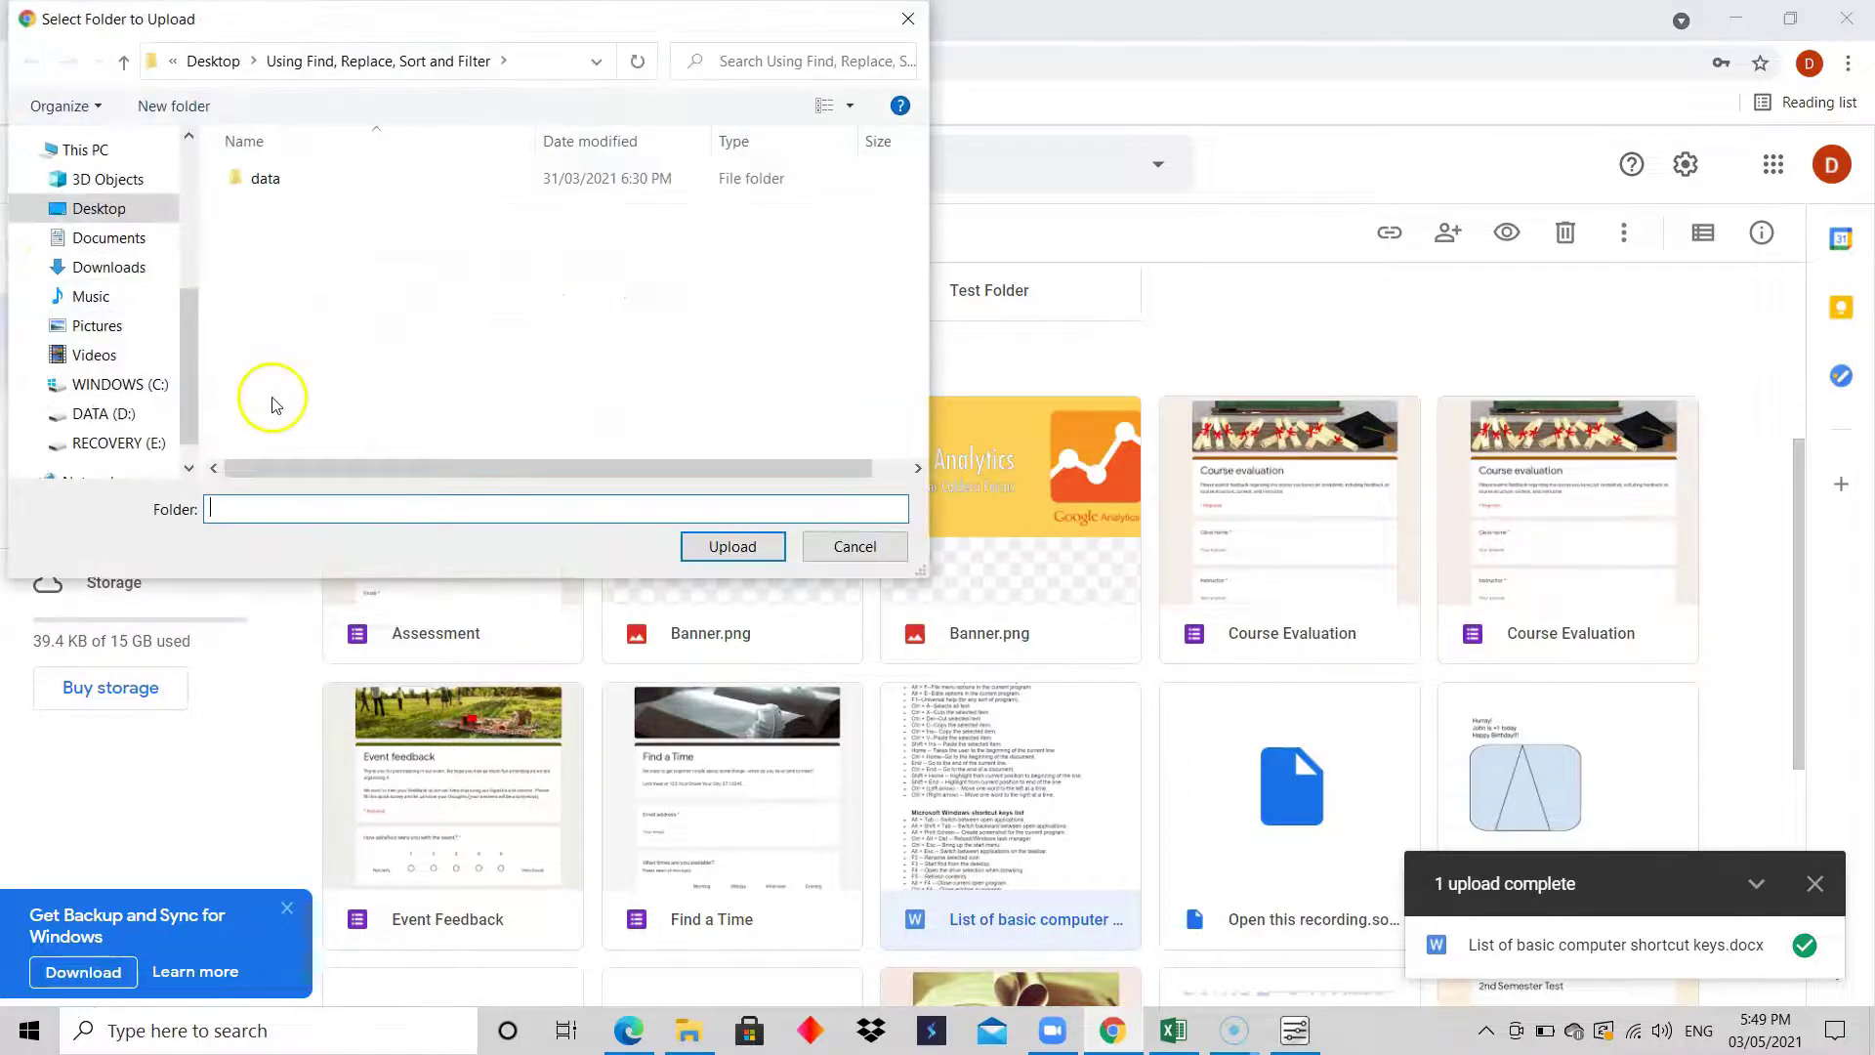
pyautogui.click(213, 61)
pyautogui.click(363, 309)
pyautogui.click(710, 550)
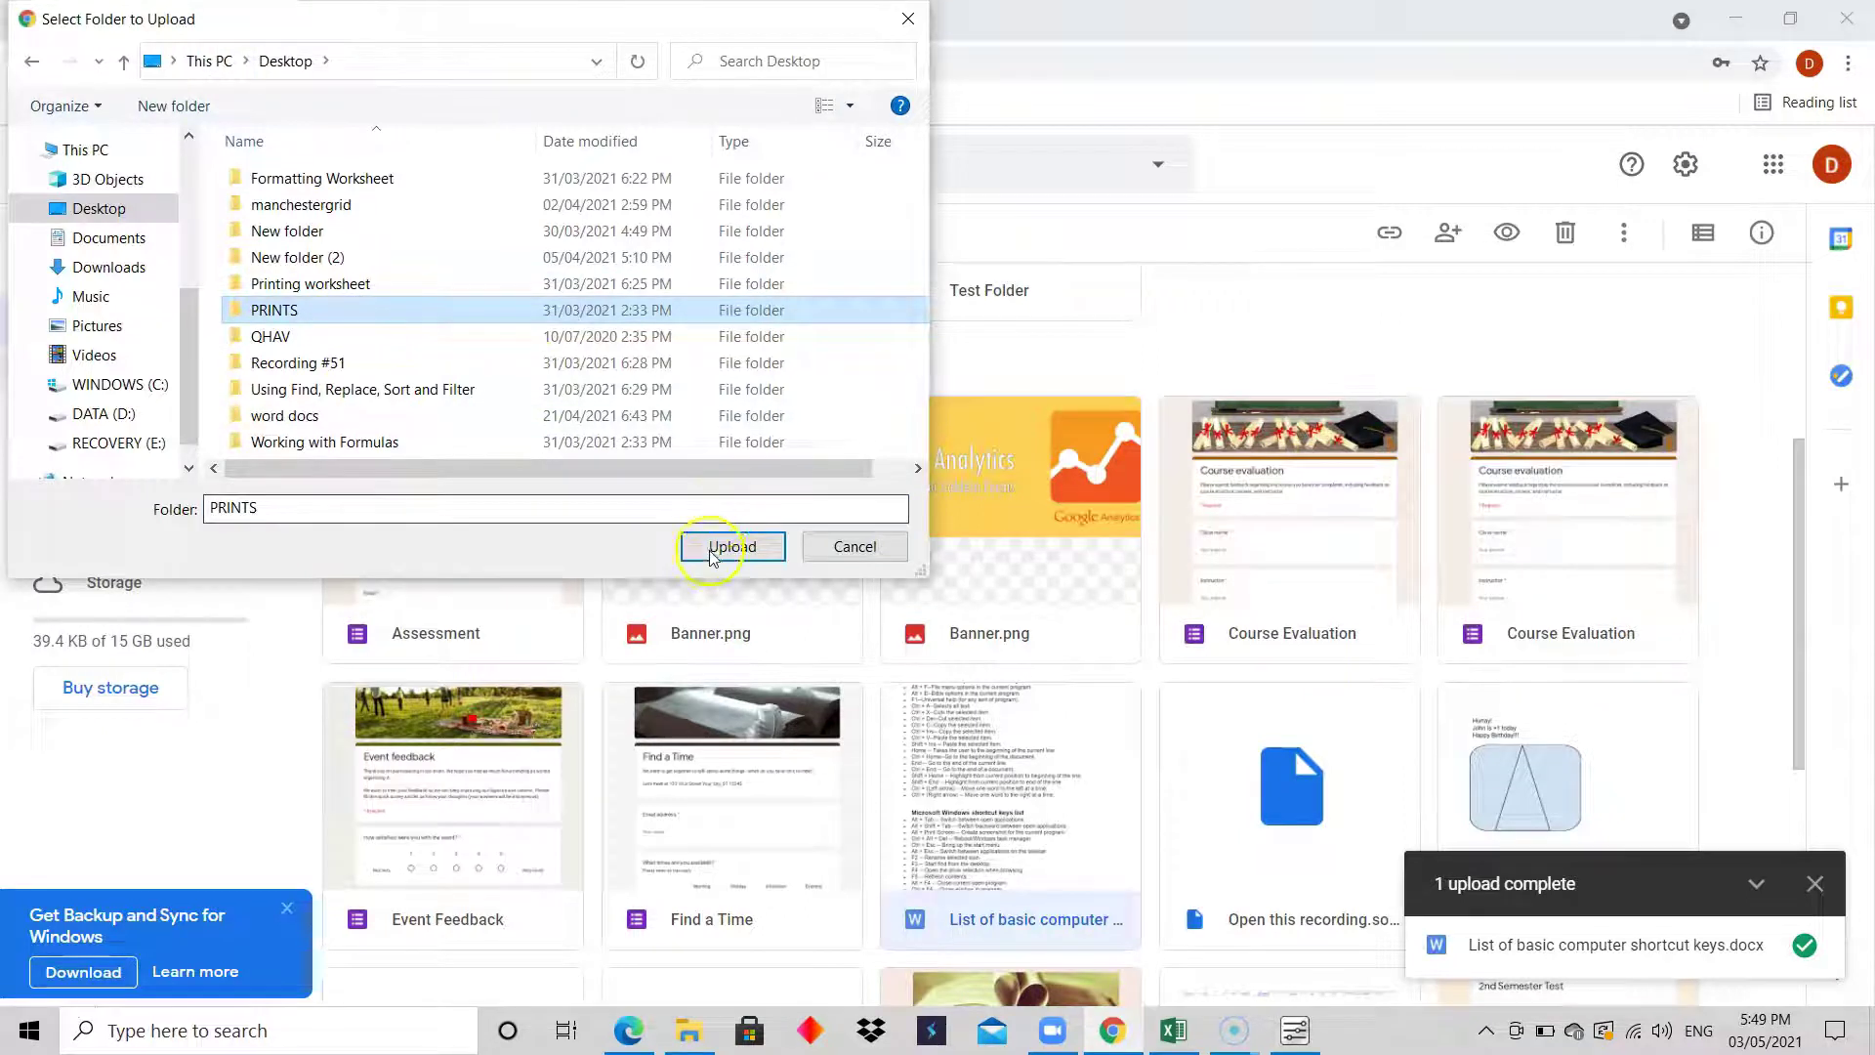
pyautogui.click(727, 550)
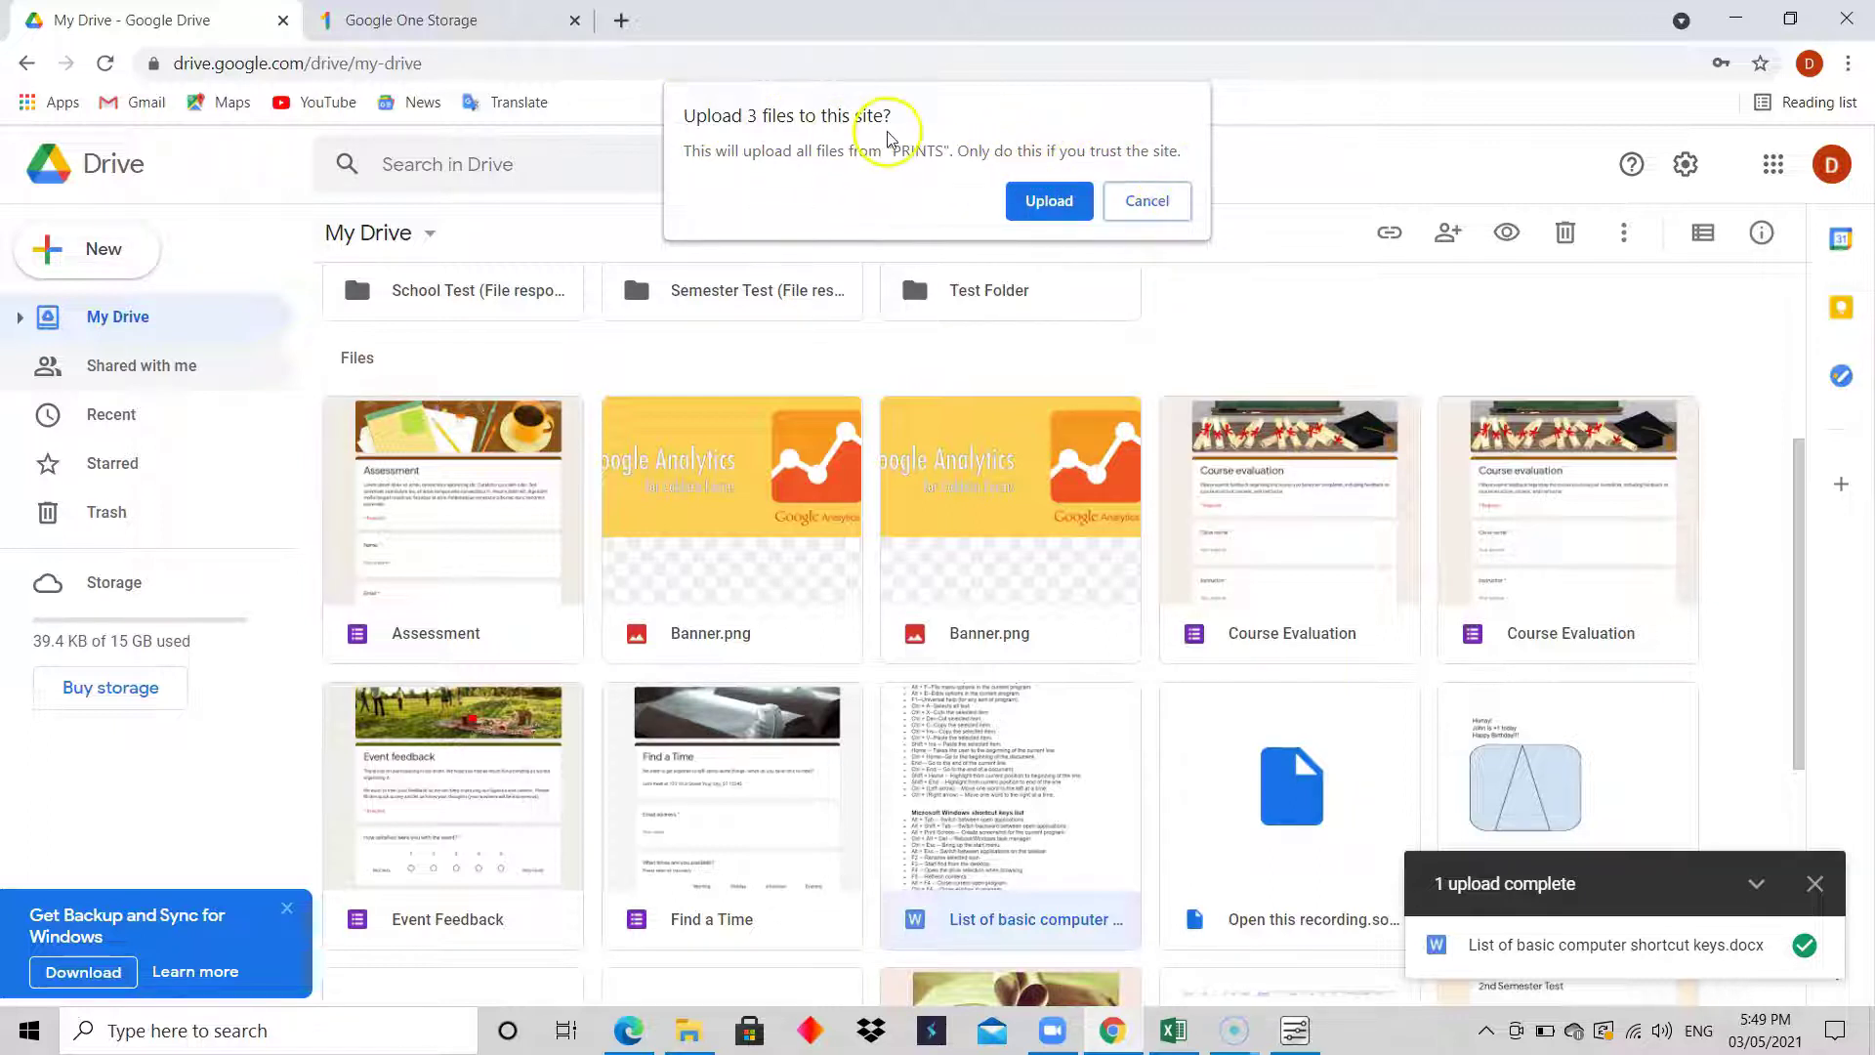
pyautogui.click(1049, 201)
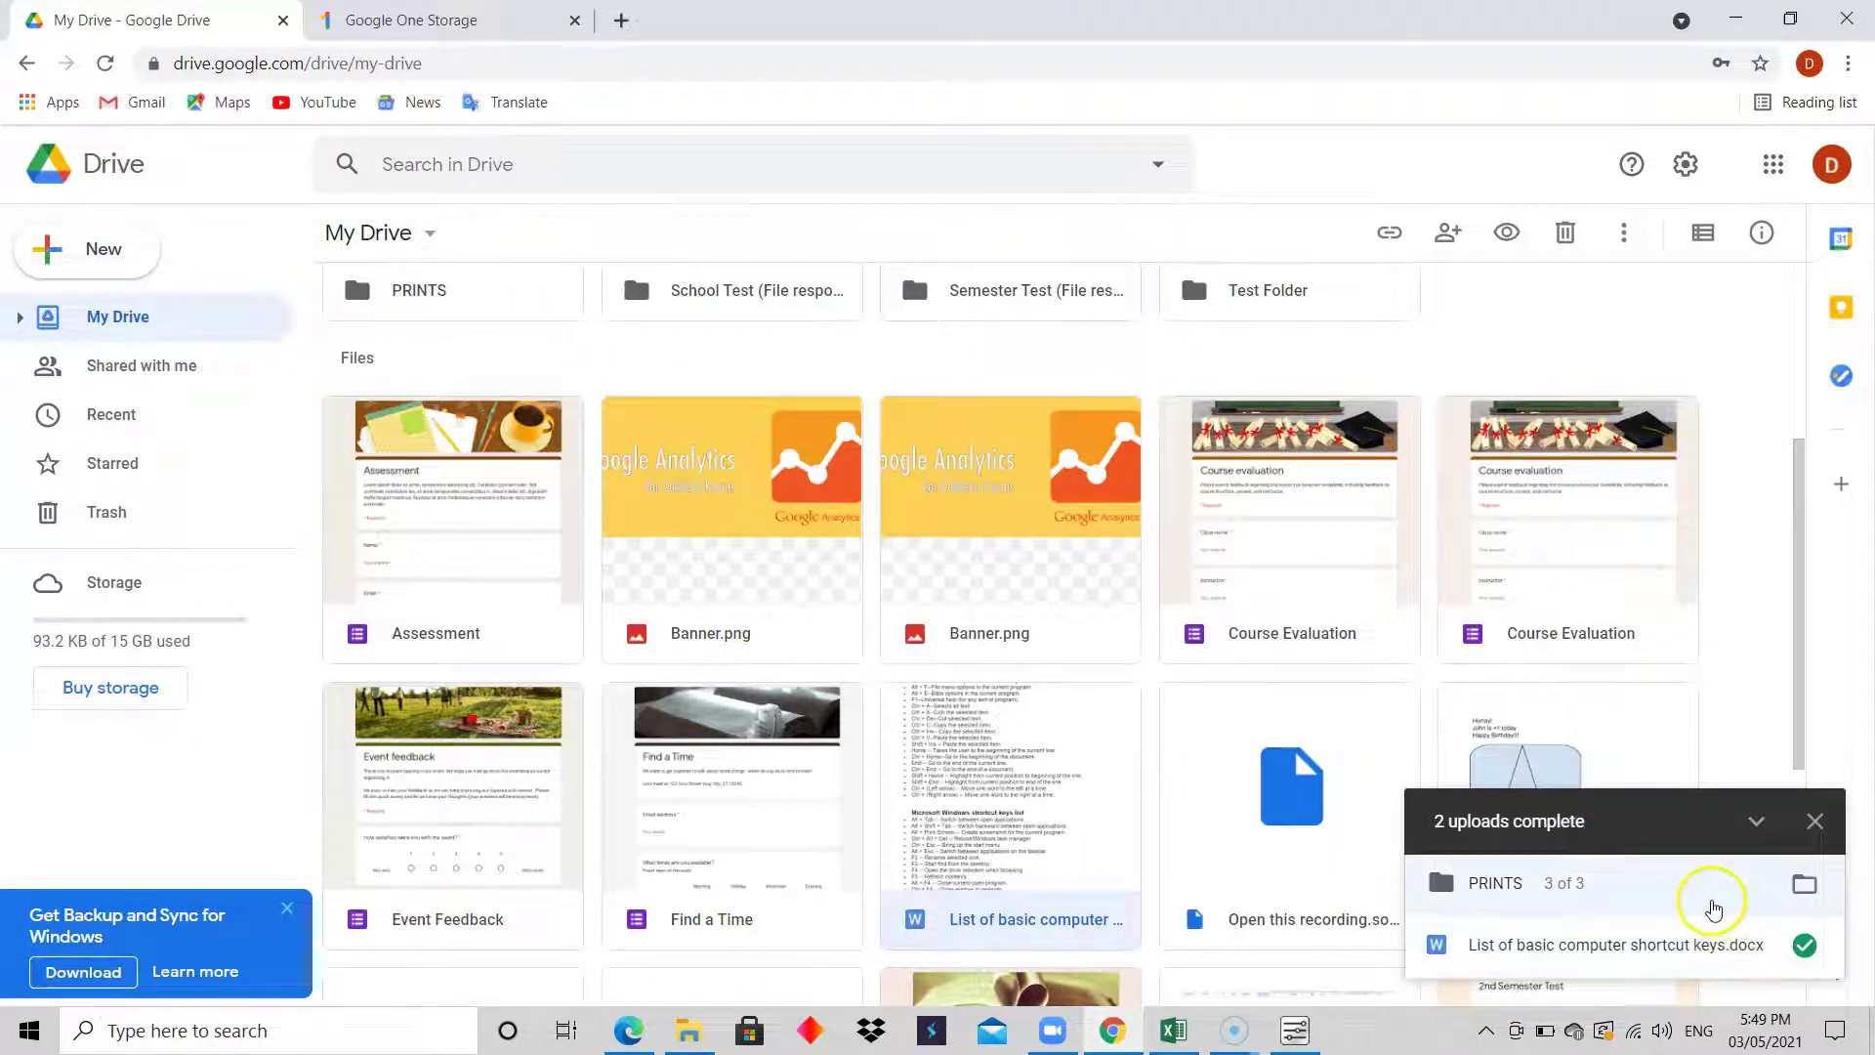
pyautogui.click(1804, 883)
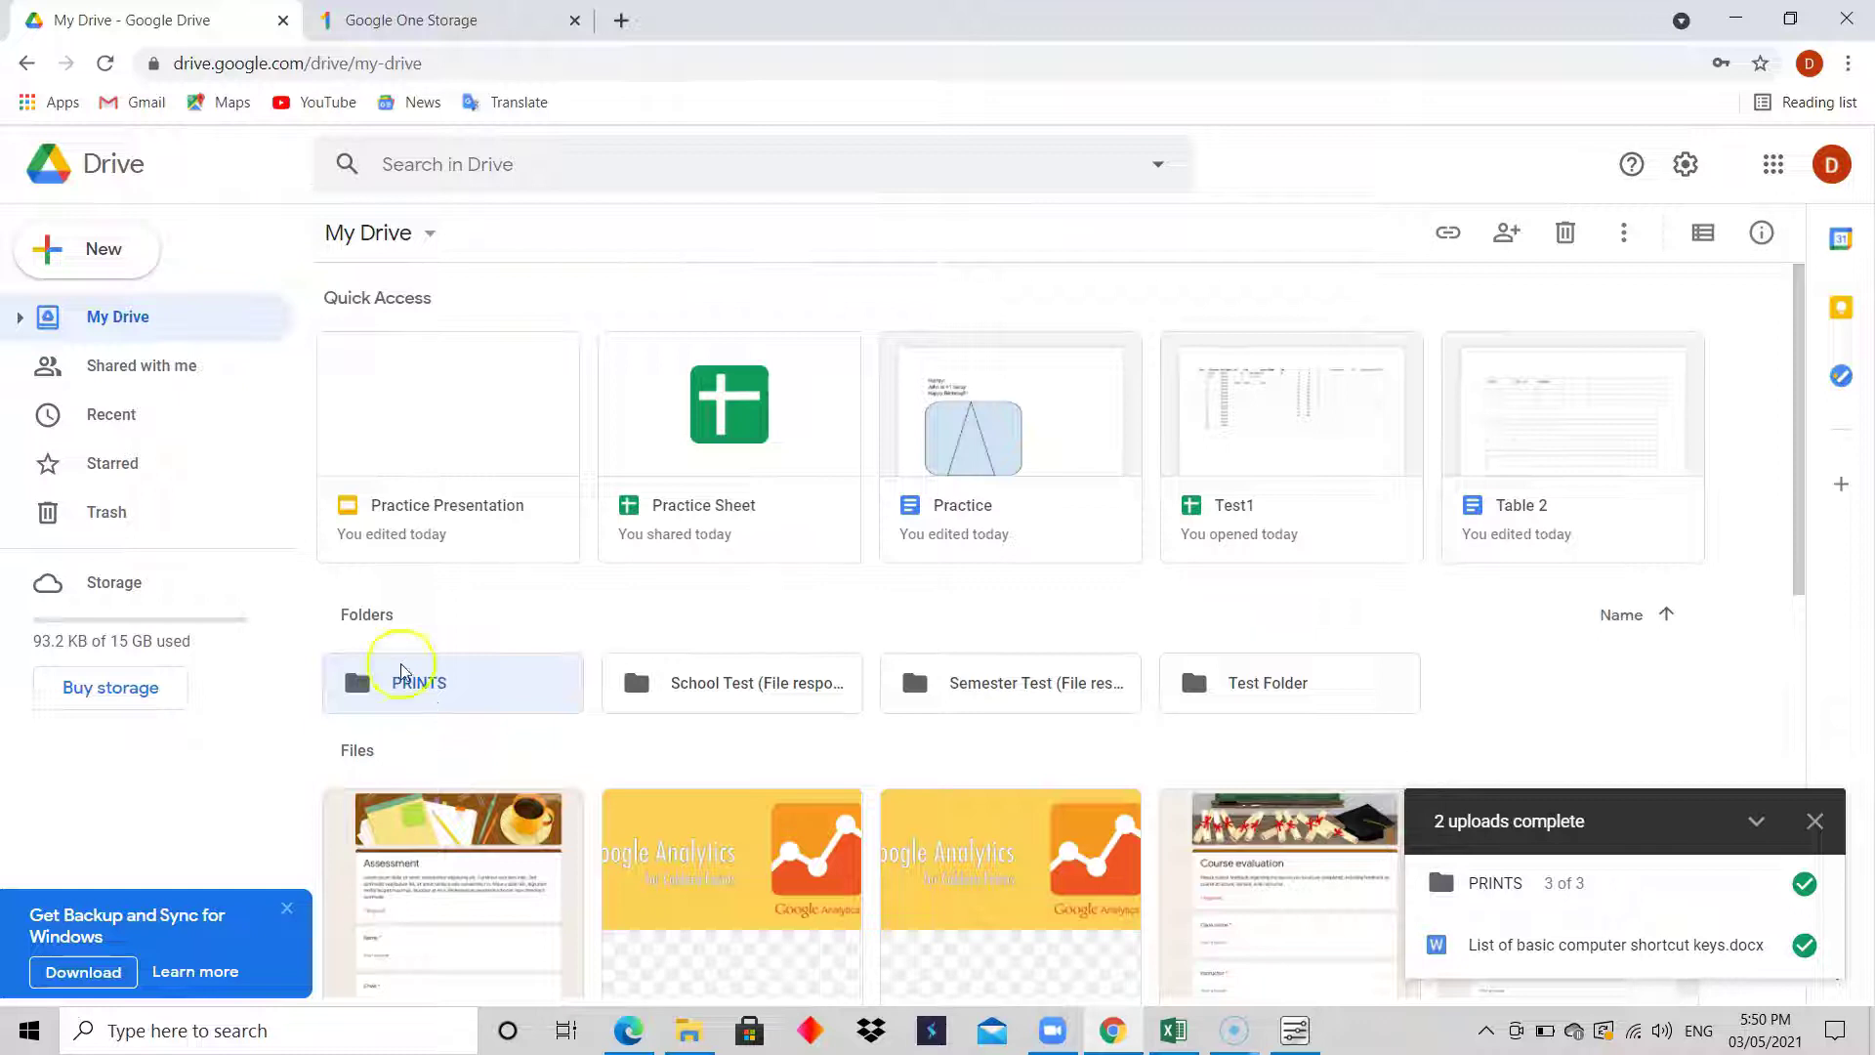
# - Look through the options for creating and uploading items offered for My Drive without choosing any of them
pyautogui.click(104, 251)
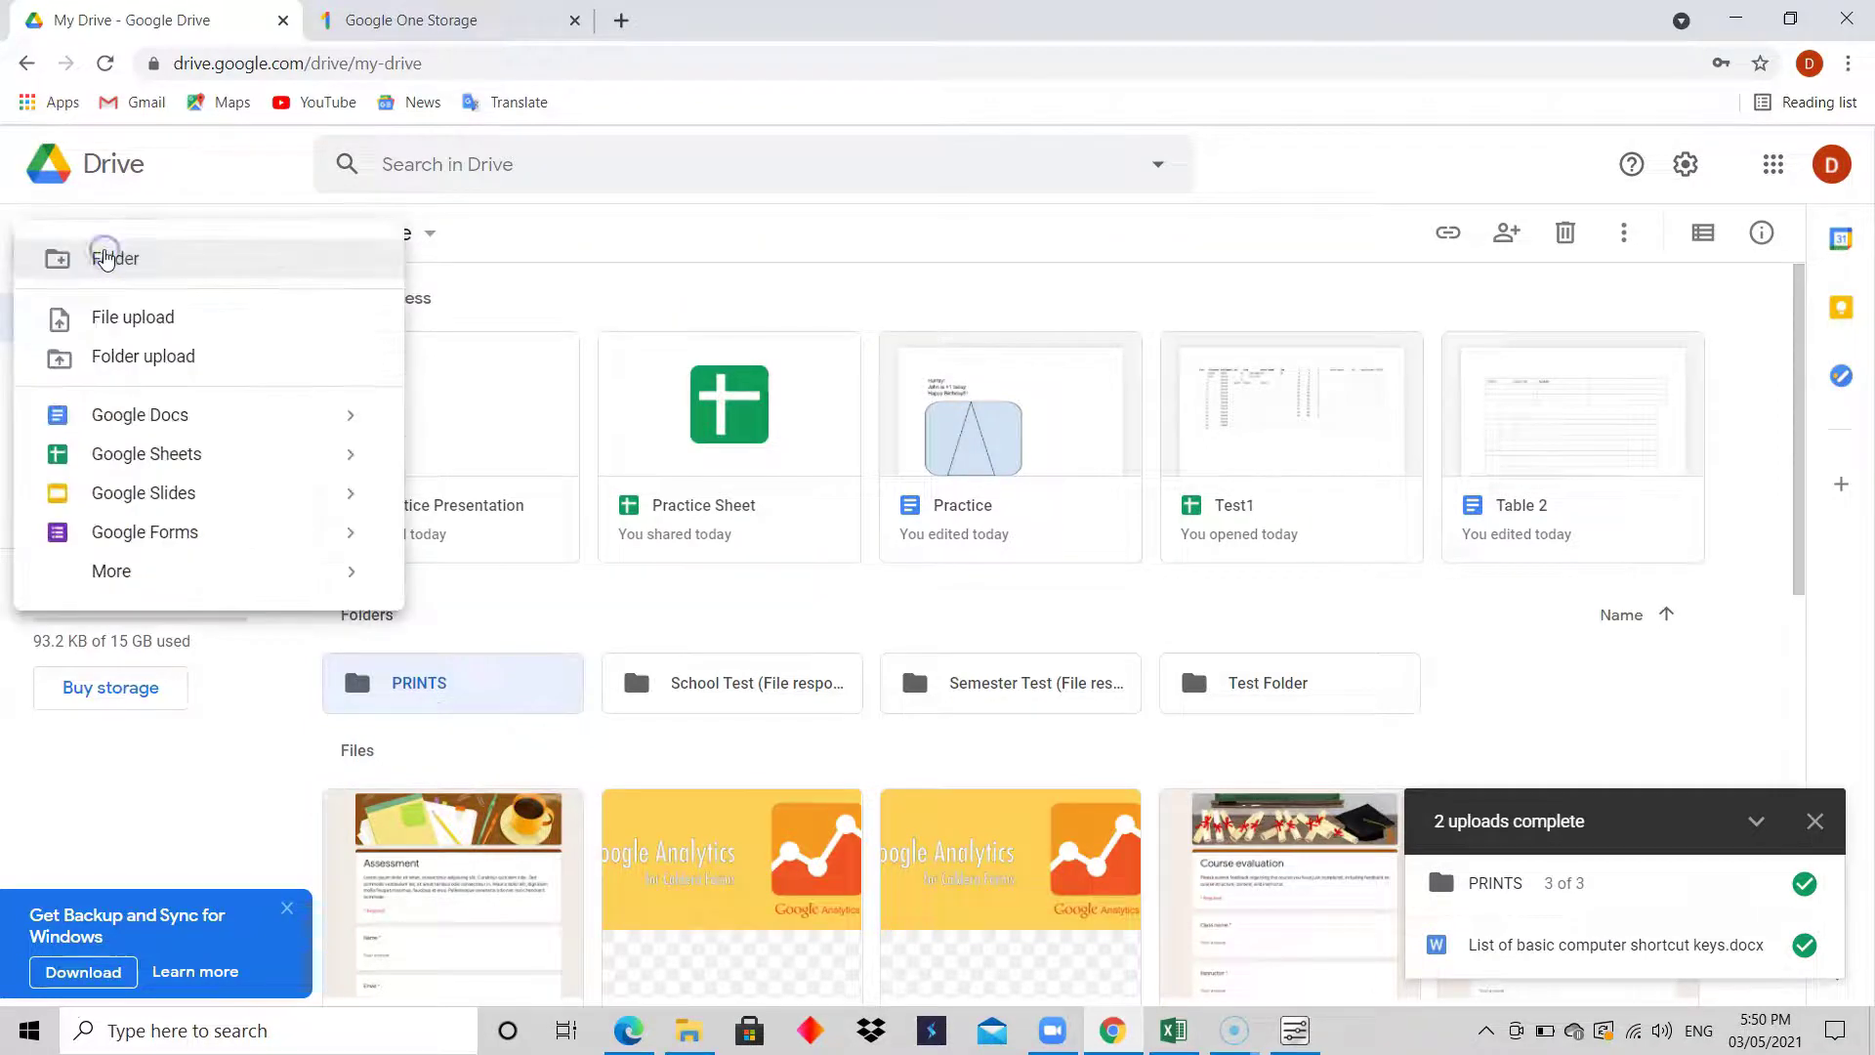
pyautogui.click(151, 410)
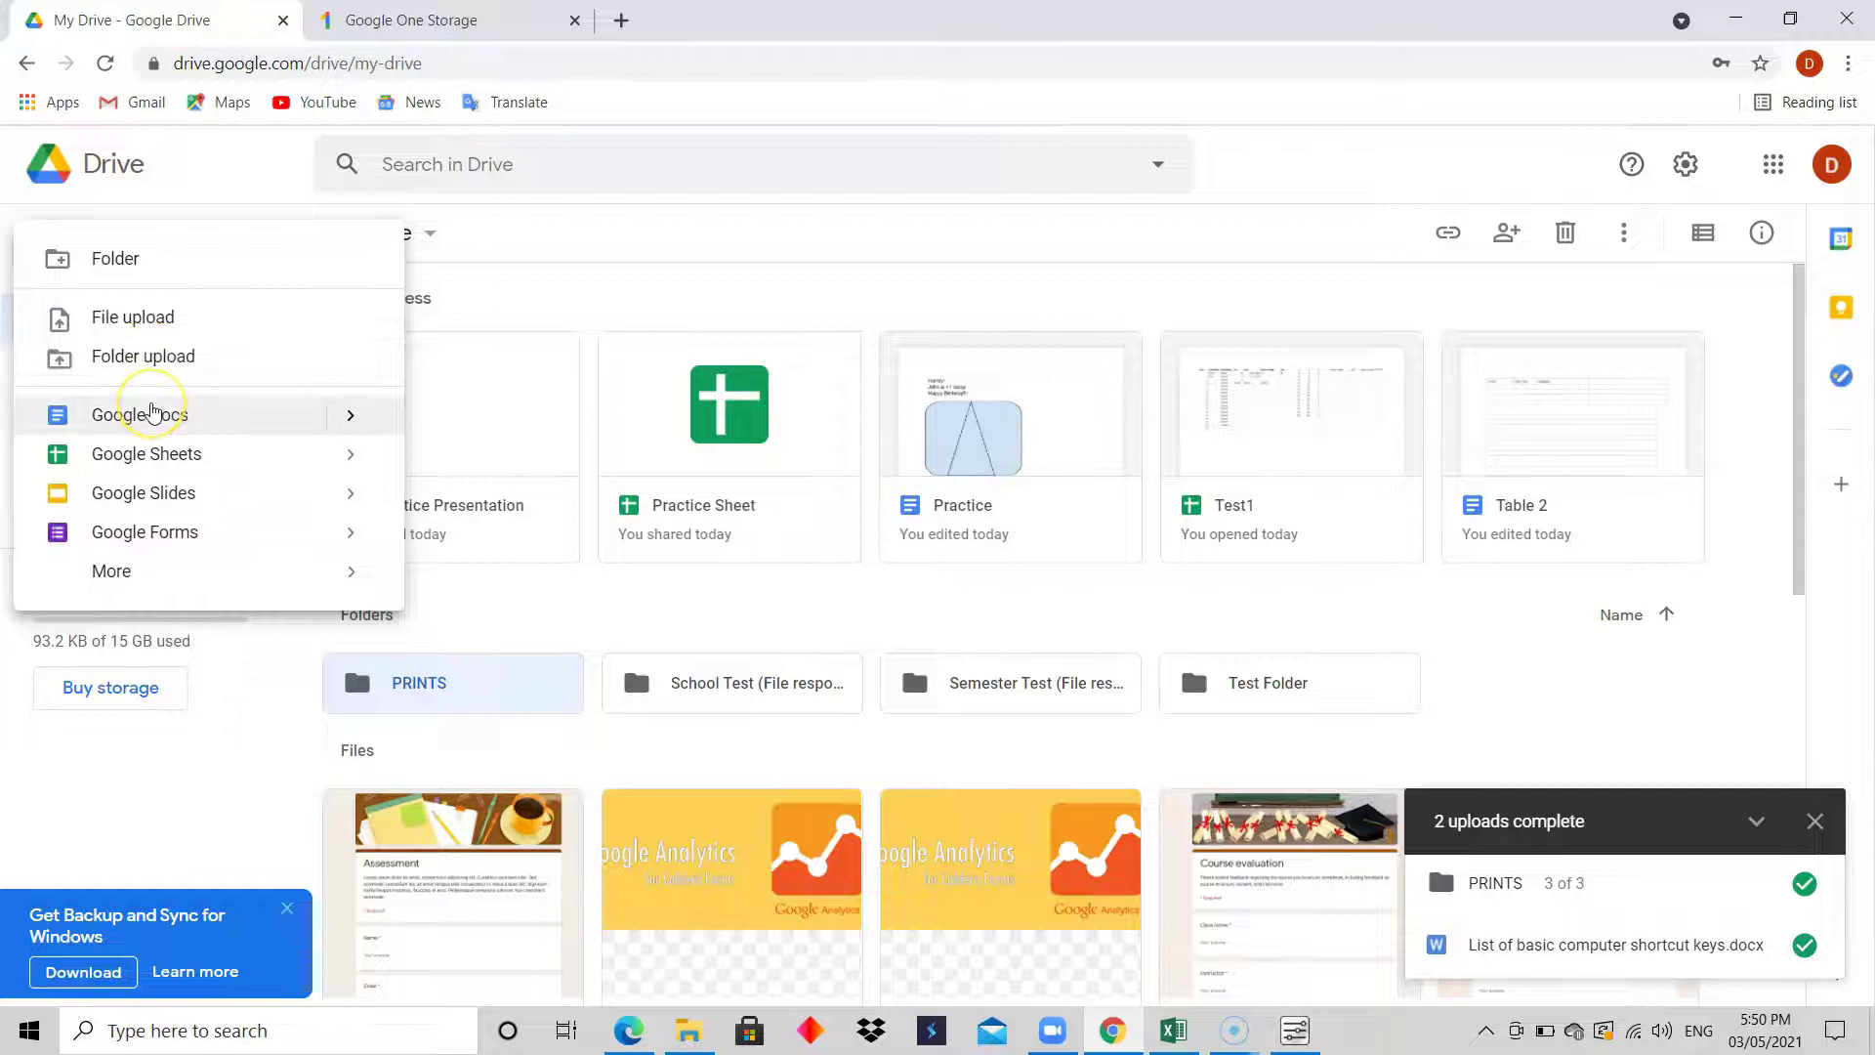
pyautogui.click(141, 533)
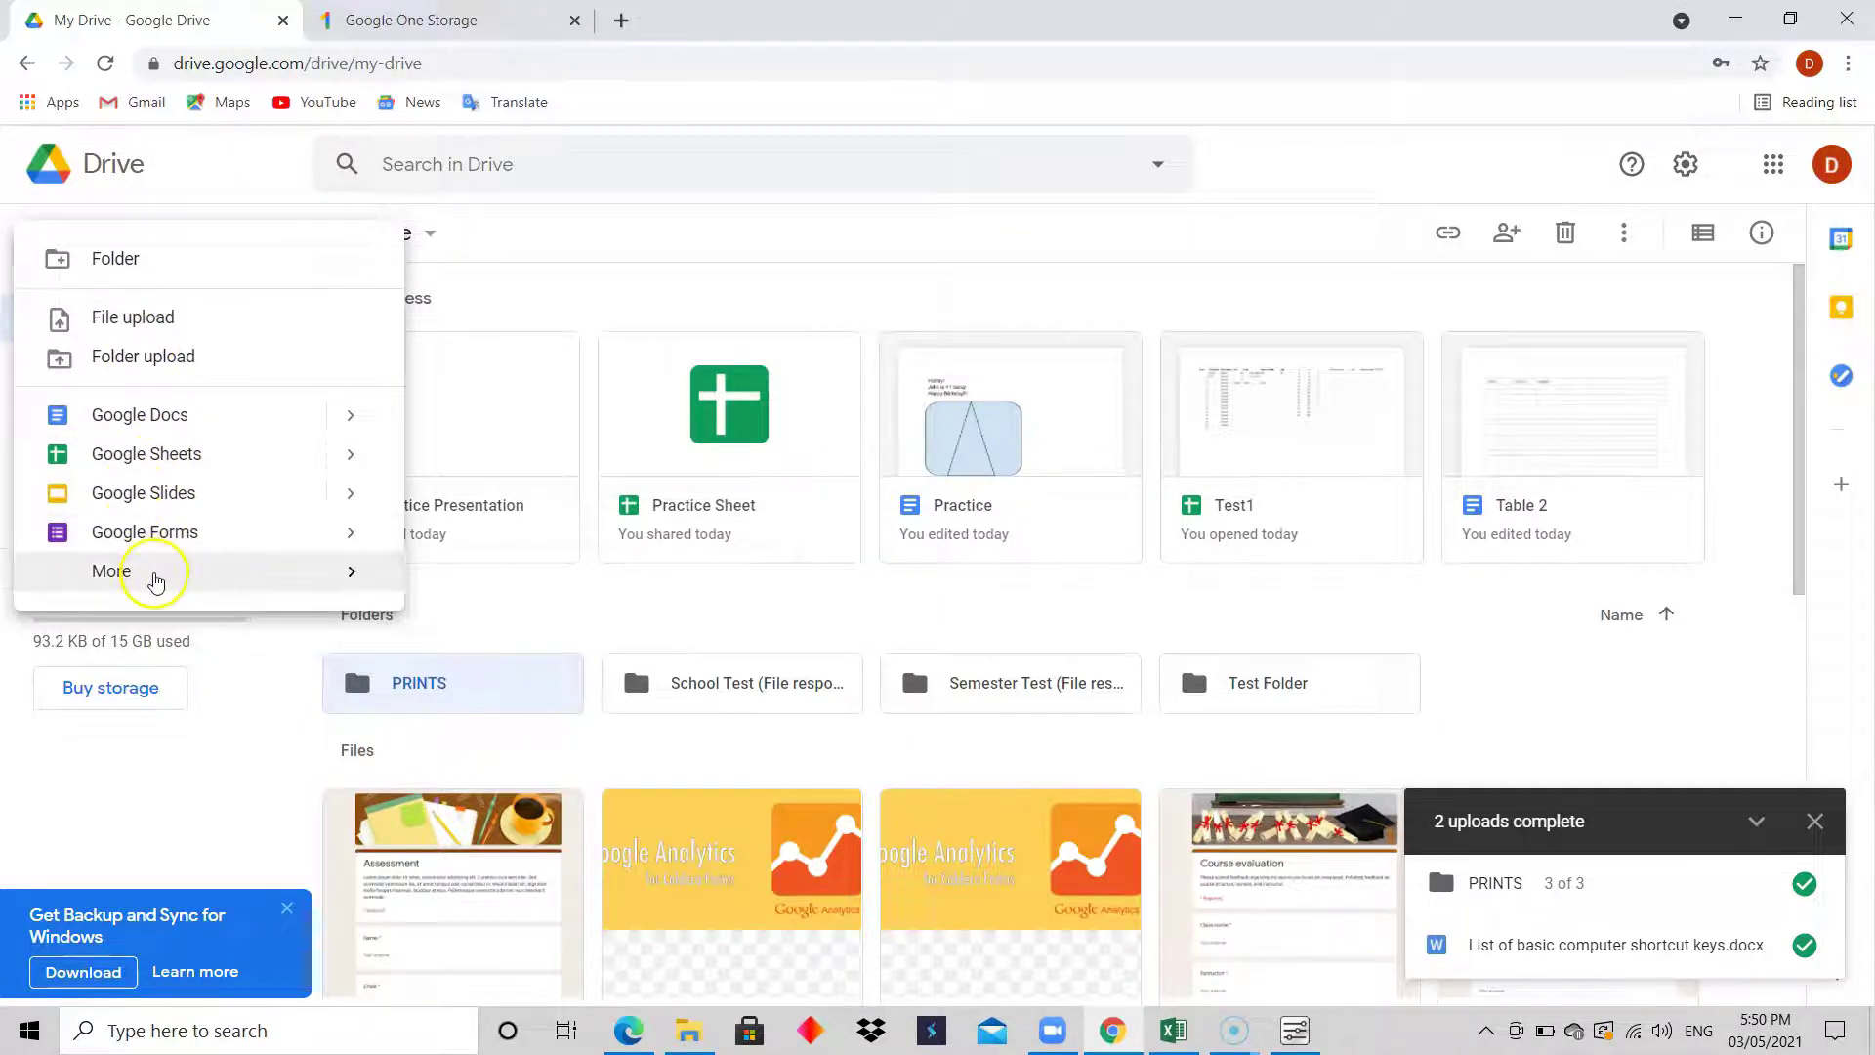
pyautogui.click(158, 572)
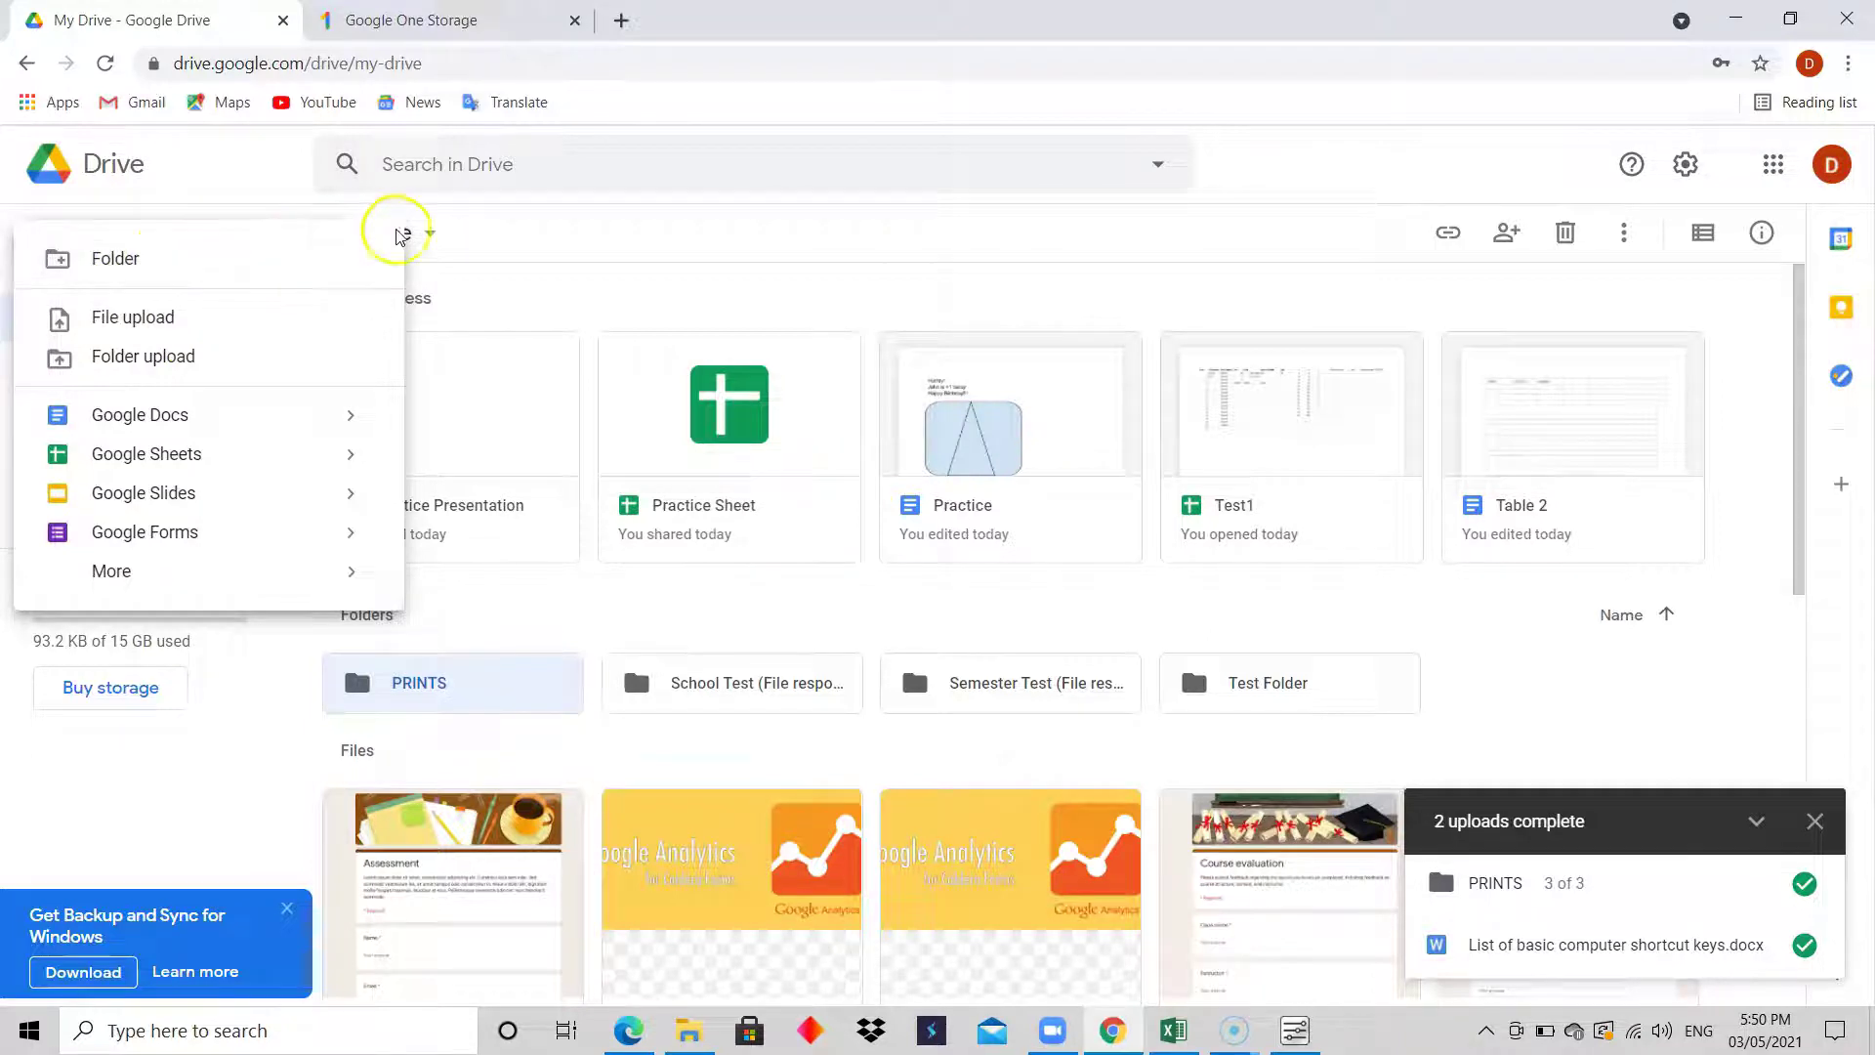
pyautogui.click(544, 239)
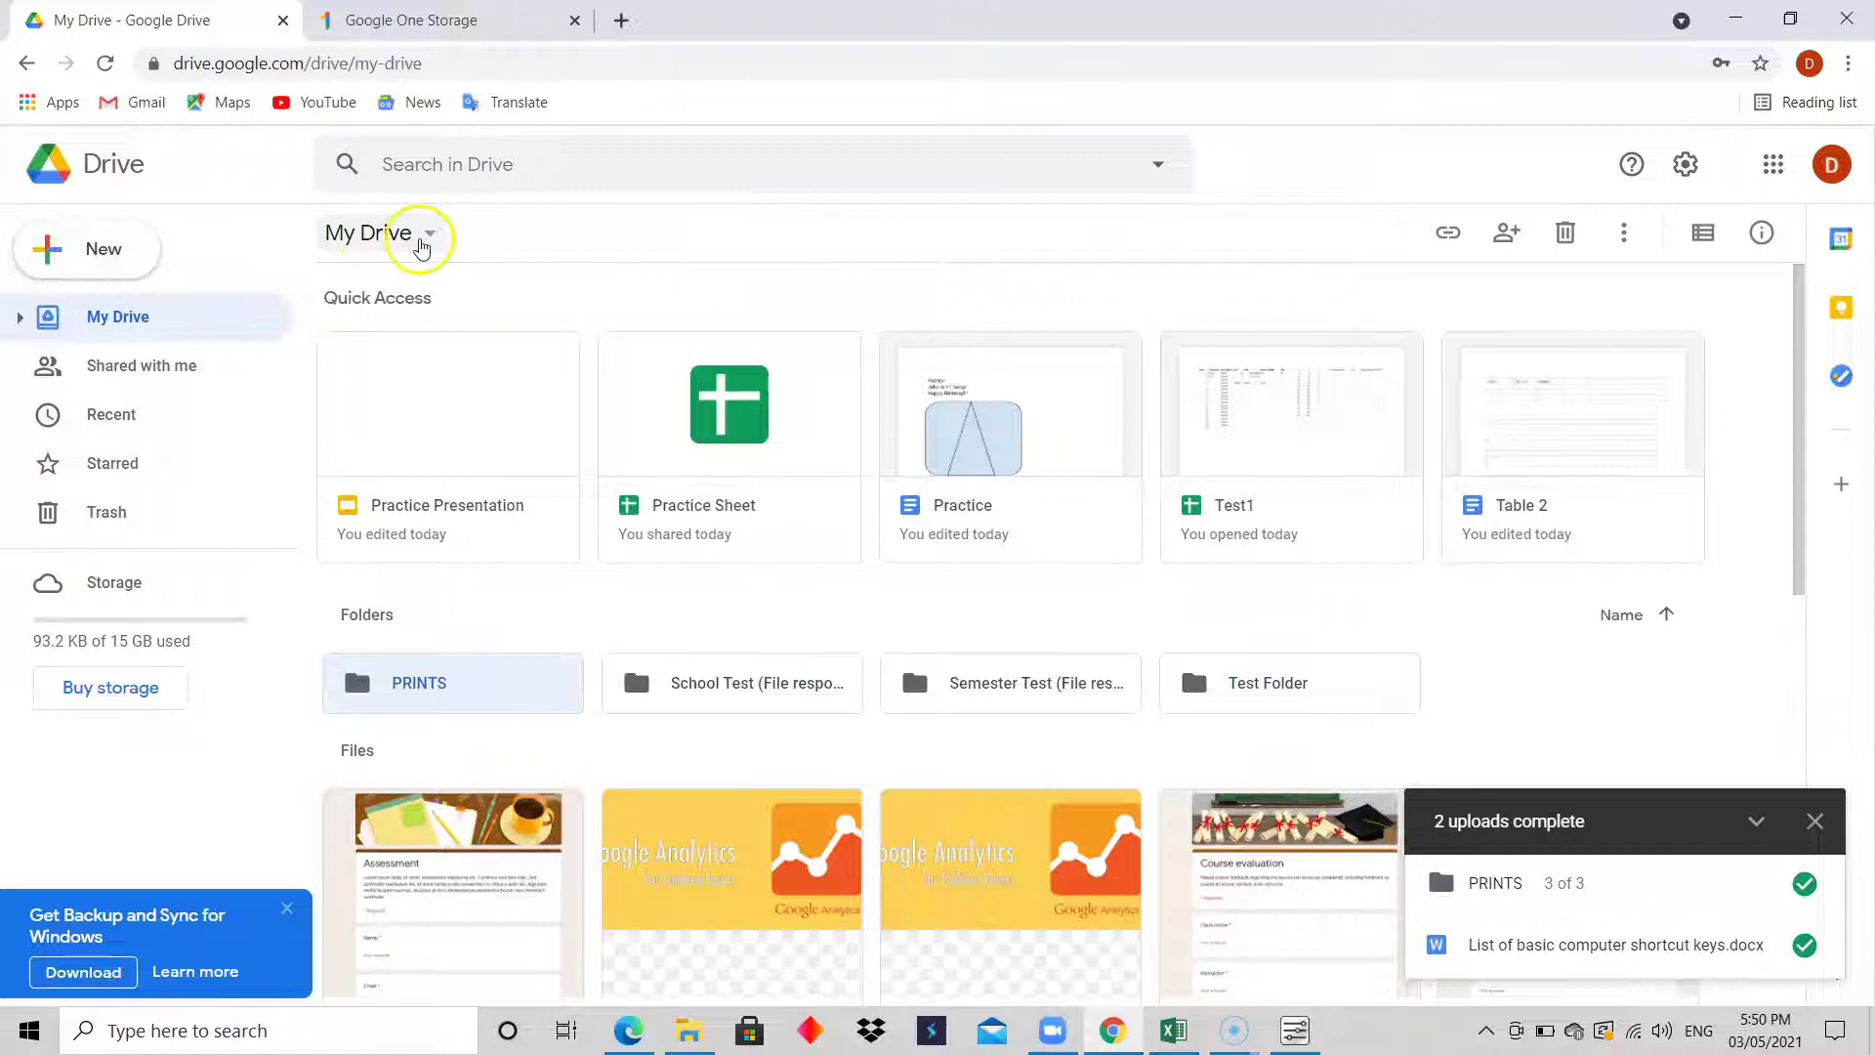
pyautogui.click(422, 247)
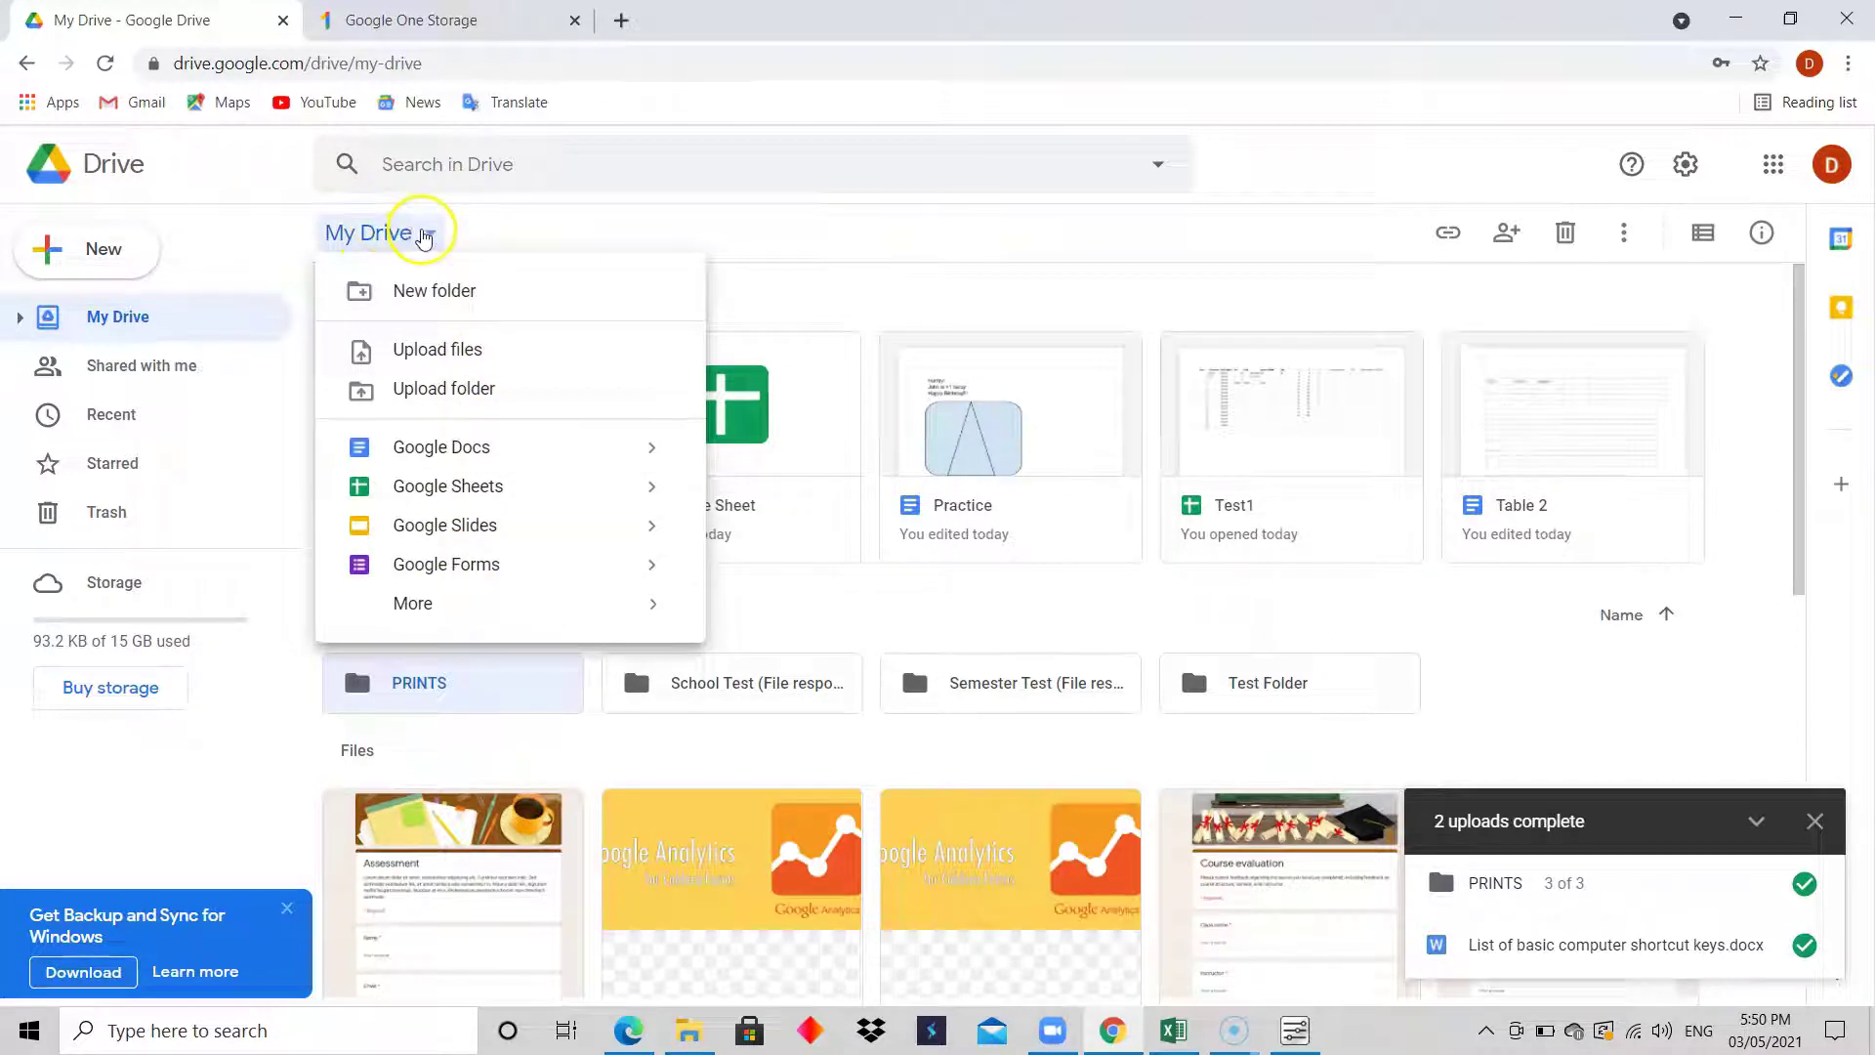
pyautogui.click(395, 243)
pyautogui.click(136, 266)
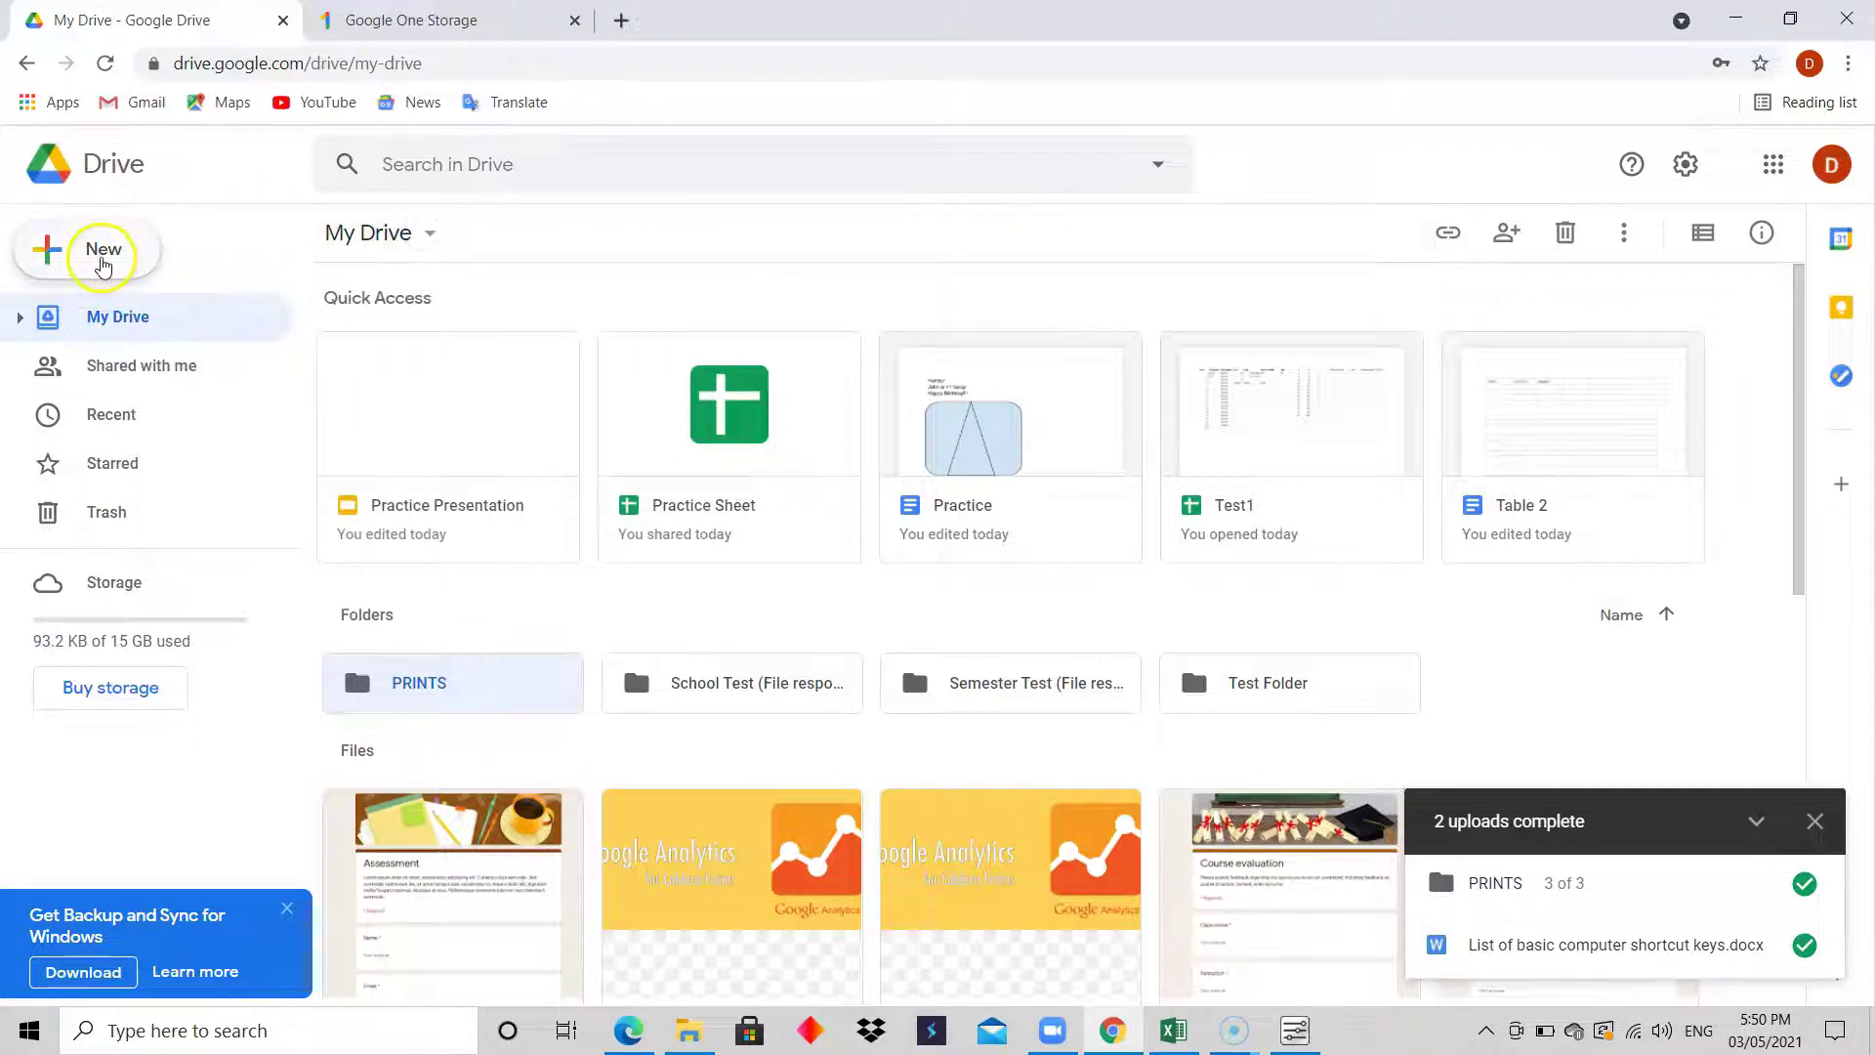
pyautogui.click(496, 247)
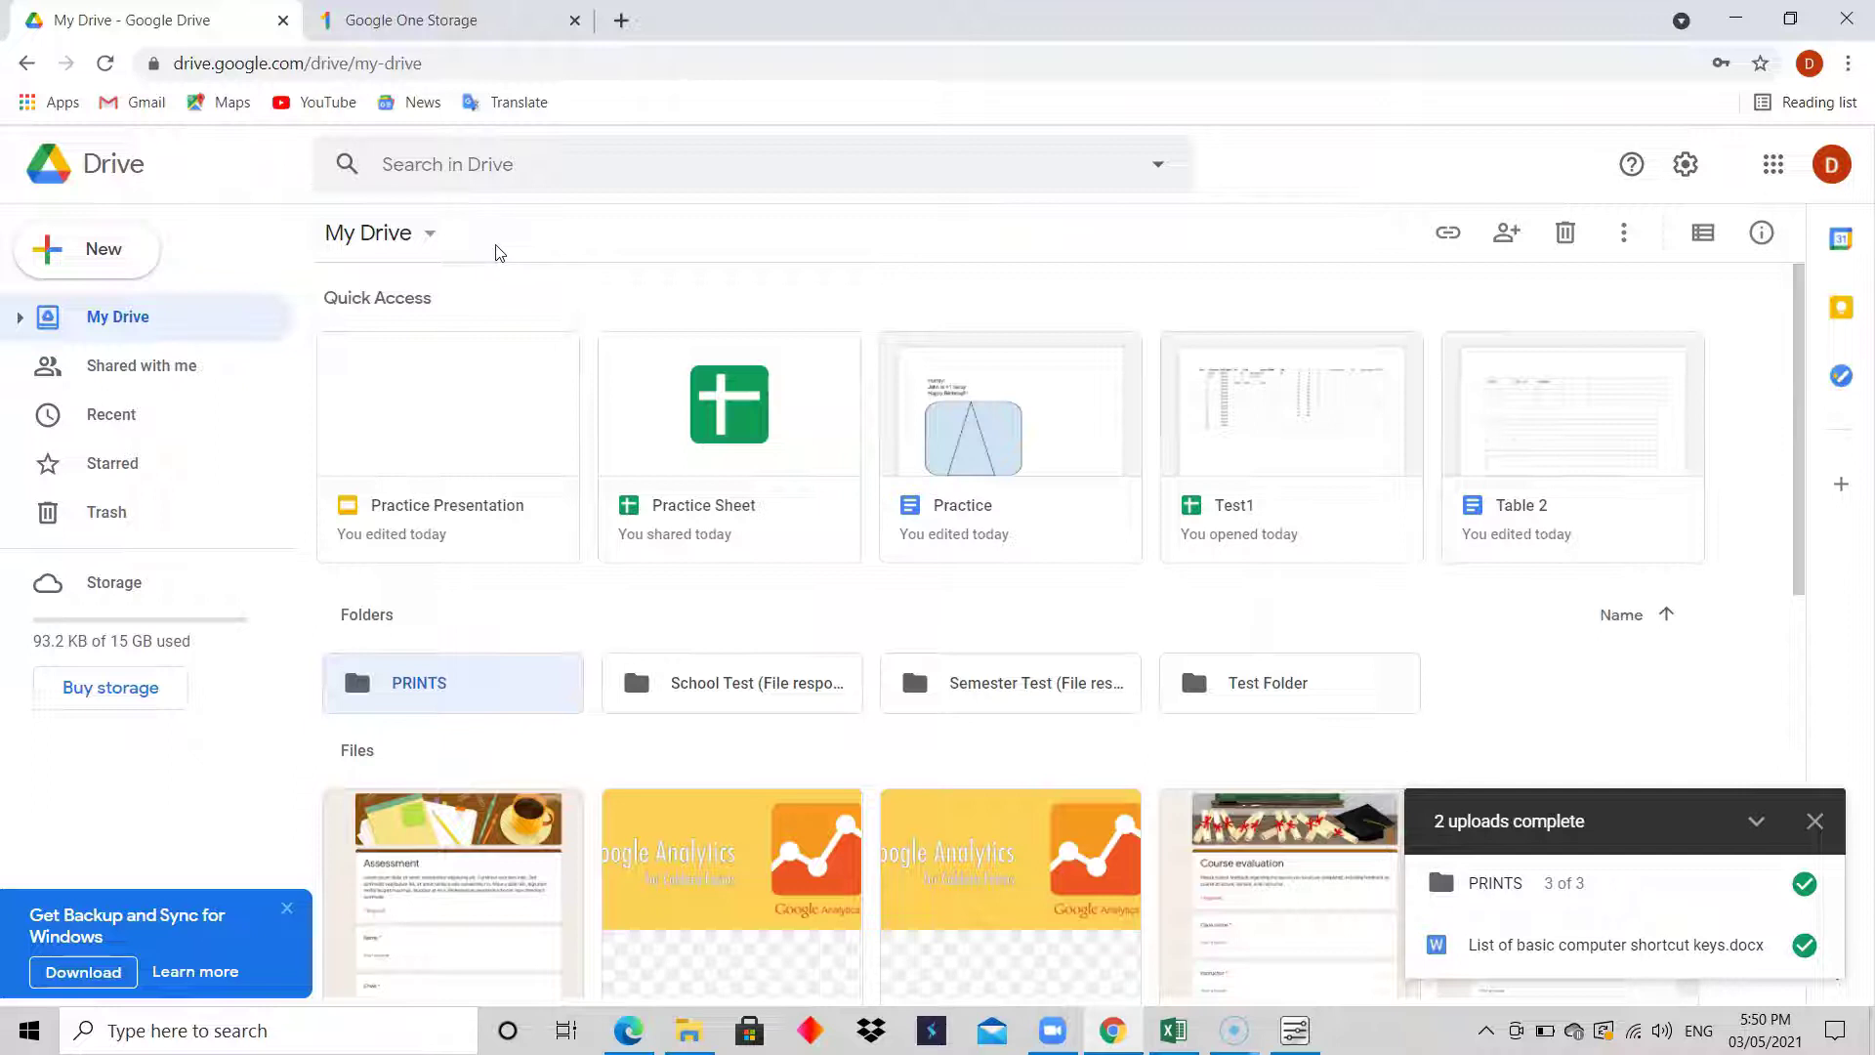
# - Deselect the PRINTS folder, dismiss the upload status notice and look over the contents of My Drive
pyautogui.click(120, 334)
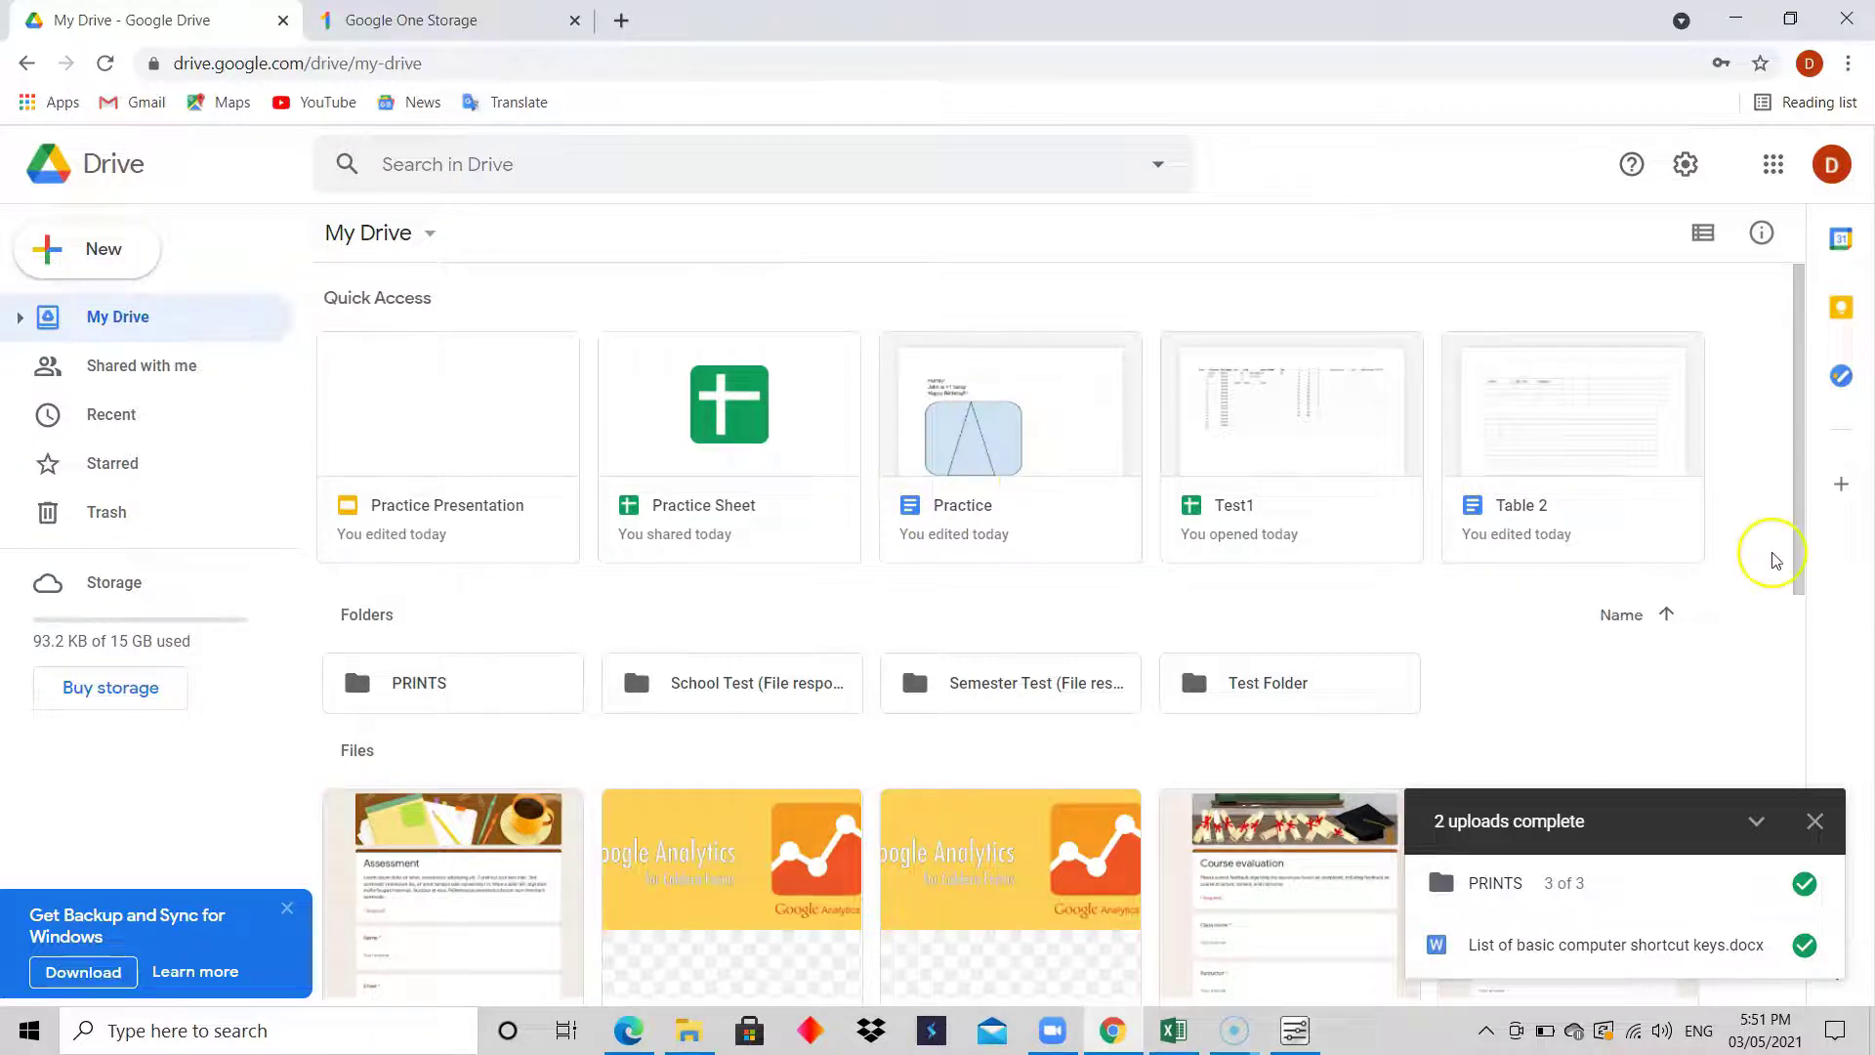
pyautogui.scroll(-5, 1826, 730)
pyautogui.moveTo(1827, 729)
pyautogui.mouseDown()
pyautogui.moveTo(1838, 872)
pyautogui.moveTo(1822, 710)
pyautogui.mouseUp()
pyautogui.click(1814, 820)
pyautogui.scroll(5, 1817, 825)
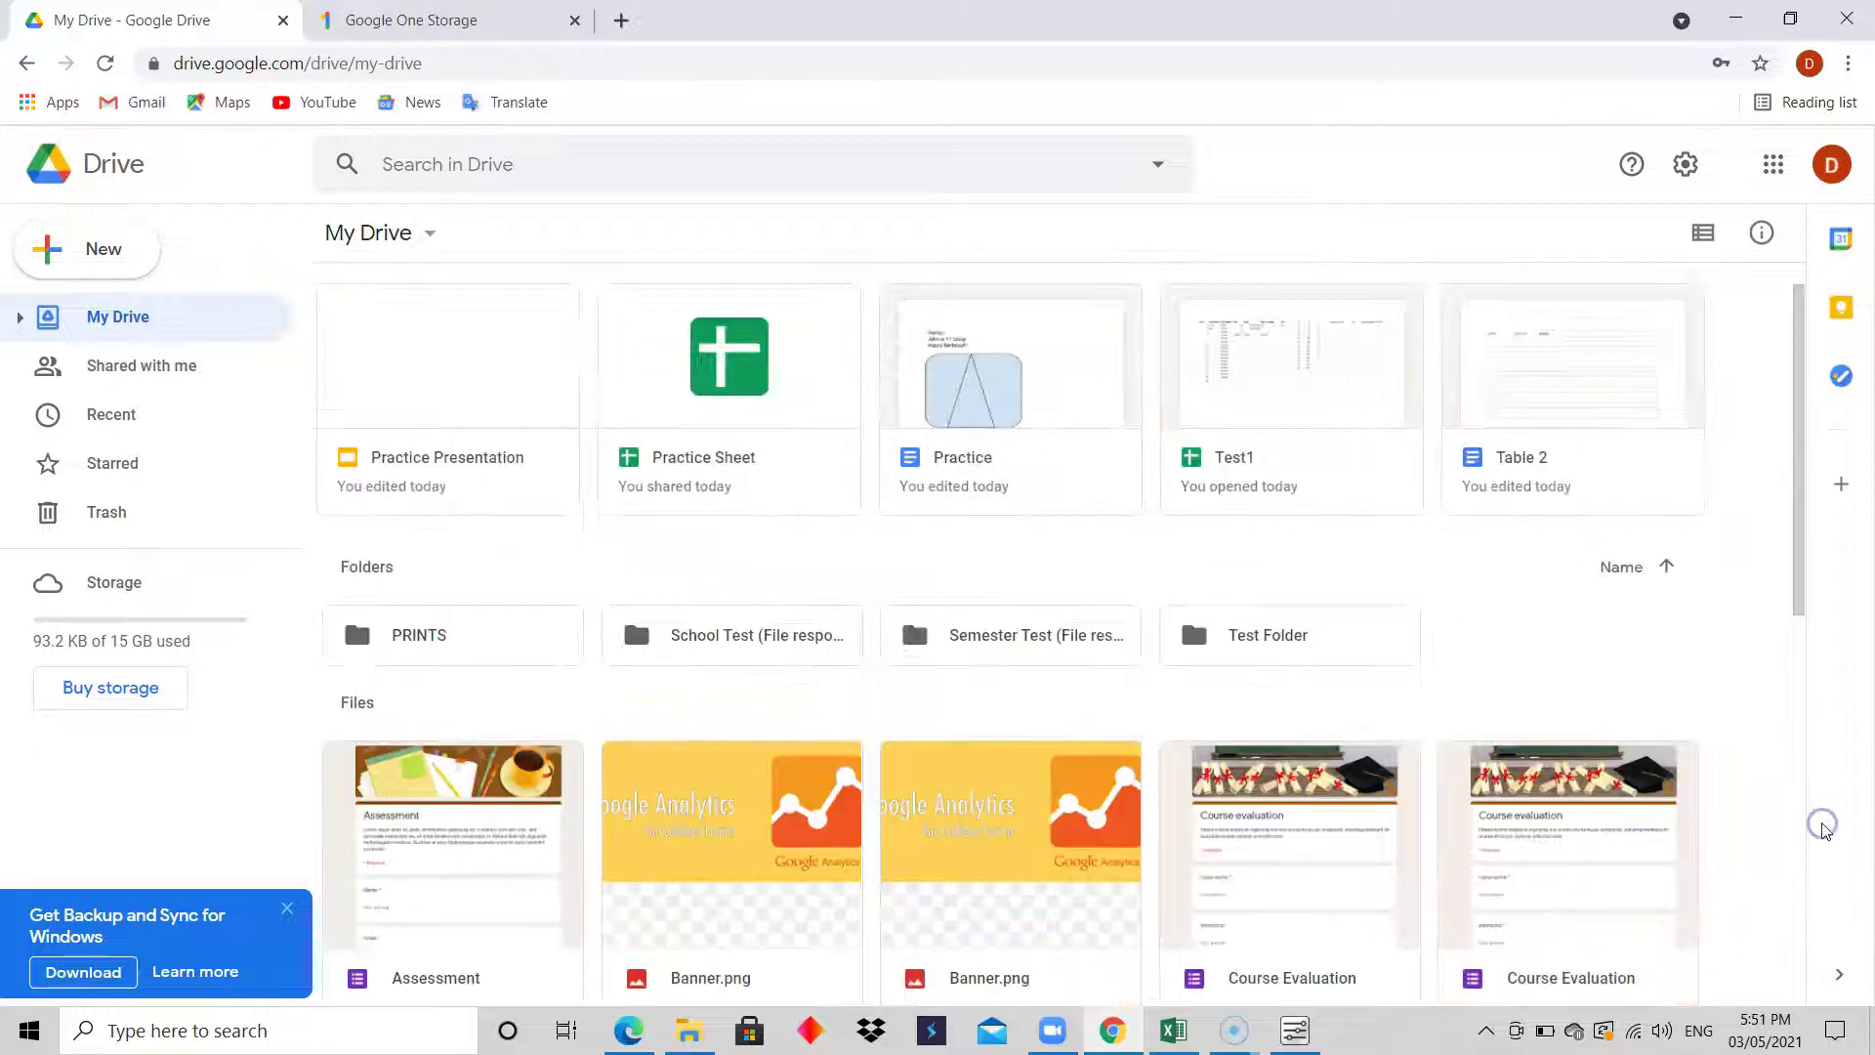
pyautogui.moveTo(1802, 506); pyautogui.dragTo(1742, 335)
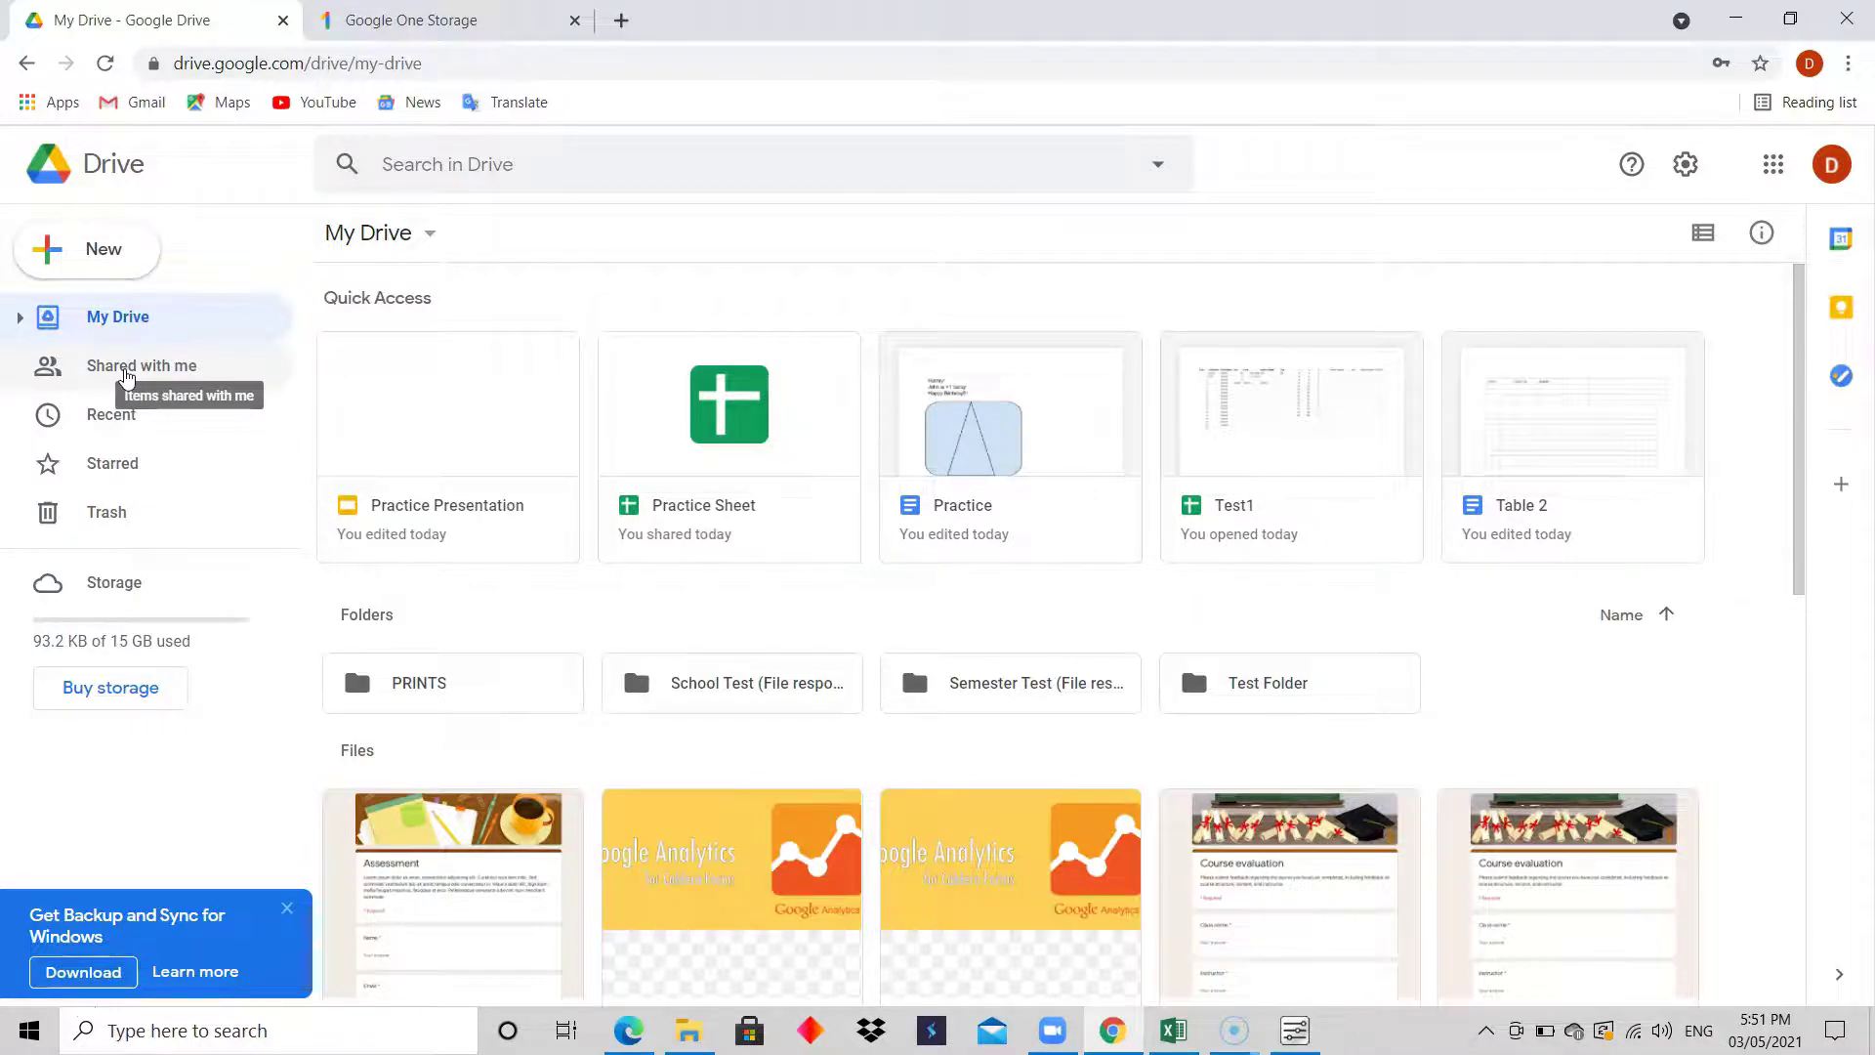
# - View the Shared with me, Recent, Starred and Trash sections in turn, and return to My Drive
pyautogui.click(125, 373)
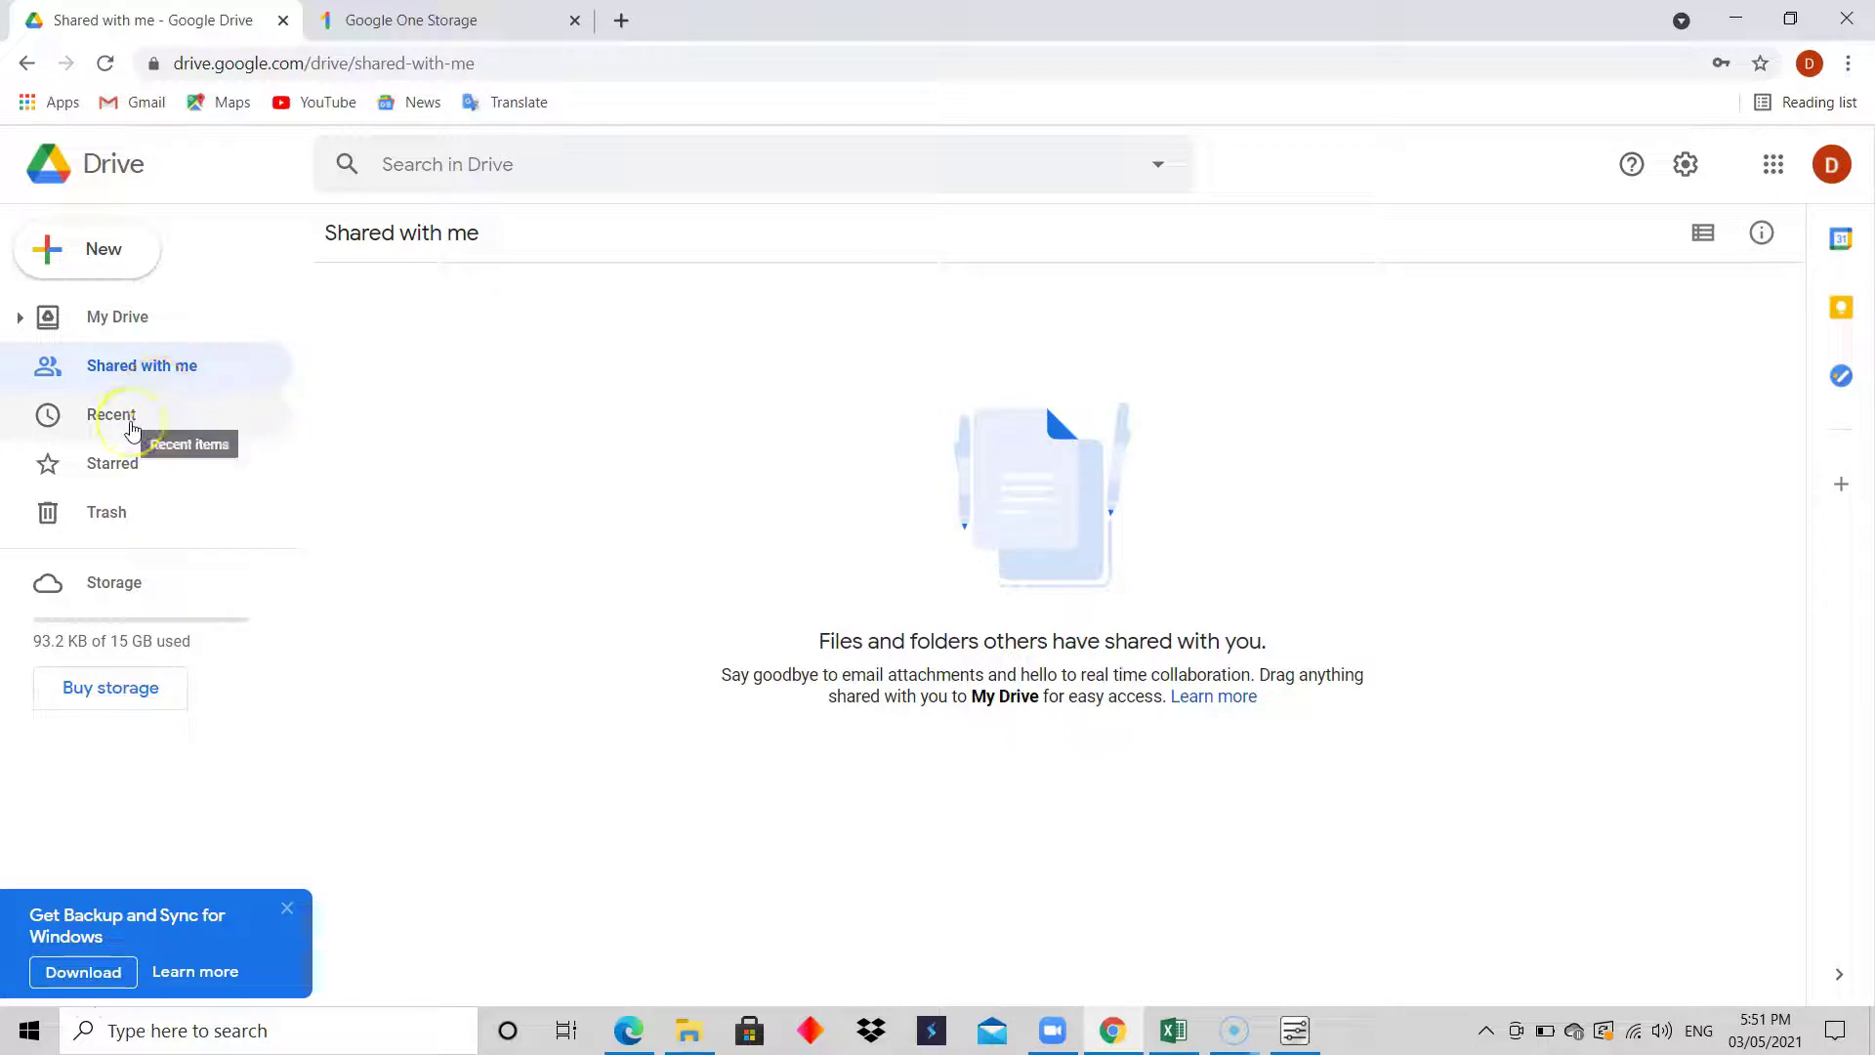
pyautogui.click(131, 420)
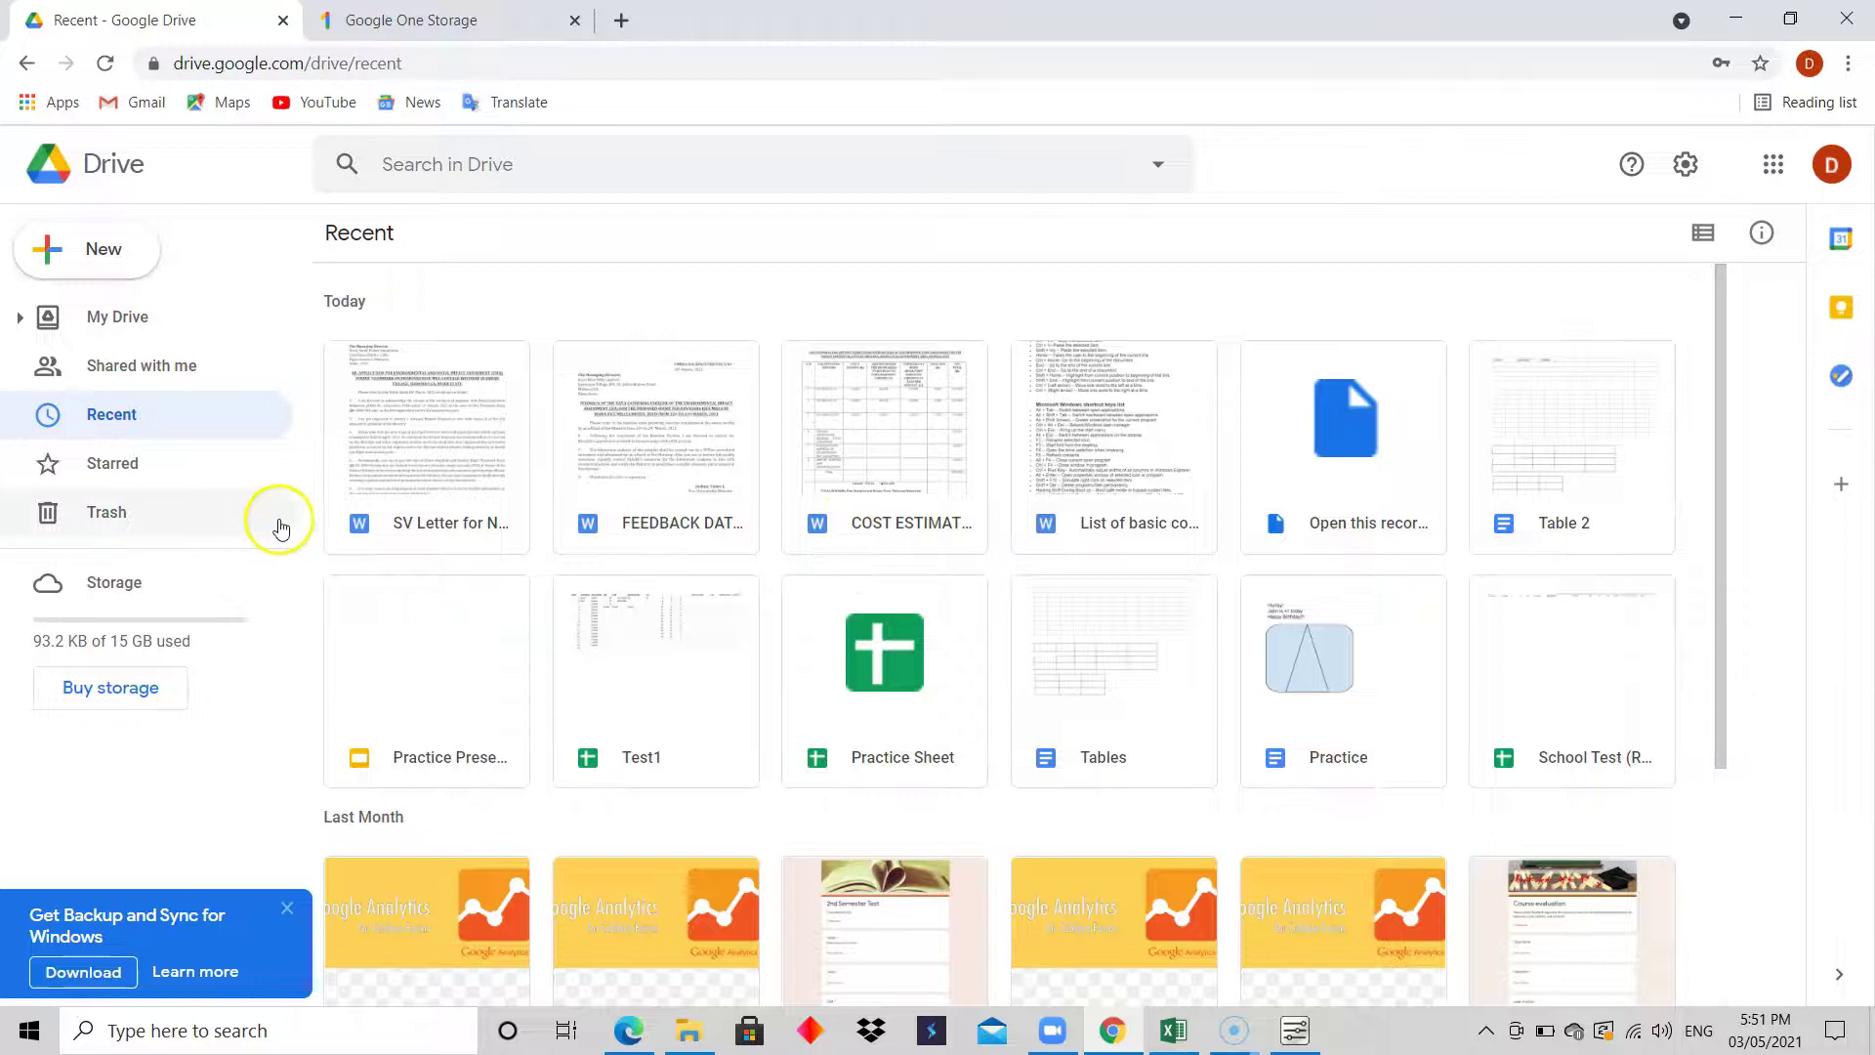
pyautogui.click(153, 474)
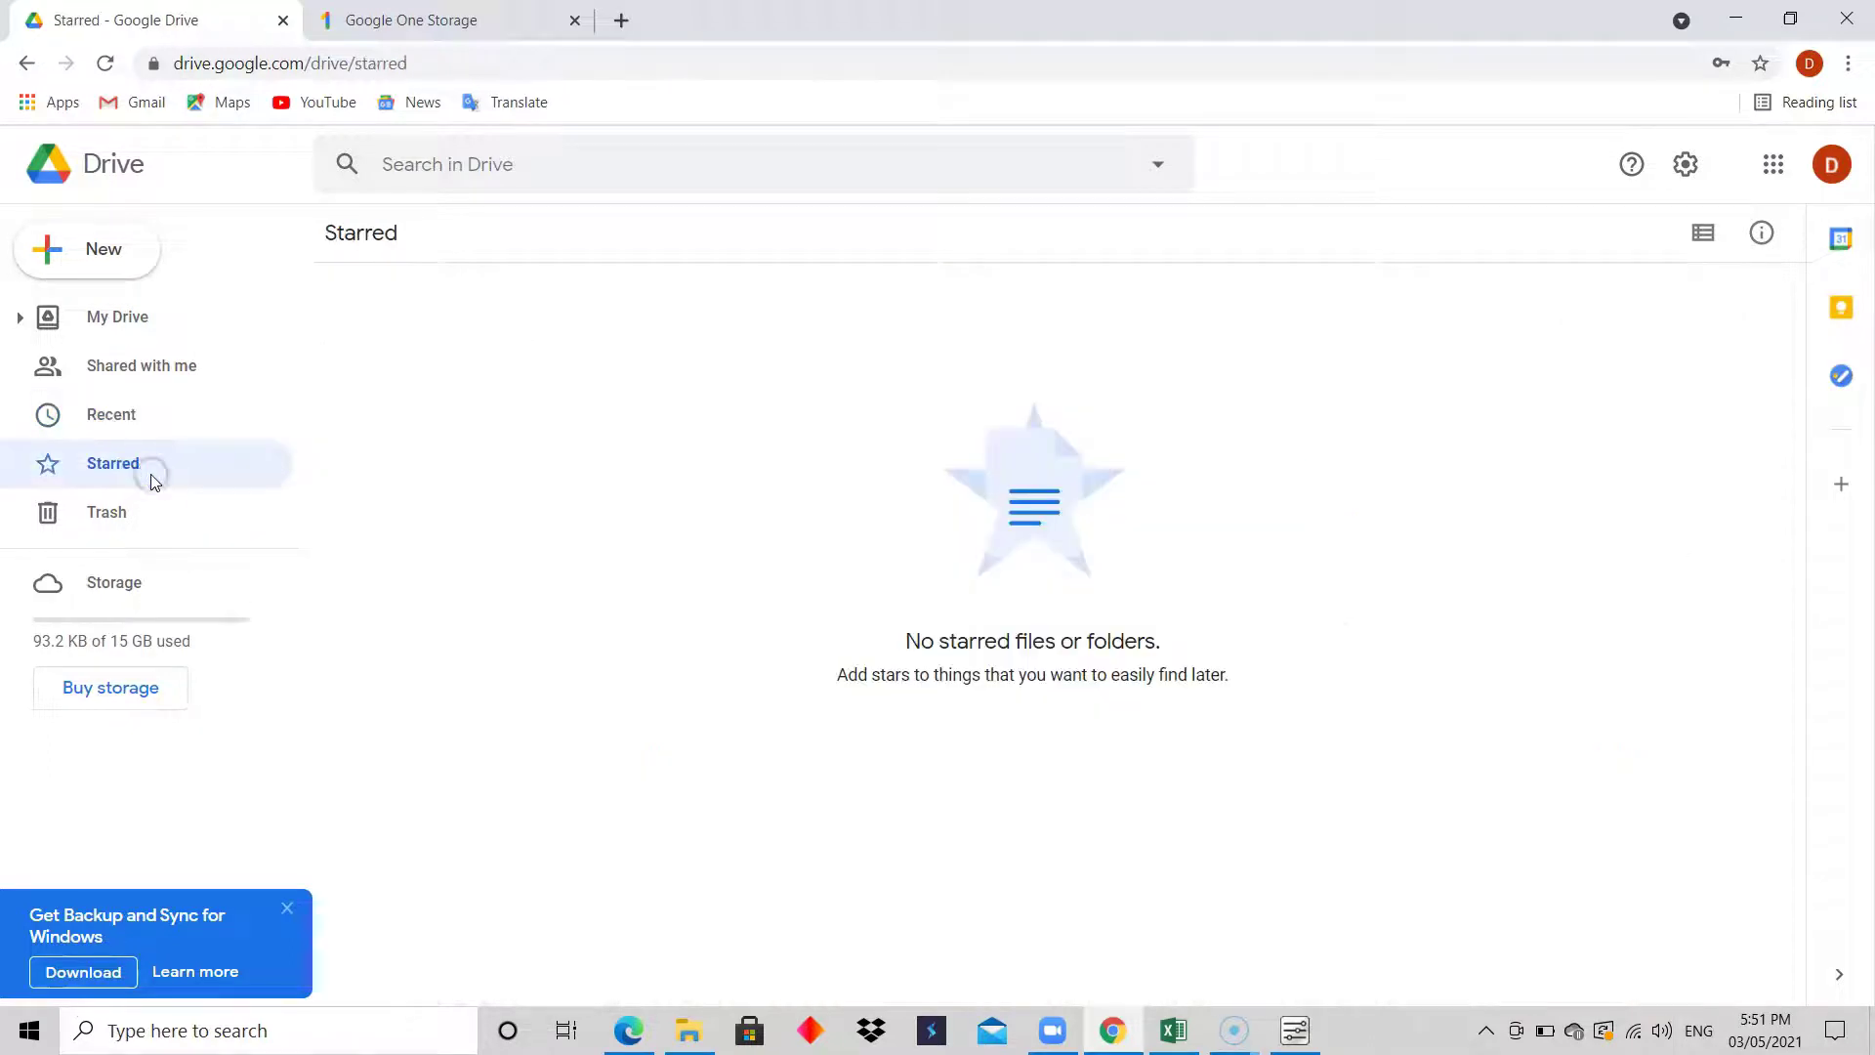
pyautogui.click(117, 527)
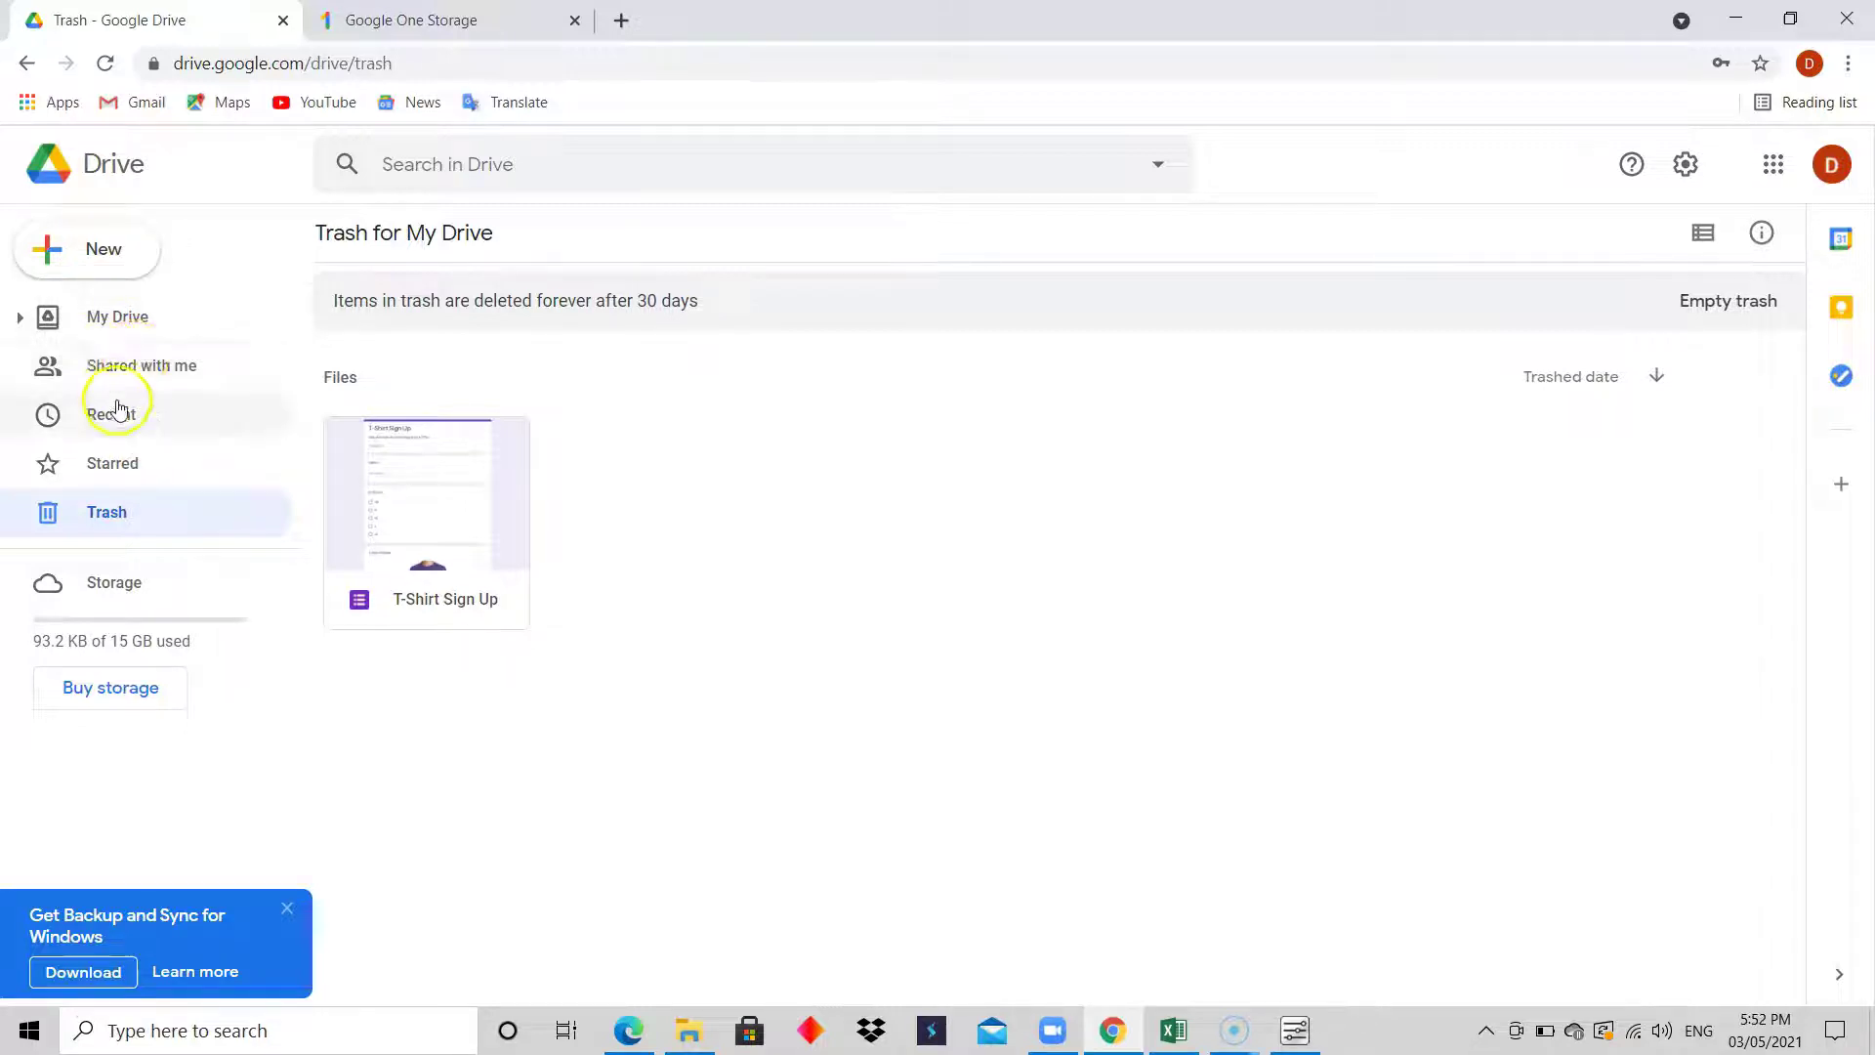
pyautogui.click(113, 315)
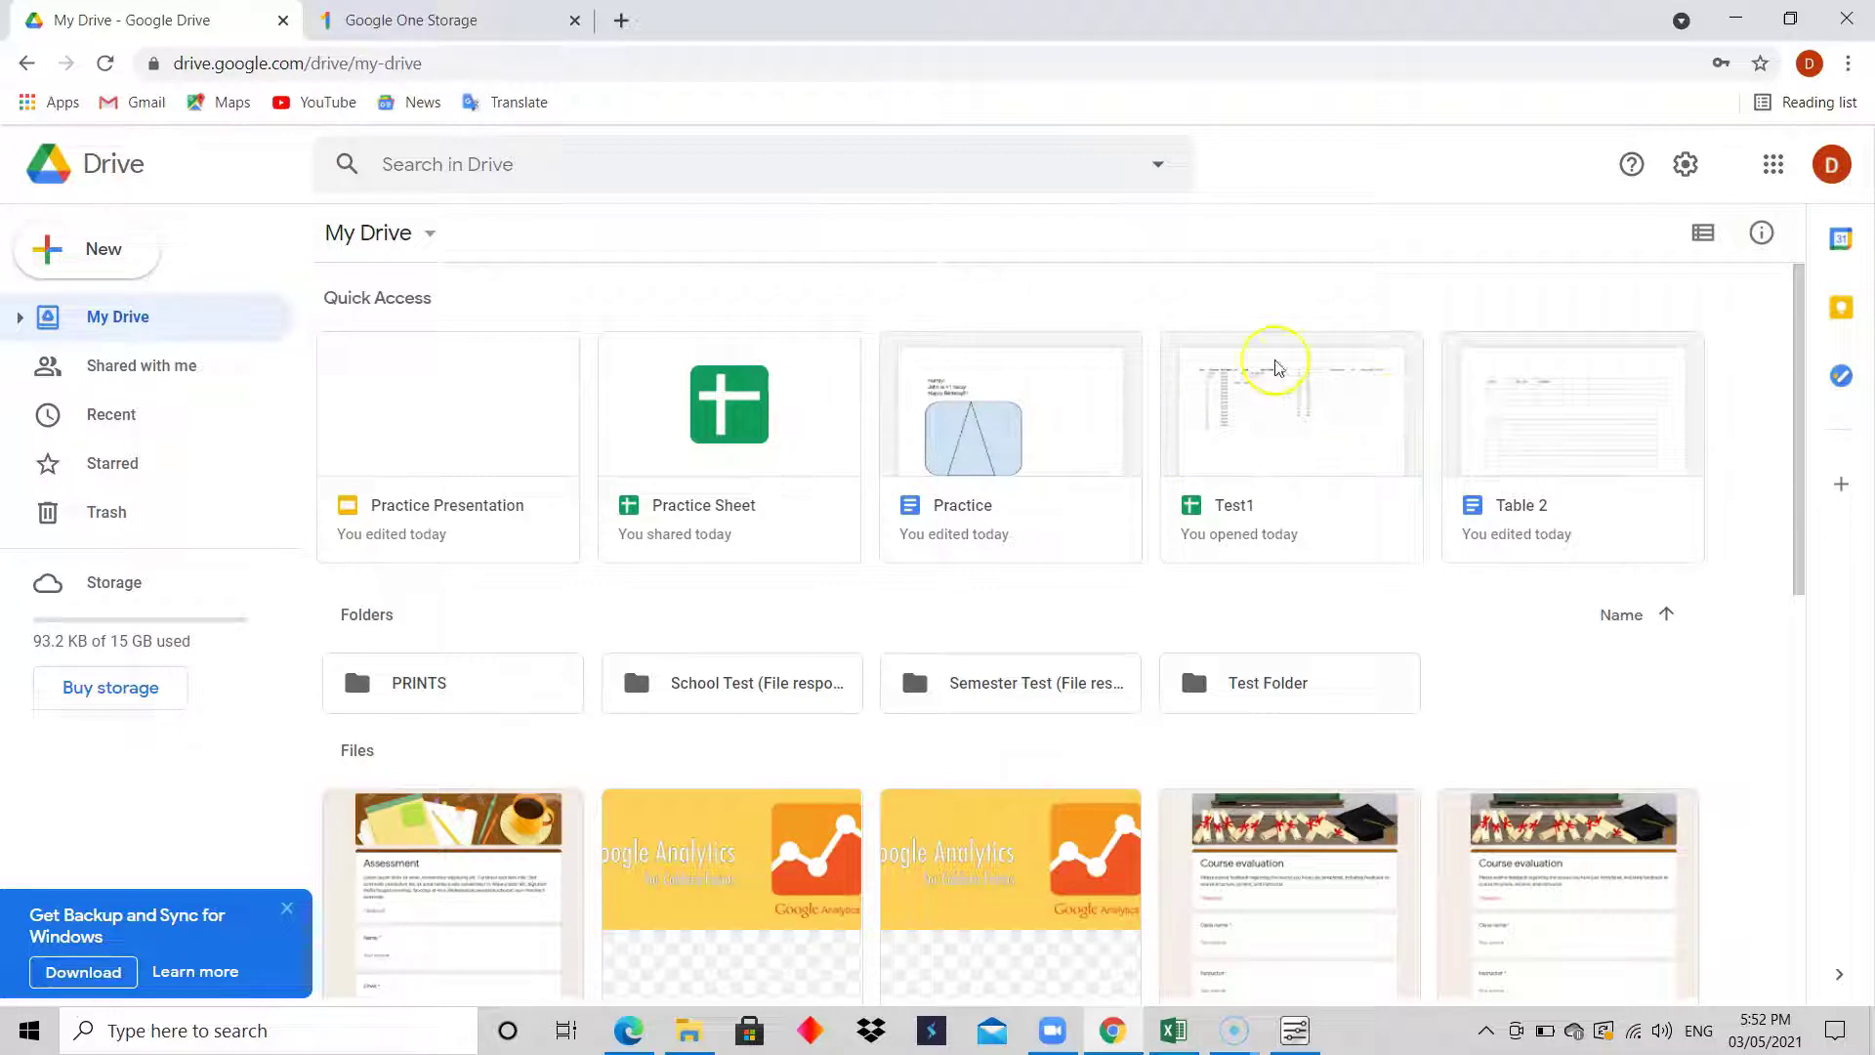
# - Compare the list layout of My Drive, with its owner, last modified and file size columns, with the grid layout, ending in grid layout
pyautogui.click(1700, 246)
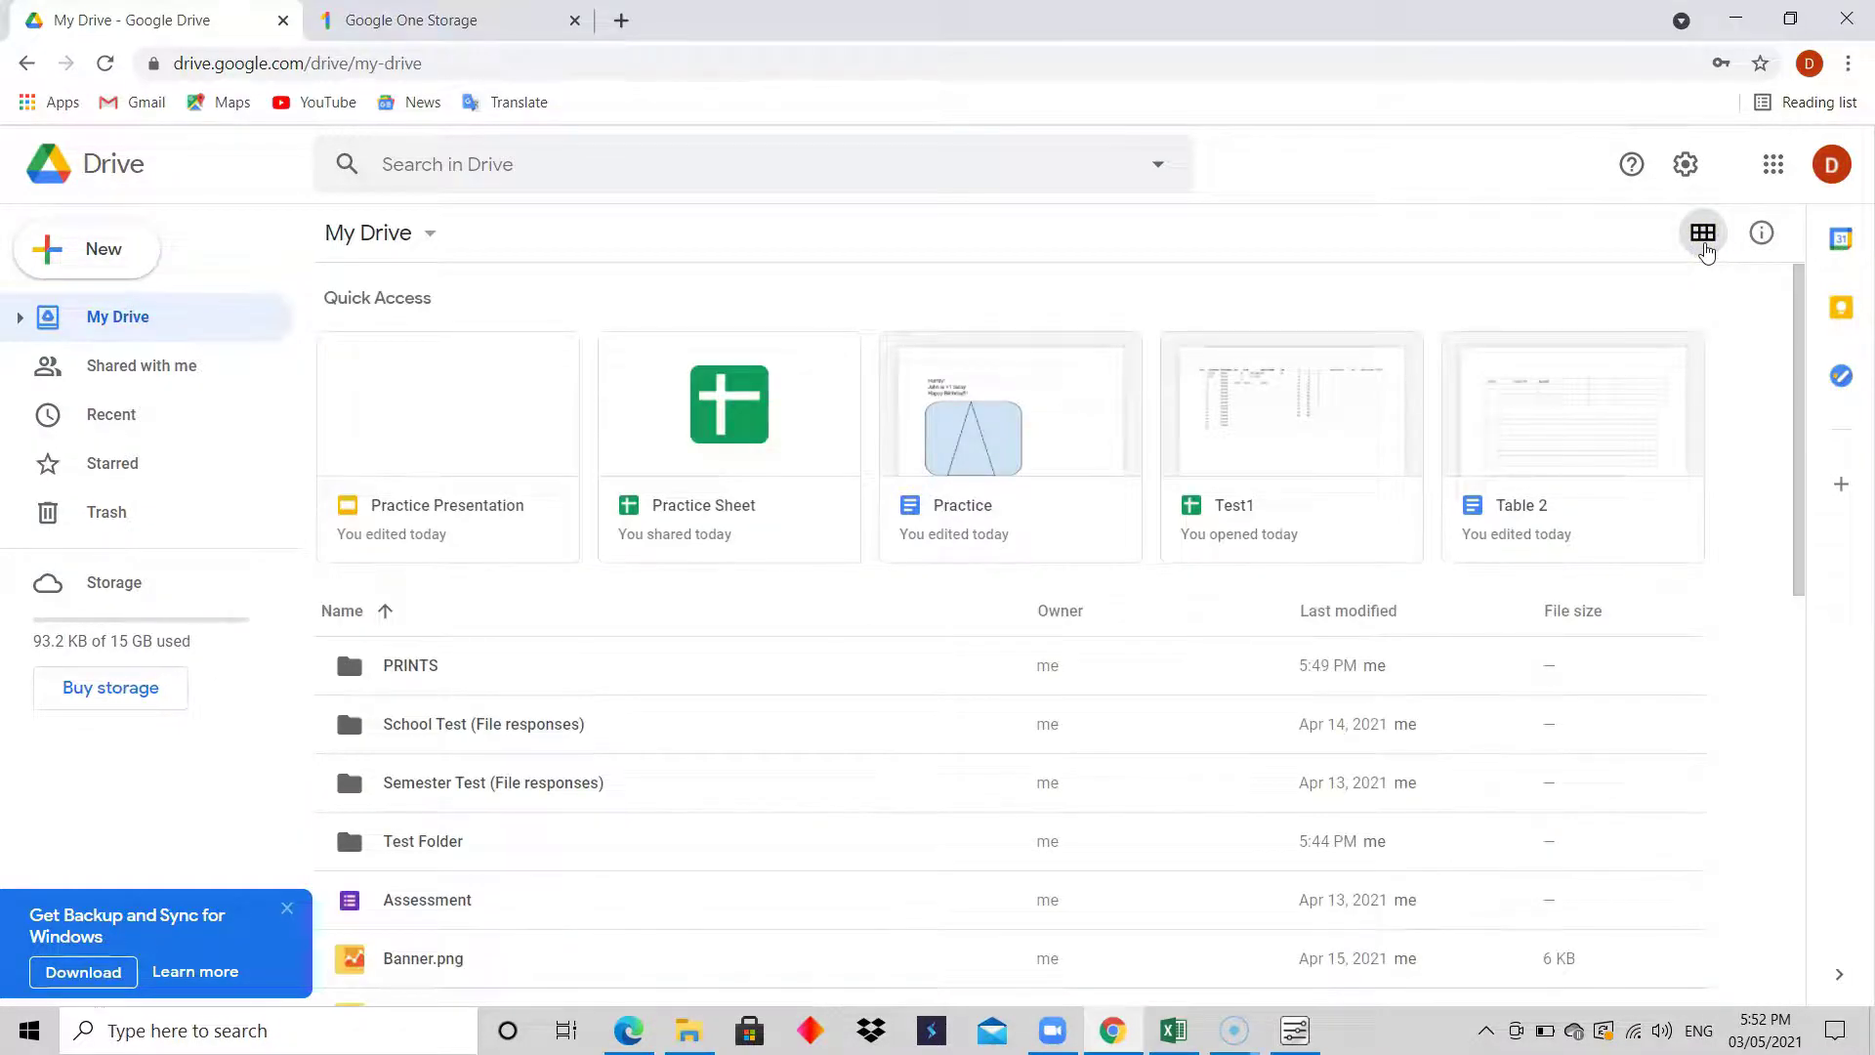
pyautogui.moveTo(1800, 313); pyautogui.dragTo(1800, 376)
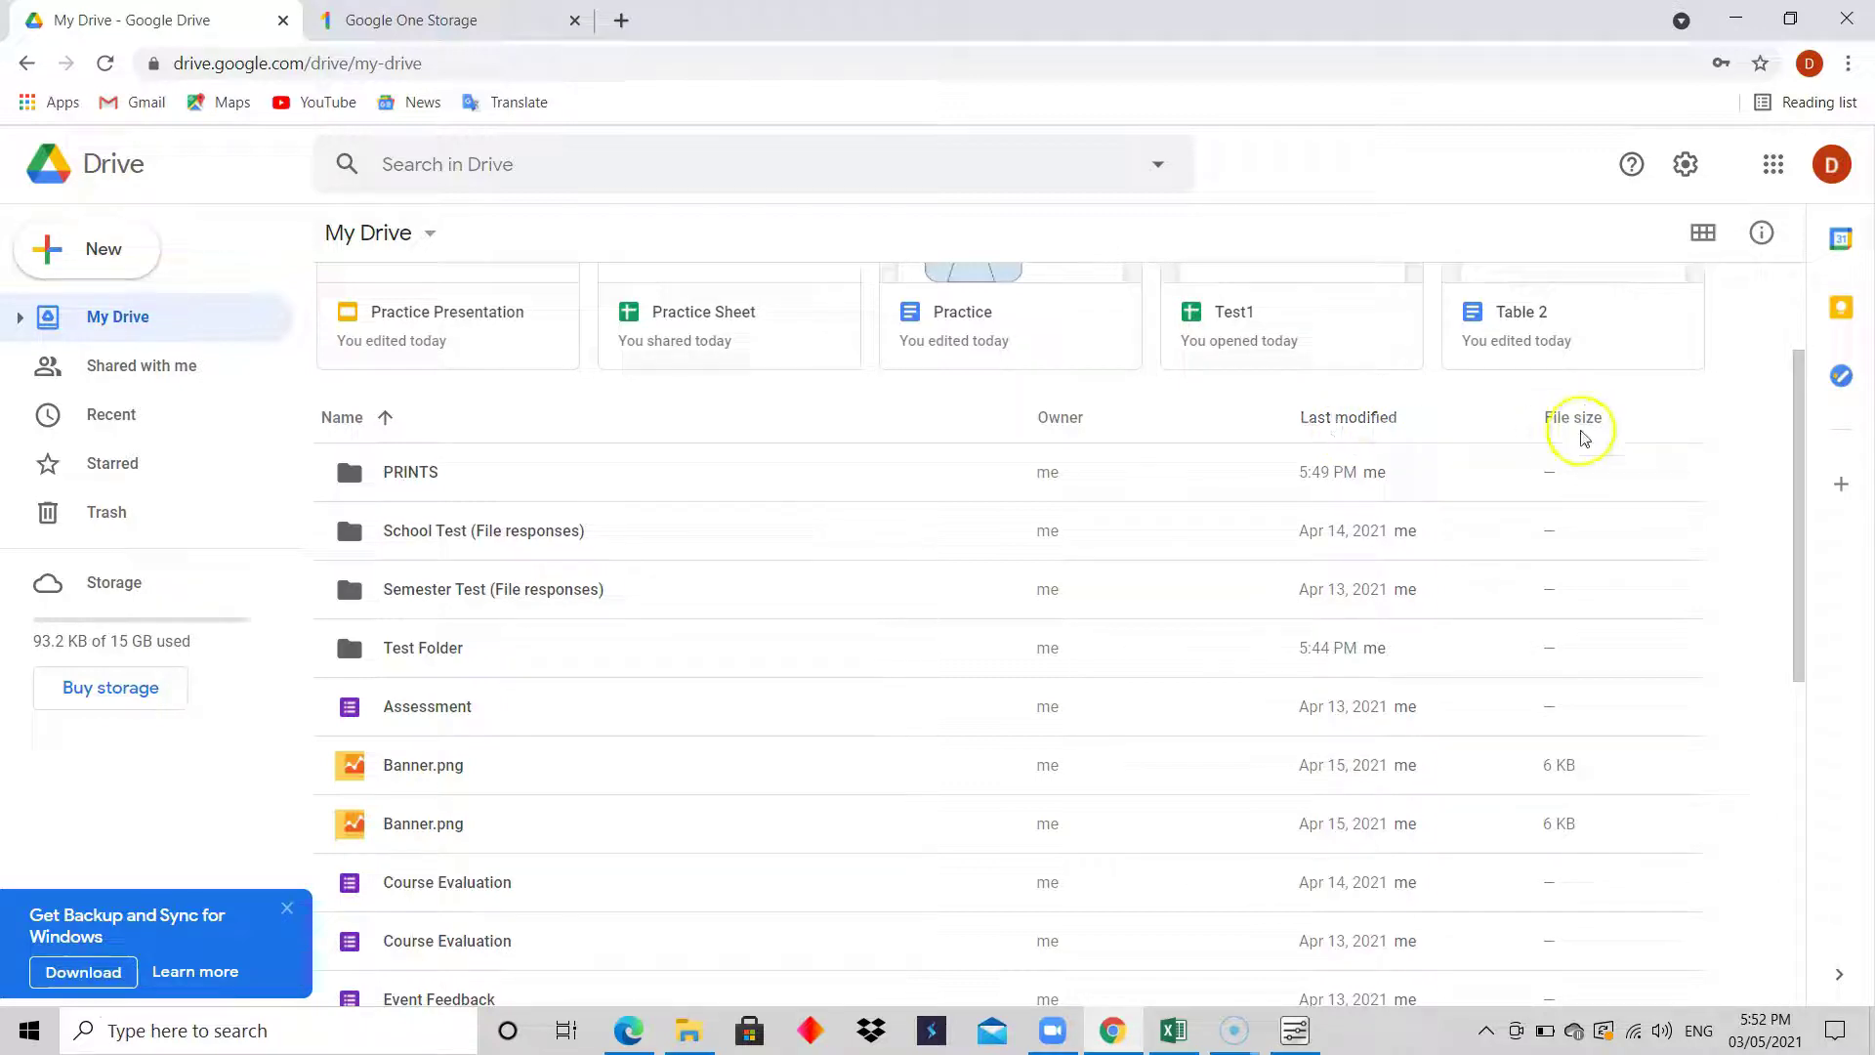
pyautogui.moveTo(1800, 488); pyautogui.dragTo(1753, 389)
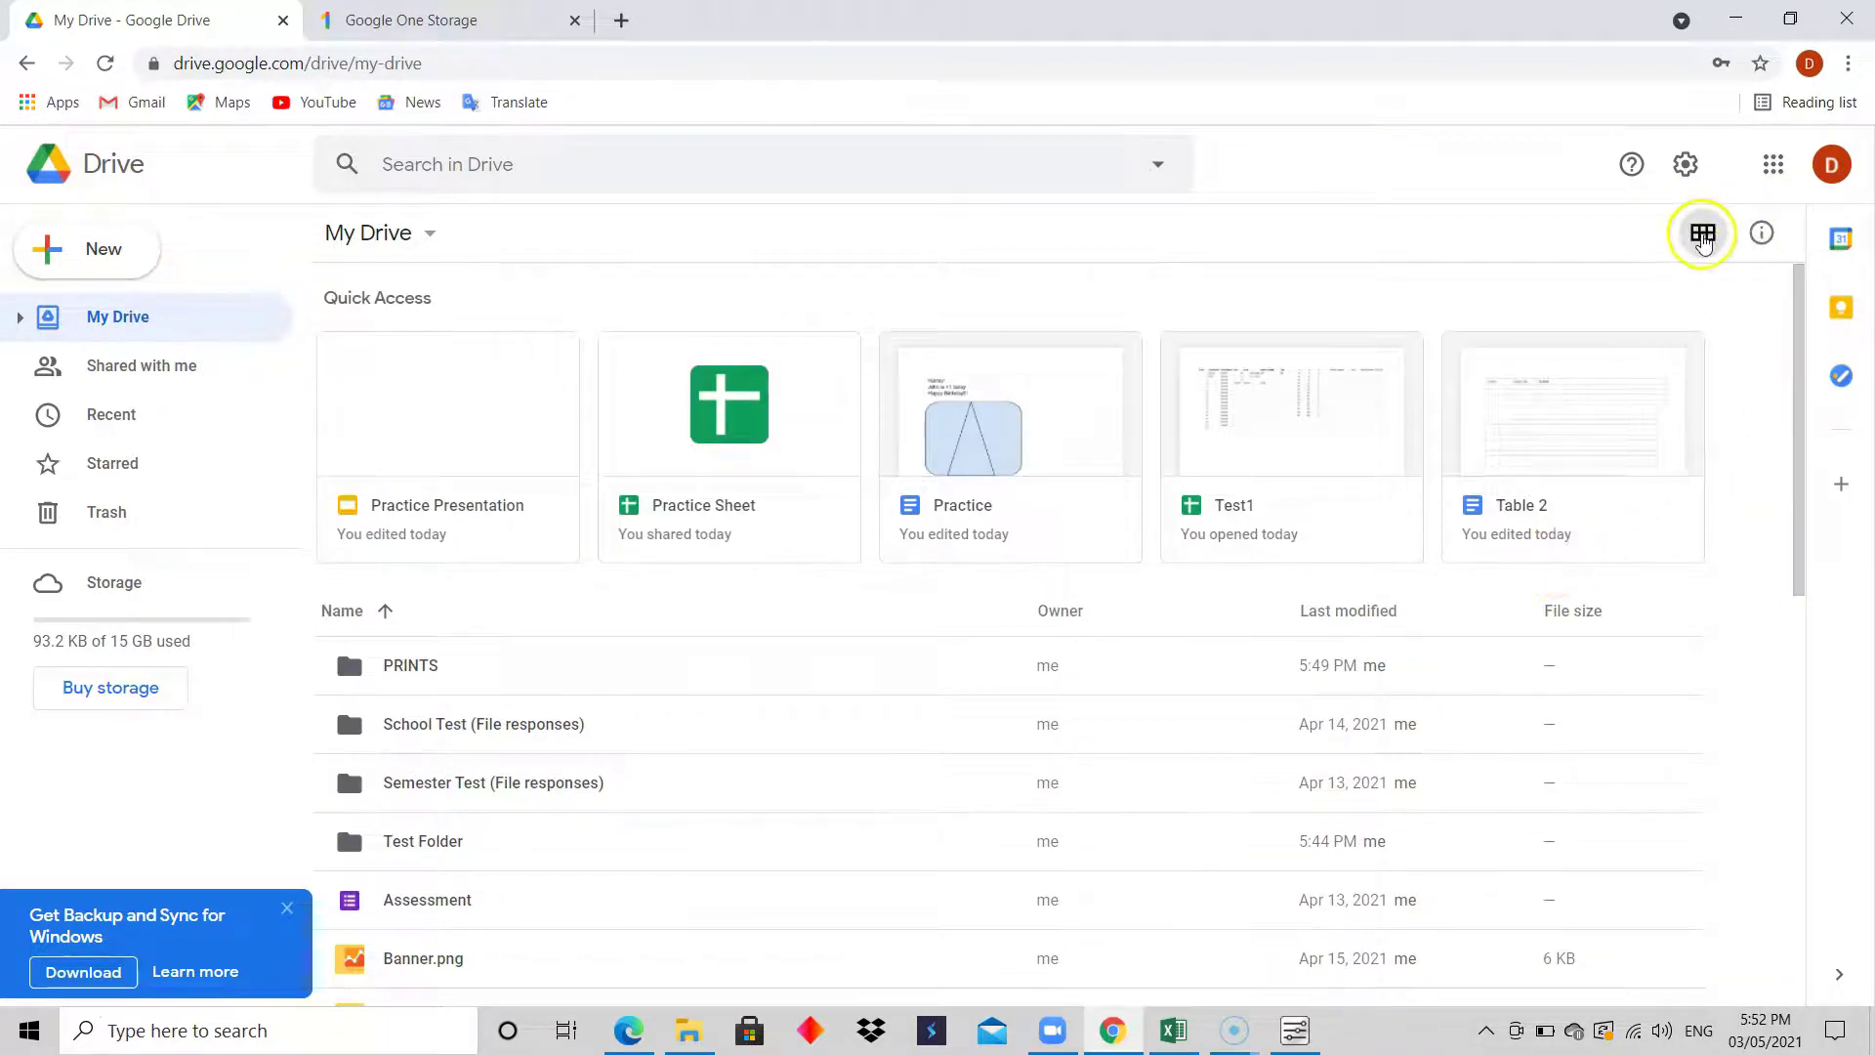
pyautogui.click(1703, 234)
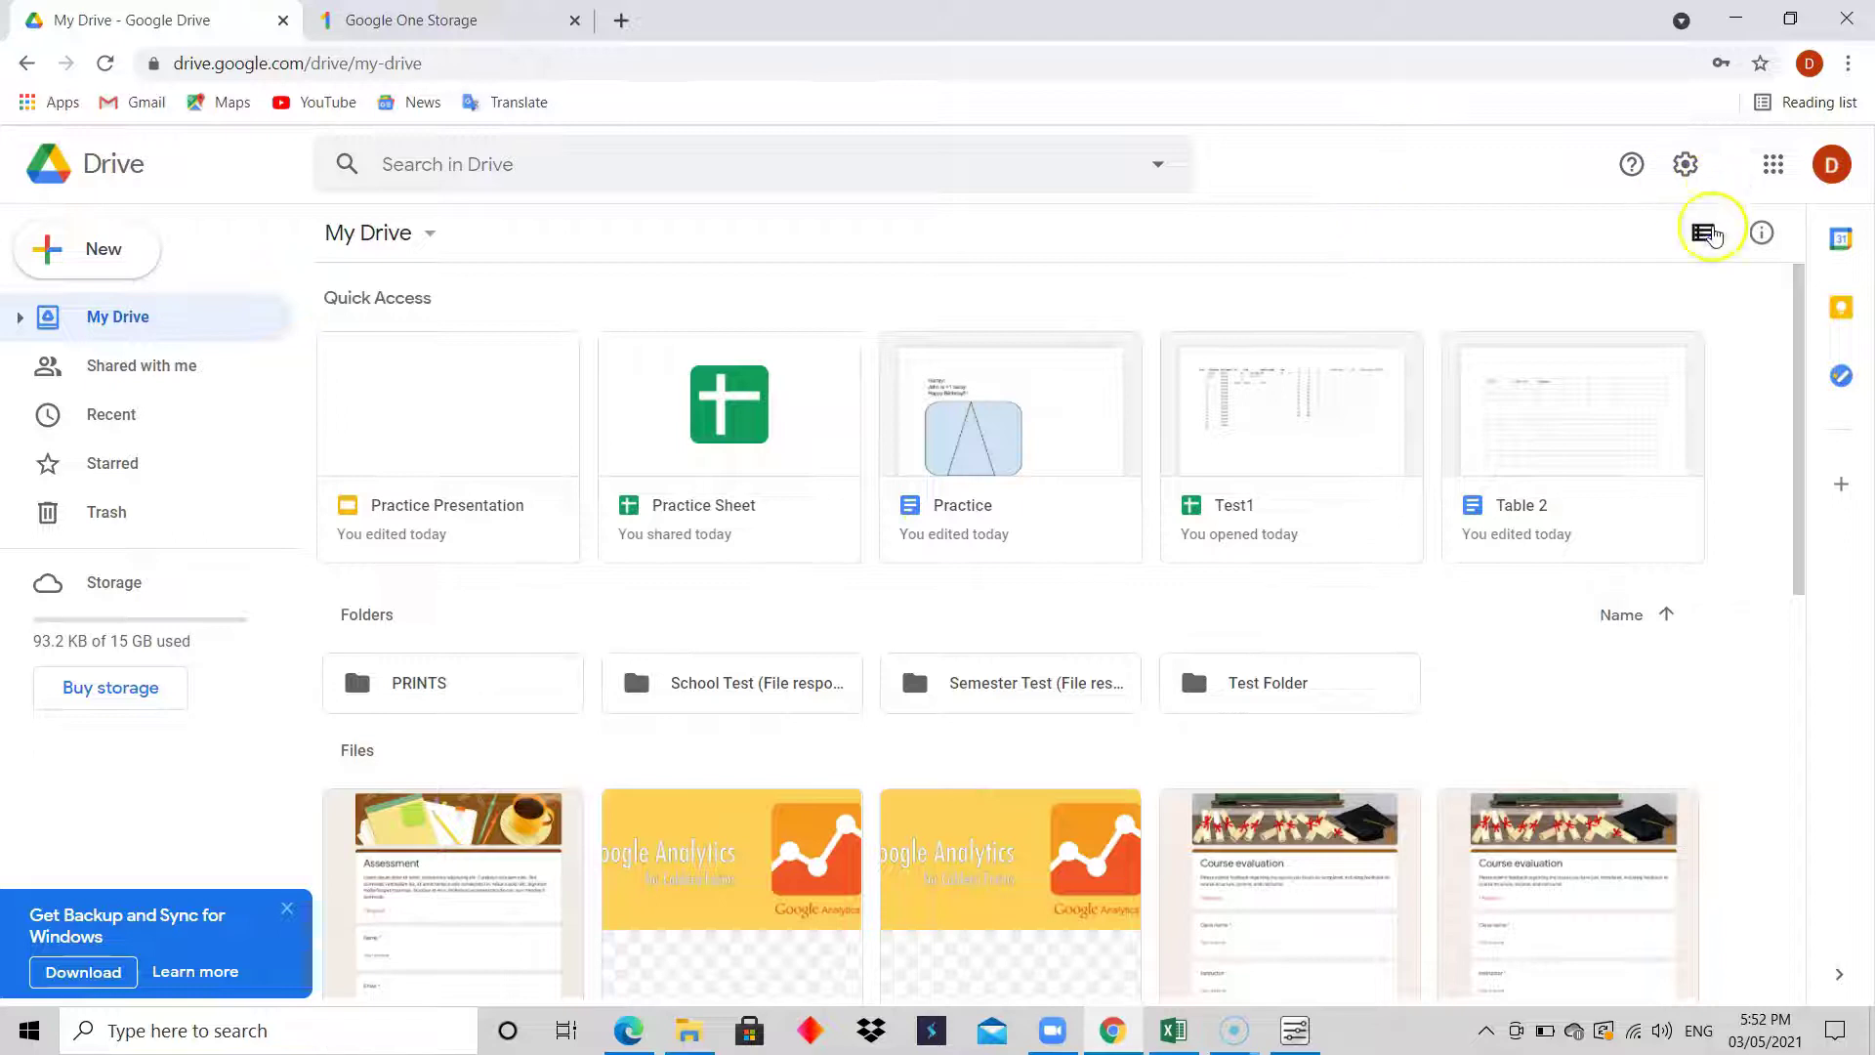
pyautogui.click(1703, 235)
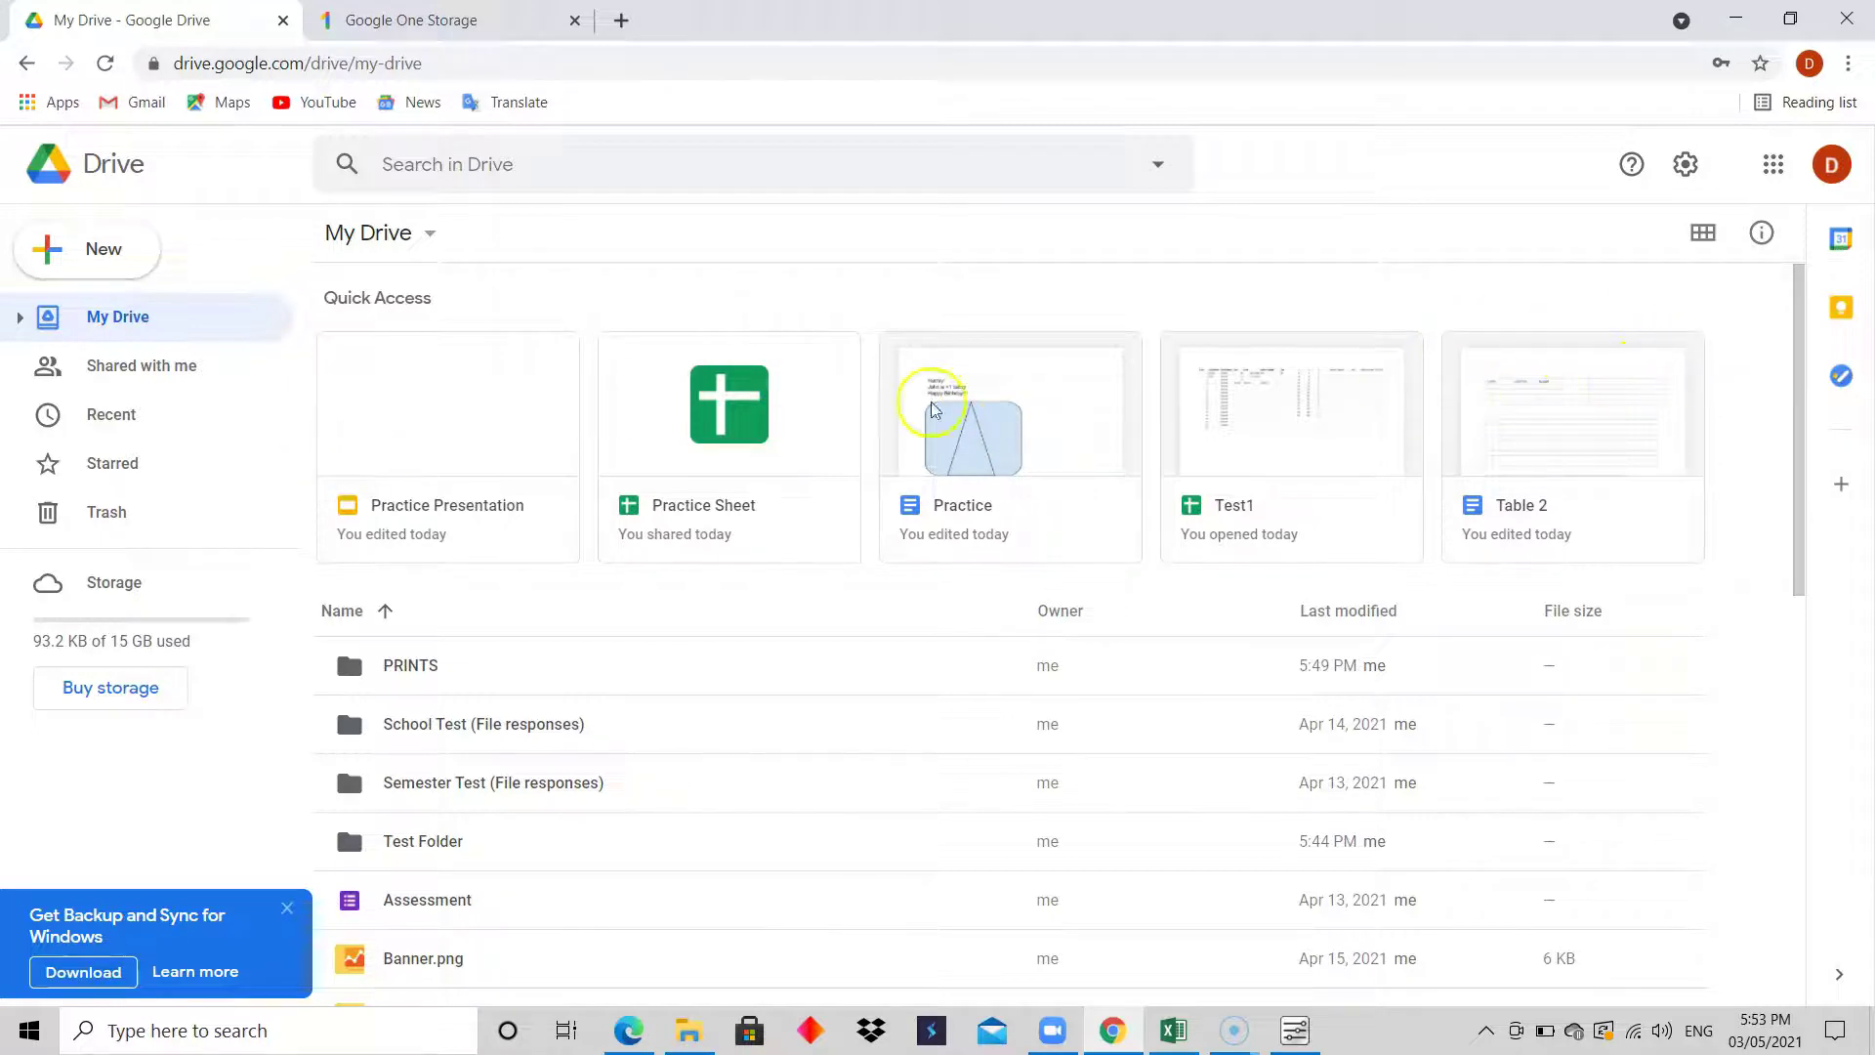
pyautogui.click(1701, 237)
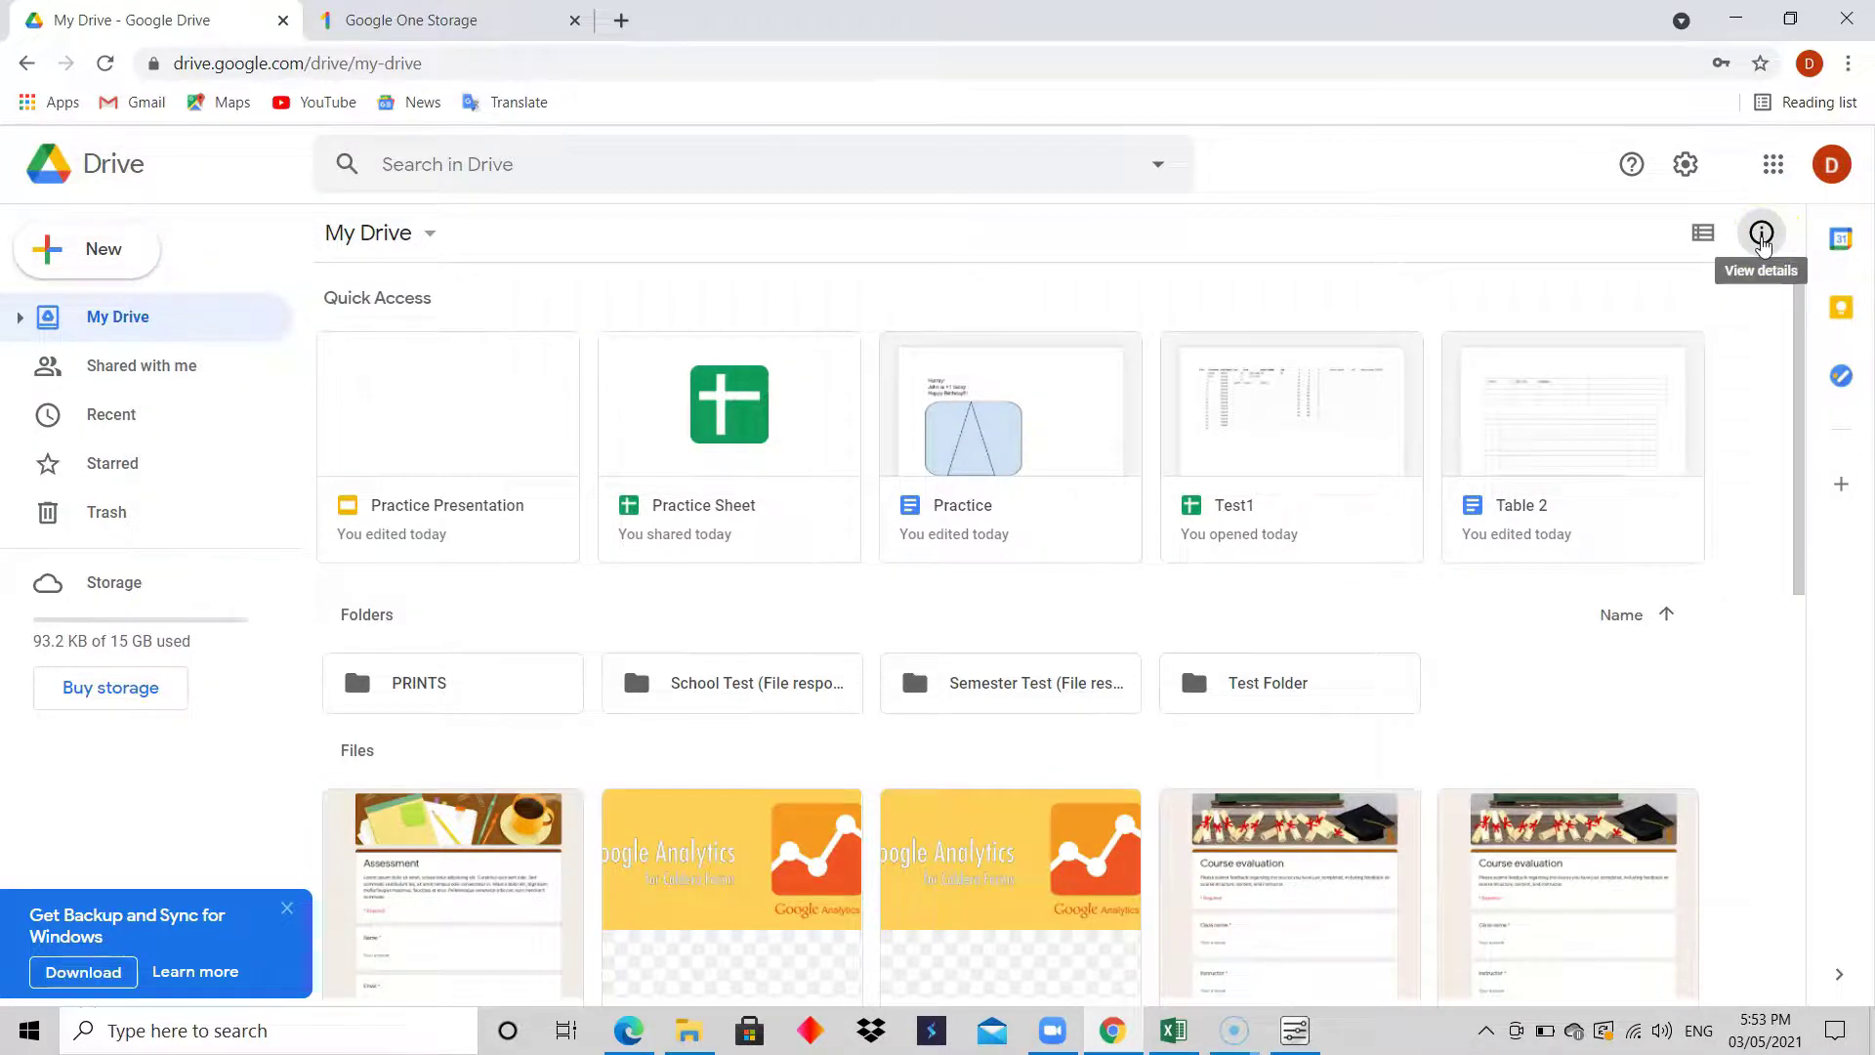
# - Examine the details and activity history of My Drive, selecting Practice Sheet along the way, and close the information view
pyautogui.click(1762, 238)
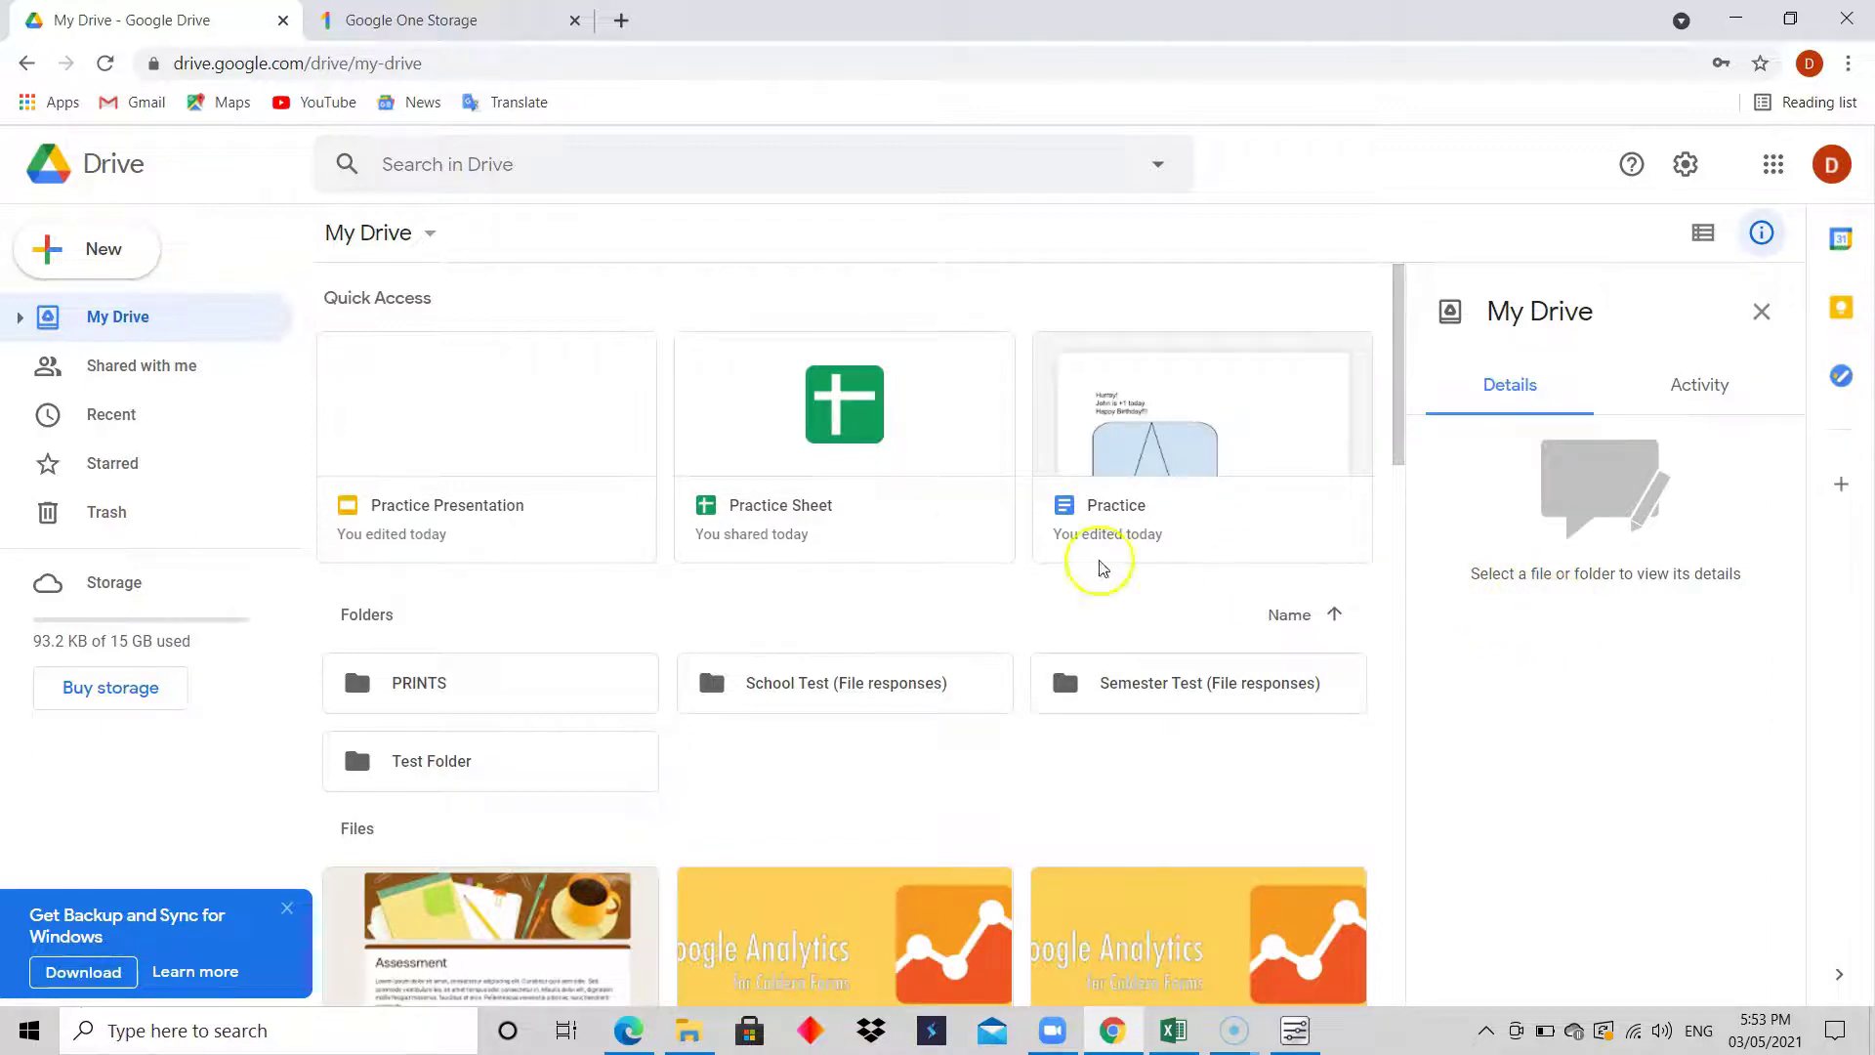
pyautogui.click(1682, 388)
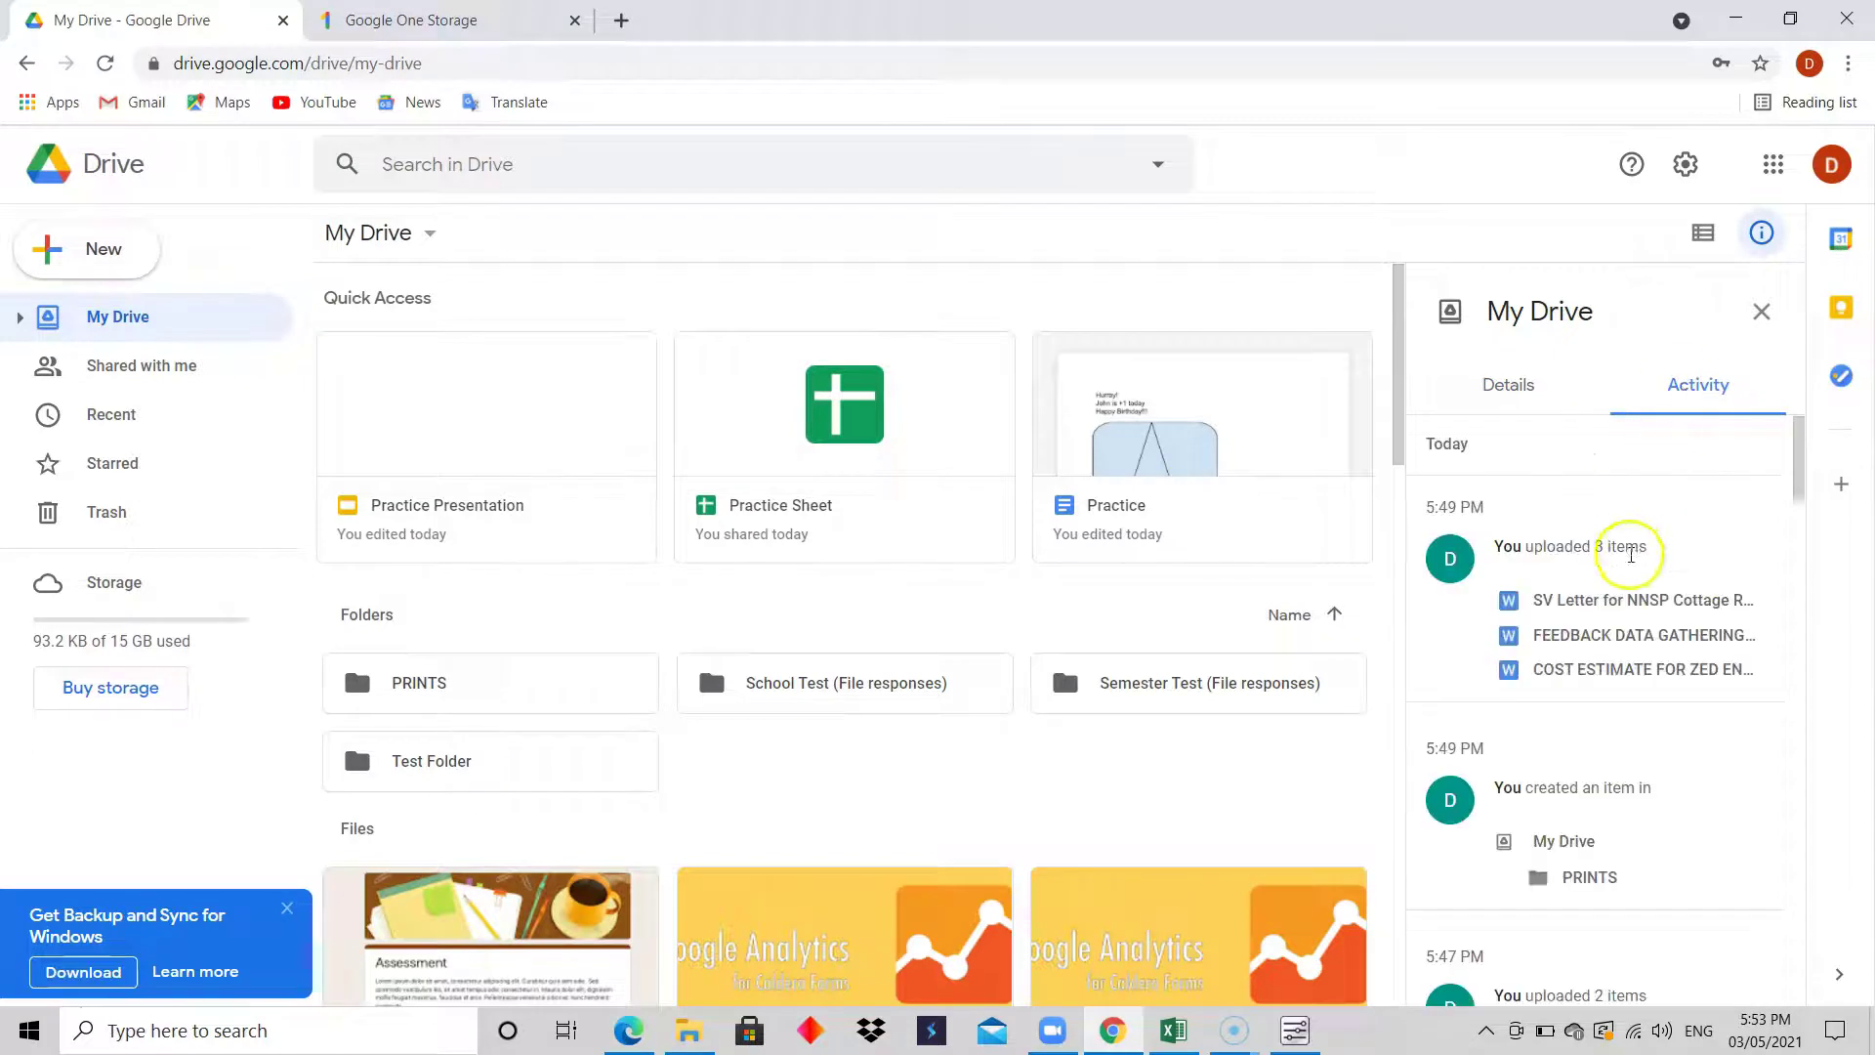
pyautogui.moveTo(1798, 494); pyautogui.dragTo(1791, 712)
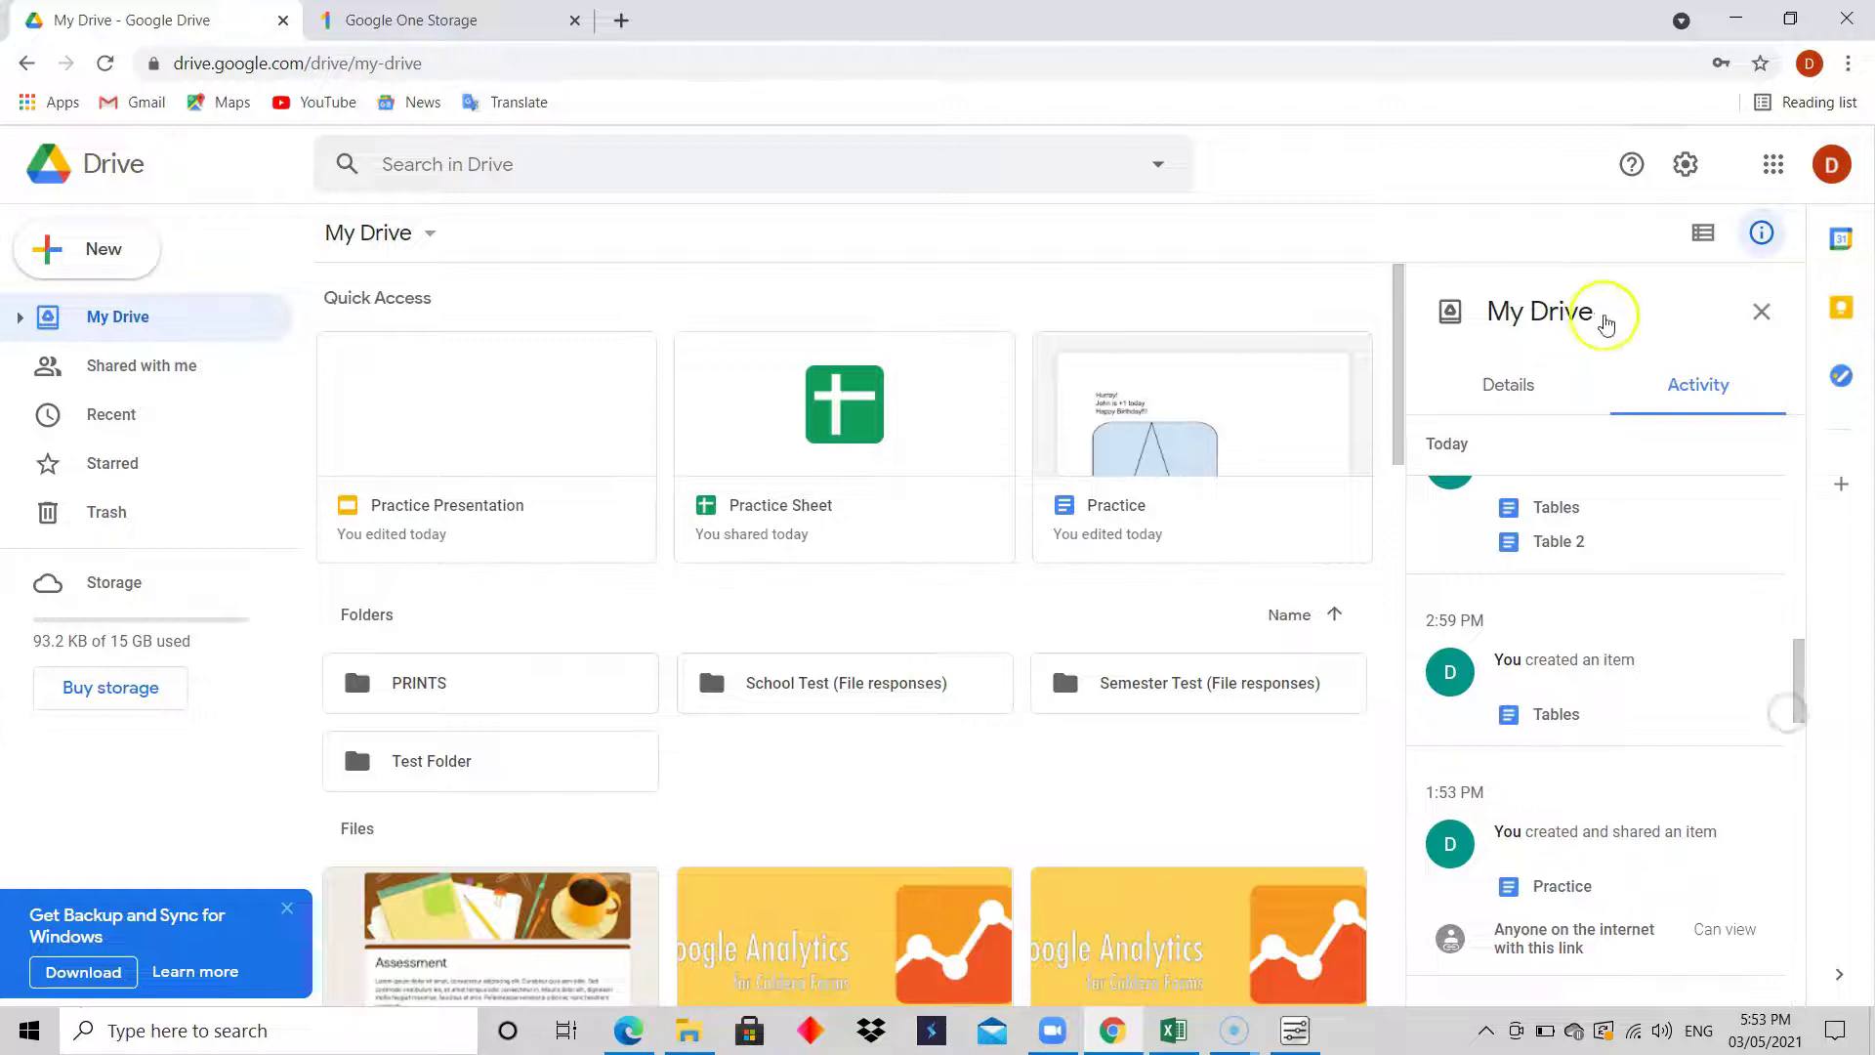
pyautogui.click(1509, 387)
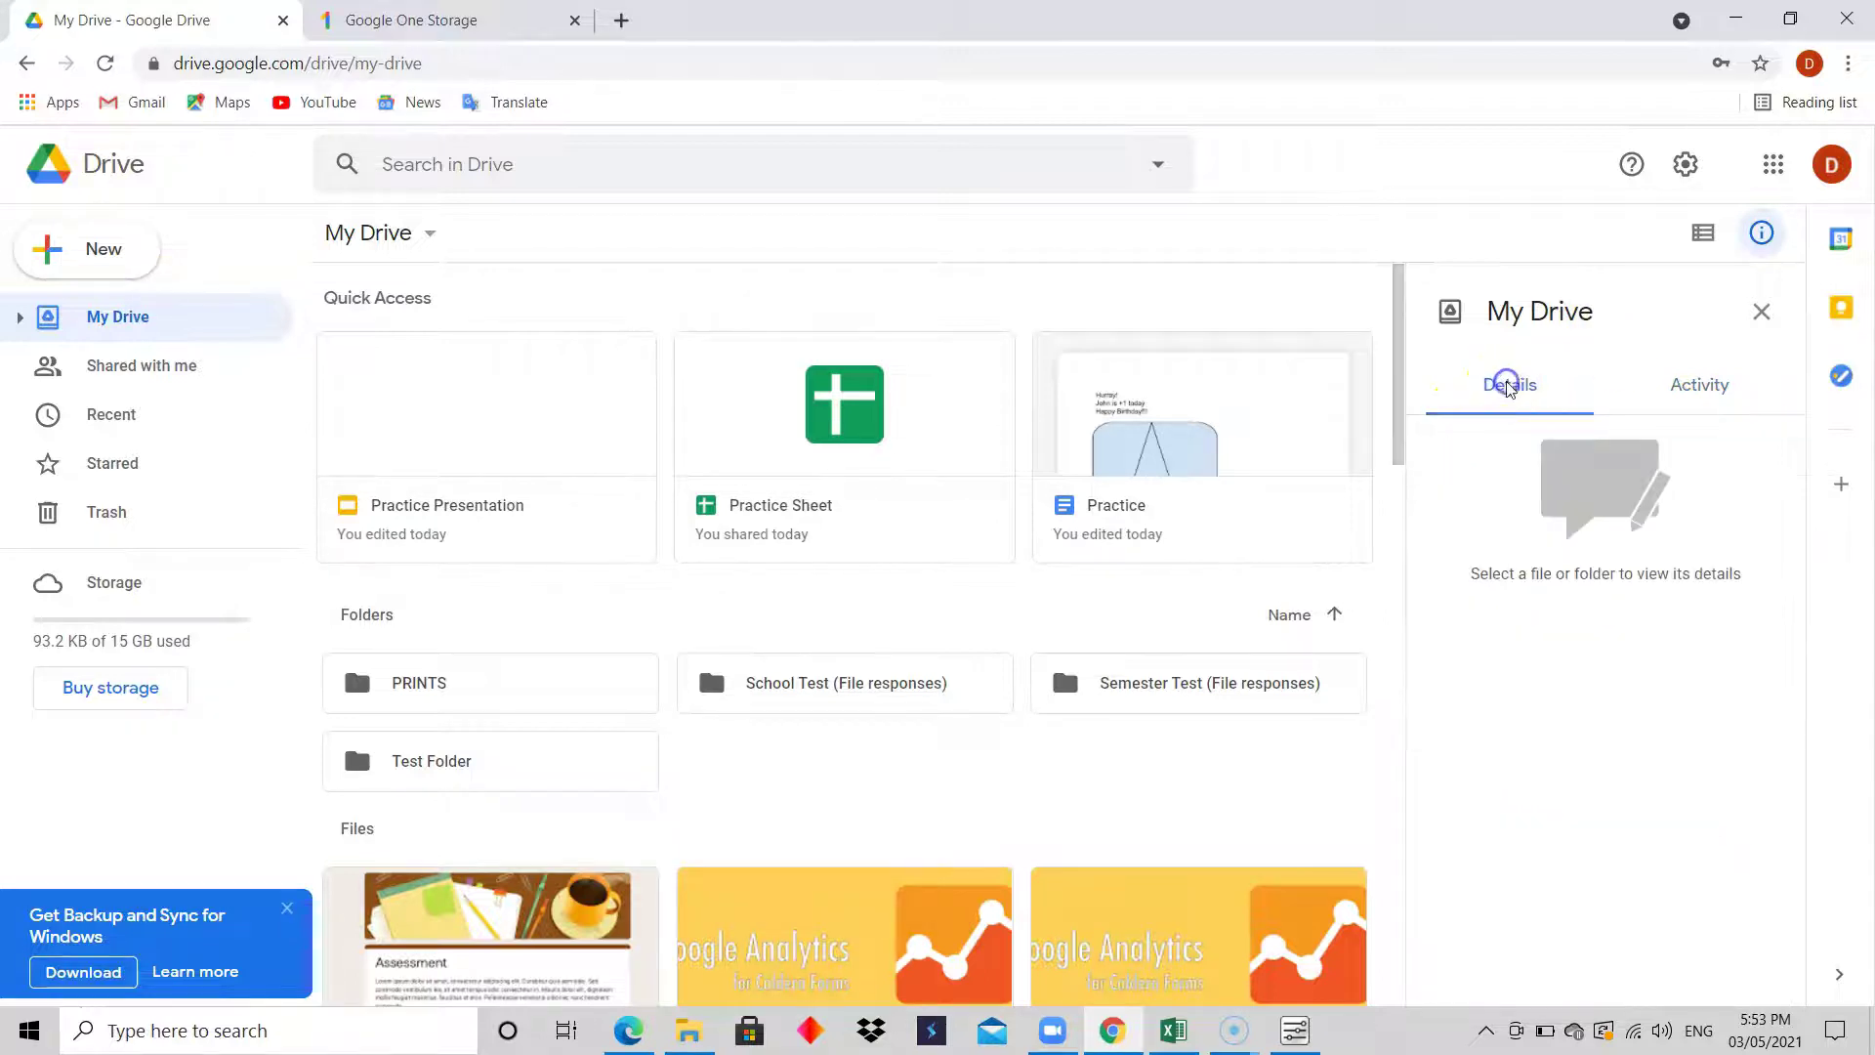
pyautogui.click(1701, 365)
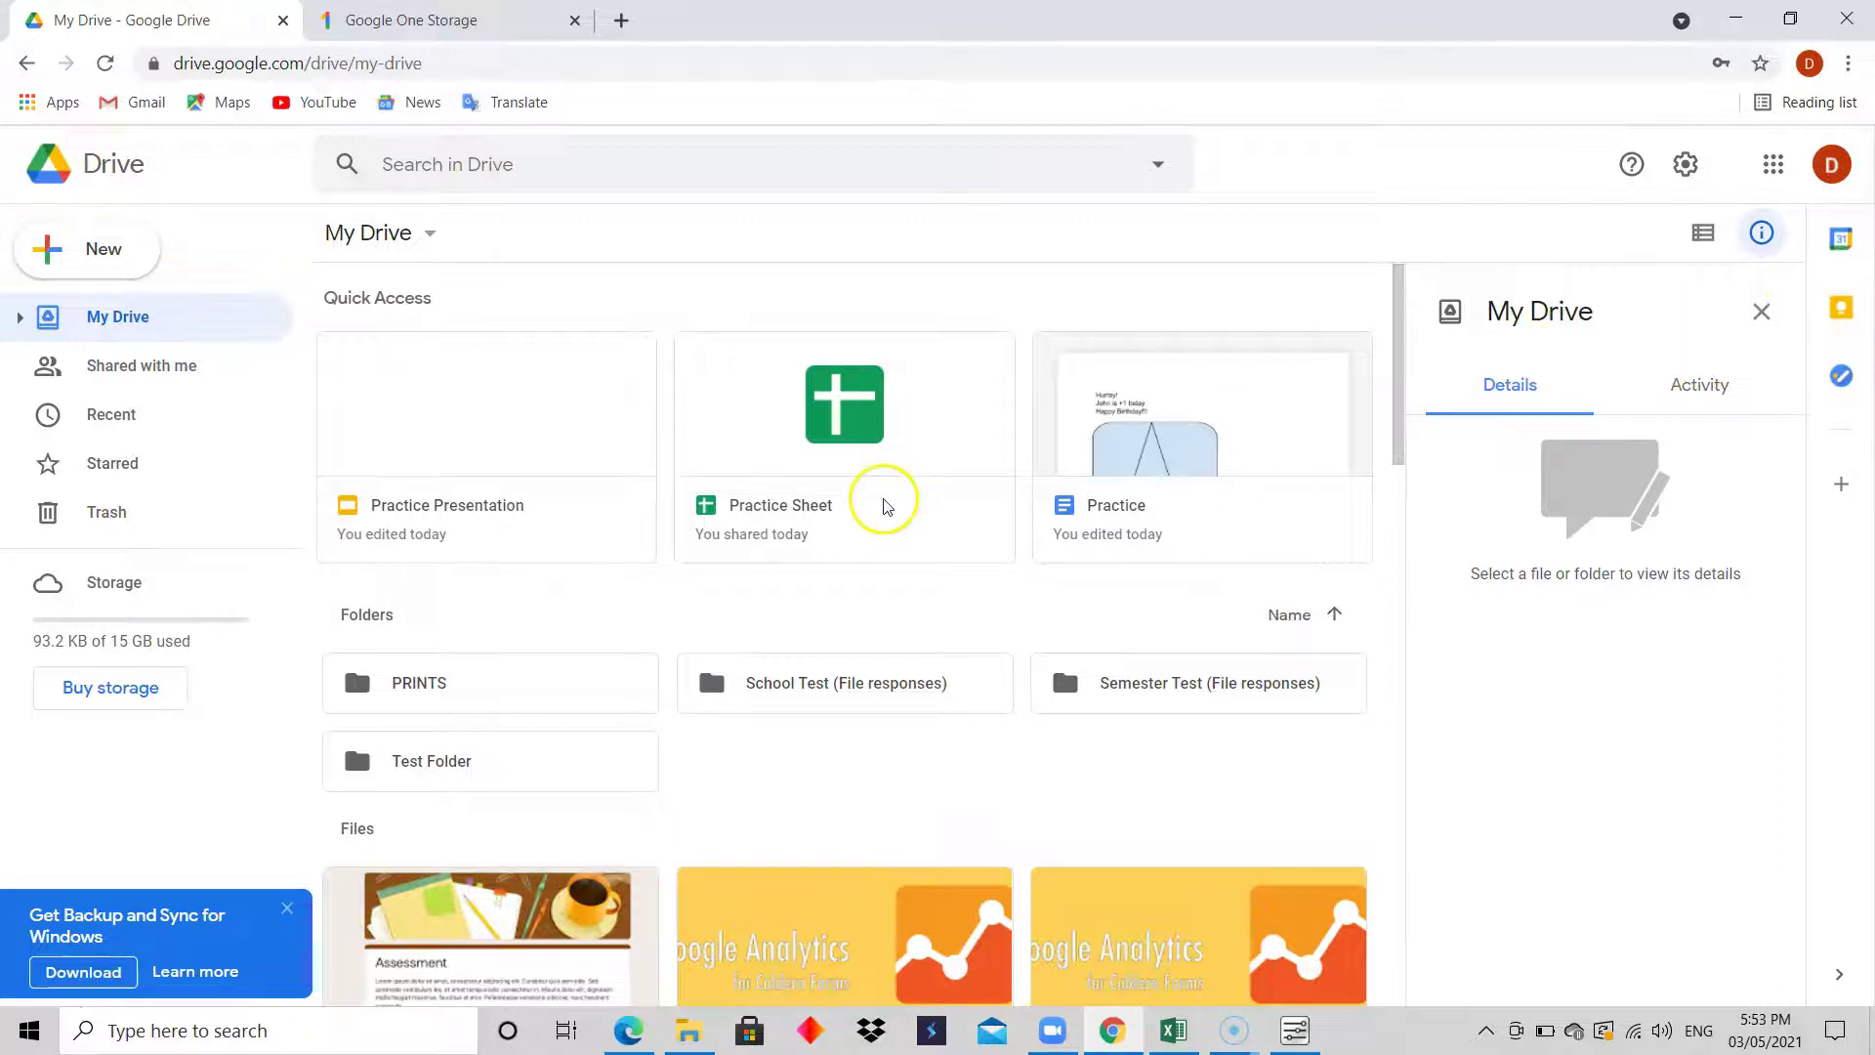
pyautogui.click(832, 434)
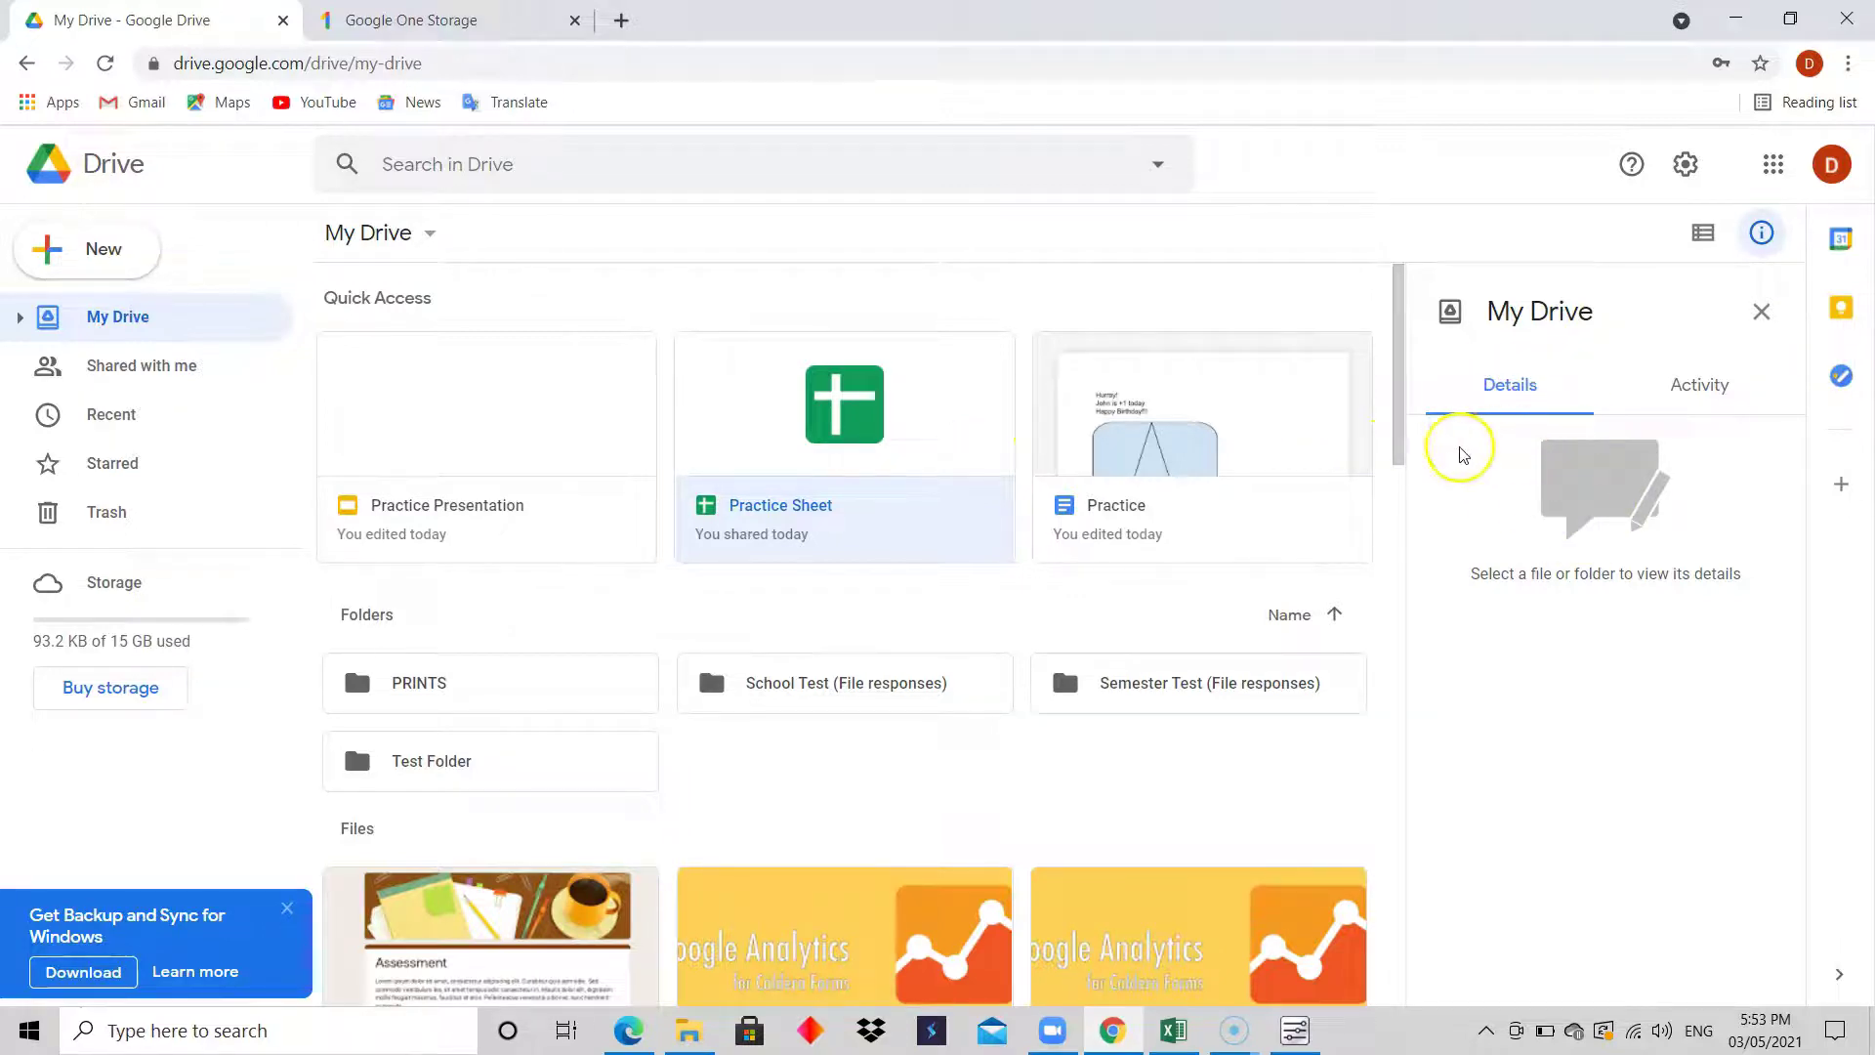
pyautogui.click(1700, 388)
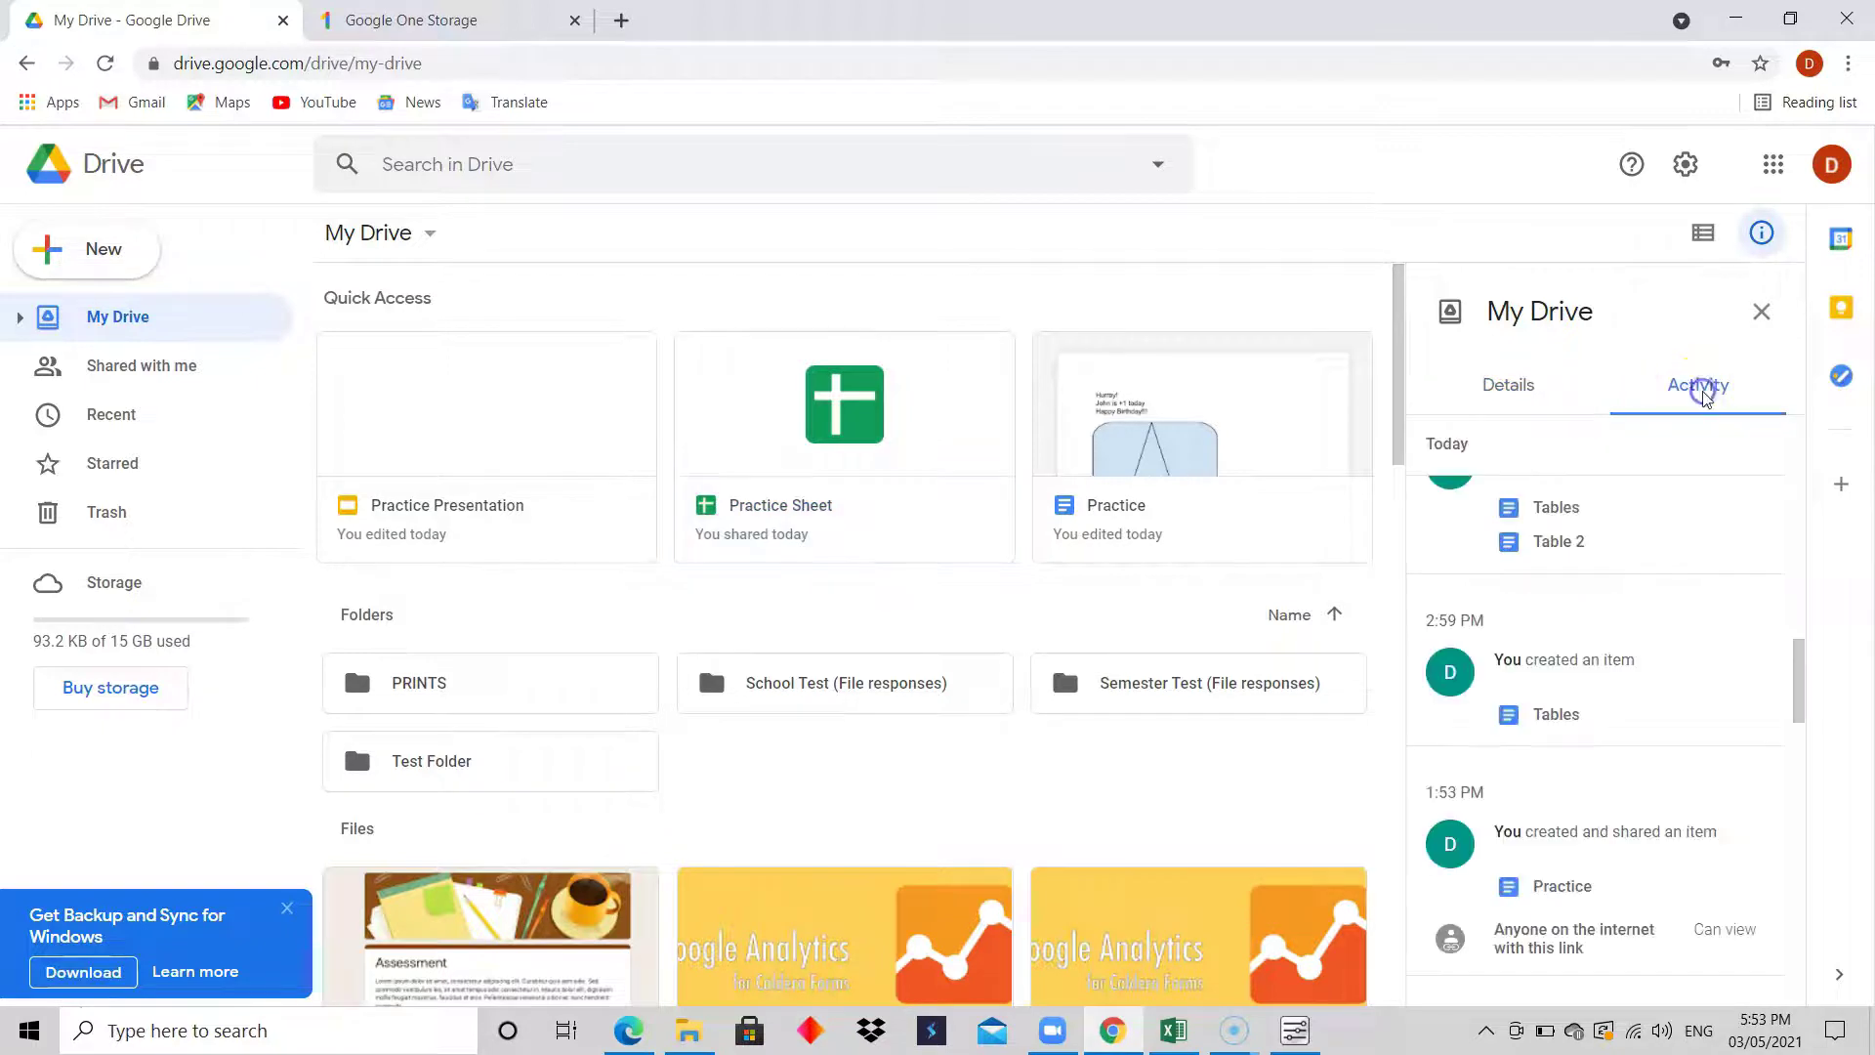
pyautogui.click(1509, 385)
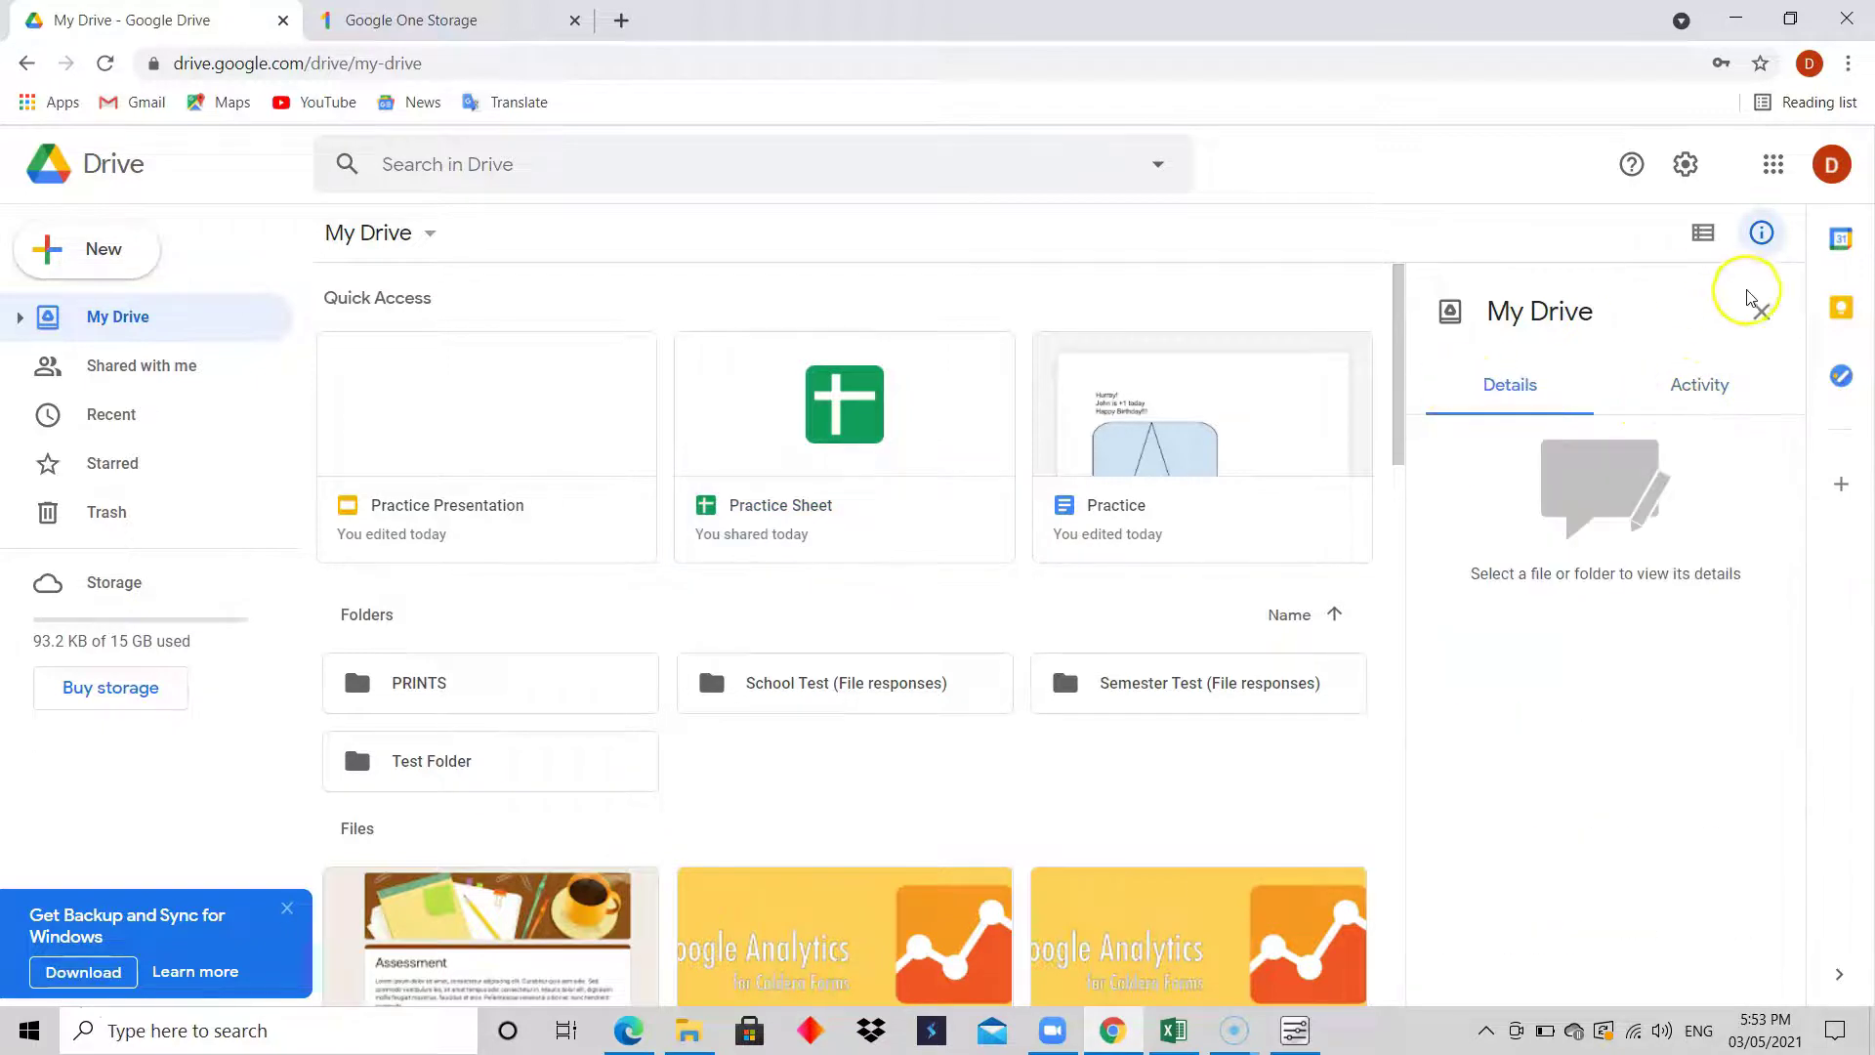
pyautogui.click(1762, 312)
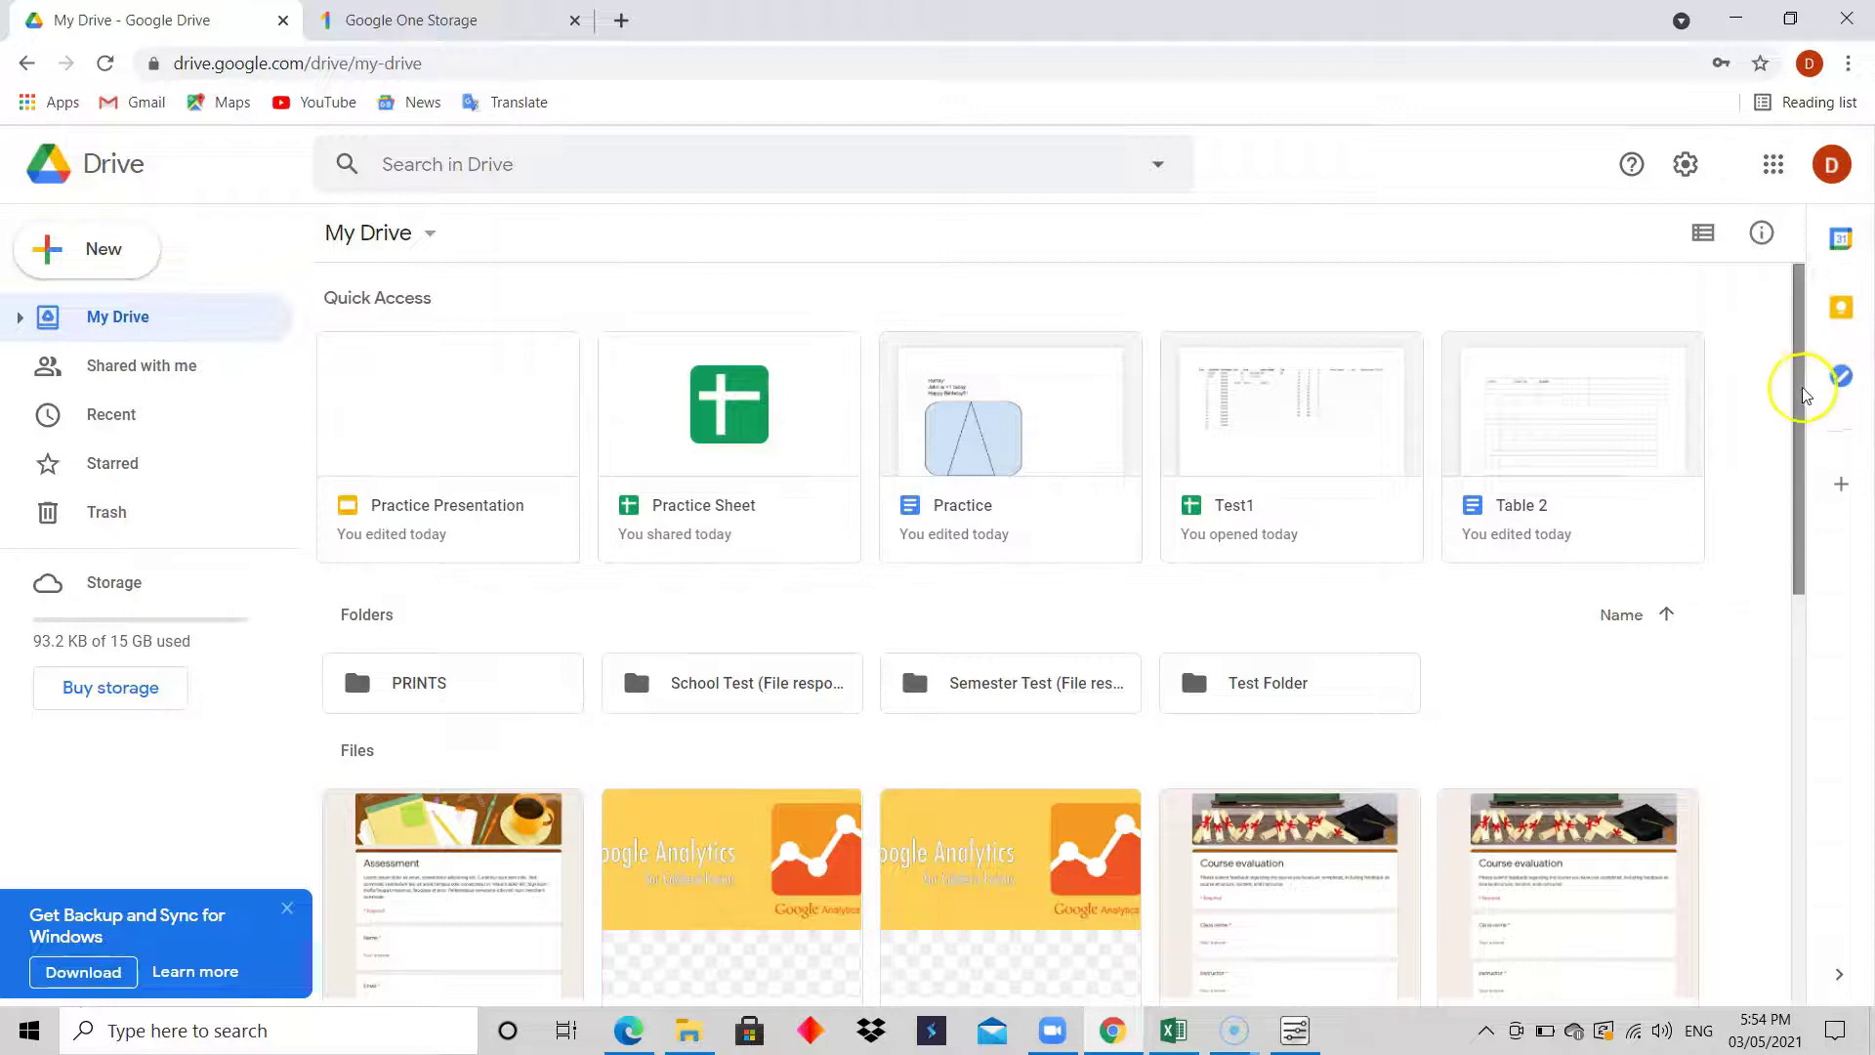
# - Enable creating, opening and editing recent Google Docs, Sheets and Slides files offline in the general Drive settings
pyautogui.click(1676, 175)
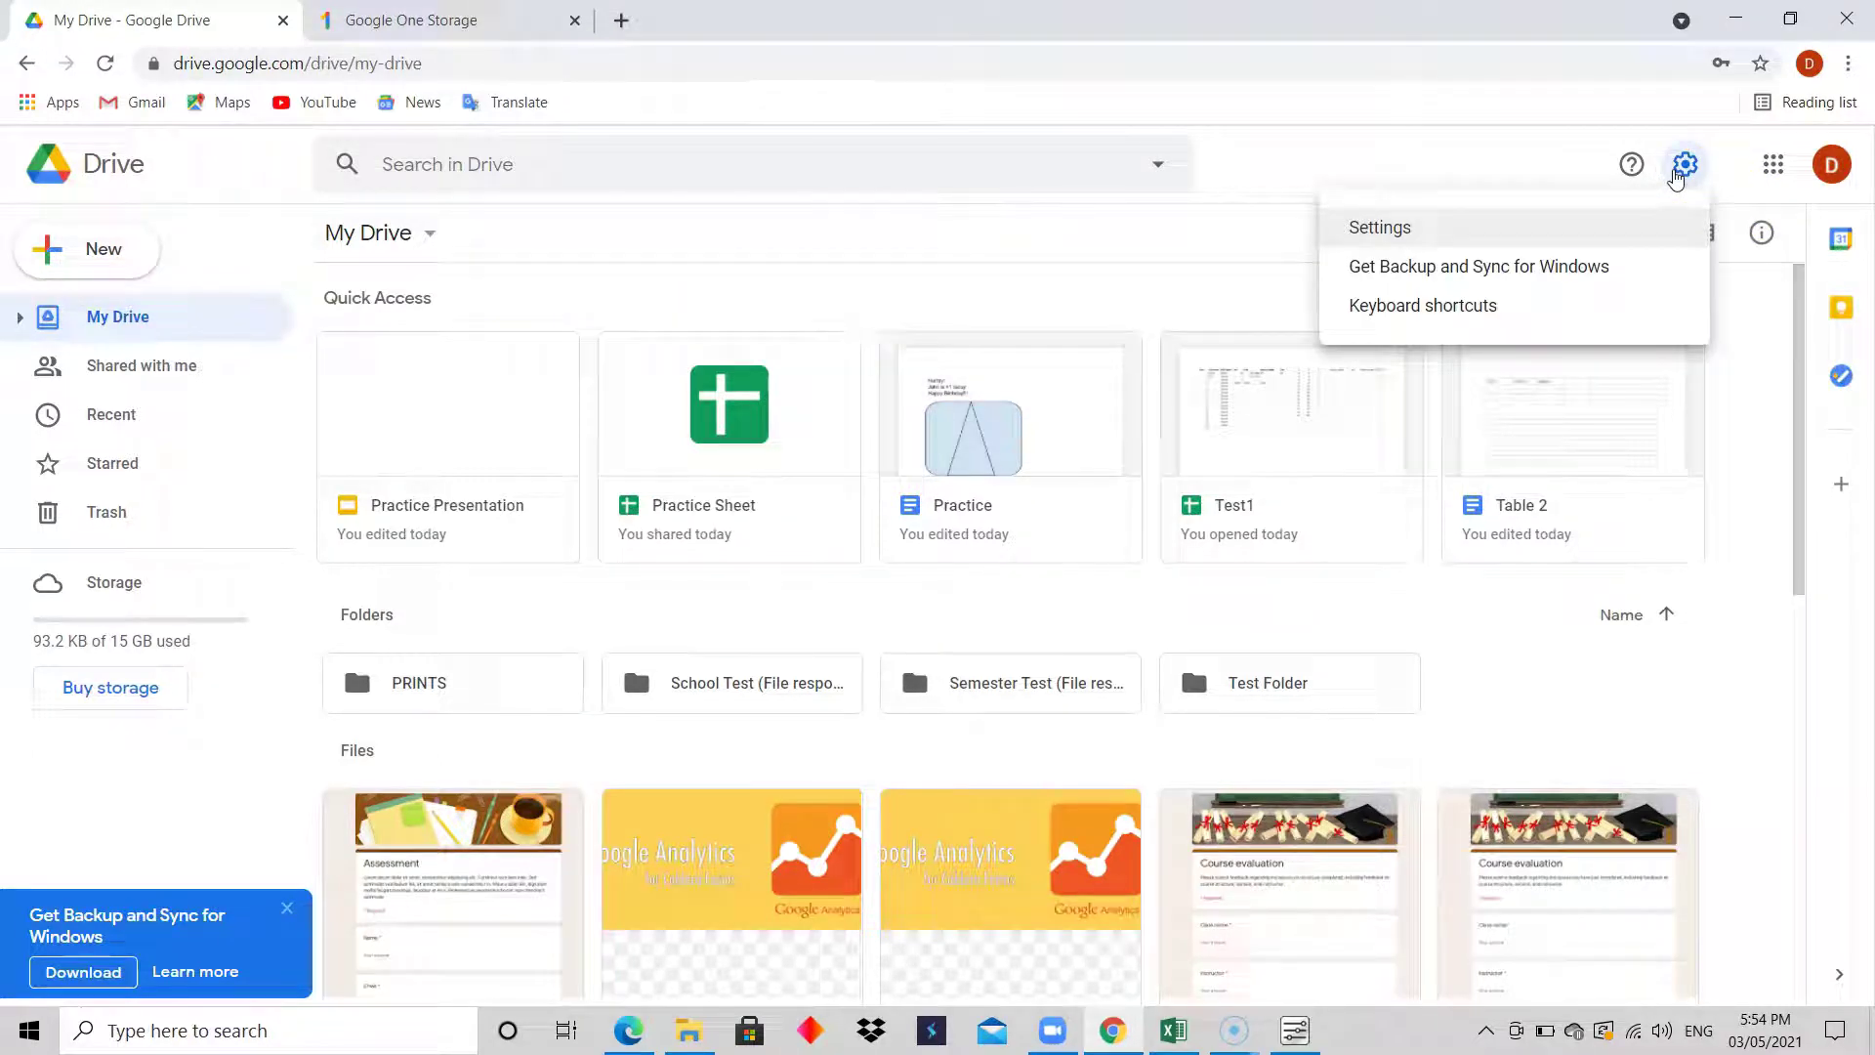
pyautogui.click(1413, 230)
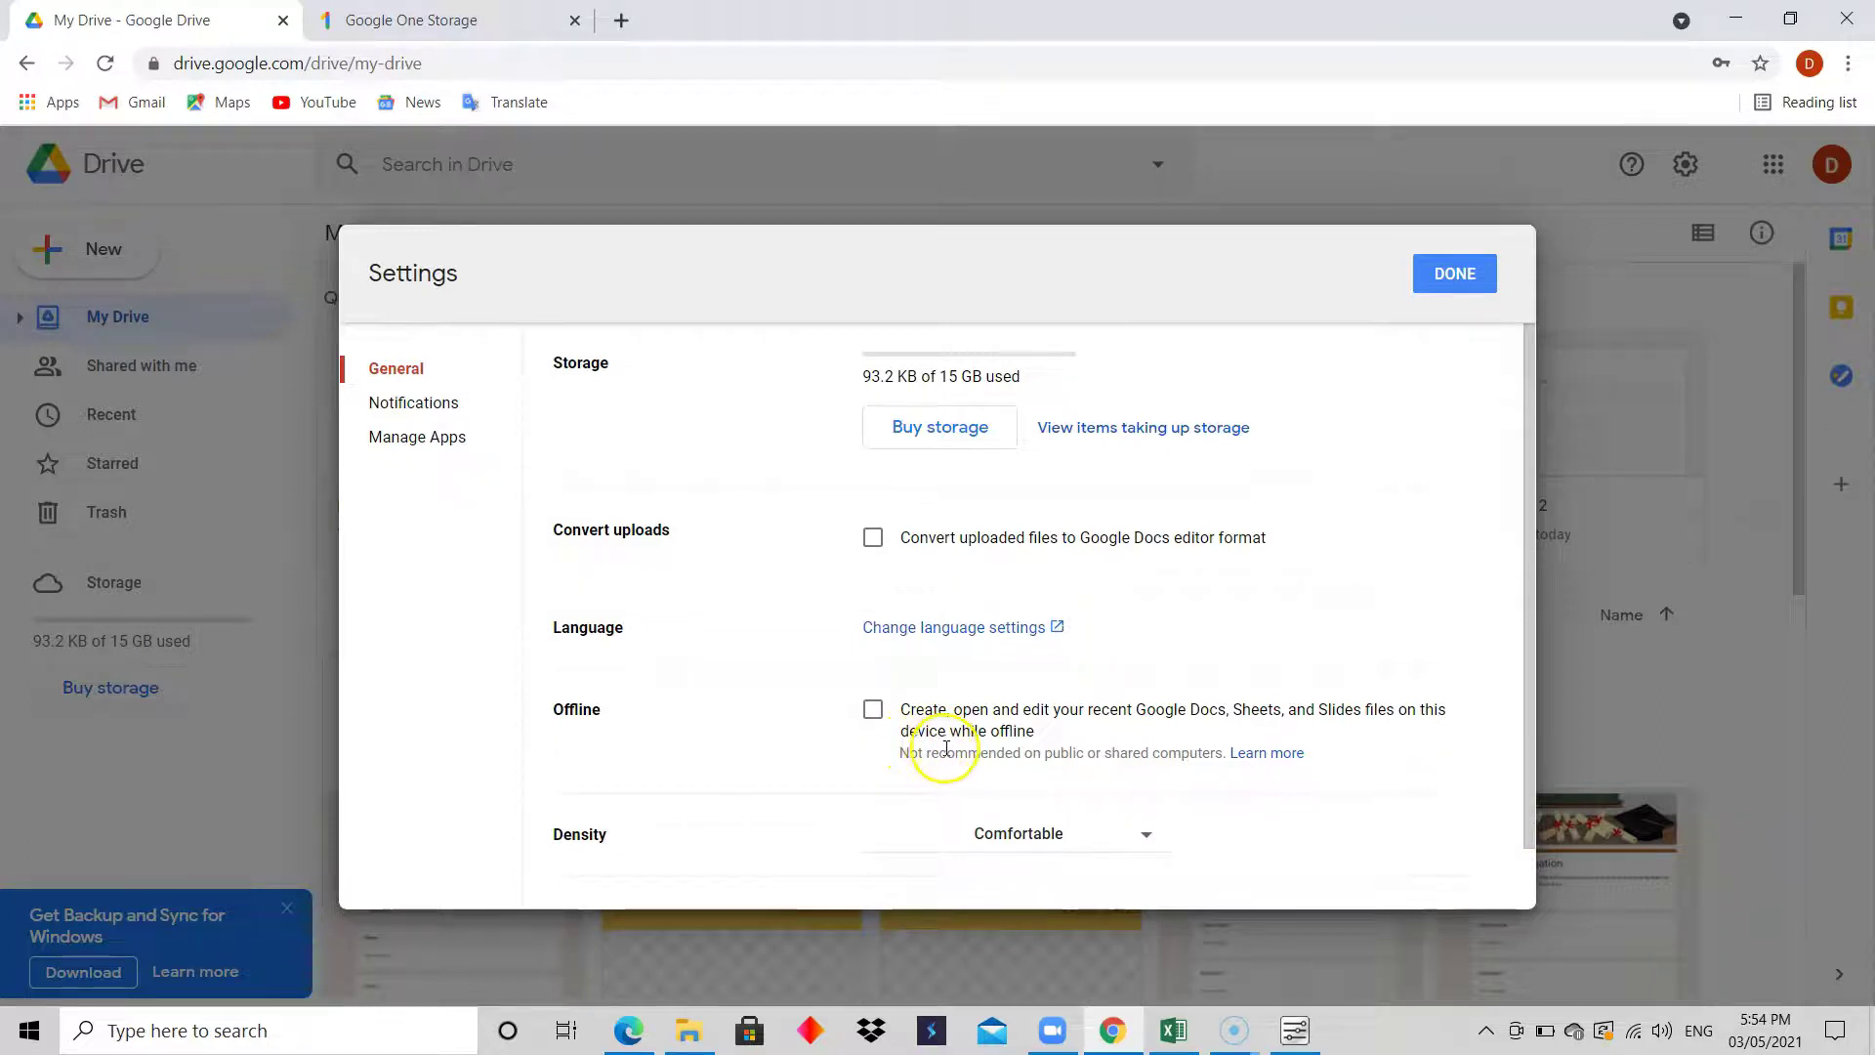
pyautogui.moveTo(1524, 593); pyautogui.dragTo(1515, 732)
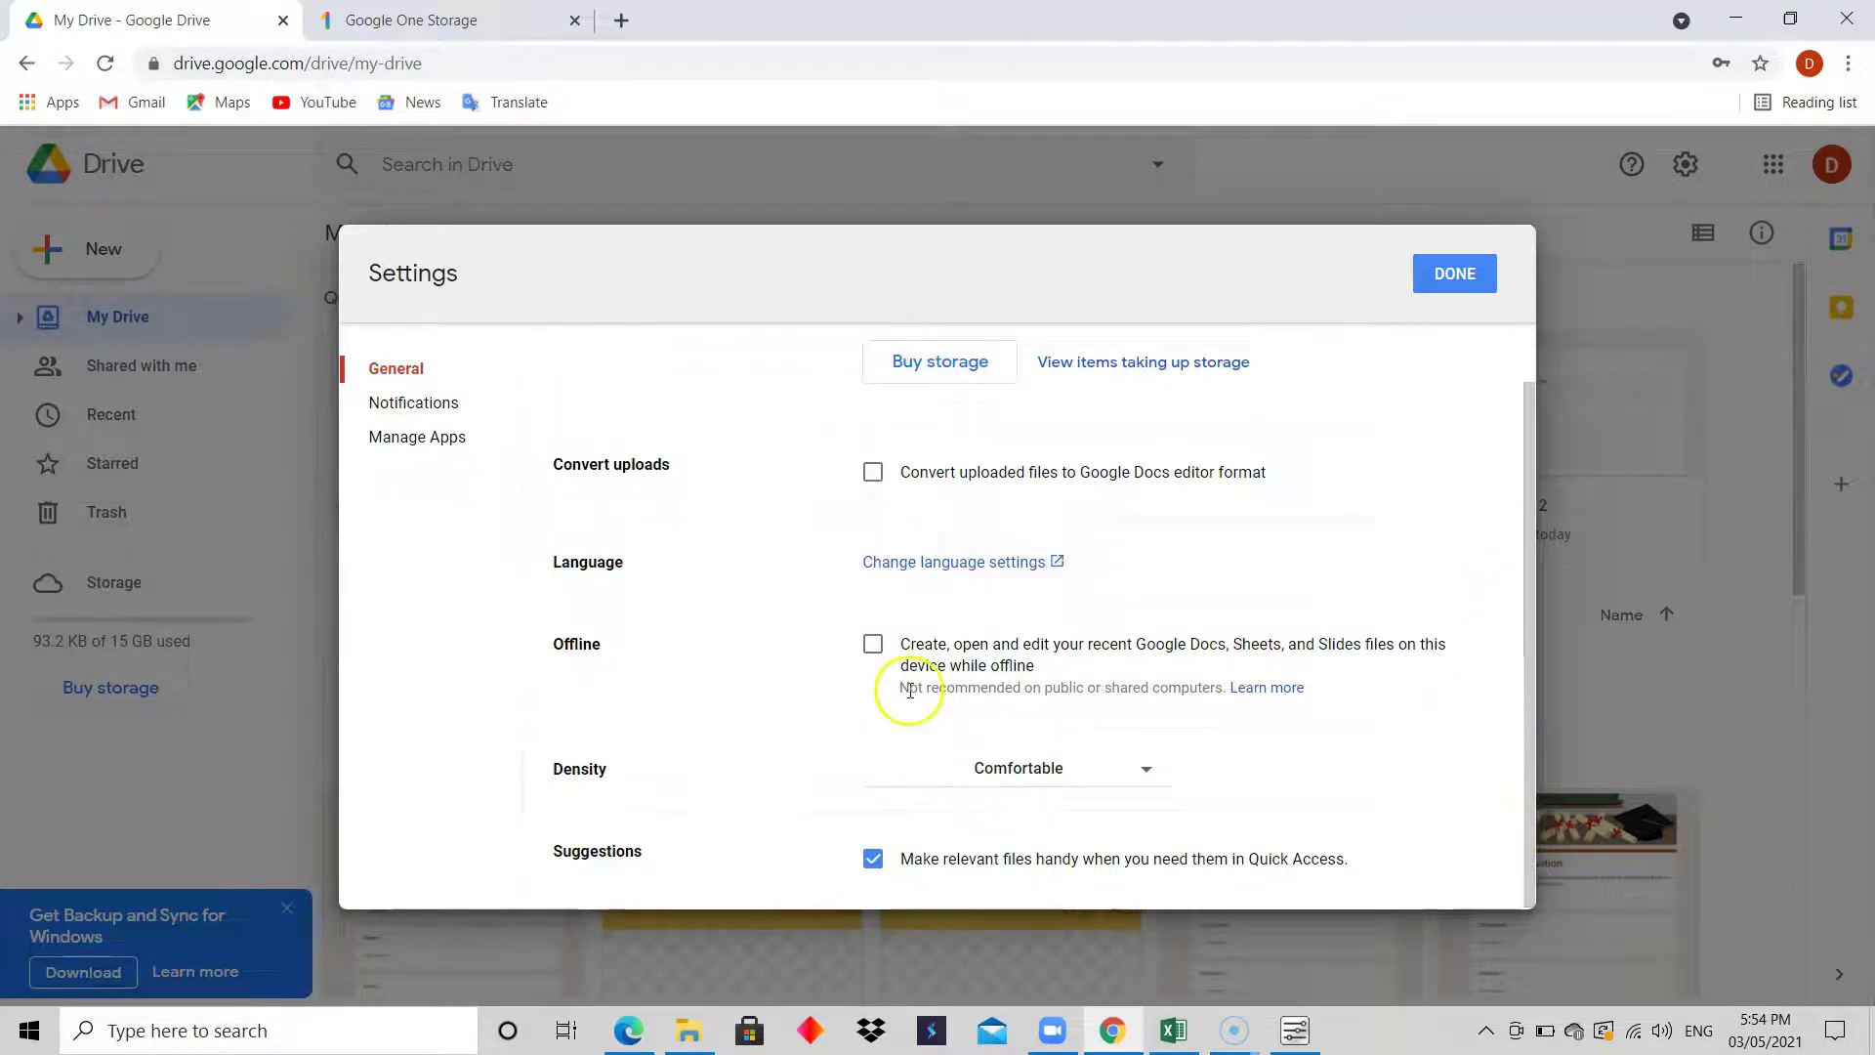
pyautogui.click(875, 644)
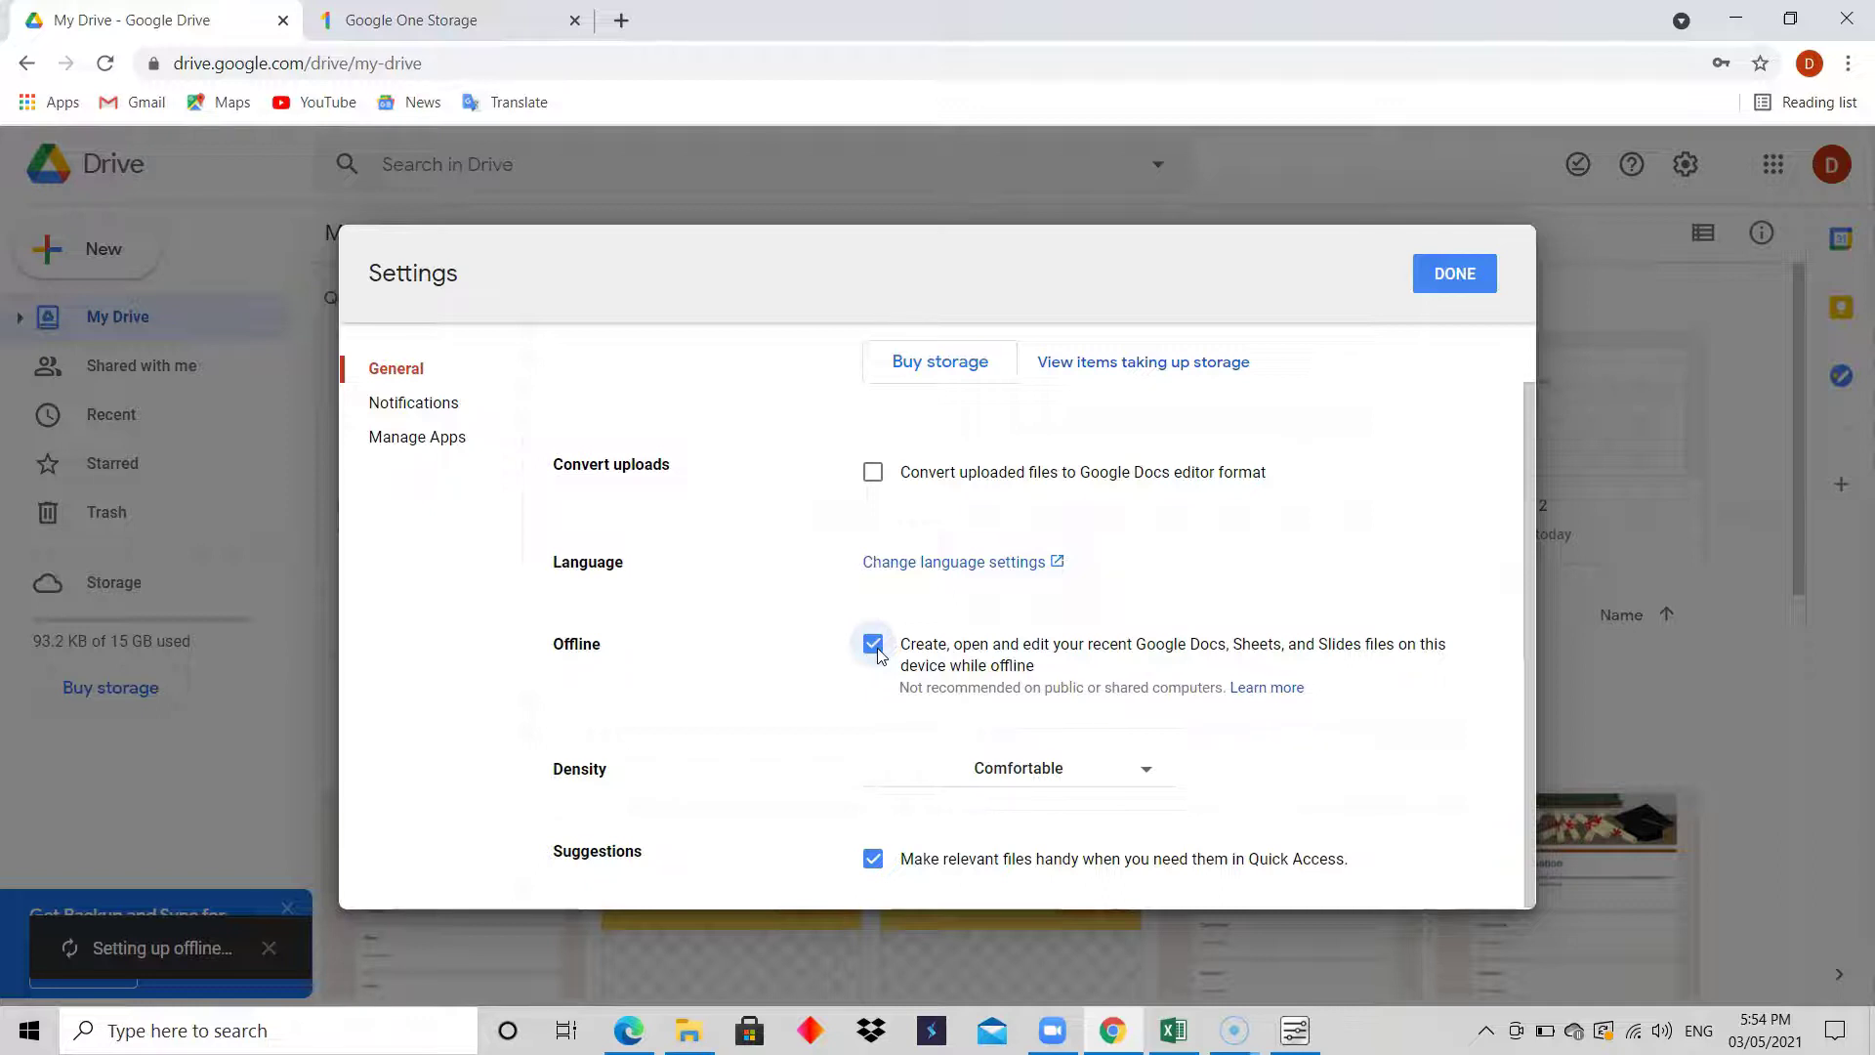
# - Turn off offline editing of recent files in the general settings, and review the notification and connected apps settings before closing them
pyautogui.click(874, 647)
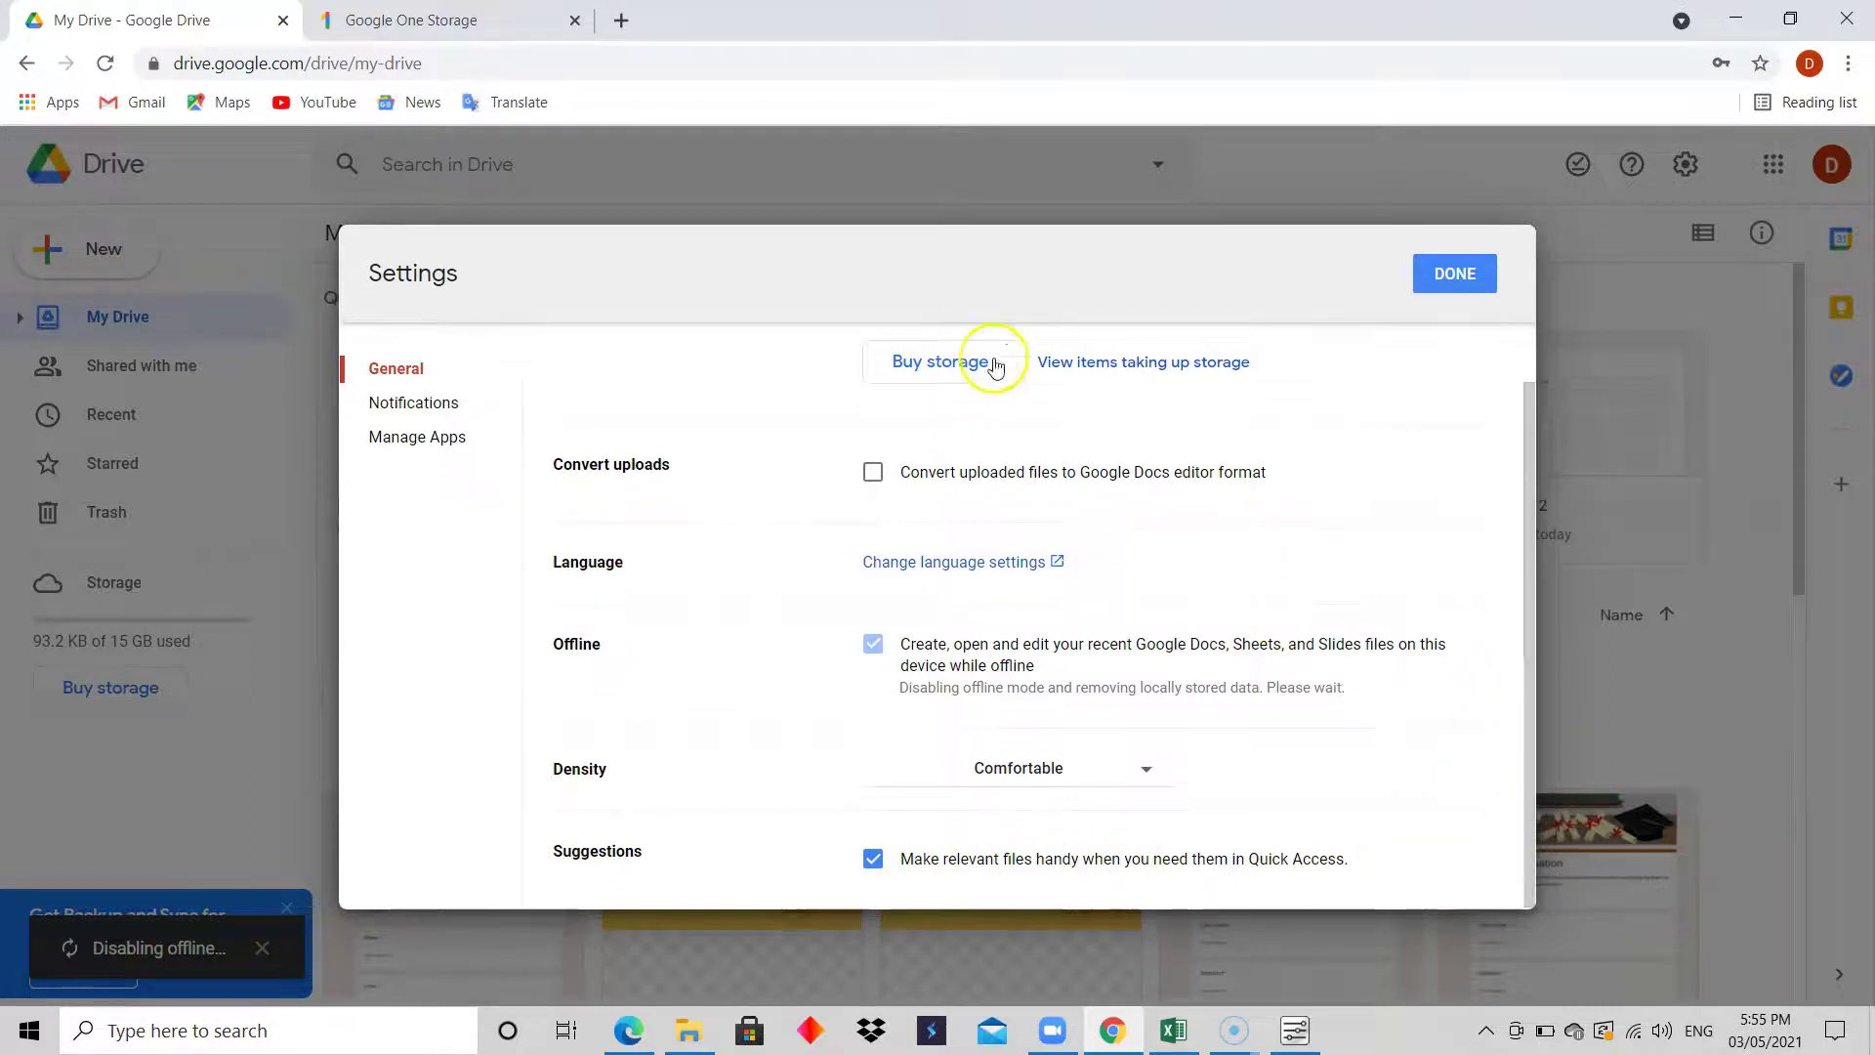
pyautogui.click(448, 406)
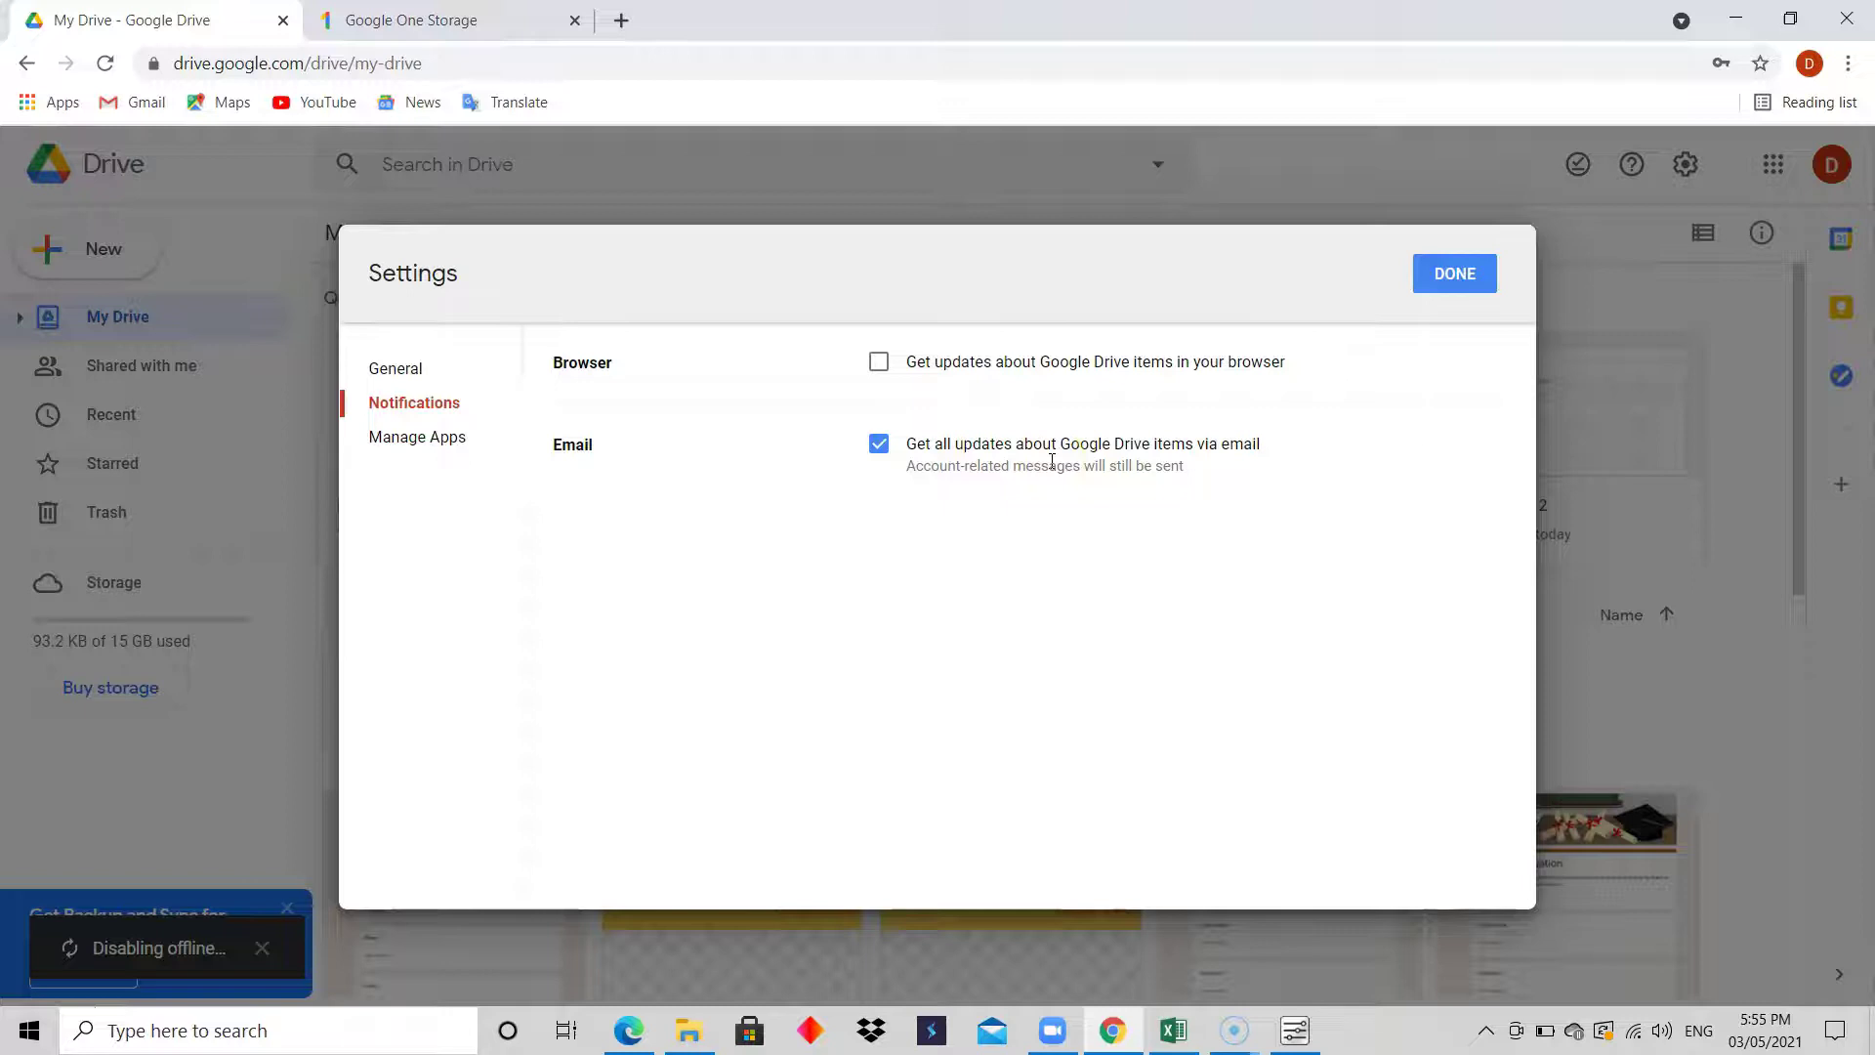
pyautogui.click(912, 449)
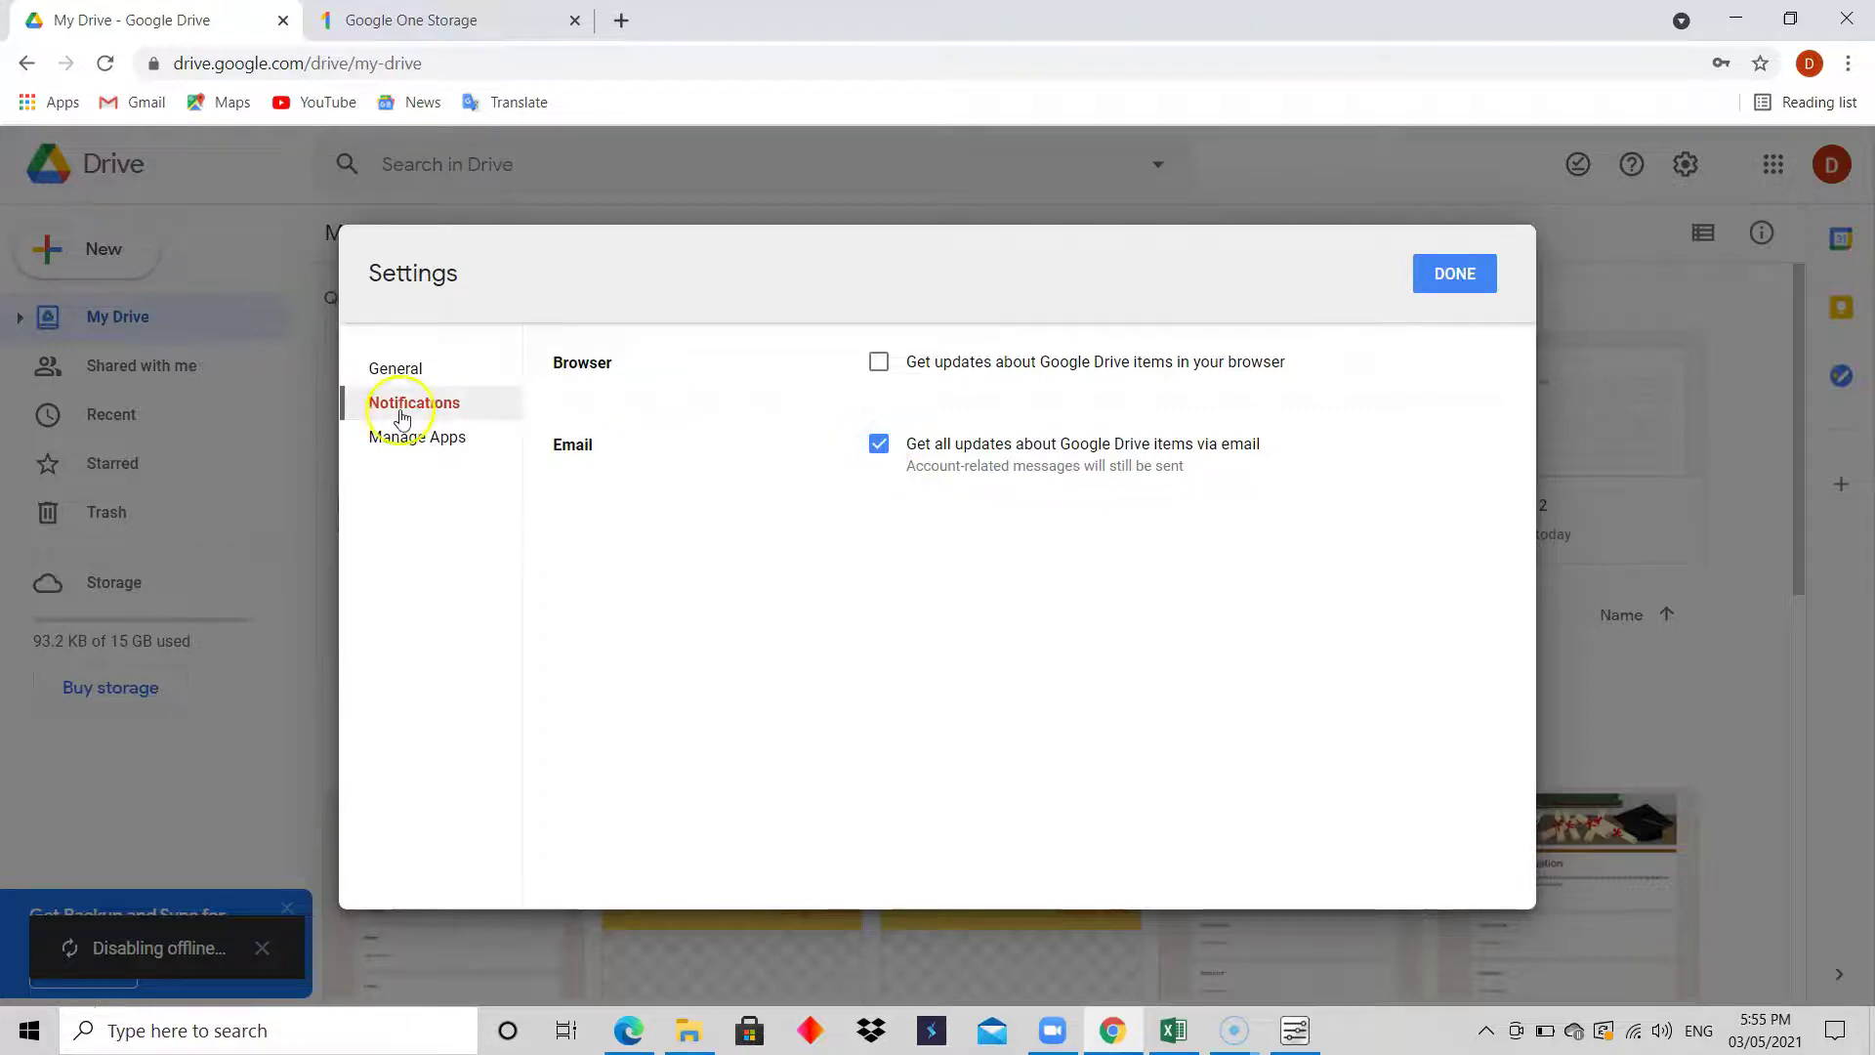
pyautogui.click(414, 439)
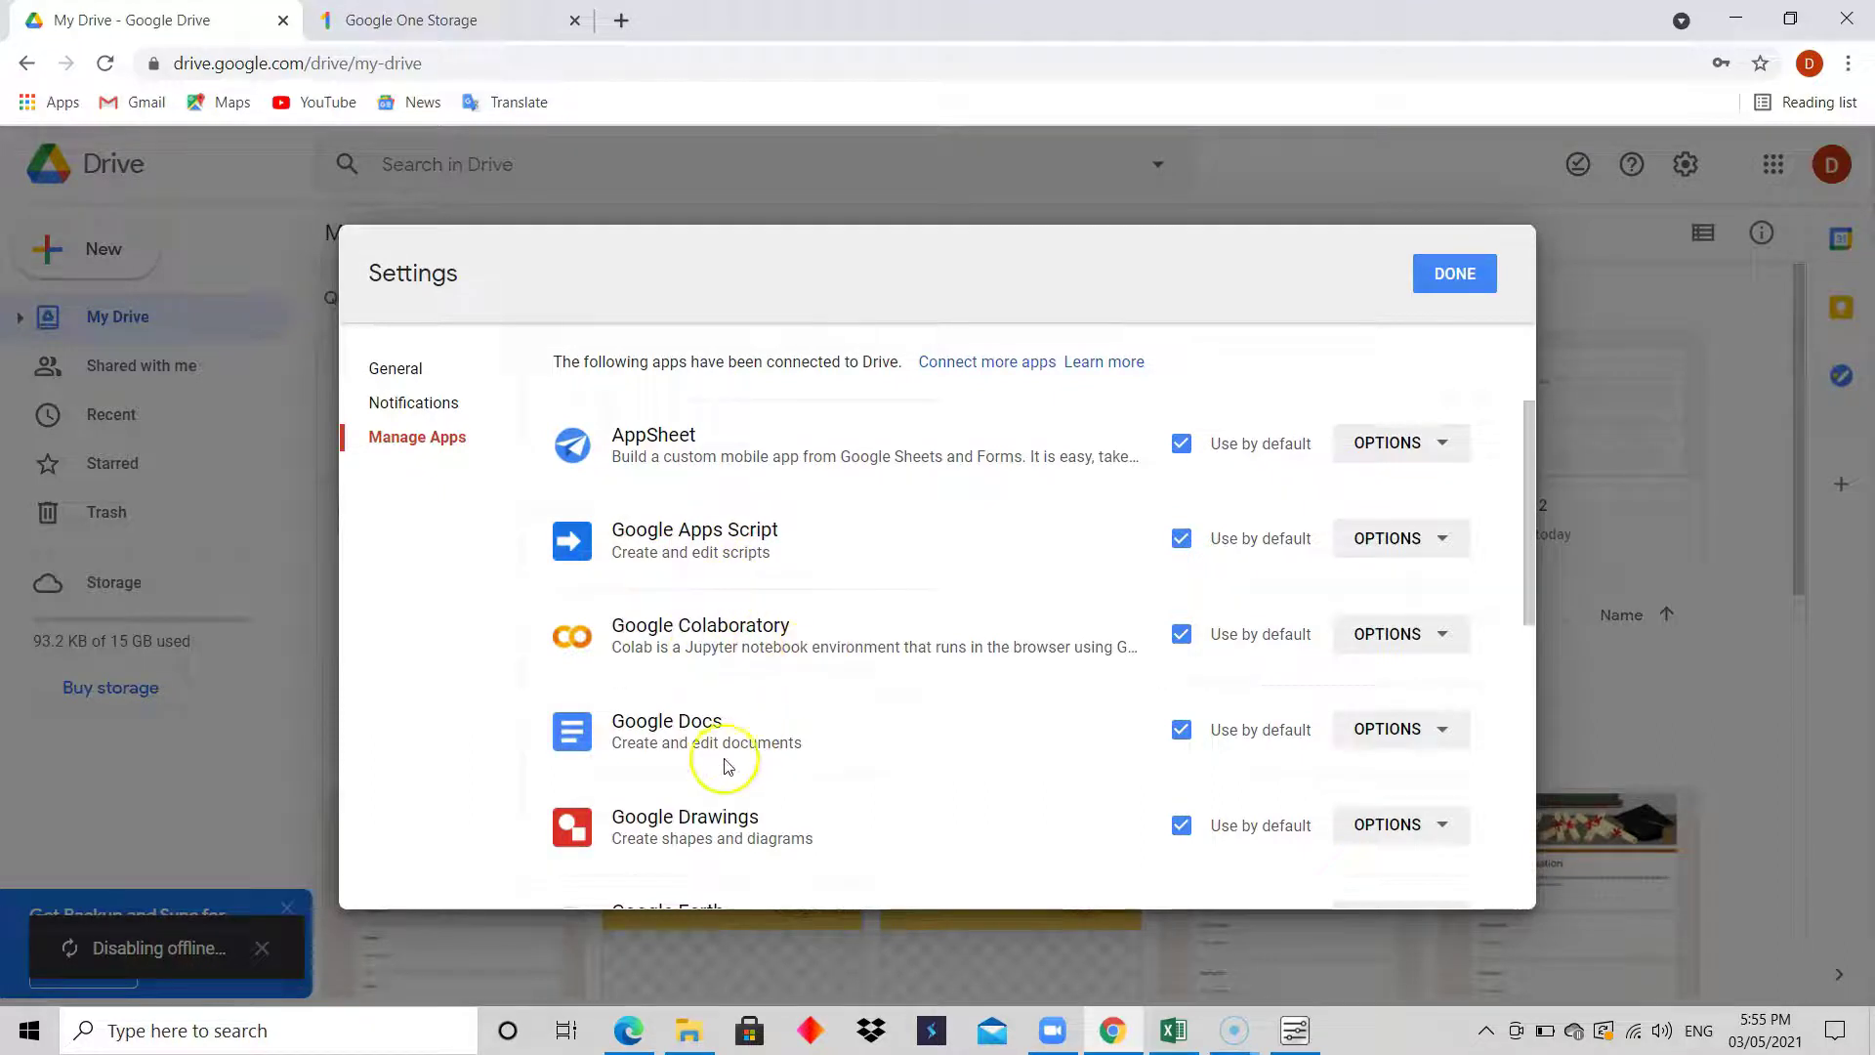
pyautogui.moveTo(1526, 517); pyautogui.dragTo(1512, 278)
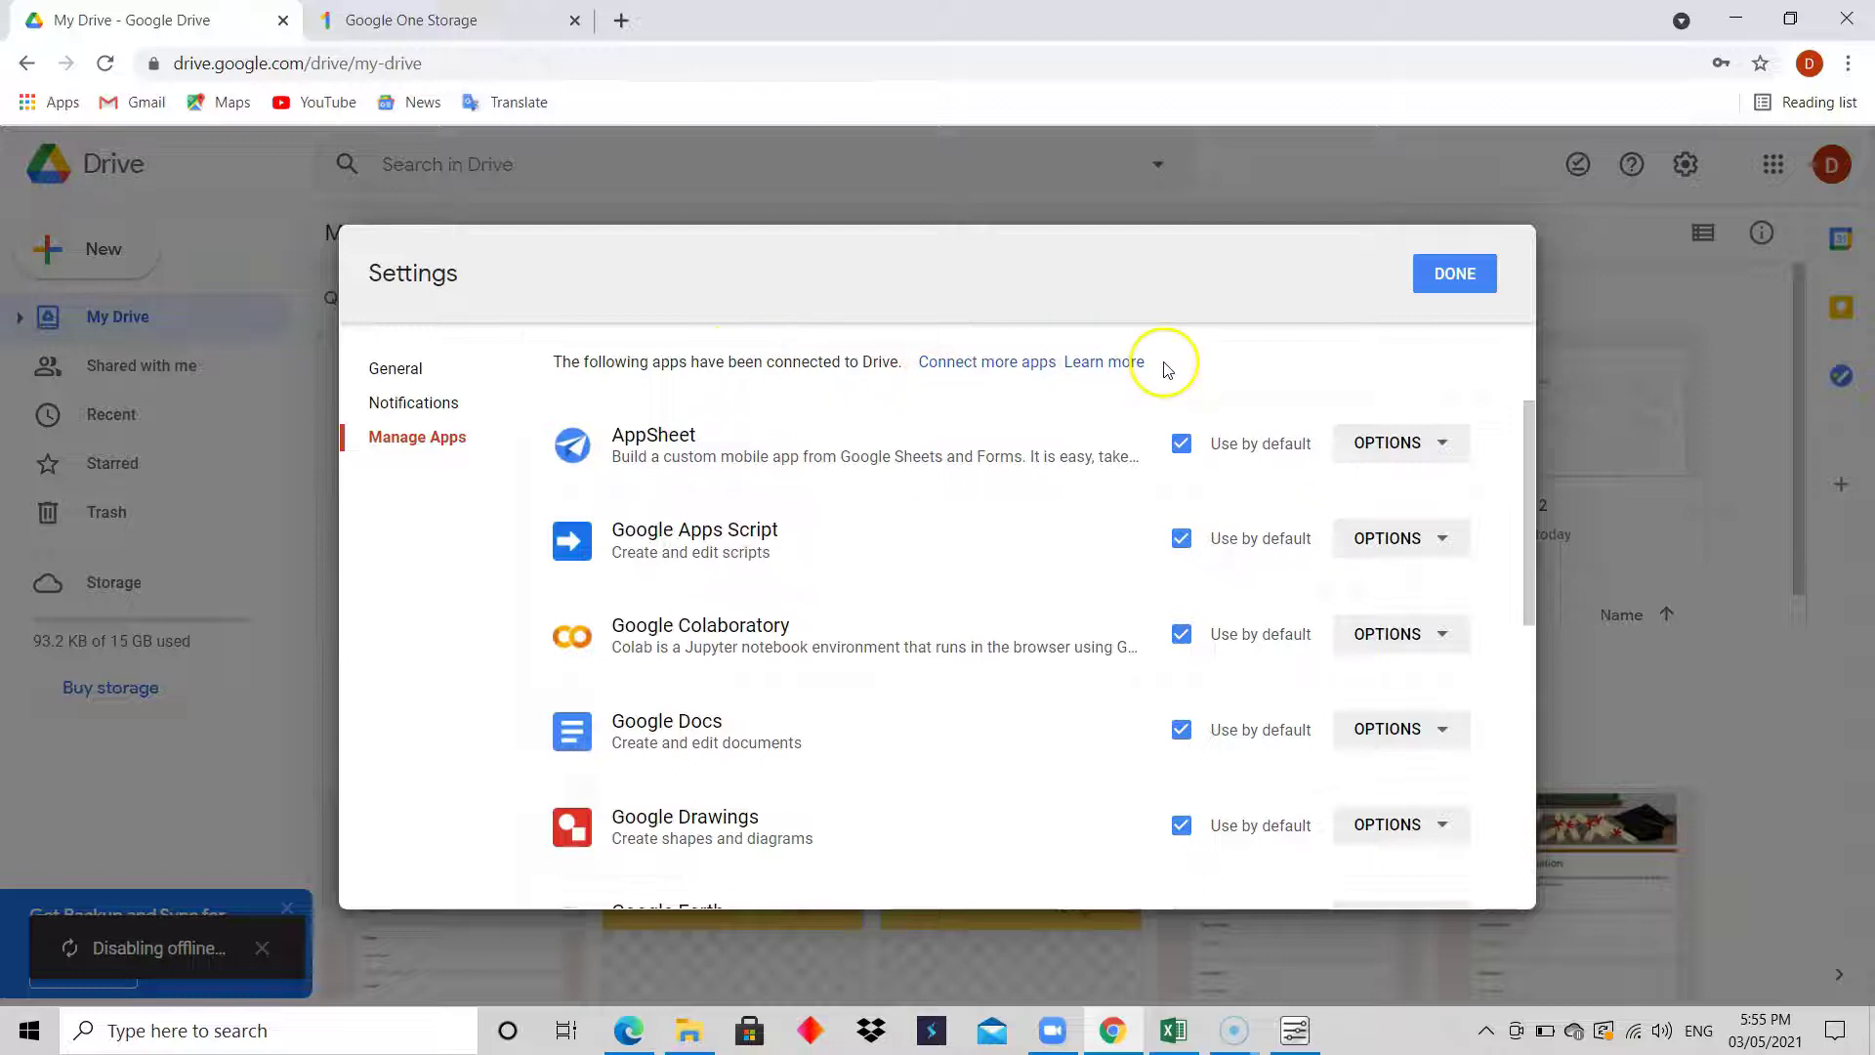
pyautogui.click(1464, 271)
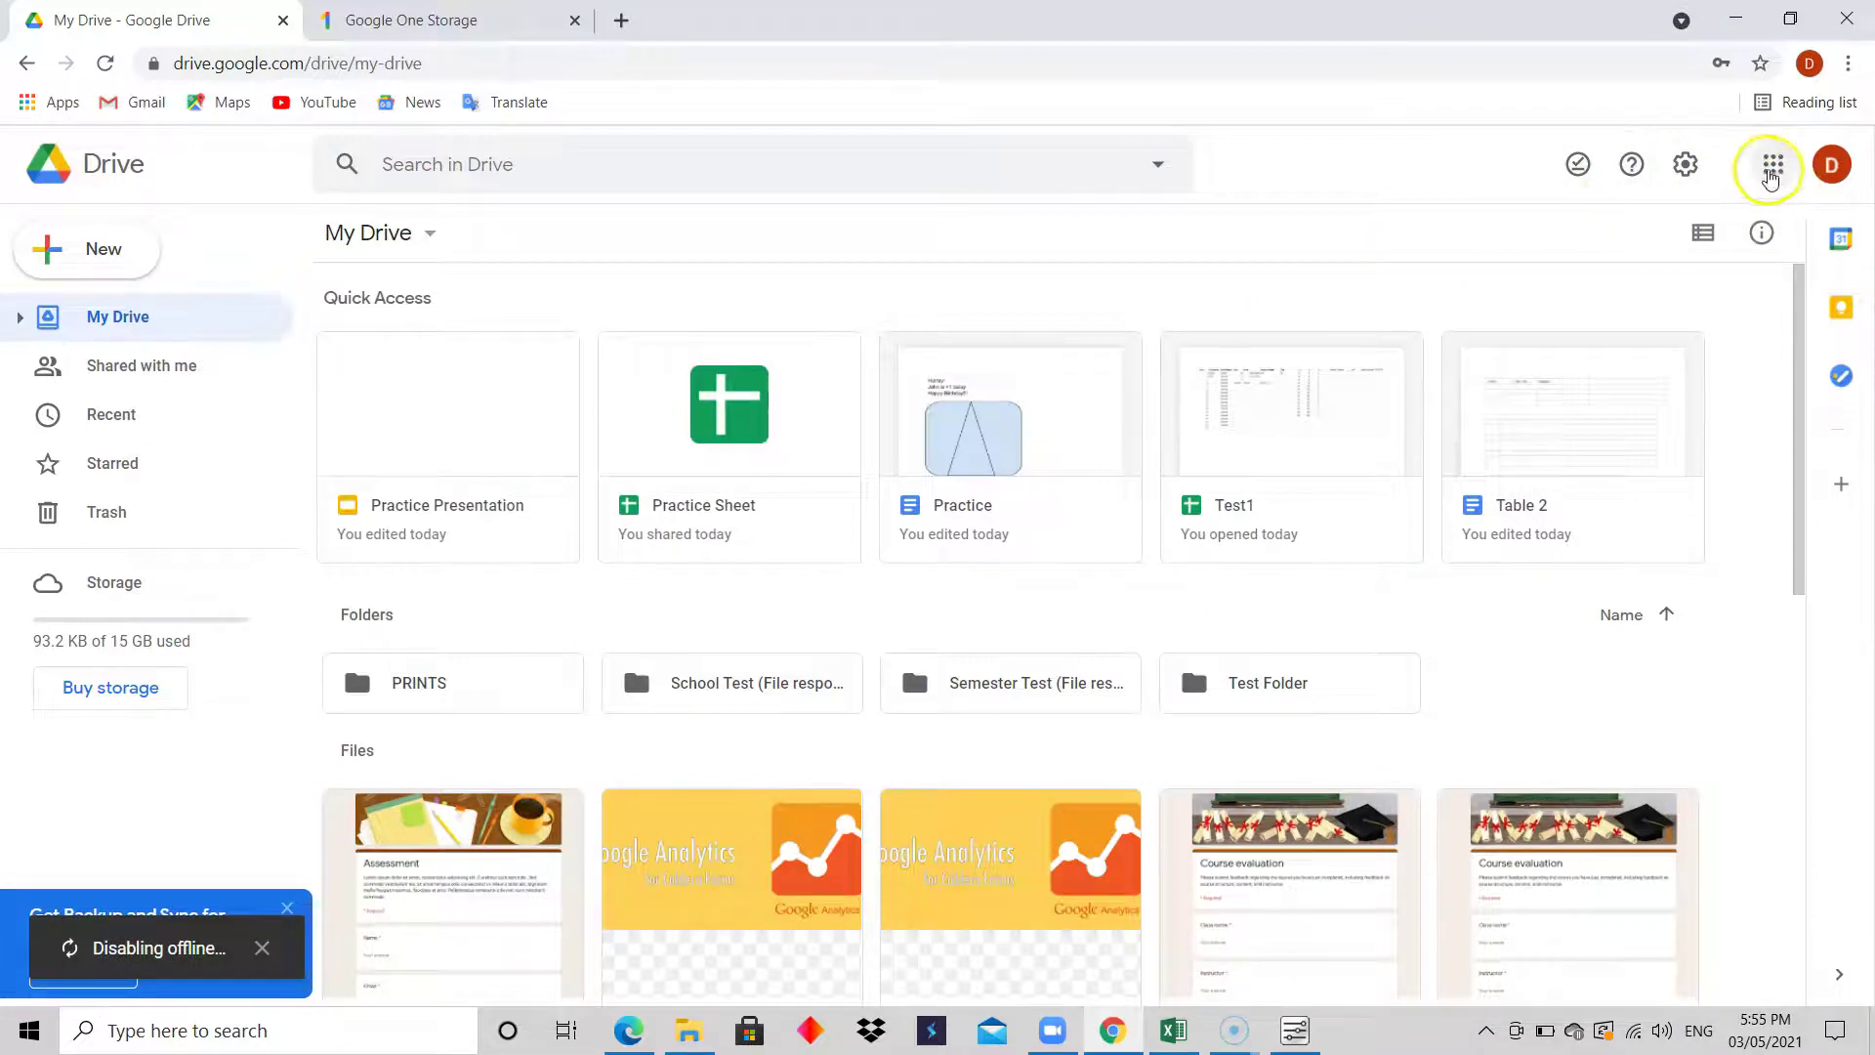
# - Turn on offline preview for My Drive and switch it off again
pyautogui.click(1581, 168)
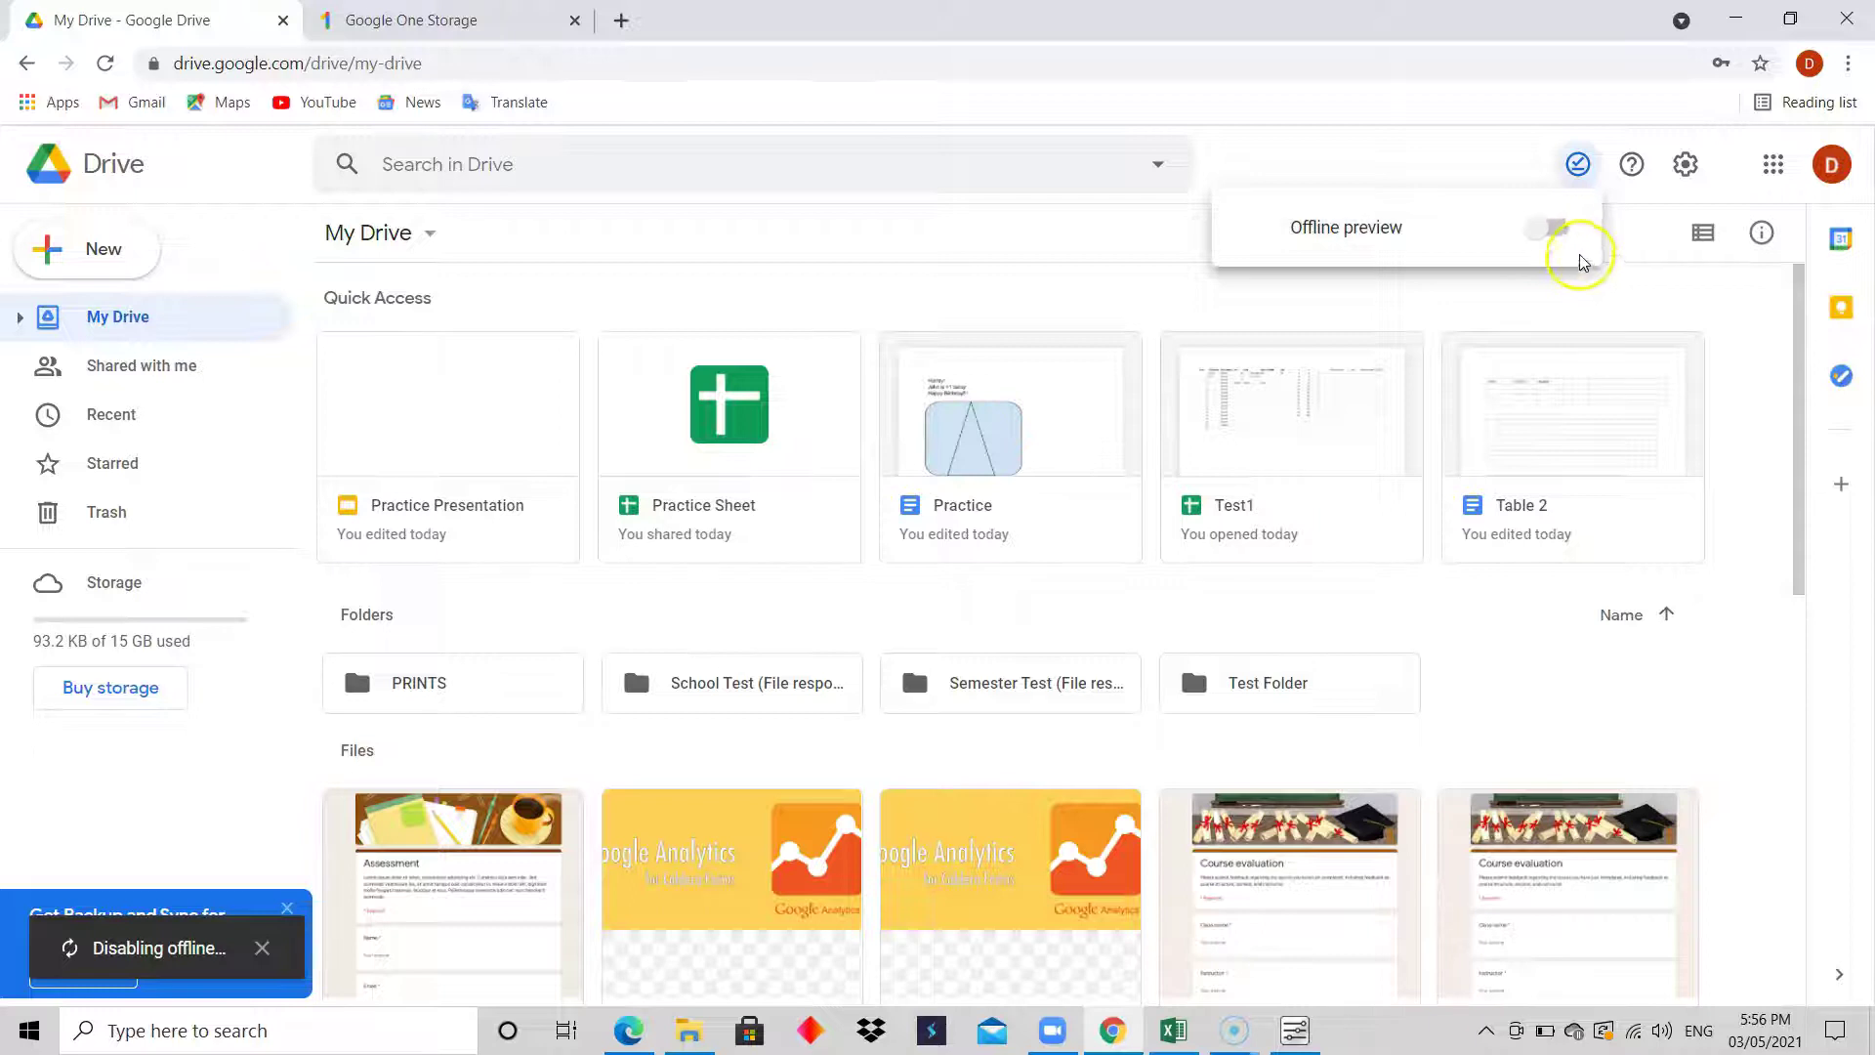
pyautogui.click(1572, 239)
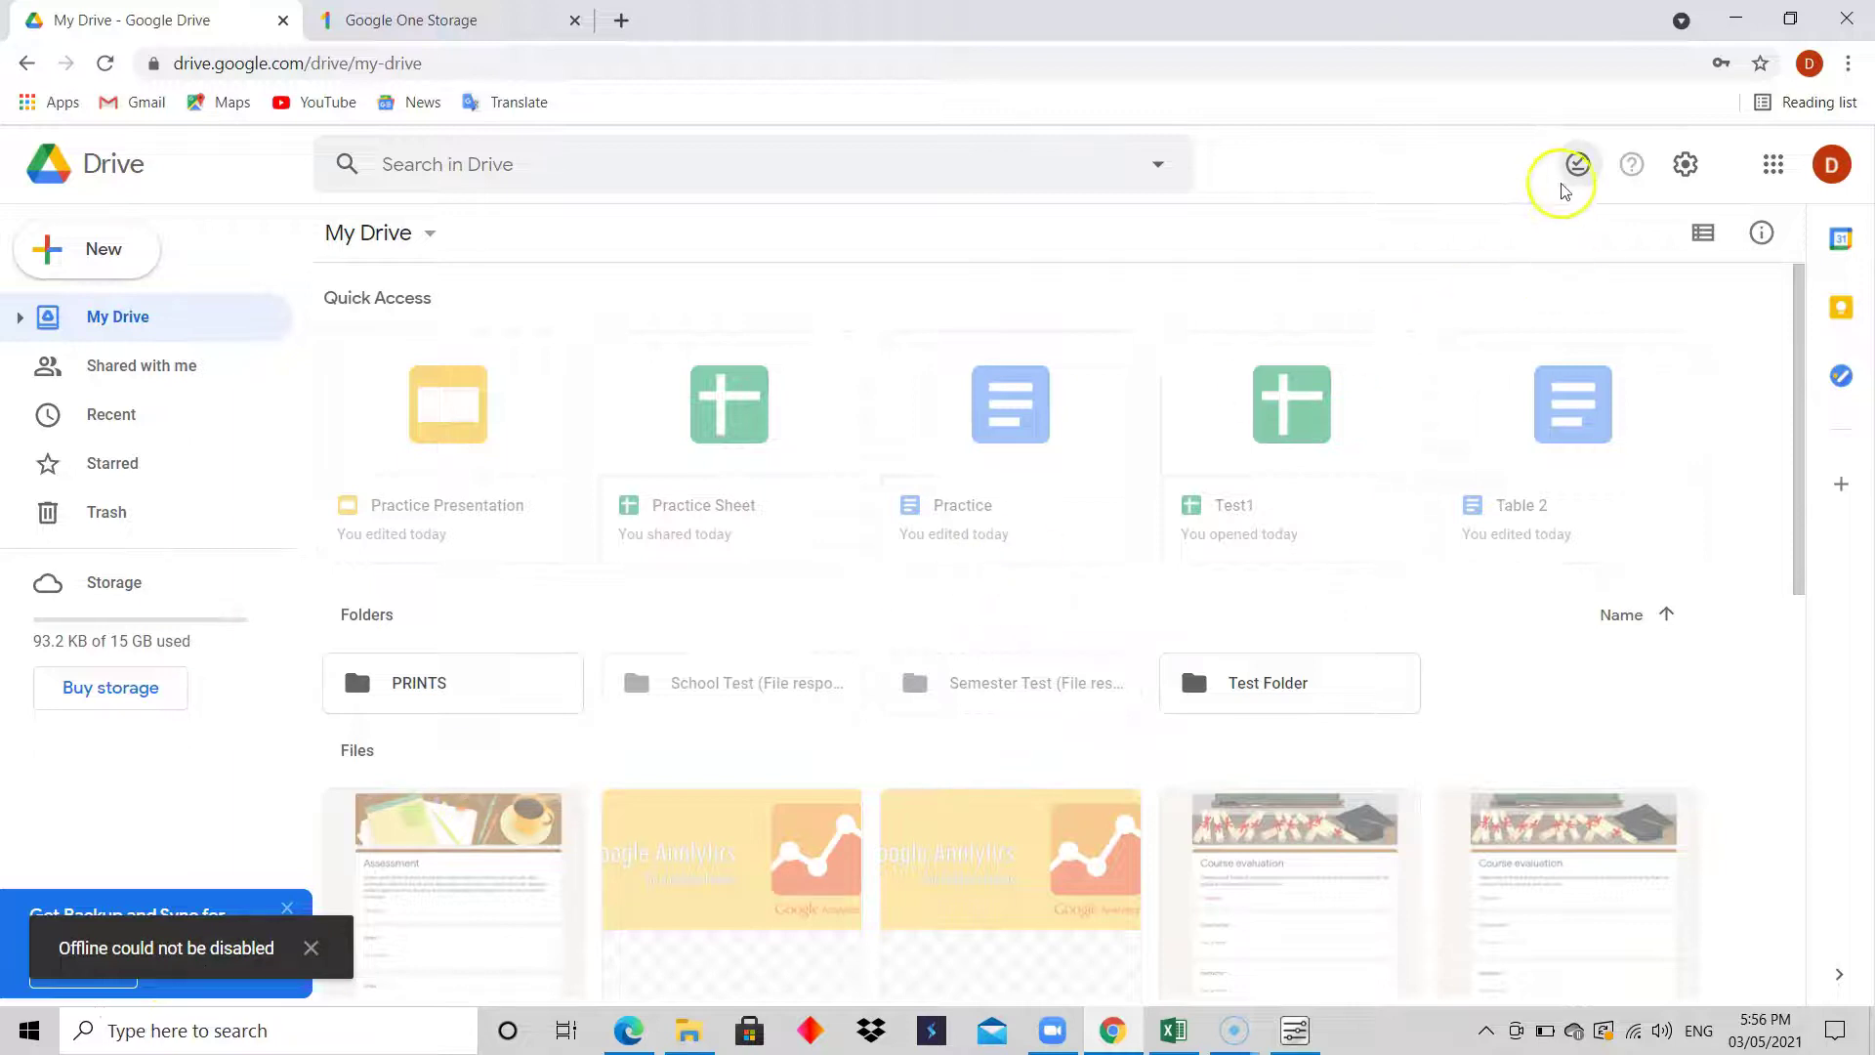
pyautogui.click(311, 948)
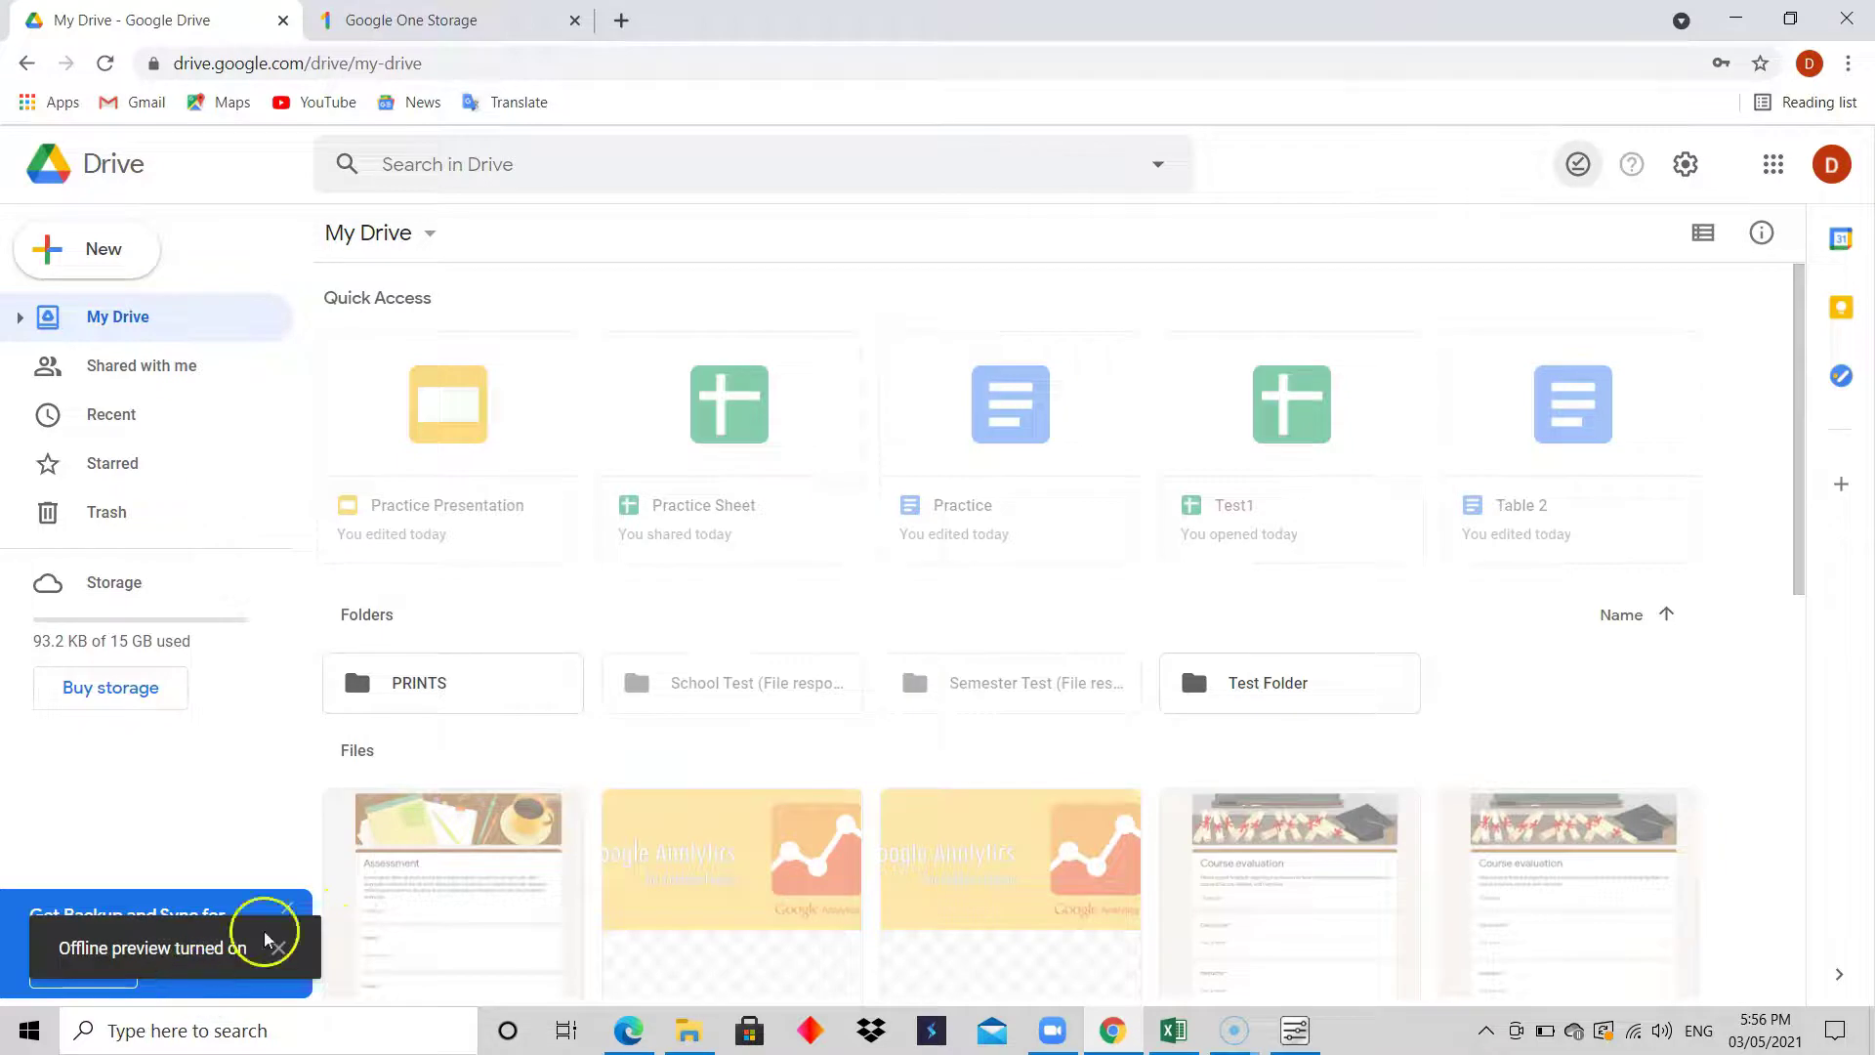
pyautogui.click(1586, 174)
pyautogui.click(1535, 235)
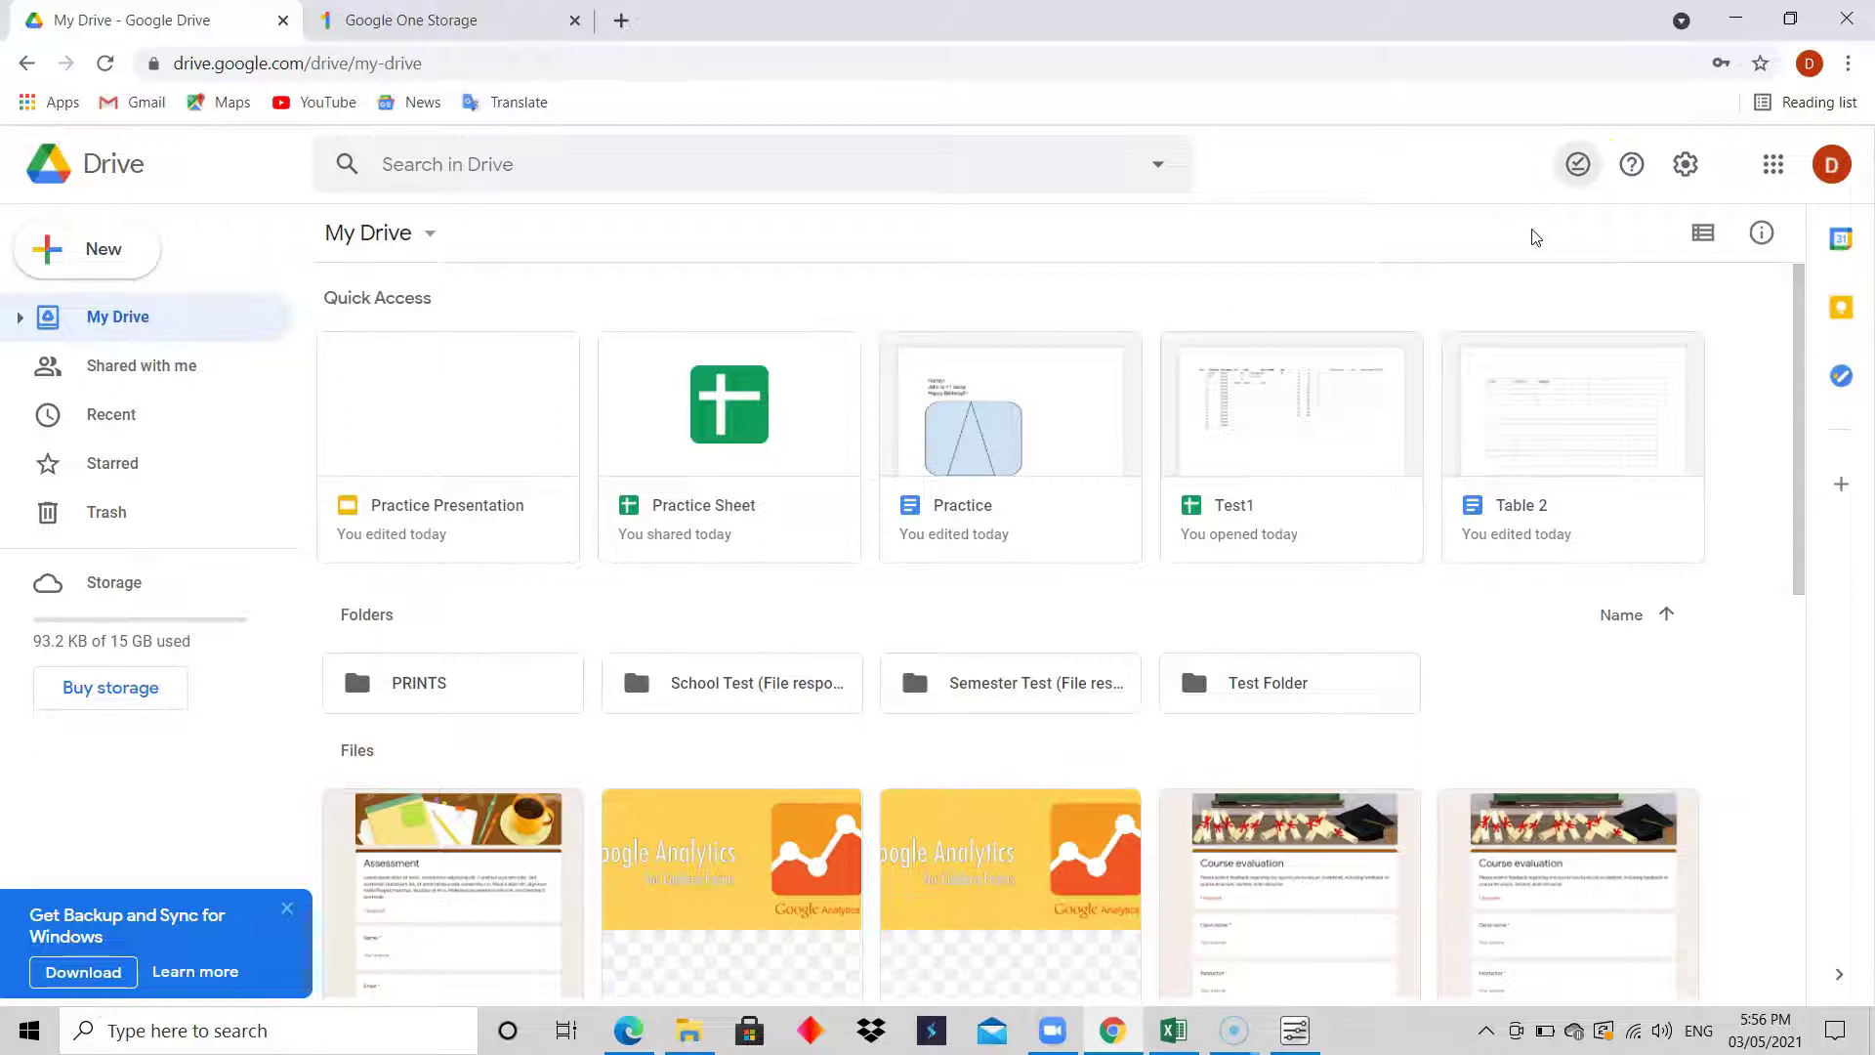
# - Reopen the Drive settings, check the notification options and the general offline setting, and close the settings
pyautogui.click(1688, 166)
pyautogui.click(1474, 230)
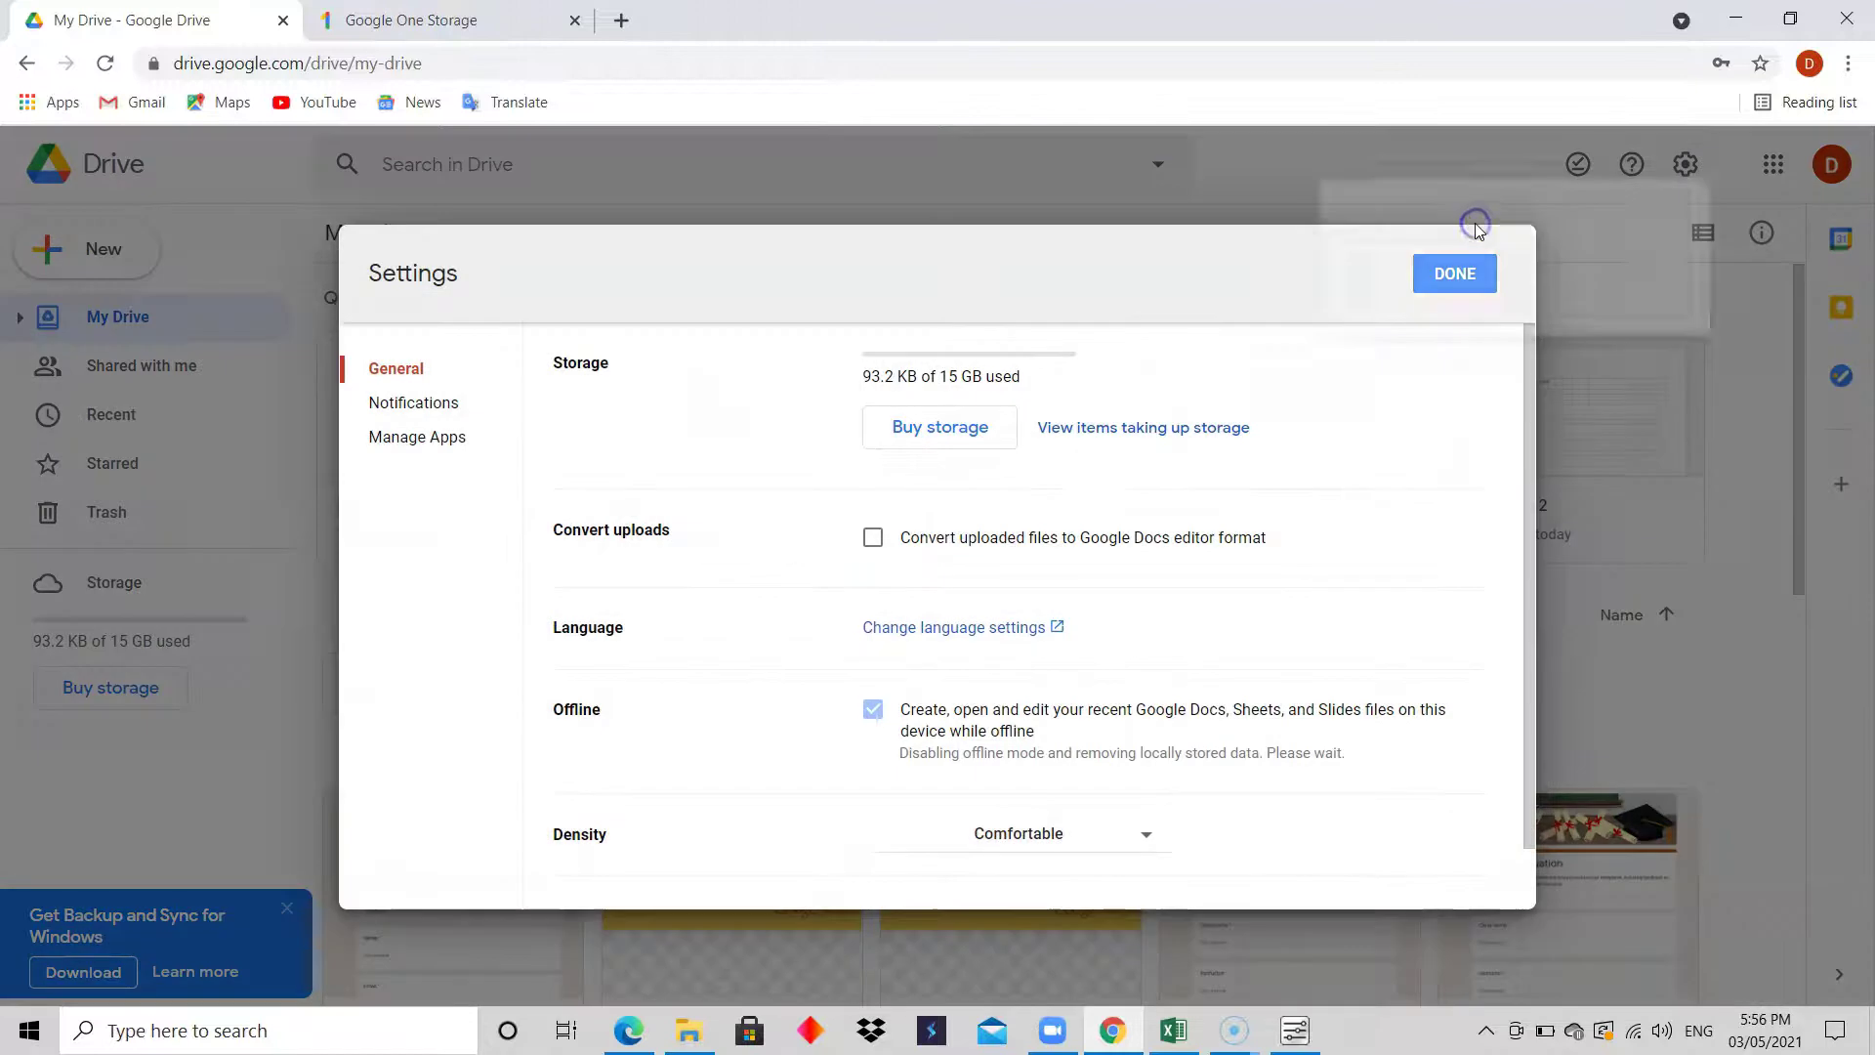
pyautogui.click(440, 404)
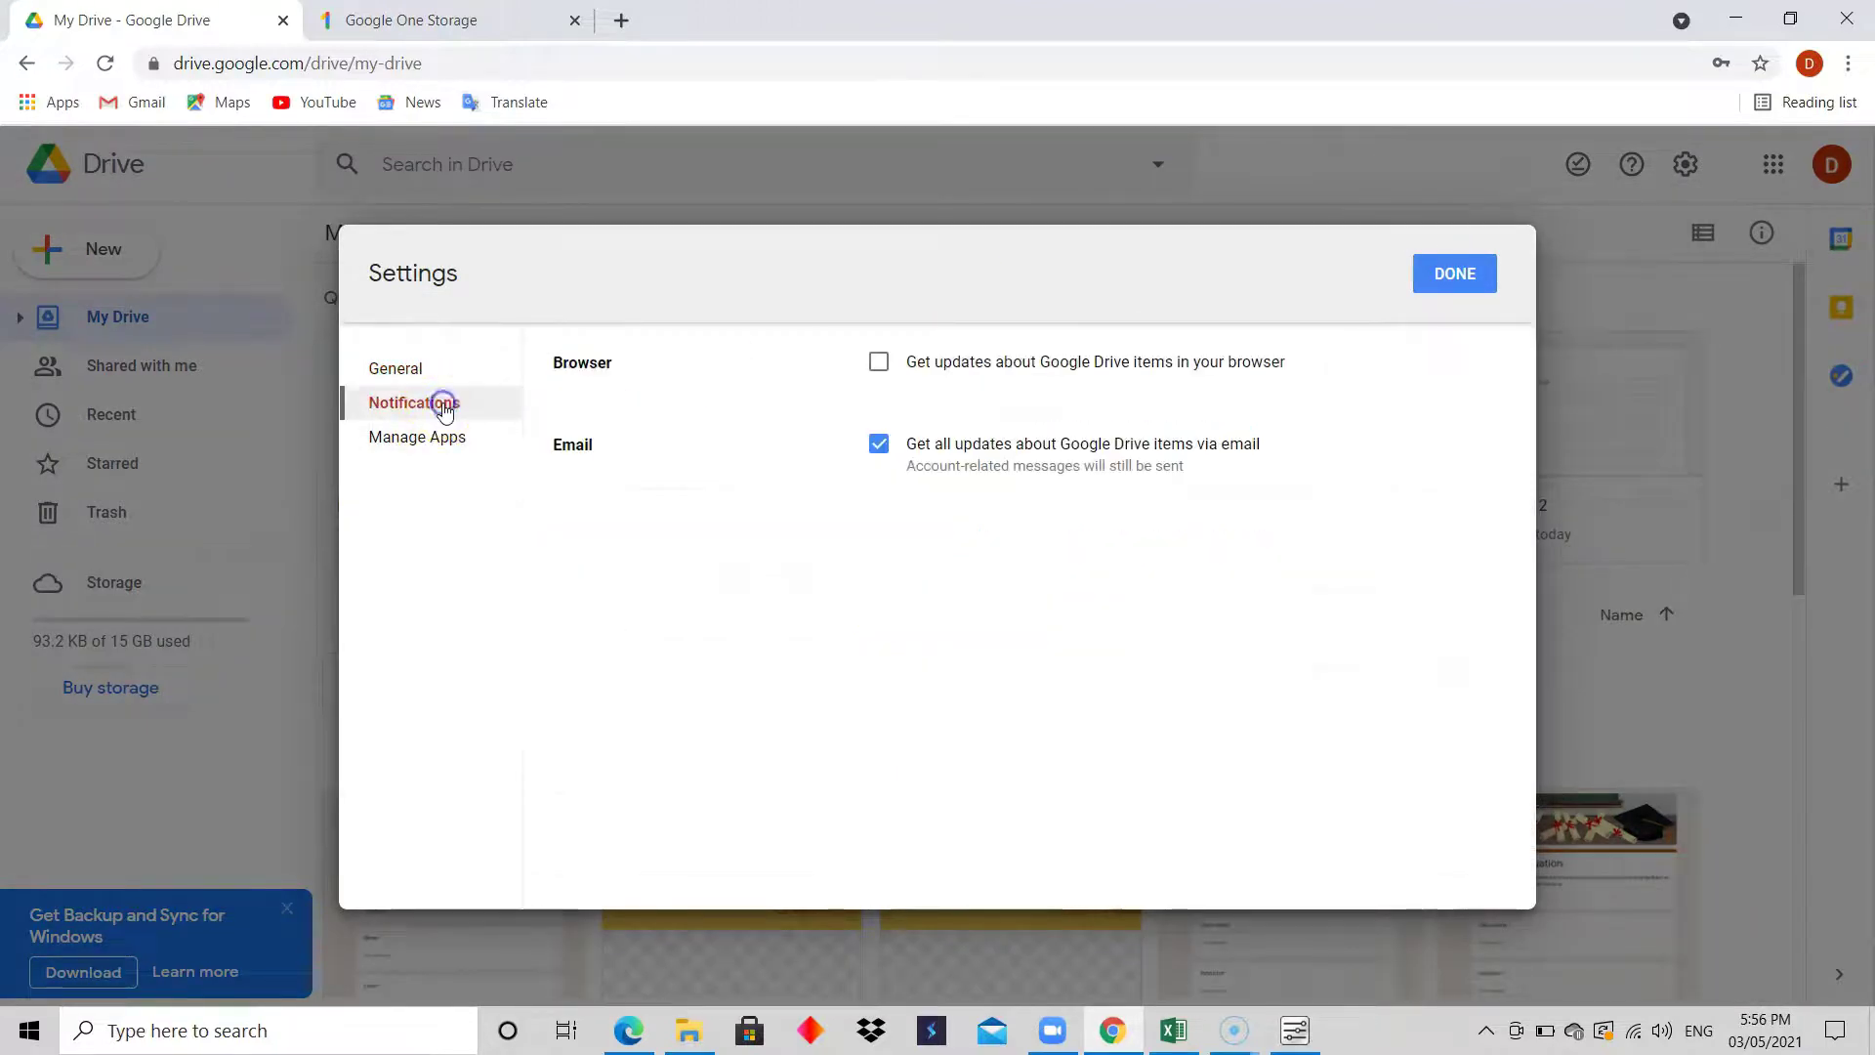
pyautogui.click(442, 375)
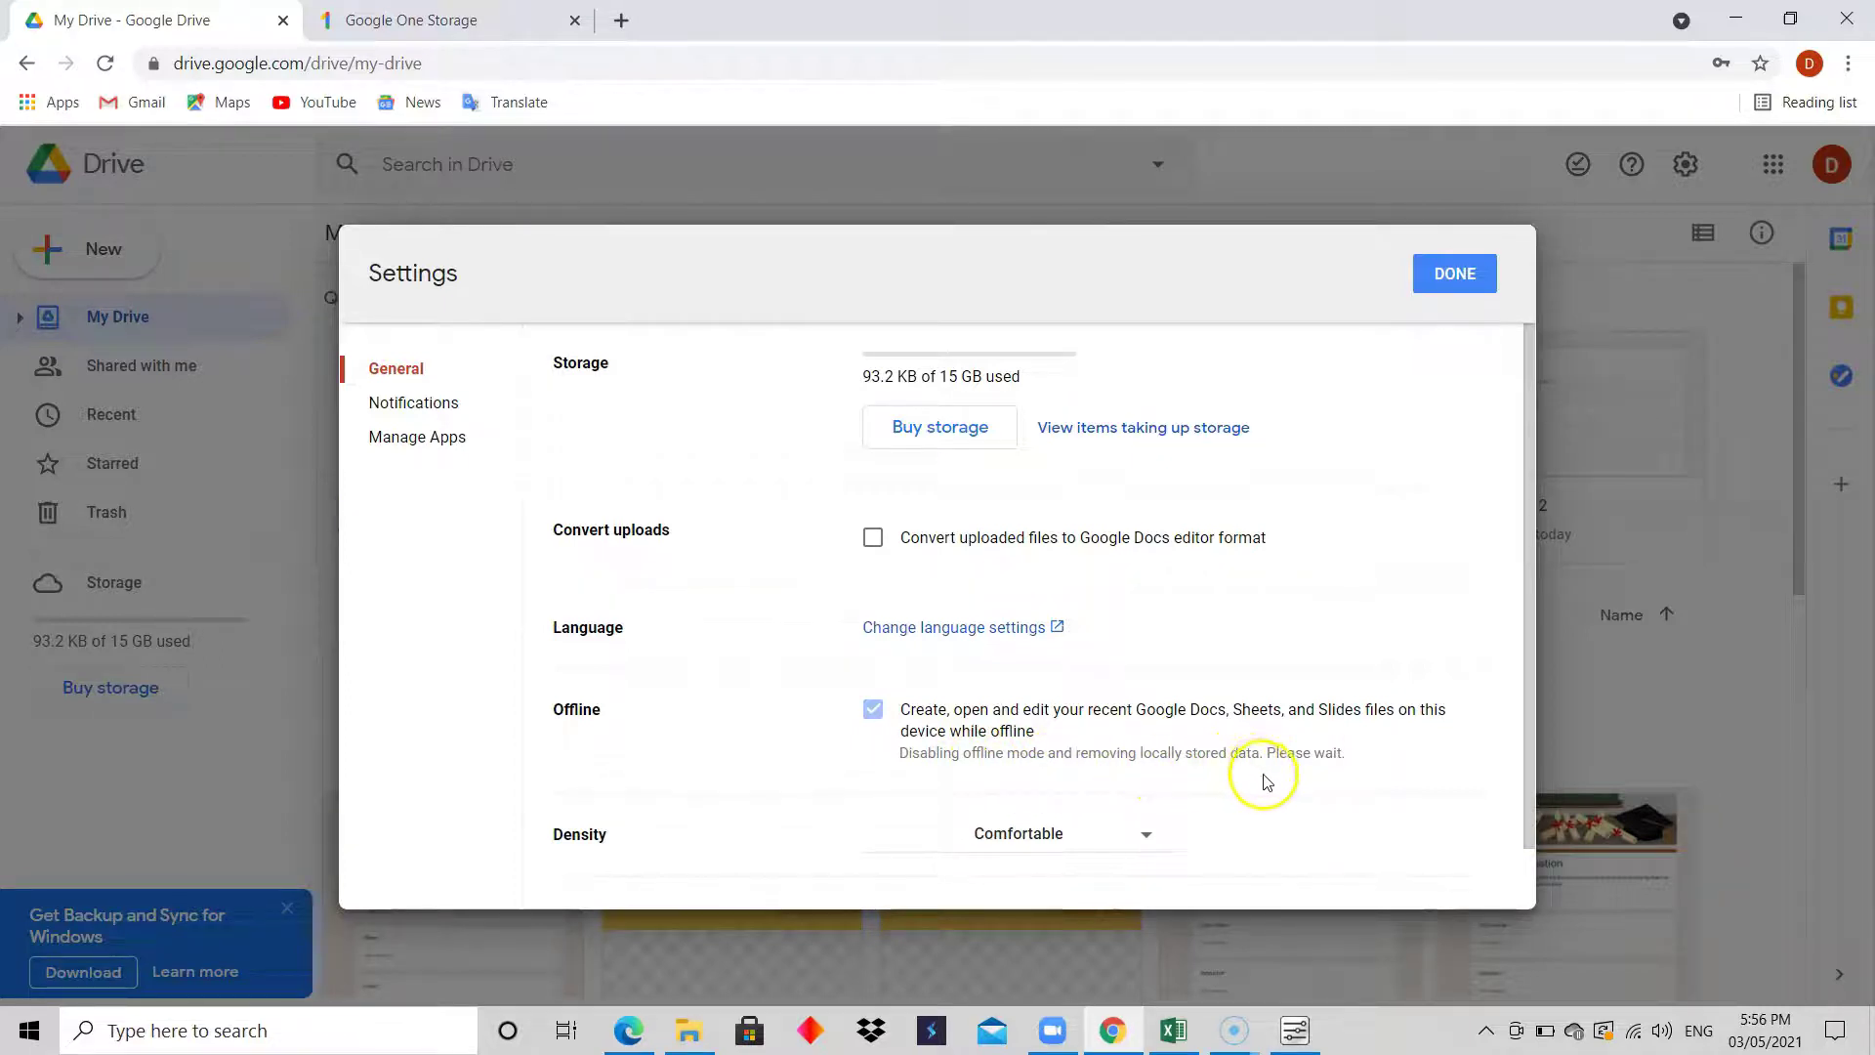
pyautogui.click(1442, 288)
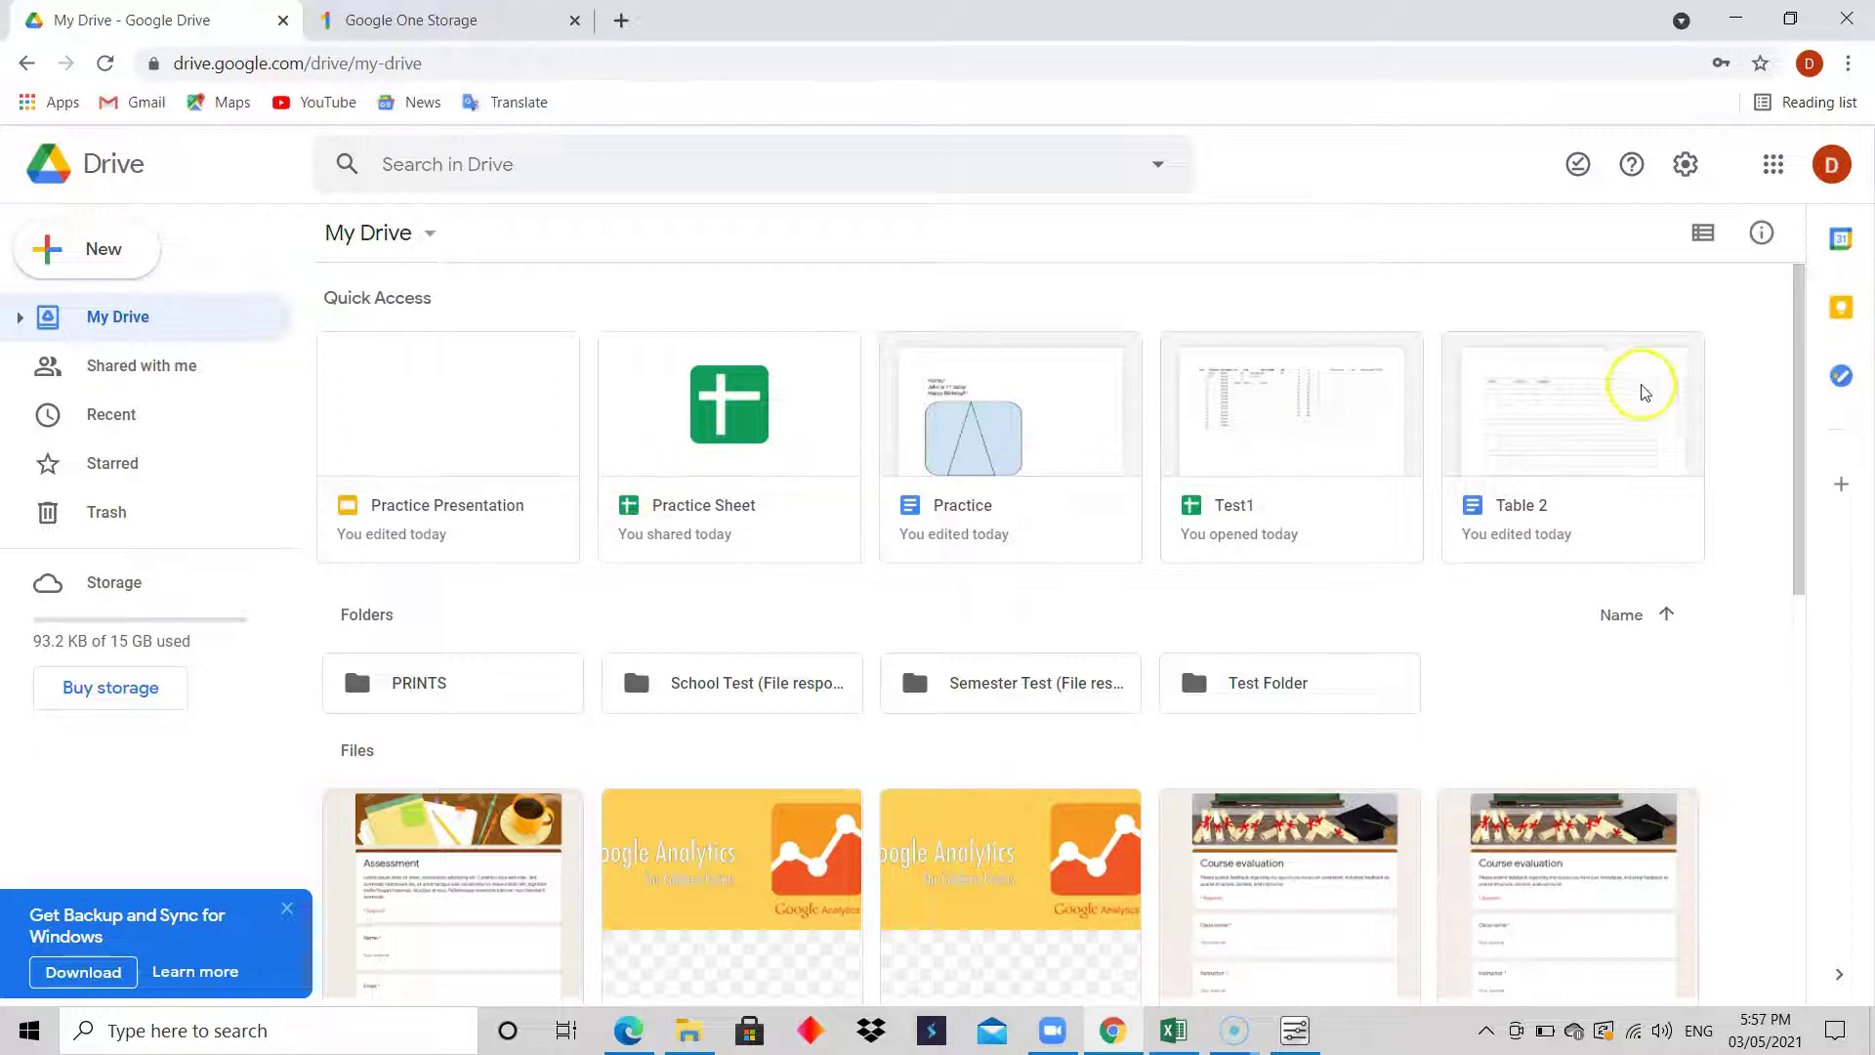
# - Look through the files in My Drive, view the Recent and Shared with me sections, and return to My Drive
pyautogui.moveTo(1797, 433); pyautogui.dragTo(1762, 879)
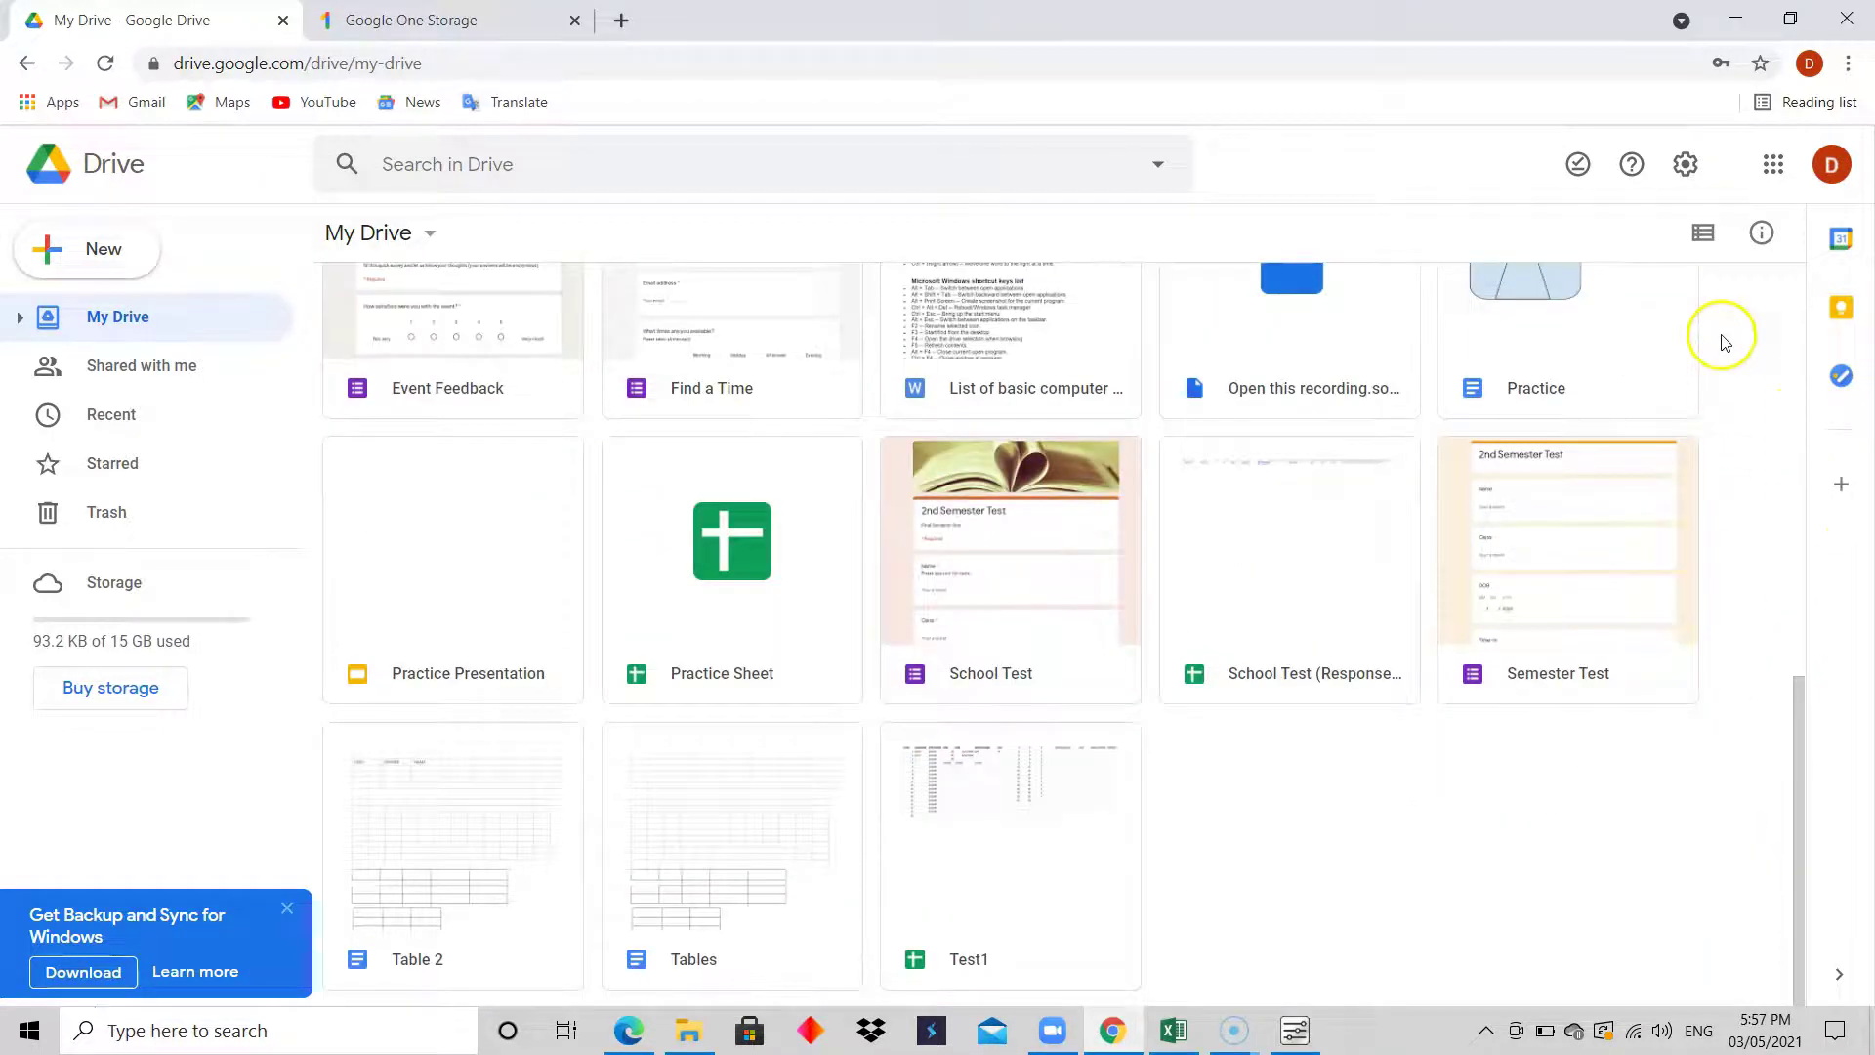
pyautogui.moveTo(1802, 736); pyautogui.dragTo(1776, 318)
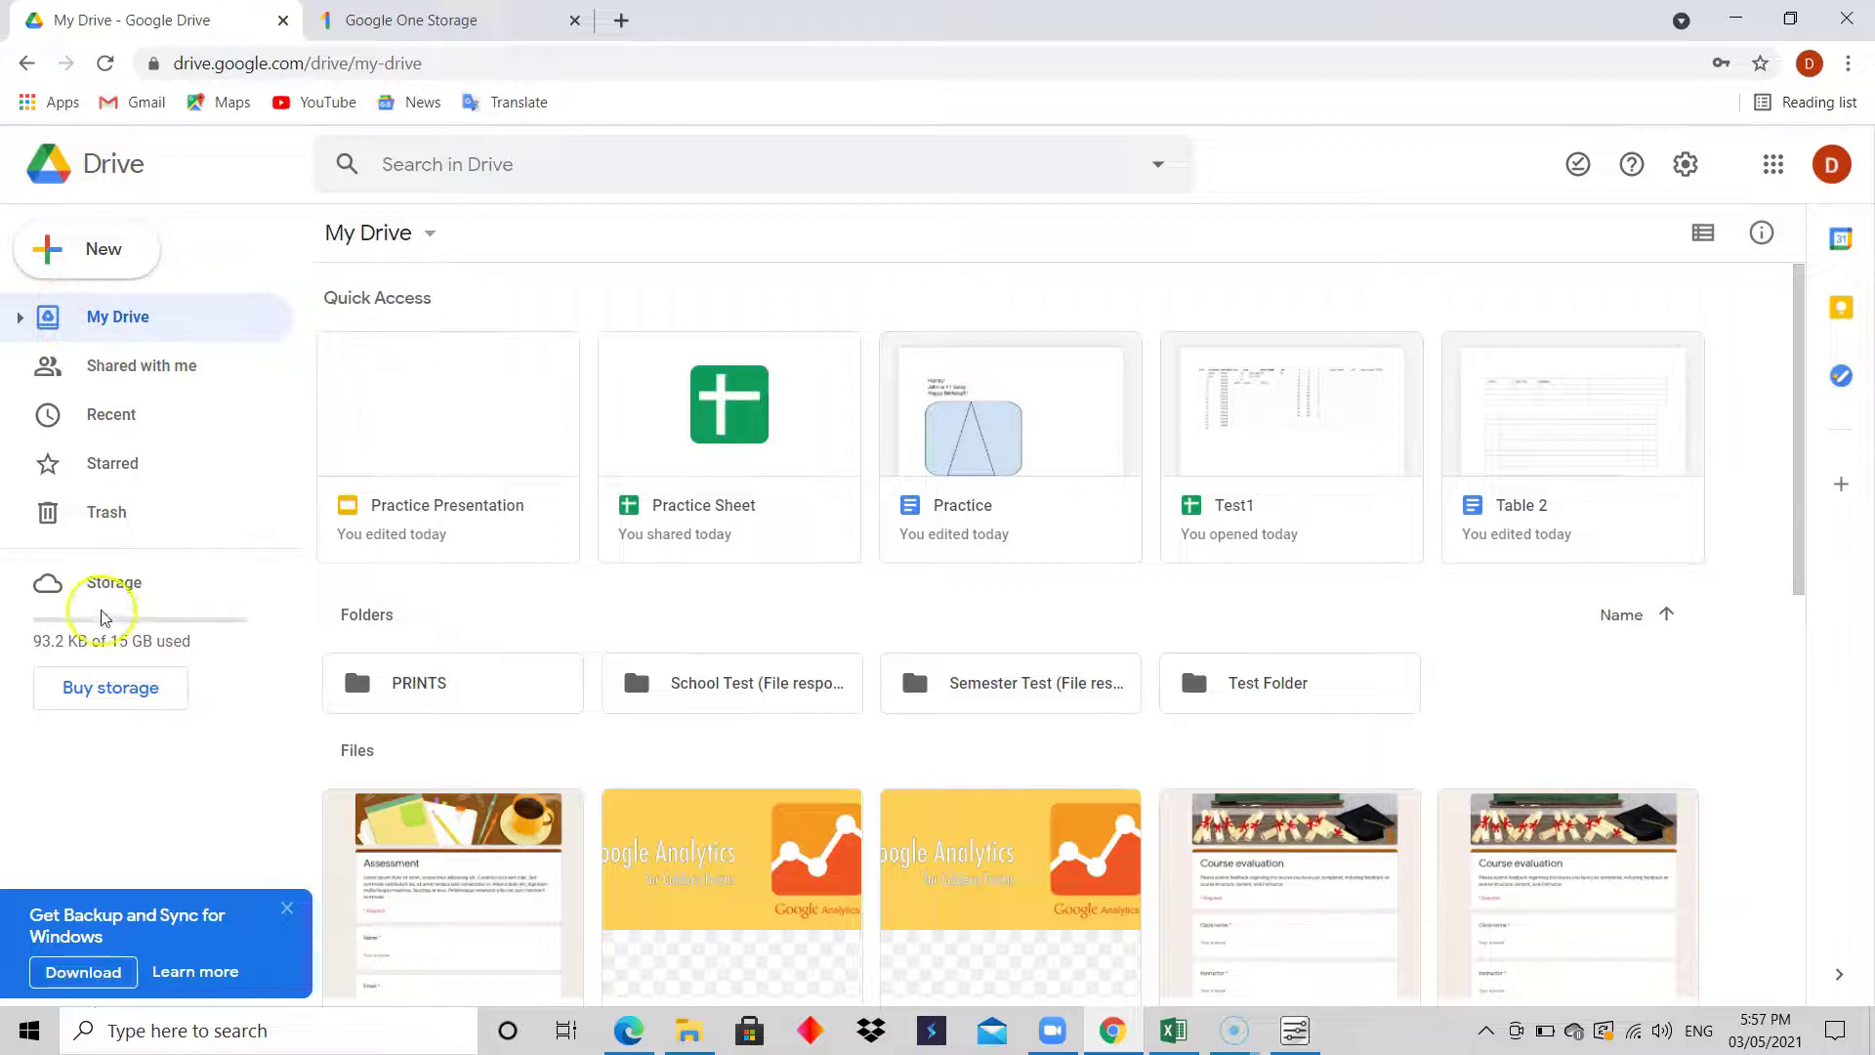
pyautogui.click(134, 415)
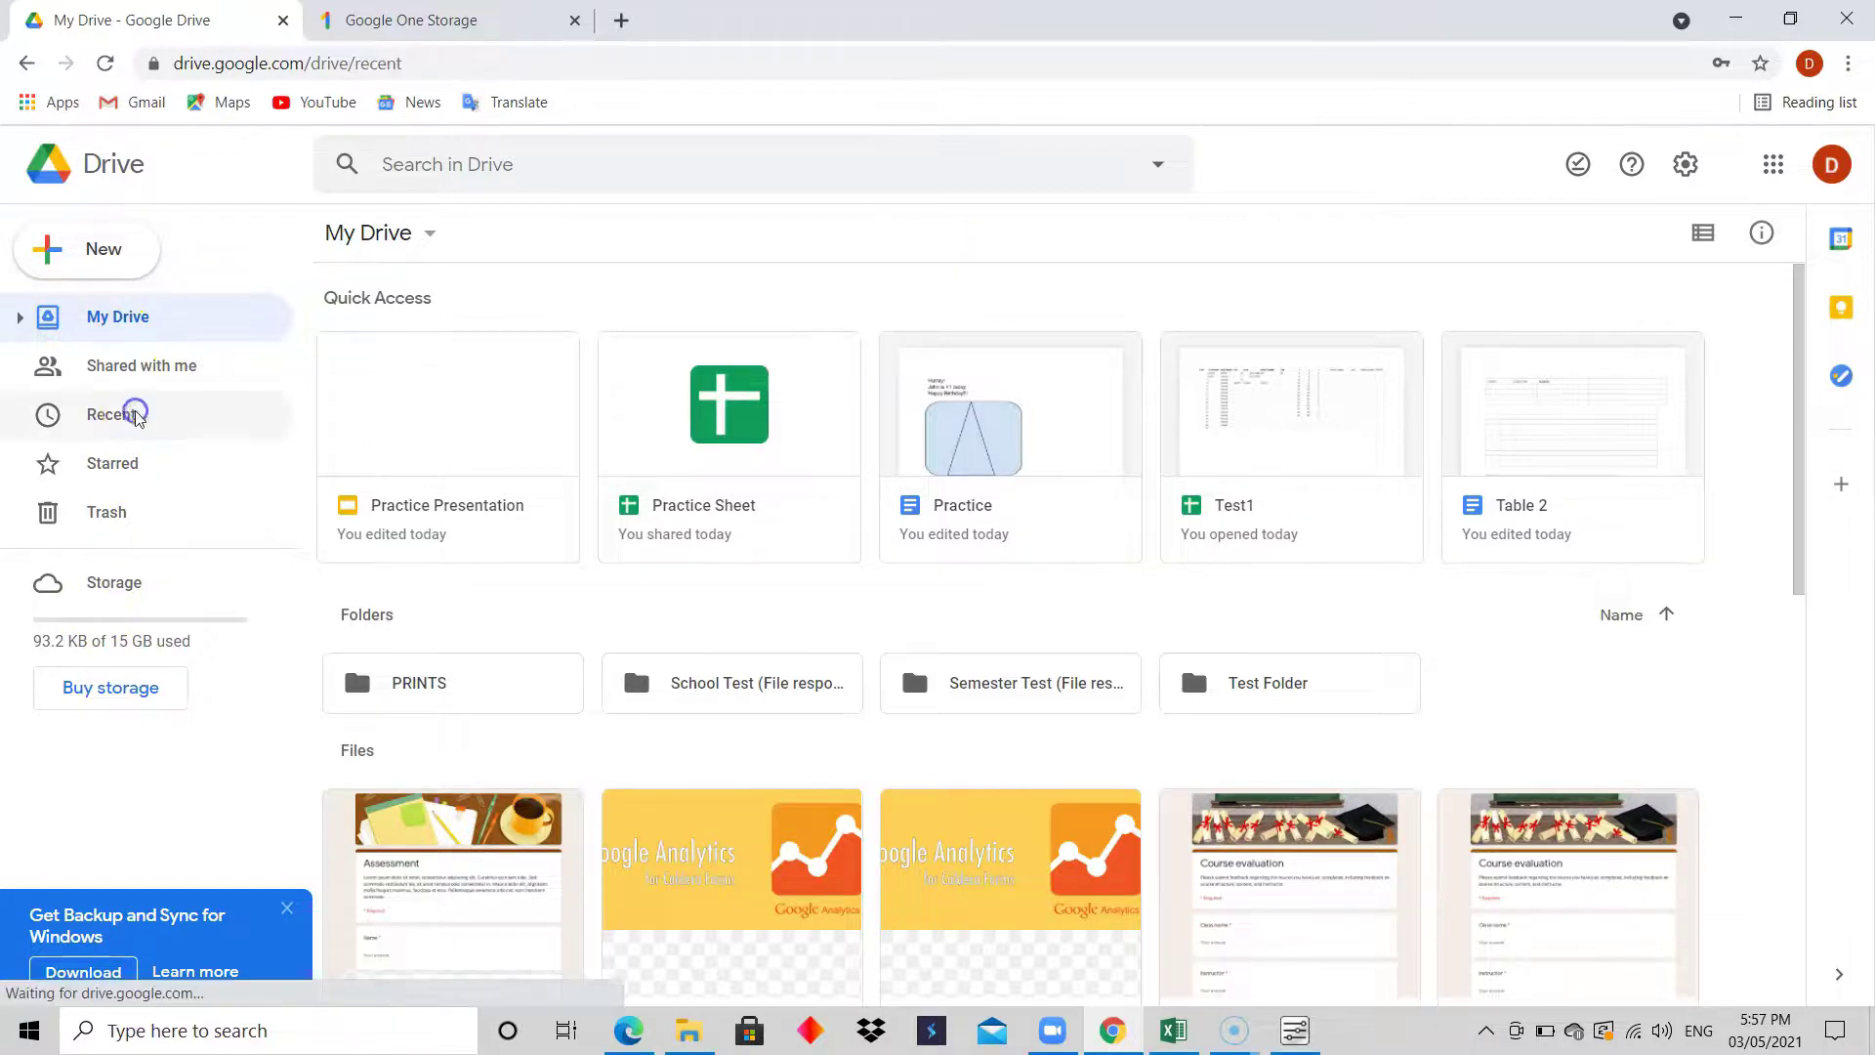
pyautogui.click(148, 361)
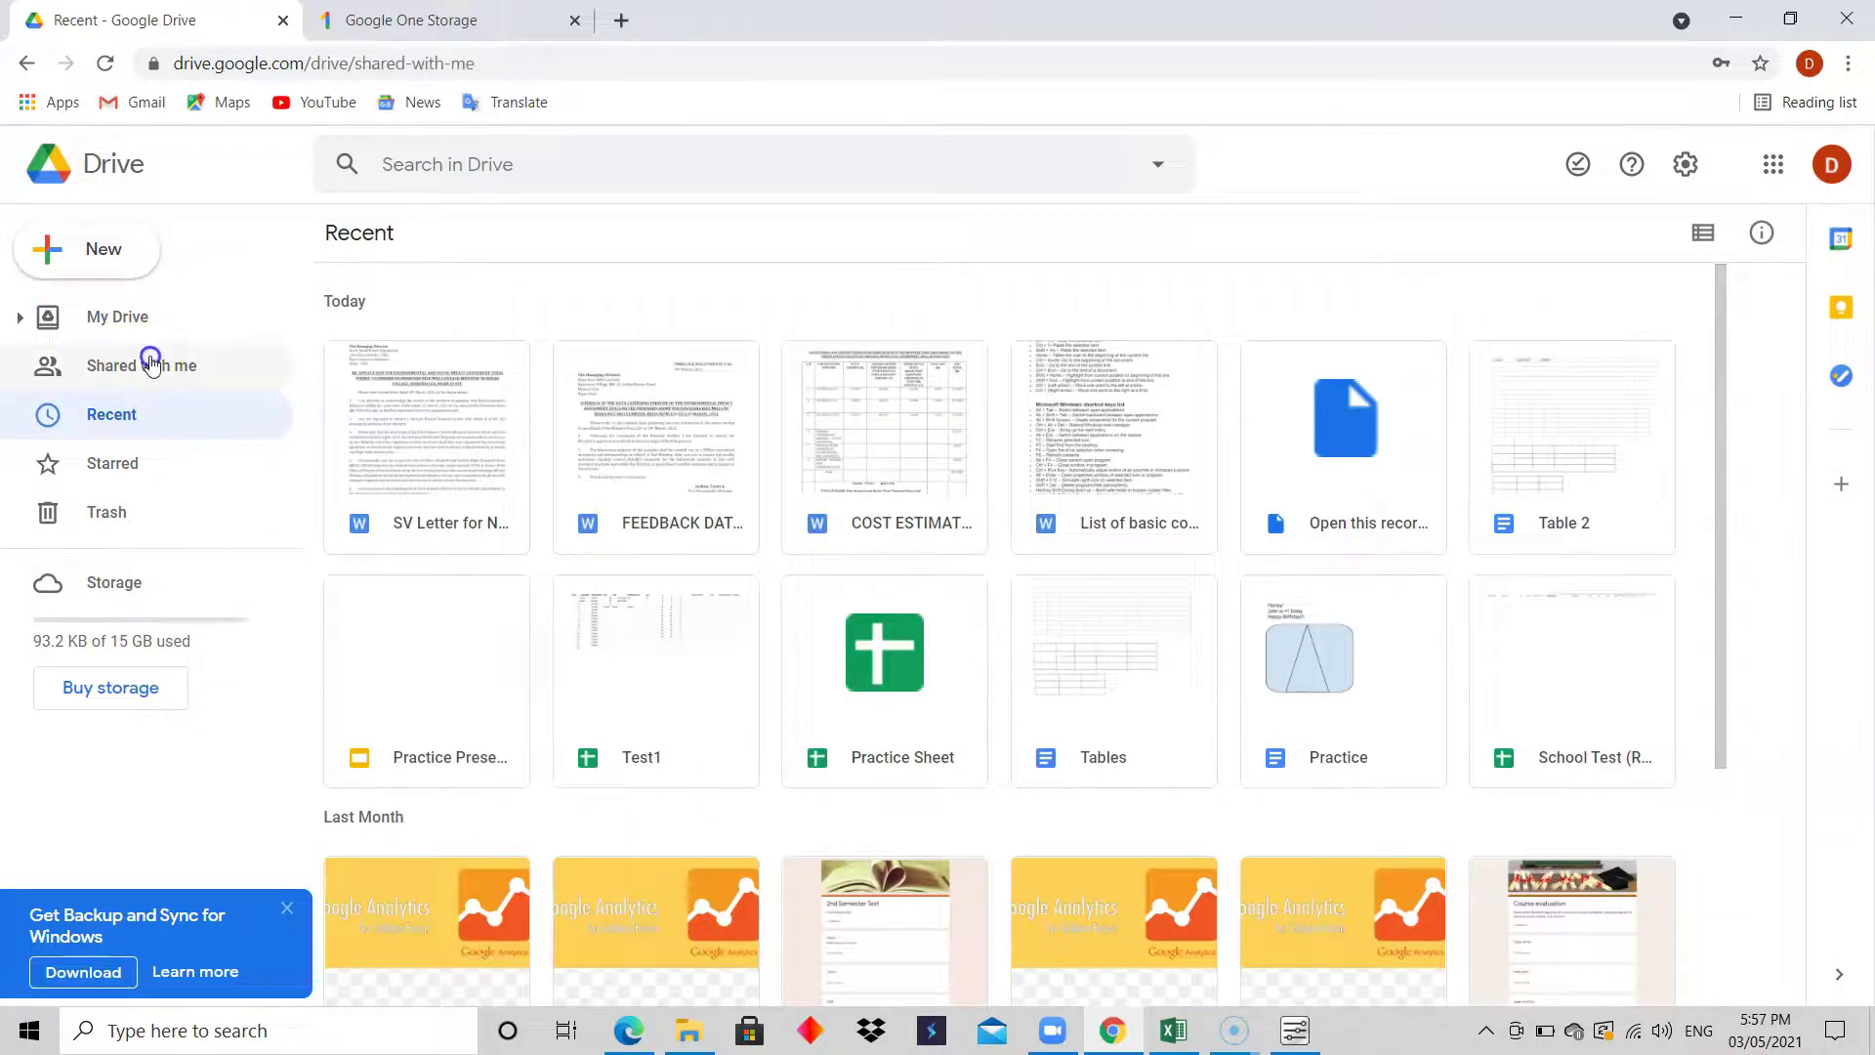
pyautogui.click(140, 323)
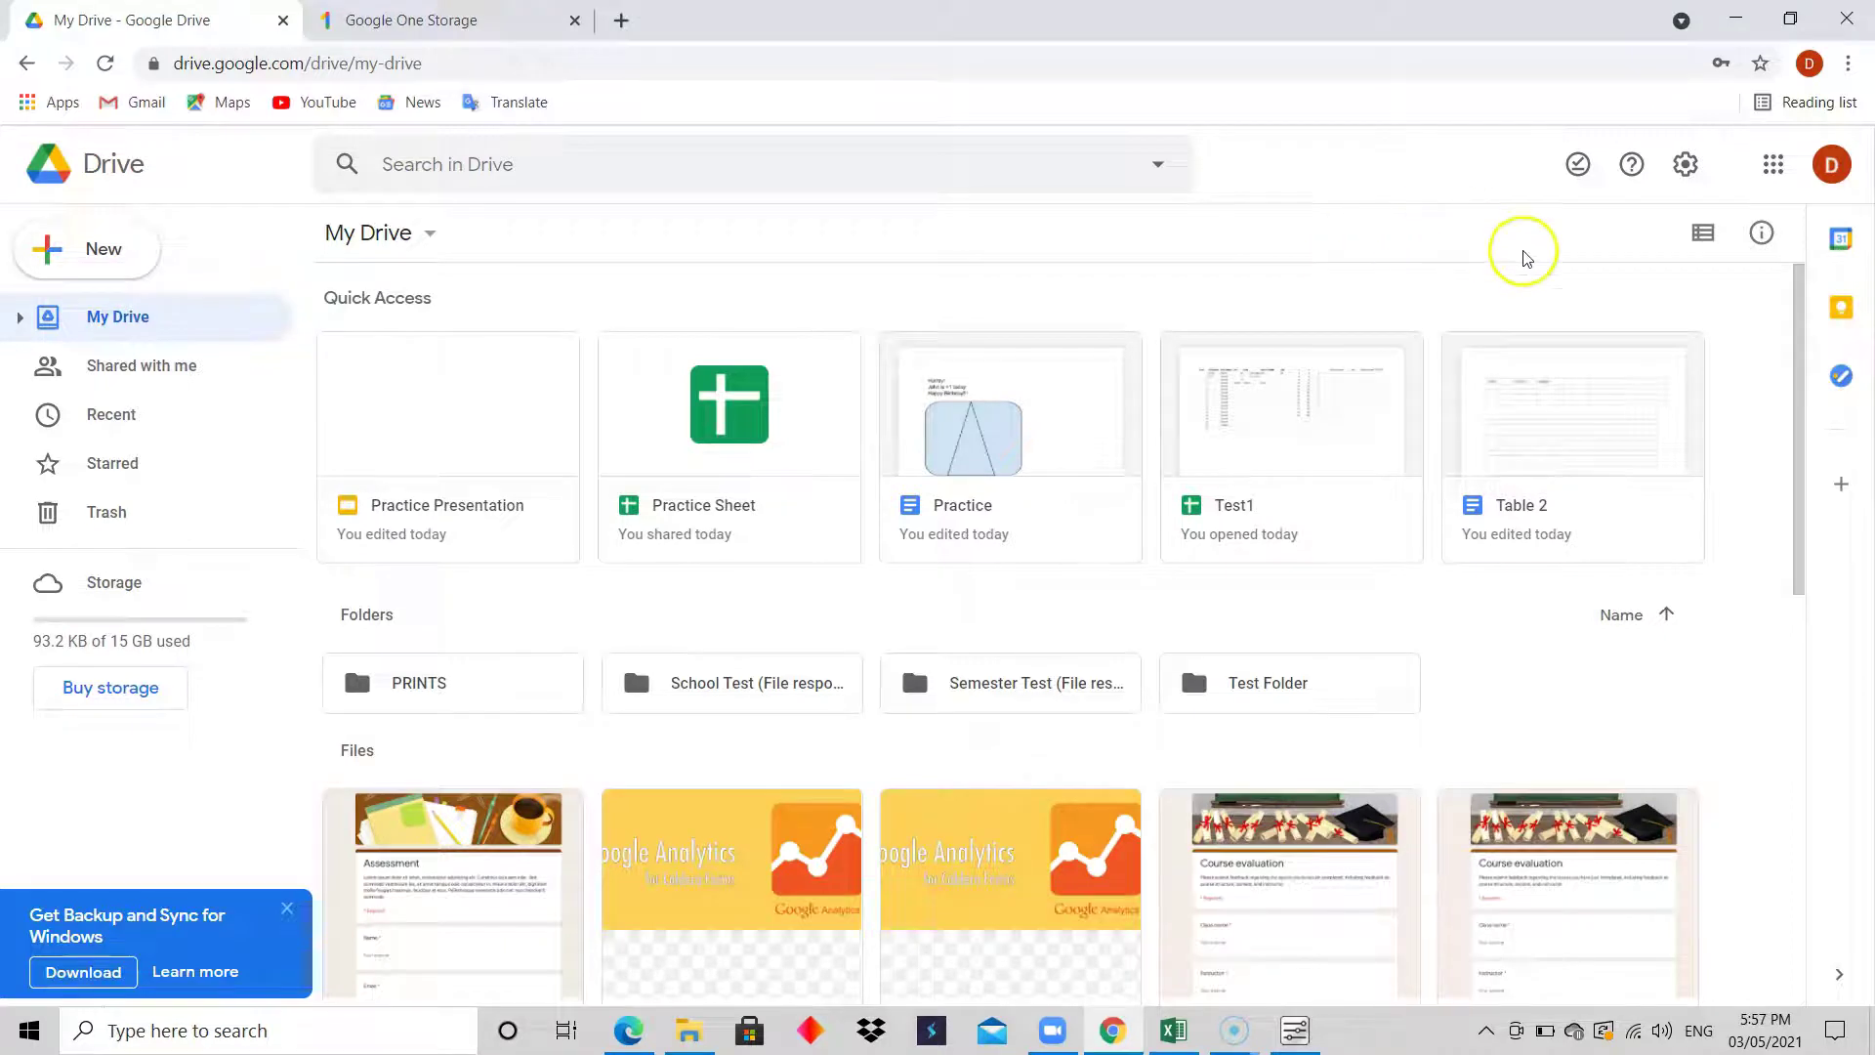
# - View the creation and upload options for My Drive, and open the new folder dialog and dismiss it without creating a folder
pyautogui.click(427, 239)
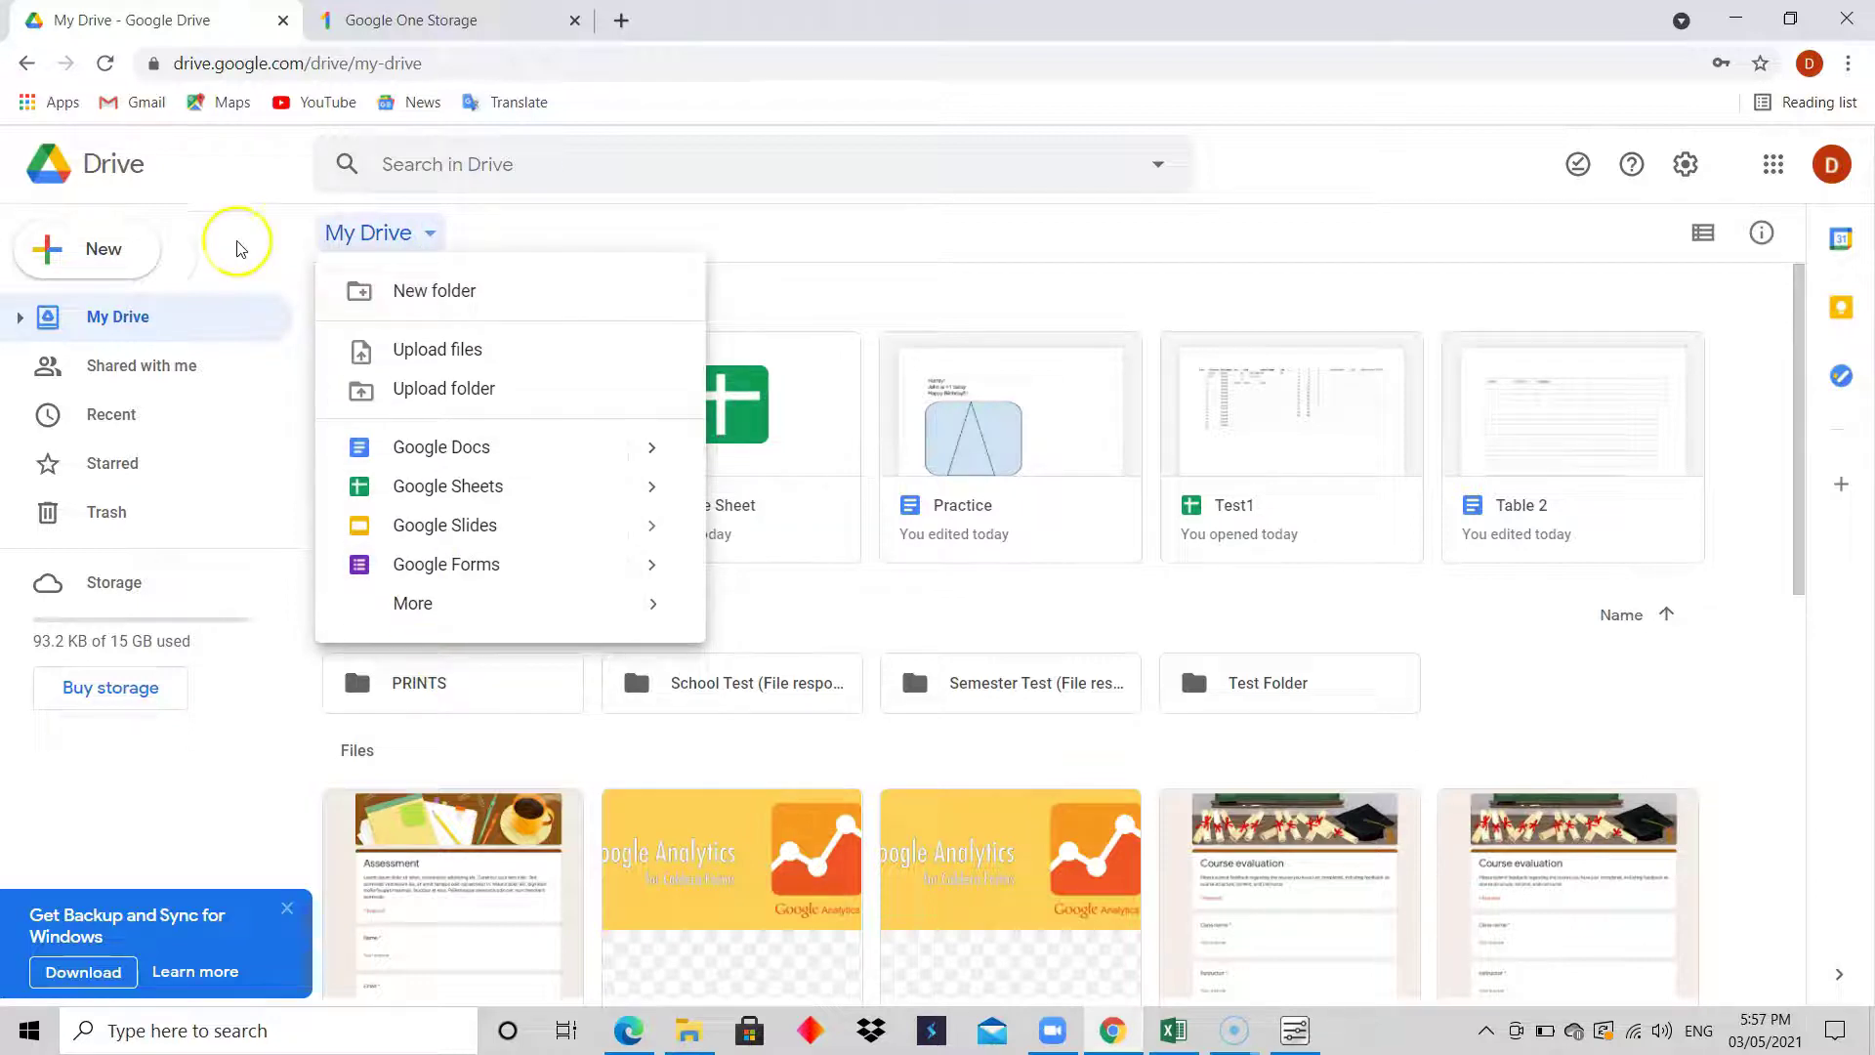
pyautogui.click(97, 262)
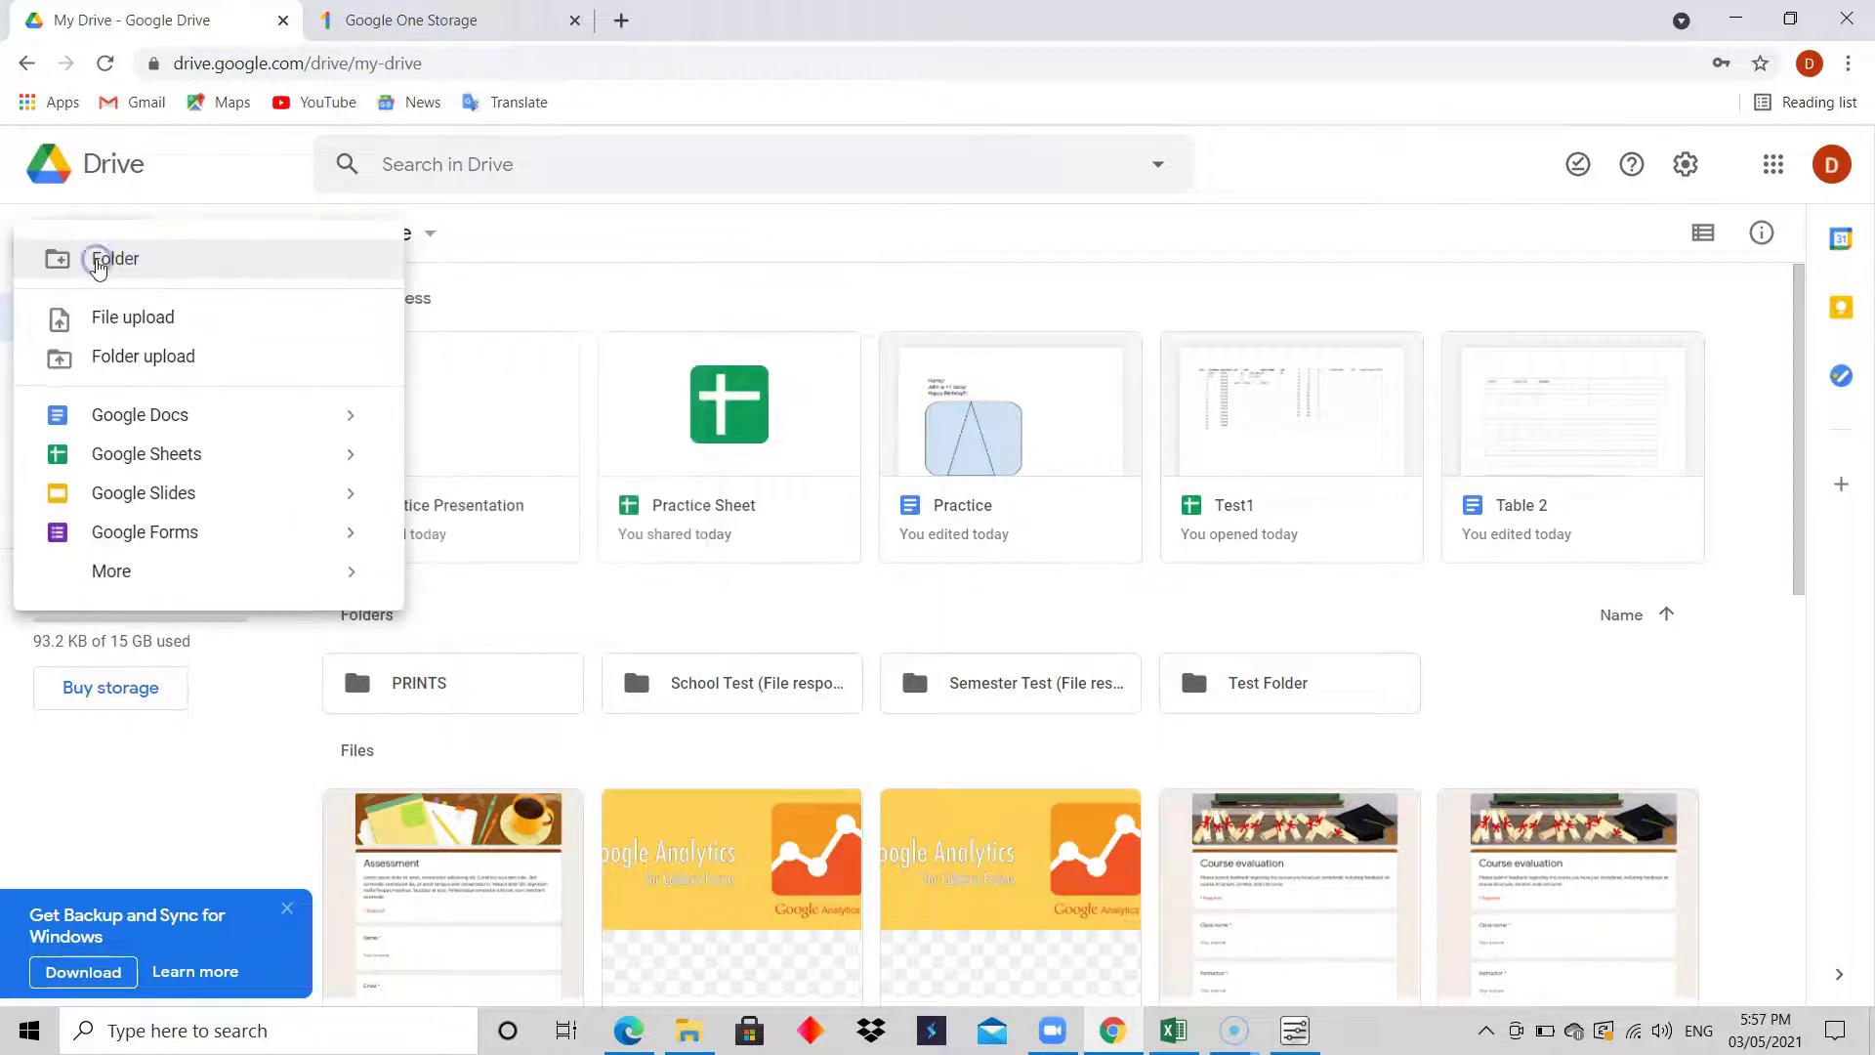
pyautogui.click(99, 262)
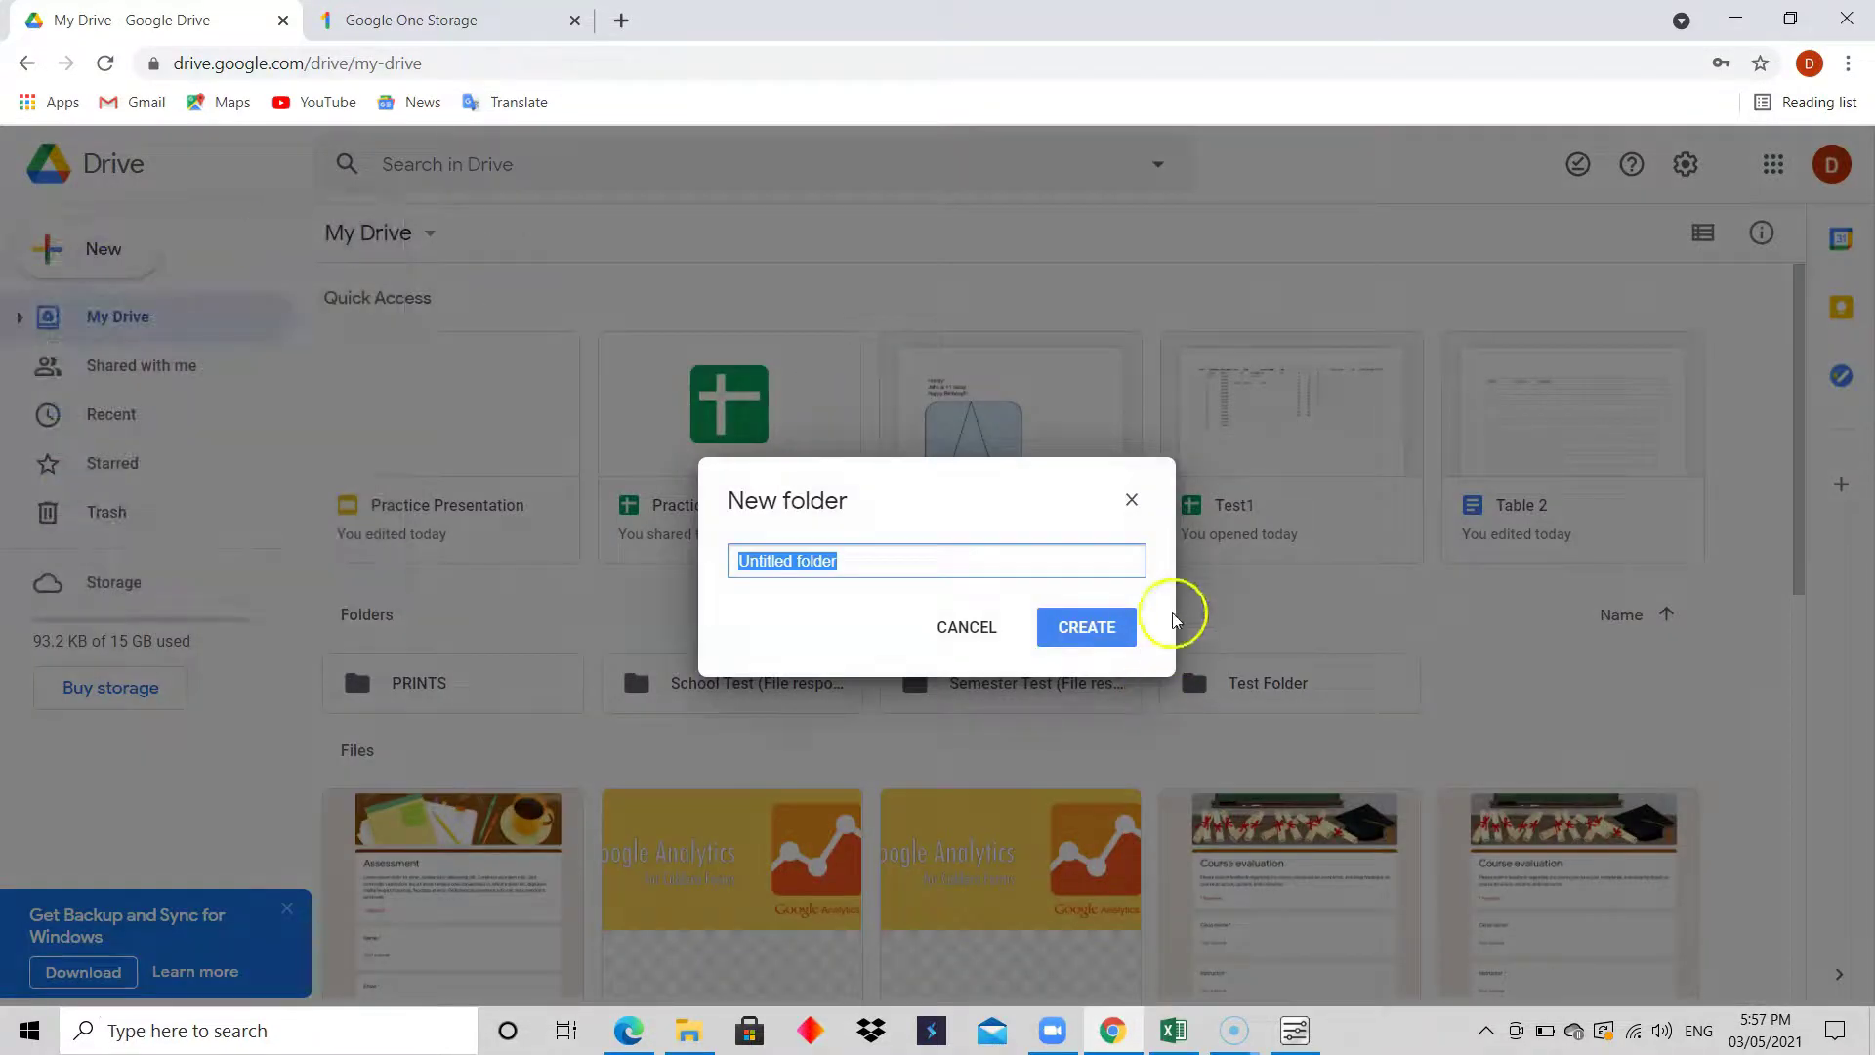
pyautogui.click(1131, 501)
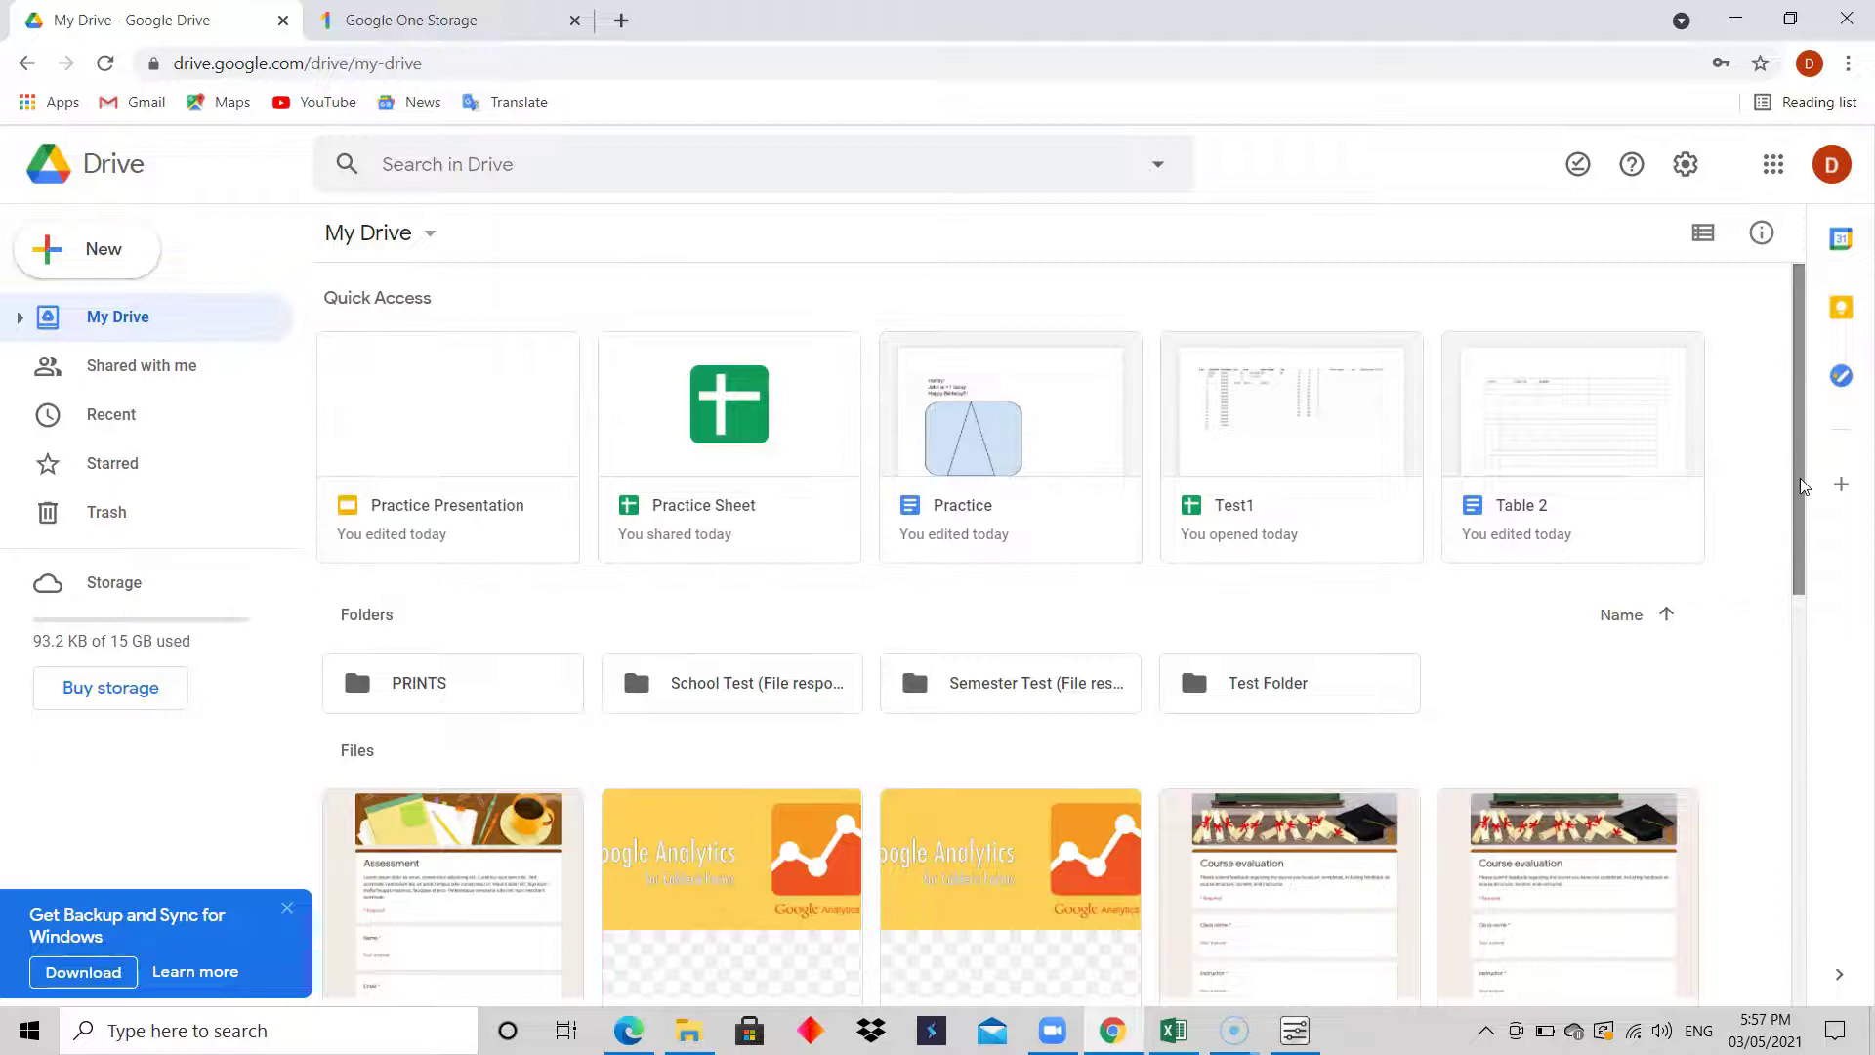
pyautogui.moveTo(1804, 486); pyautogui.dragTo(1795, 385)
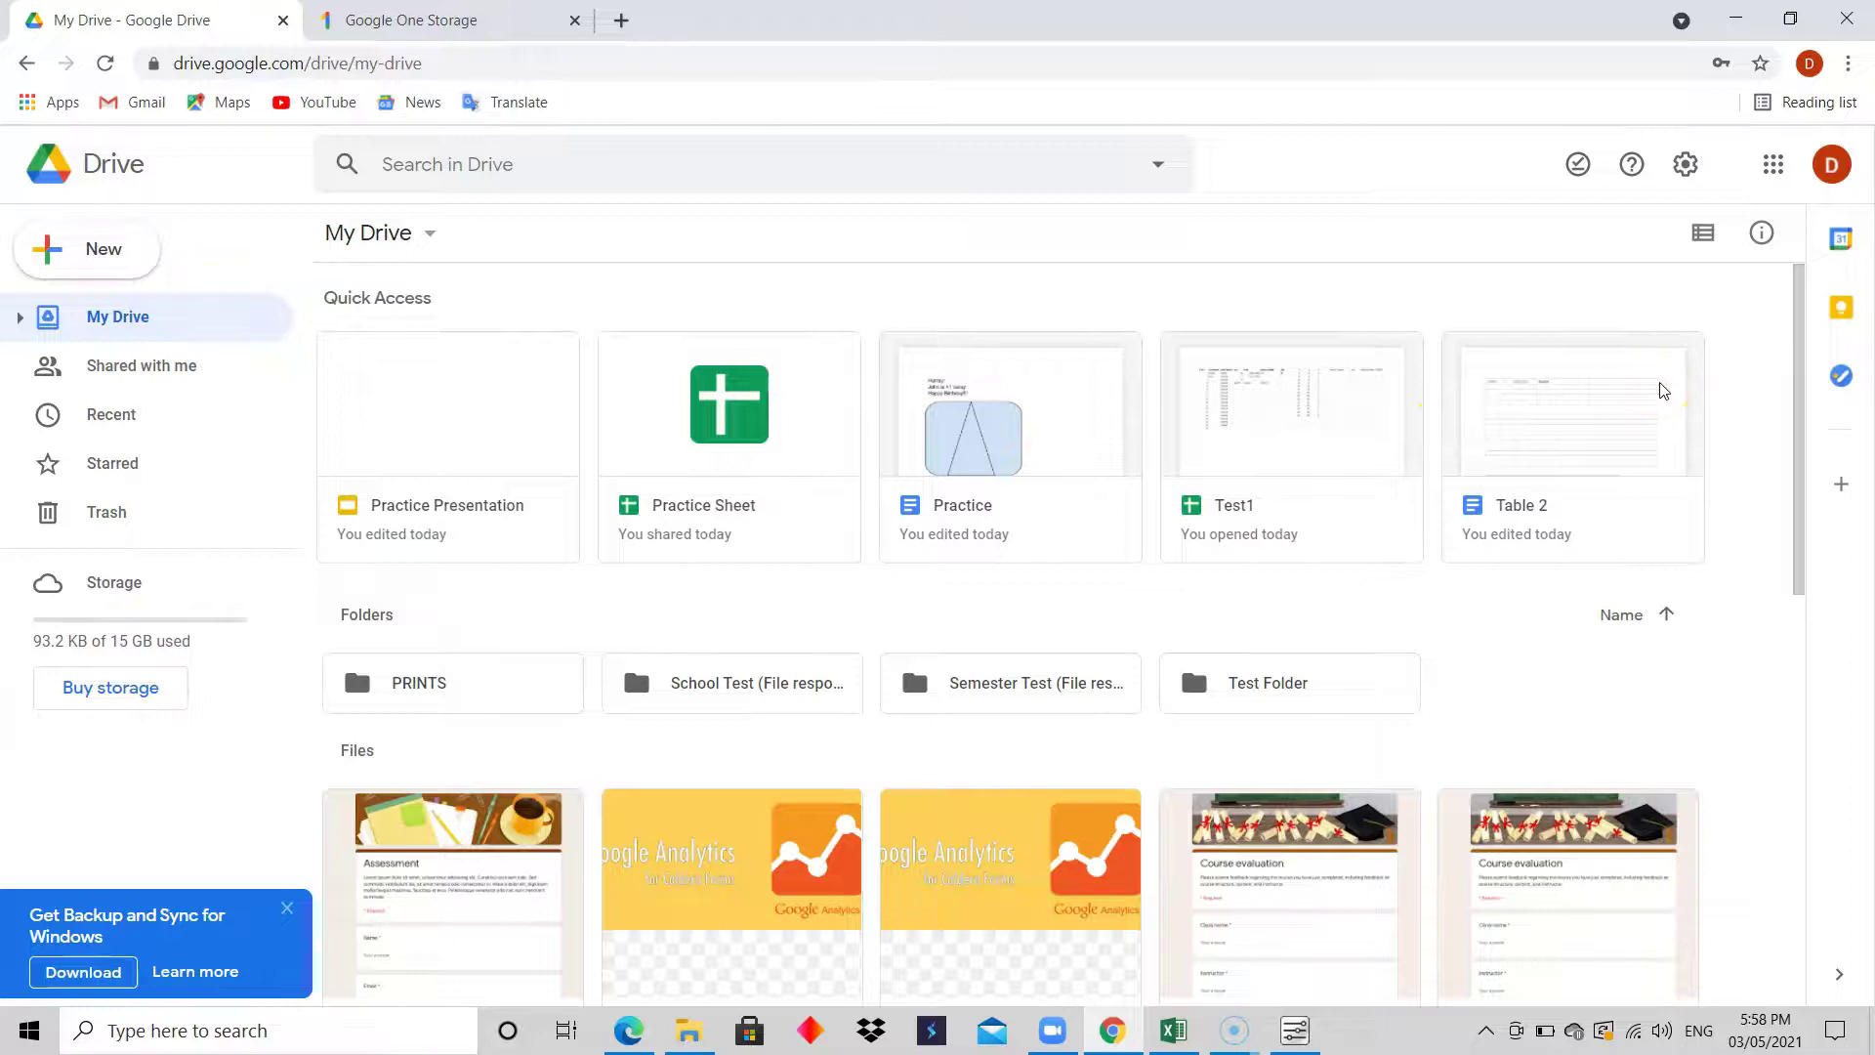
# - Review the offline preview option and the Drive settings for connected apps, notifications and general preferences
pyautogui.click(1579, 164)
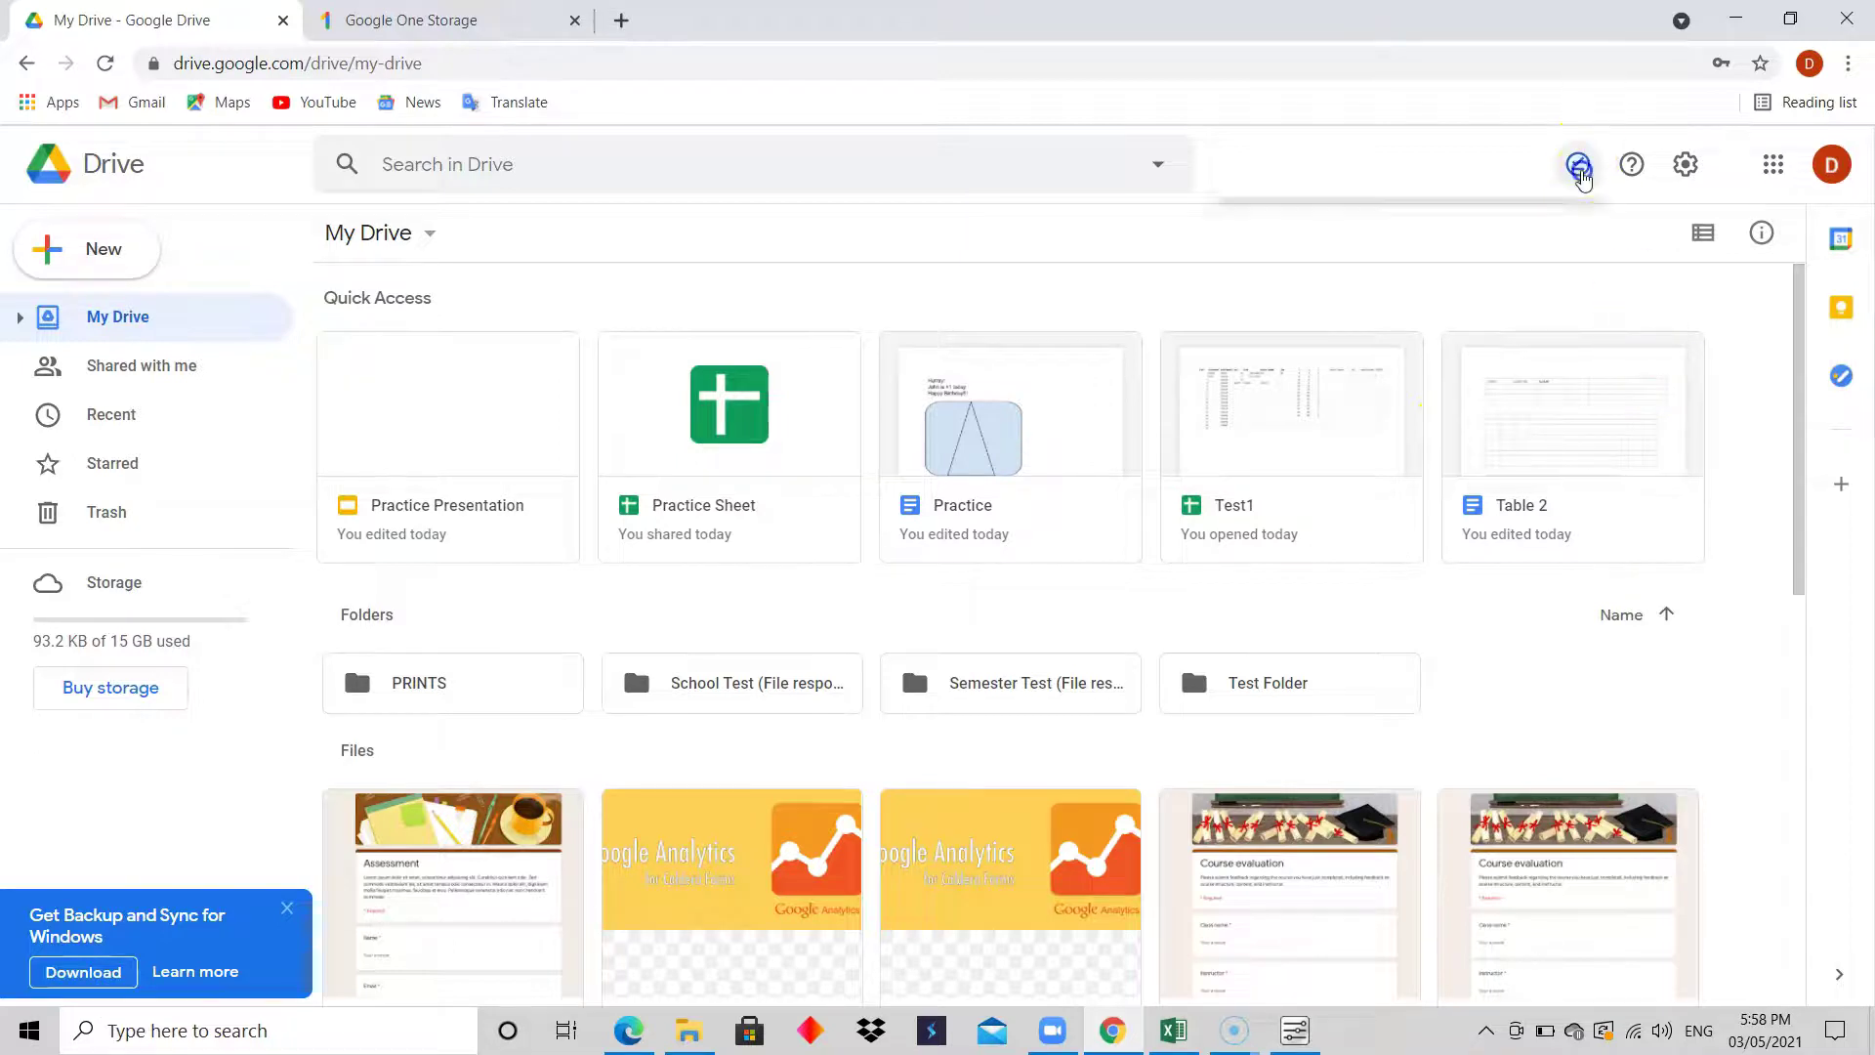
pyautogui.click(1687, 165)
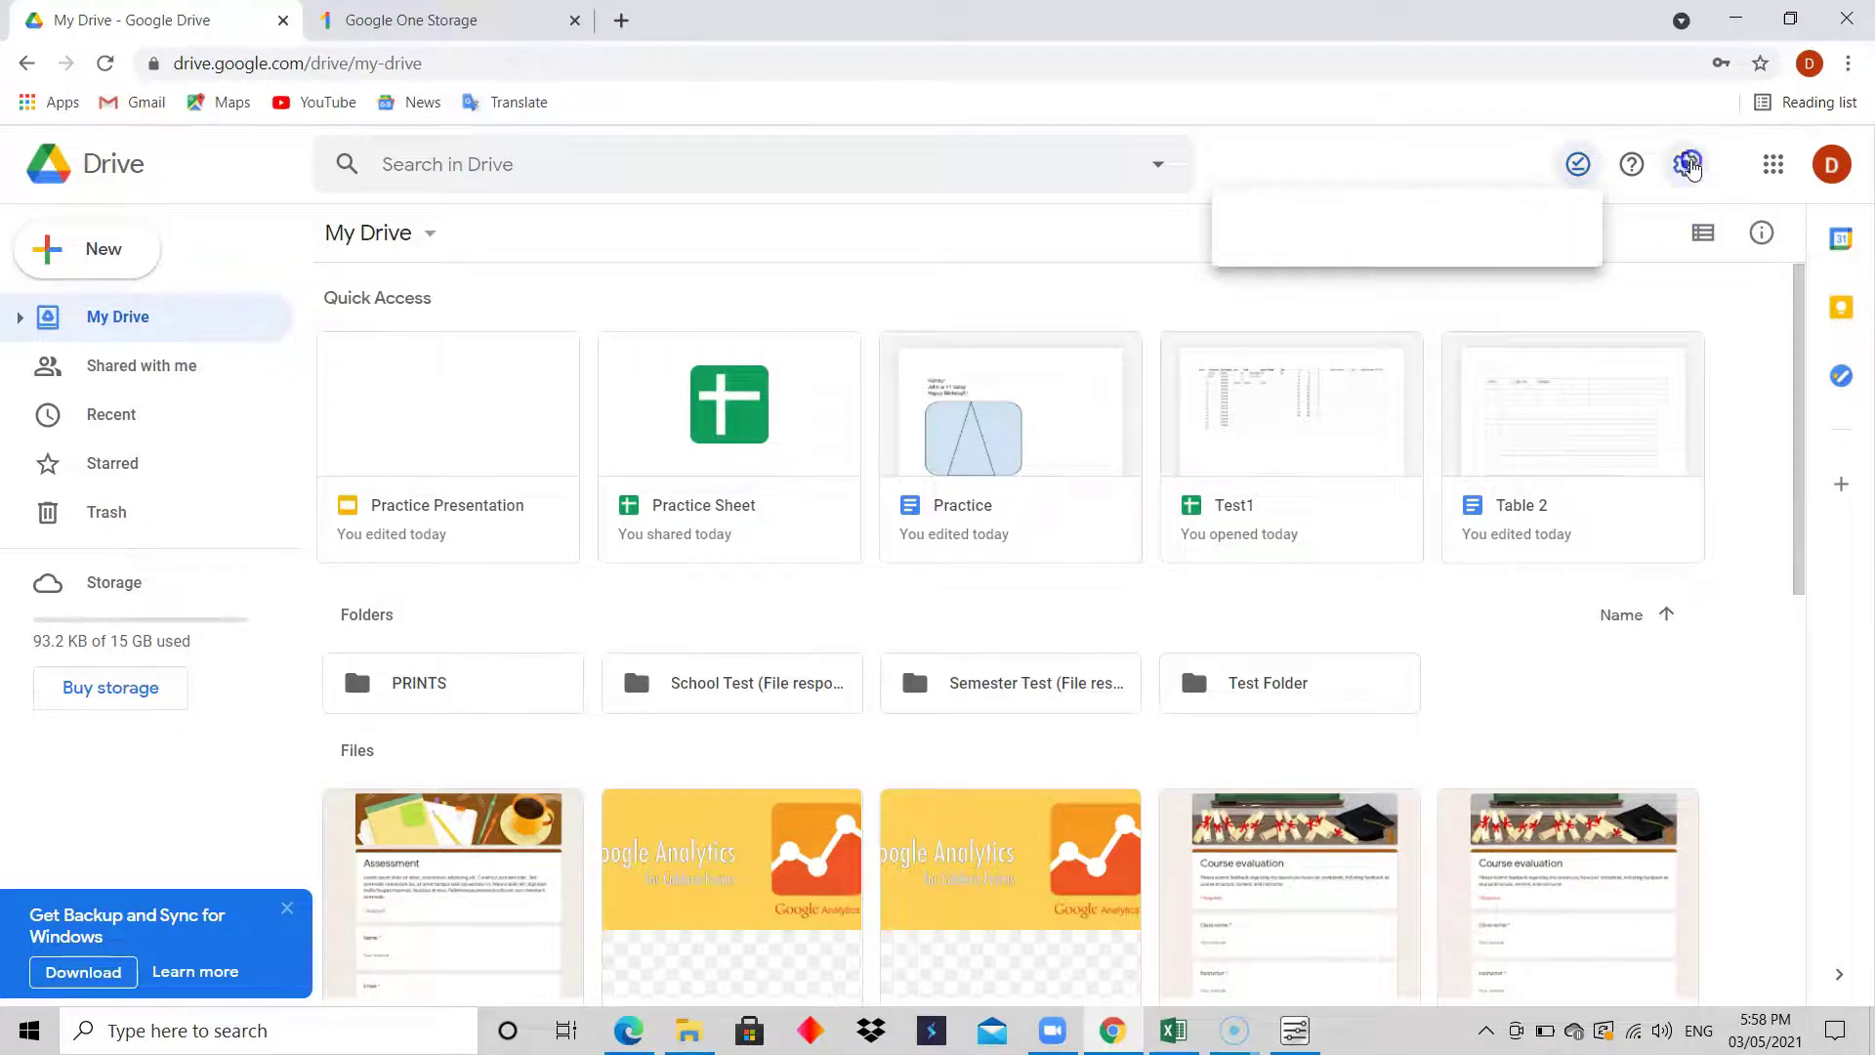
pyautogui.click(1692, 168)
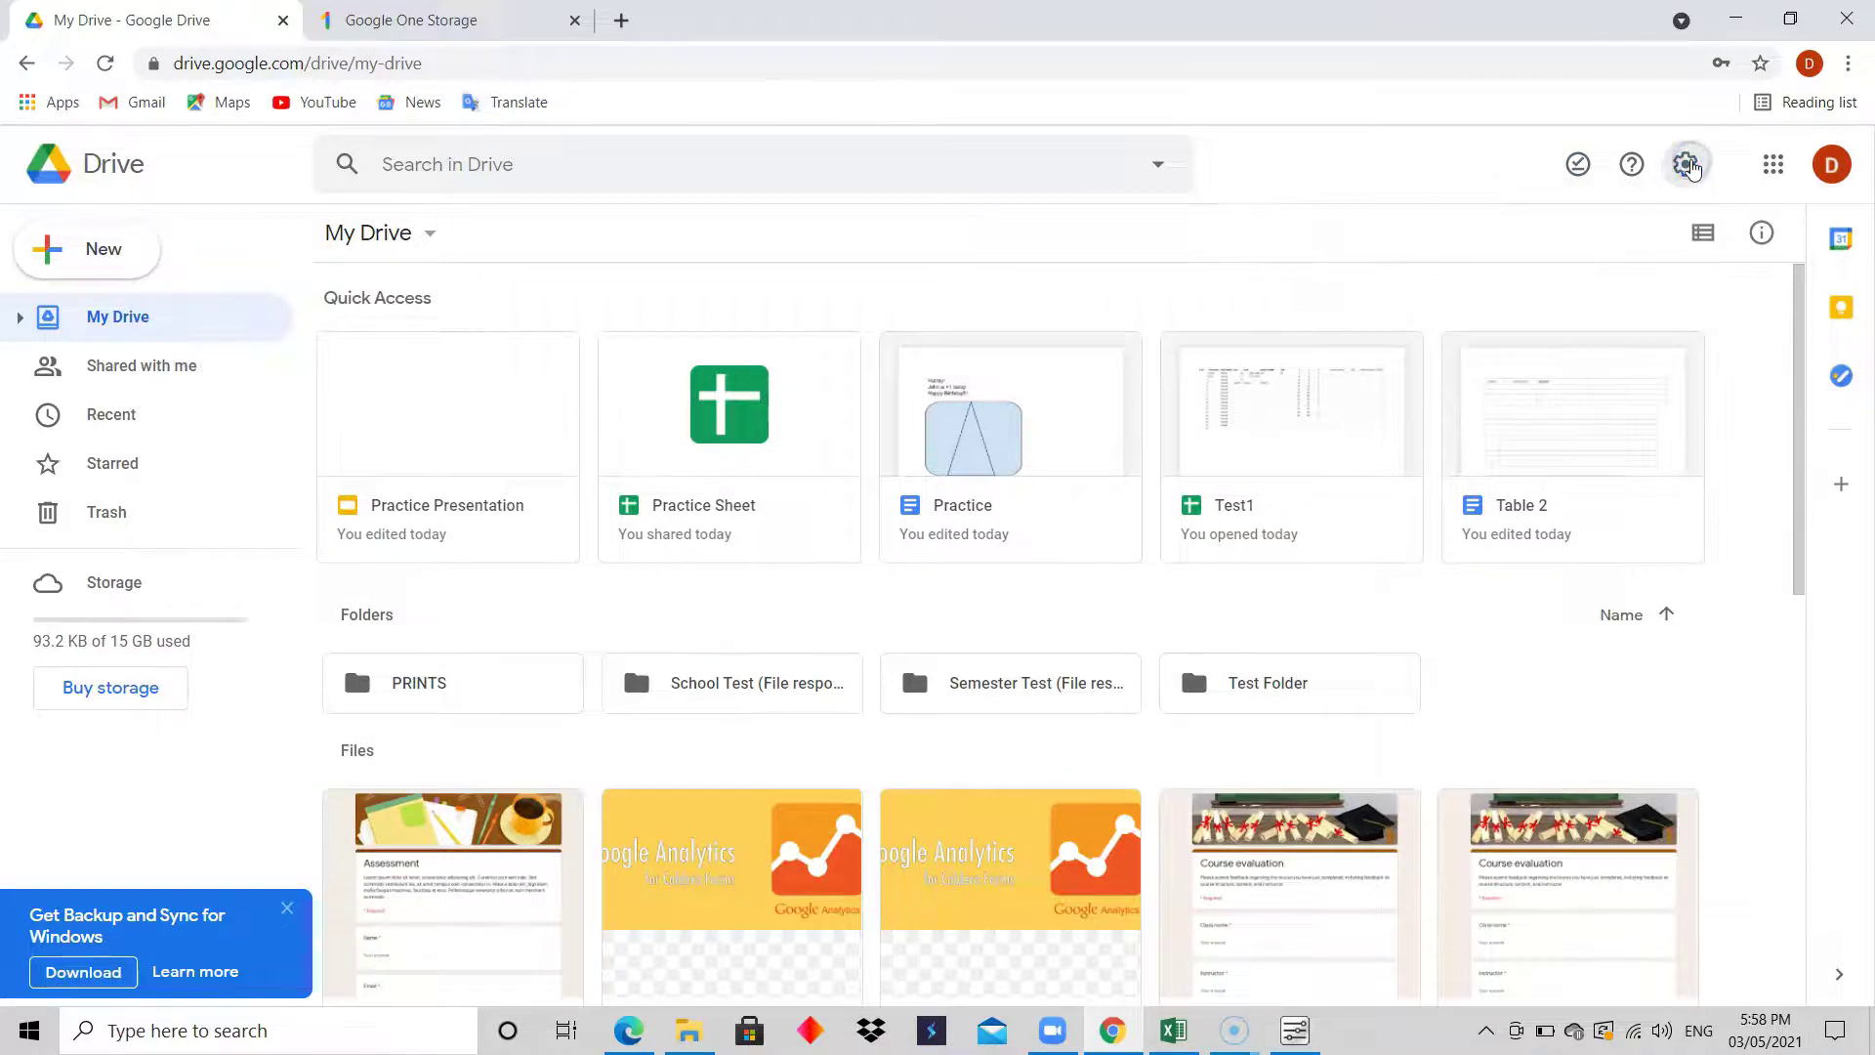
pyautogui.click(1686, 168)
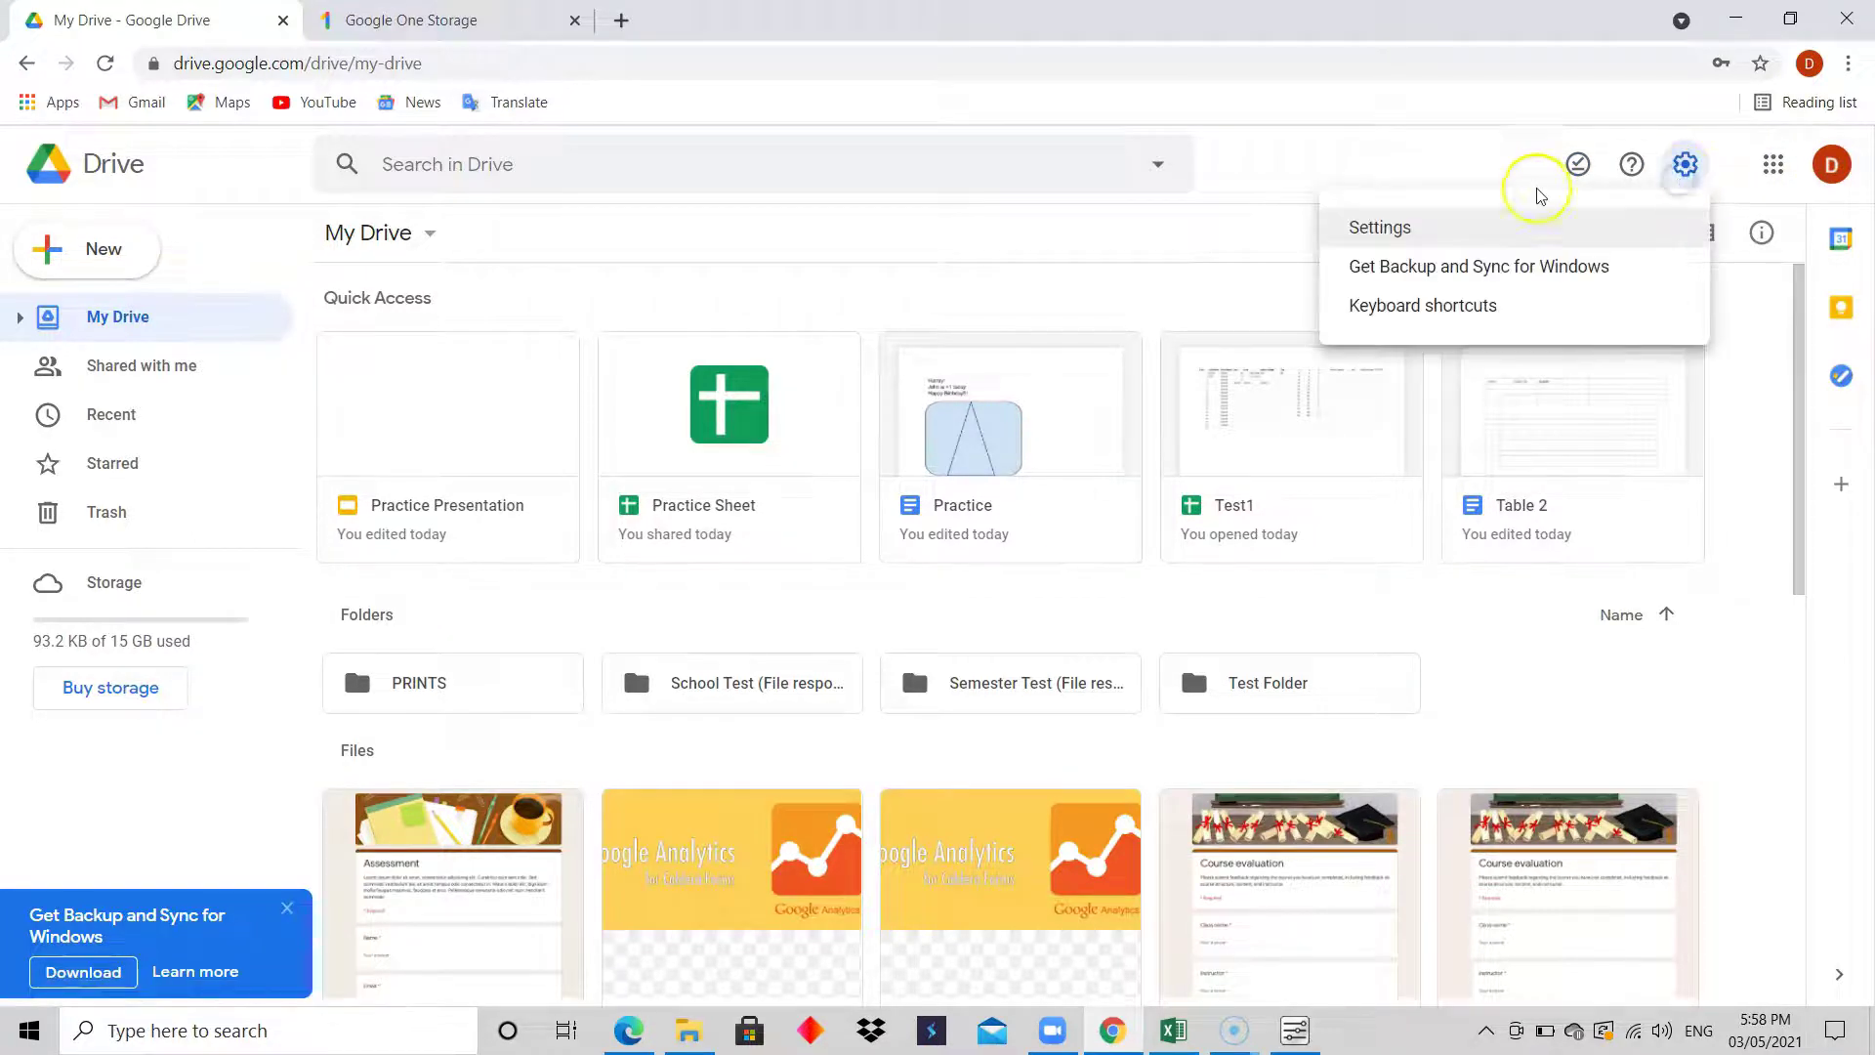
pyautogui.click(1474, 233)
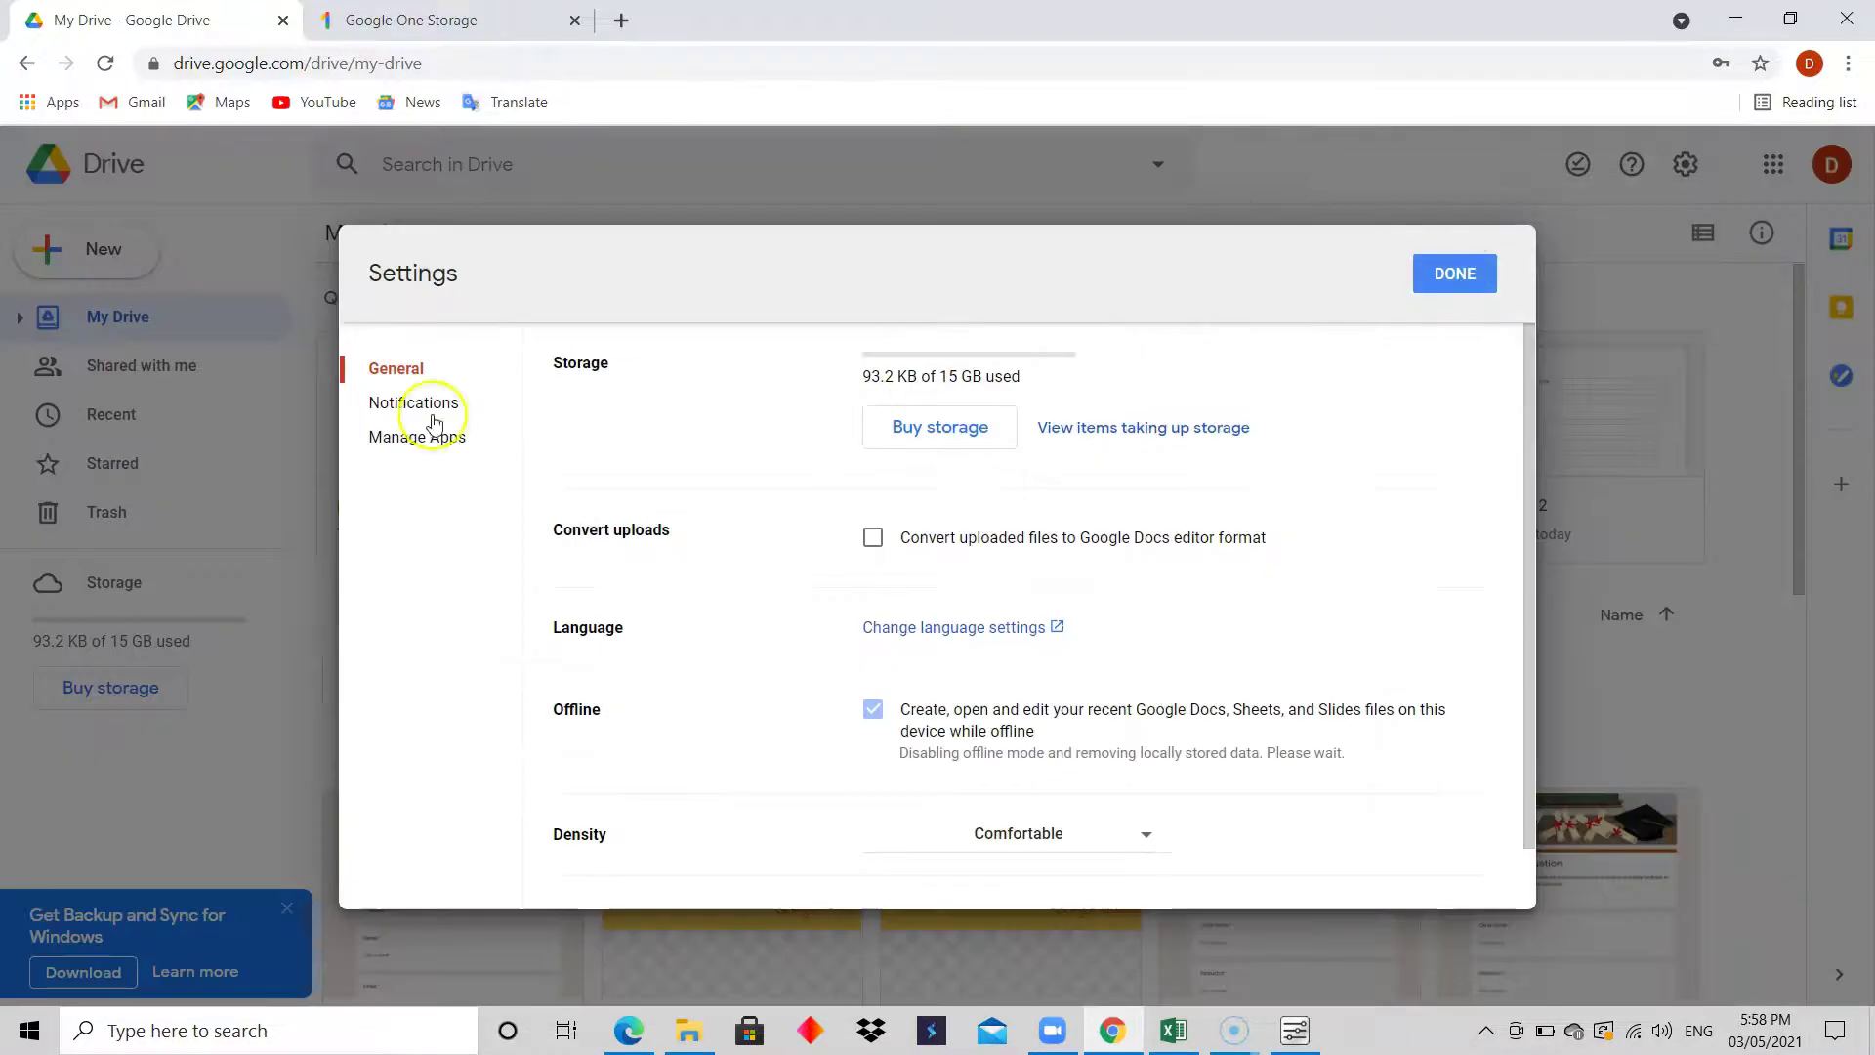
pyautogui.click(417, 437)
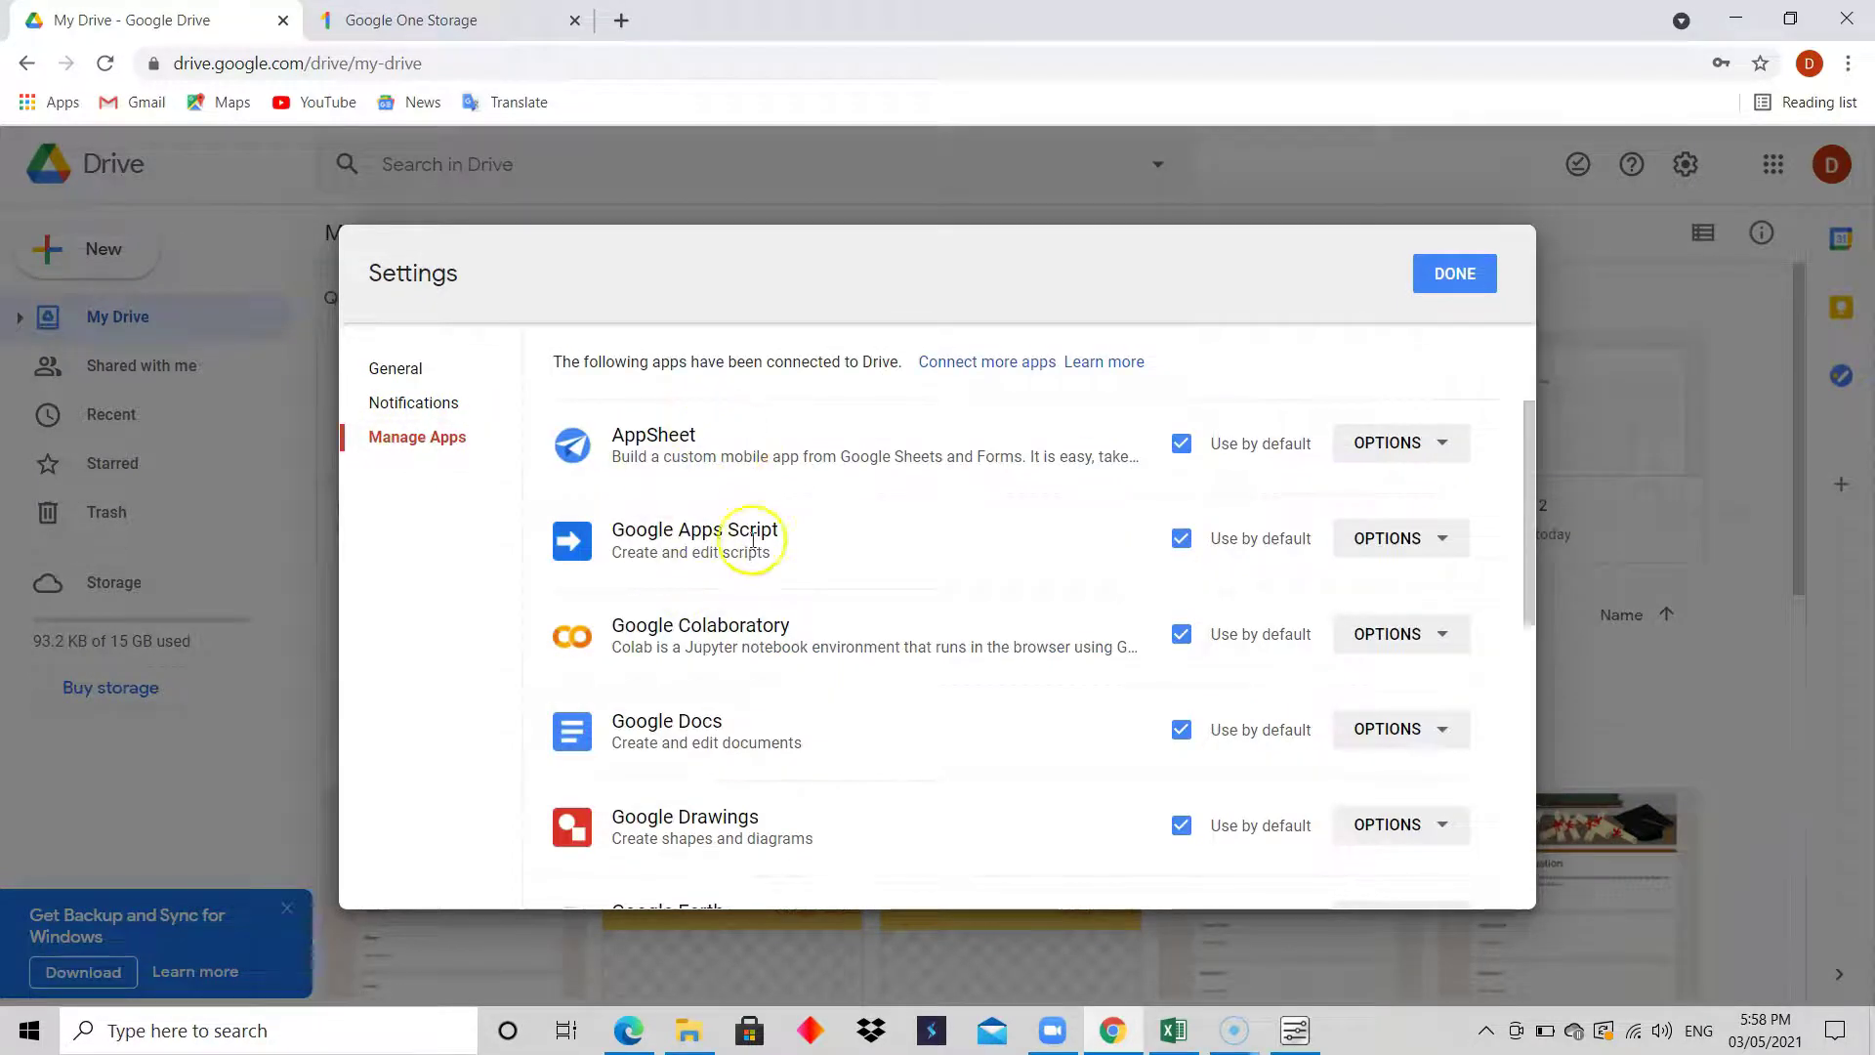
pyautogui.click(416, 405)
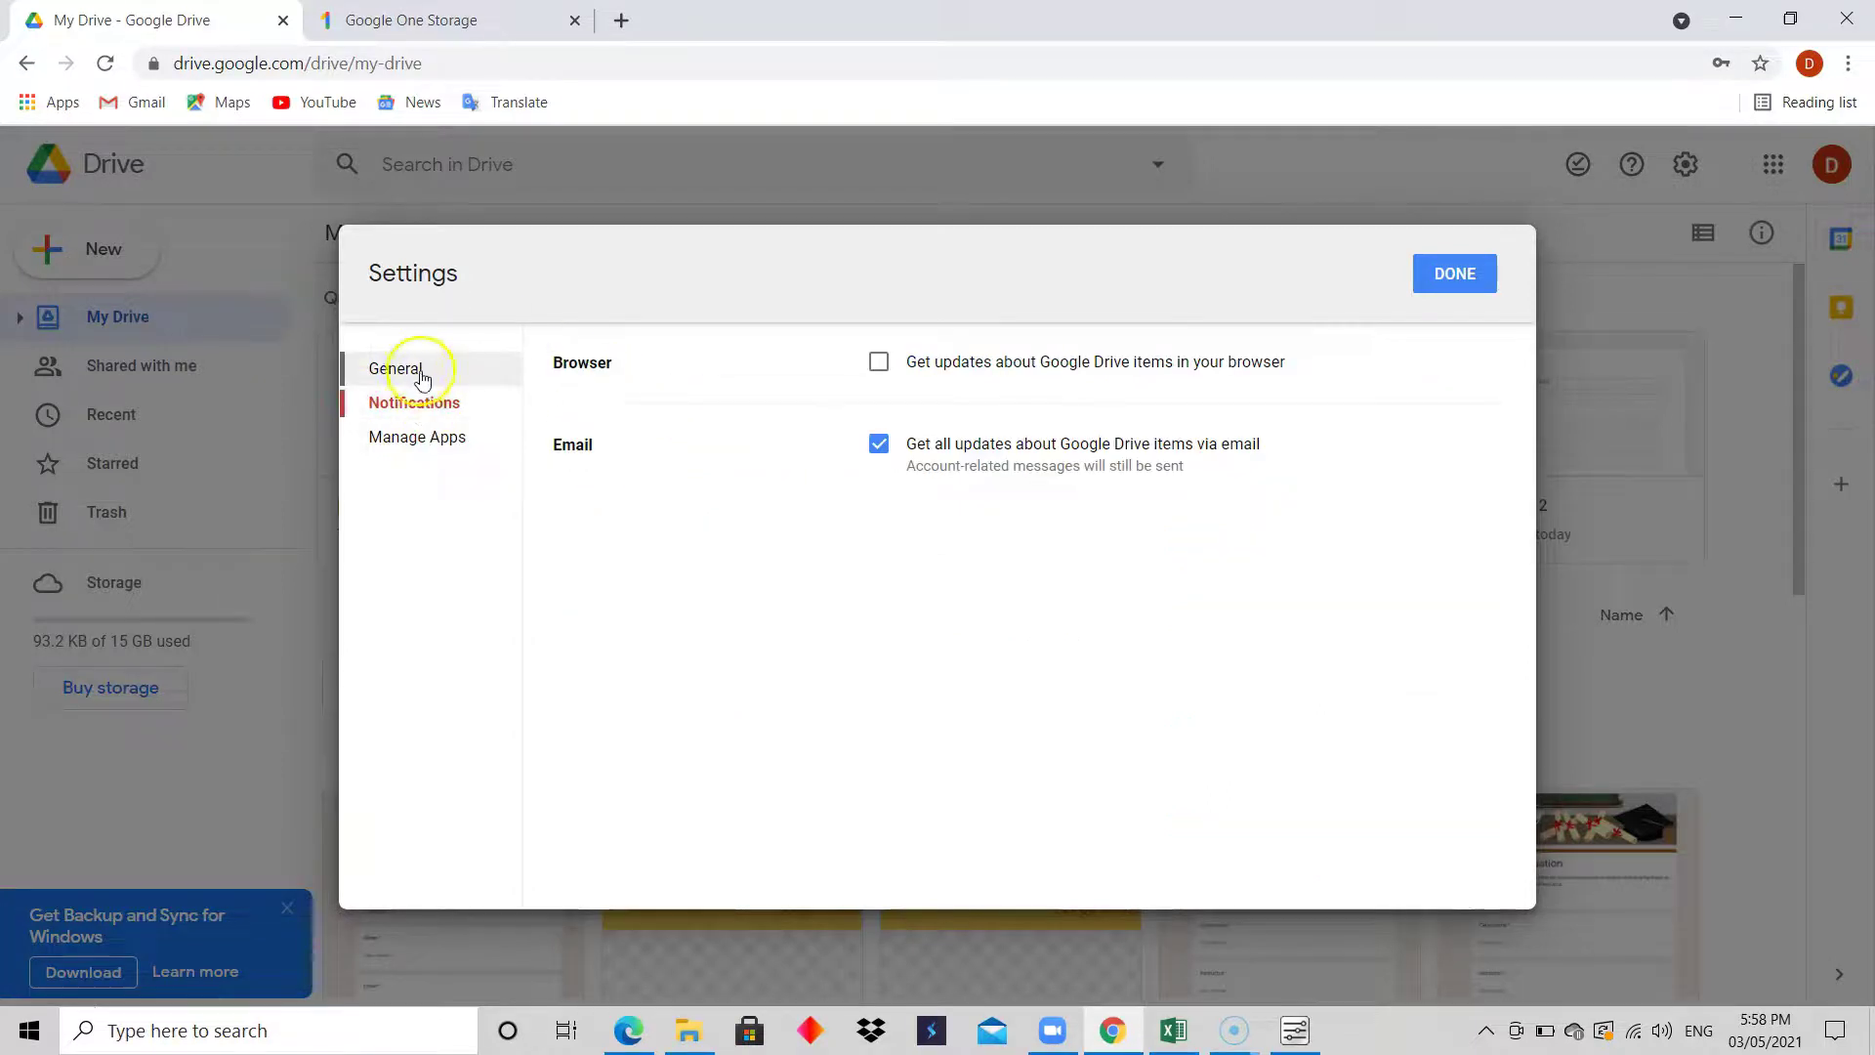
pyautogui.click(418, 375)
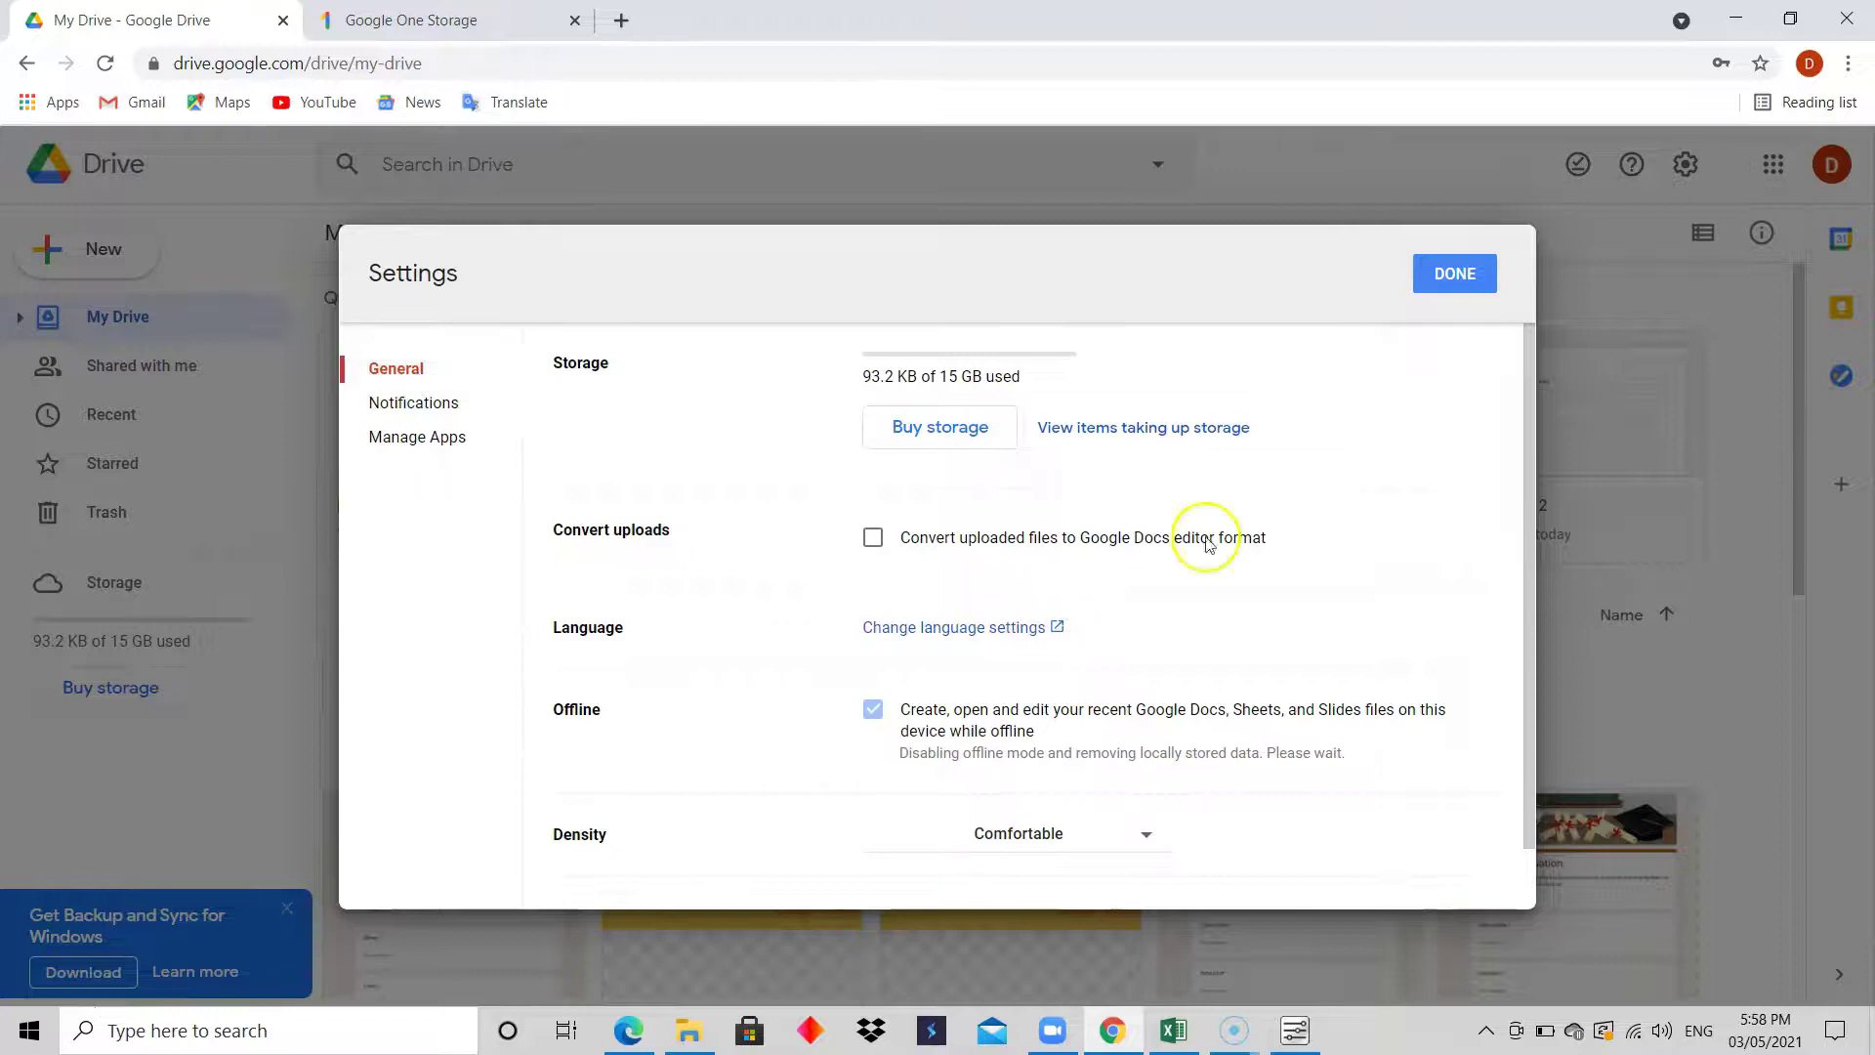
# - Disable the suggestion setting that makes relevant files handy in Quick Access
pyautogui.click(1525, 535)
pyautogui.moveTo(1525, 535); pyautogui.dragTo(1469, 335)
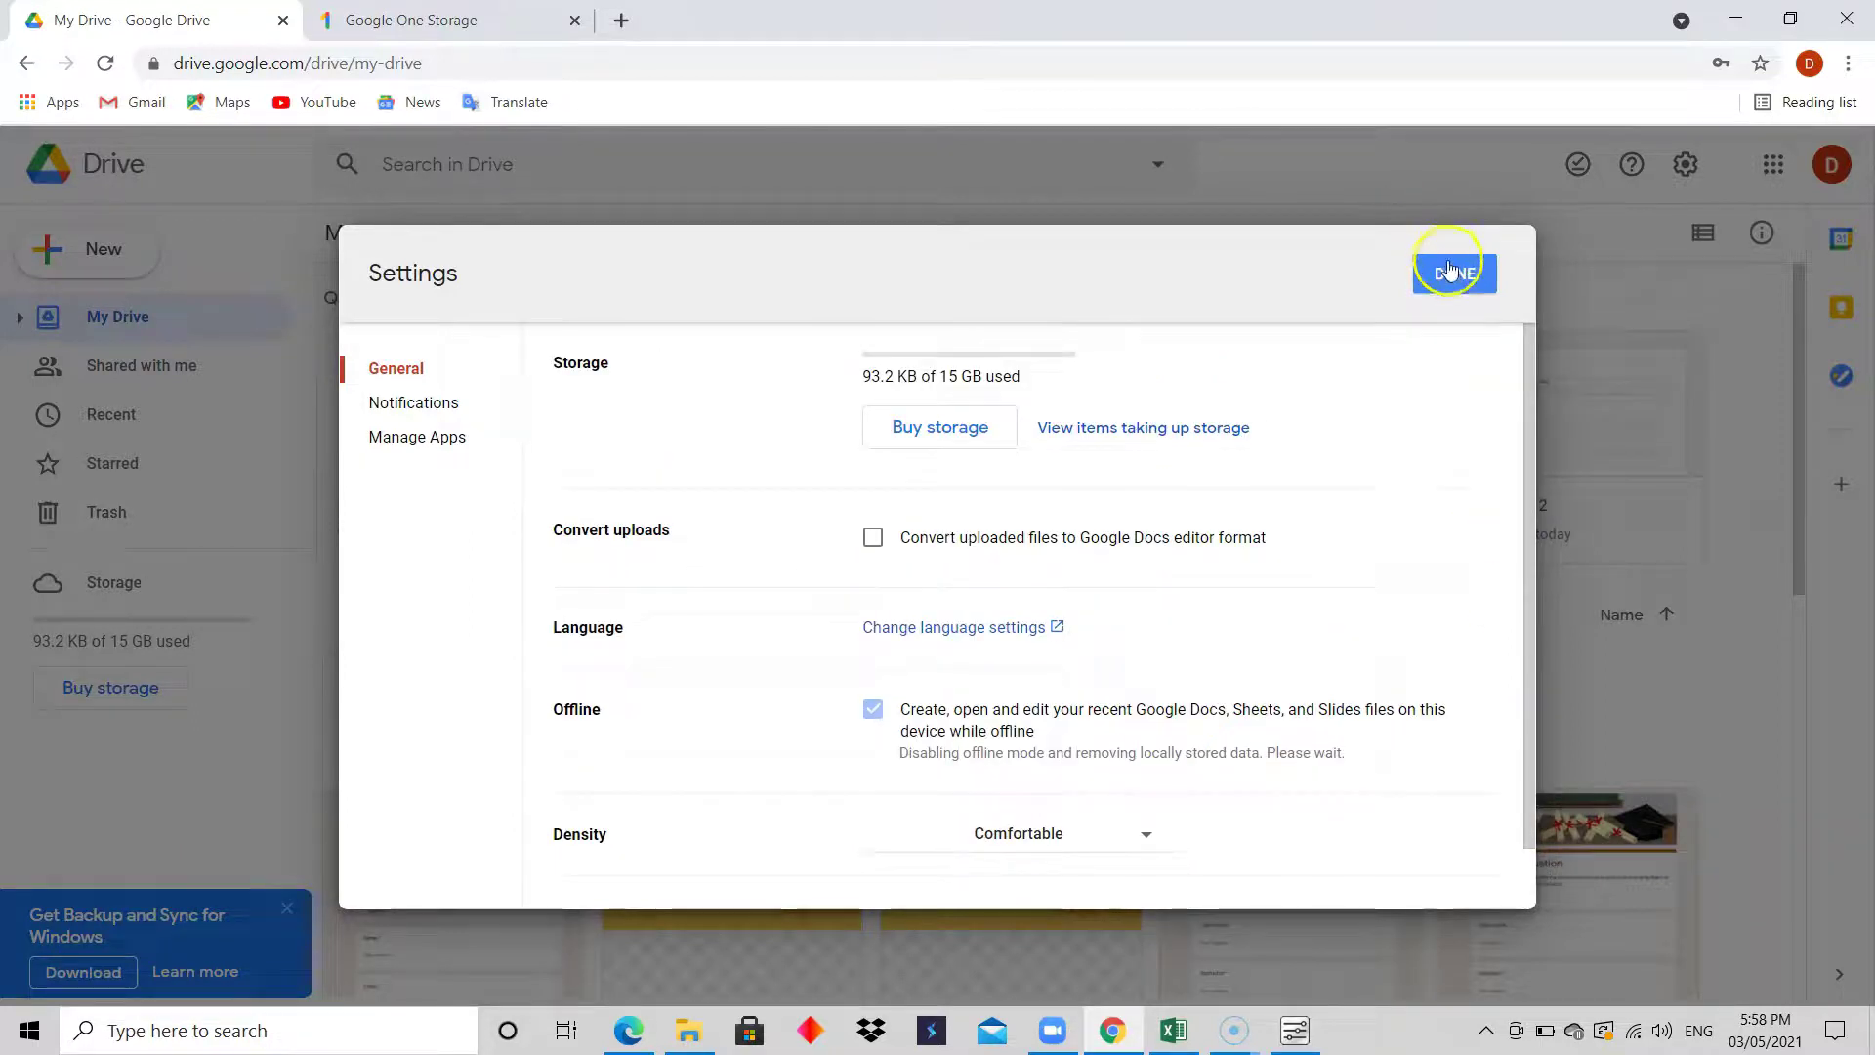
pyautogui.moveTo(1538, 418); pyautogui.dragTo(1519, 657)
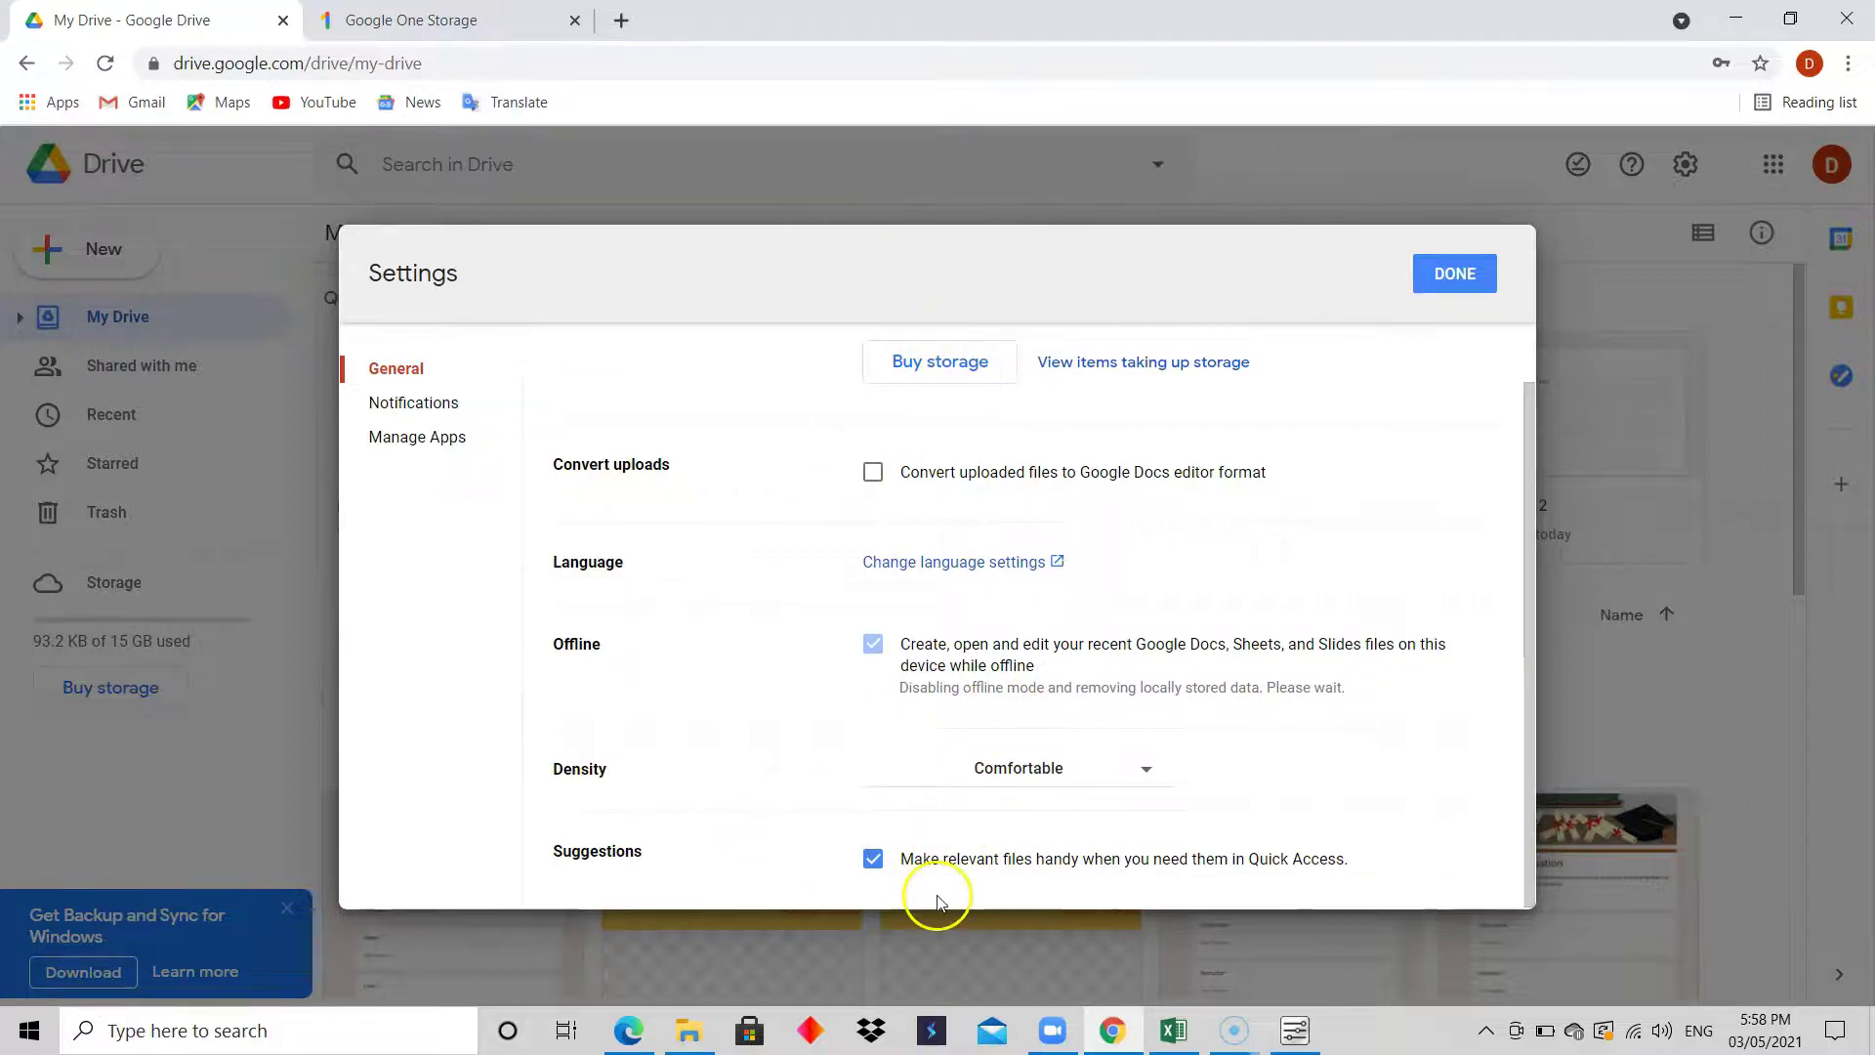
pyautogui.click(873, 859)
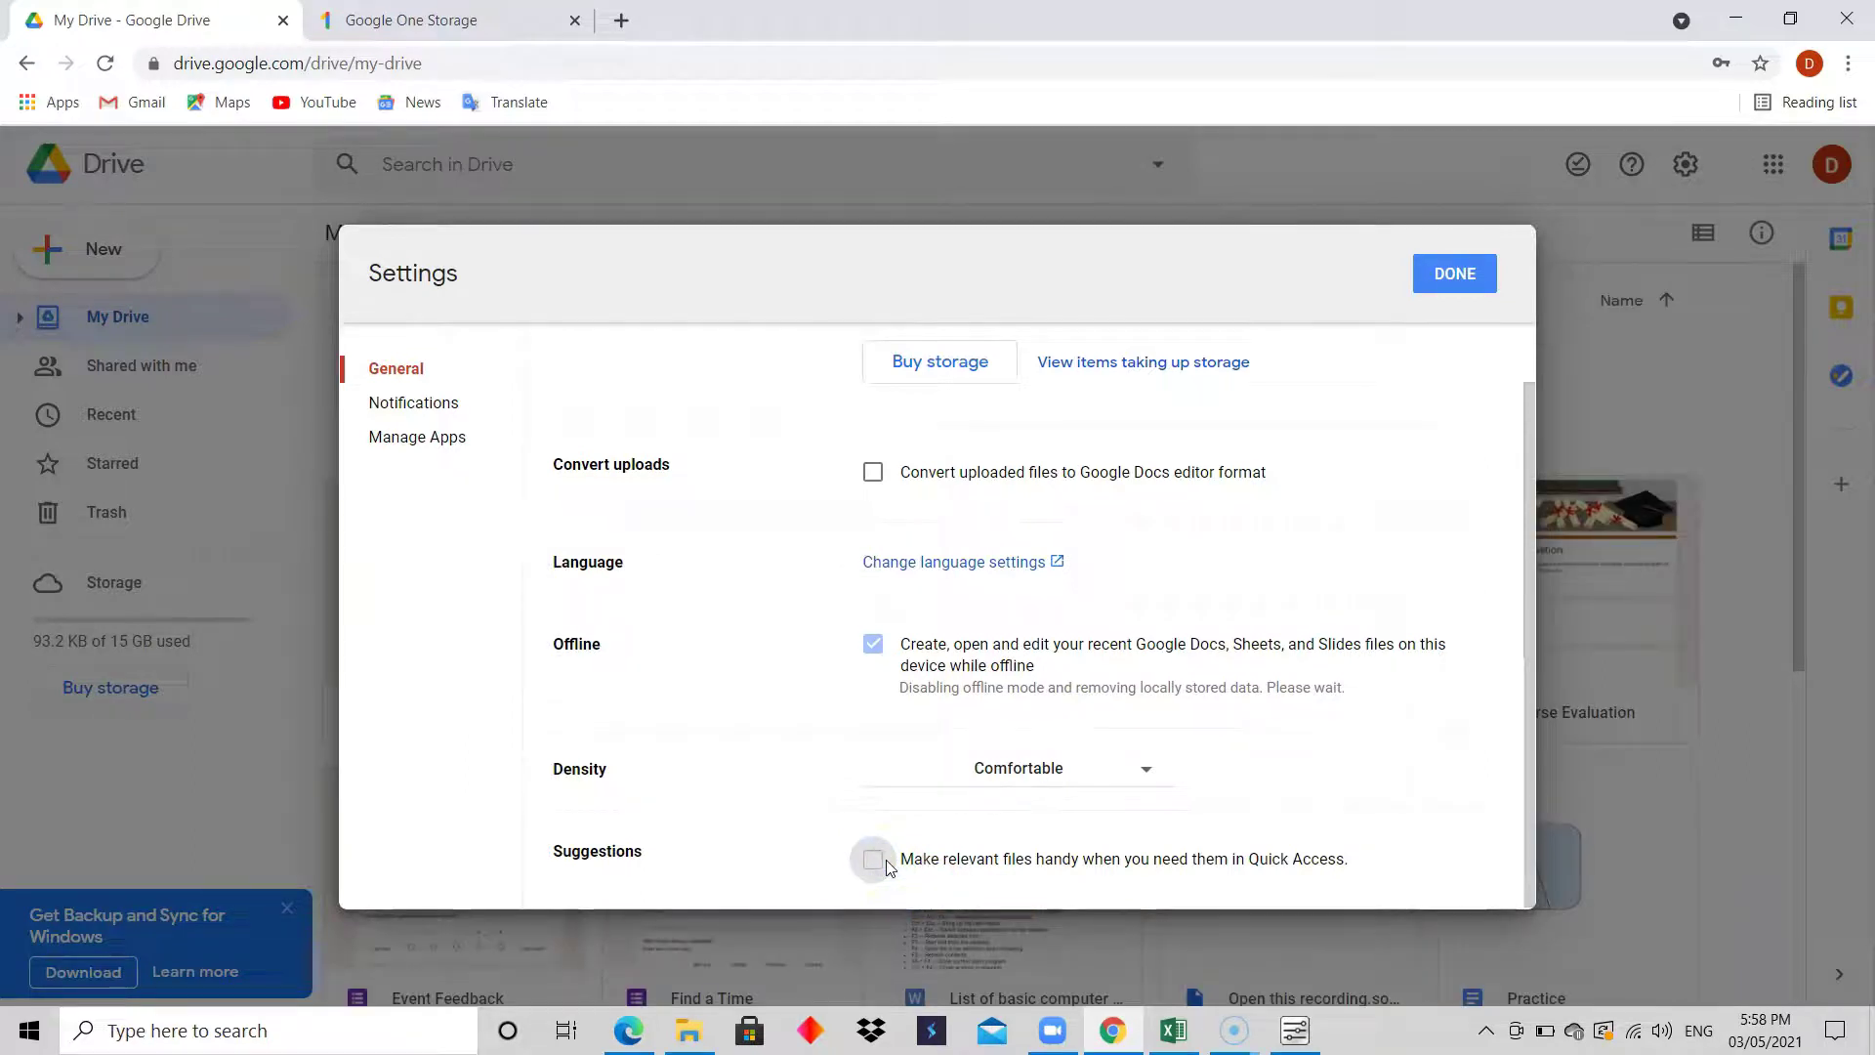
# - Close the settings, reopen them, and re-enable the suggestion that makes relevant files handy in Quick Access
pyautogui.click(1462, 278)
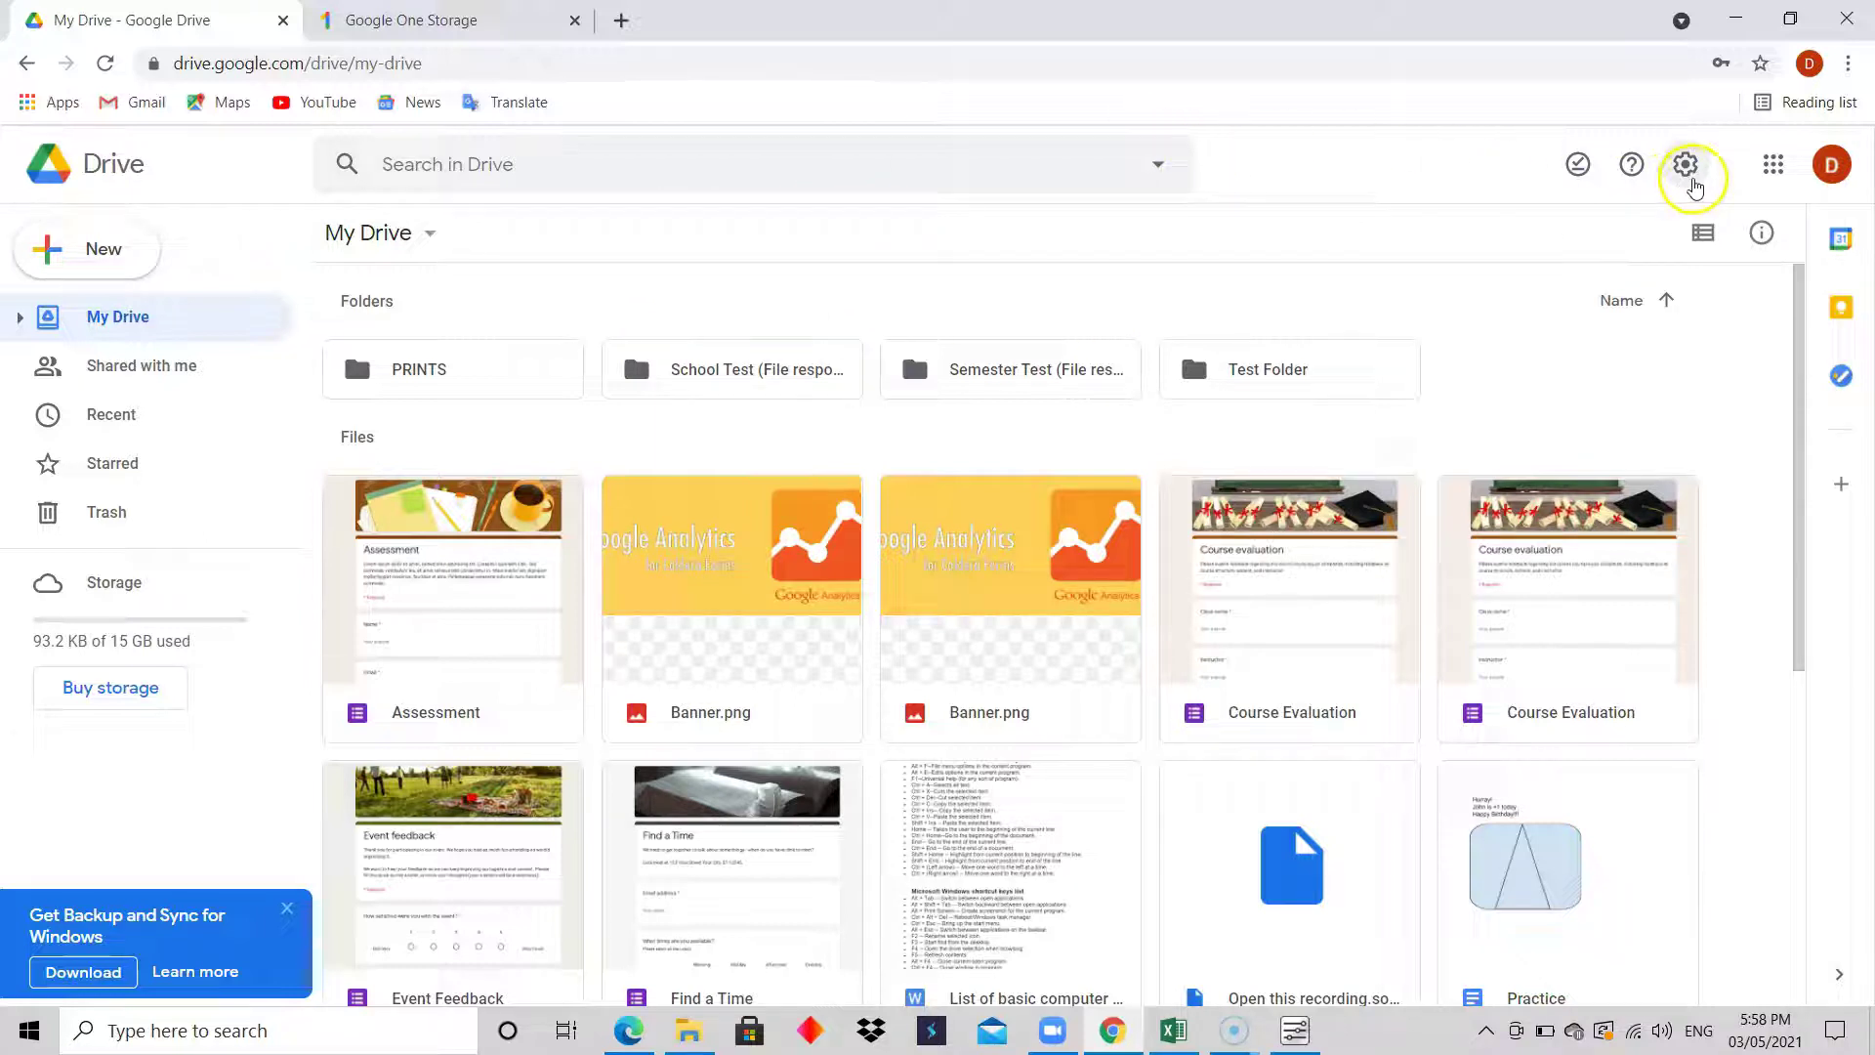
pyautogui.click(1682, 174)
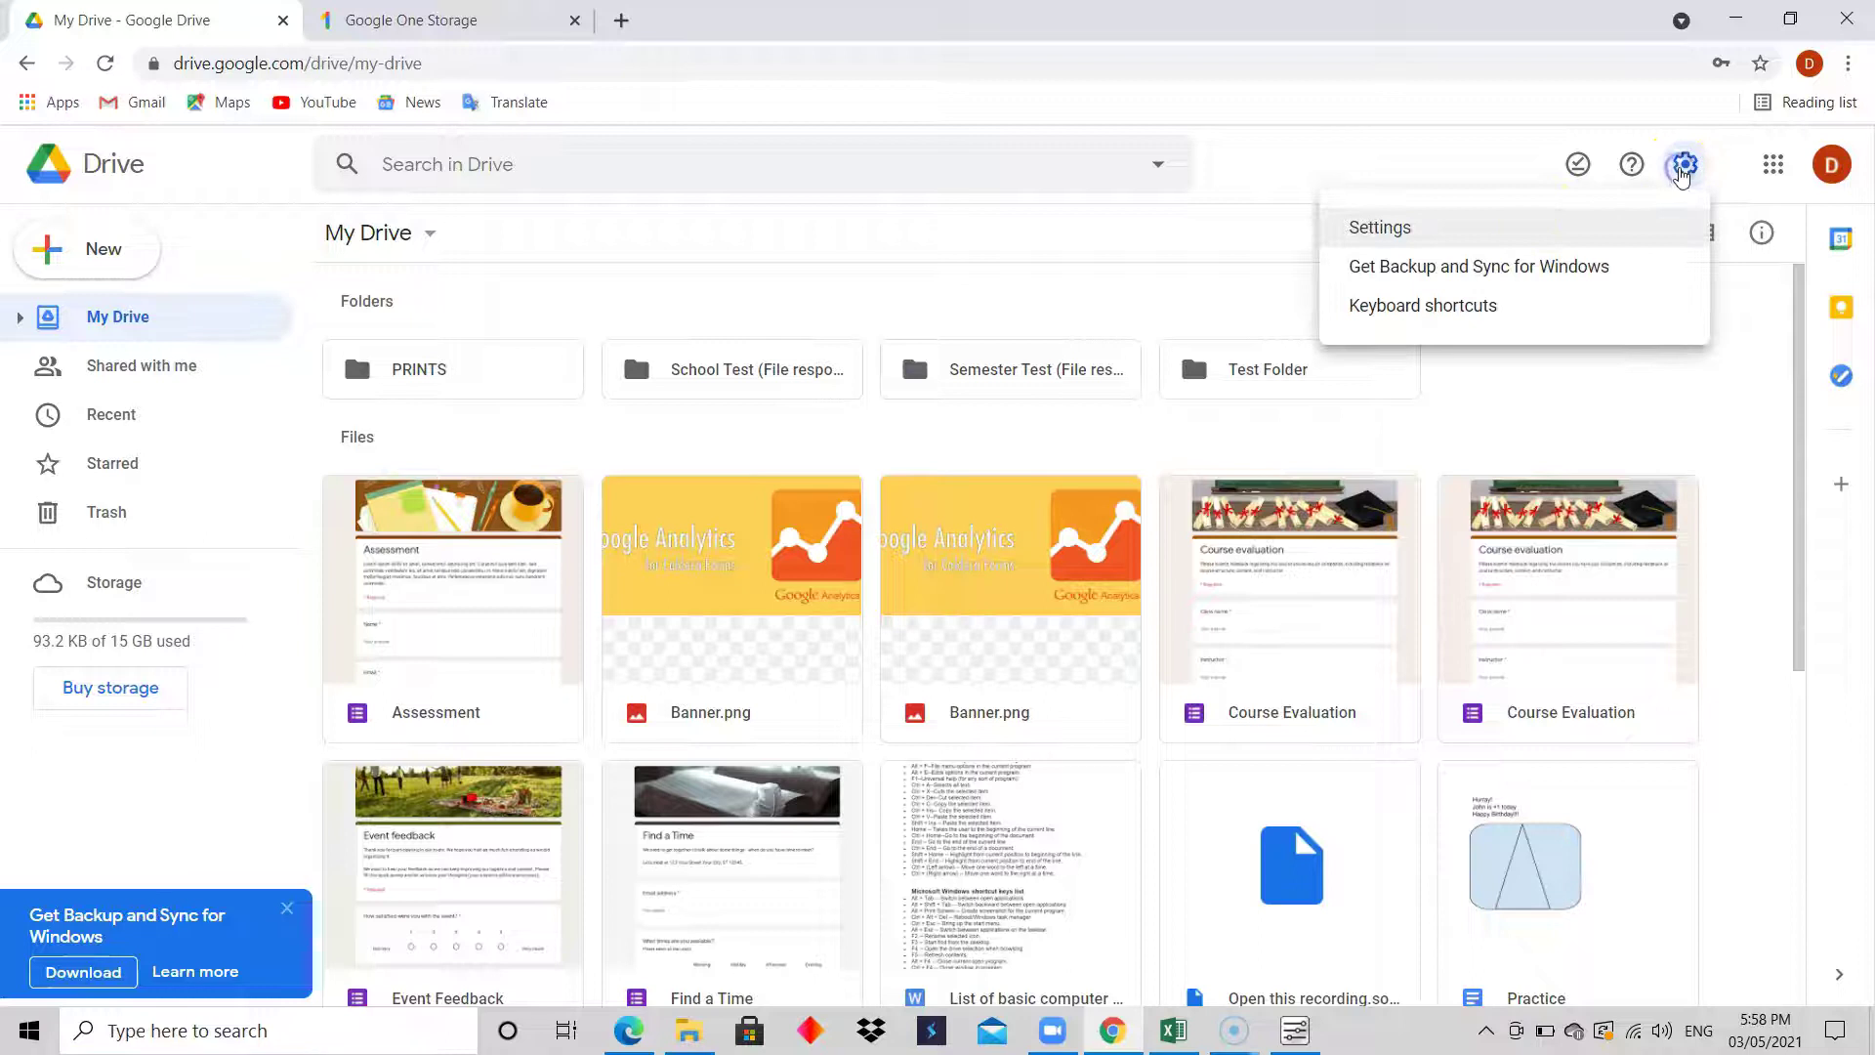
pyautogui.click(1471, 241)
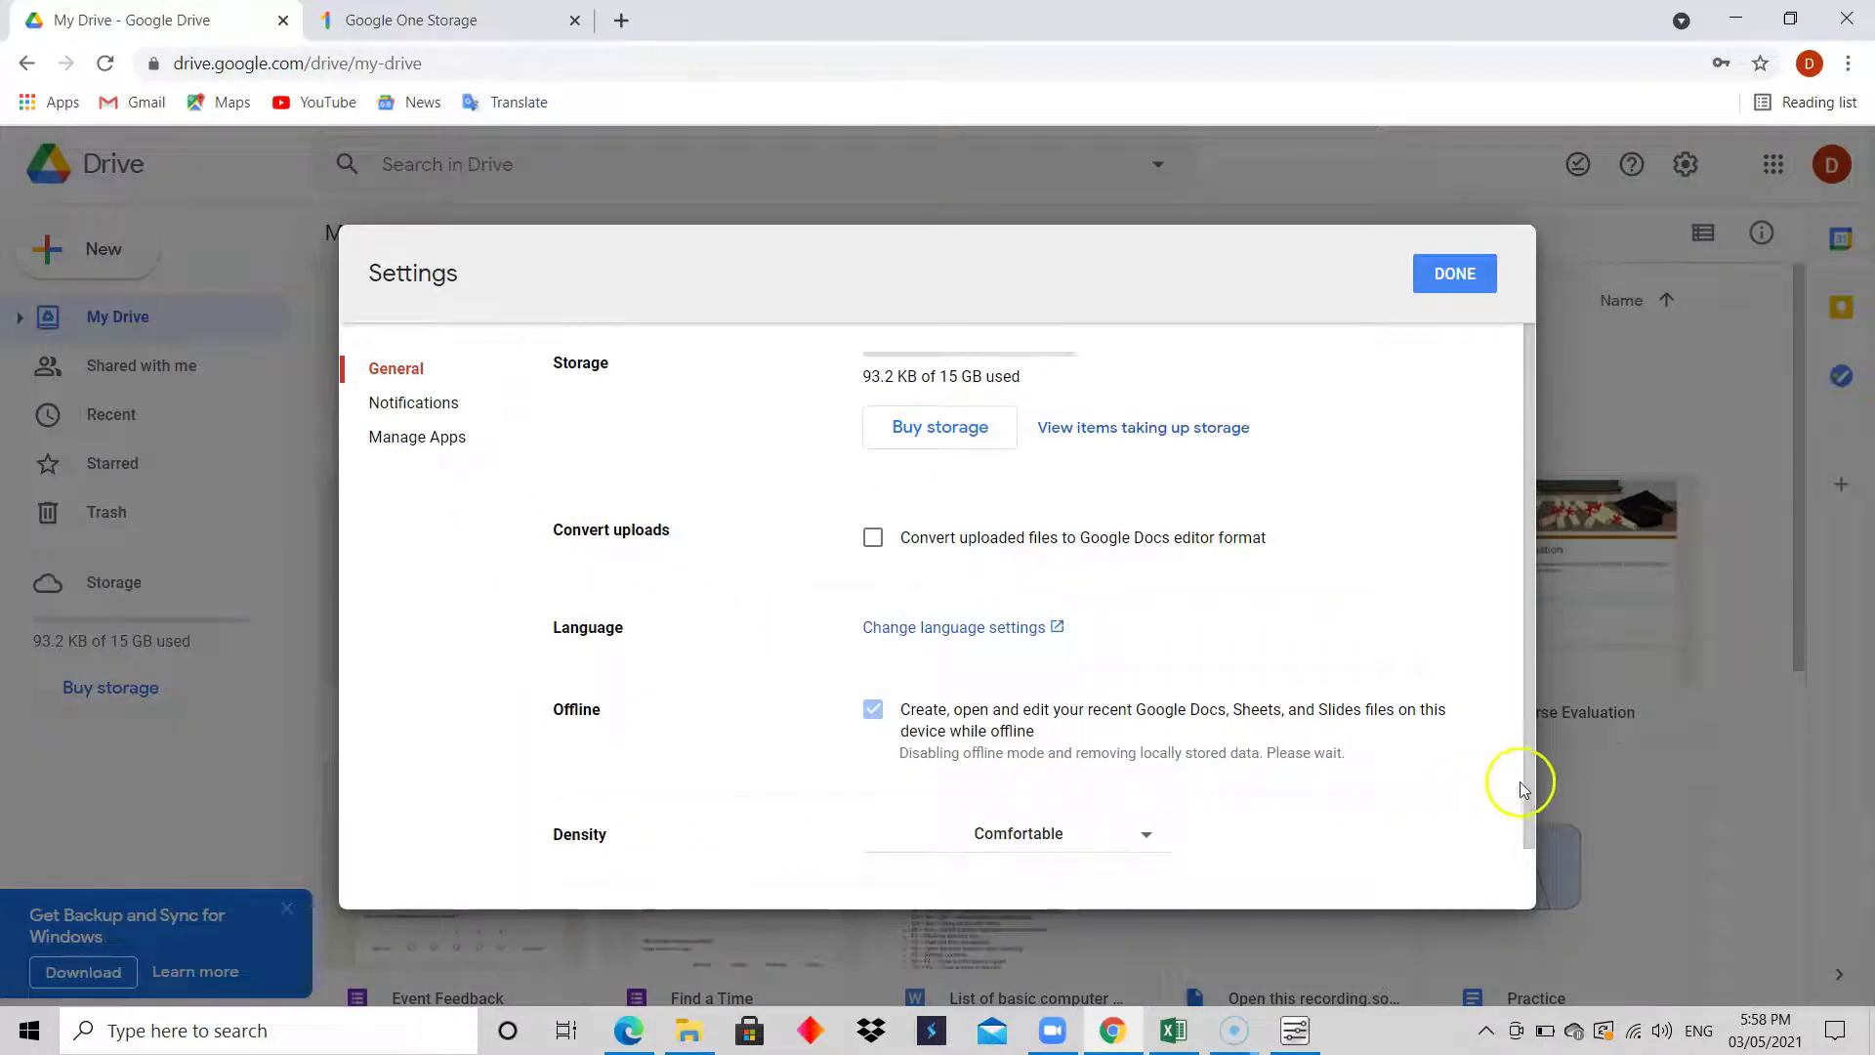
pyautogui.scroll(-1, 1526, 785)
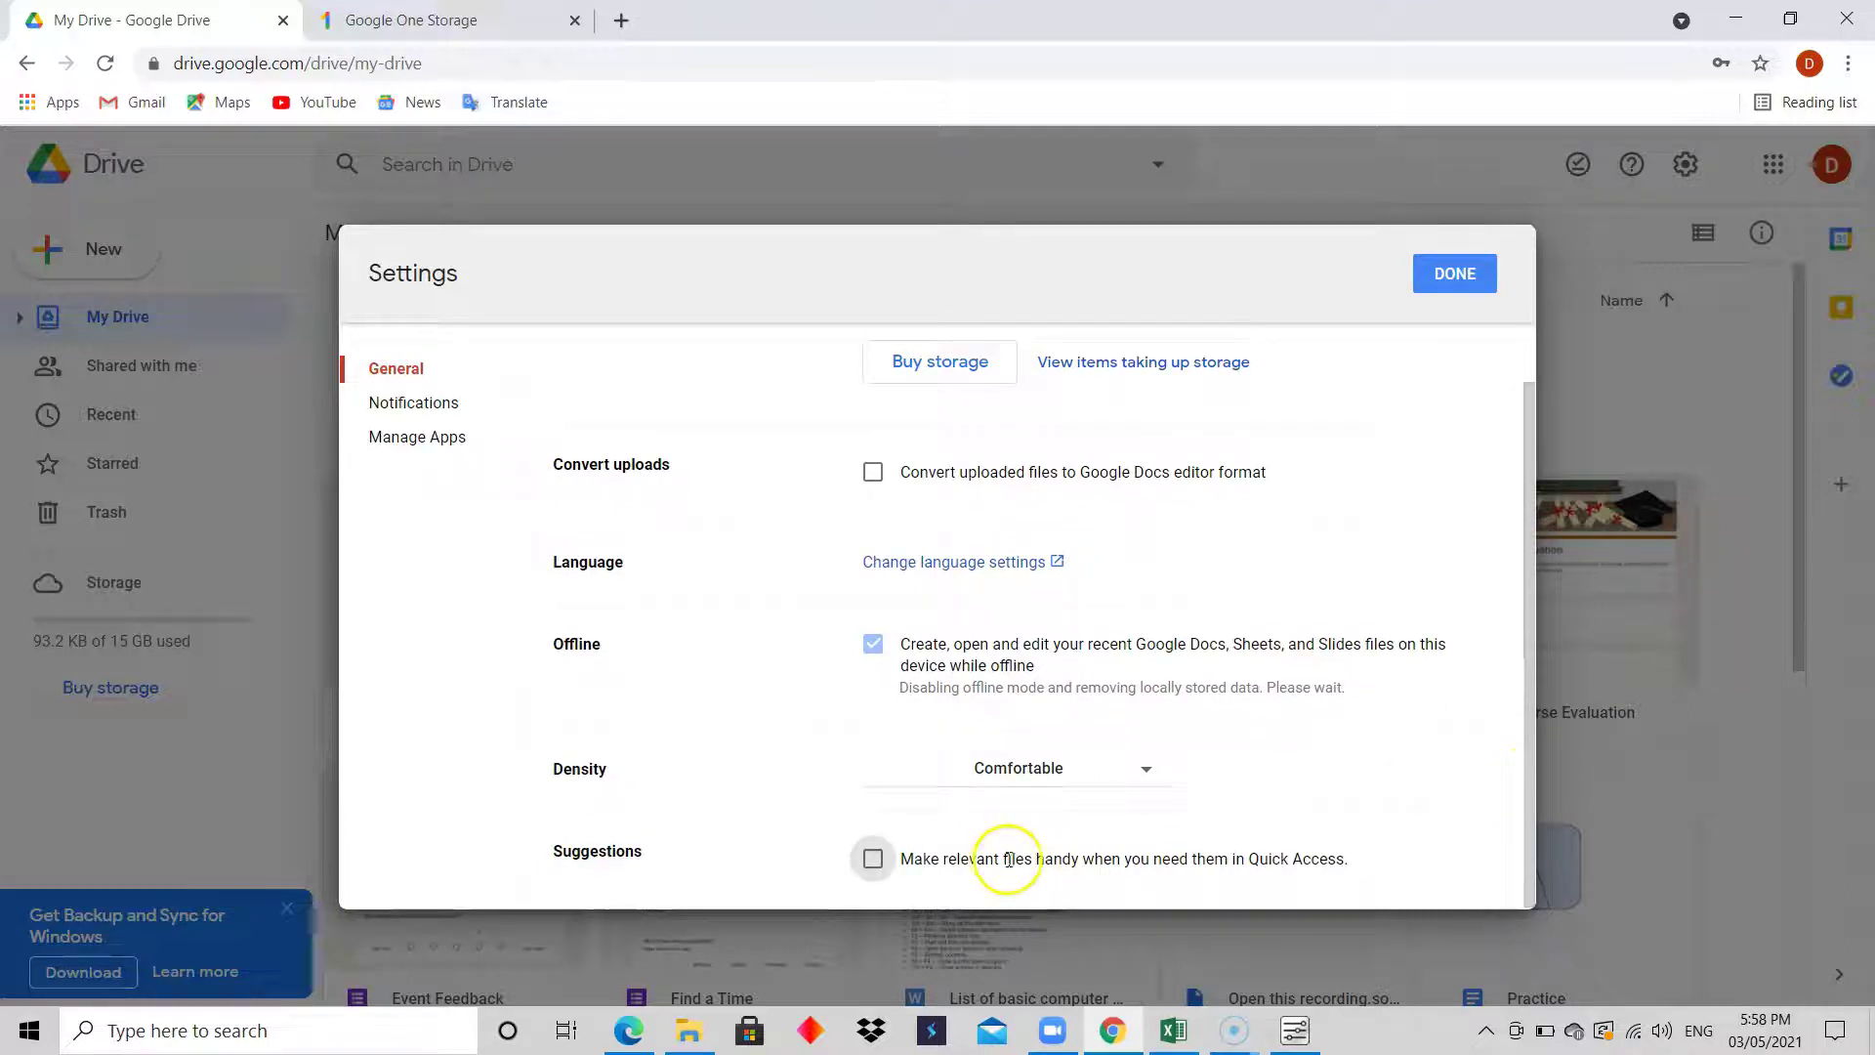
pyautogui.click(873, 860)
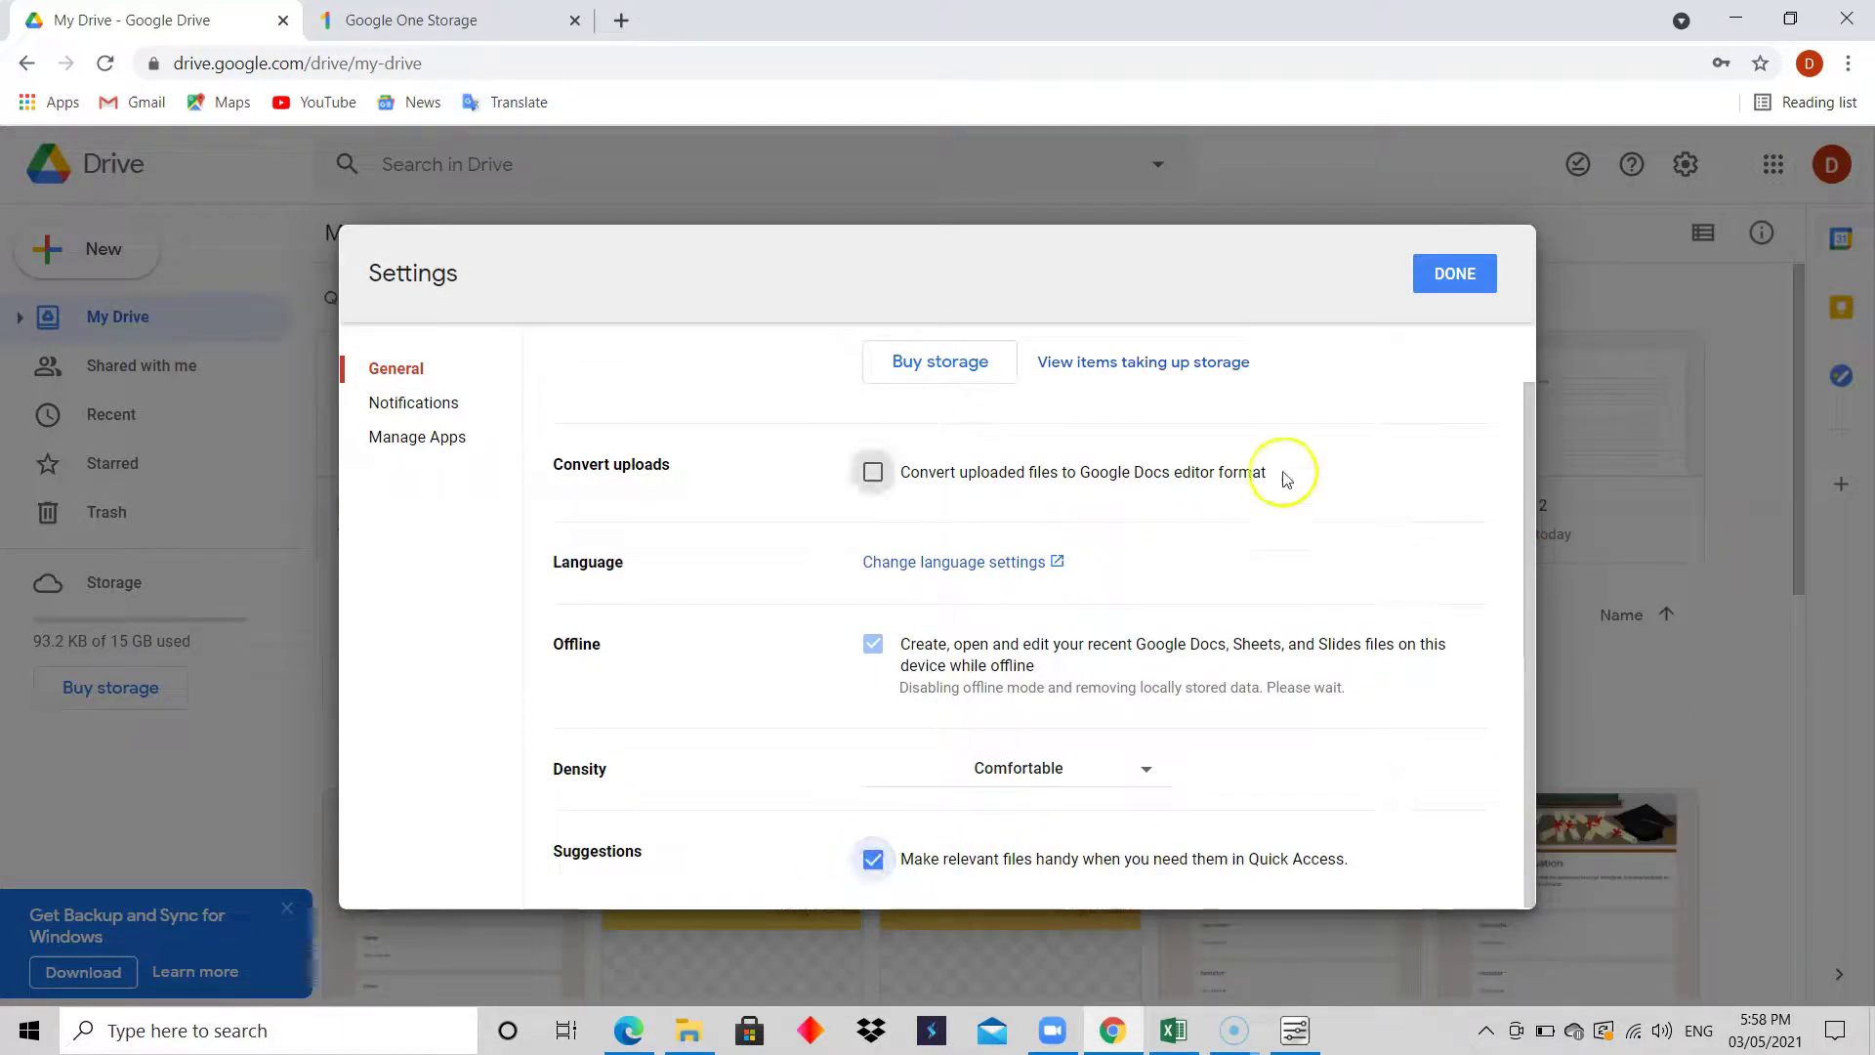
pyautogui.click(1456, 277)
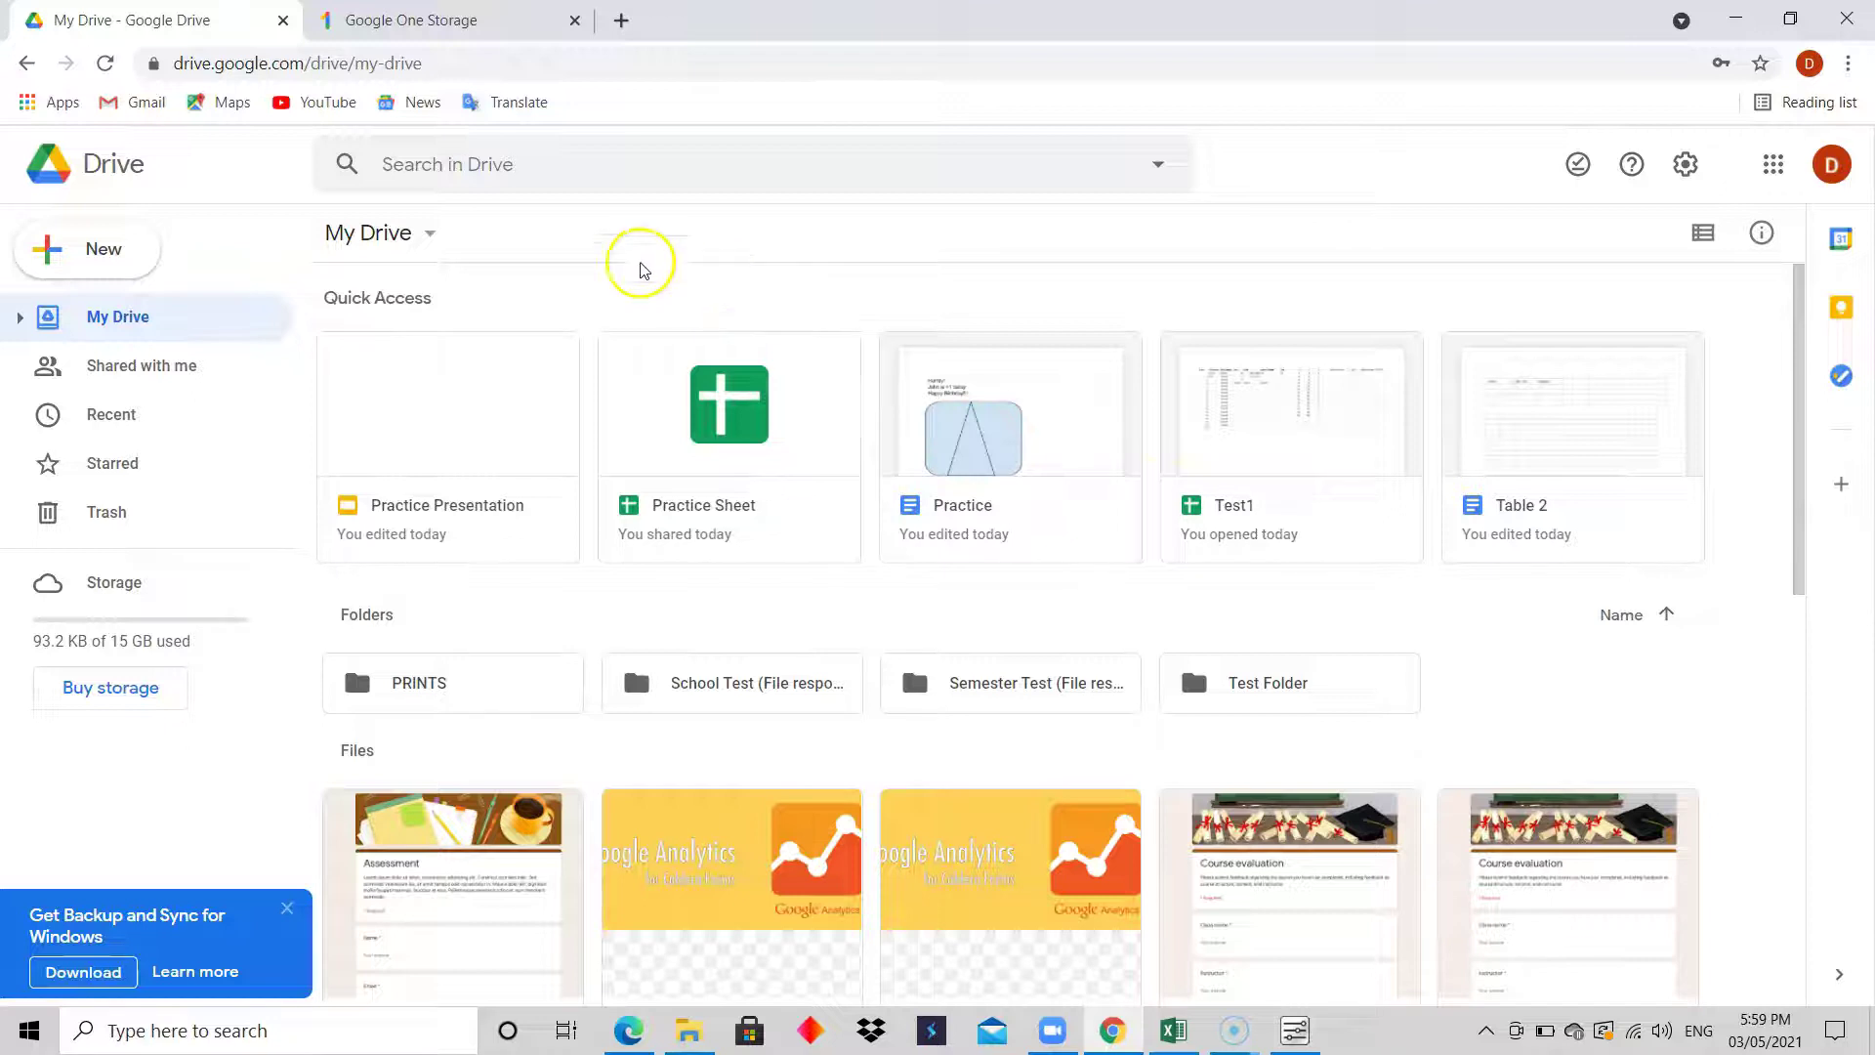
# - Open Practice Sheet from Quick Access to view it, and close it to return to My Drive
pyautogui.click(363, 403)
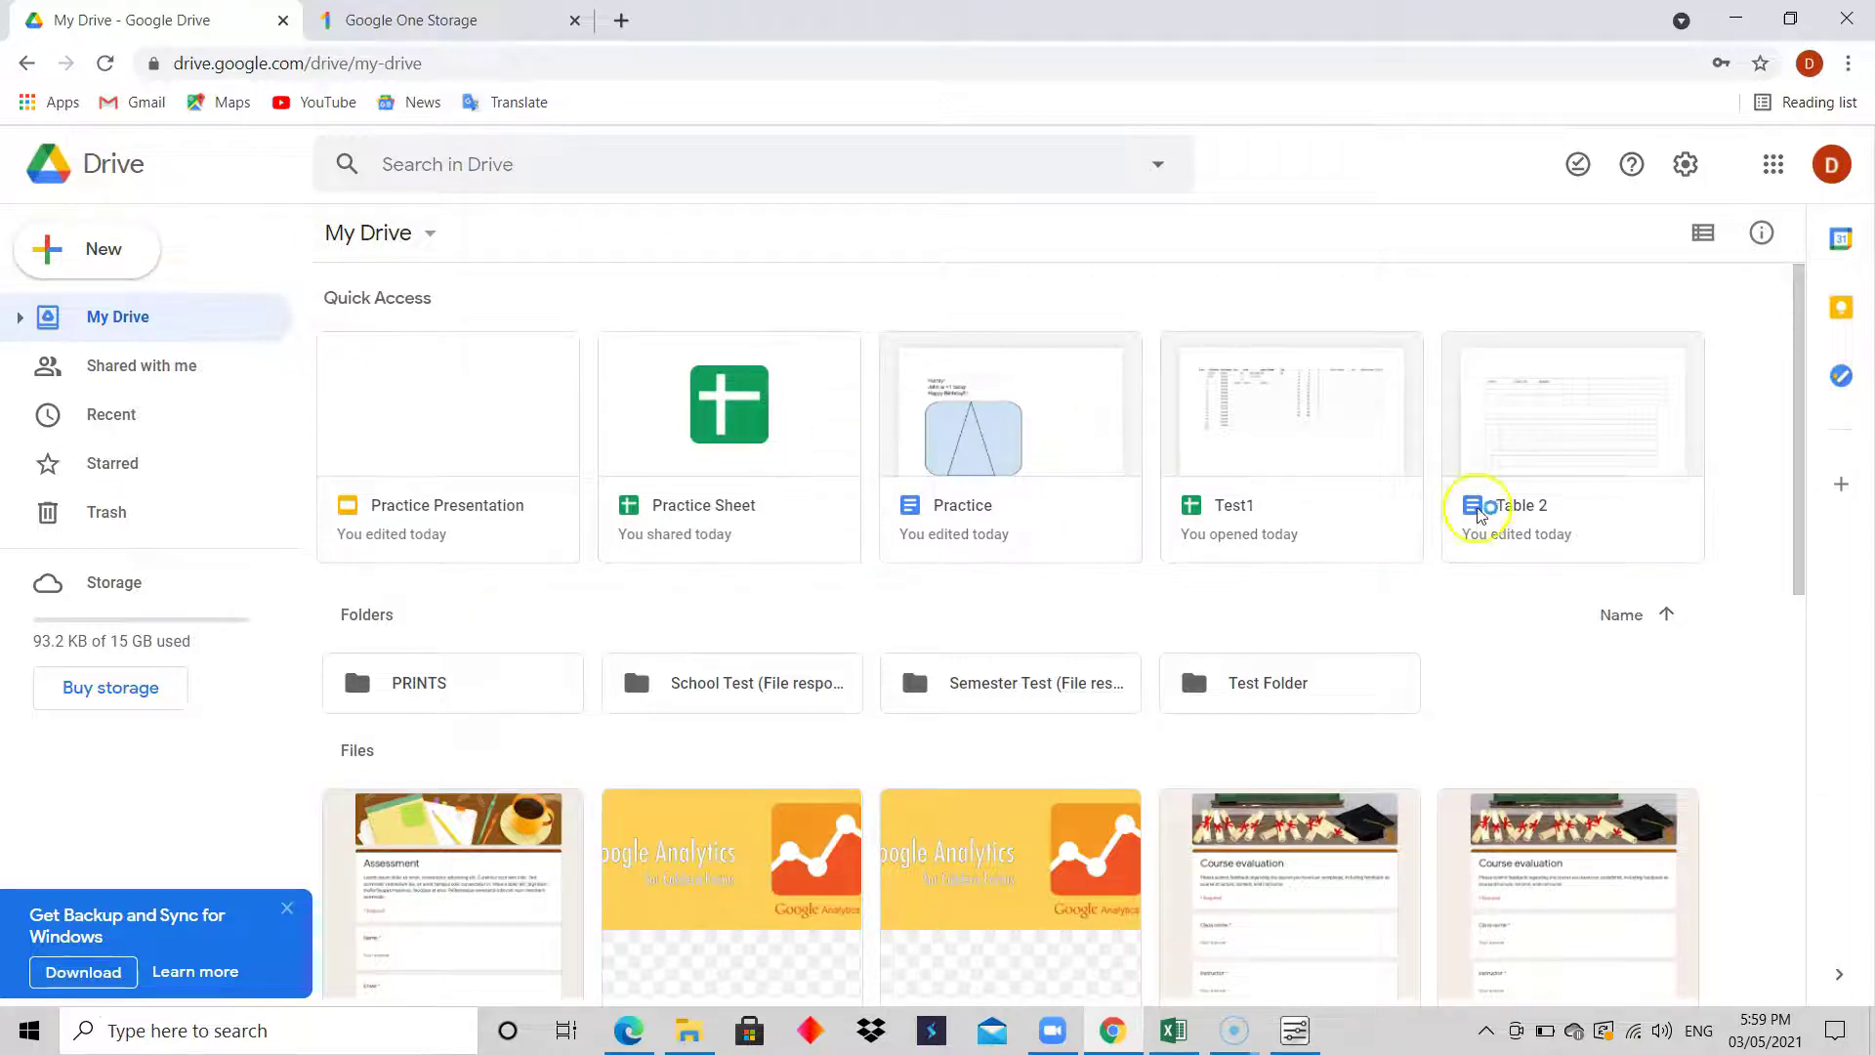
pyautogui.moveTo(1800, 448); pyautogui.dragTo(1778, 296)
pyautogui.doubleClick(748, 424)
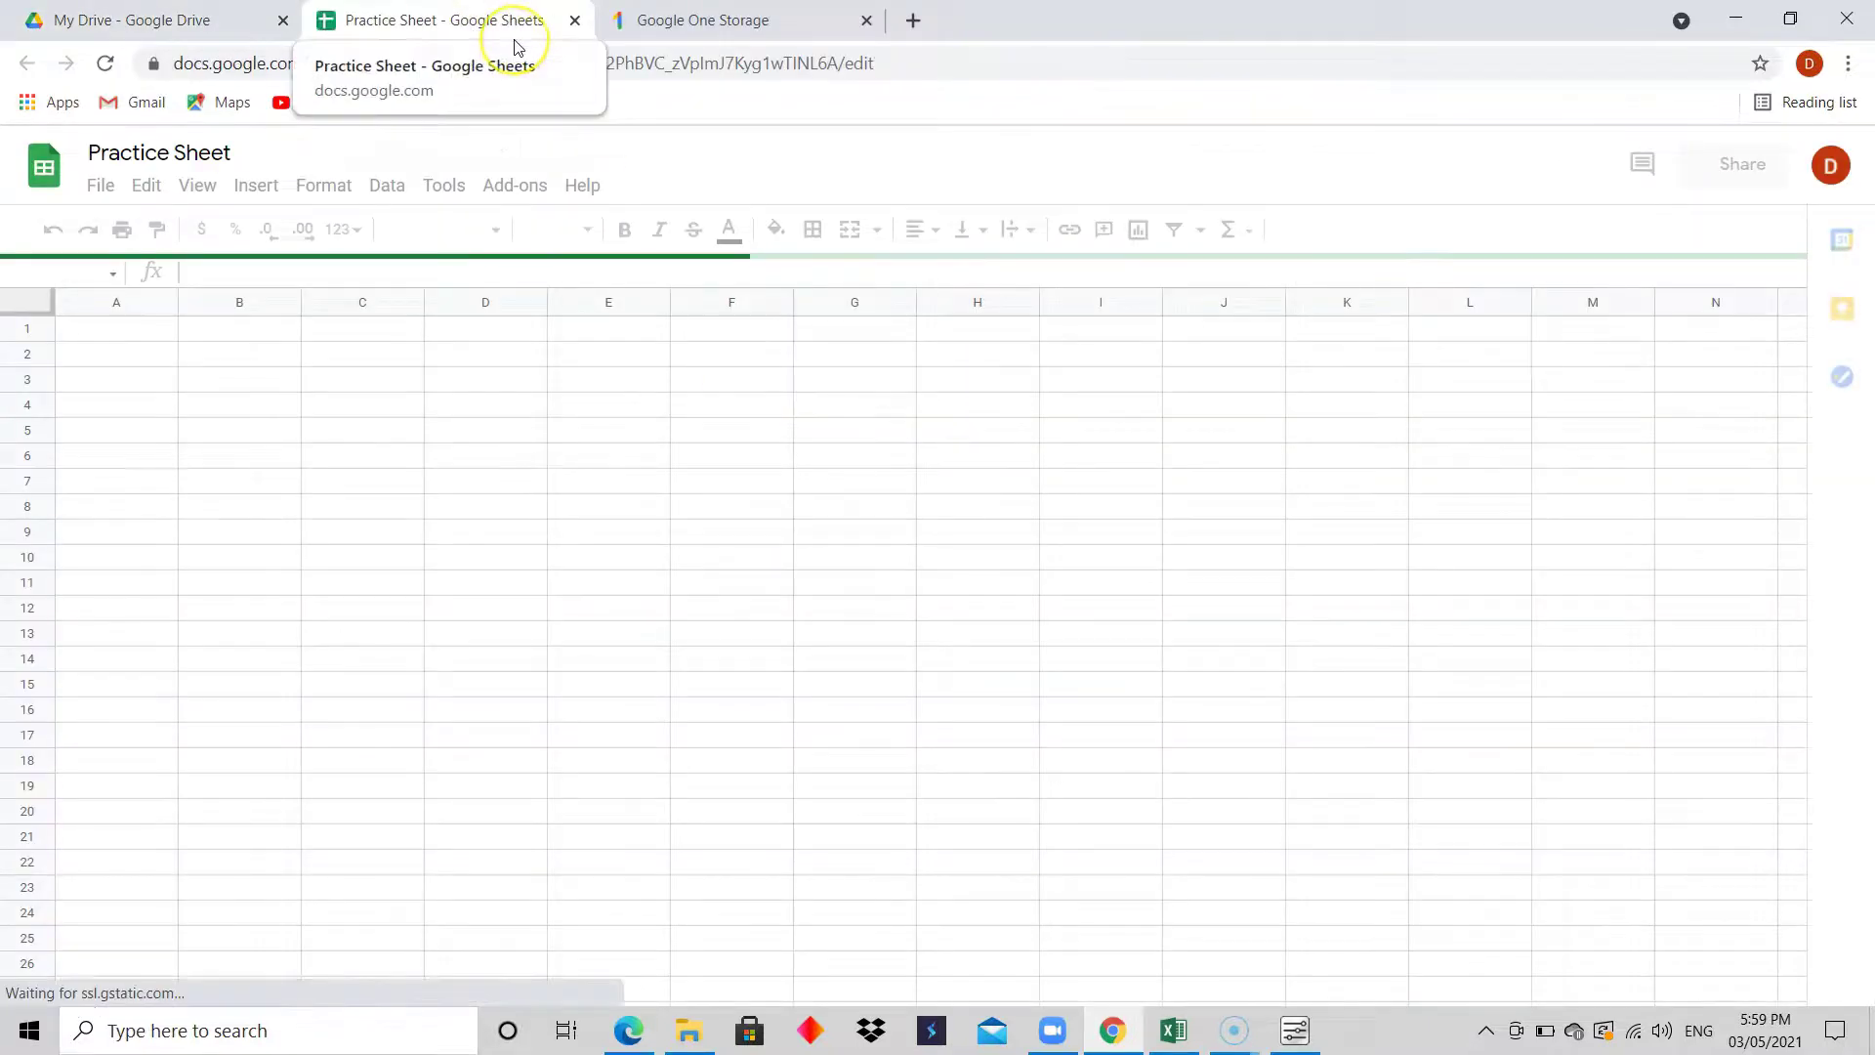
pyautogui.click(575, 21)
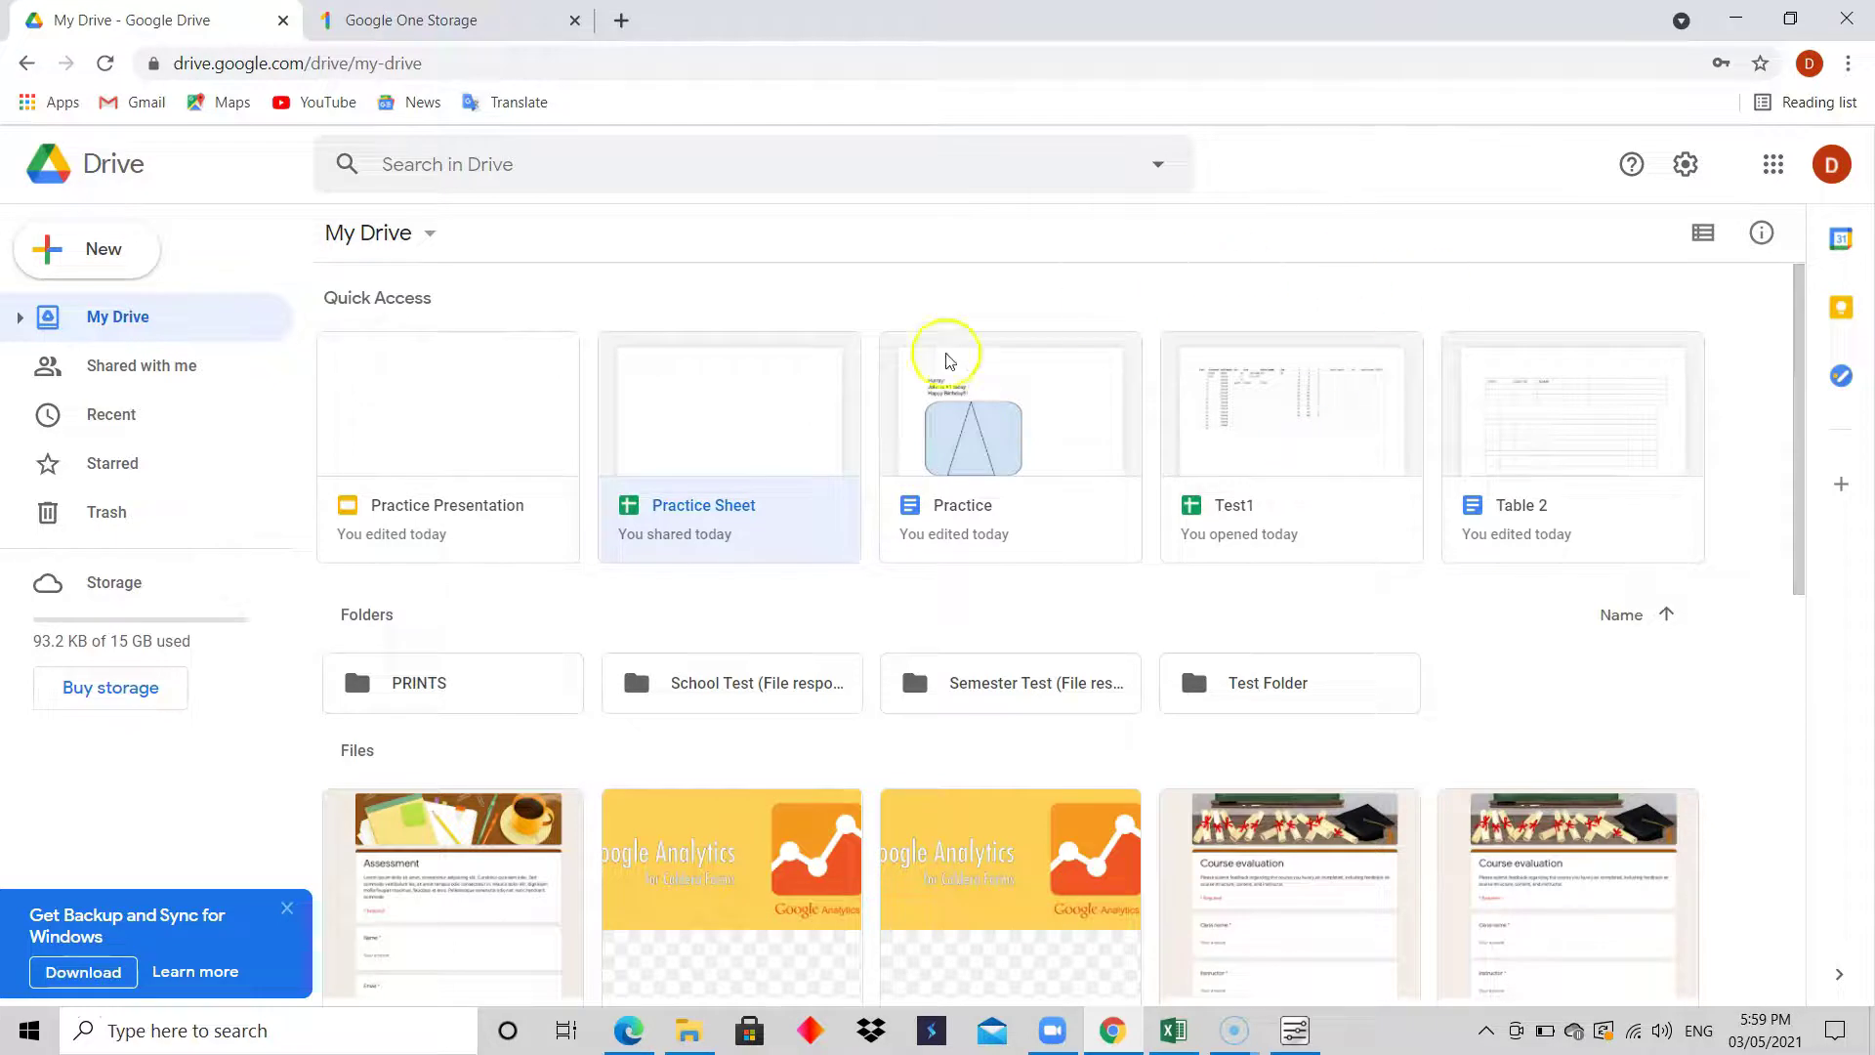
# - Look over the Quick Access files and folders in My Drive, selecting Practice, the PRINTS folder and Practice Presentation
pyautogui.click(1025, 270)
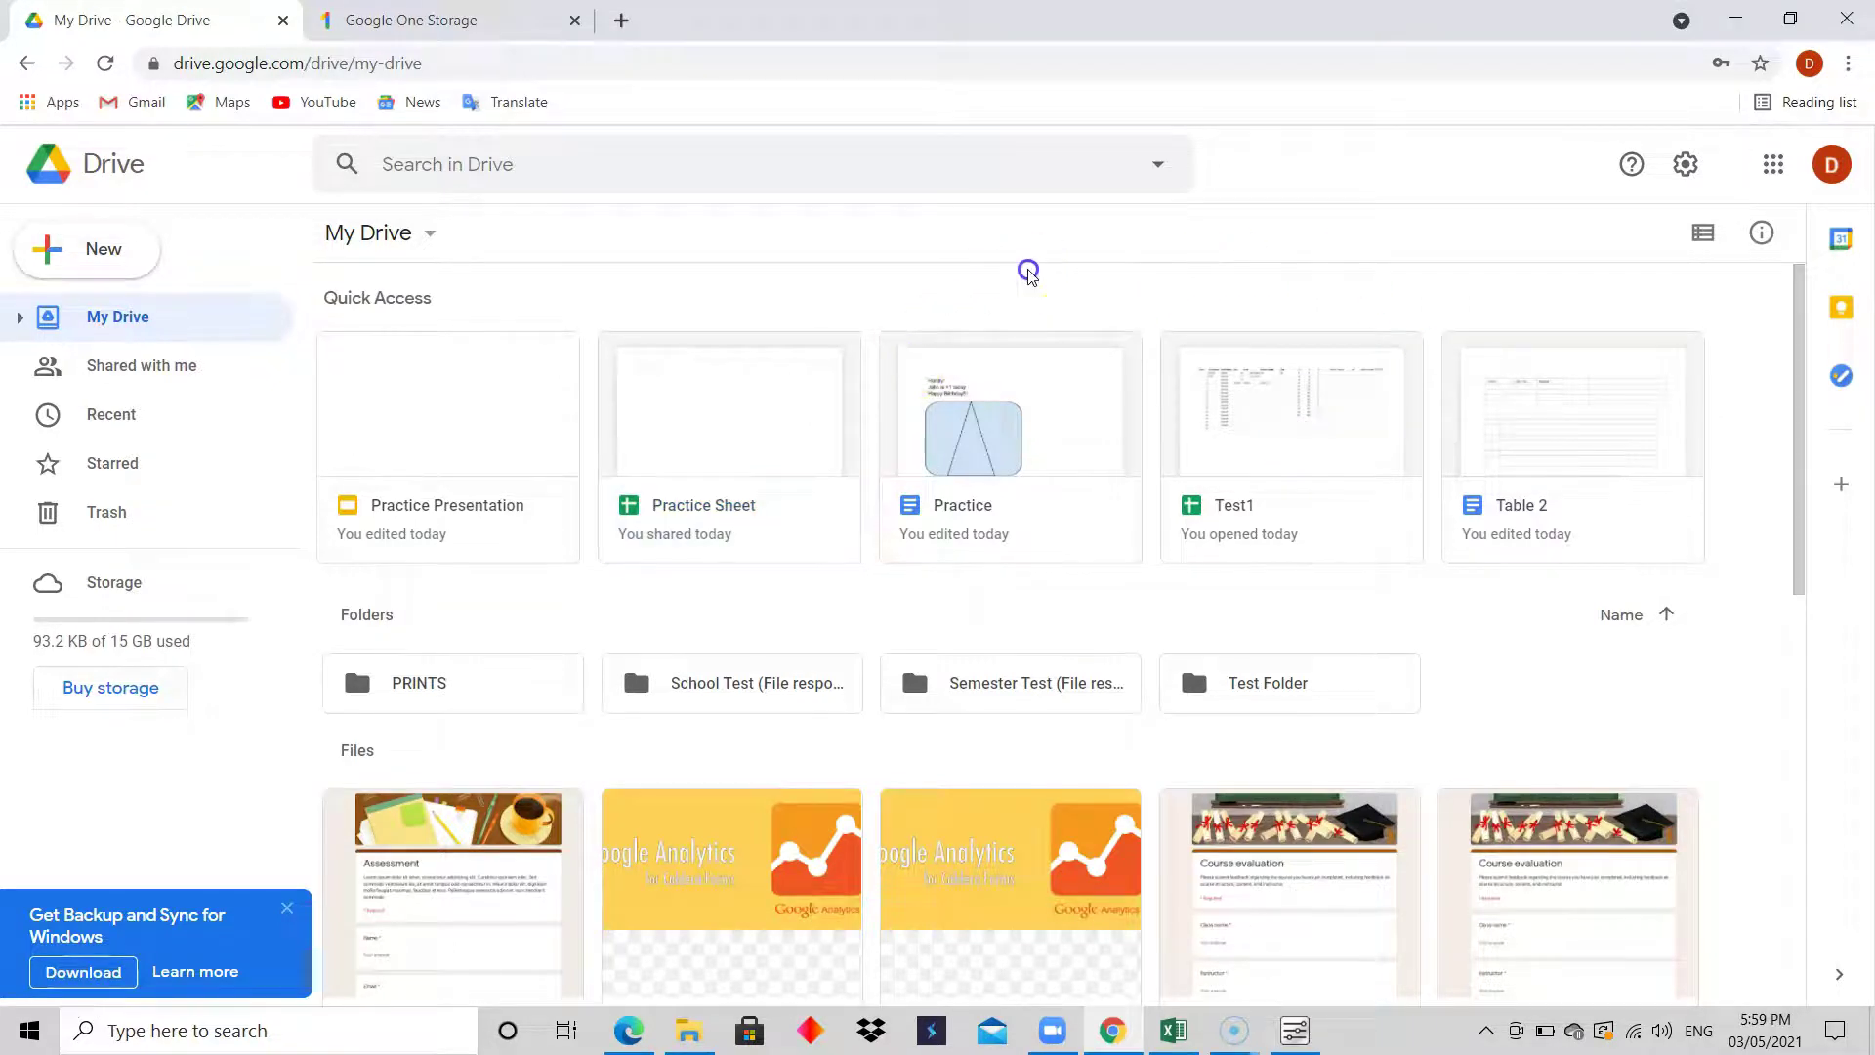
pyautogui.click(1039, 413)
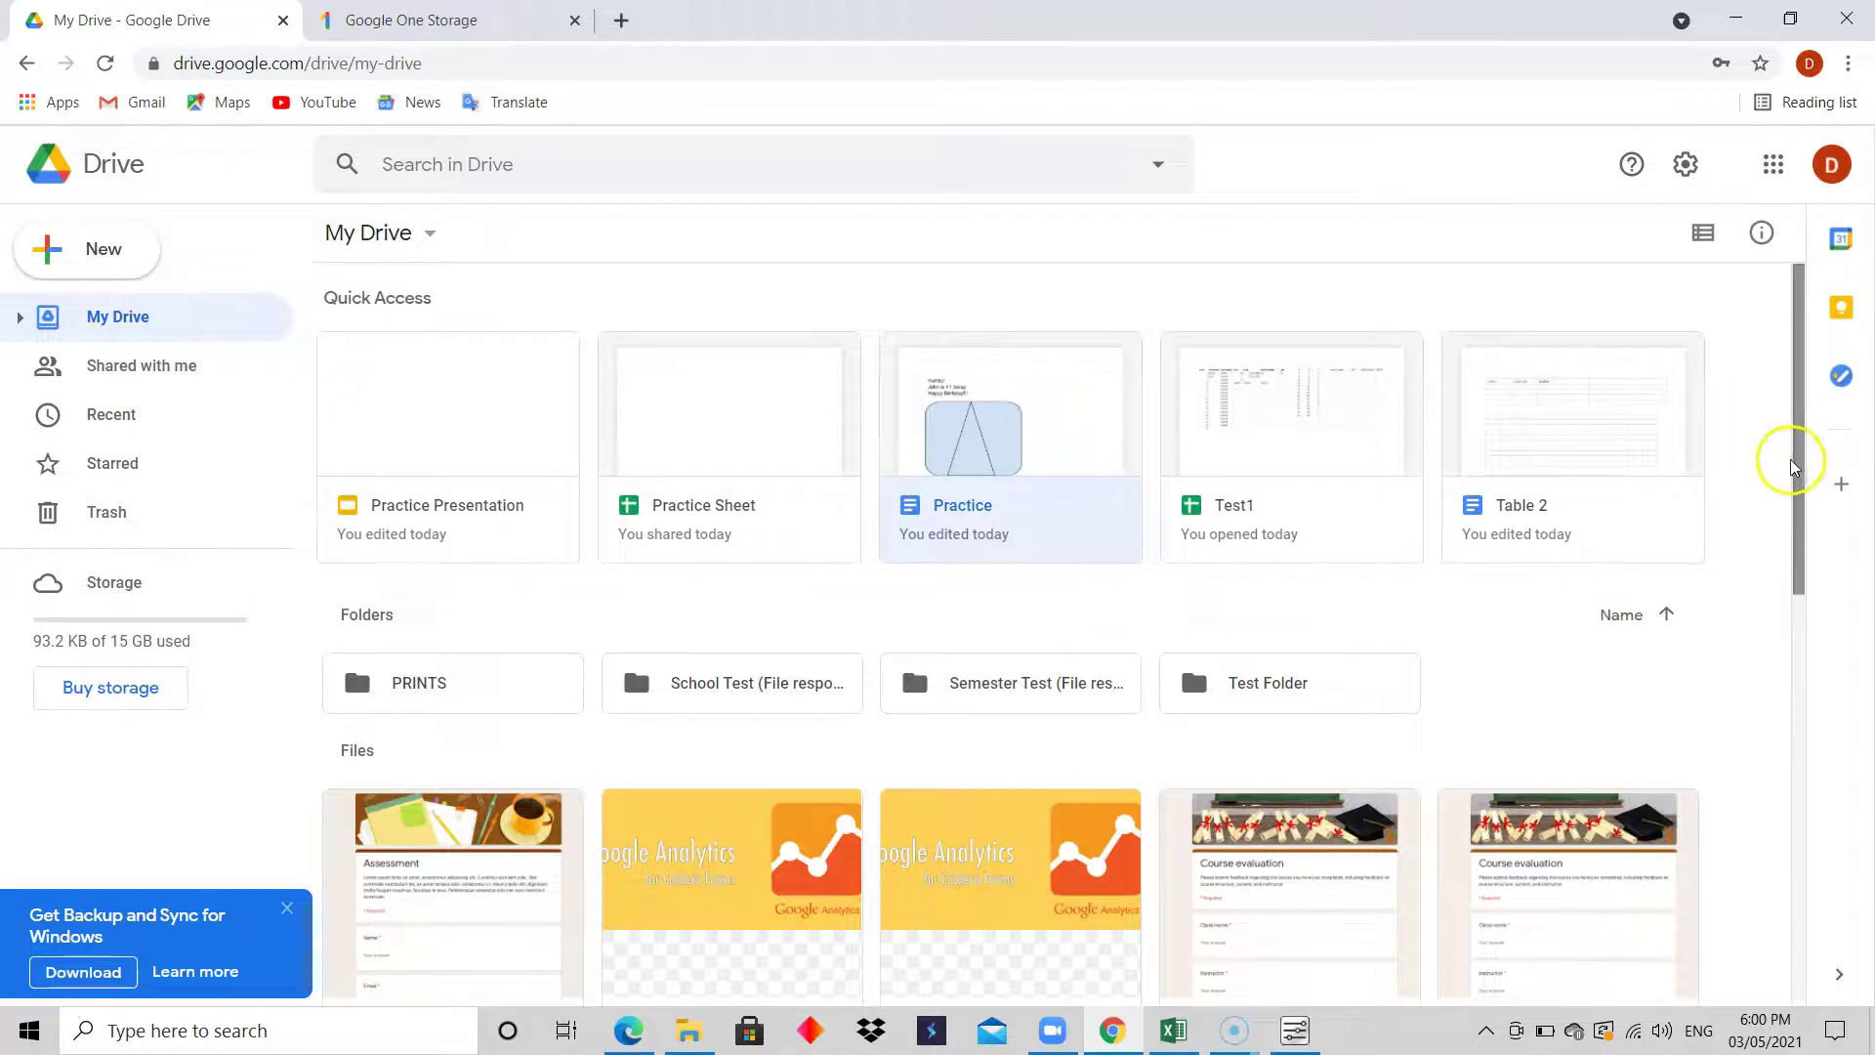
pyautogui.moveTo(1799, 474); pyautogui.dragTo(1809, 311)
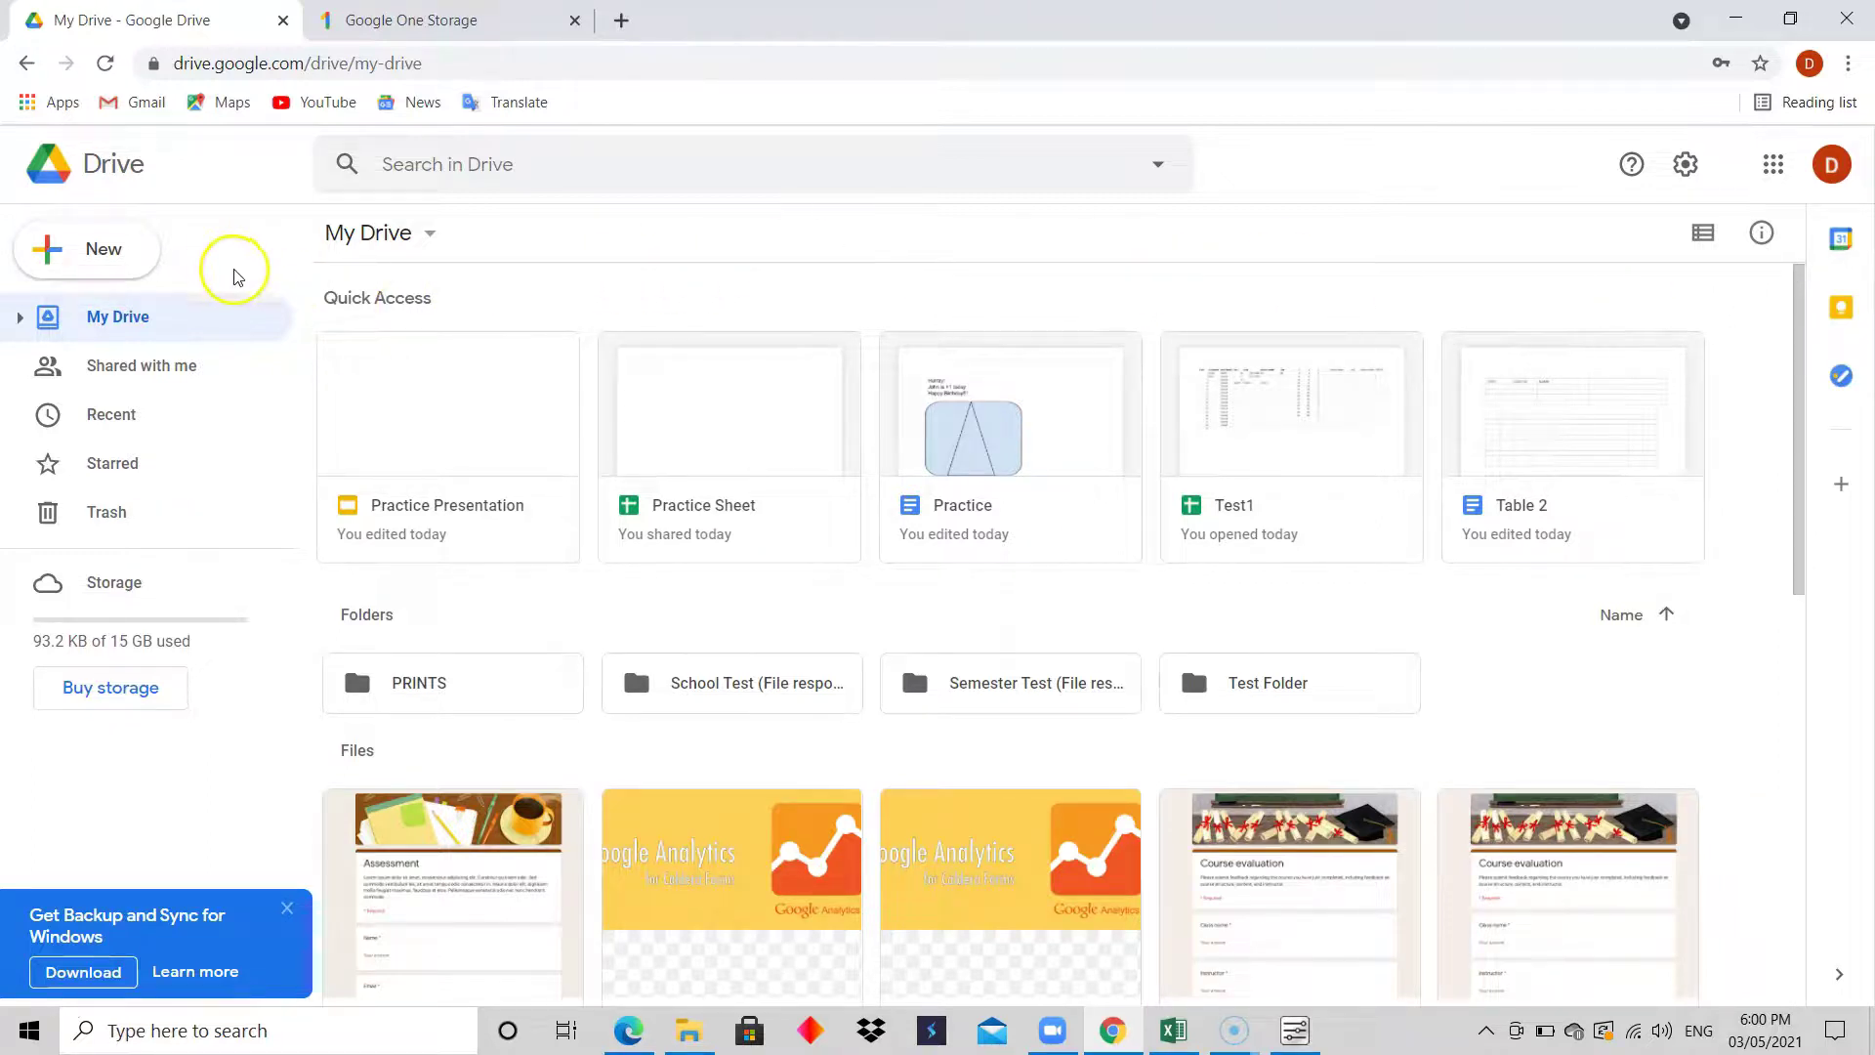
pyautogui.click(469, 17)
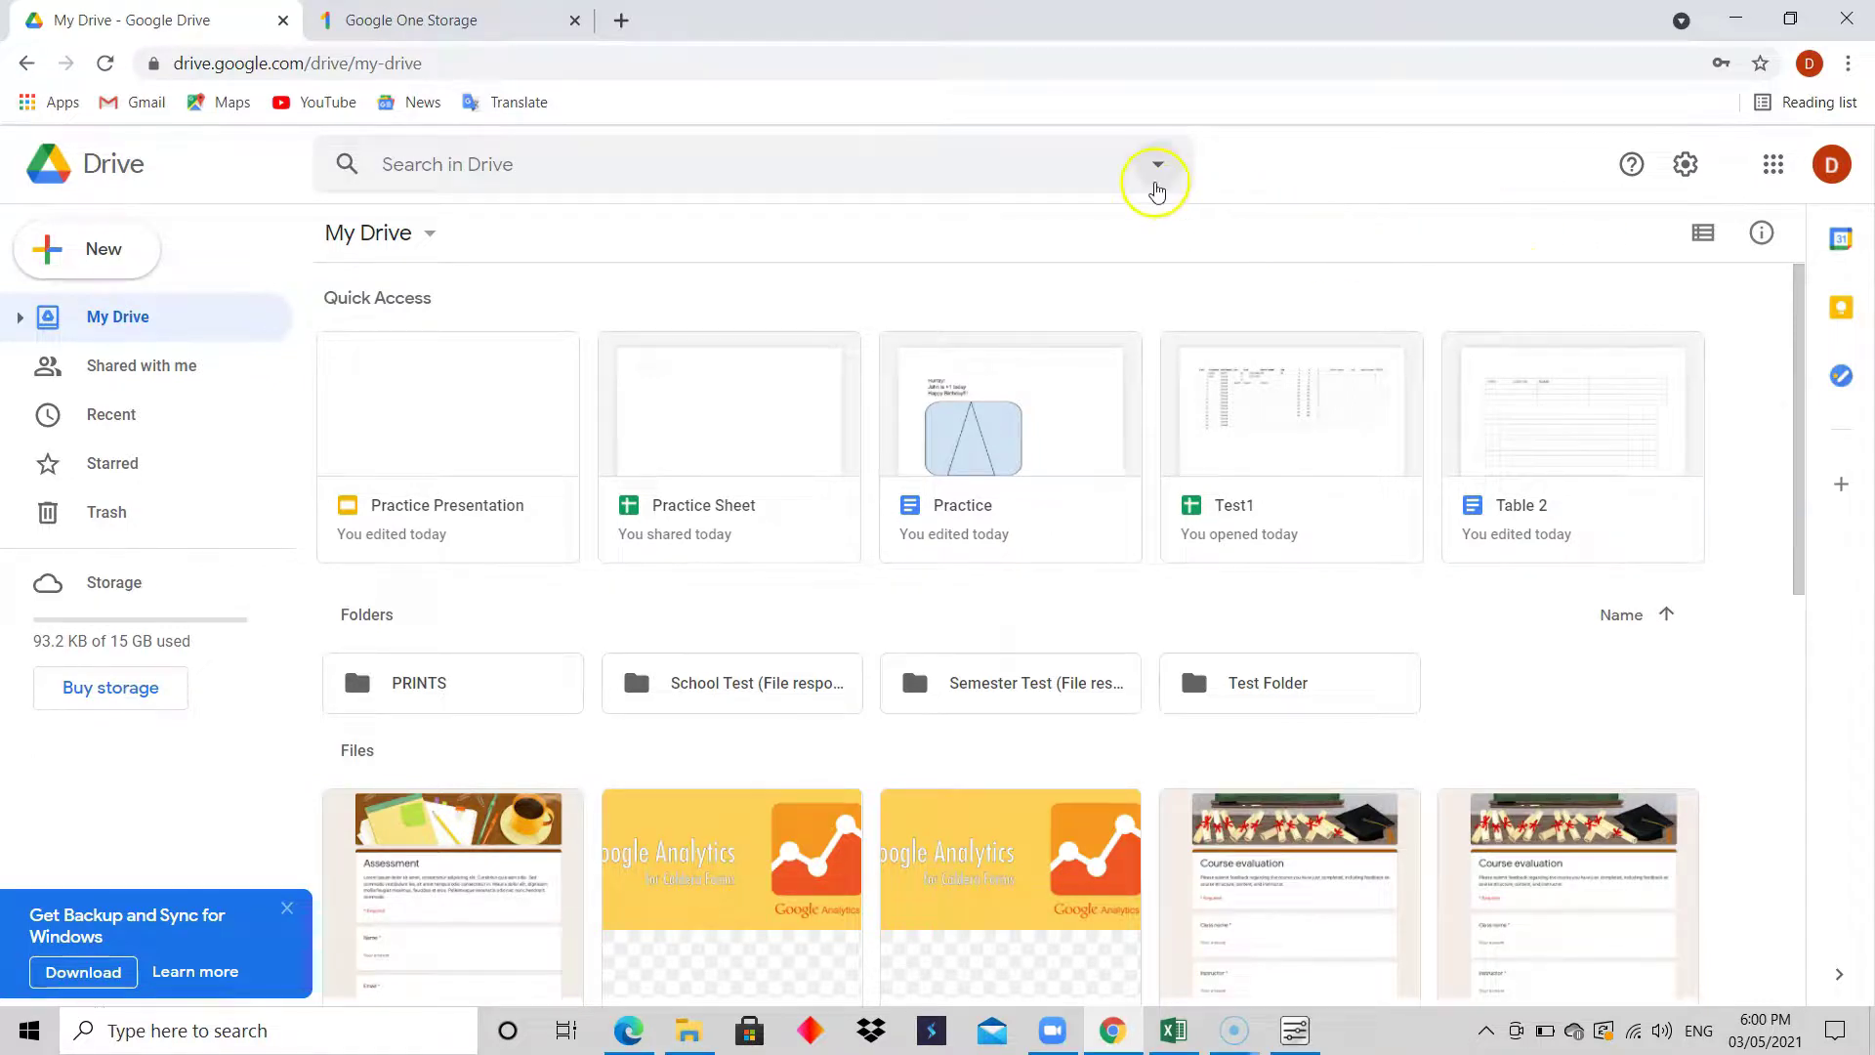
pyautogui.click(1150, 176)
pyautogui.click(1154, 174)
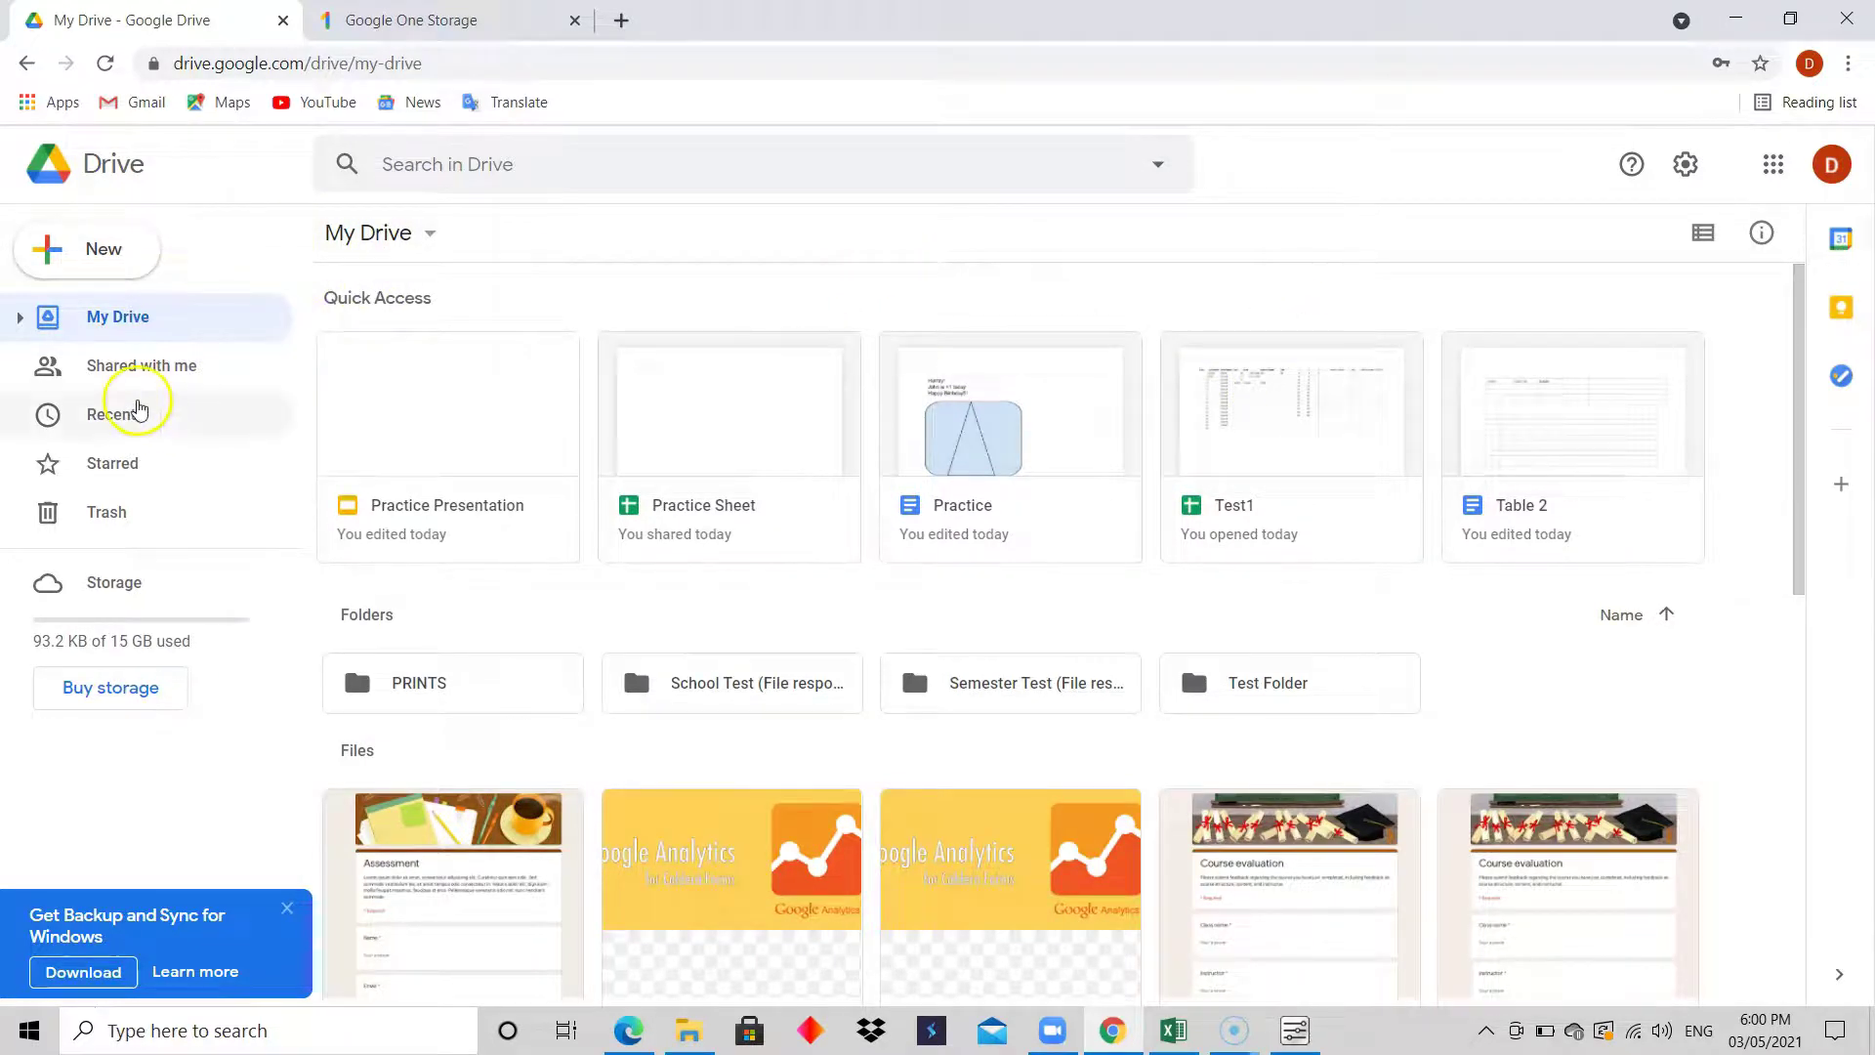
pyautogui.click(524, 701)
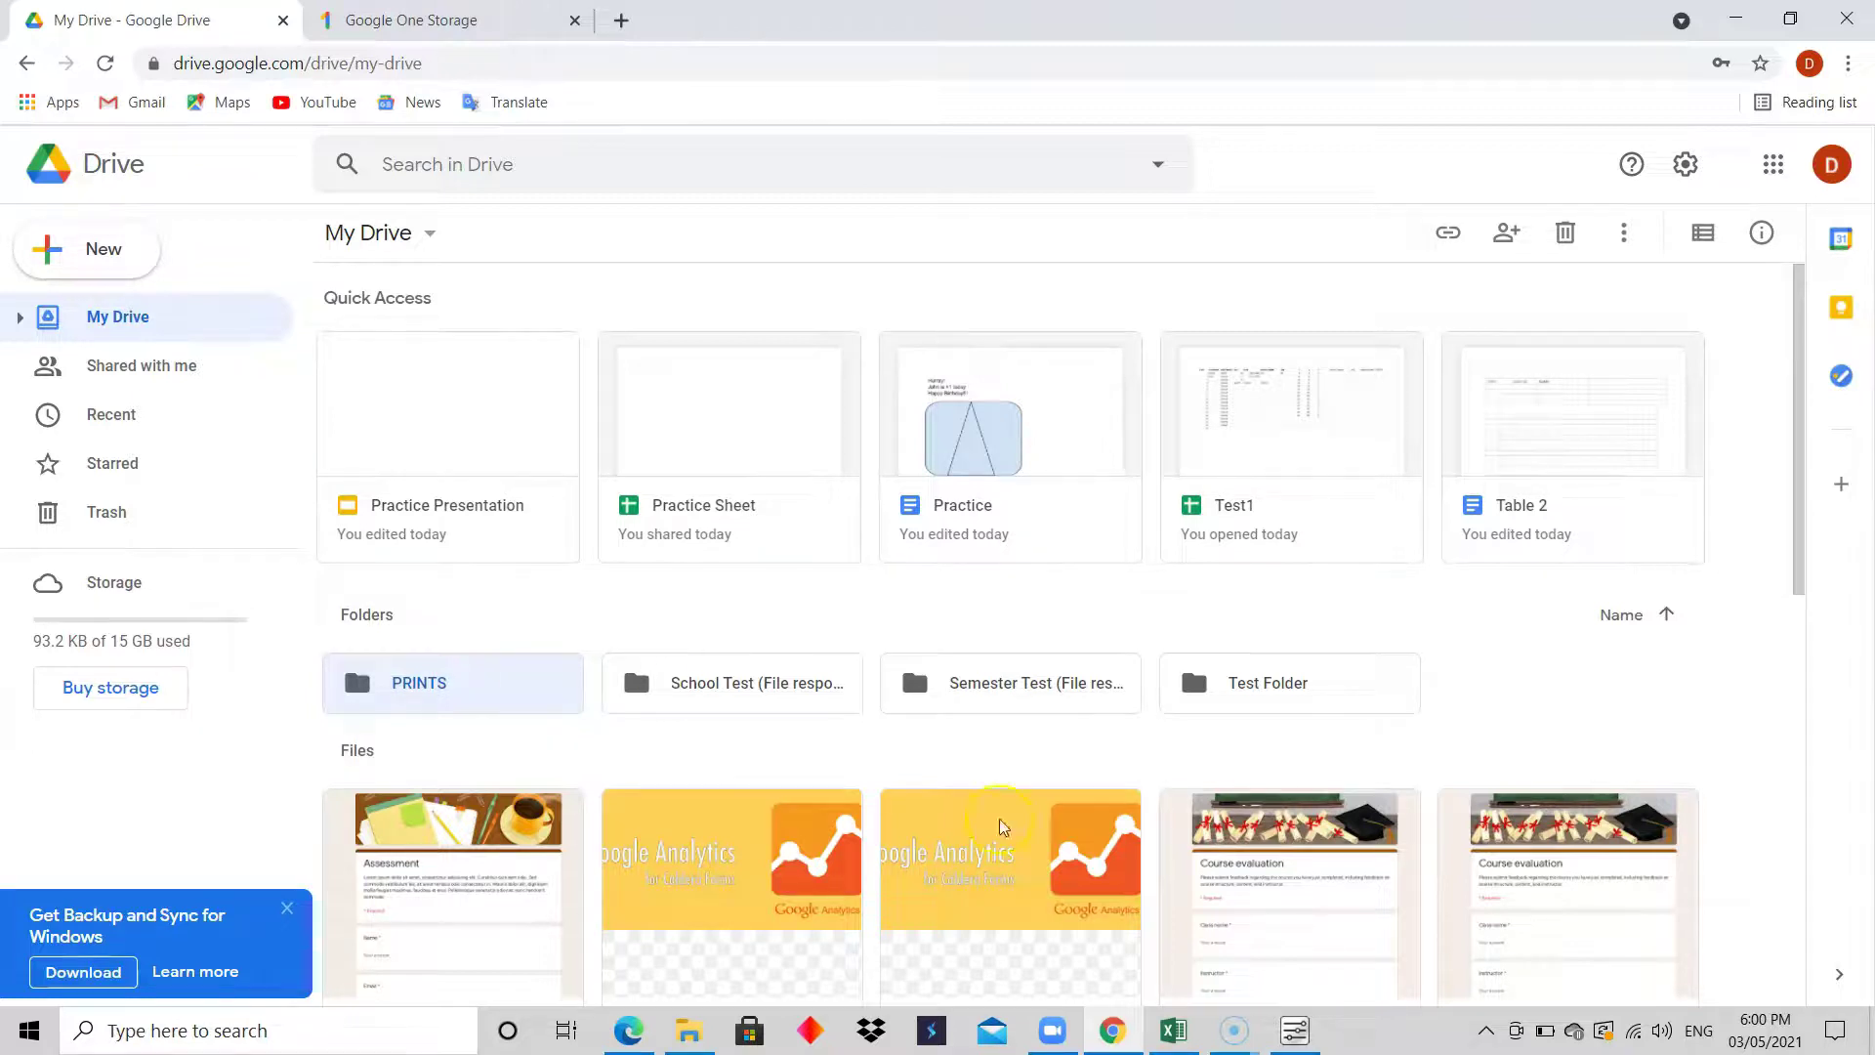
pyautogui.click(486, 441)
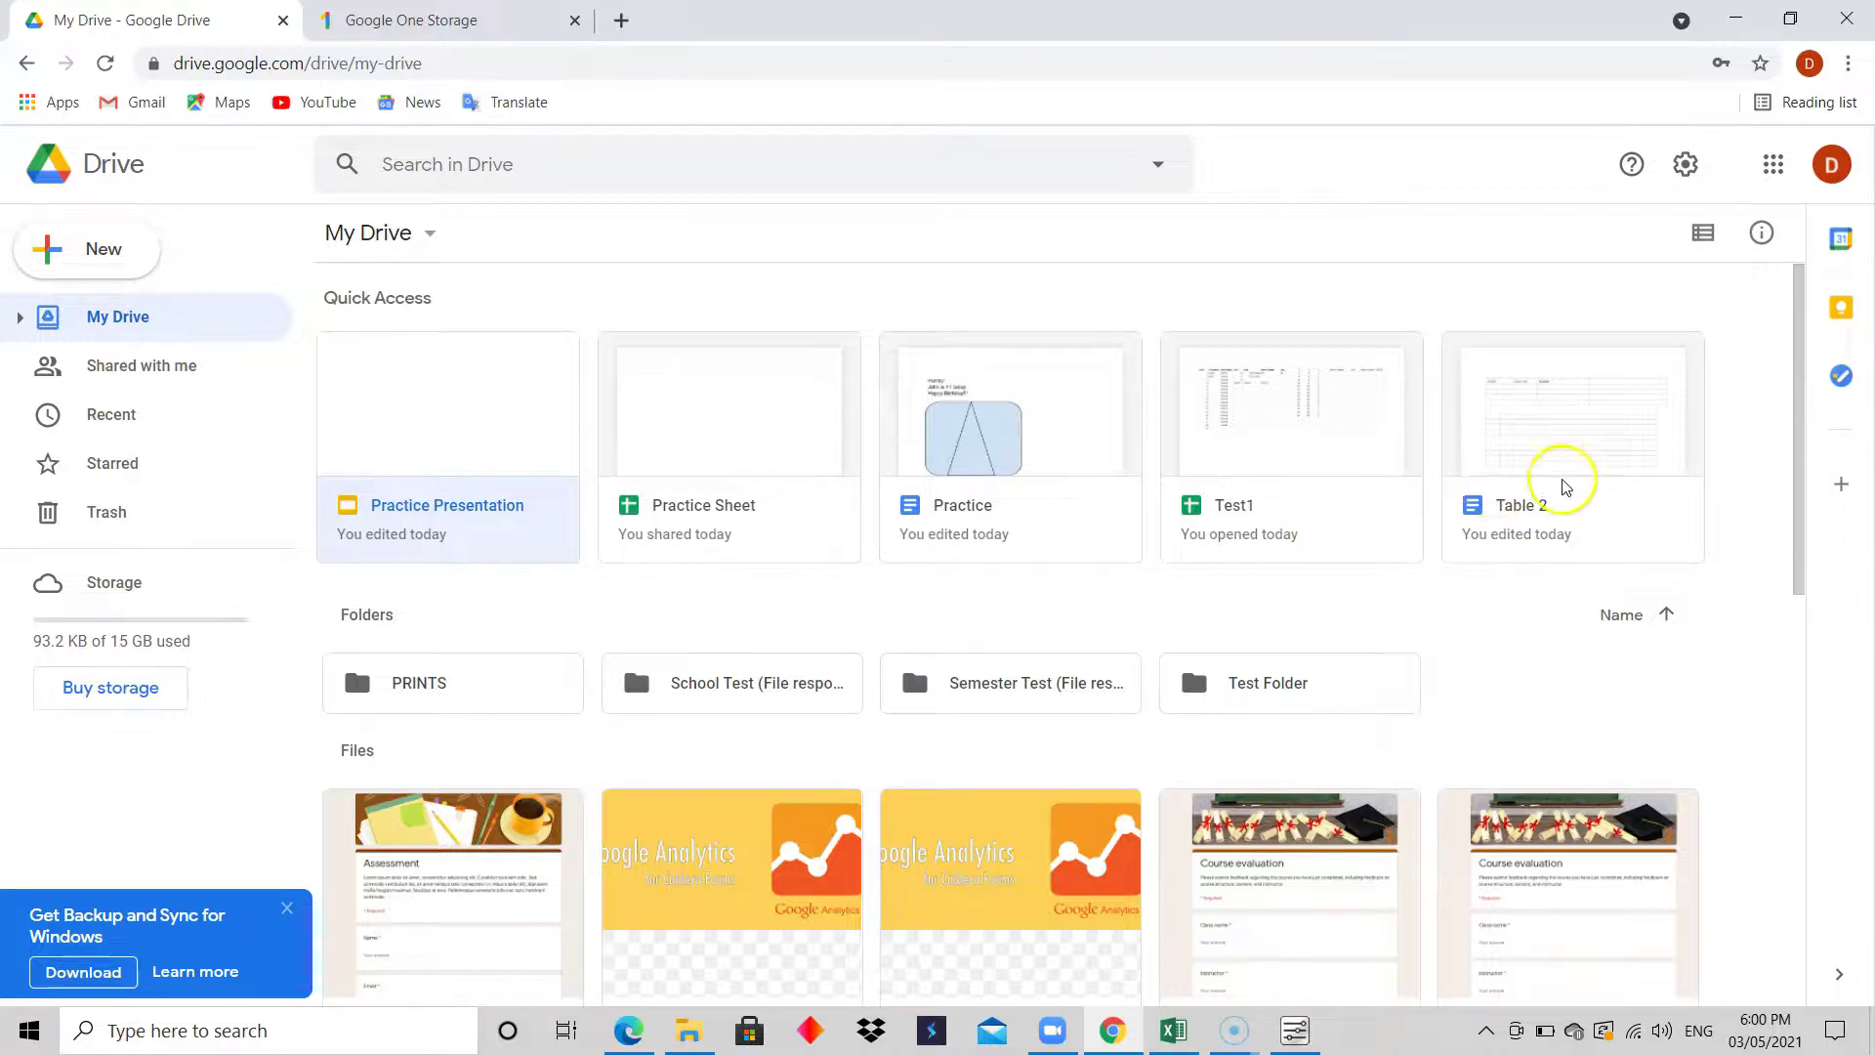
# - Review the link sharing options for the PRINTS folder, including Restricted and Anyone with the link, and dismiss the dialog
pyautogui.moveTo(1803, 474); pyautogui.dragTo(1799, 525)
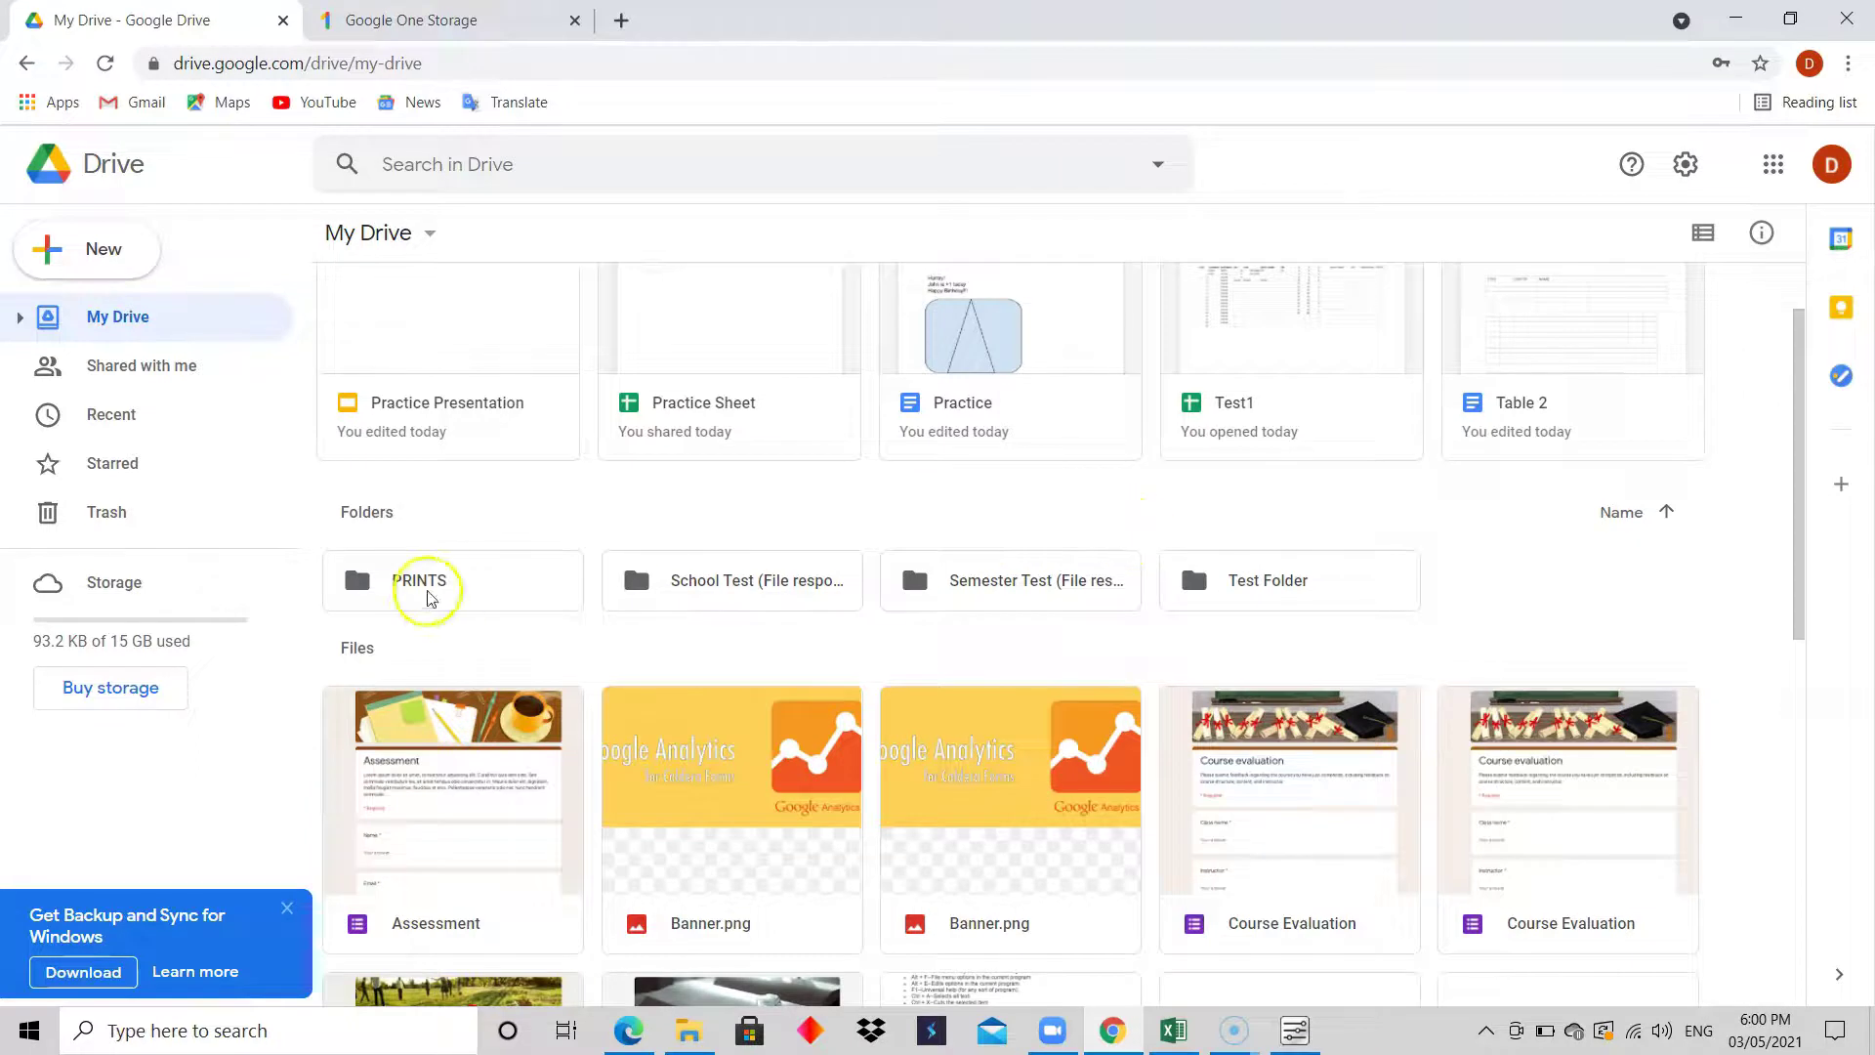
pyautogui.click(475, 589)
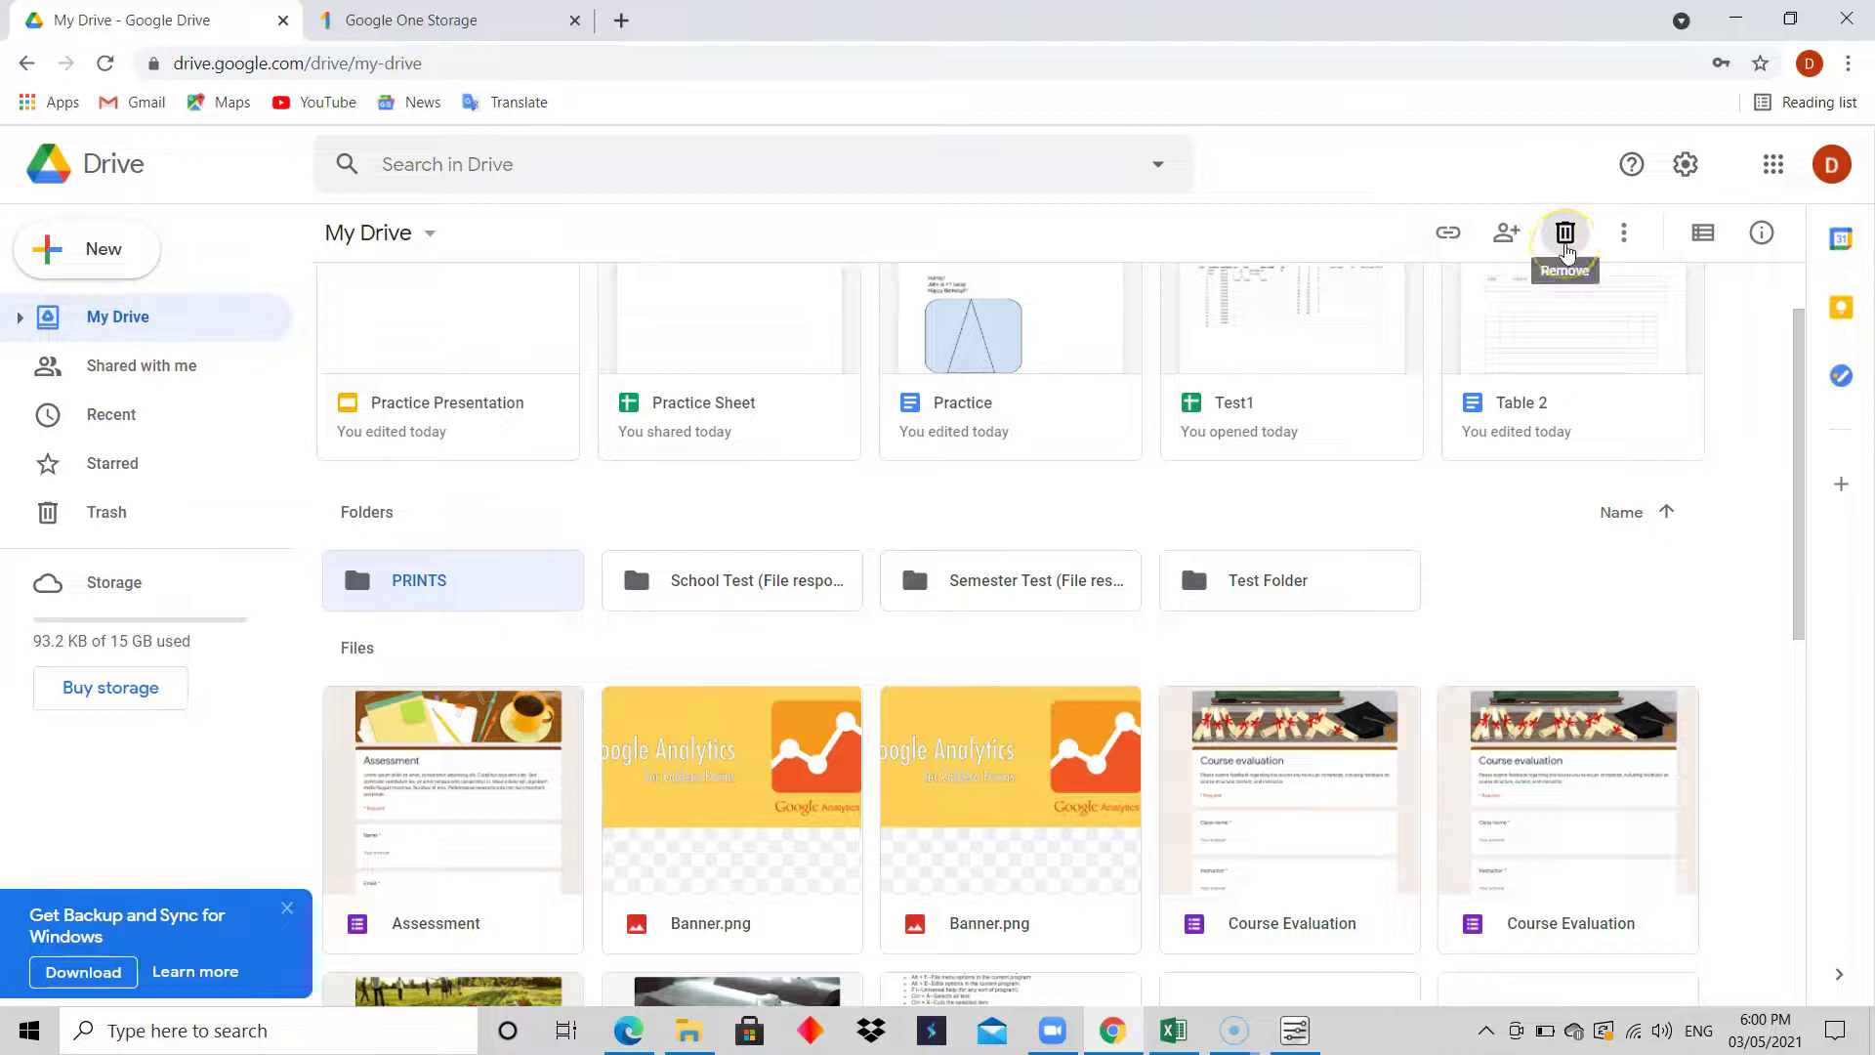
pyautogui.click(1510, 246)
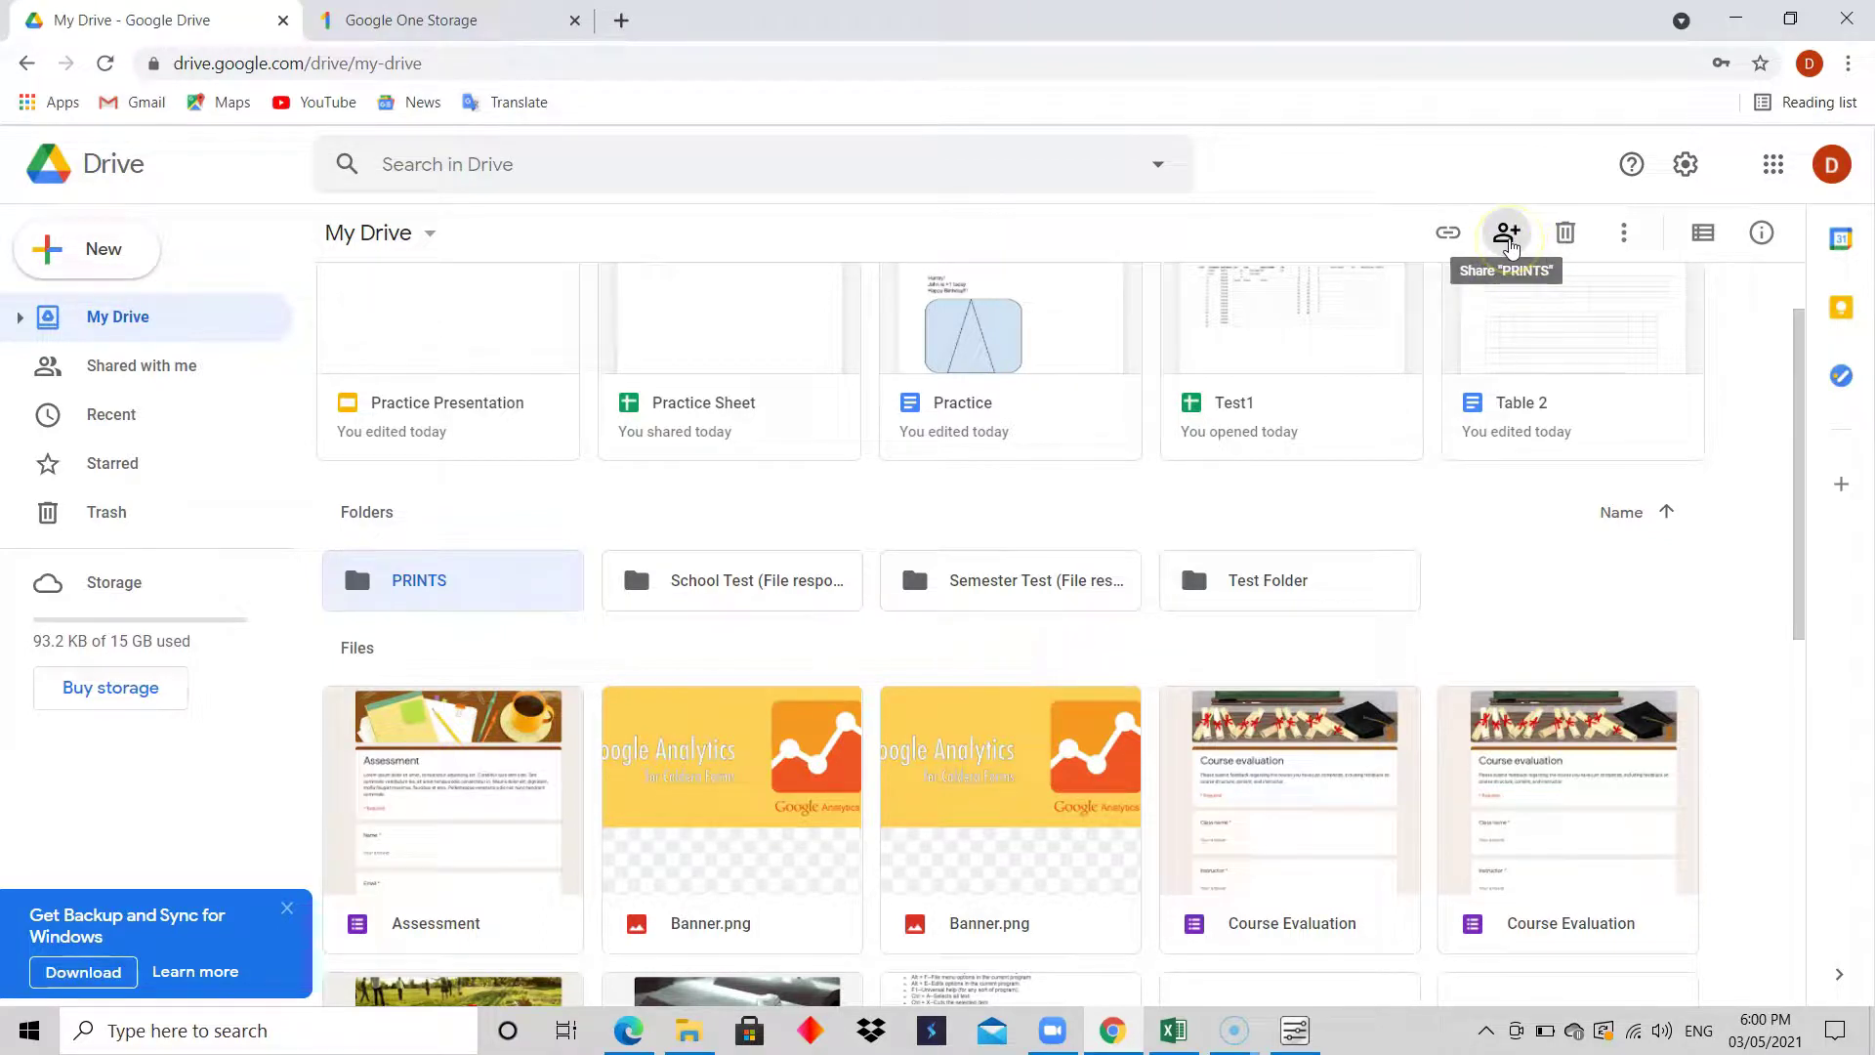
pyautogui.click(1449, 238)
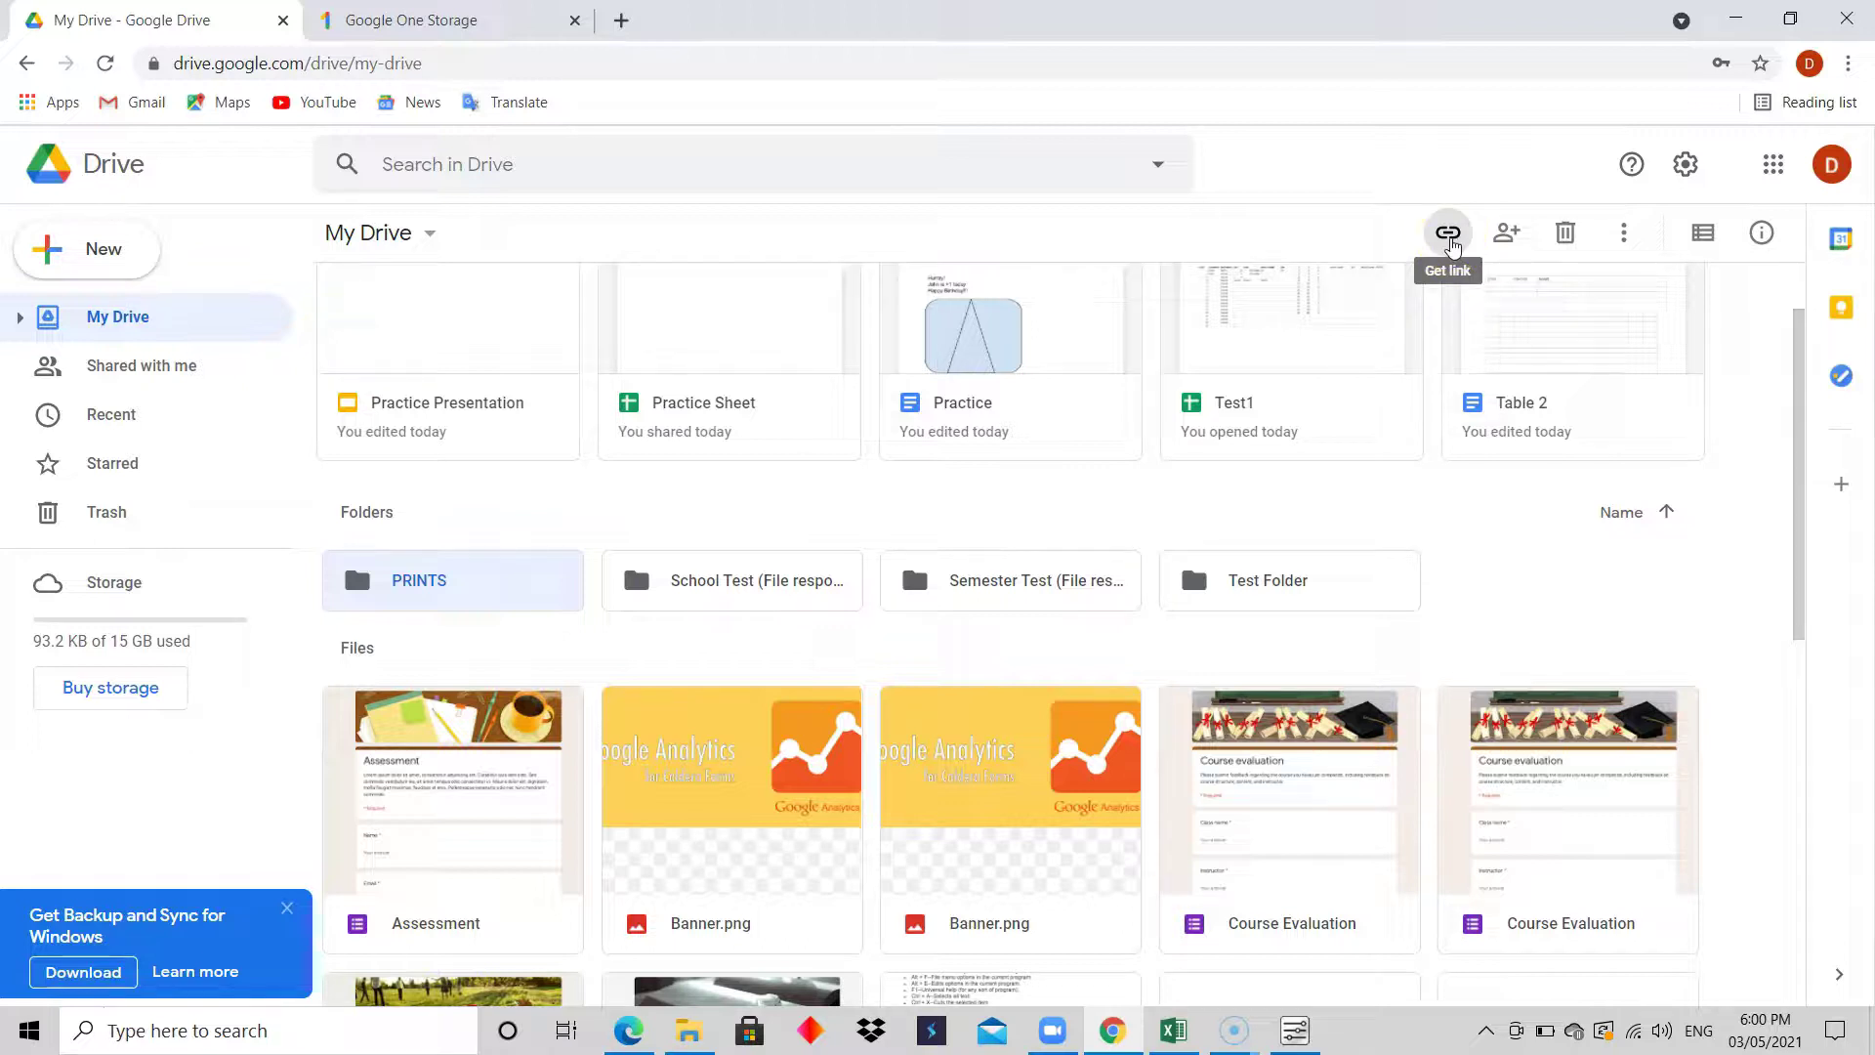
pyautogui.click(1449, 238)
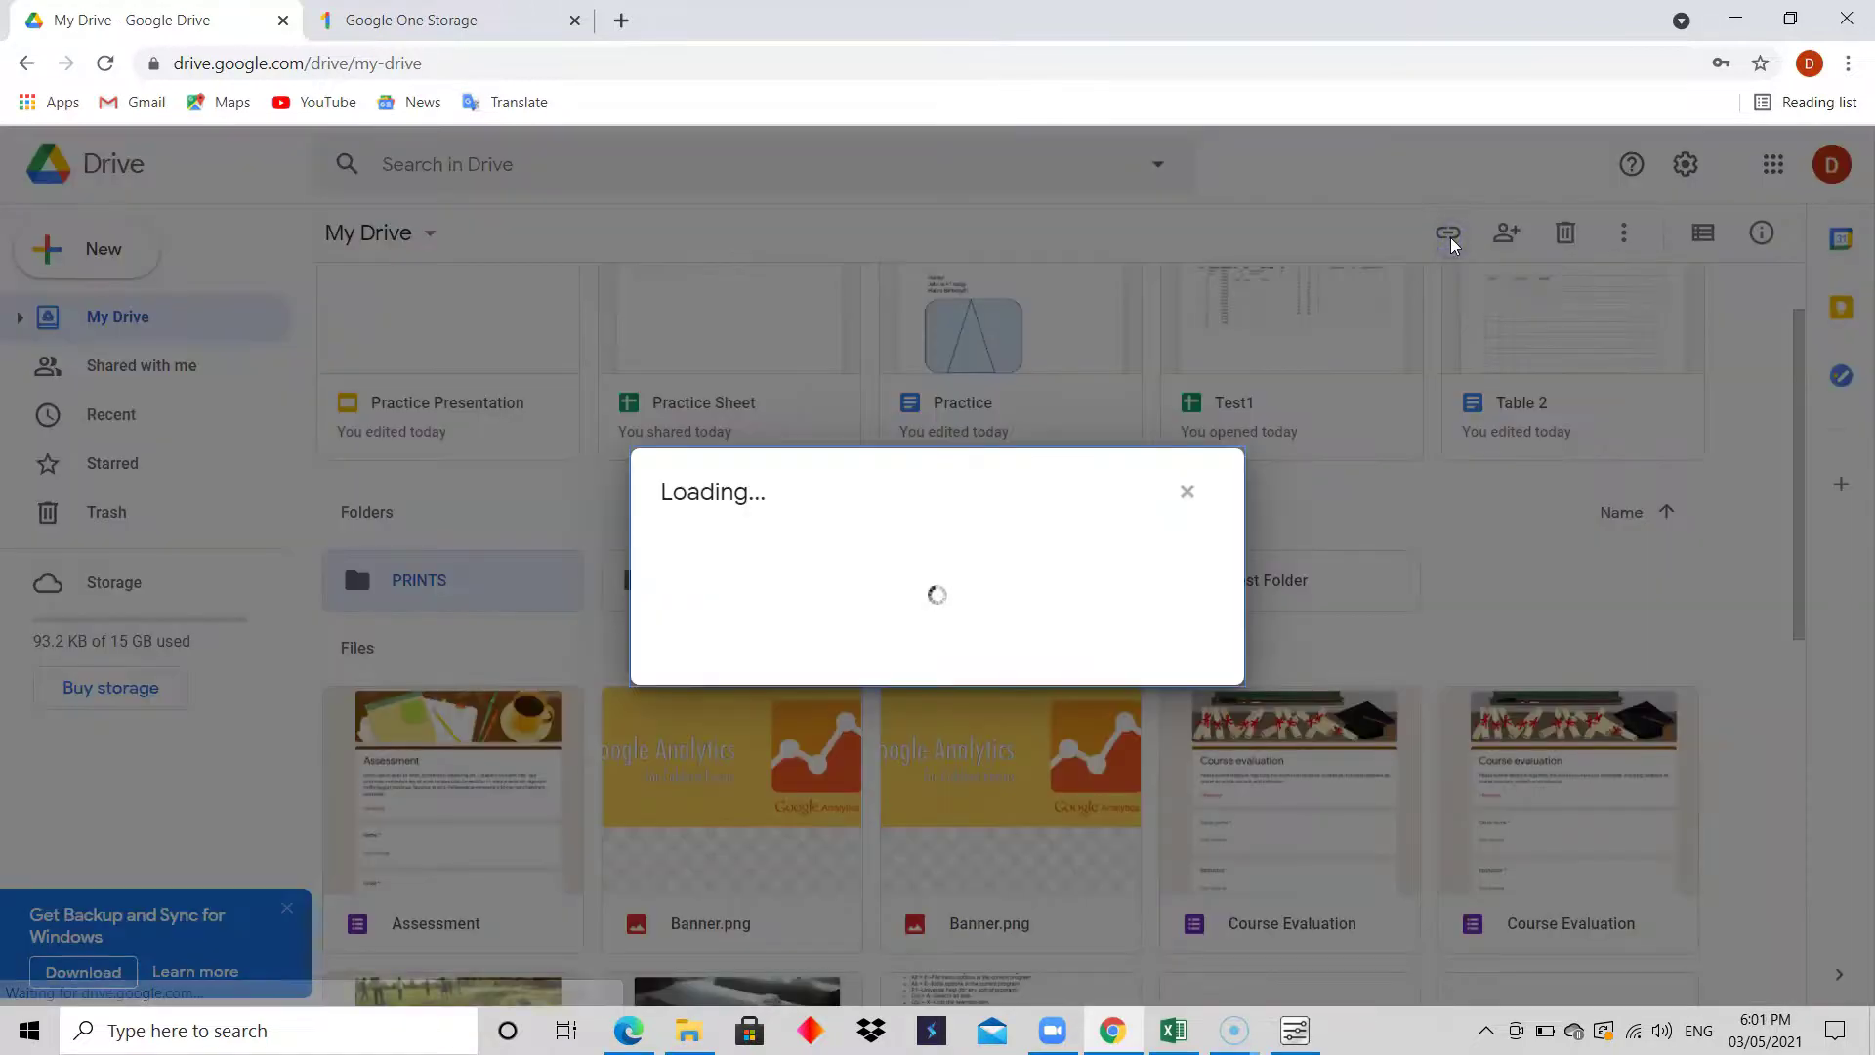
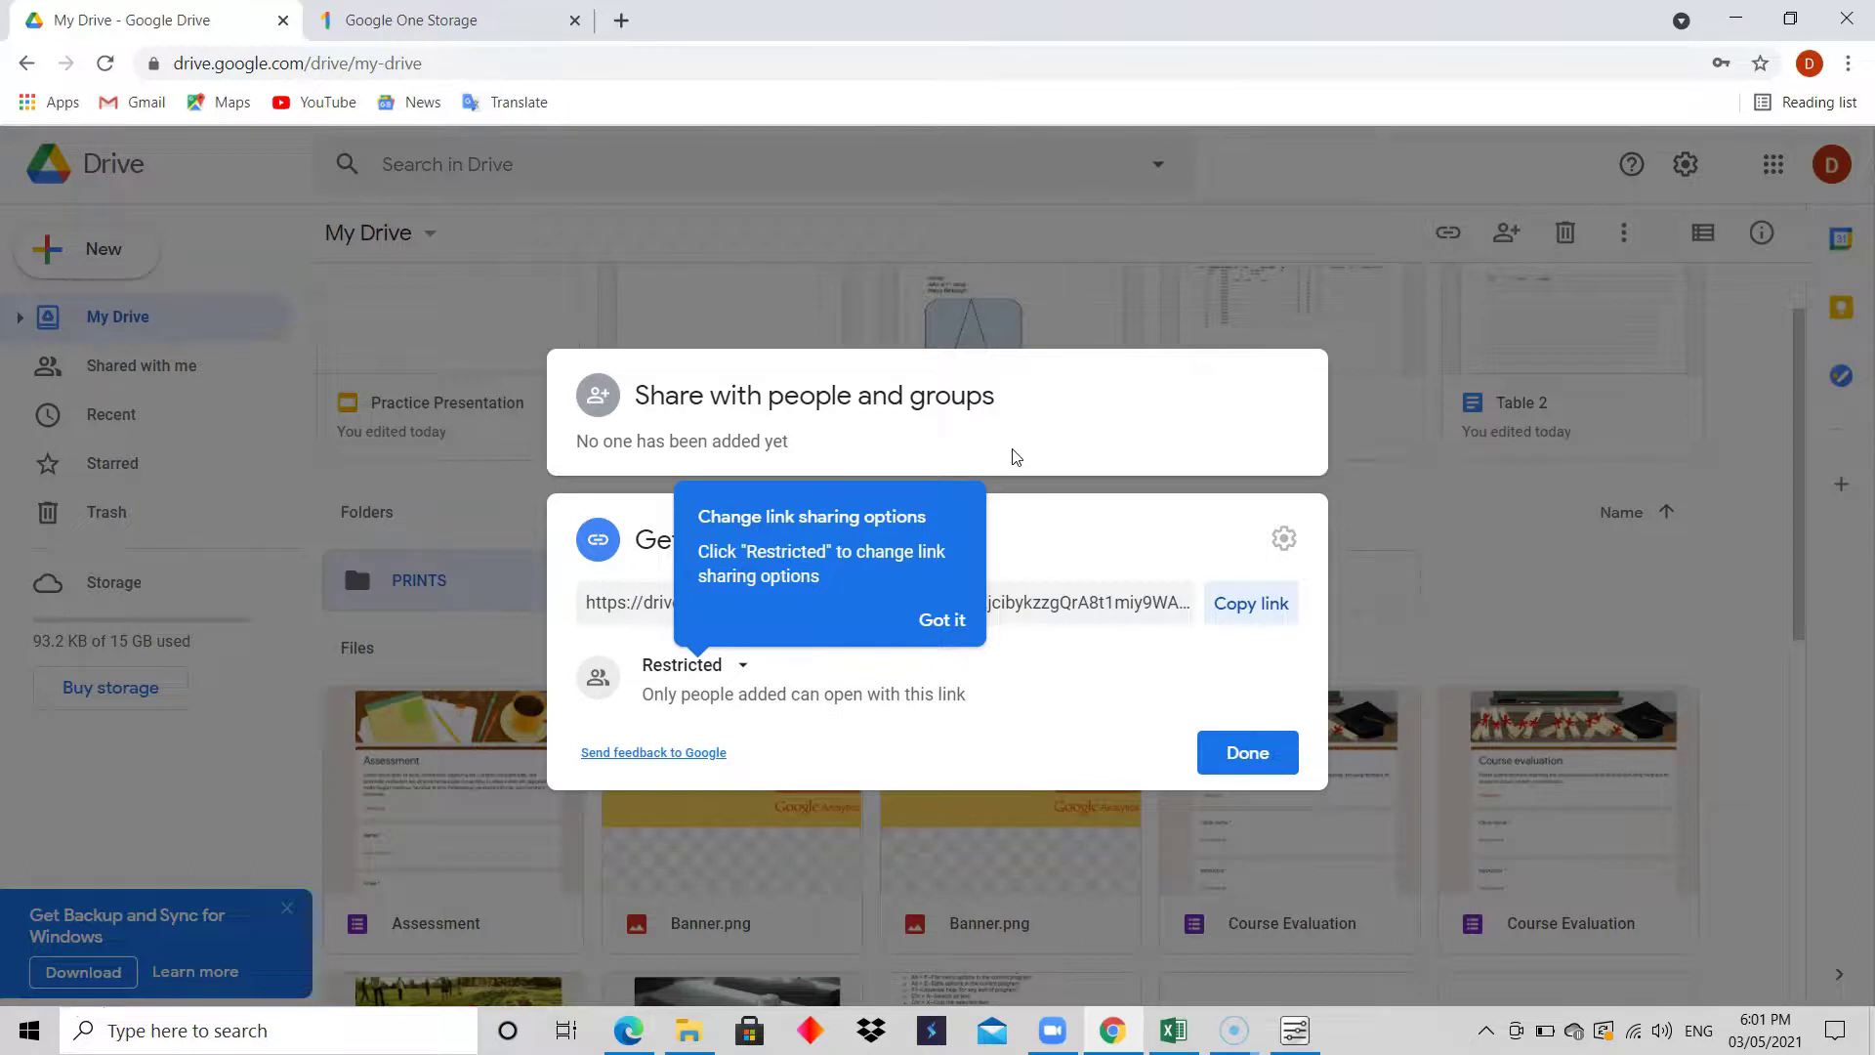
pyautogui.click(734, 670)
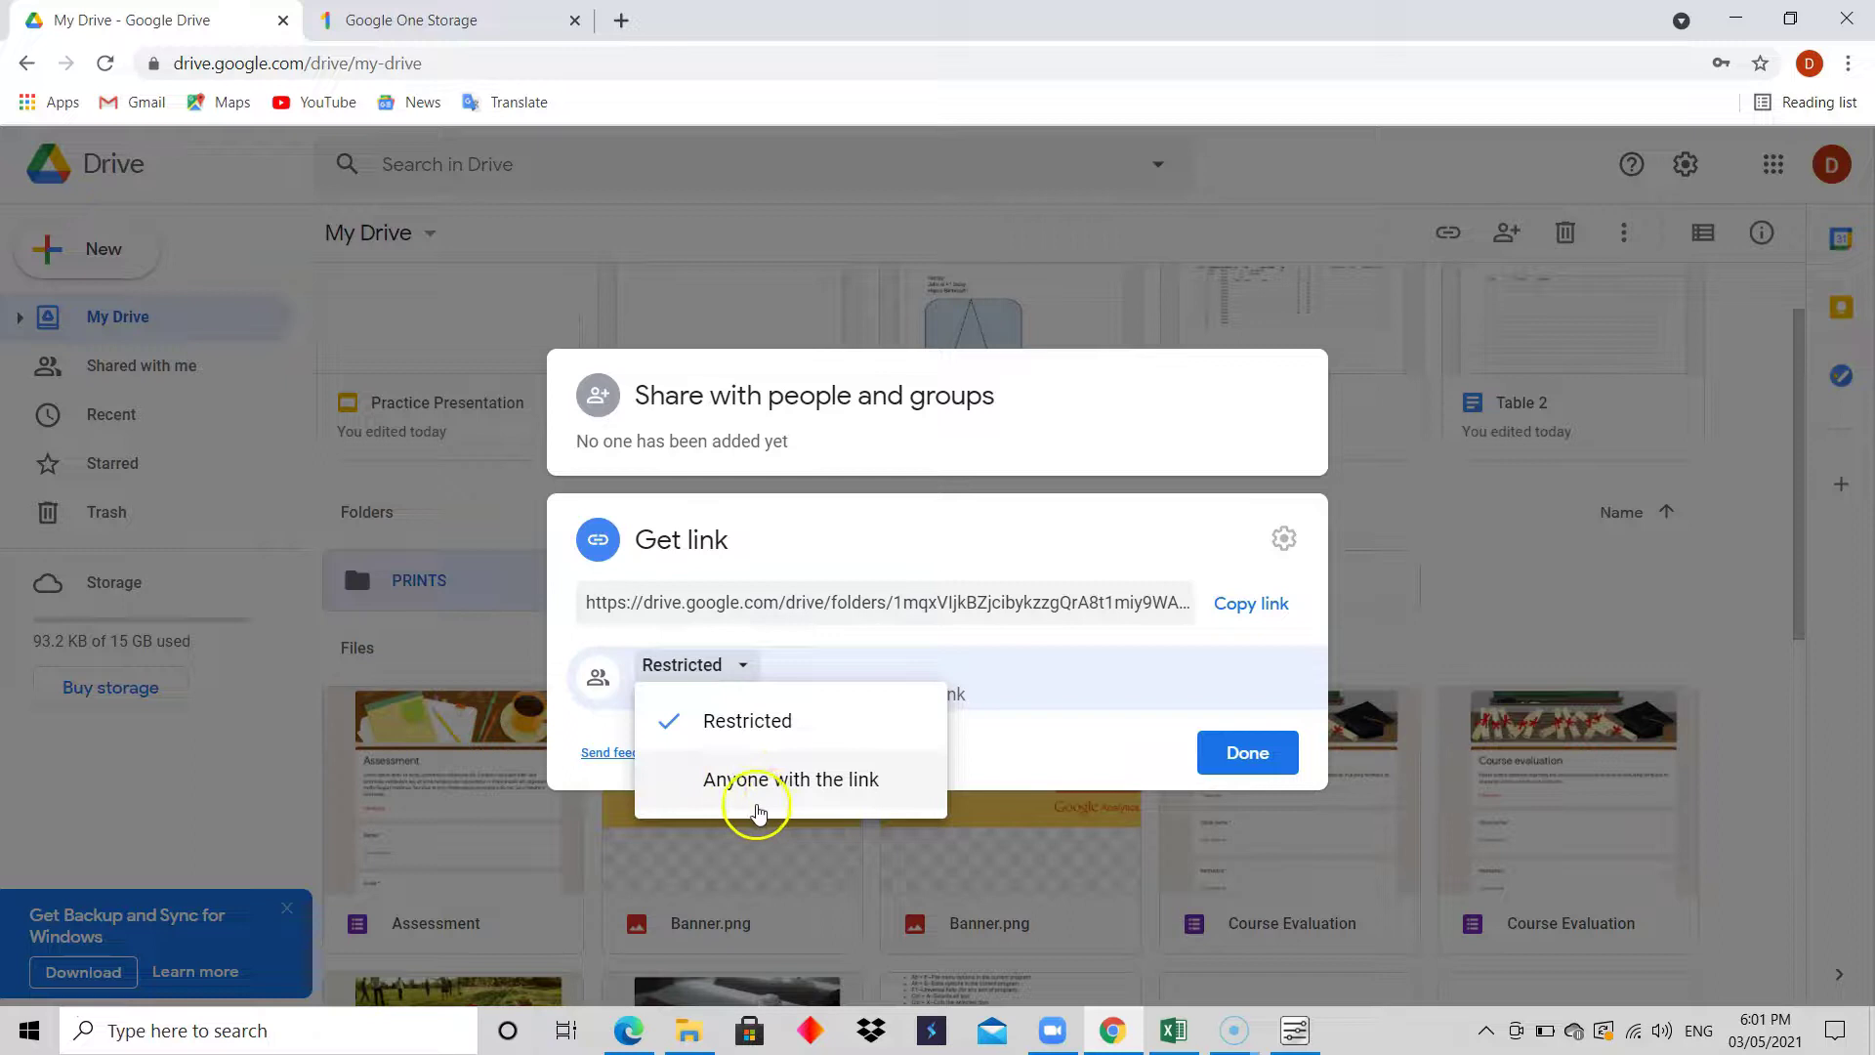
pyautogui.click(787, 789)
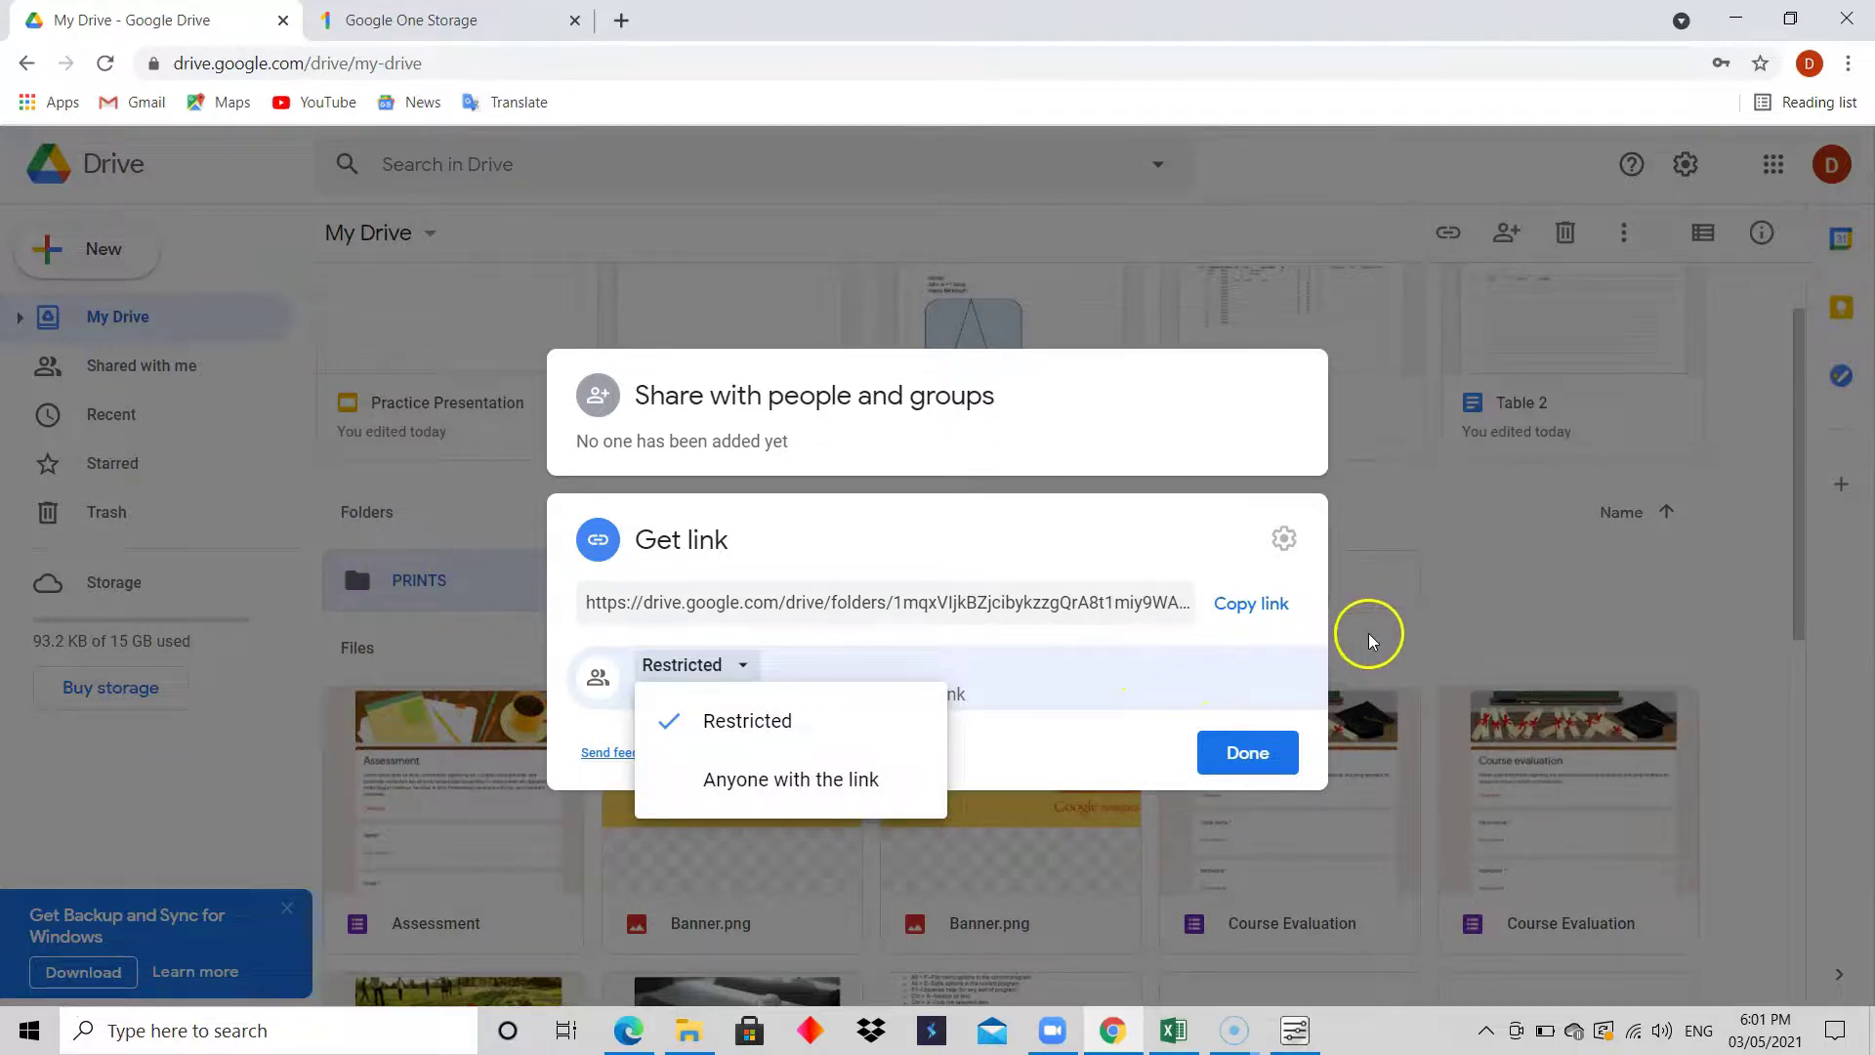
pyautogui.click(1400, 527)
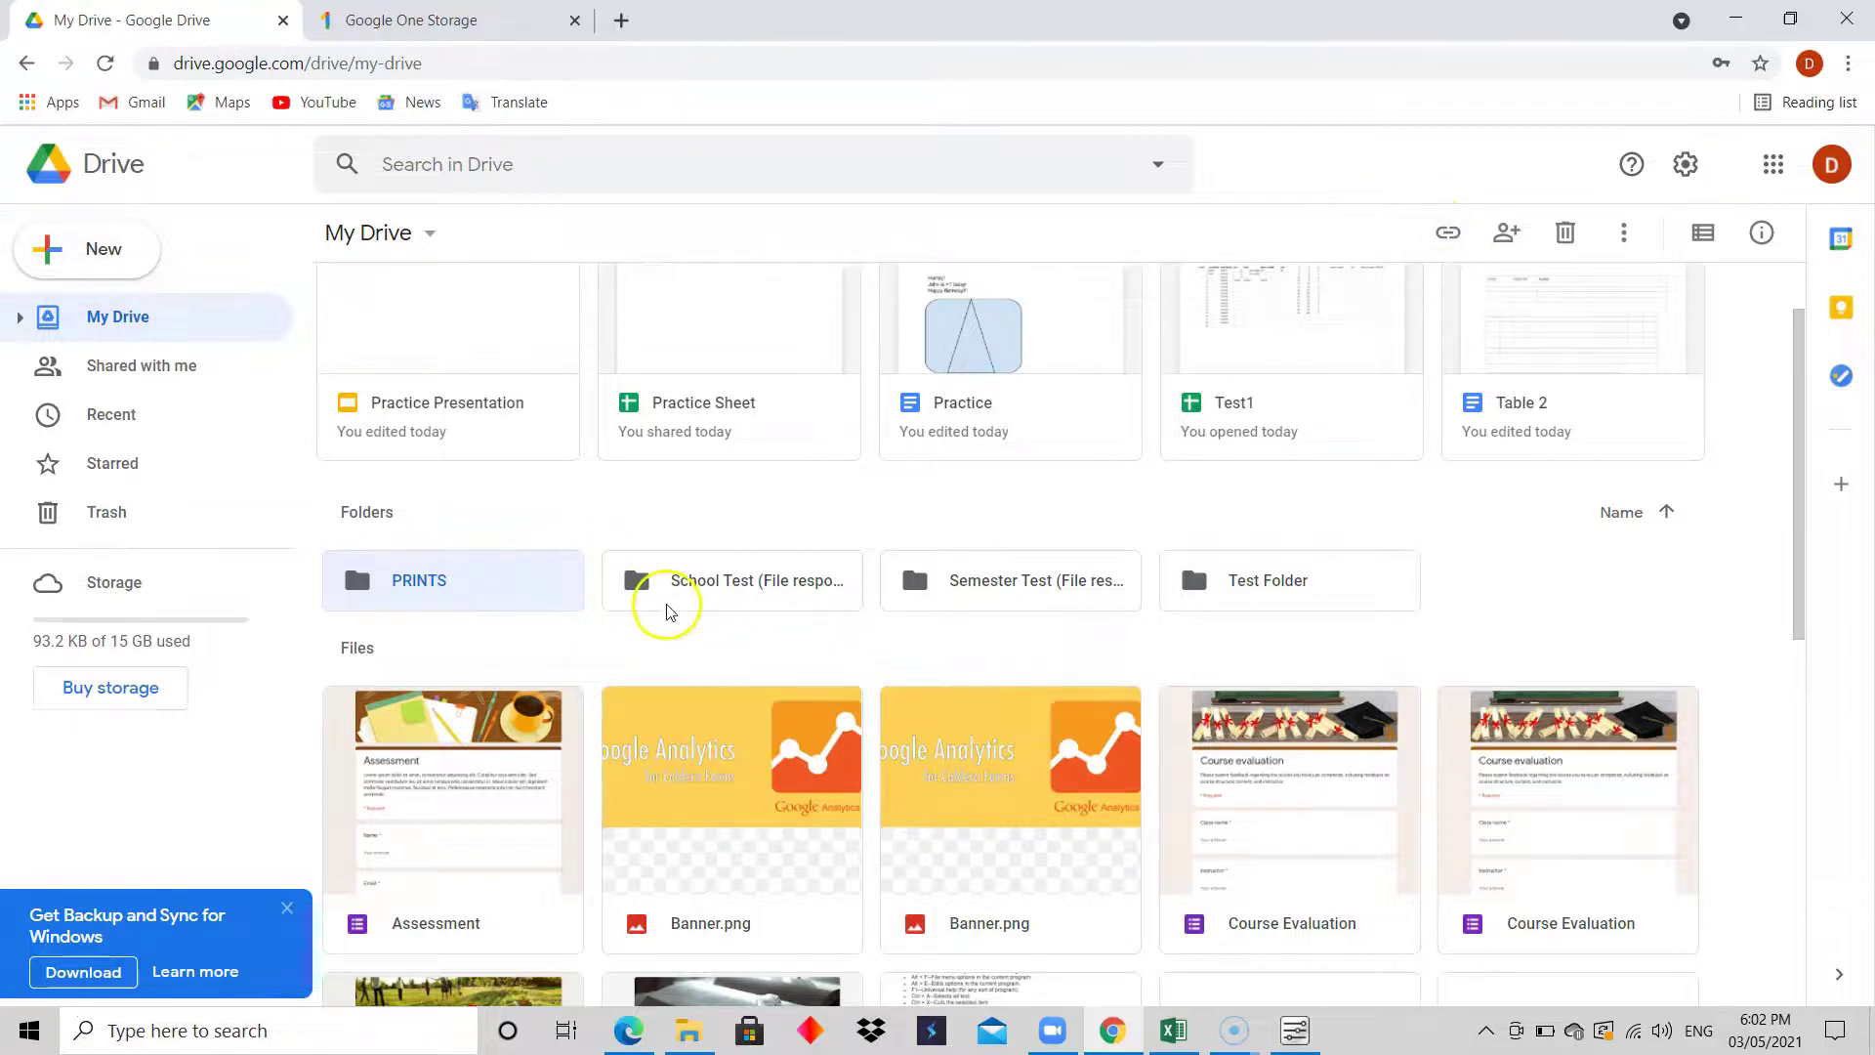
# - View the people-sharing dialog for the first Course Evaluation form and dismiss it without adding editors
pyautogui.click(696, 590)
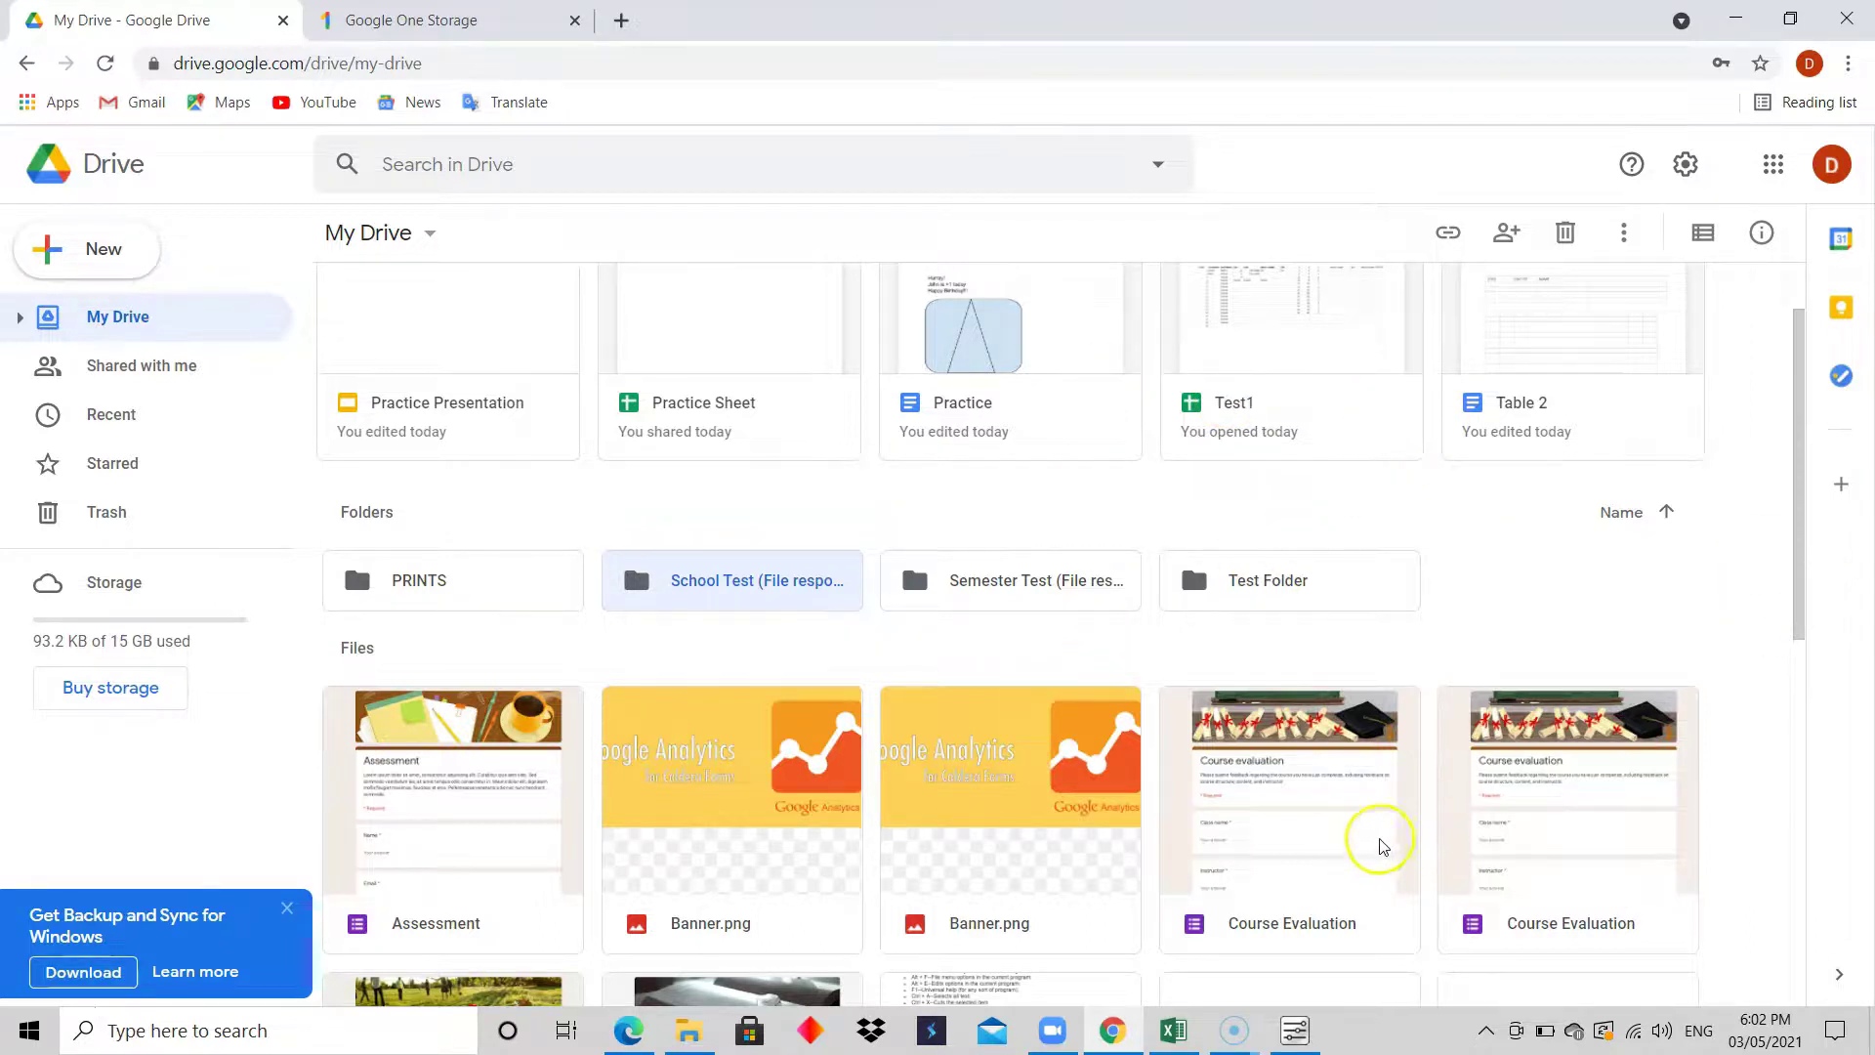
pyautogui.click(1352, 838)
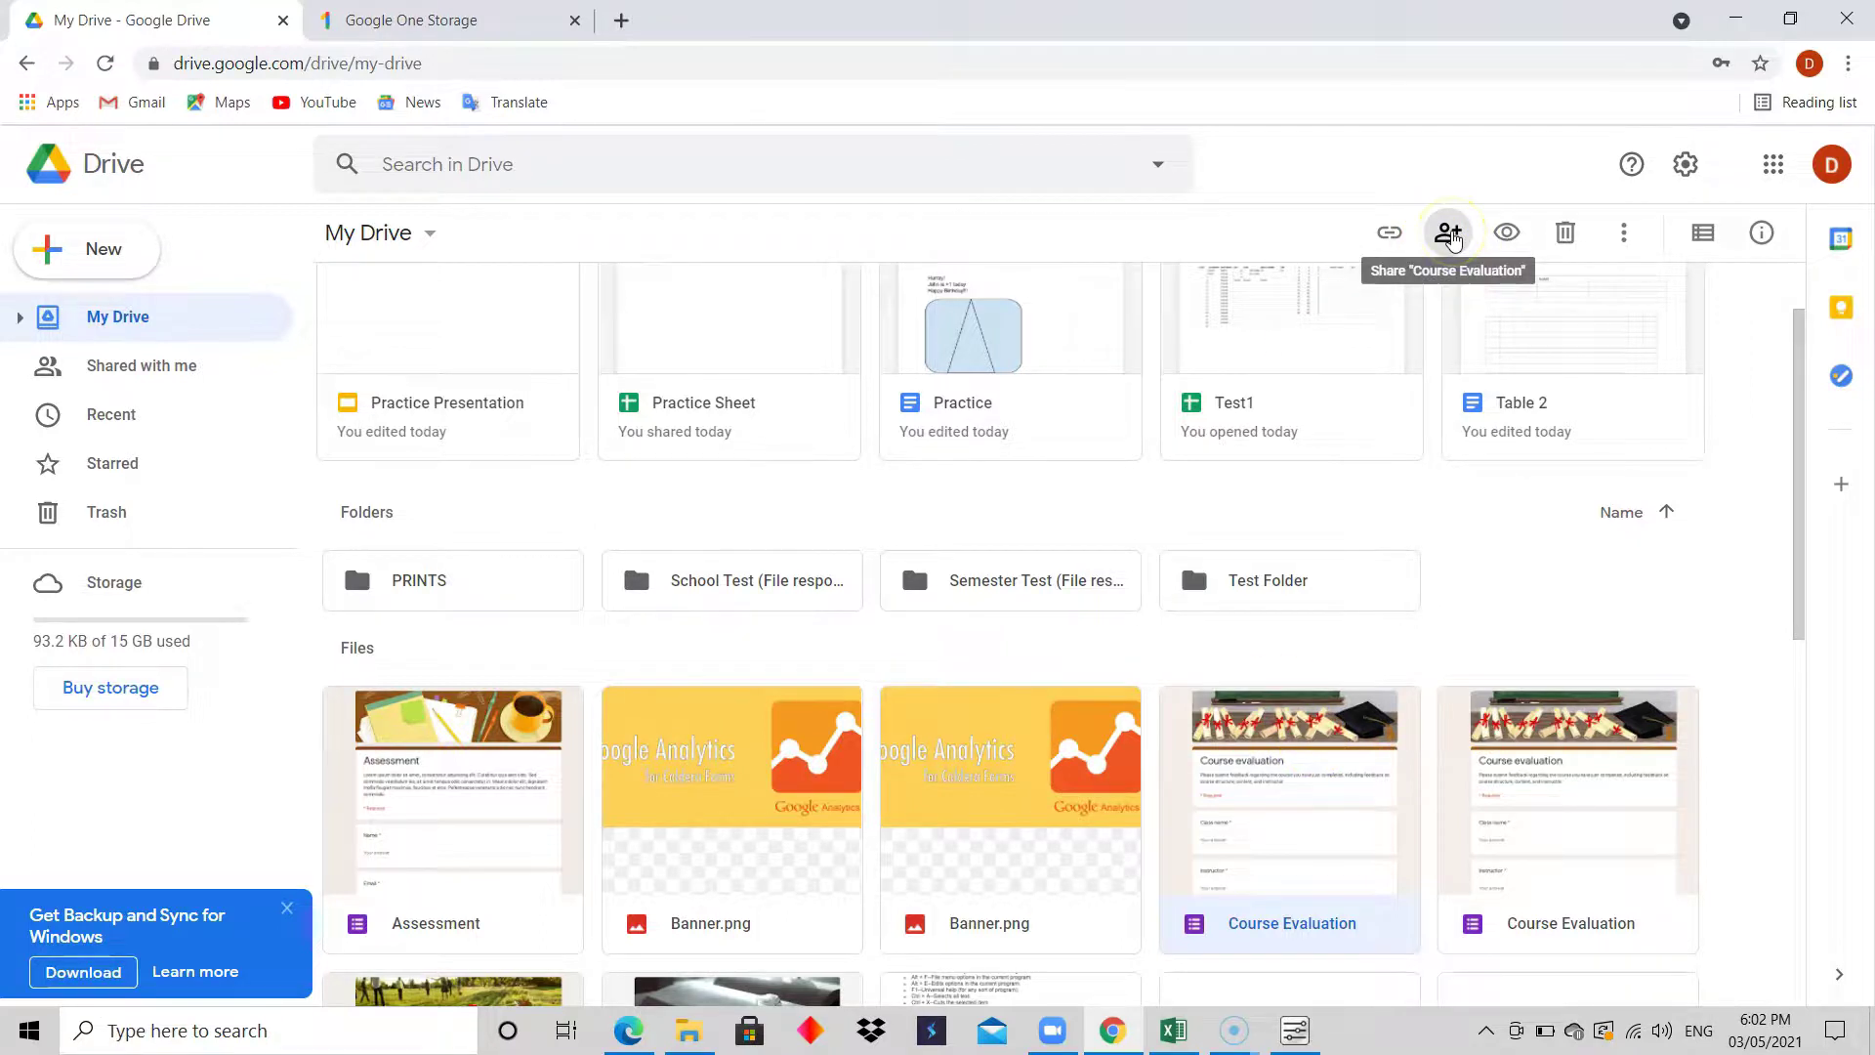
pyautogui.click(1450, 234)
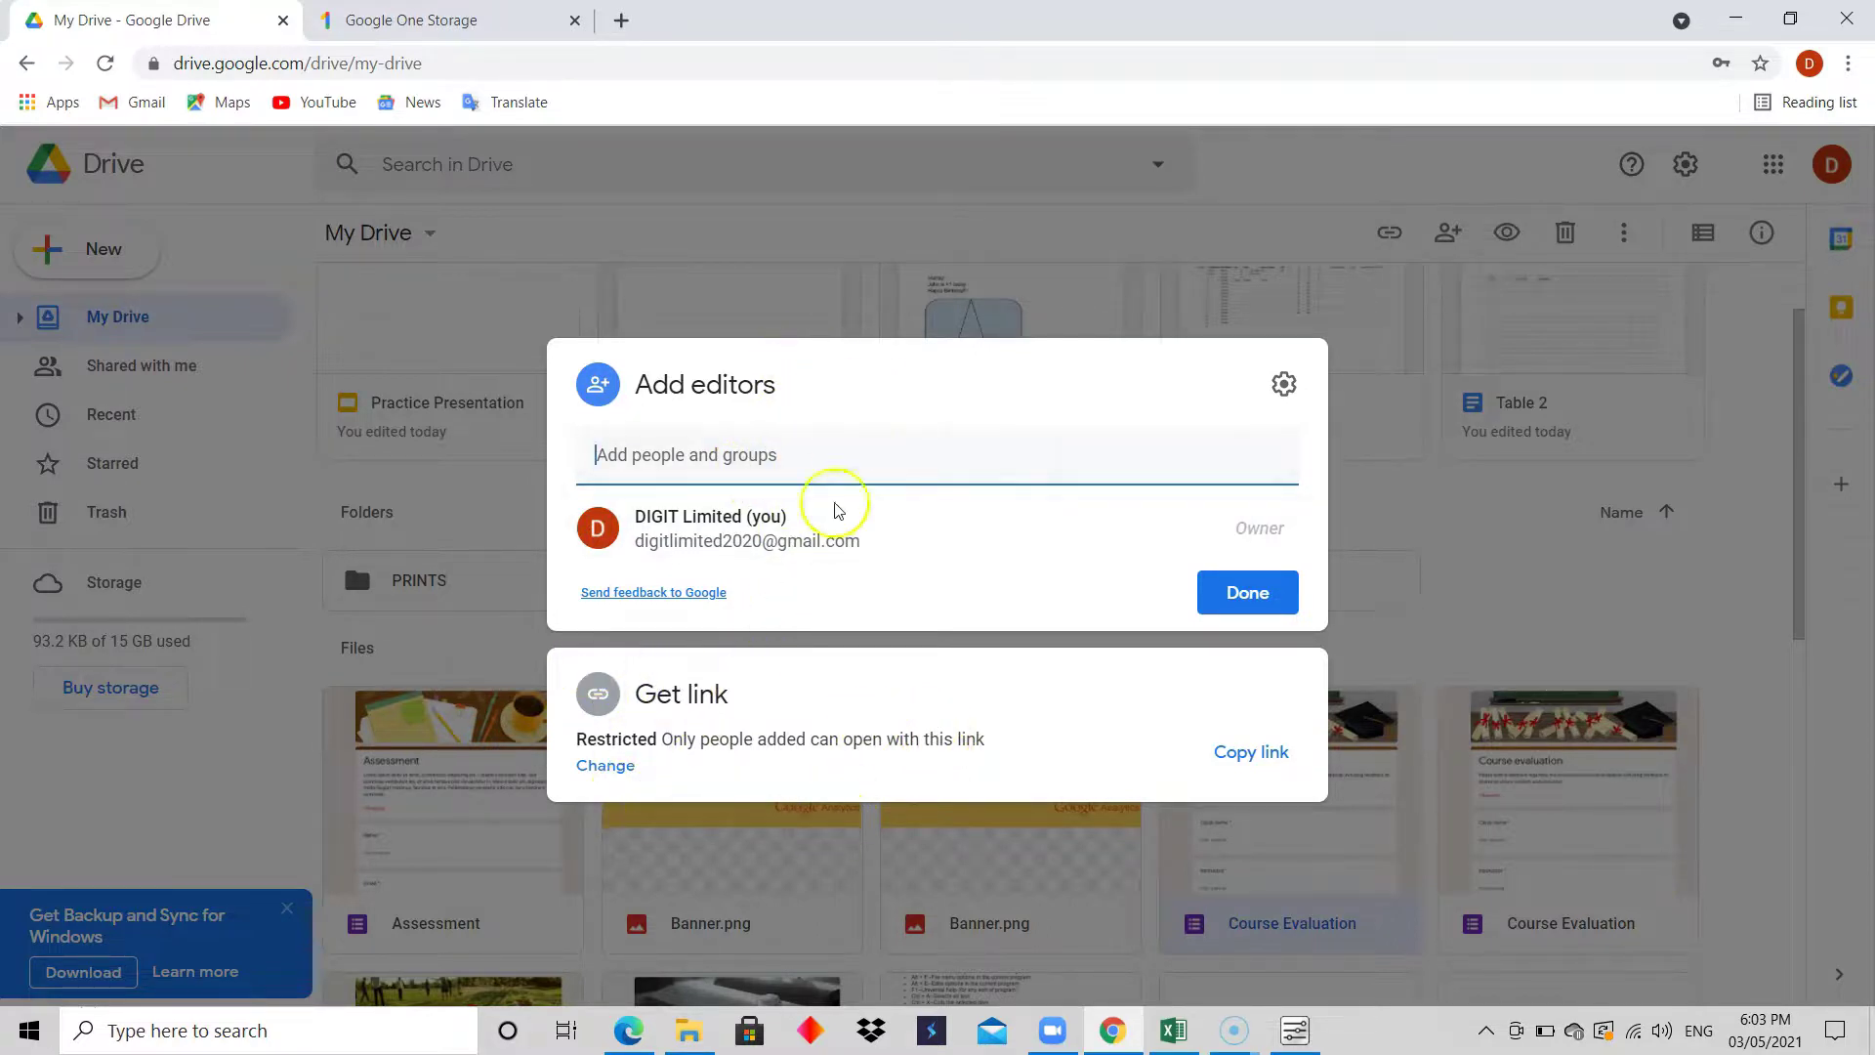
pyautogui.moveTo(836, 536)
pyautogui.click(1482, 502)
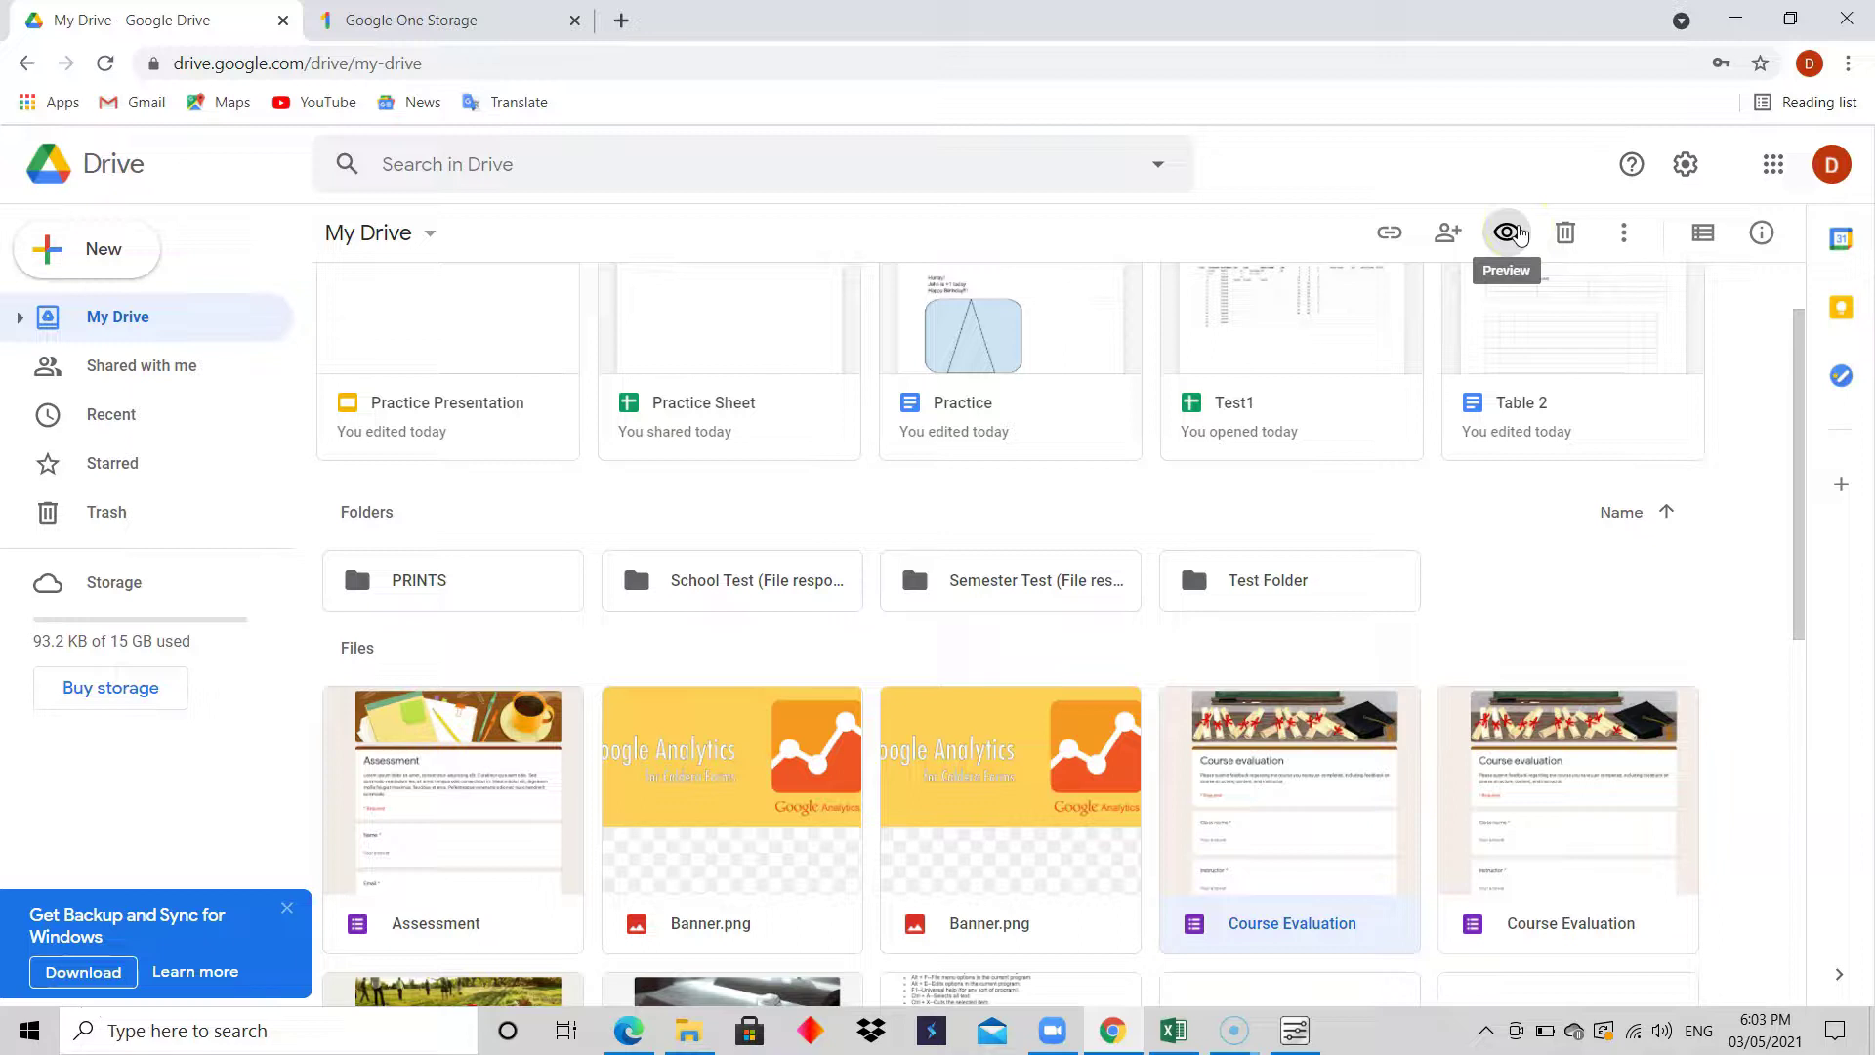
# - Preview the Course Evaluation form, go back to the Recent section, and close the preview
pyautogui.click(1512, 232)
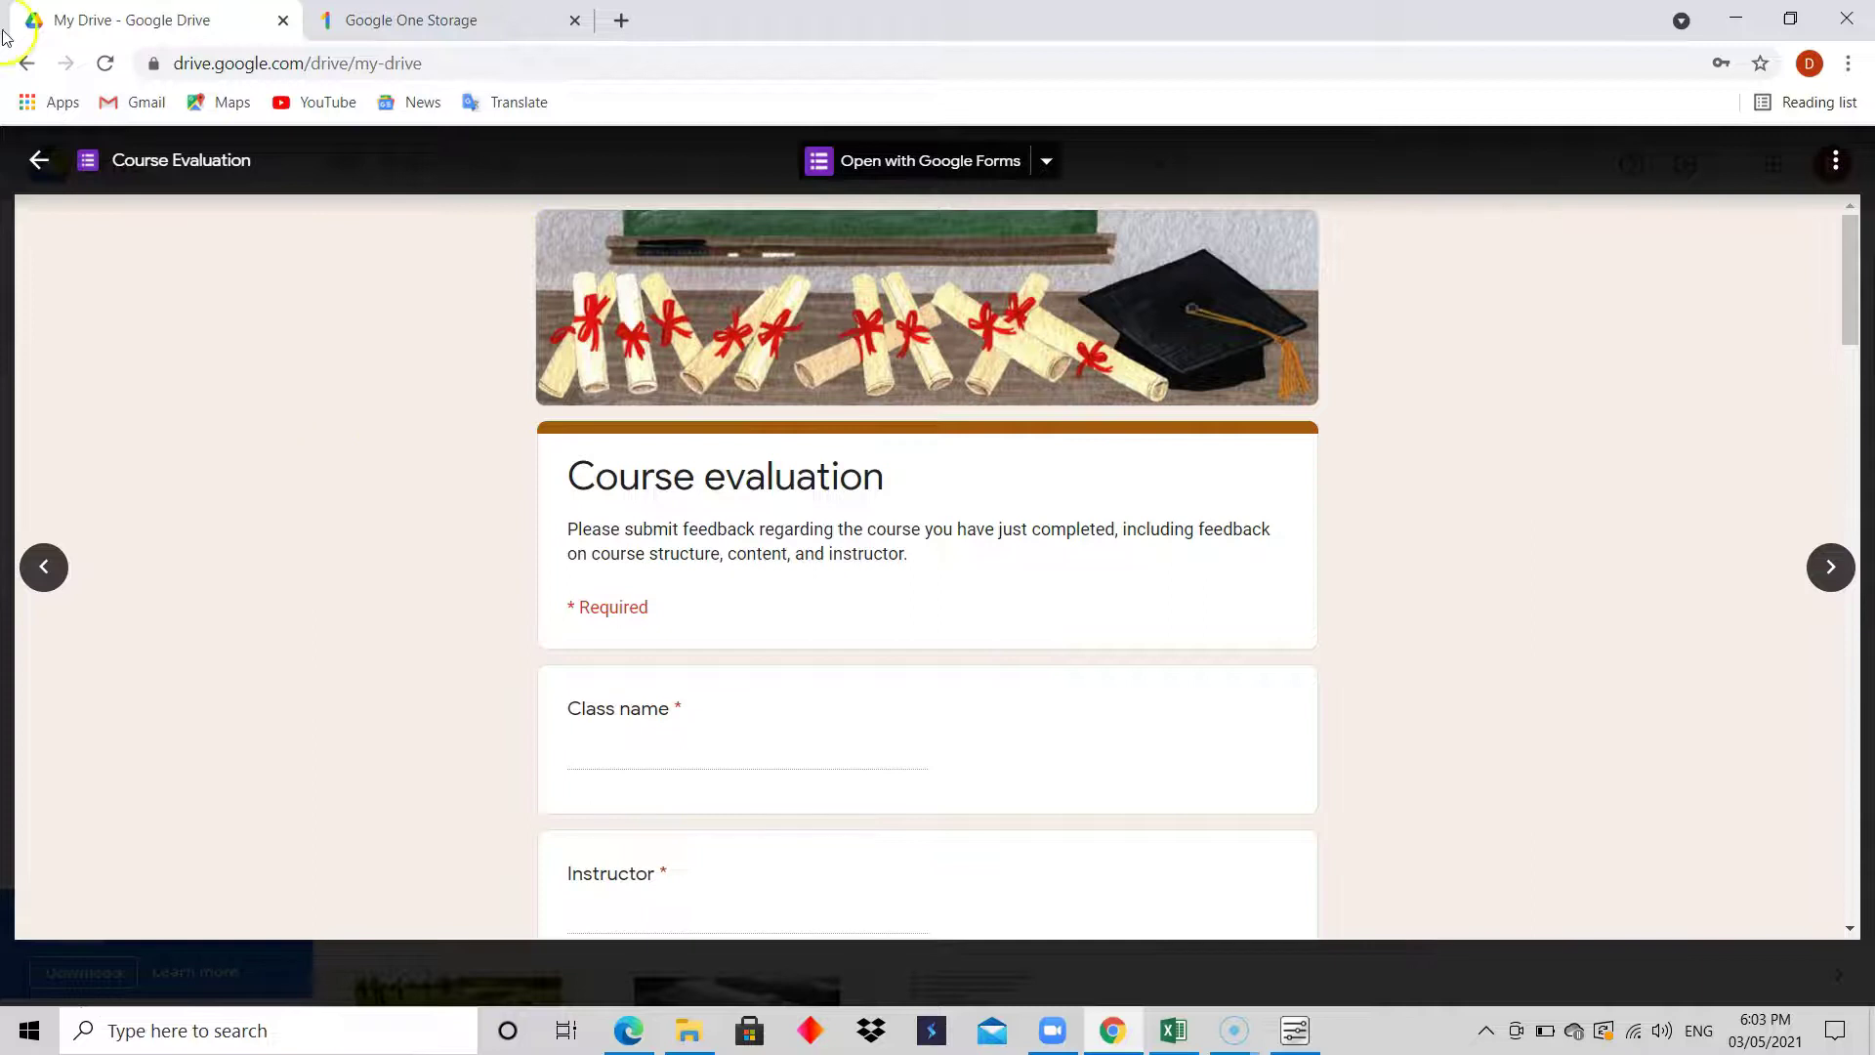
pyautogui.click(30, 65)
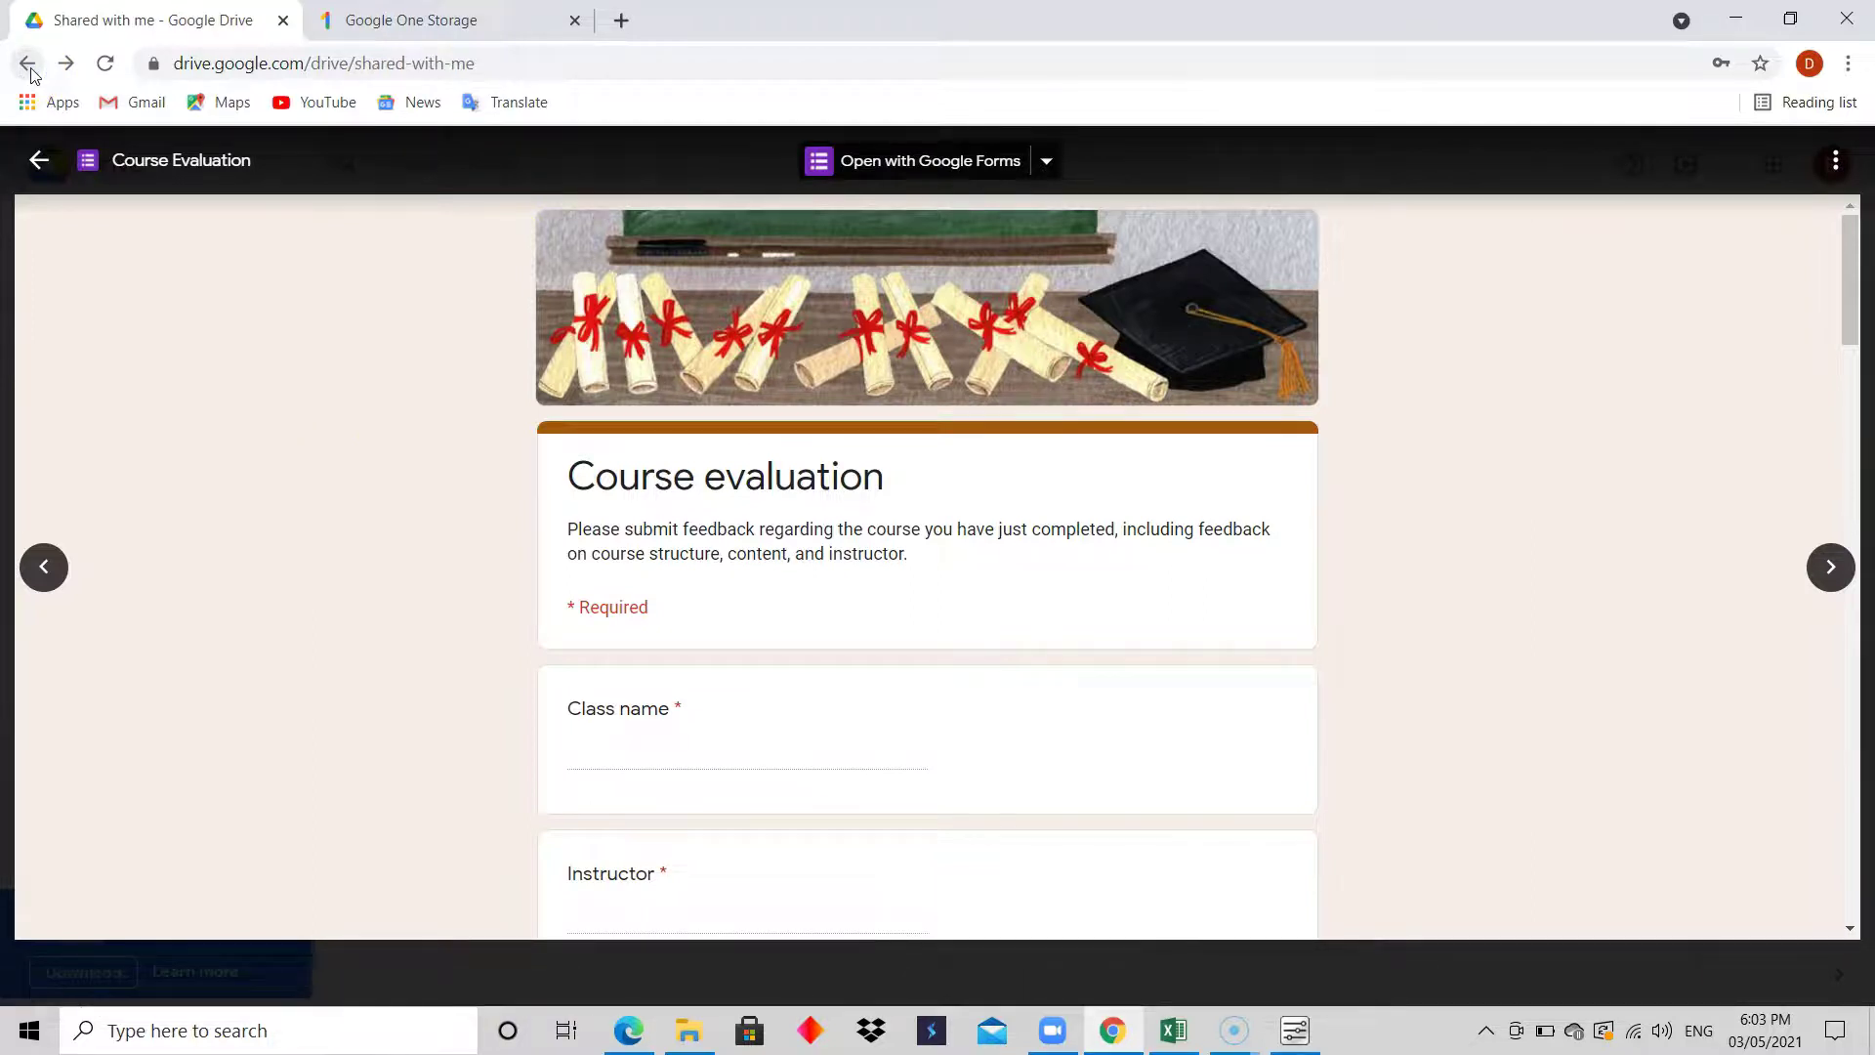
pyautogui.click(27, 65)
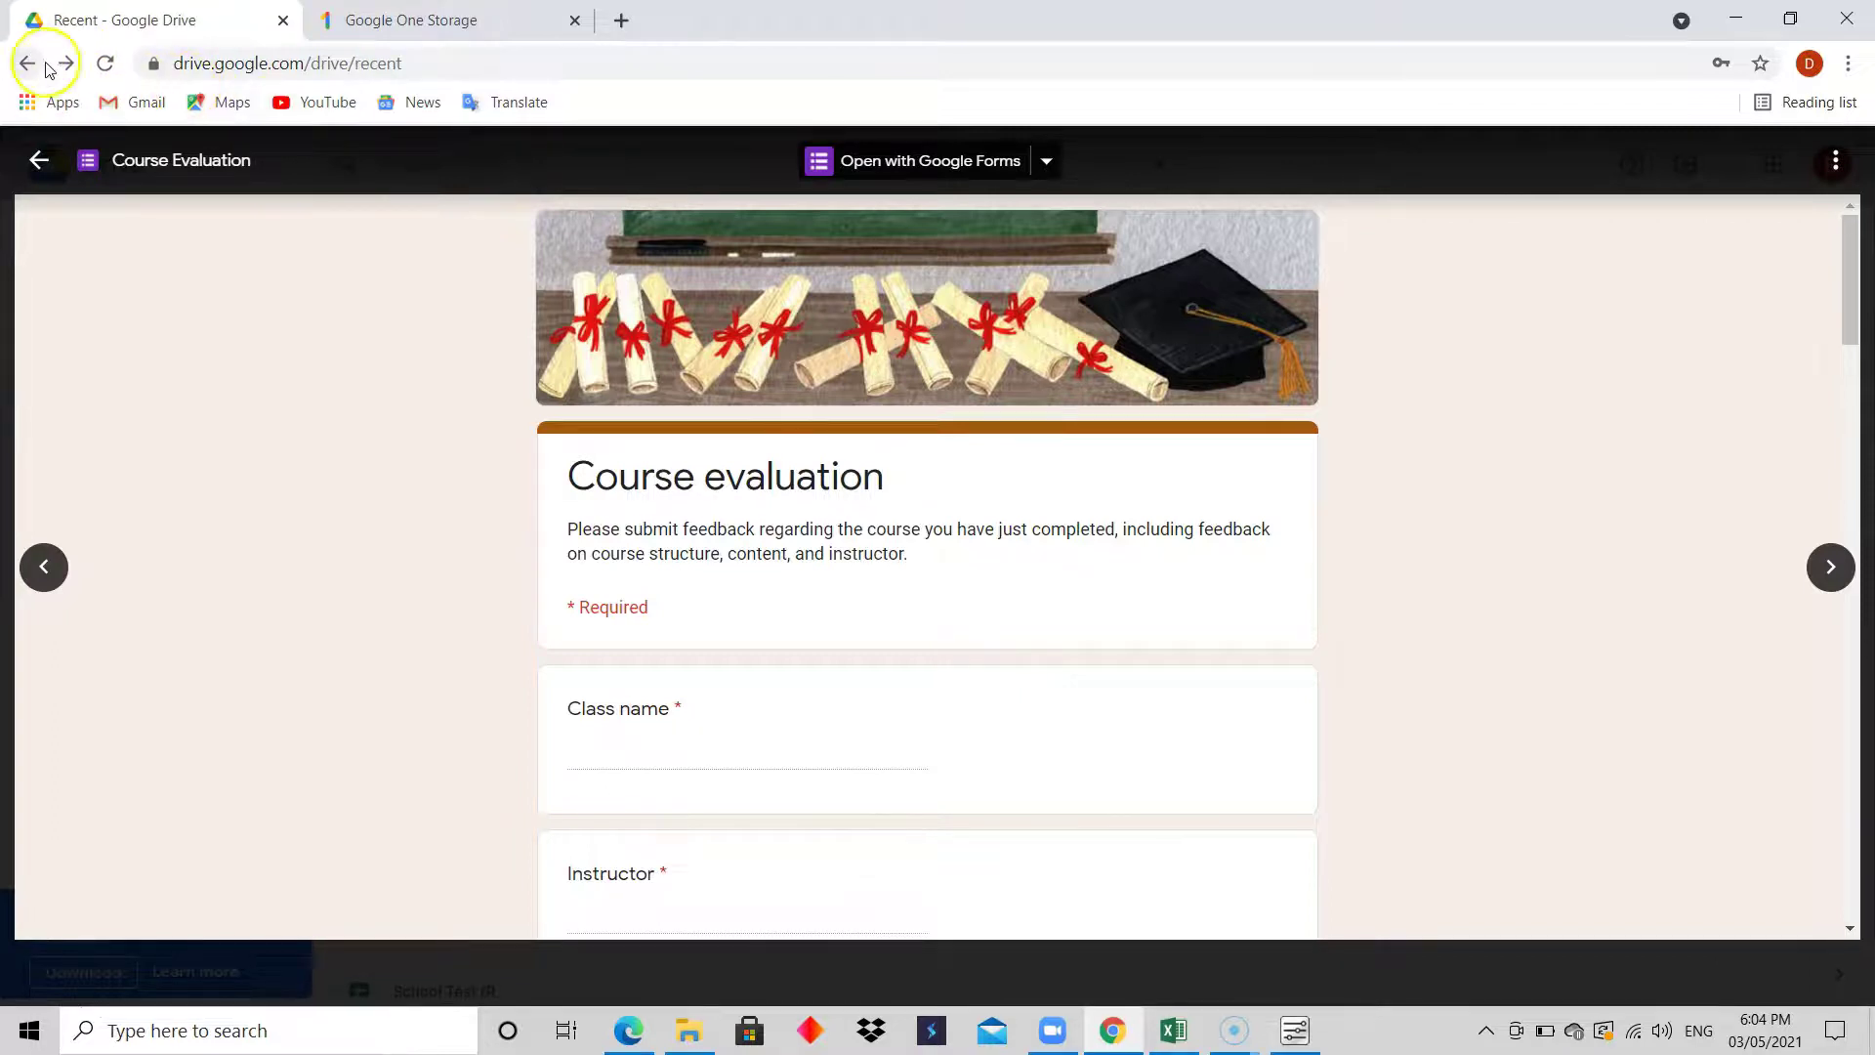
pyautogui.click(37, 166)
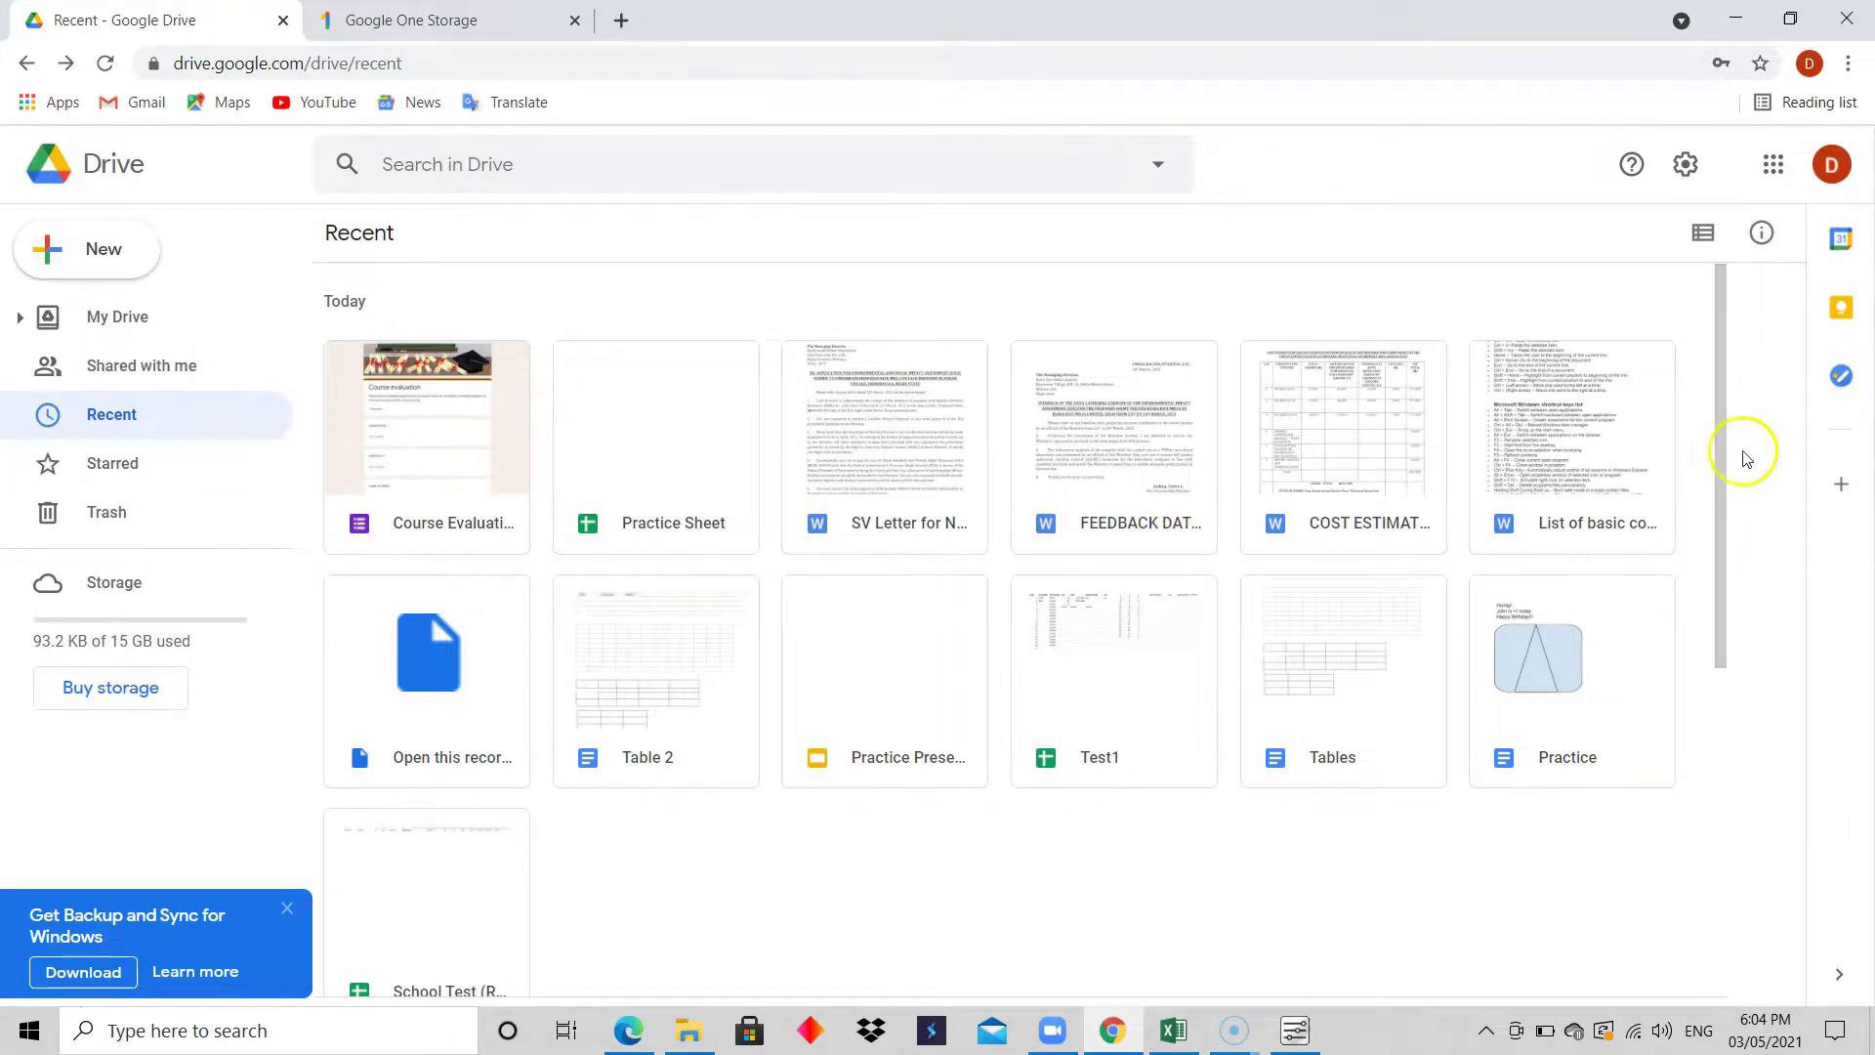
# - Look over the Recent files, selecting Course Evaluation and the FEEDBACK DATA GATHERING document, and return to My Drive
pyautogui.moveTo(1716, 460); pyautogui.dragTo(1704, 235)
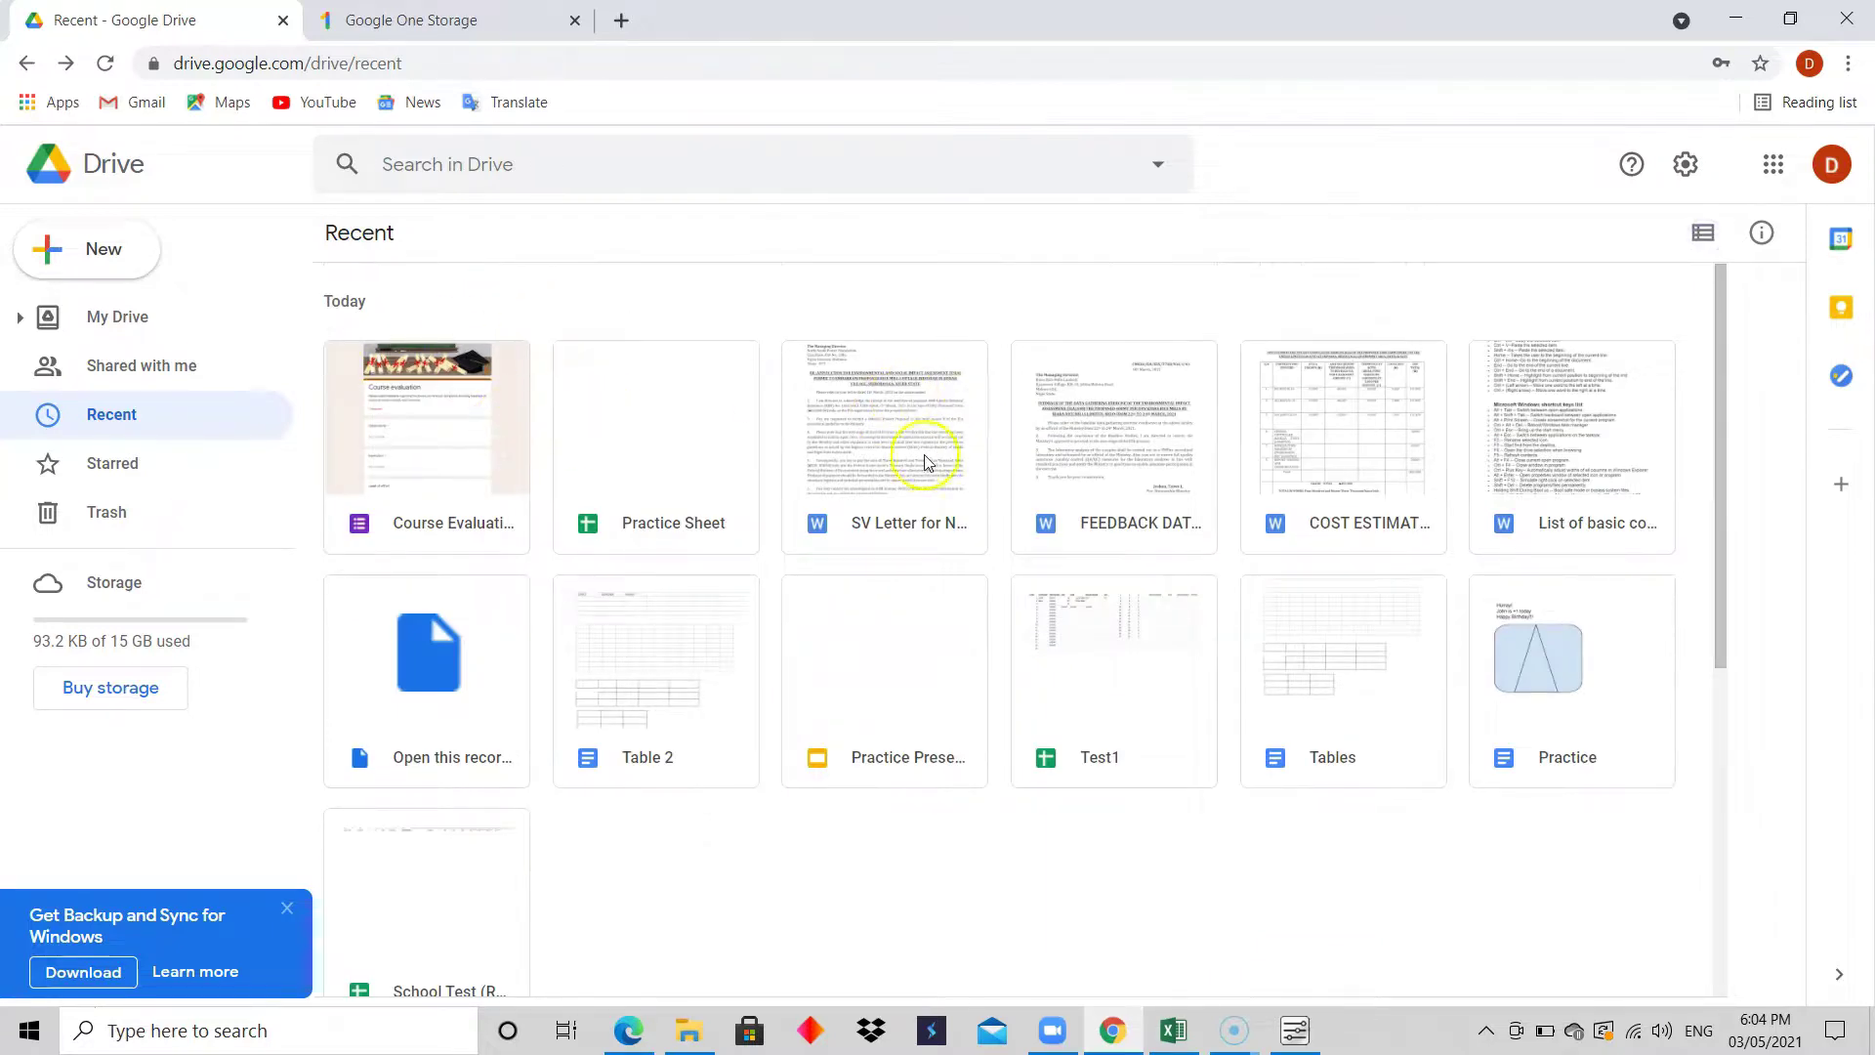
pyautogui.click(420, 523)
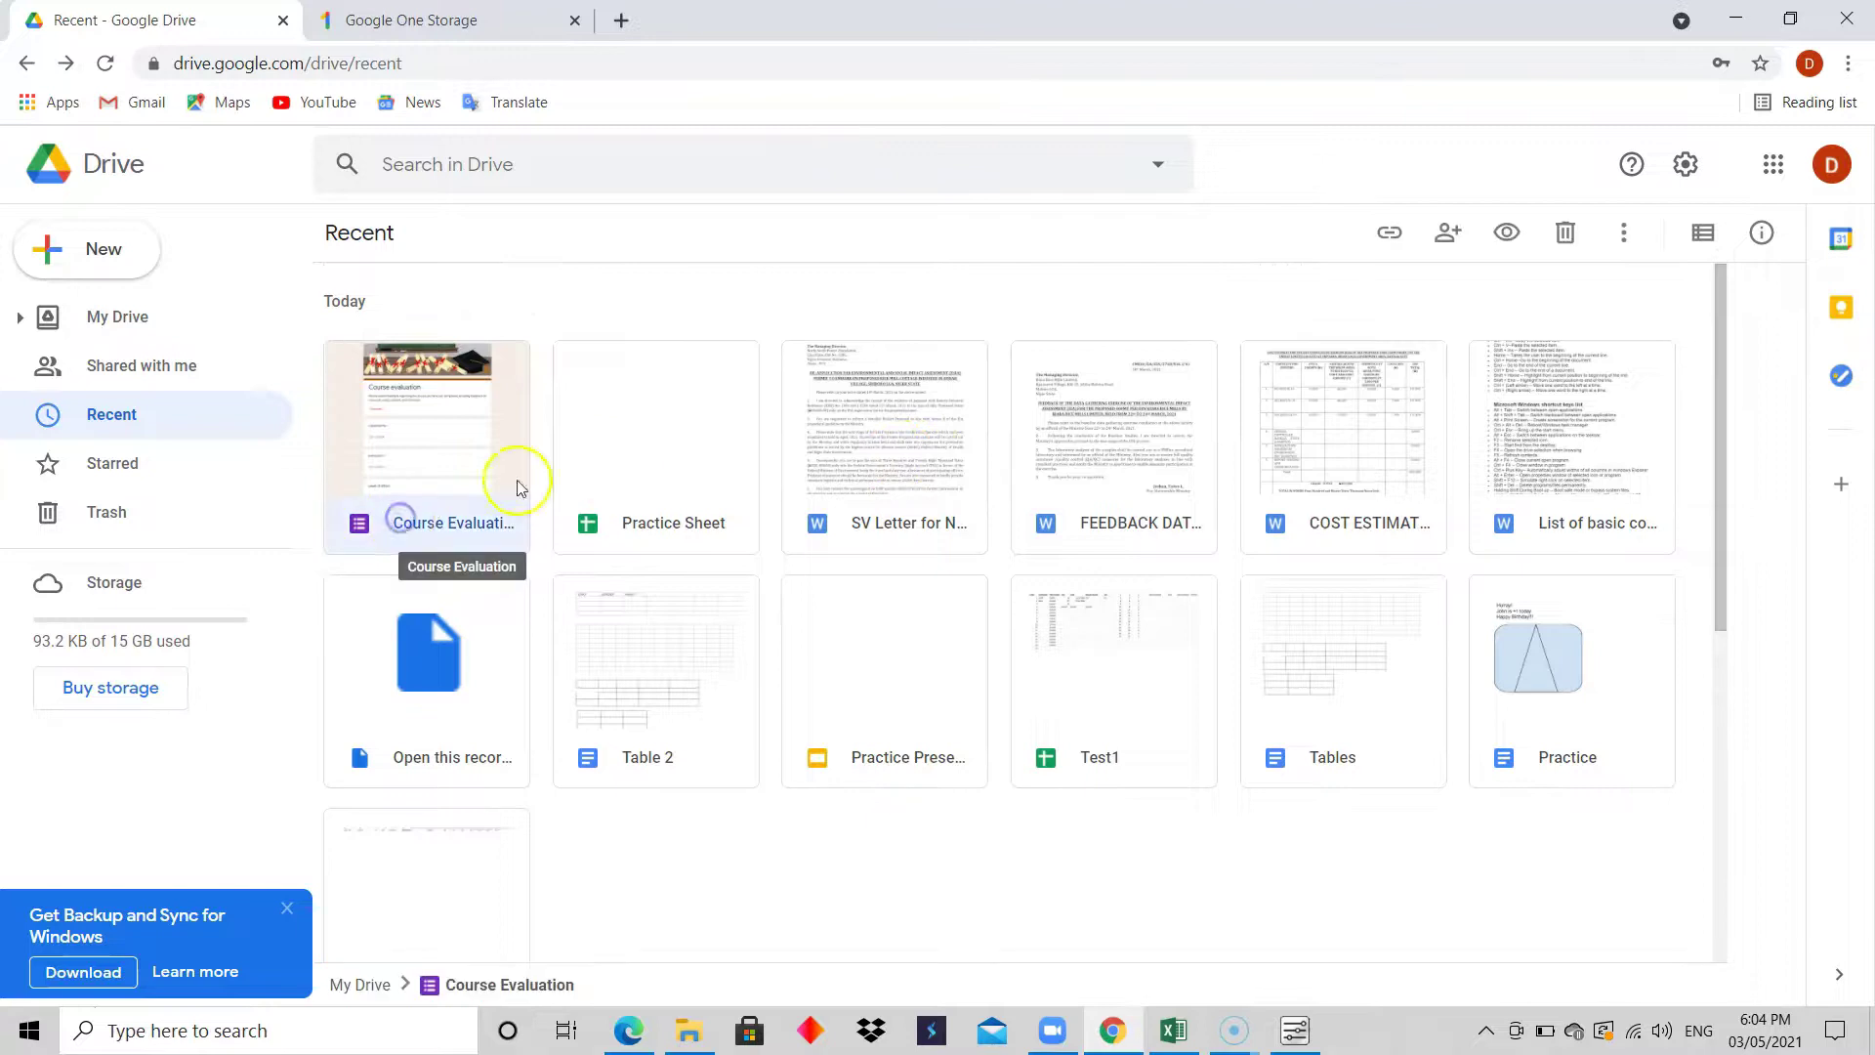
pyautogui.click(1135, 508)
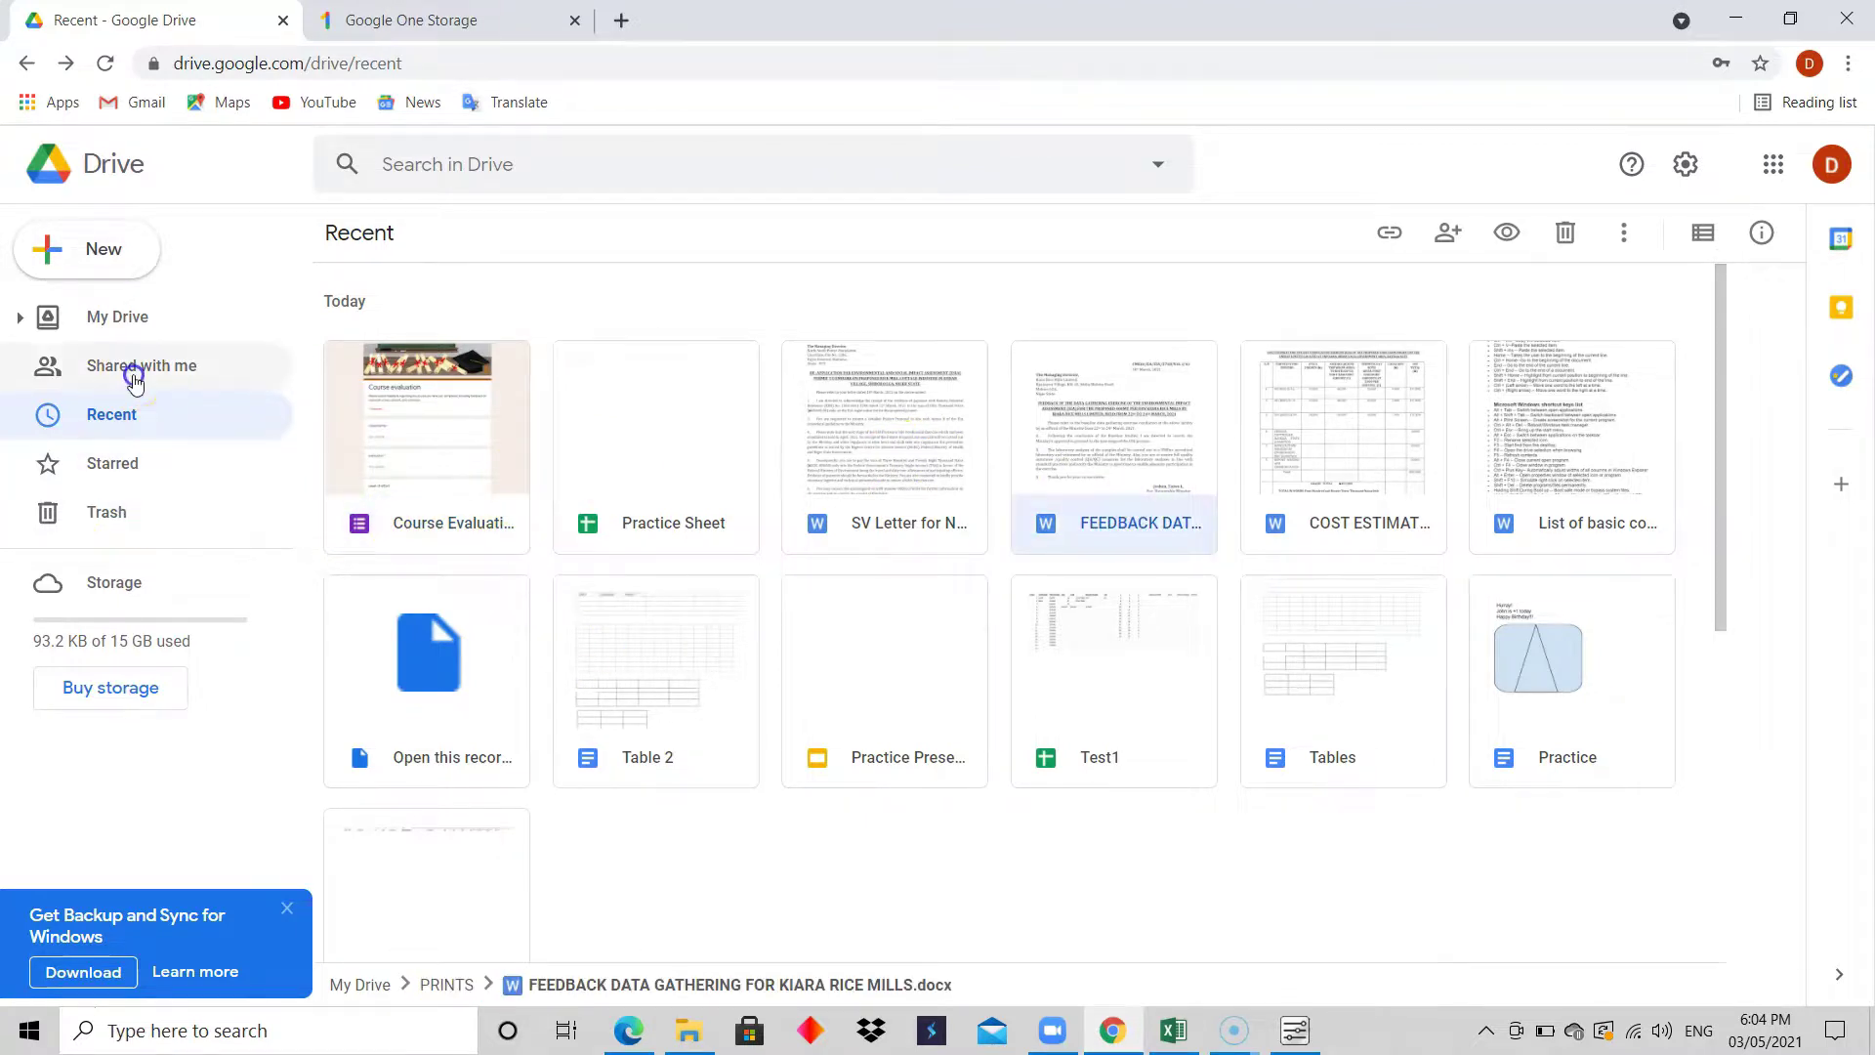
pyautogui.click(134, 379)
pyautogui.click(120, 315)
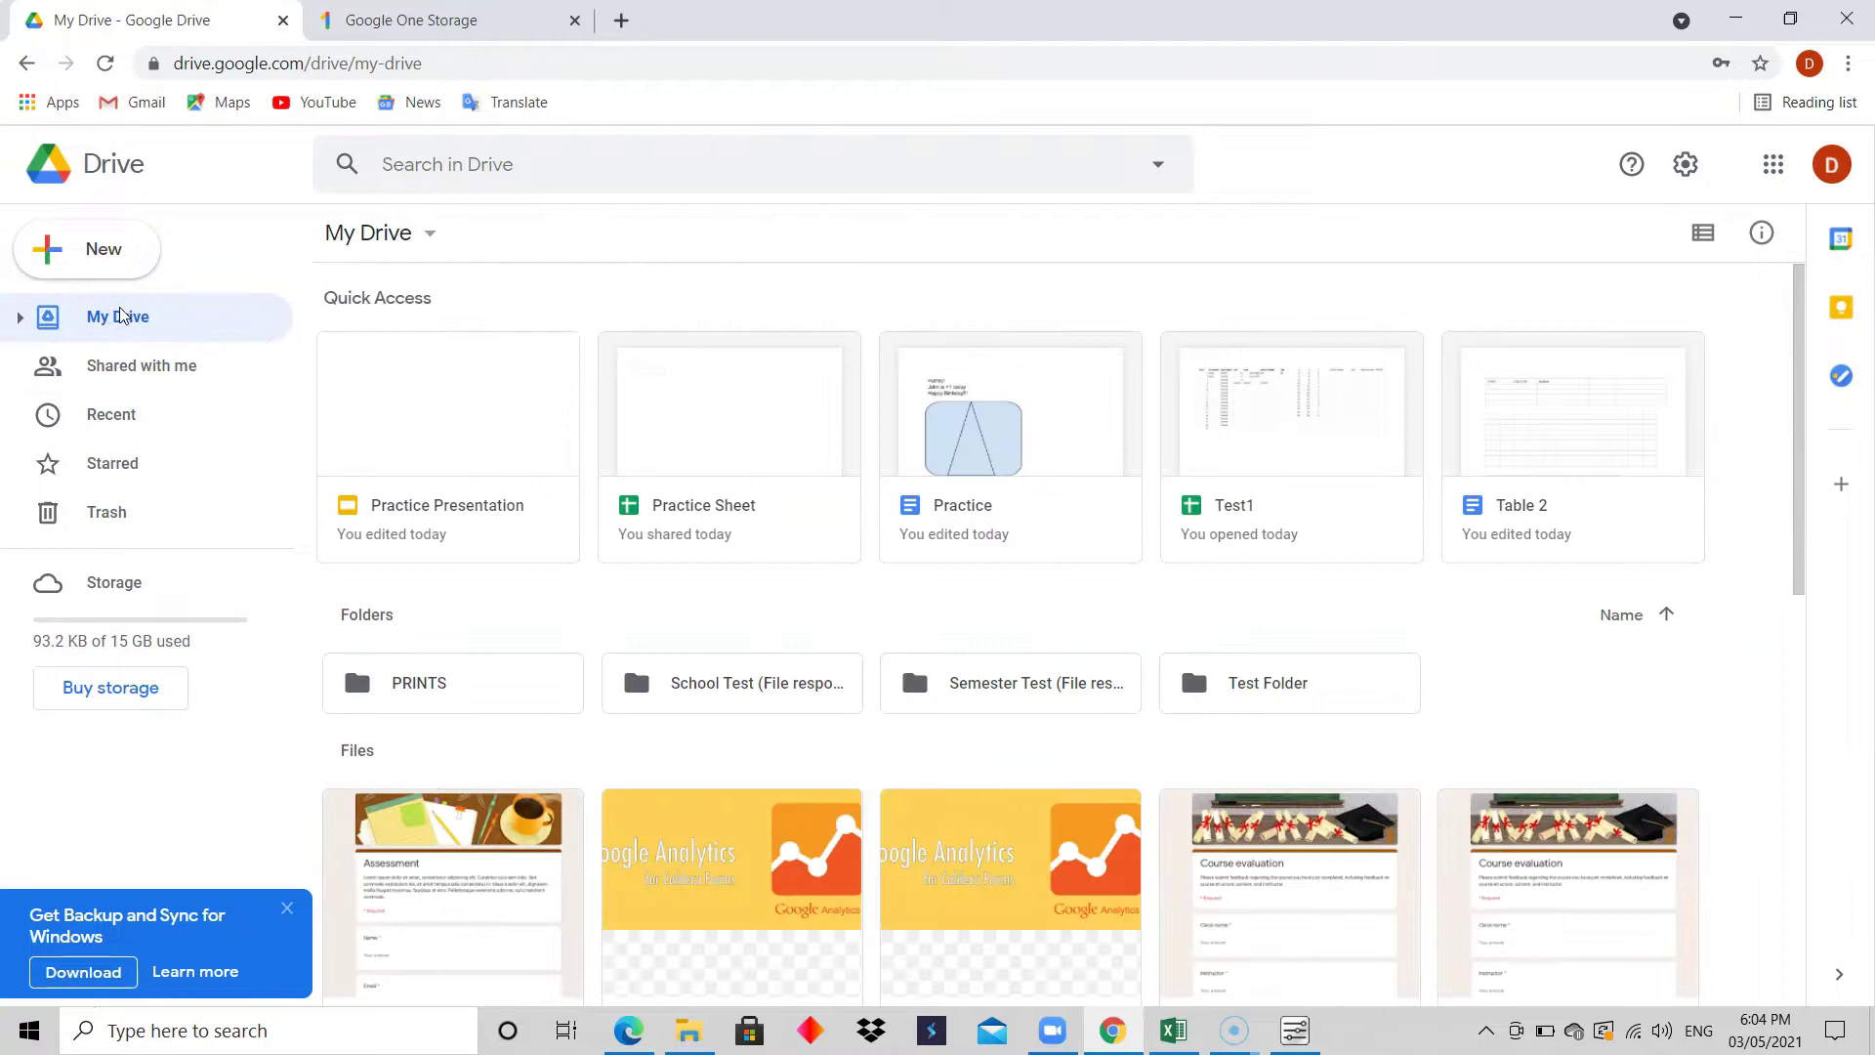
# - Look over the My Drive contents, selecting Test1 in Quick Access and the first Course Evaluation form among the files
pyautogui.moveTo(1800, 547); pyautogui.dragTo(1787, 385)
pyautogui.click(1252, 473)
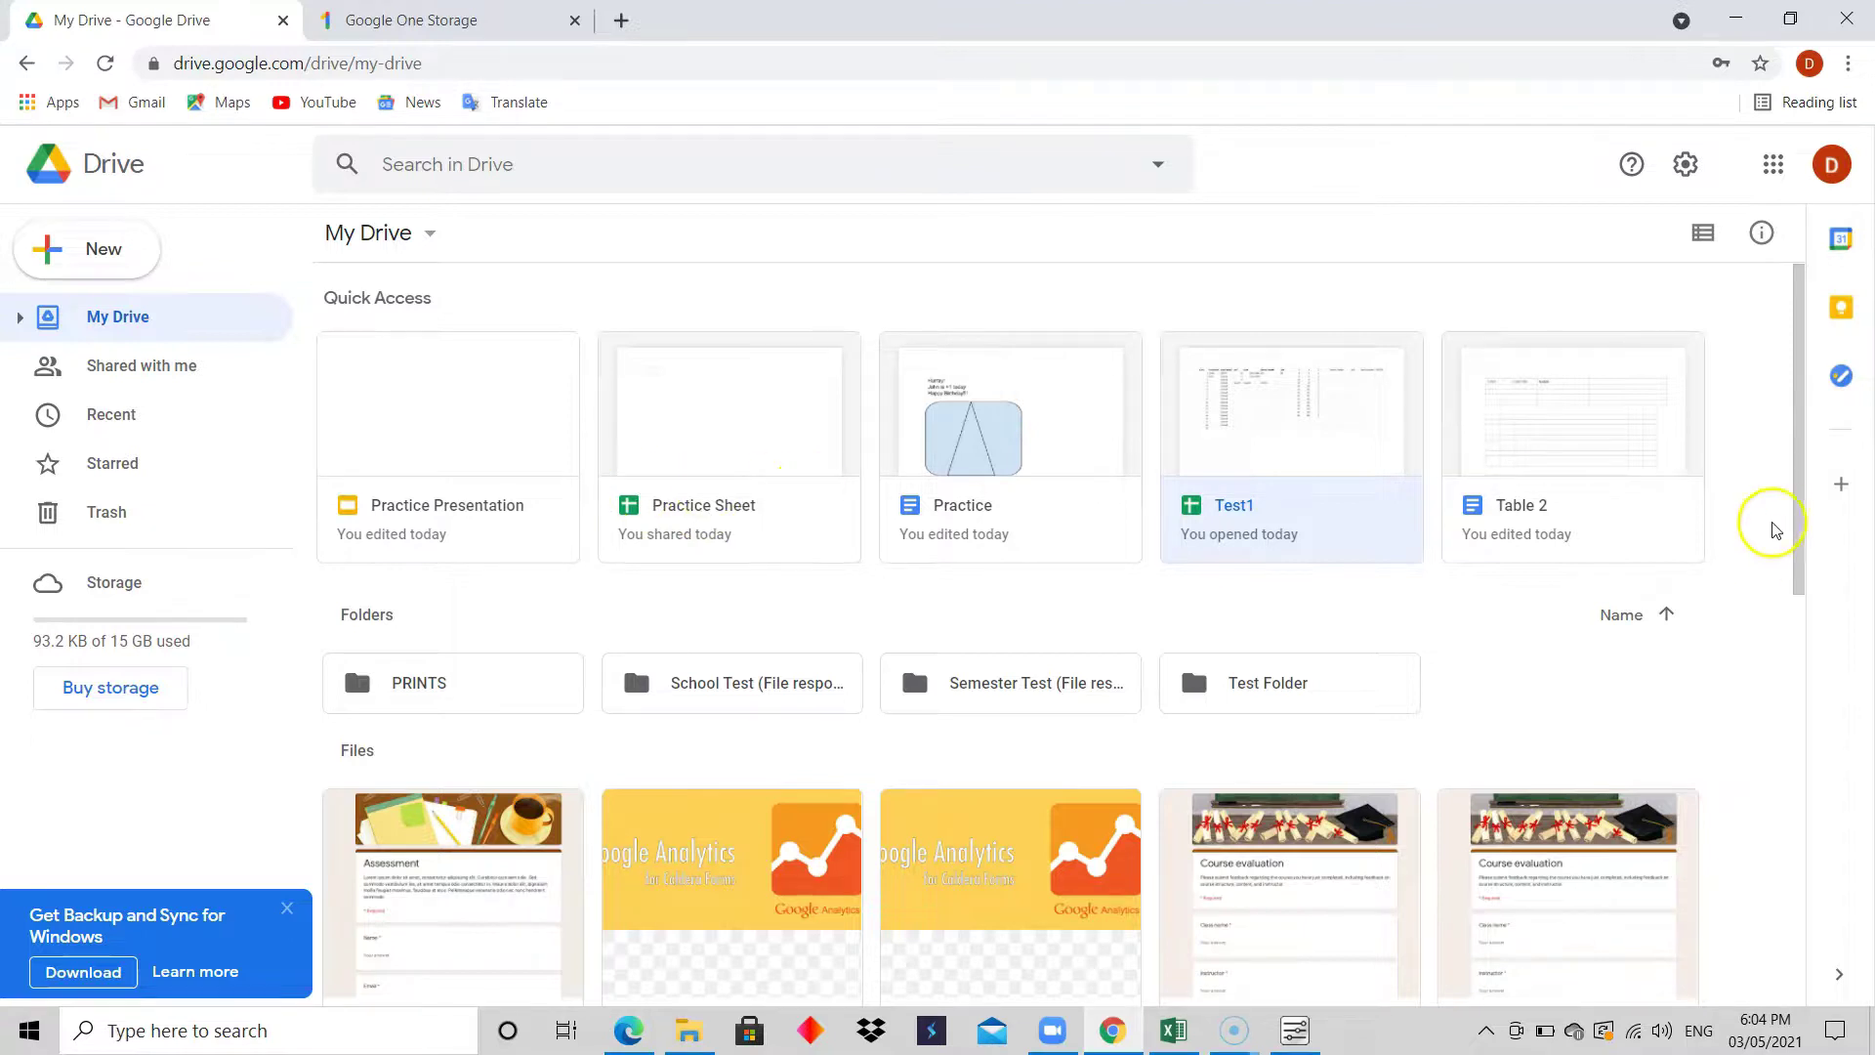
pyautogui.moveTo(1791, 531); pyautogui.dragTo(1796, 723)
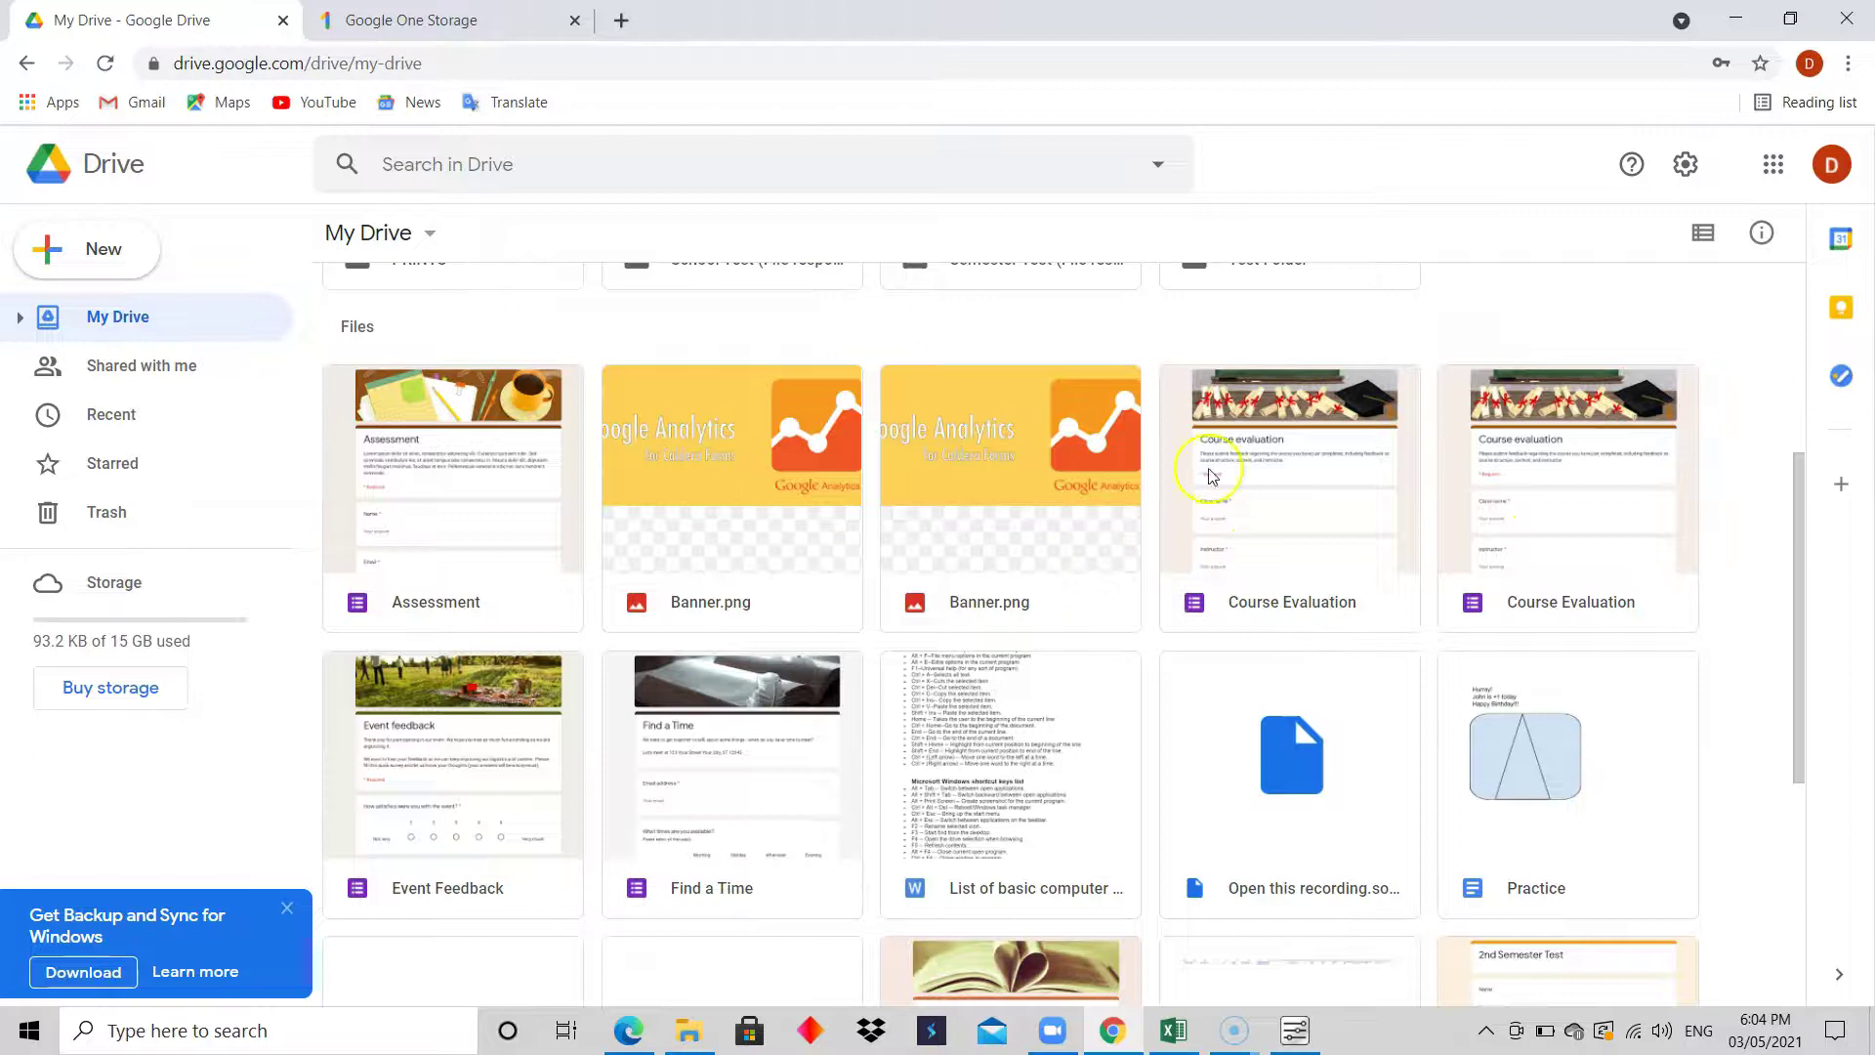
pyautogui.click(1328, 489)
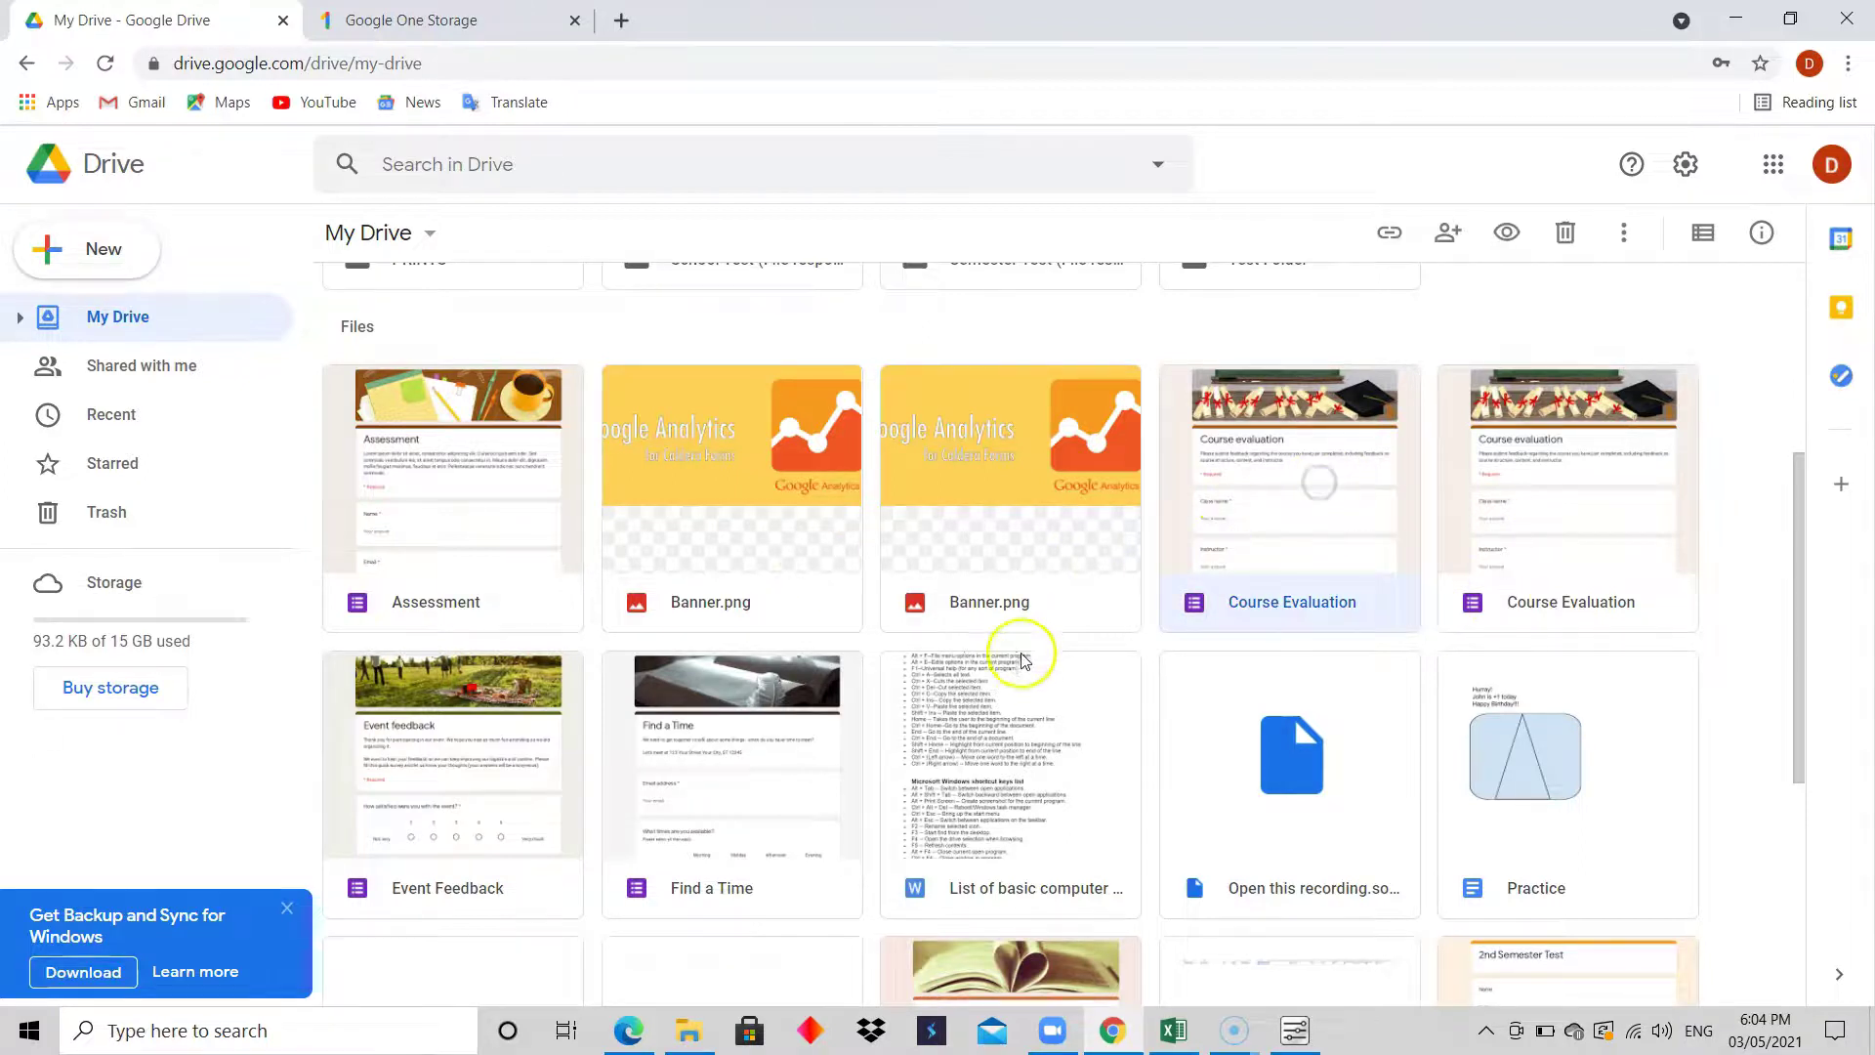
# - View the move destinations for List of basic computer shortcut keys.docx, choose the PRINTS folder, and dismiss the dialog without moving the file
pyautogui.click(1021, 779)
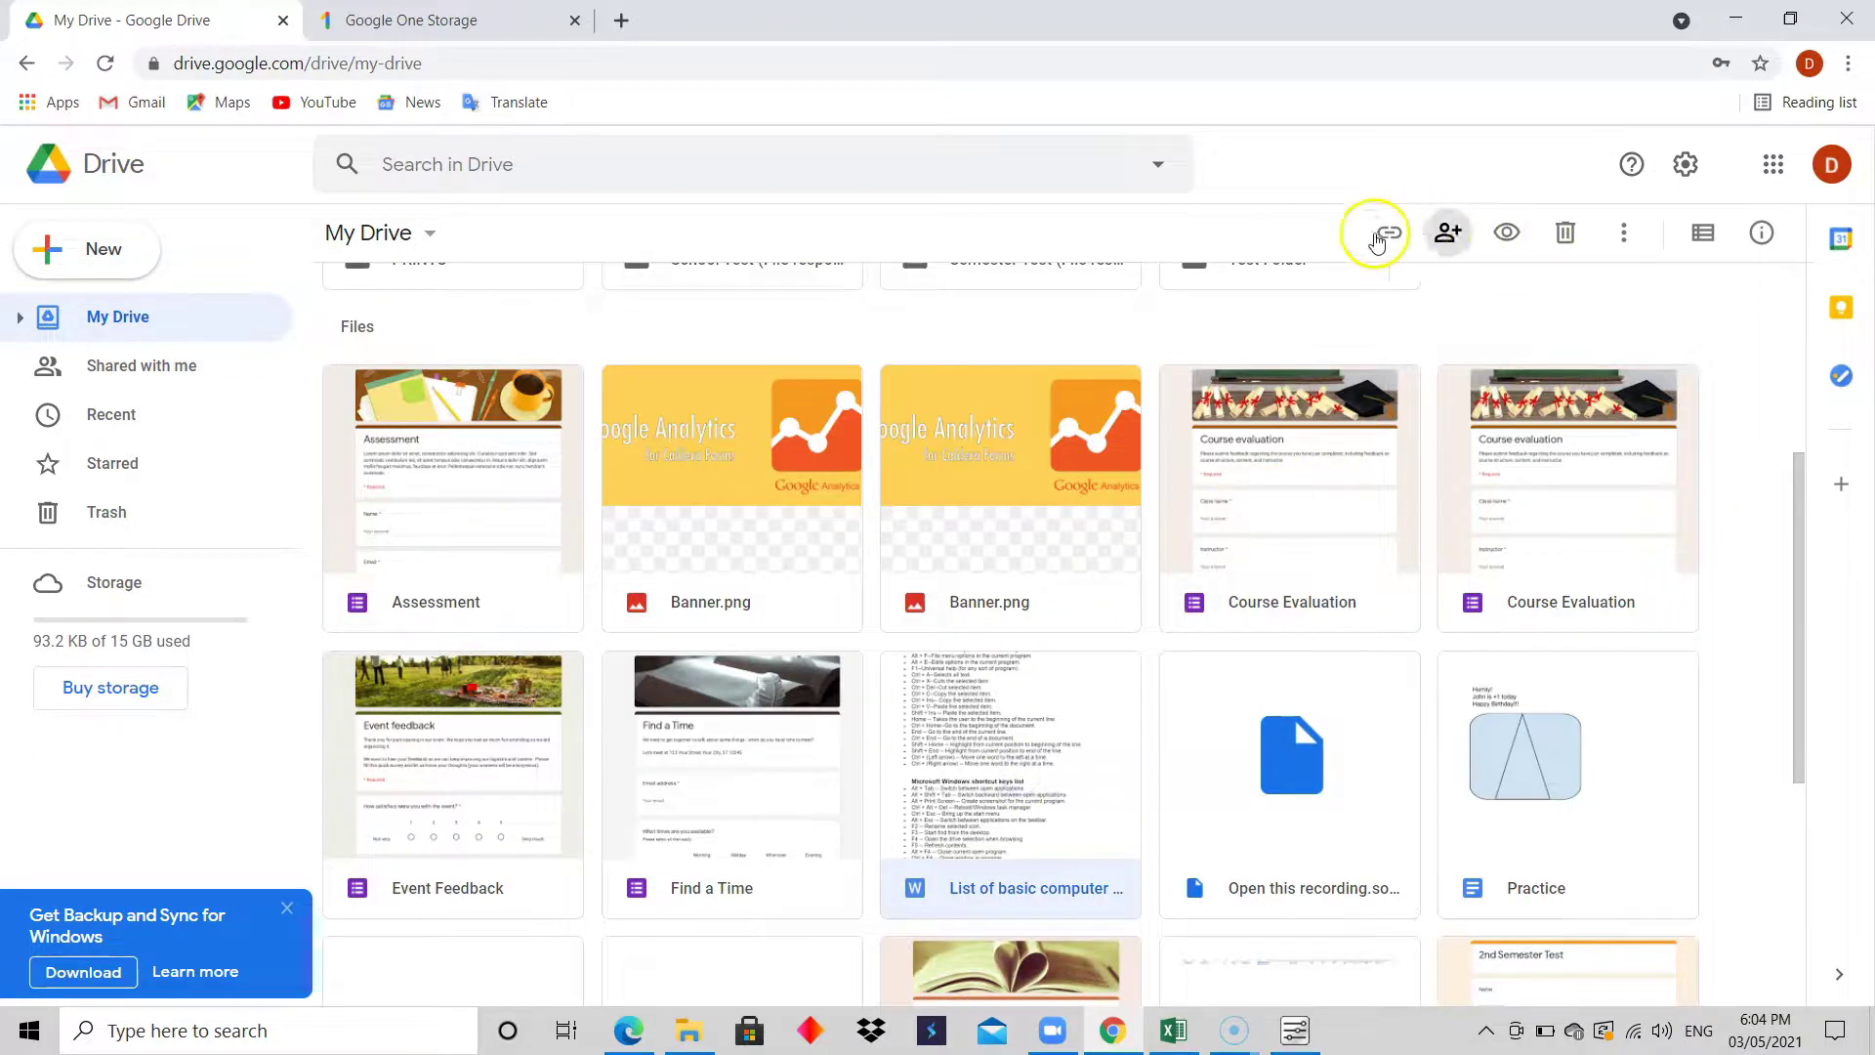
pyautogui.click(1627, 240)
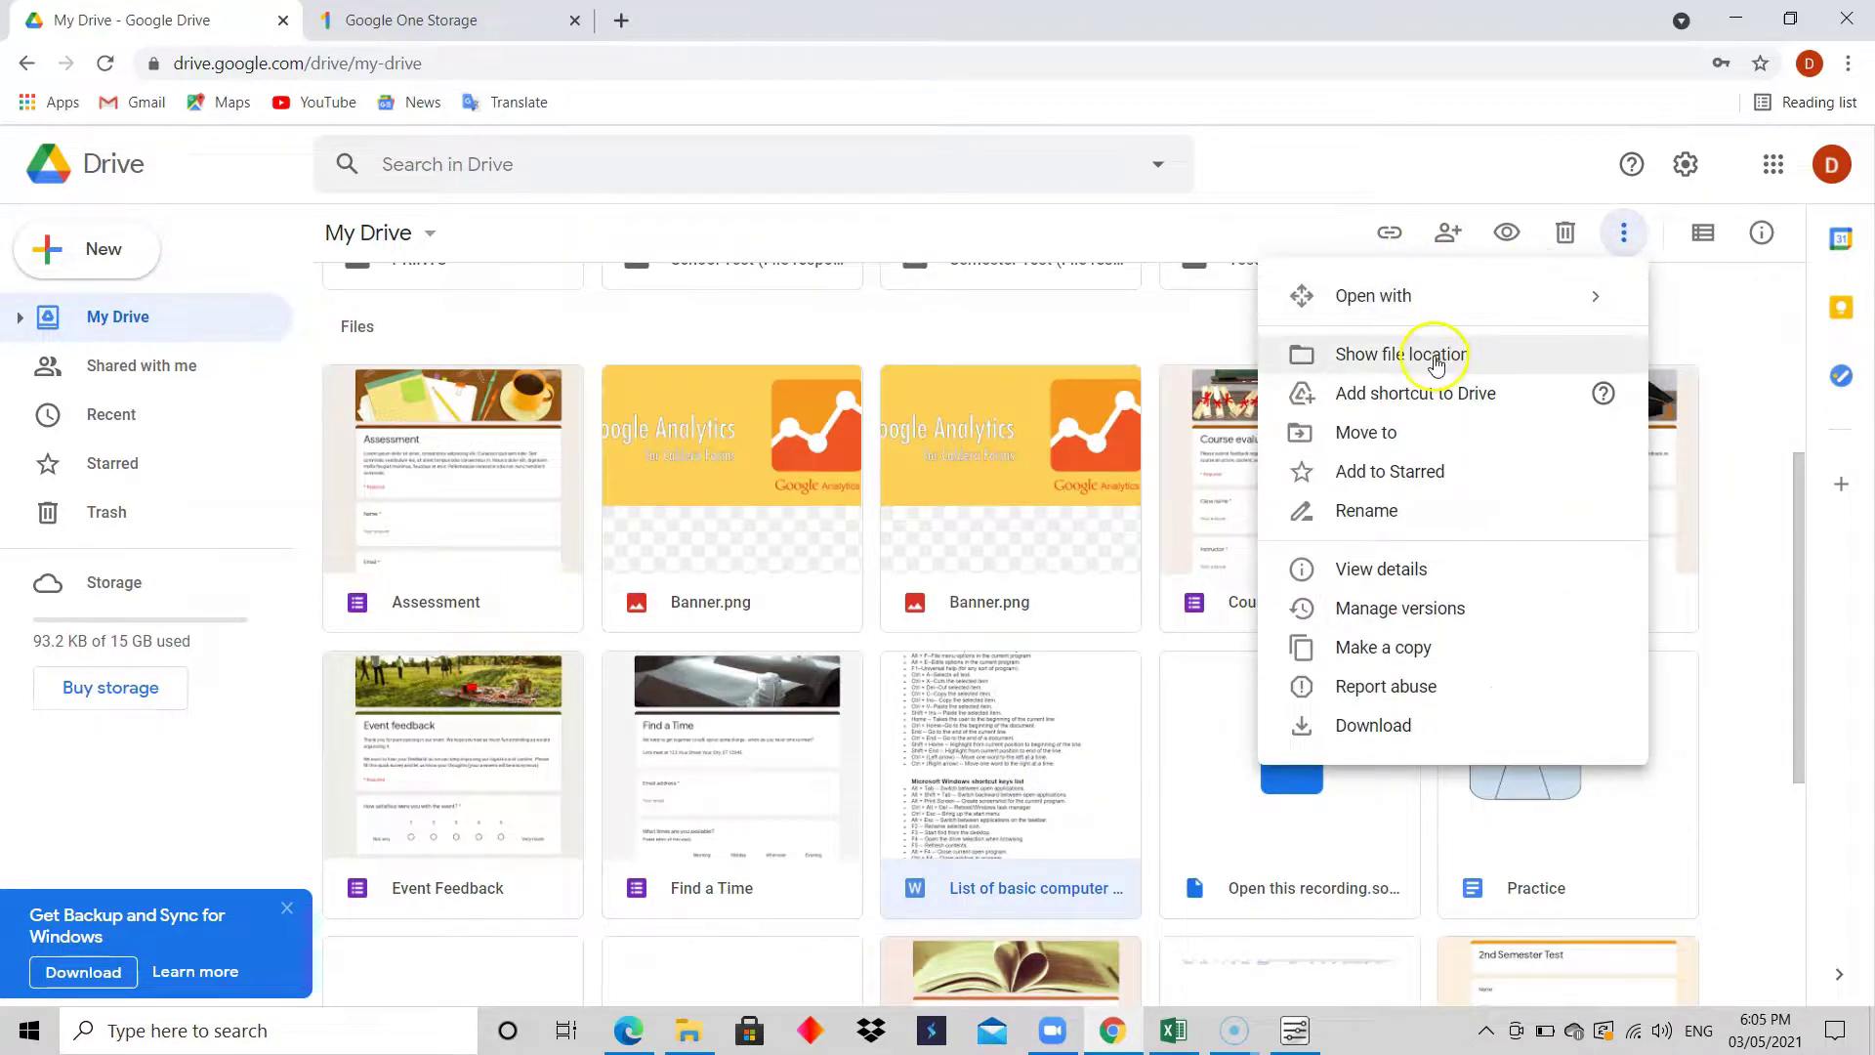
pyautogui.click(1413, 433)
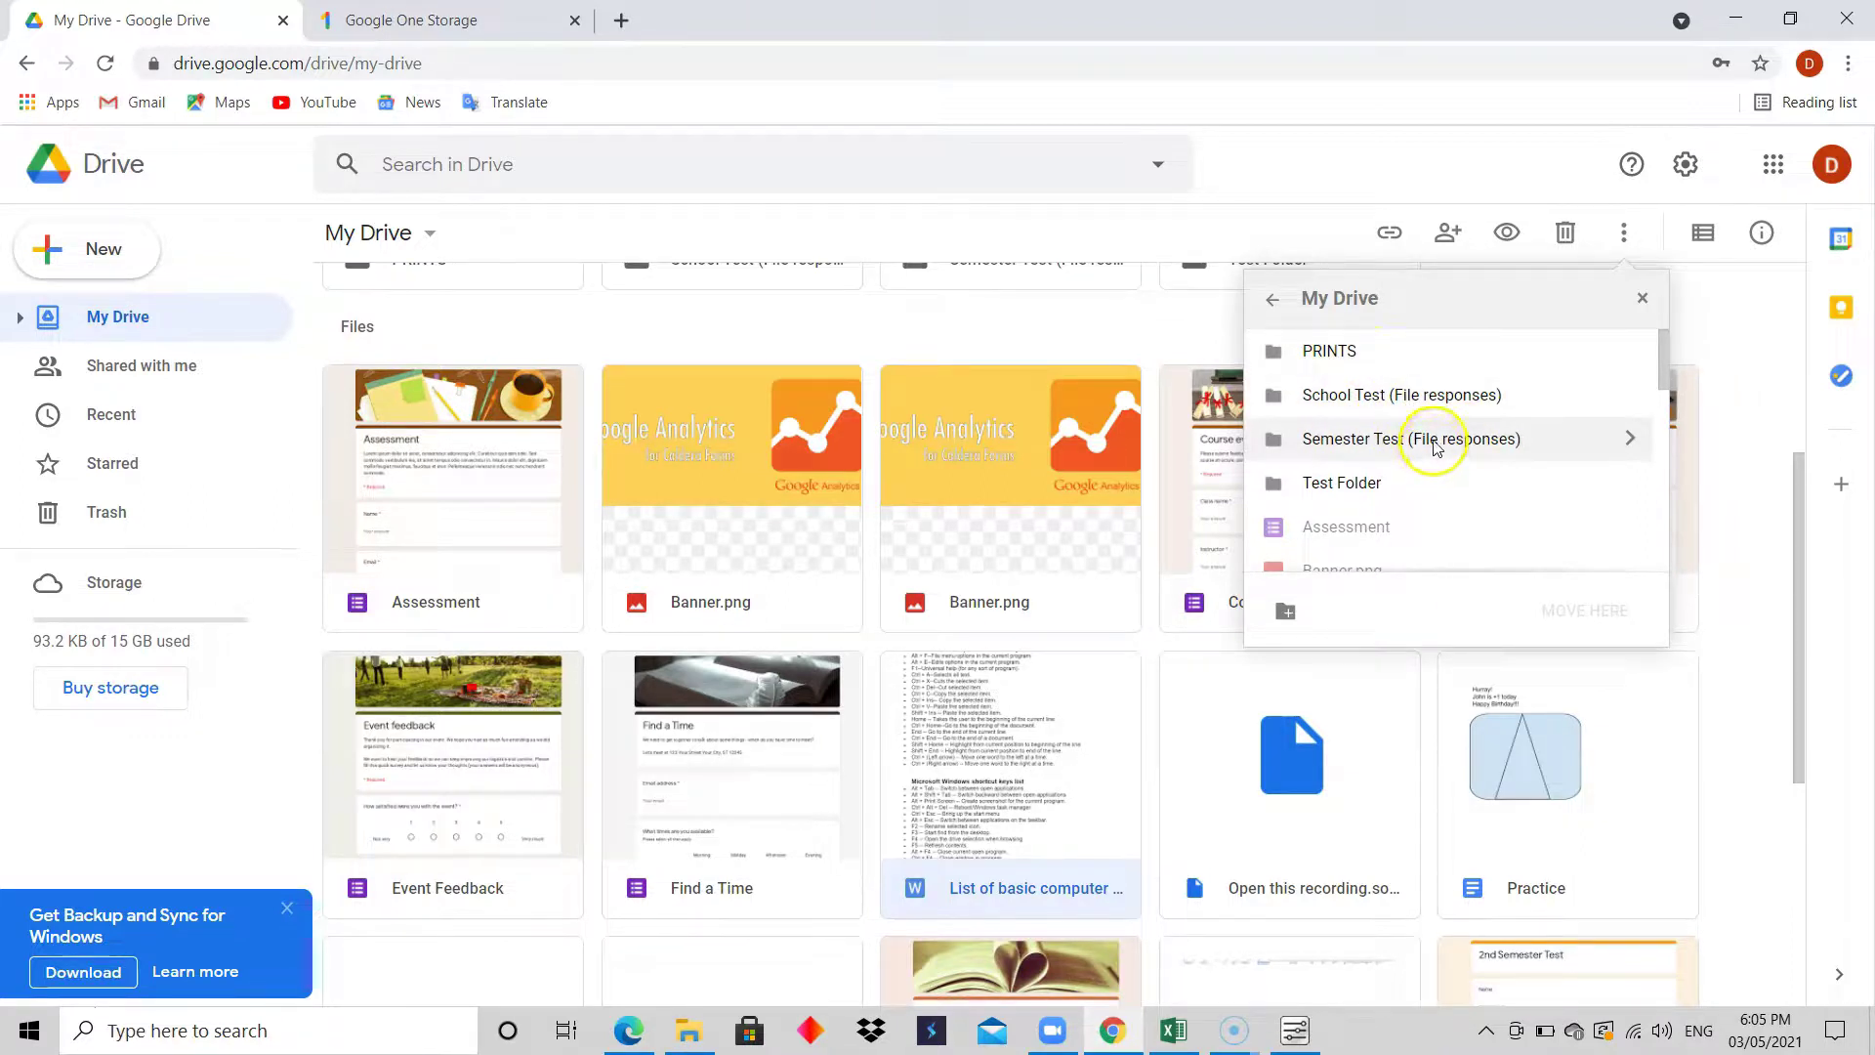
pyautogui.click(1378, 363)
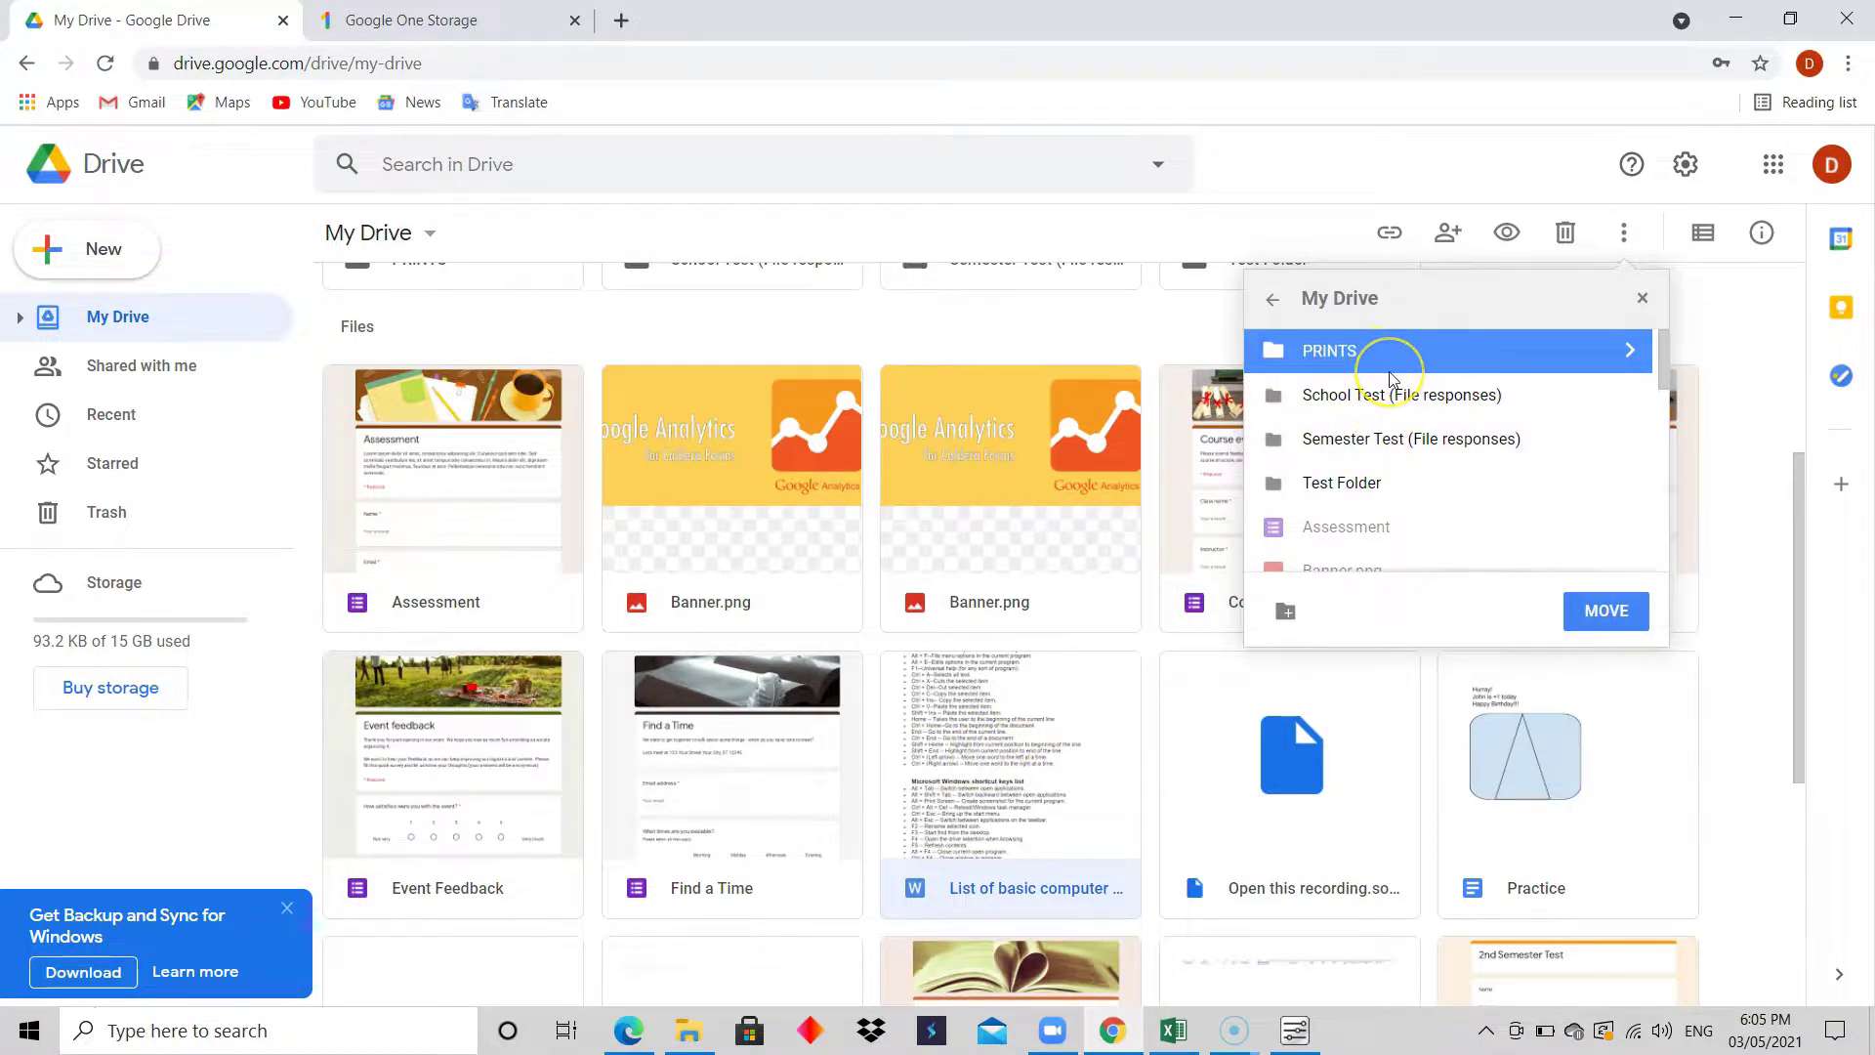
pyautogui.click(1649, 305)
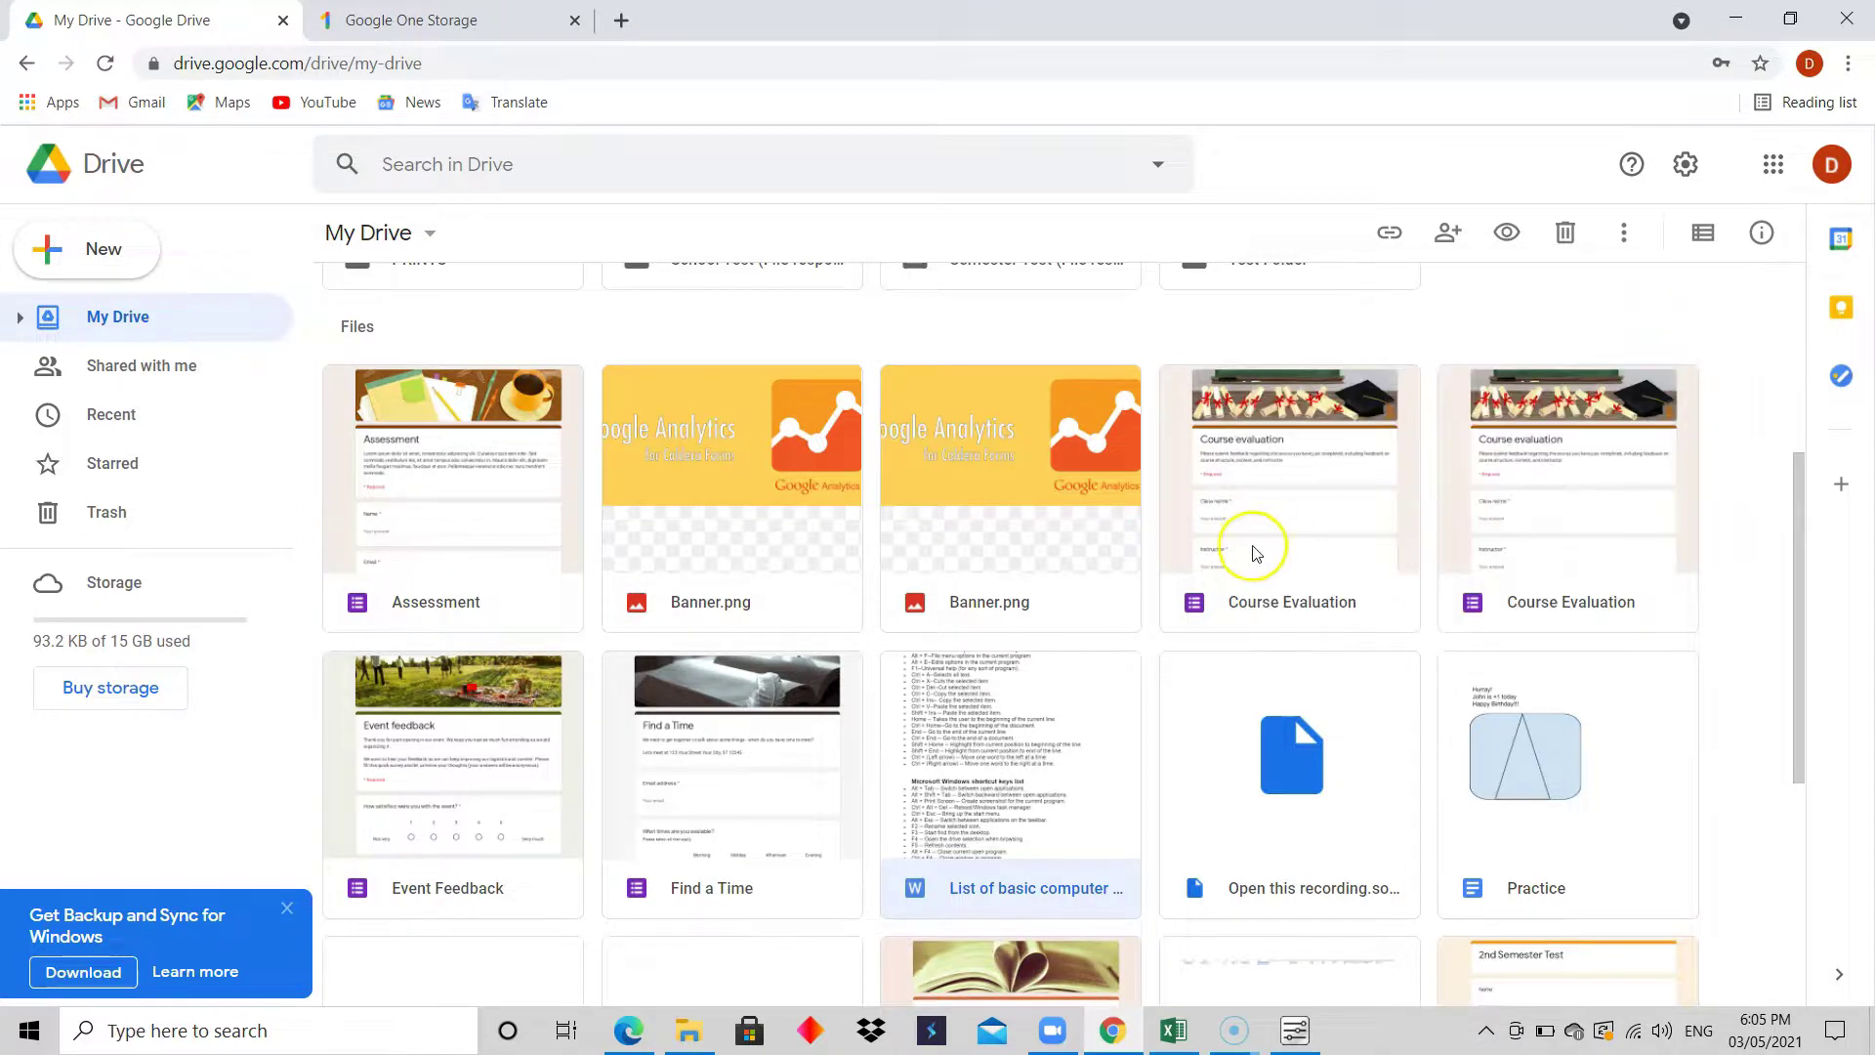
# - View the rename dialog for List of basic computer shortcut keys.docx and dismiss it without changing the name
pyautogui.click(1623, 232)
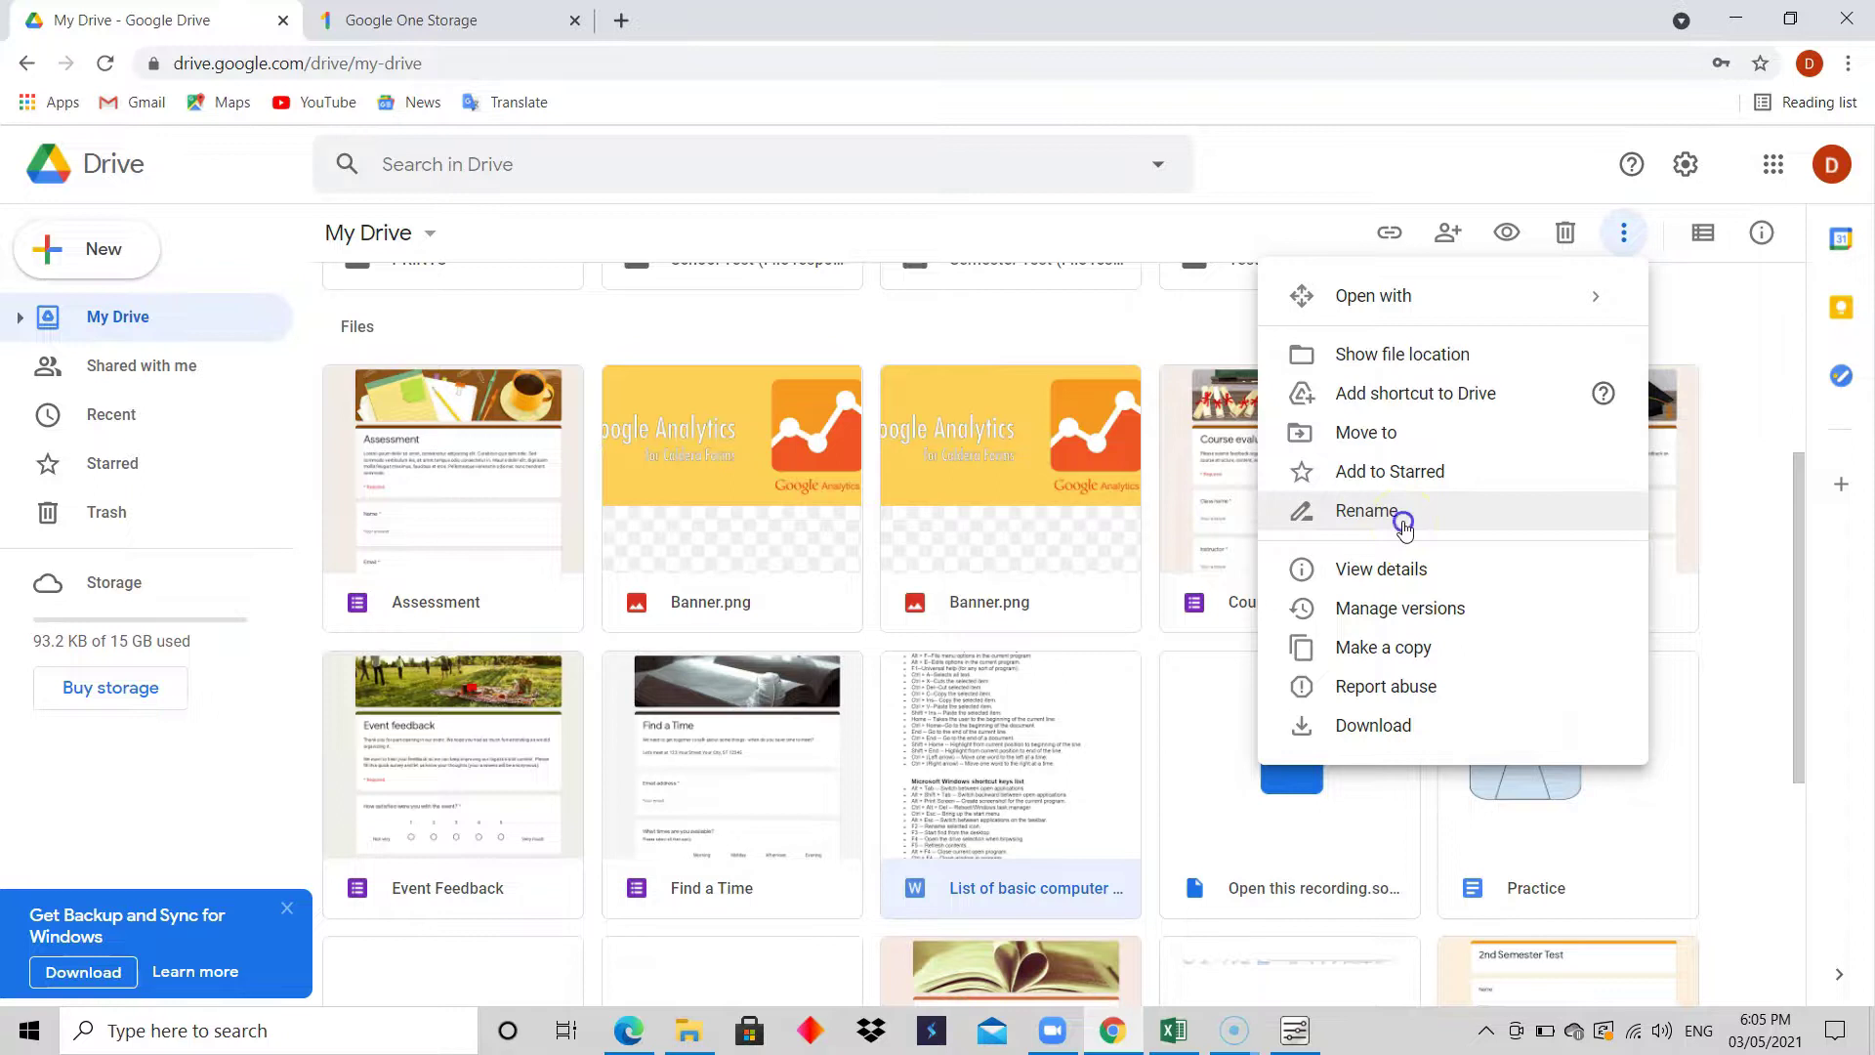
pyautogui.click(1403, 524)
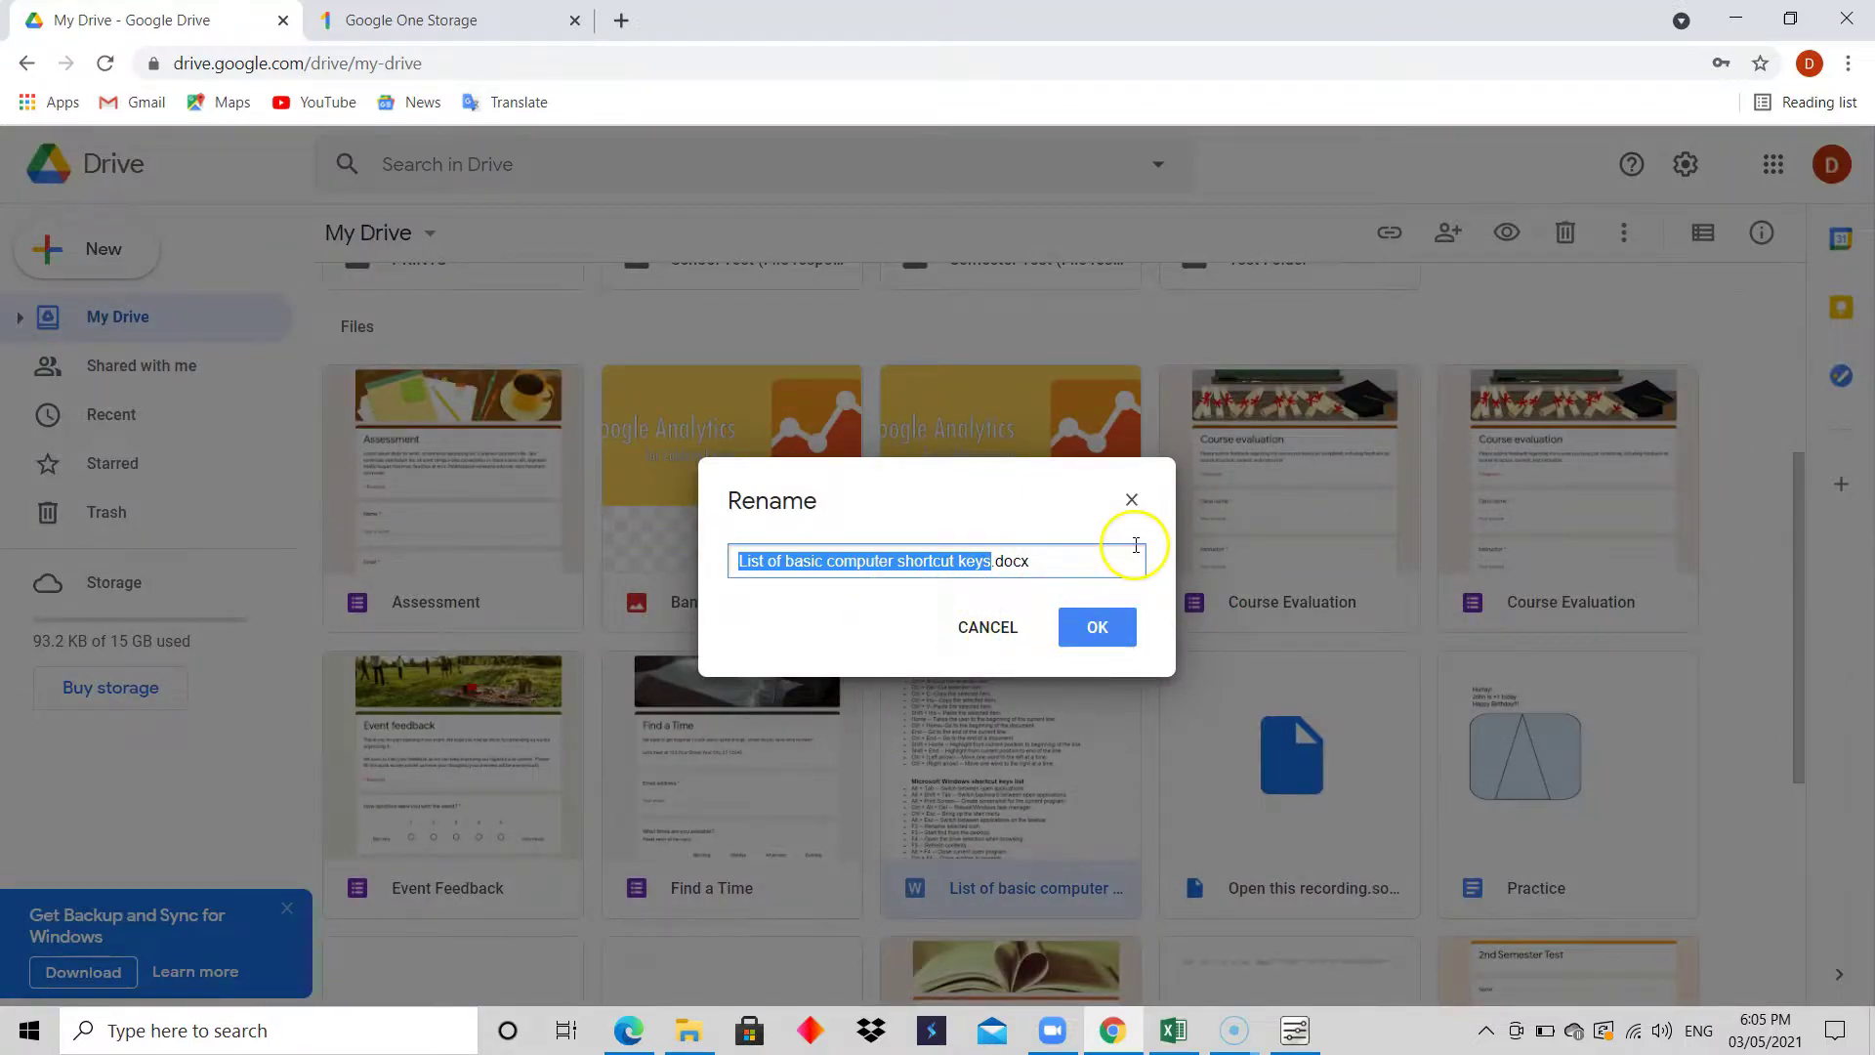
pyautogui.click(1132, 499)
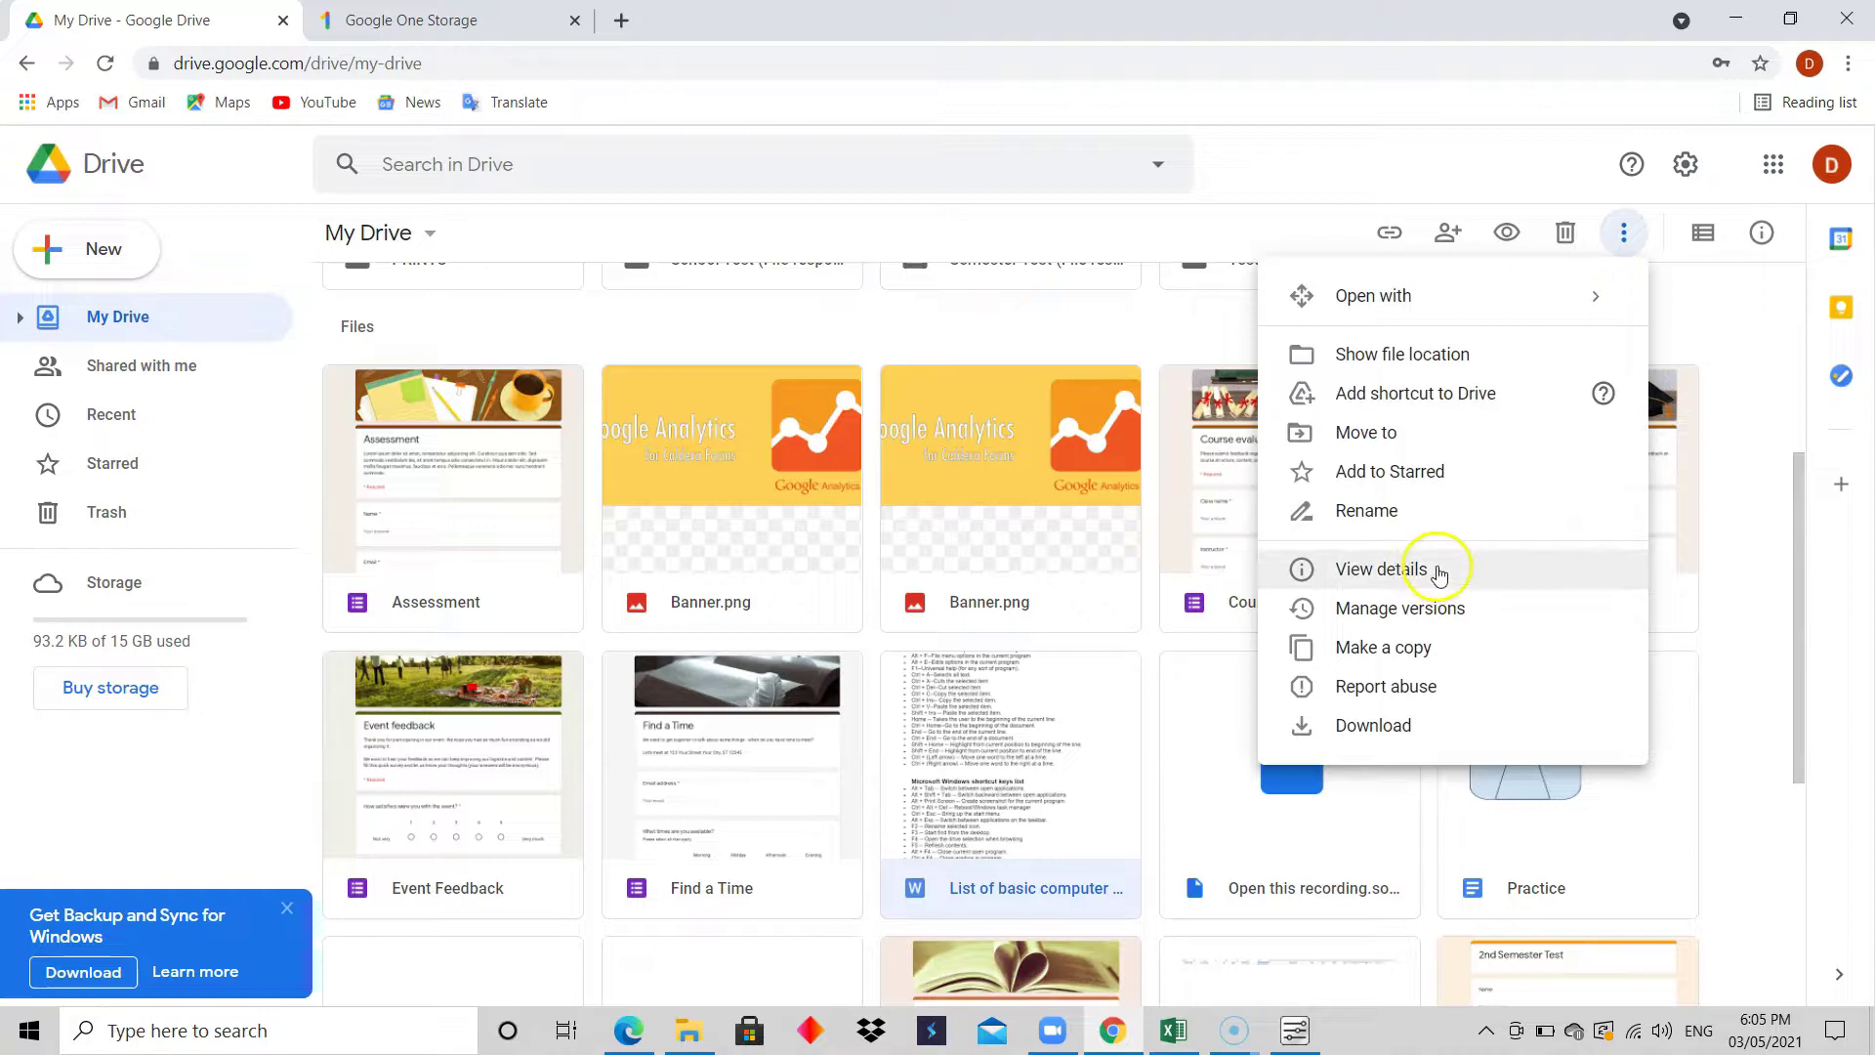
# - Review the details and activity of List of basic computer shortcut keys.docx, and close the information pane
pyautogui.click(1440, 573)
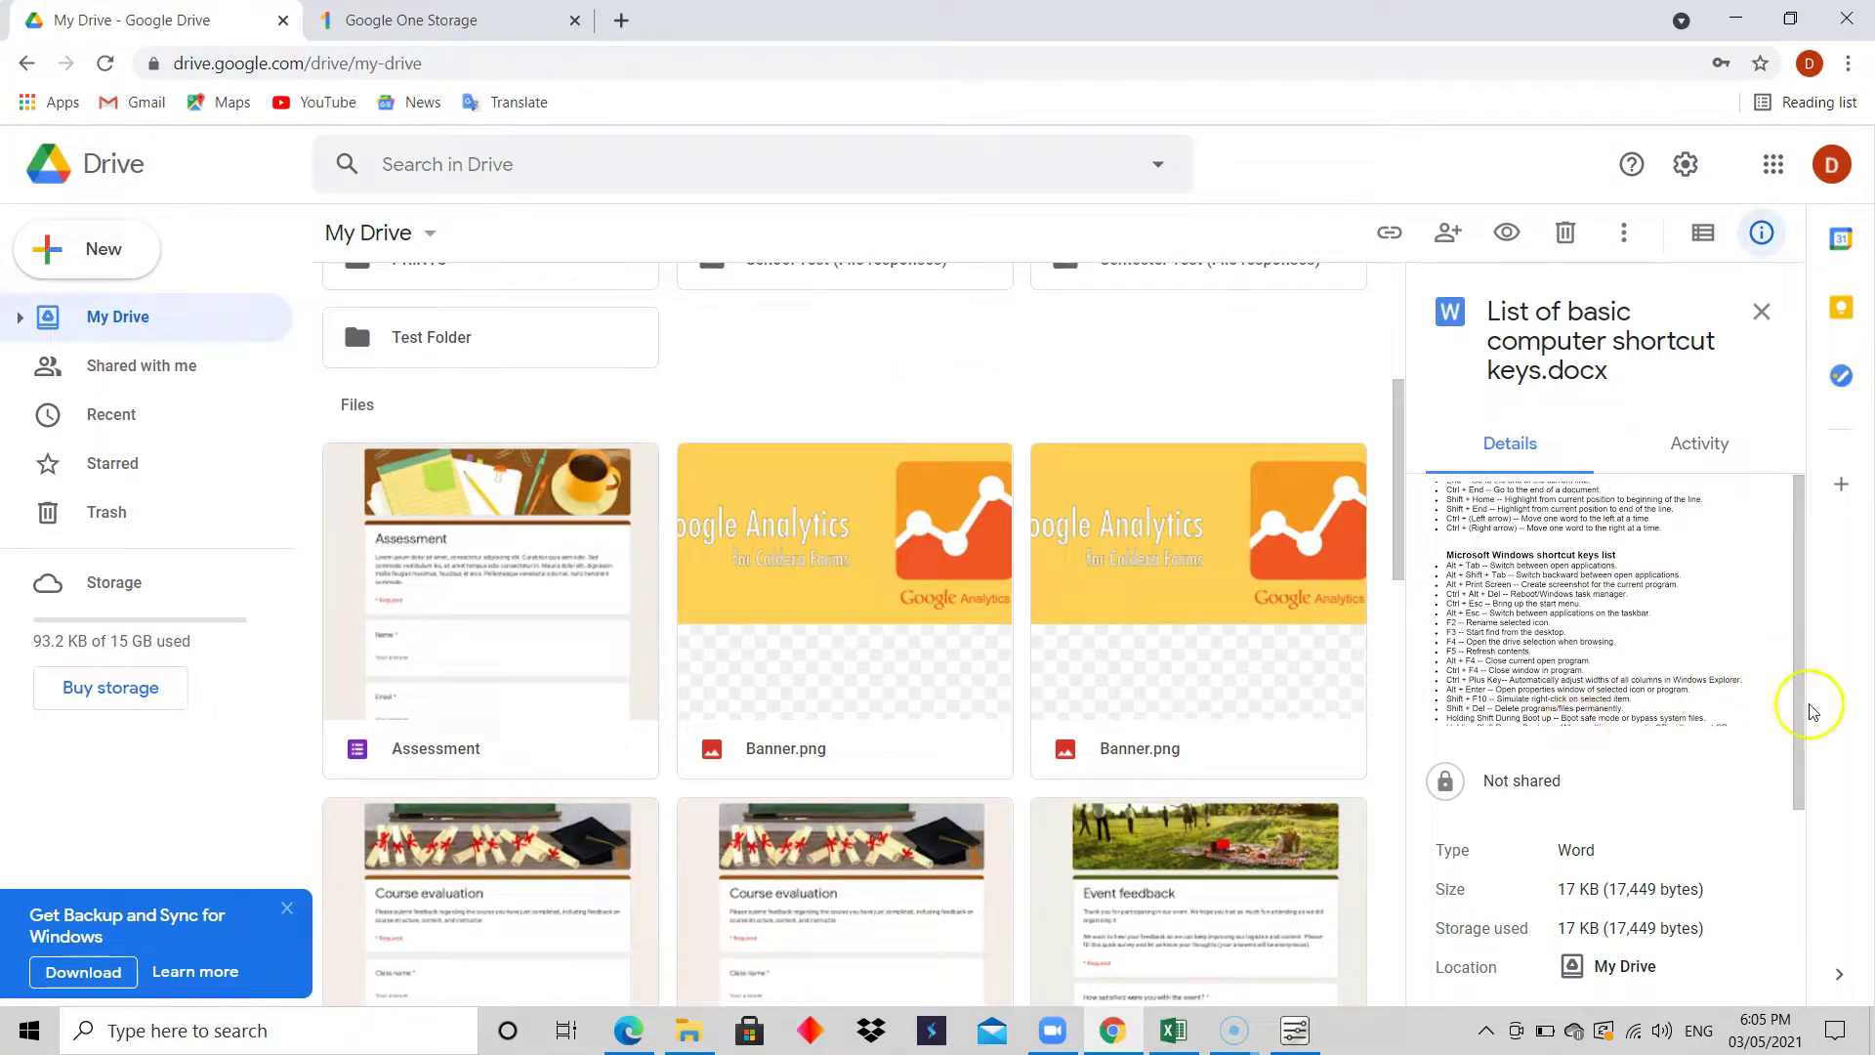
pyautogui.click(1699, 445)
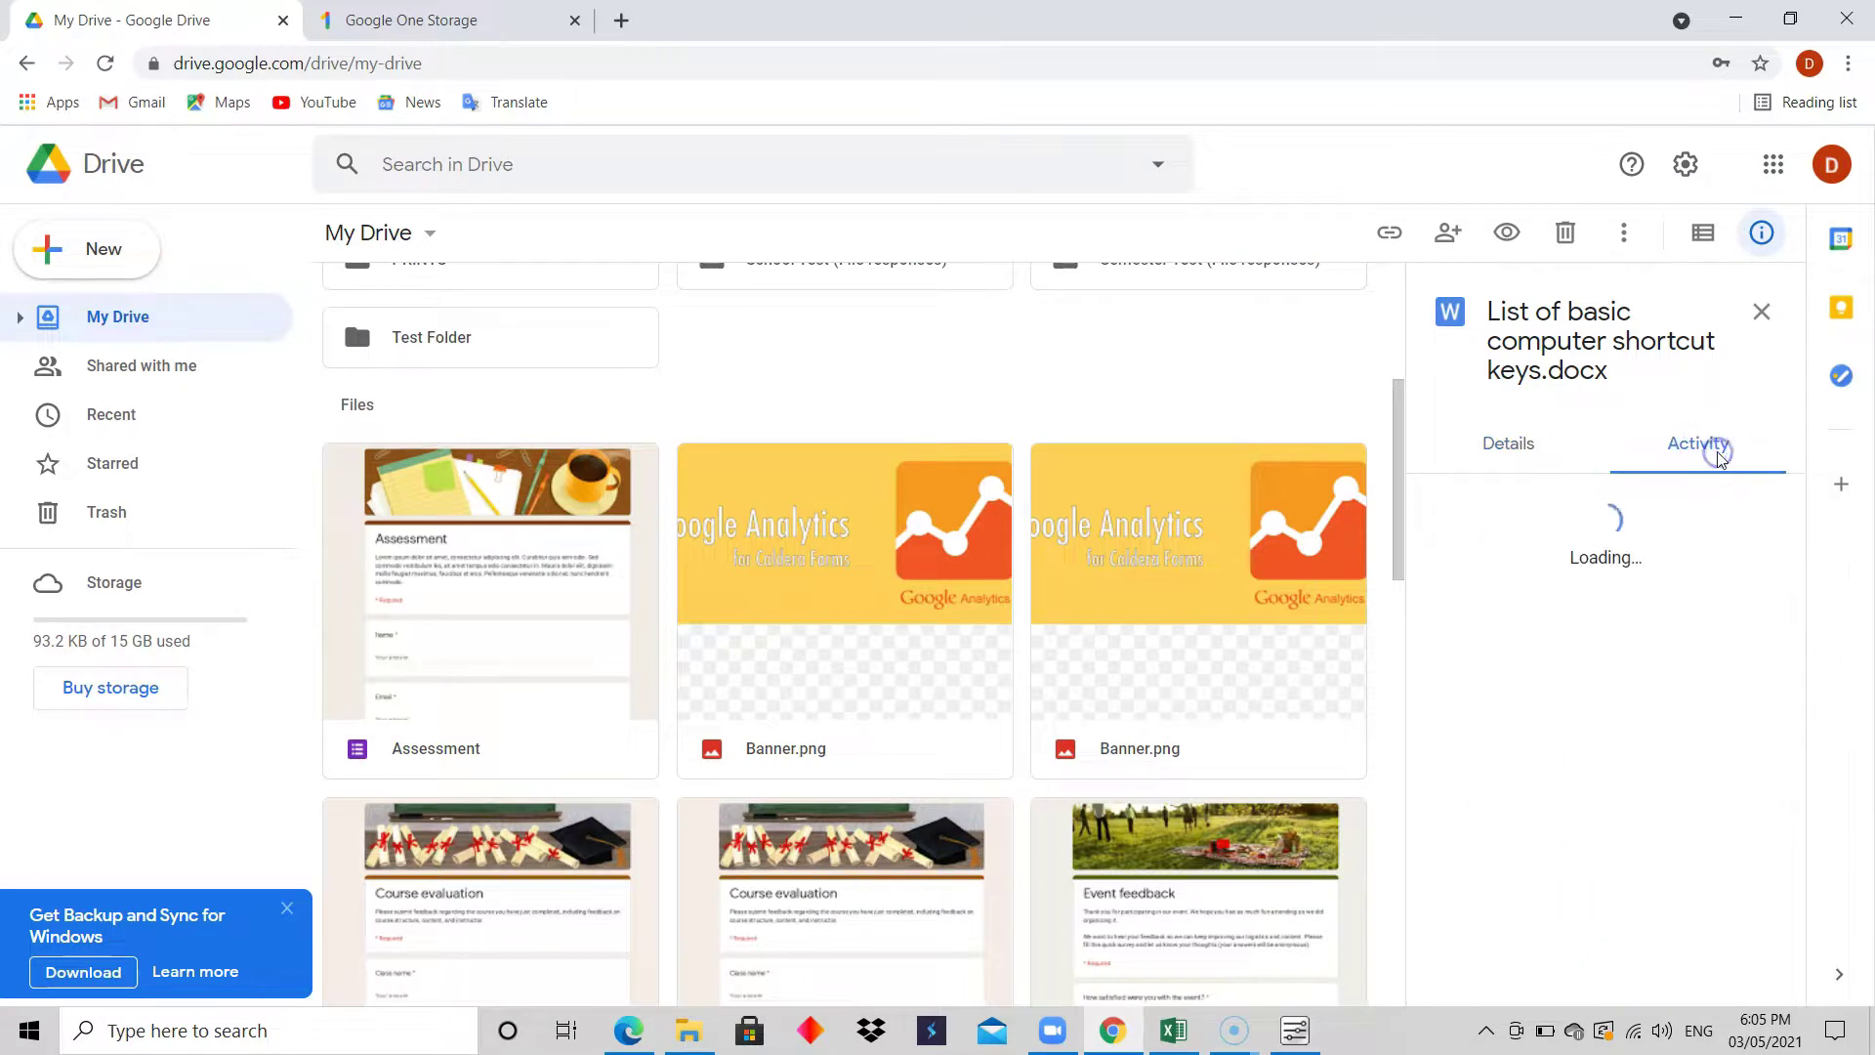
pyautogui.click(1525, 455)
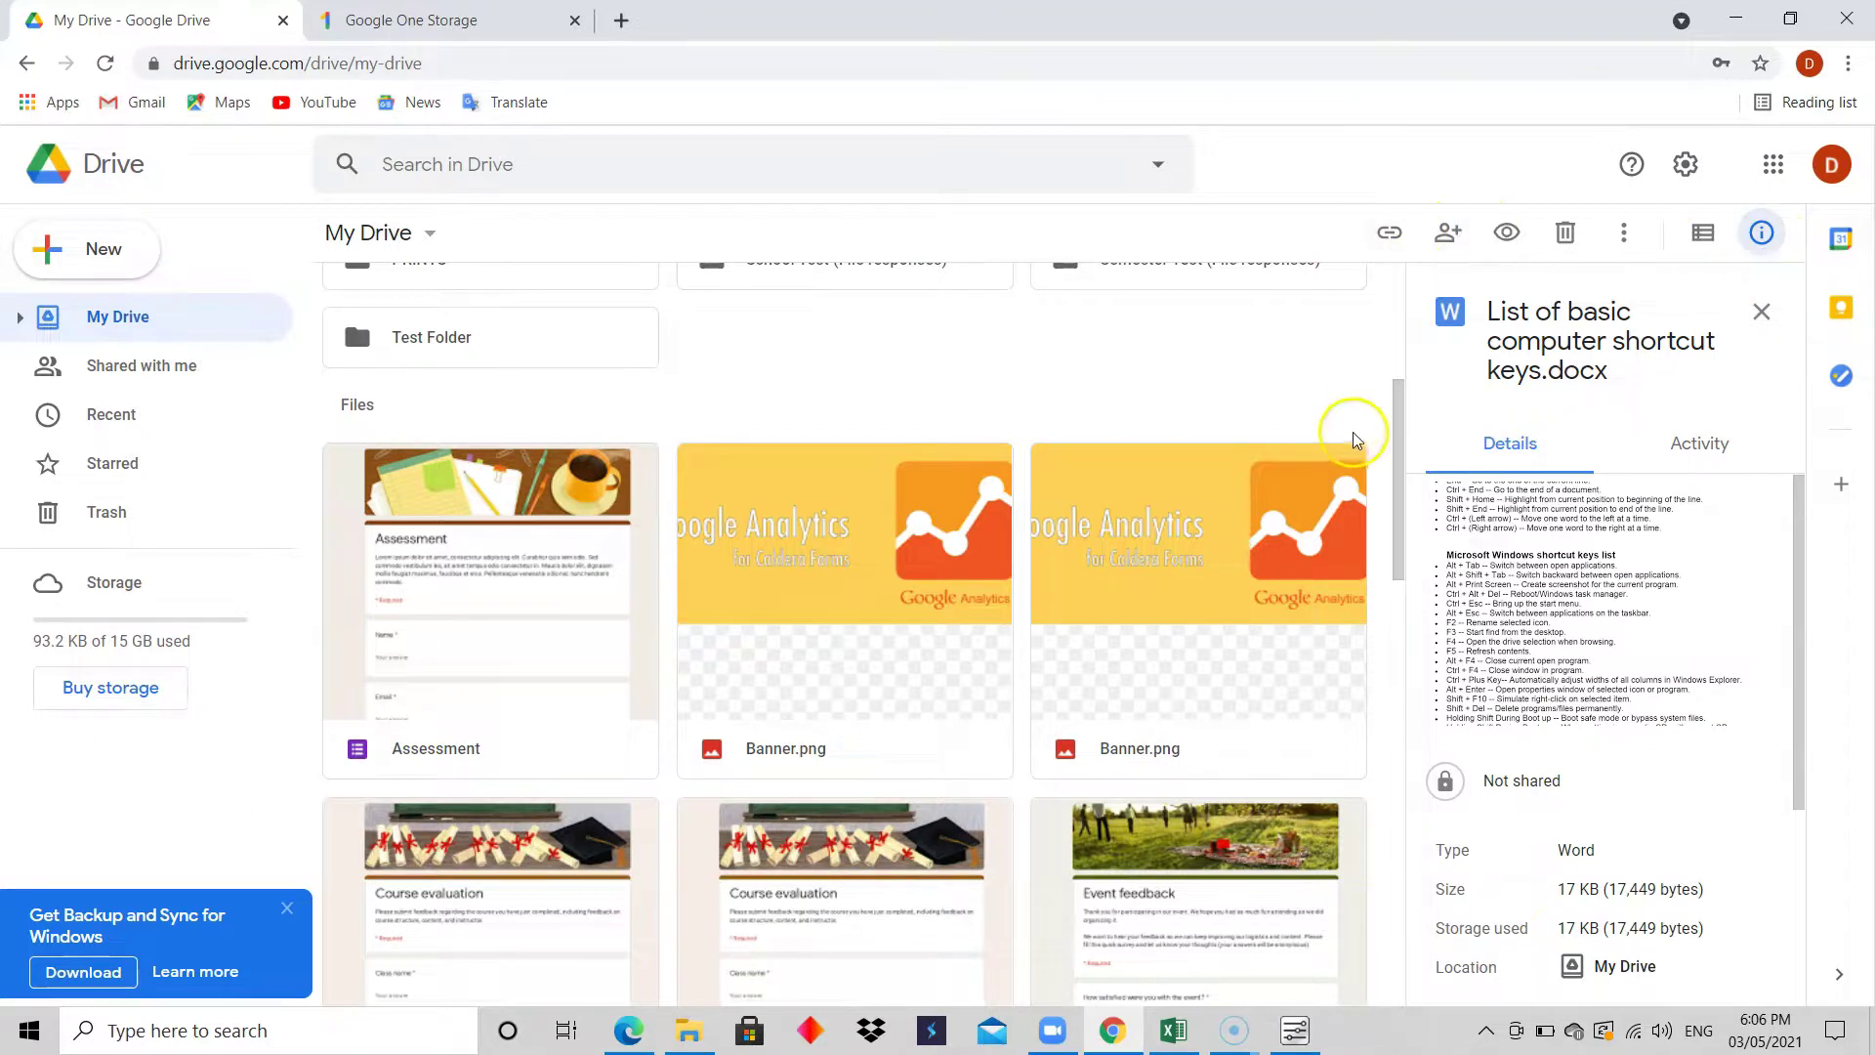
pyautogui.click(1761, 313)
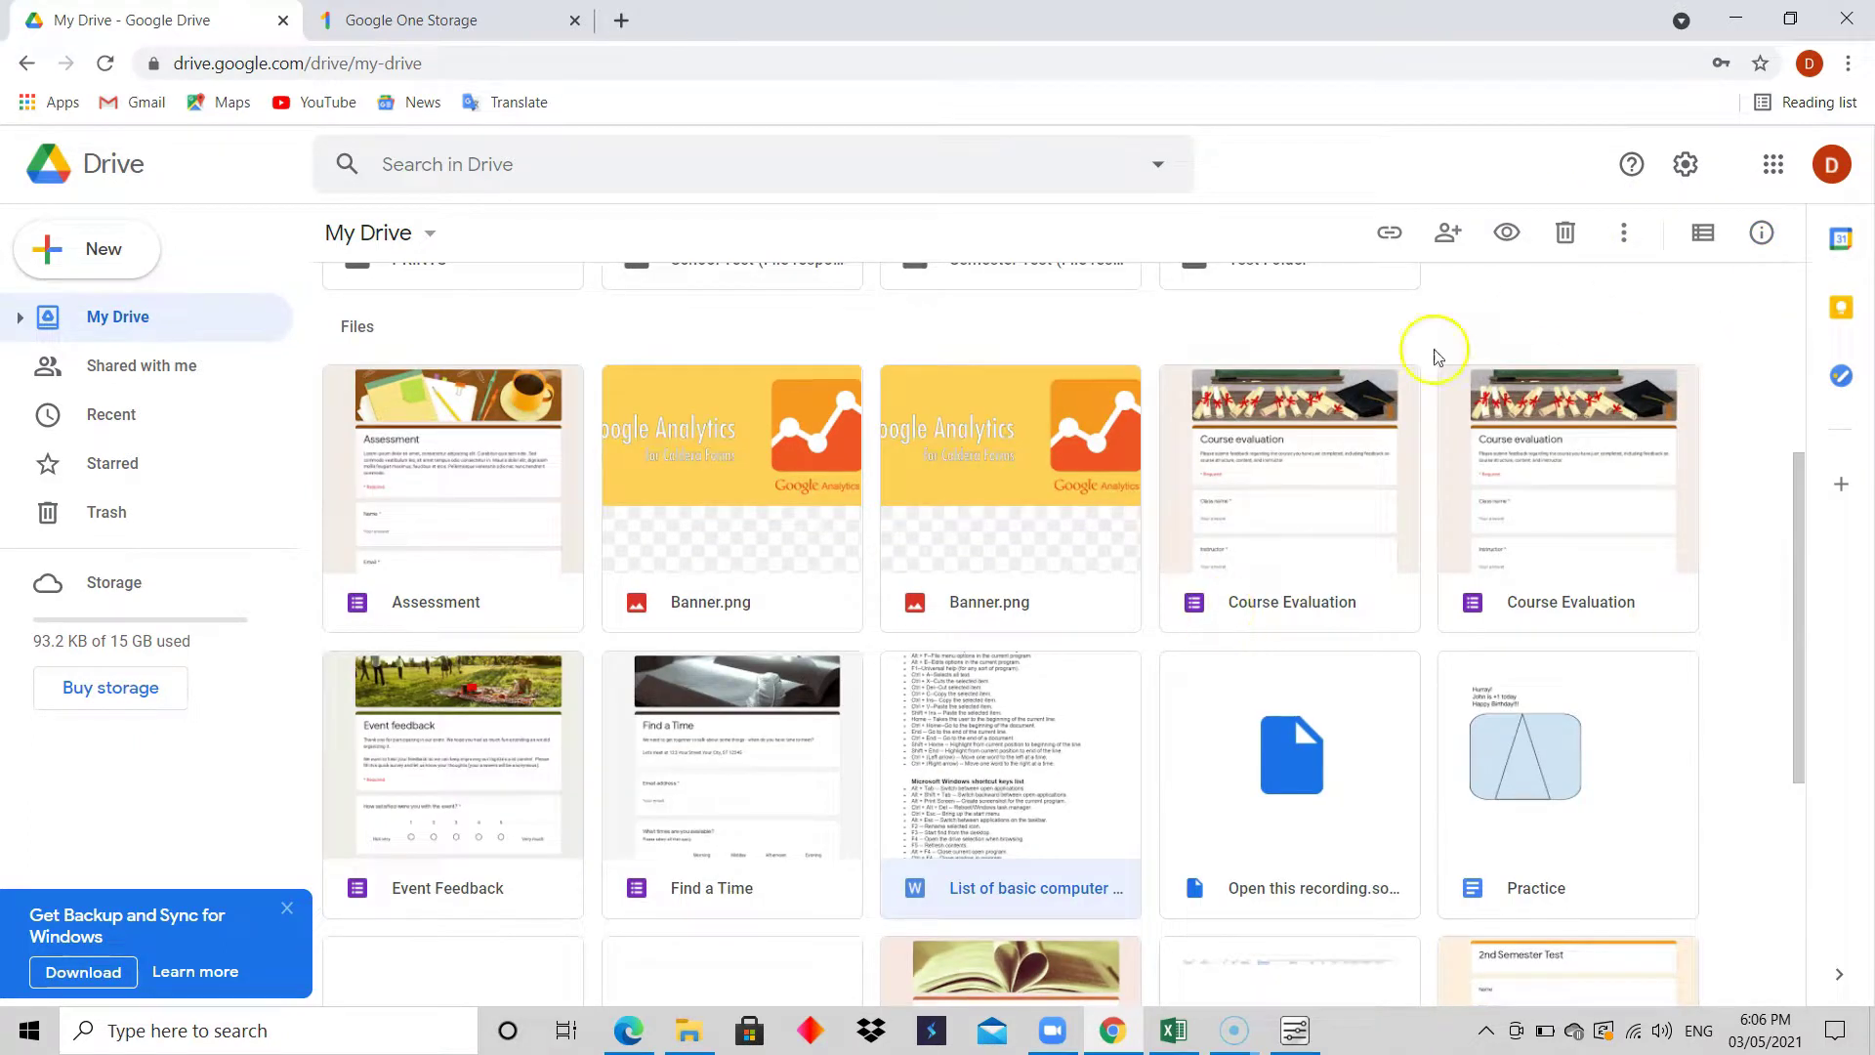
# - Make a copy of List of basic computer shortcut keys.docx in My Drive
pyautogui.click(1624, 232)
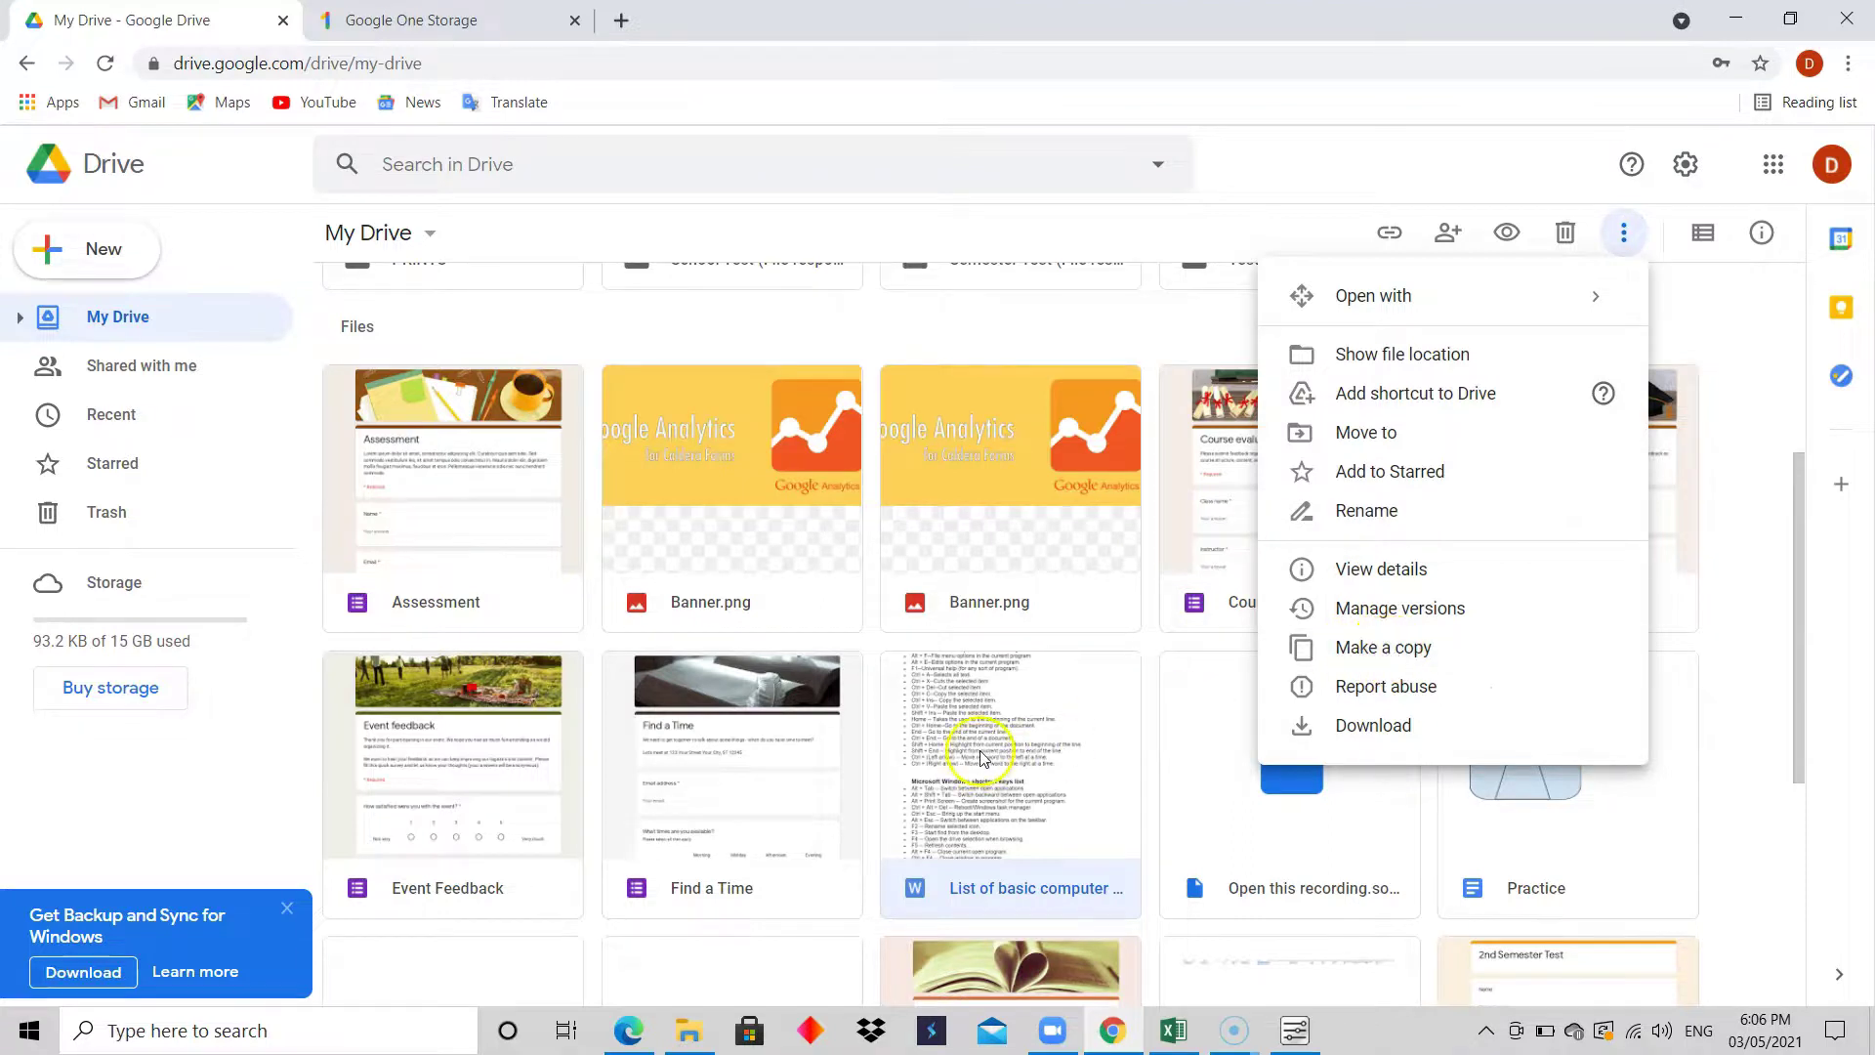
pyautogui.click(1400, 648)
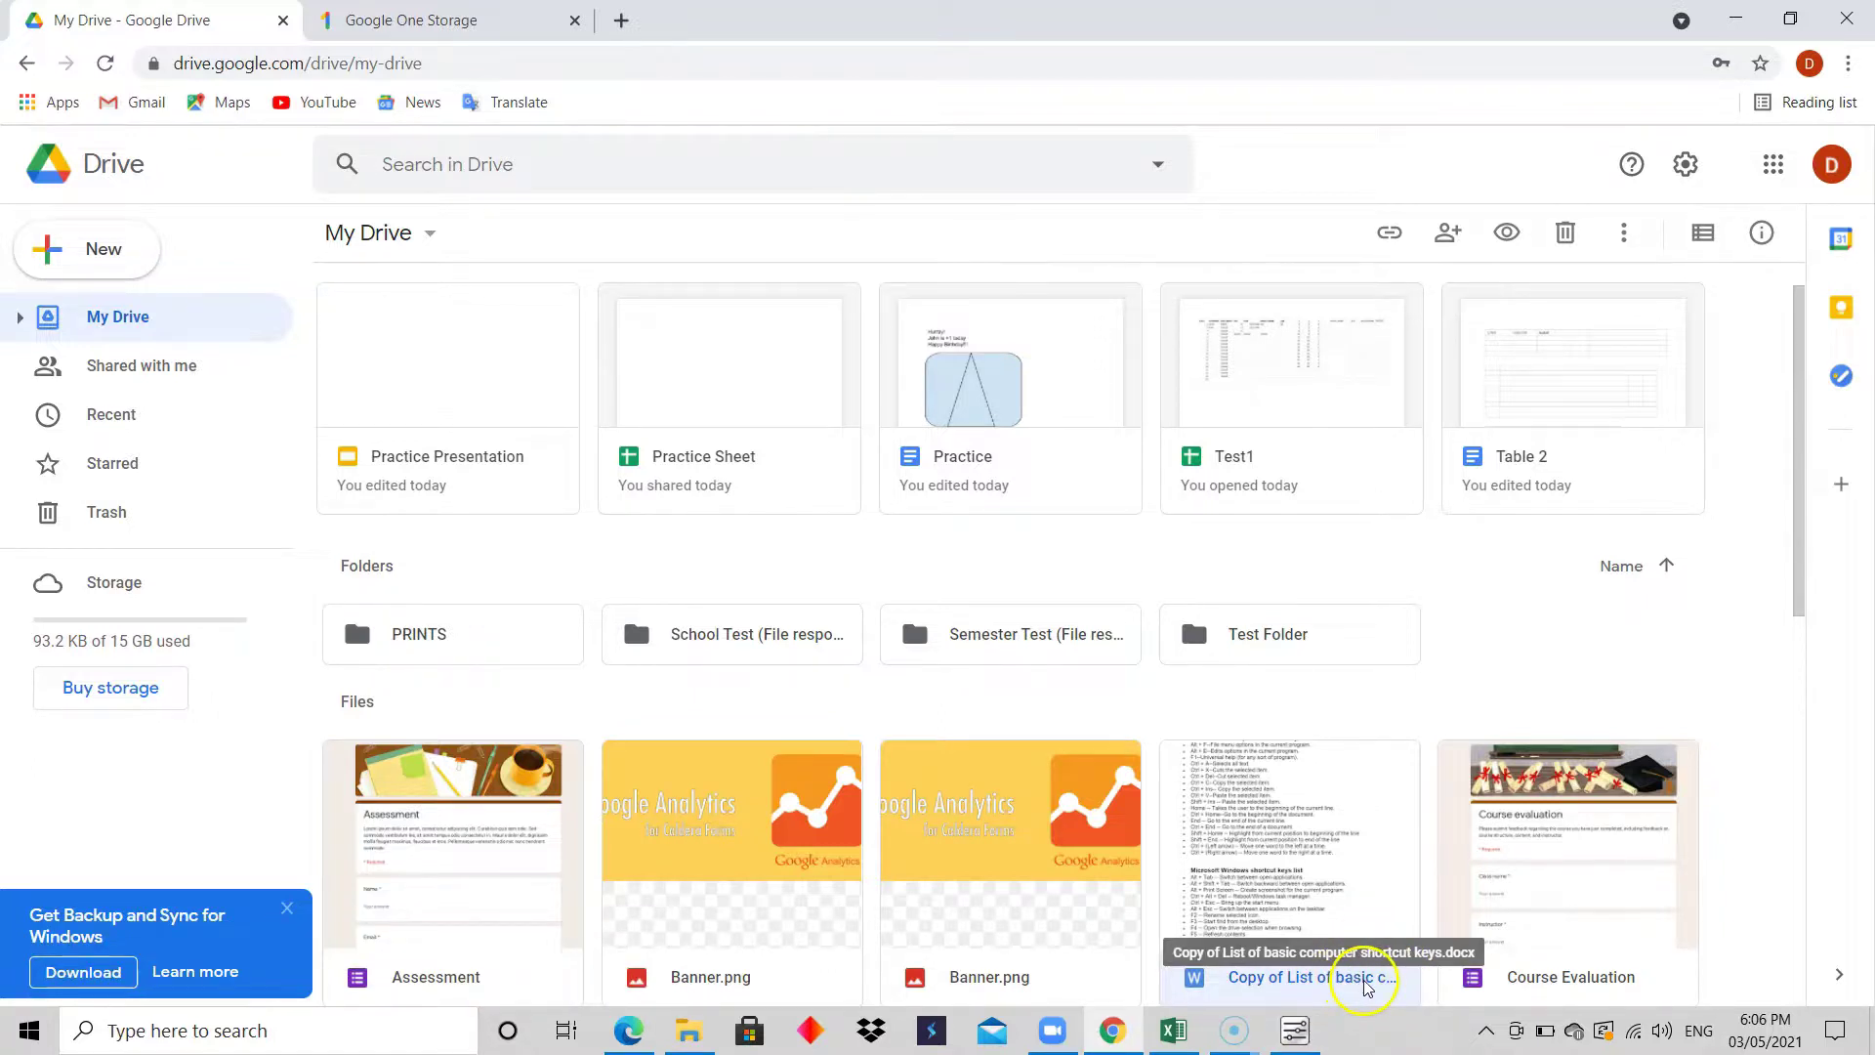
# - View the rename dialog for the copied shortcut keys document and cancel it without entering a new name
pyautogui.rightClick(1326, 842)
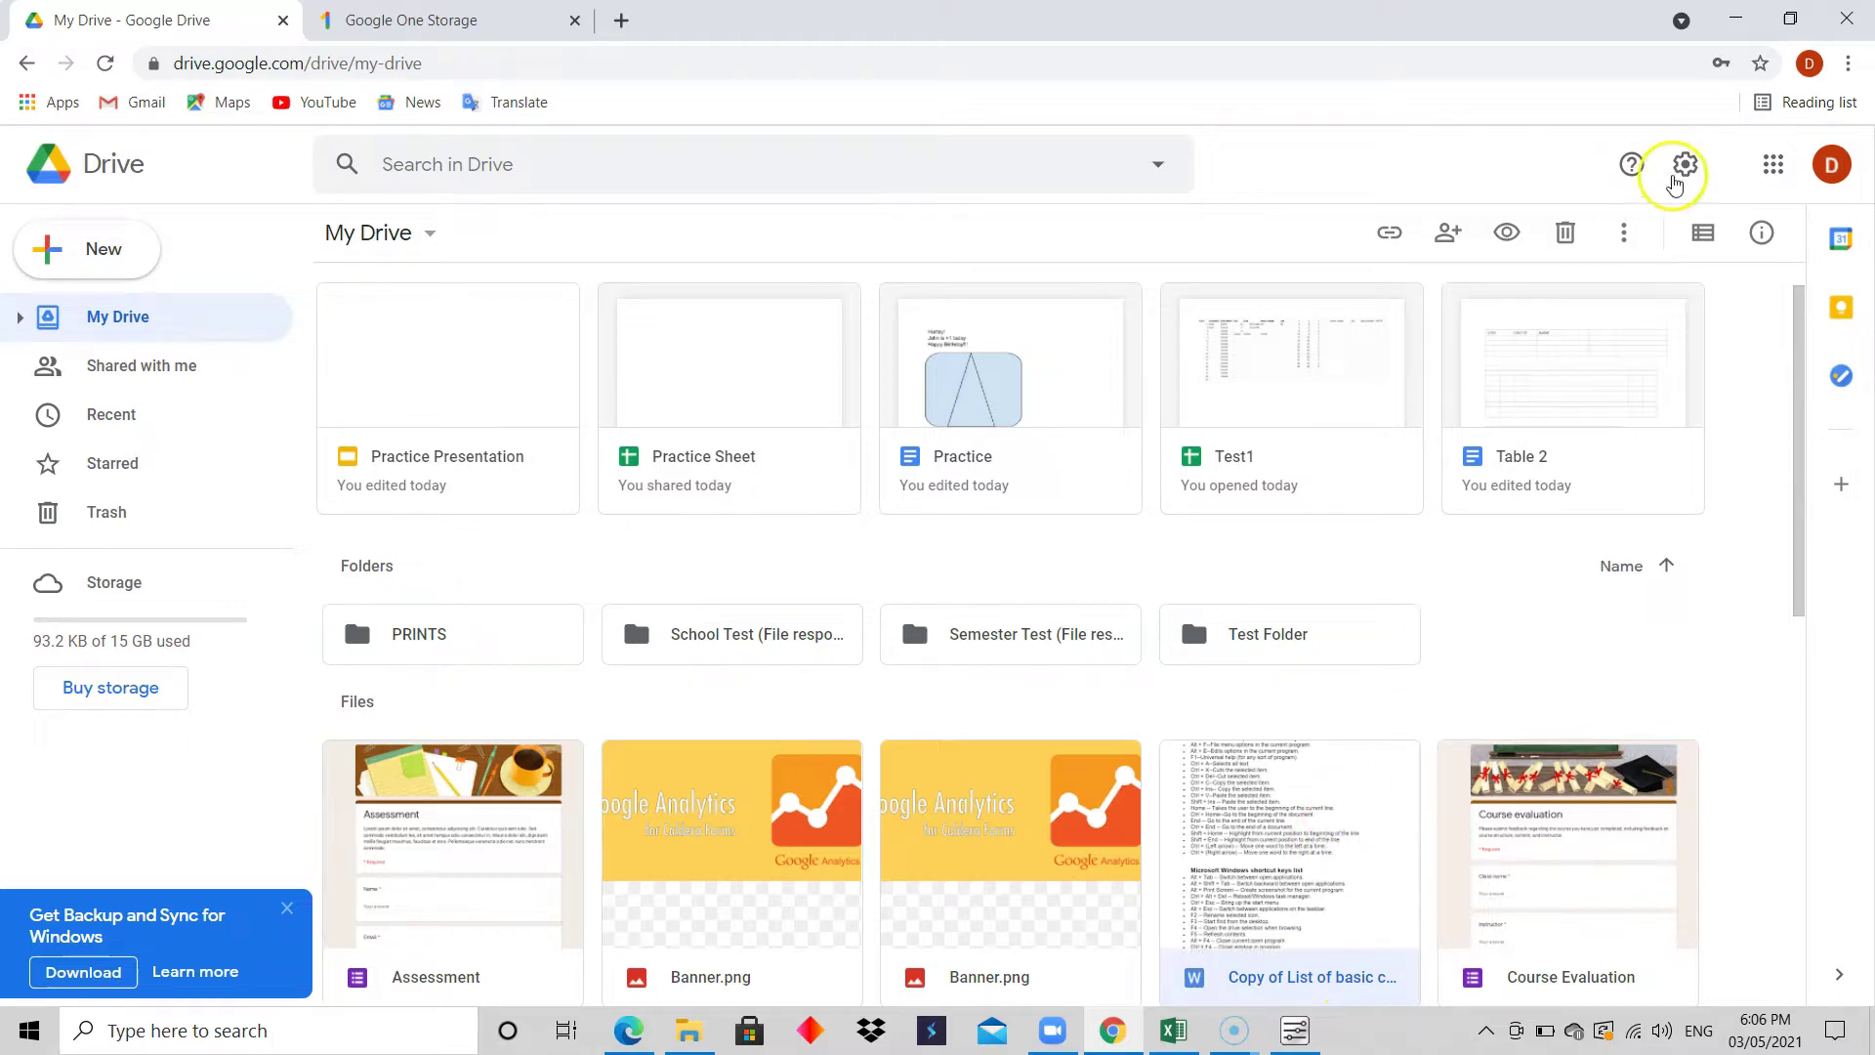
pyautogui.click(1620, 237)
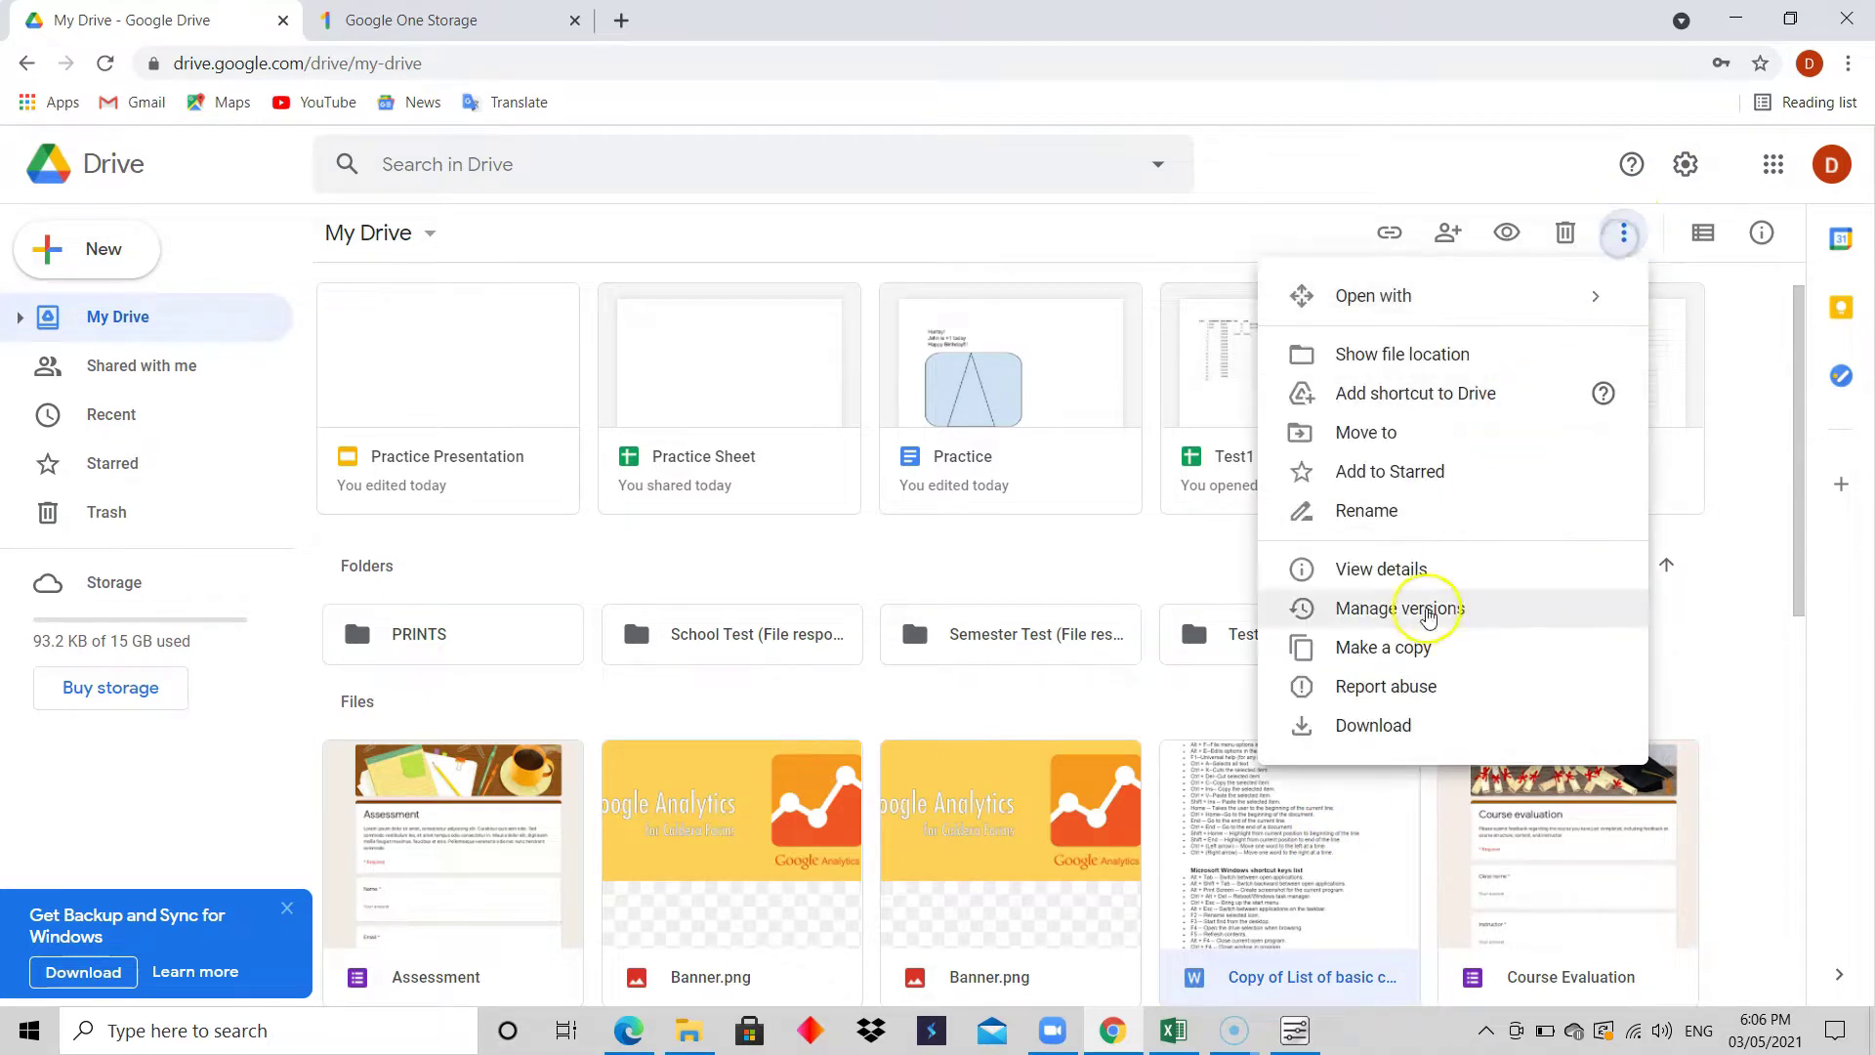
pyautogui.click(1418, 510)
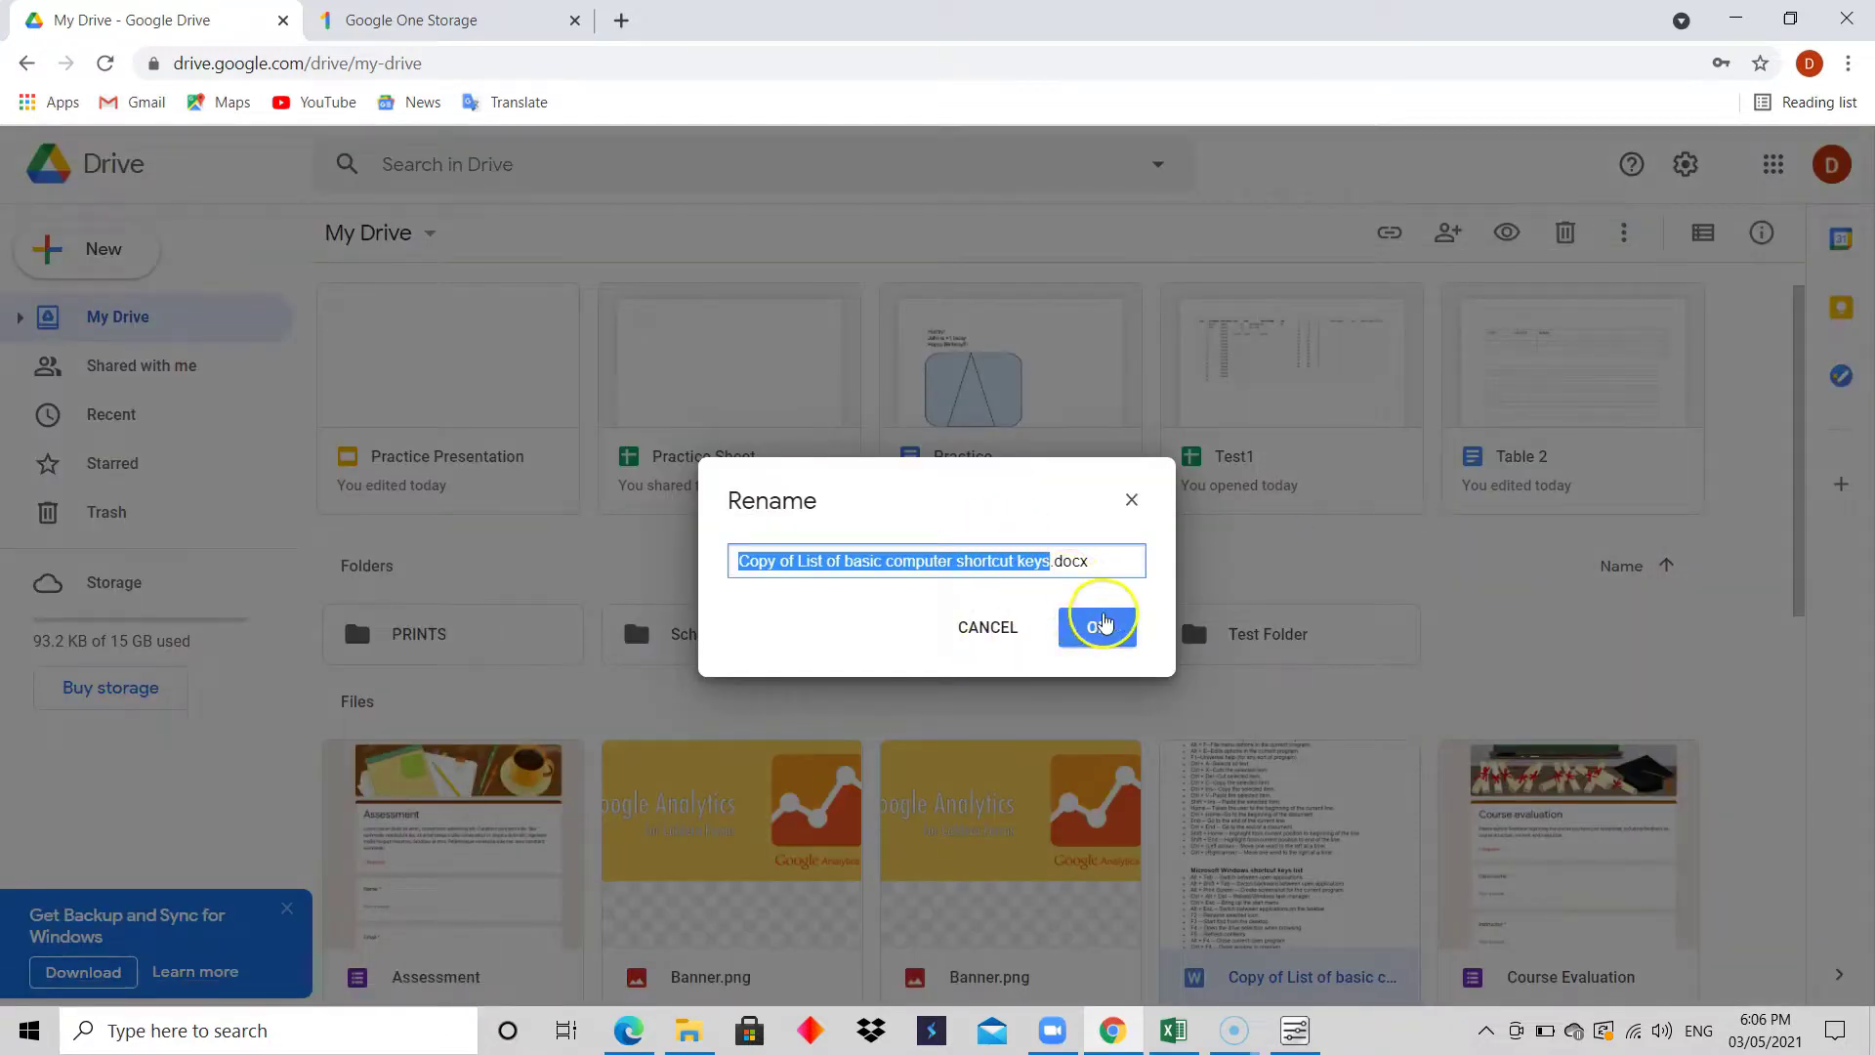
pyautogui.click(956, 630)
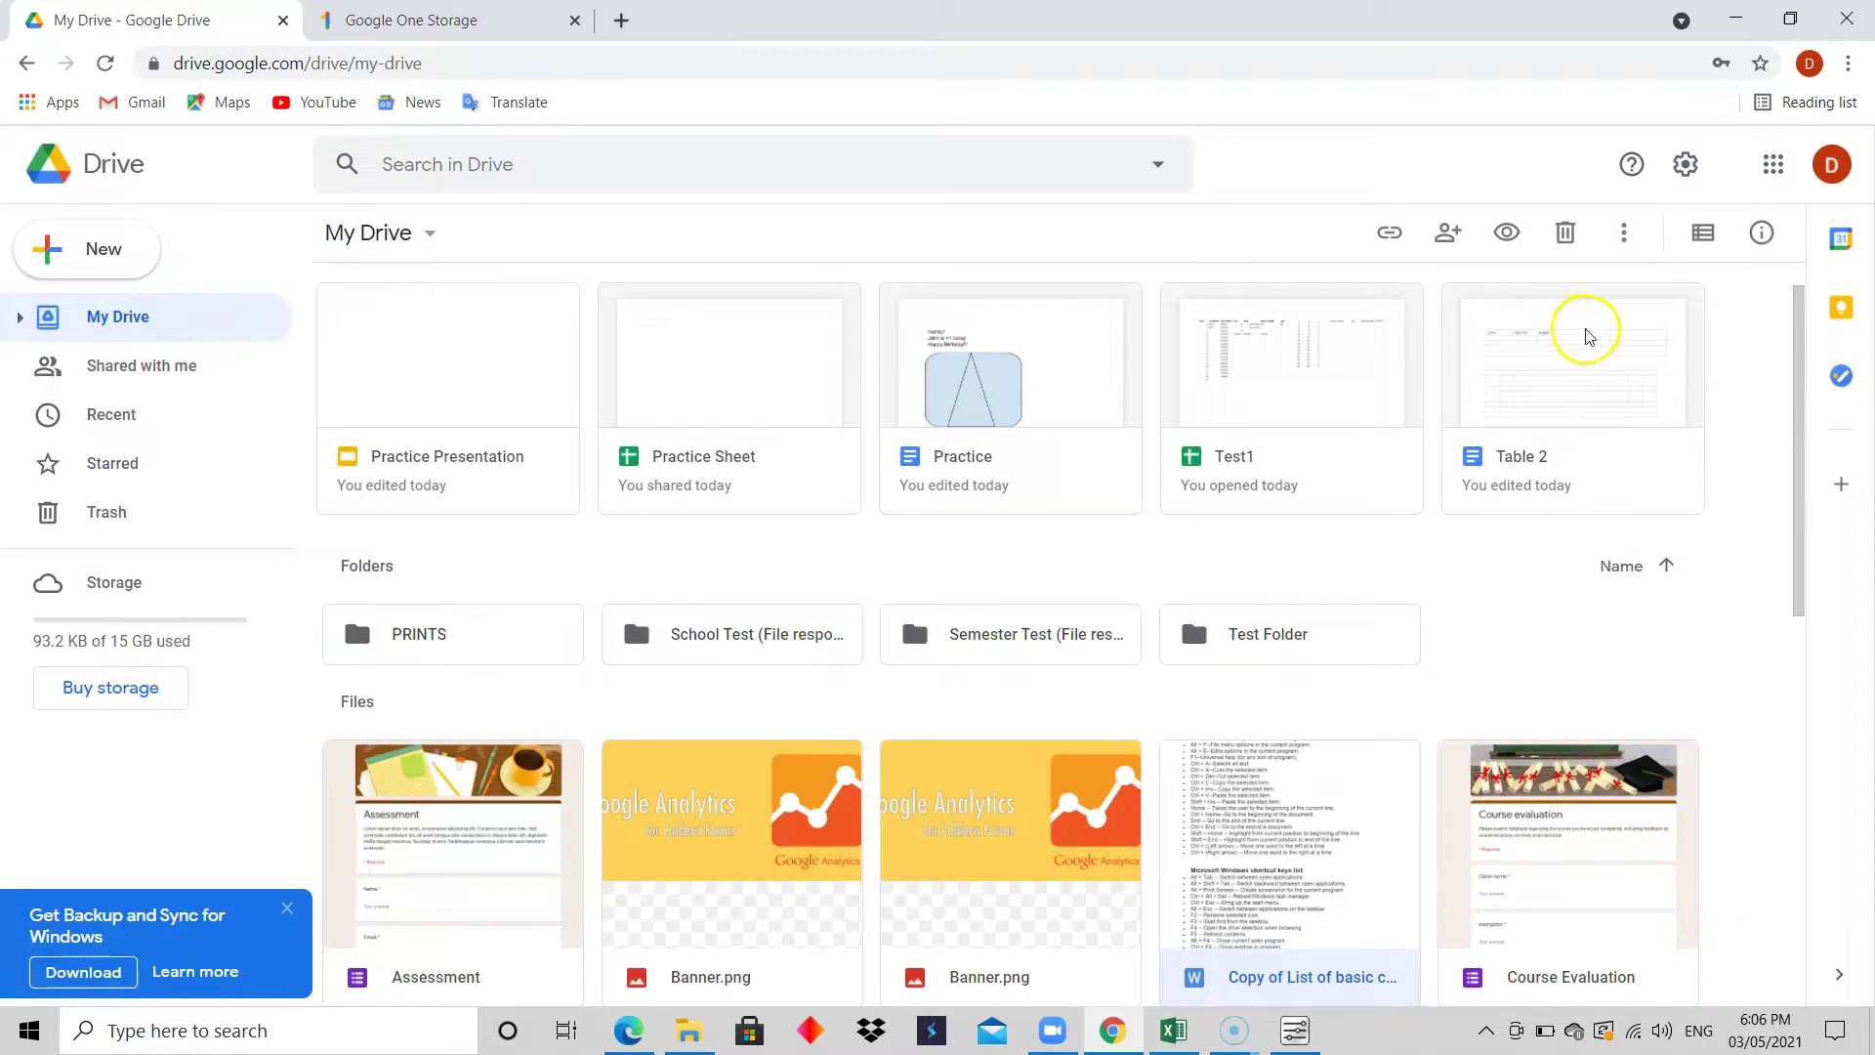
# - Open the abuse report form for the copied document, examine the policy violation types, and close the form without submitting
pyautogui.click(1620, 234)
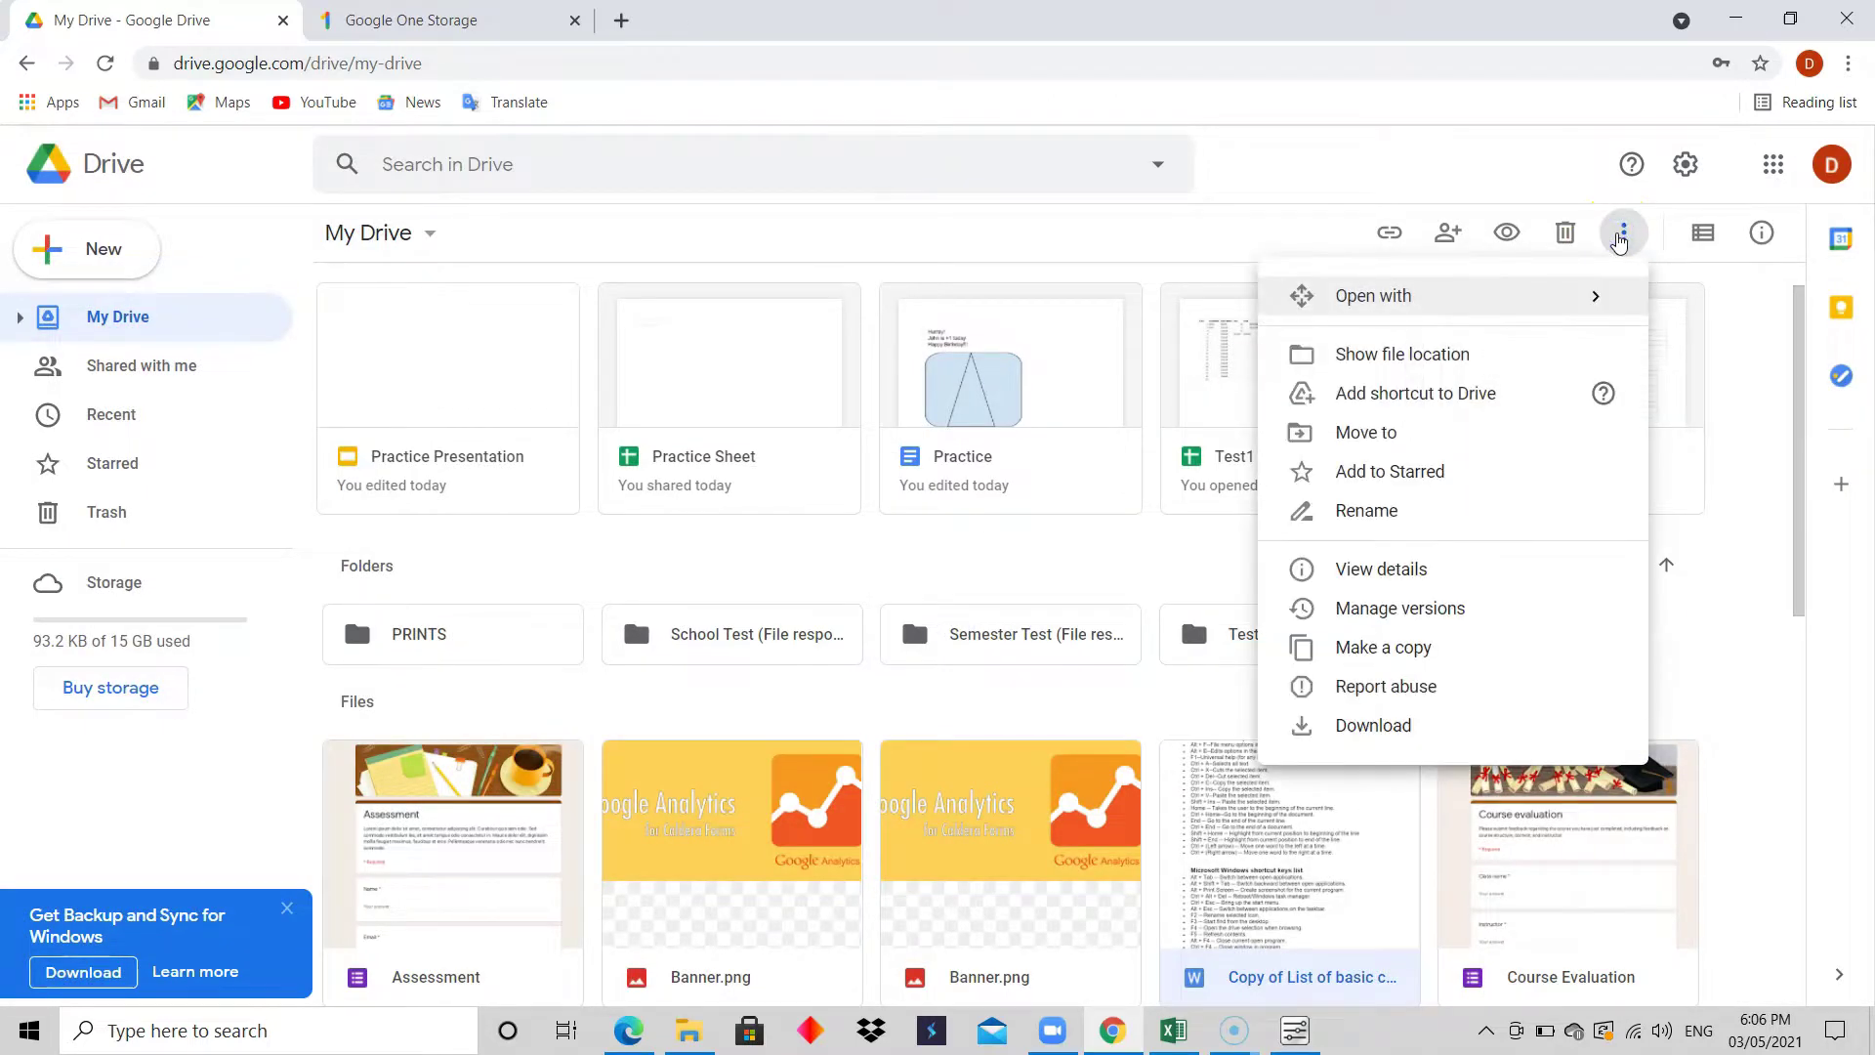
pyautogui.click(1396, 688)
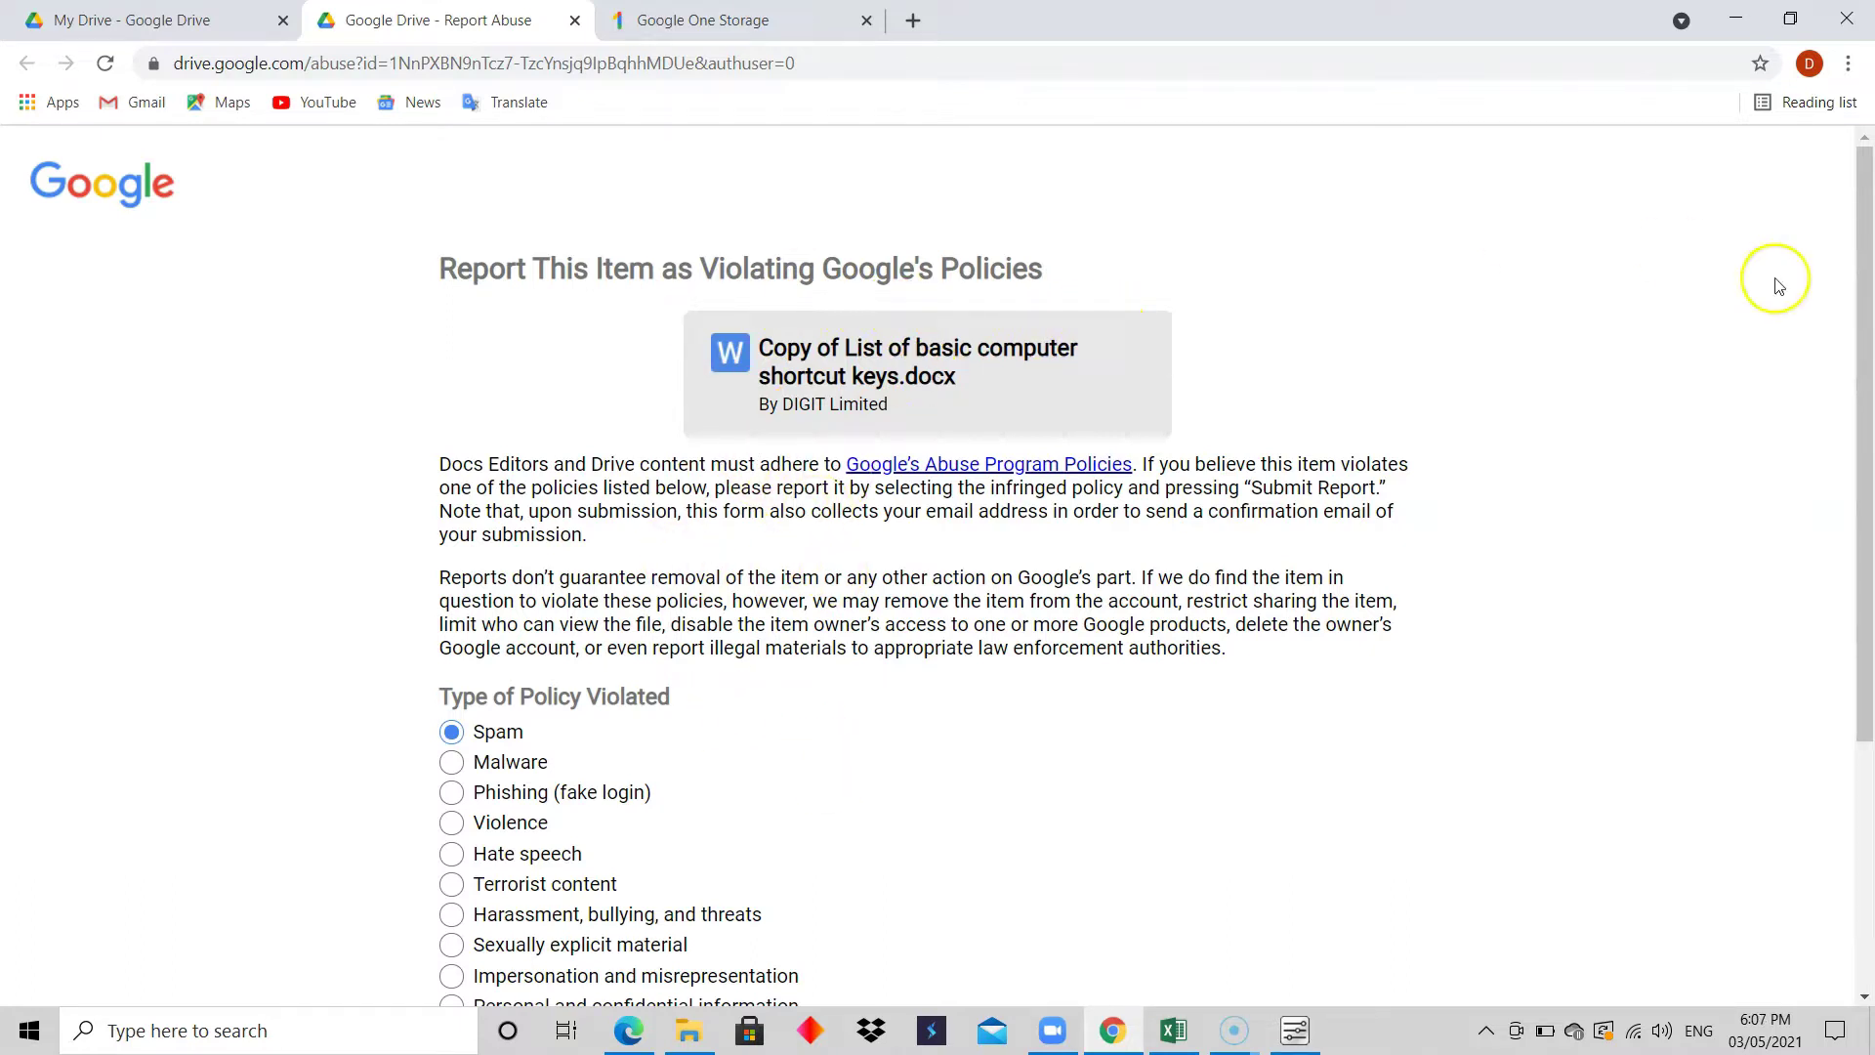
pyautogui.moveTo(1865, 205); pyautogui.dragTo(1838, 825)
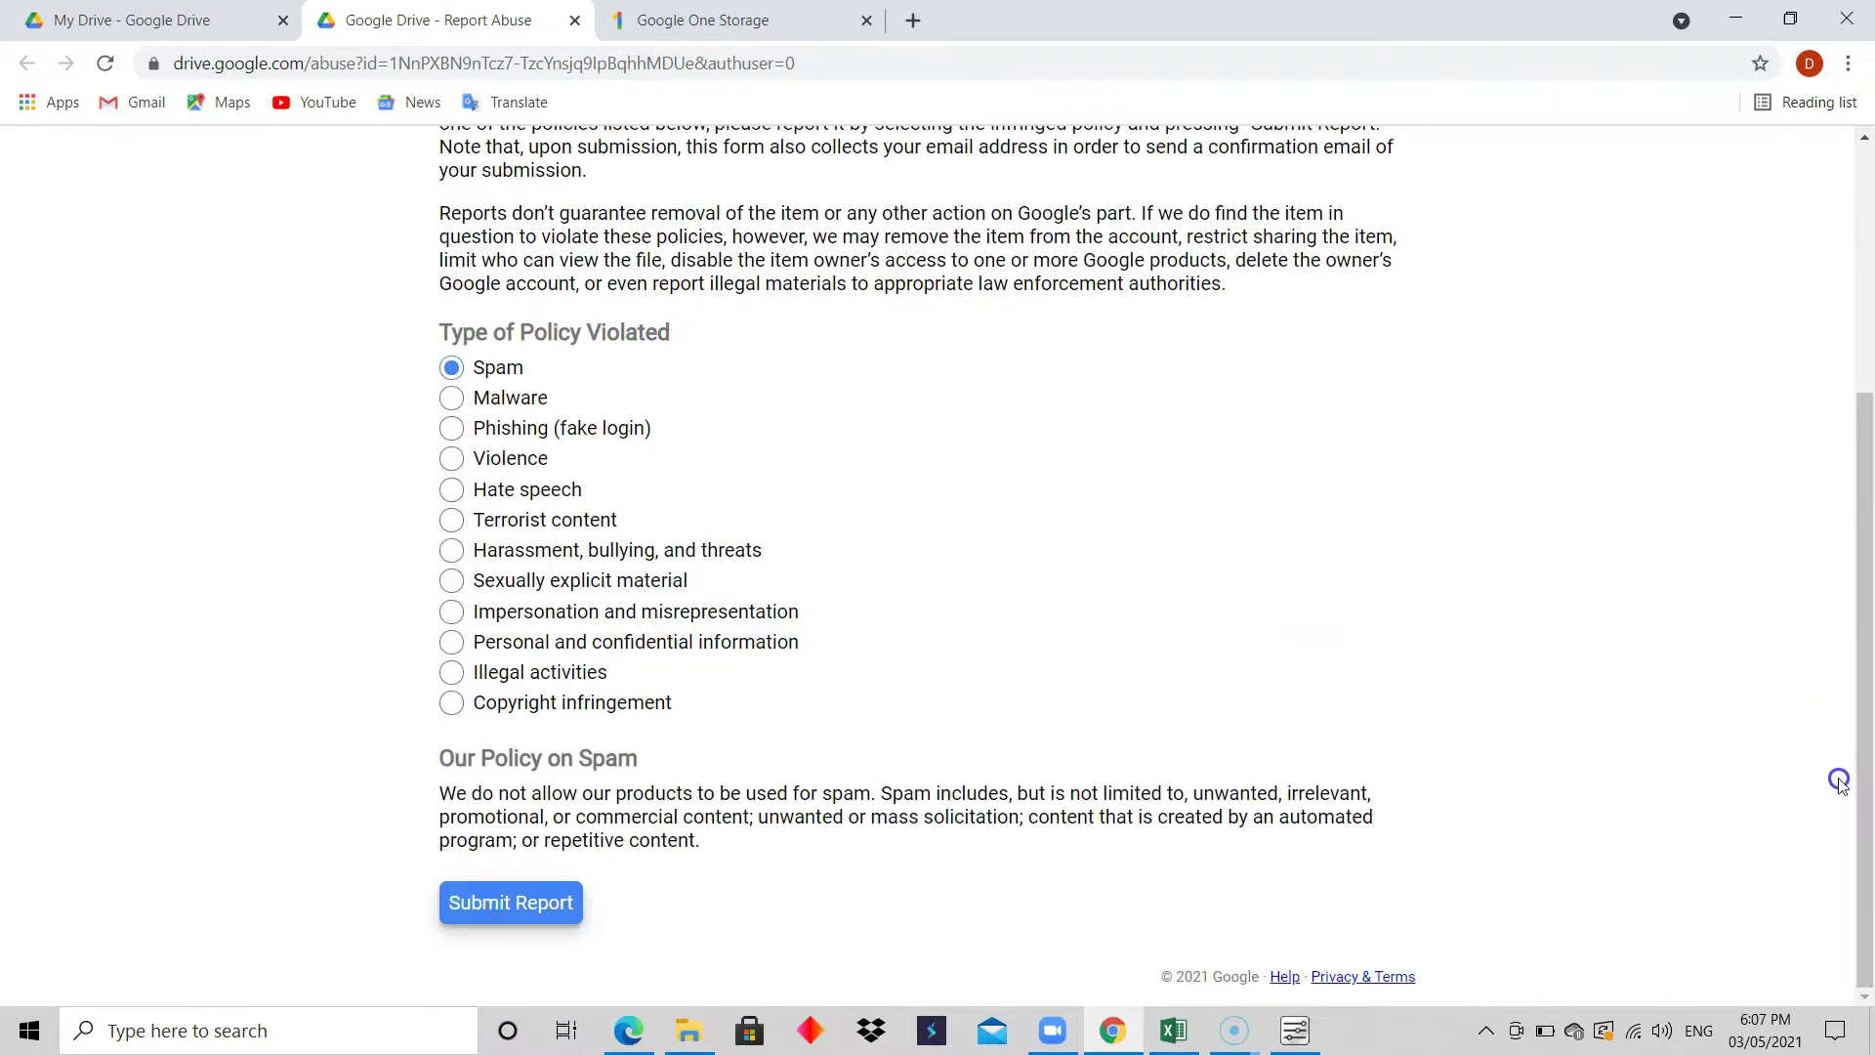
pyautogui.click(574, 21)
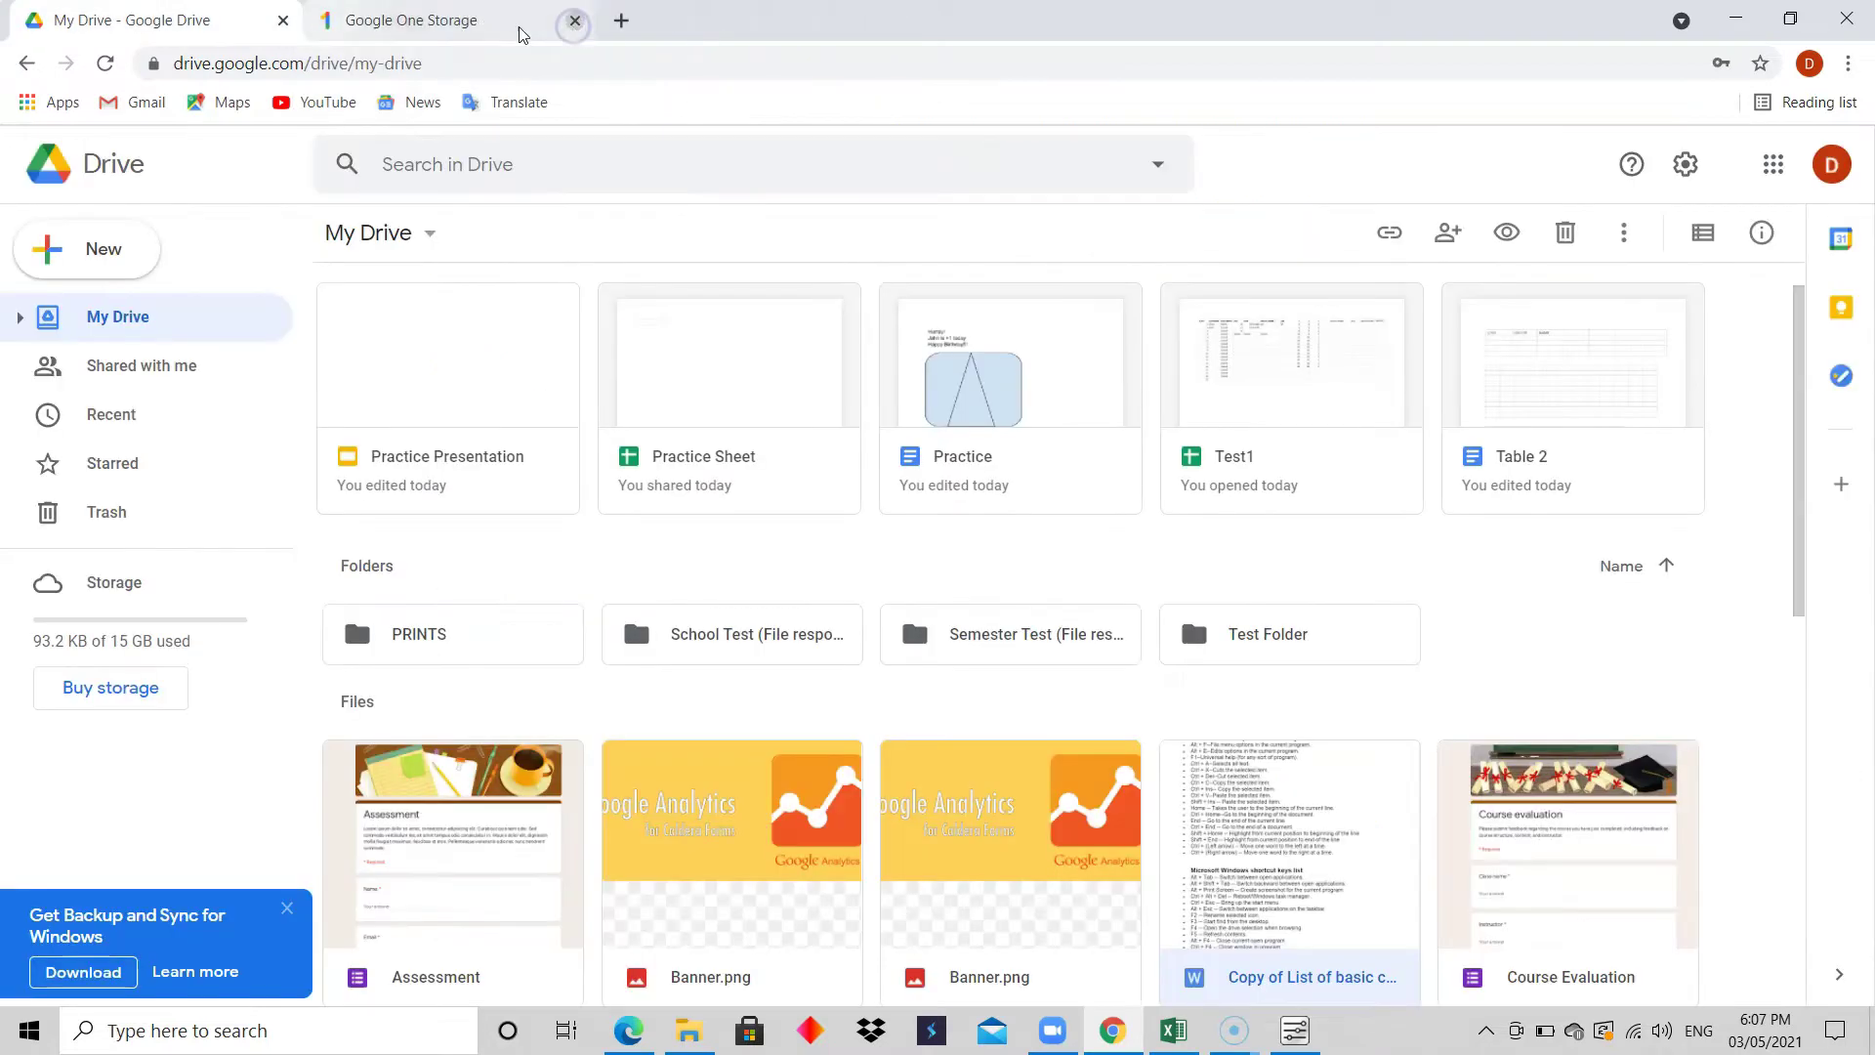
pyautogui.click(1627, 235)
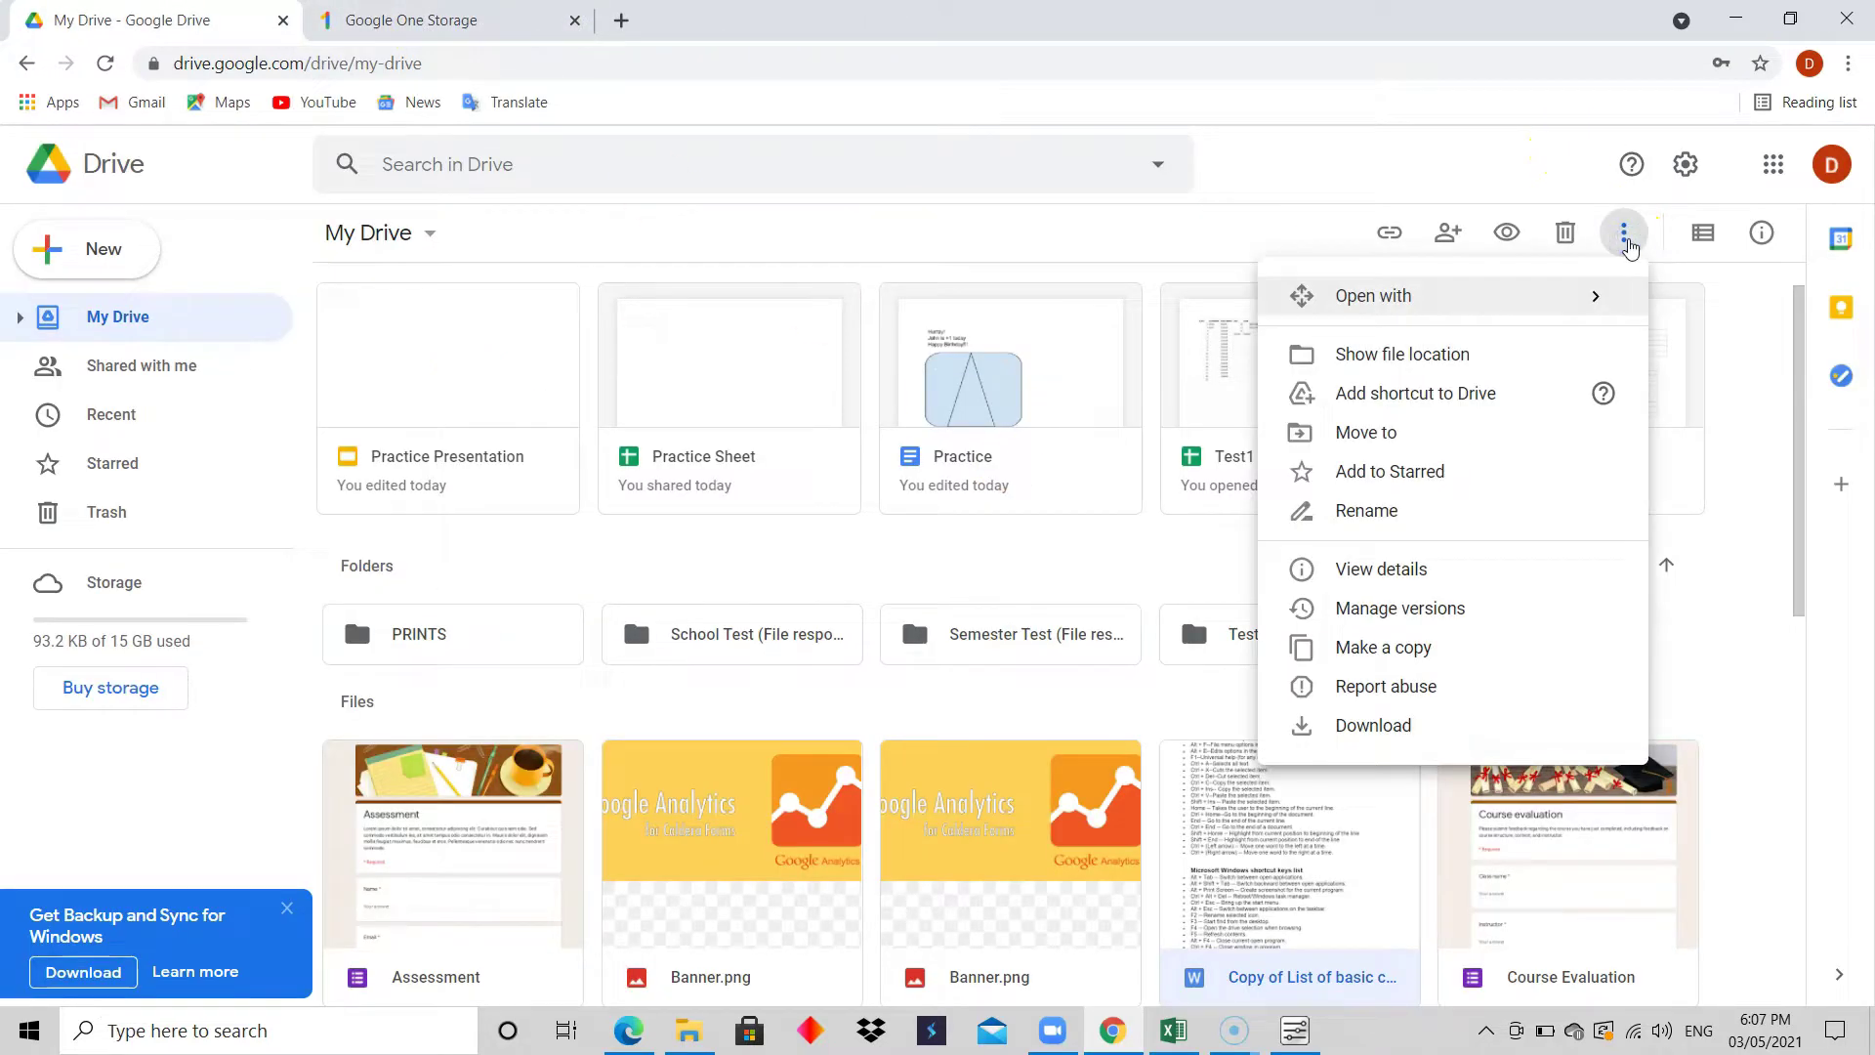
pyautogui.click(1403, 741)
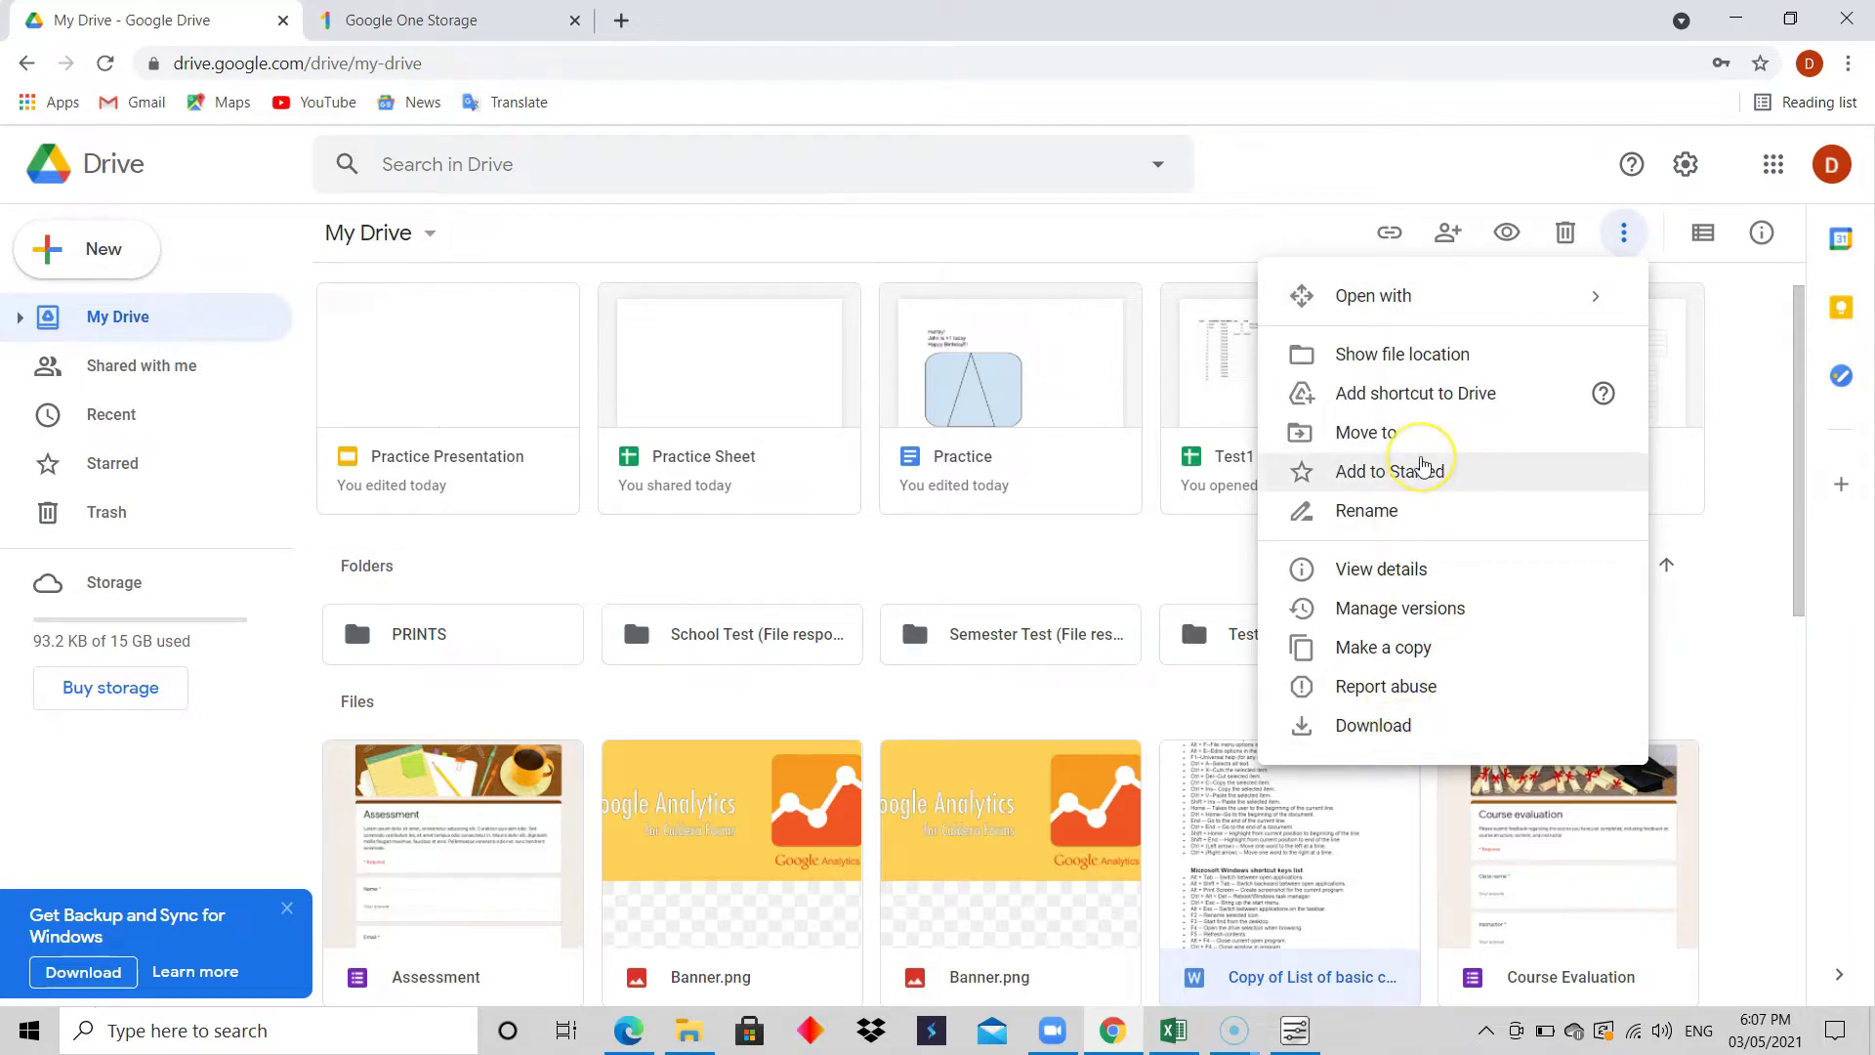
pyautogui.click(1400, 721)
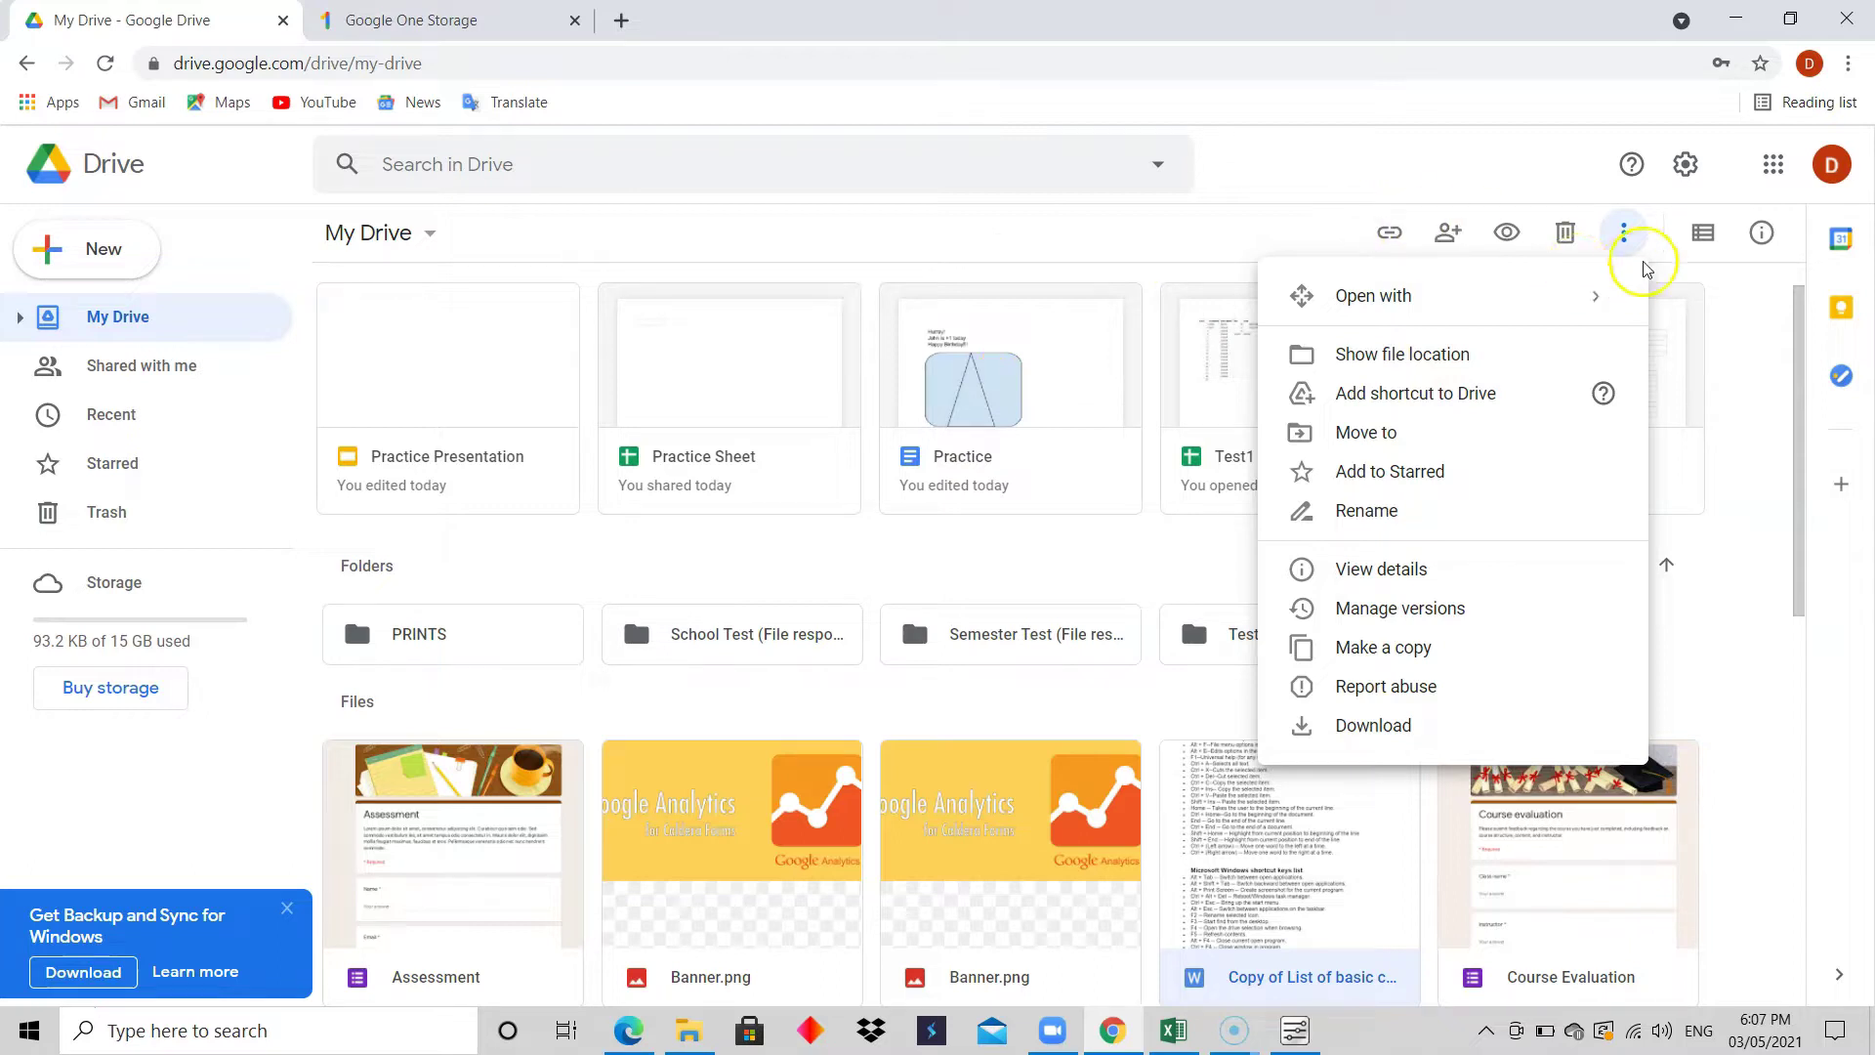
pyautogui.click(1626, 234)
# - Add the copied shortcut keys document to Starred and view it in the Starred section
pyautogui.click(1626, 234)
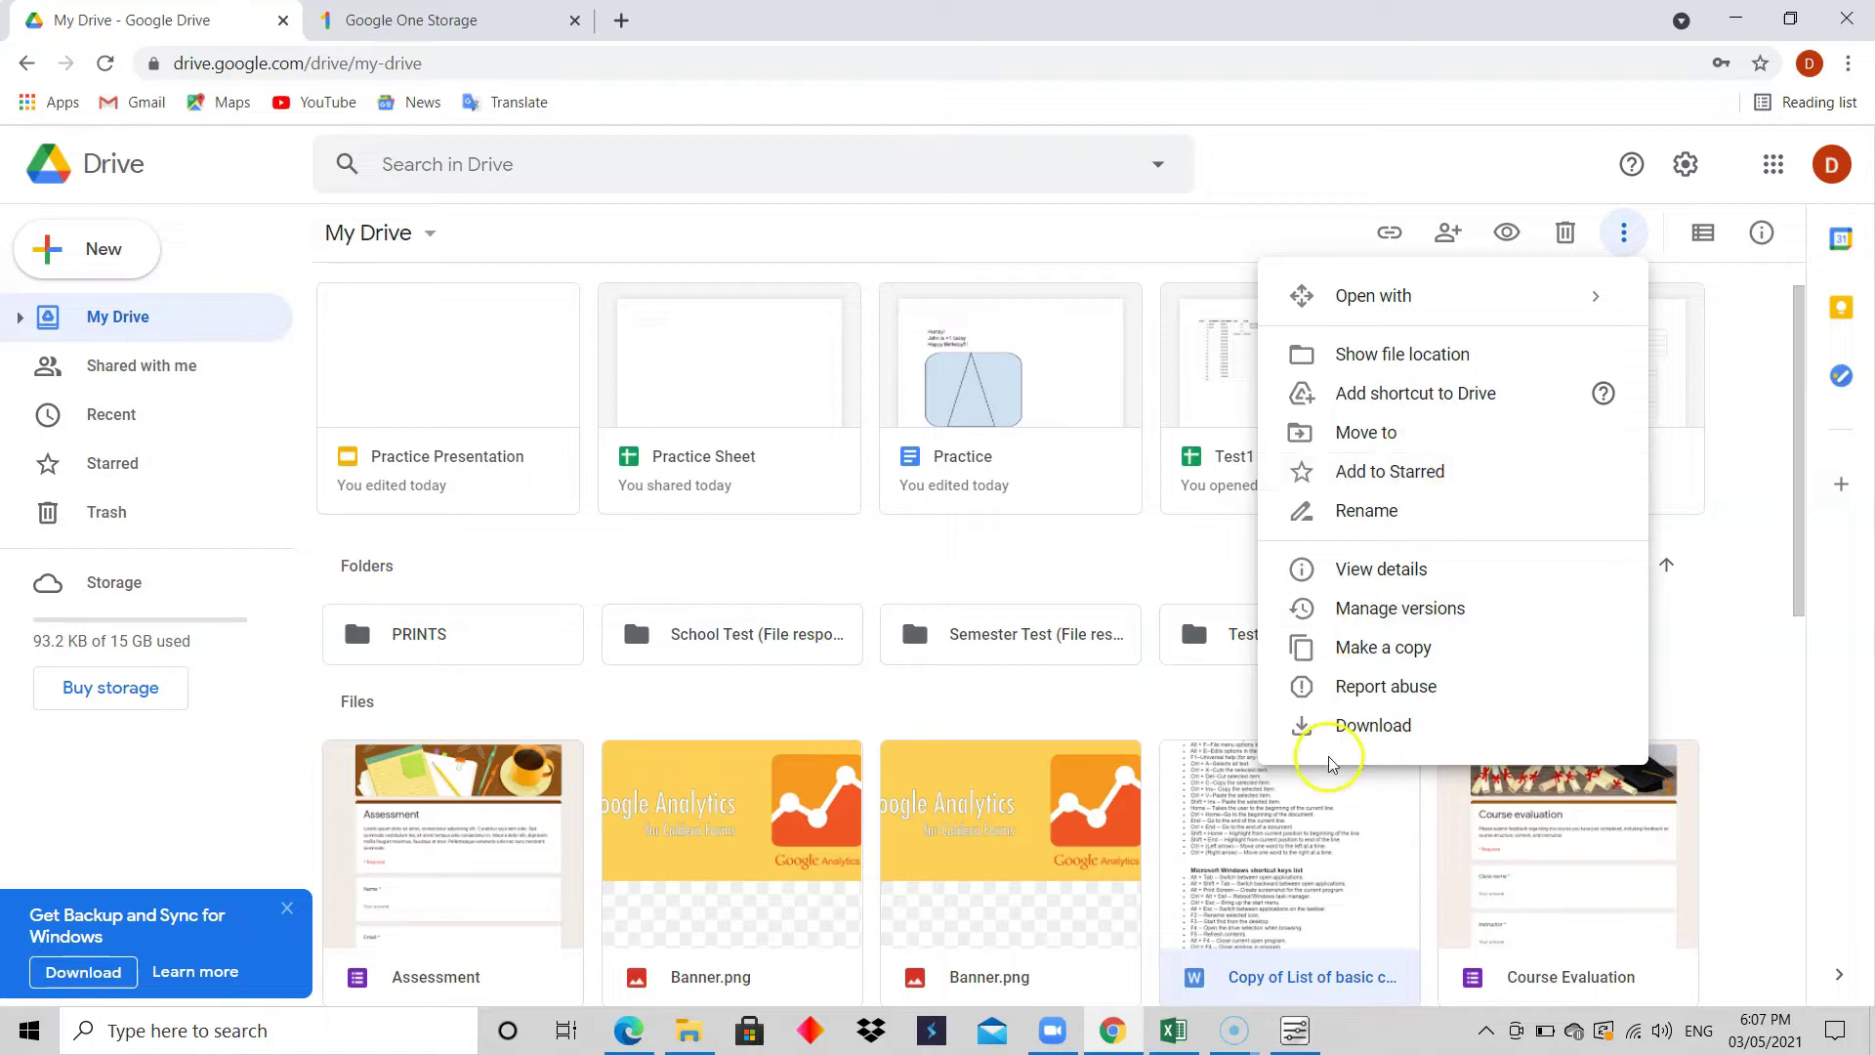
pyautogui.click(1413, 481)
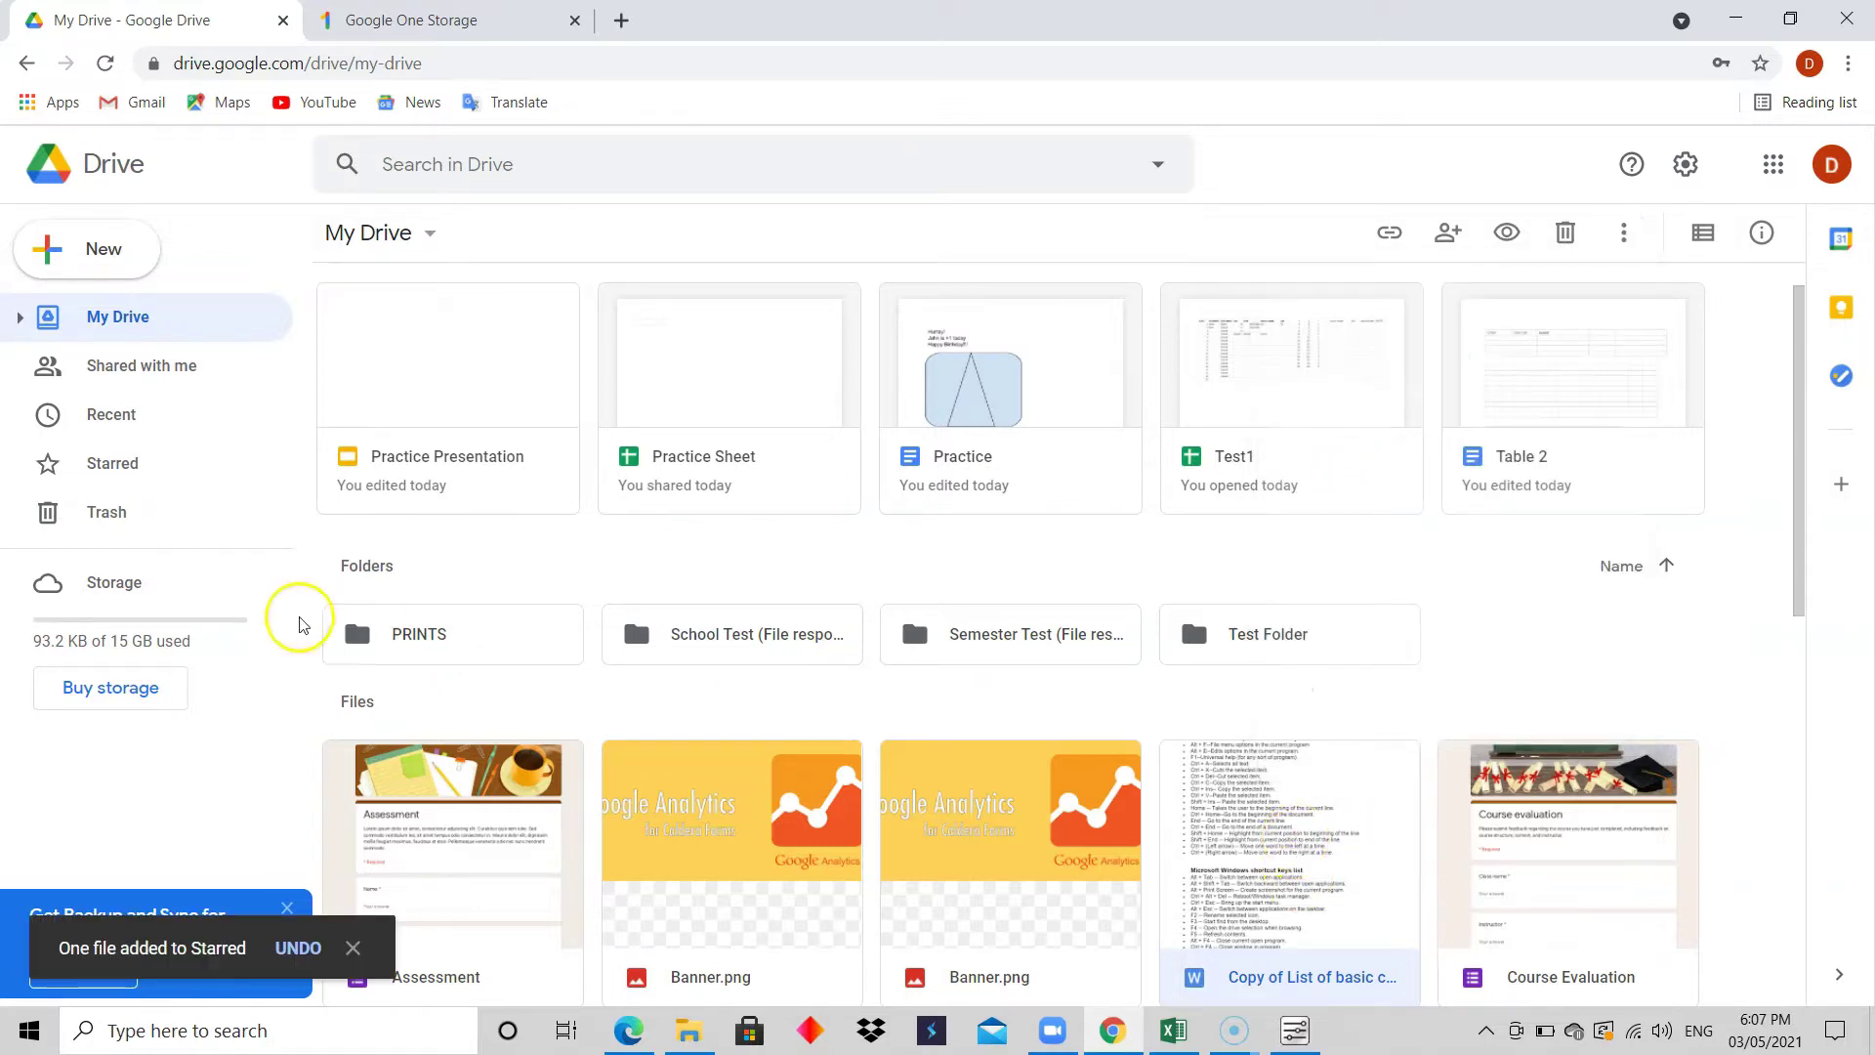
pyautogui.click(147, 463)
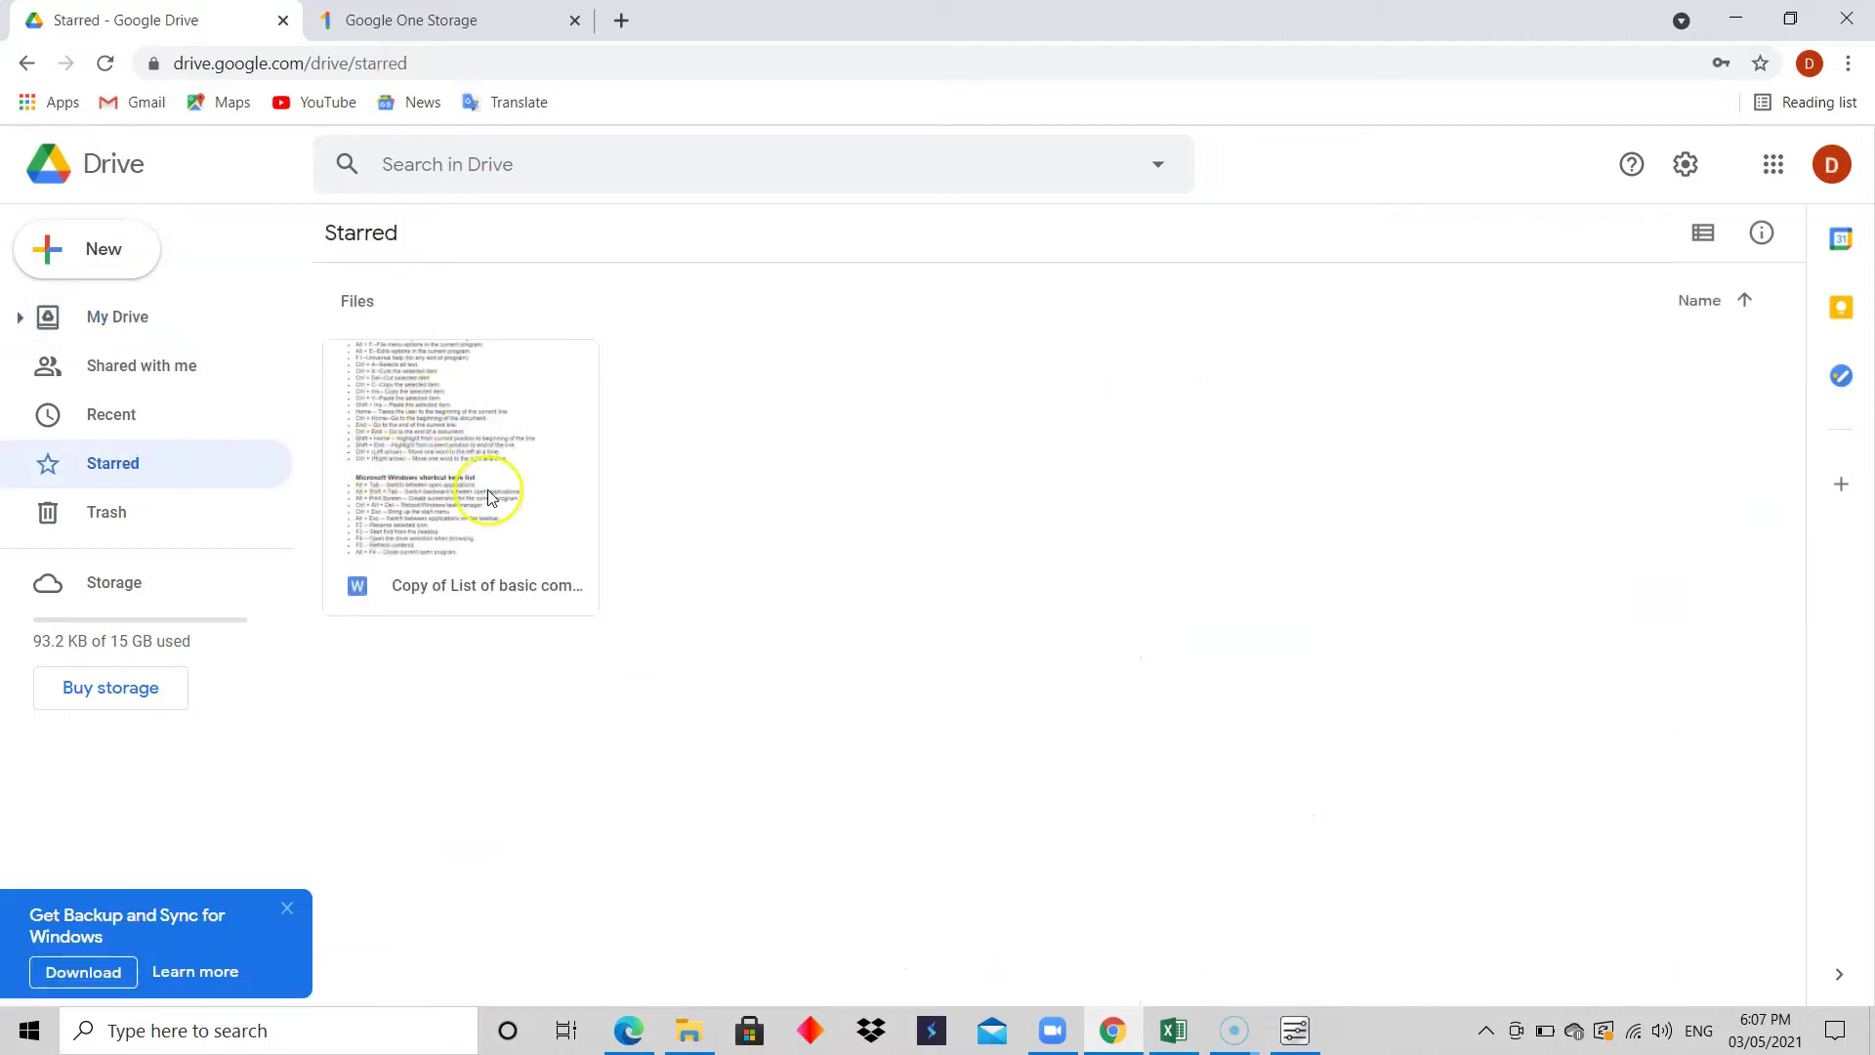
# - Return to My Drive, view the shortcut locations for the copied document, and dismiss the dialog without adding a shortcut
pyautogui.click(100, 319)
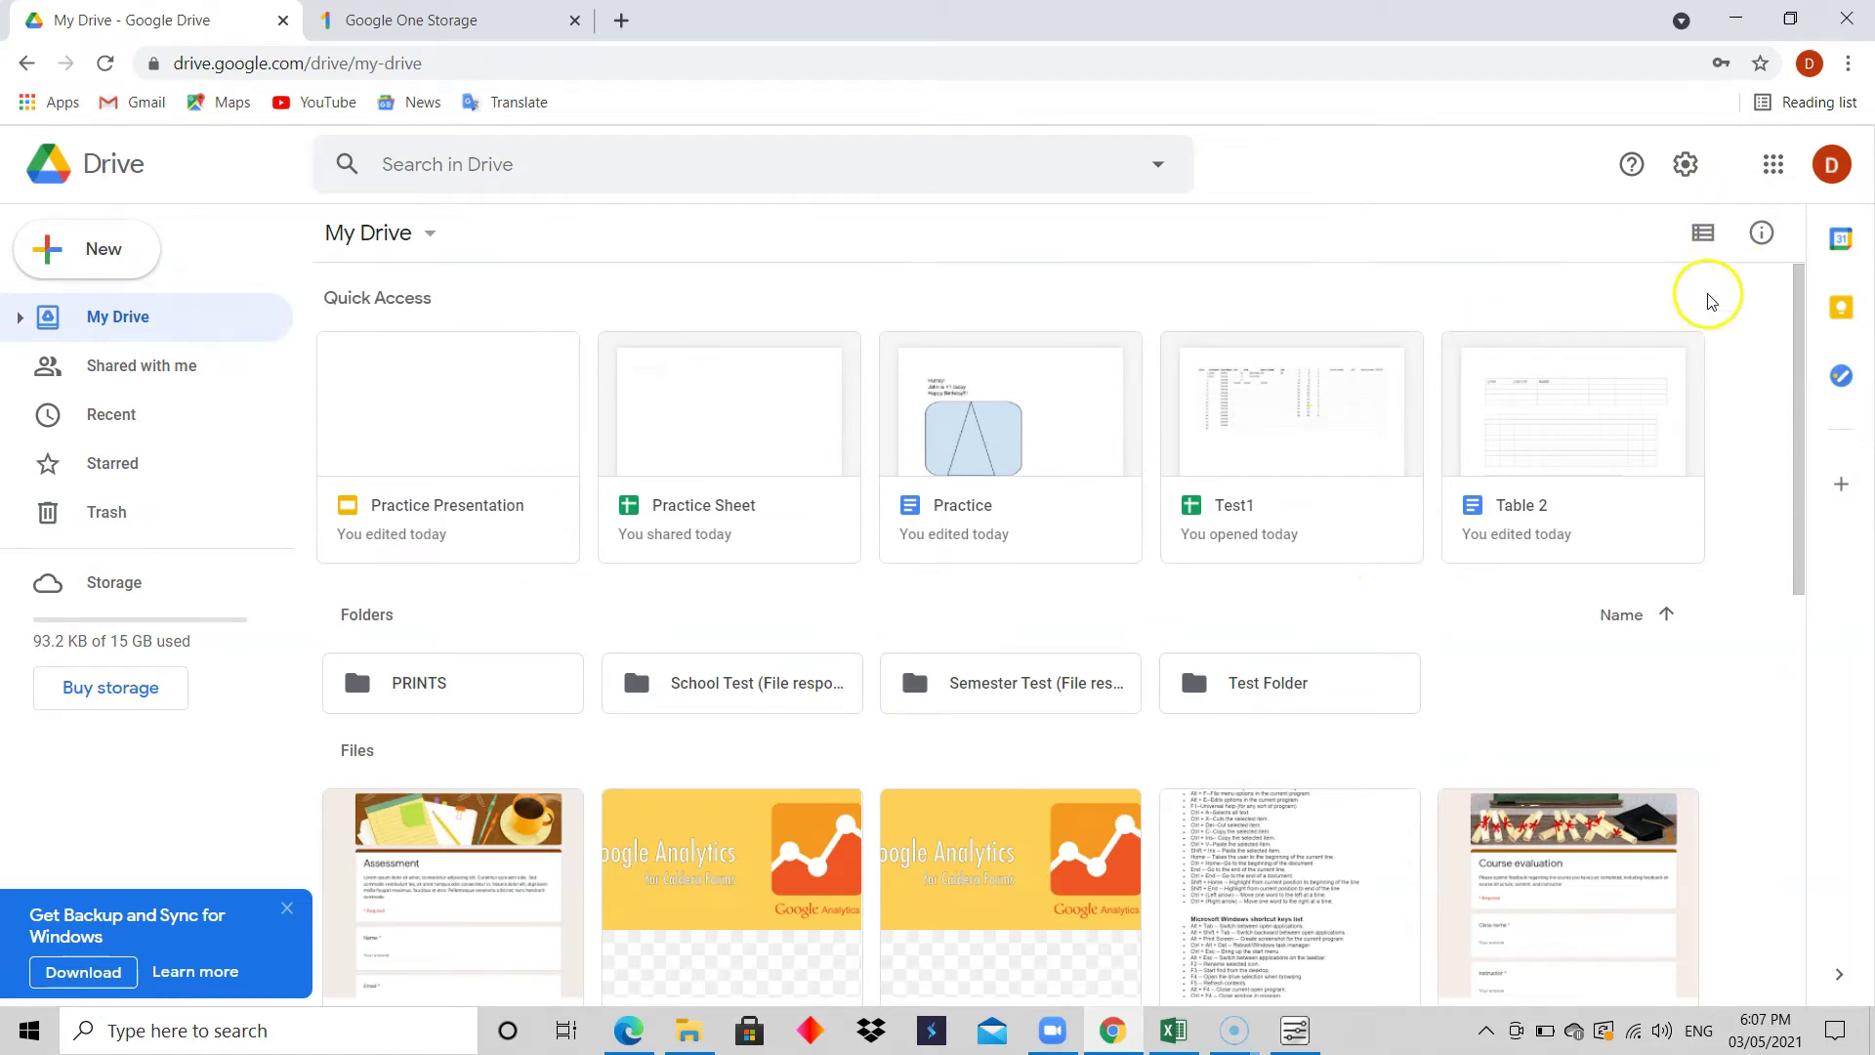
pyautogui.click(1367, 838)
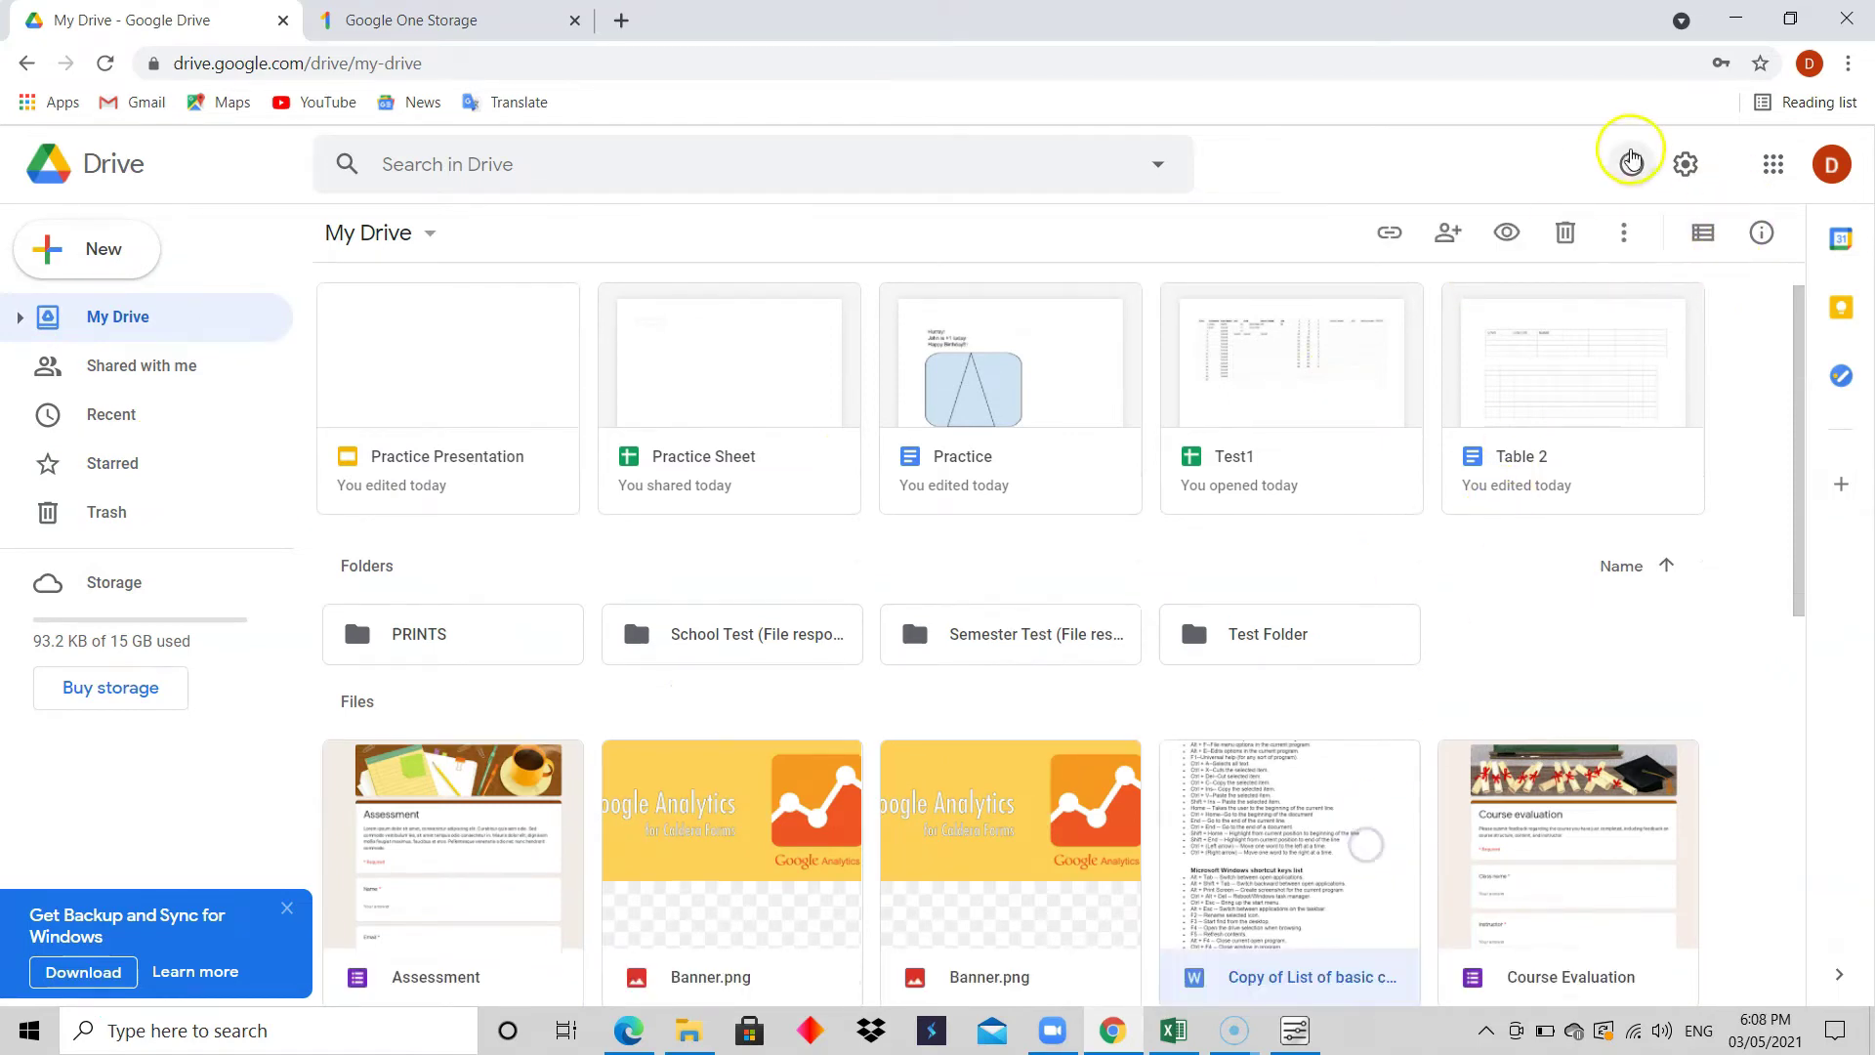
pyautogui.click(1627, 230)
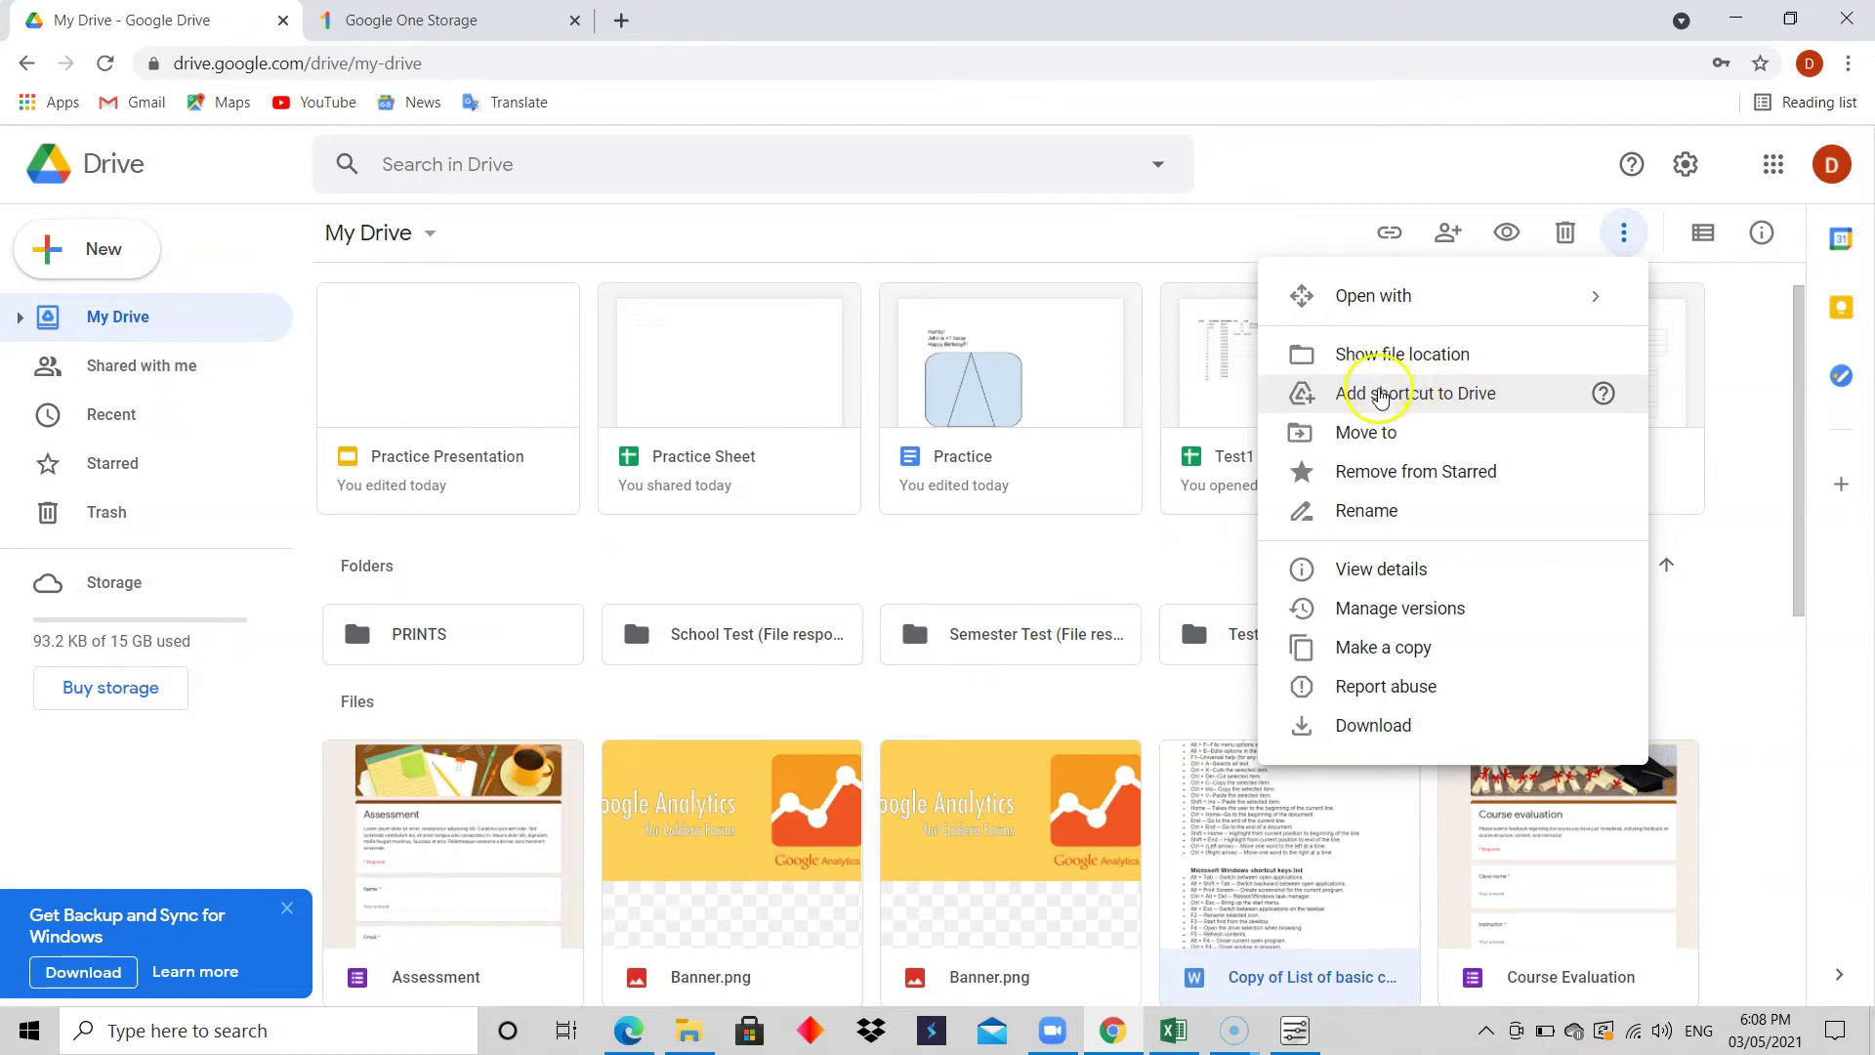
pyautogui.click(1380, 392)
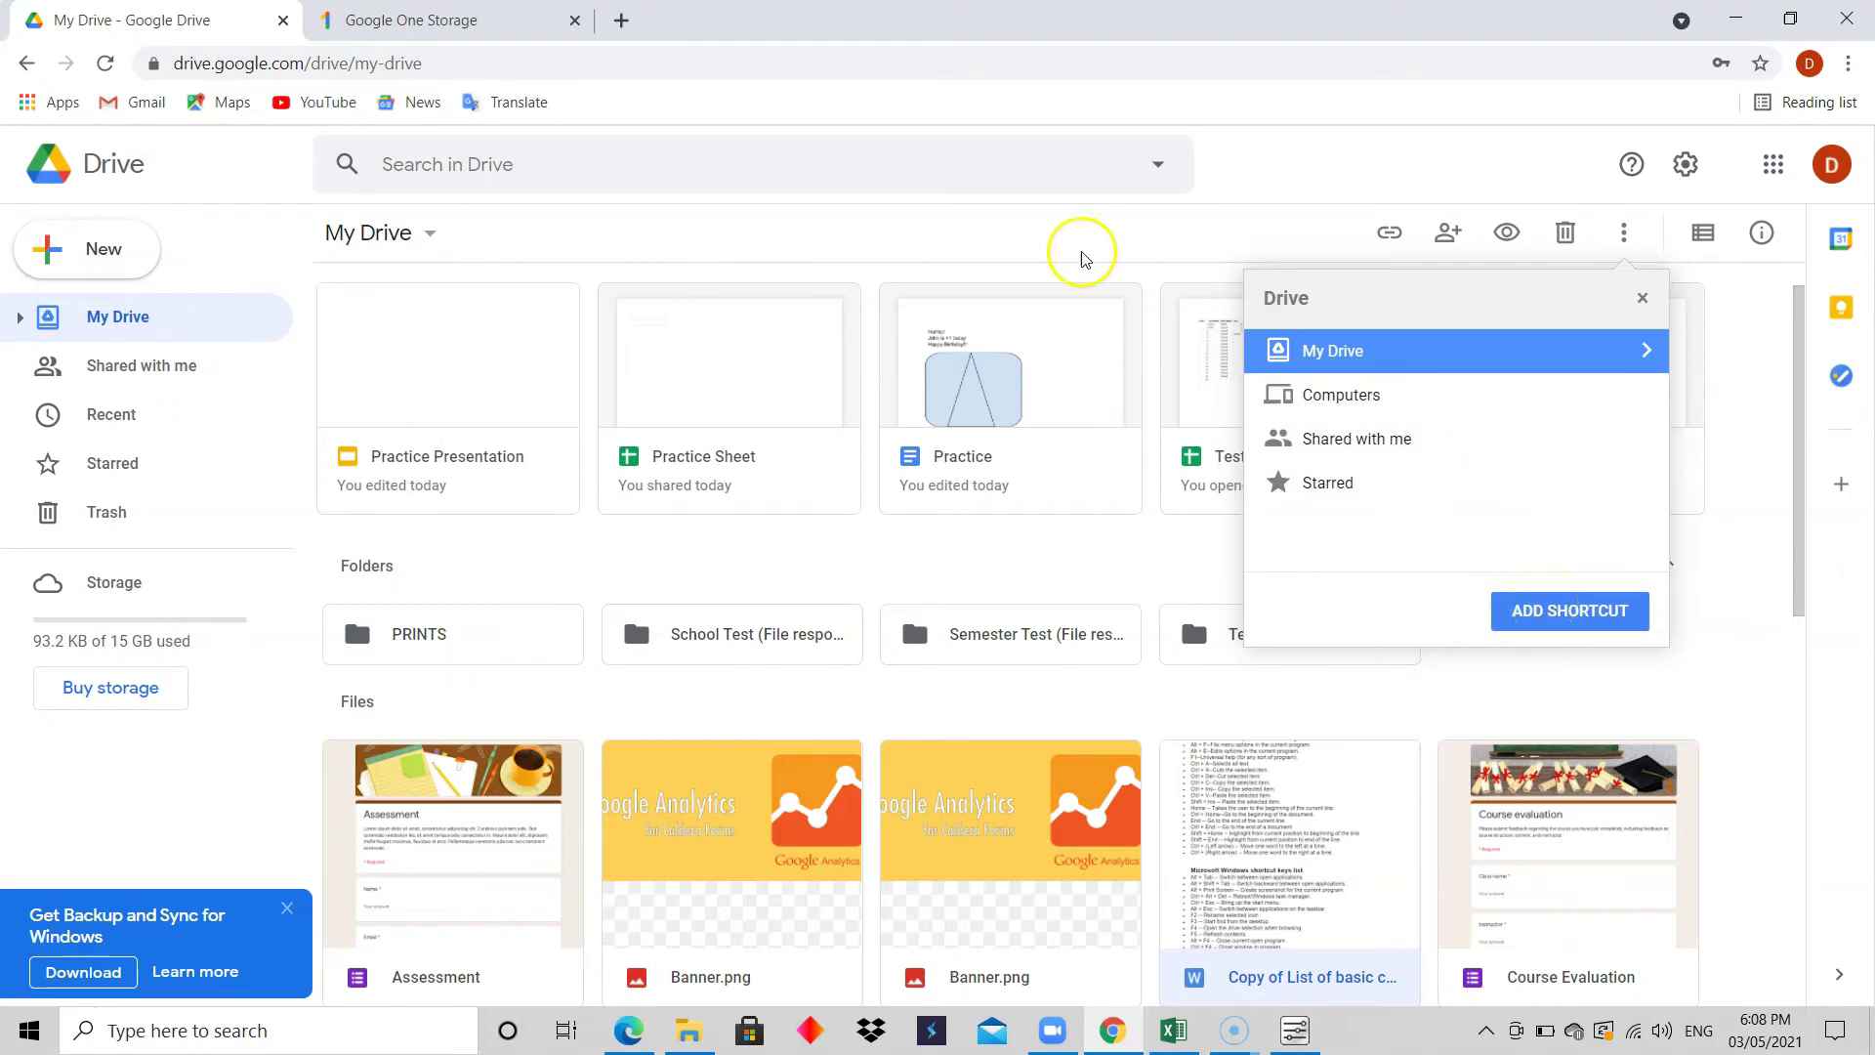
pyautogui.click(1626, 303)
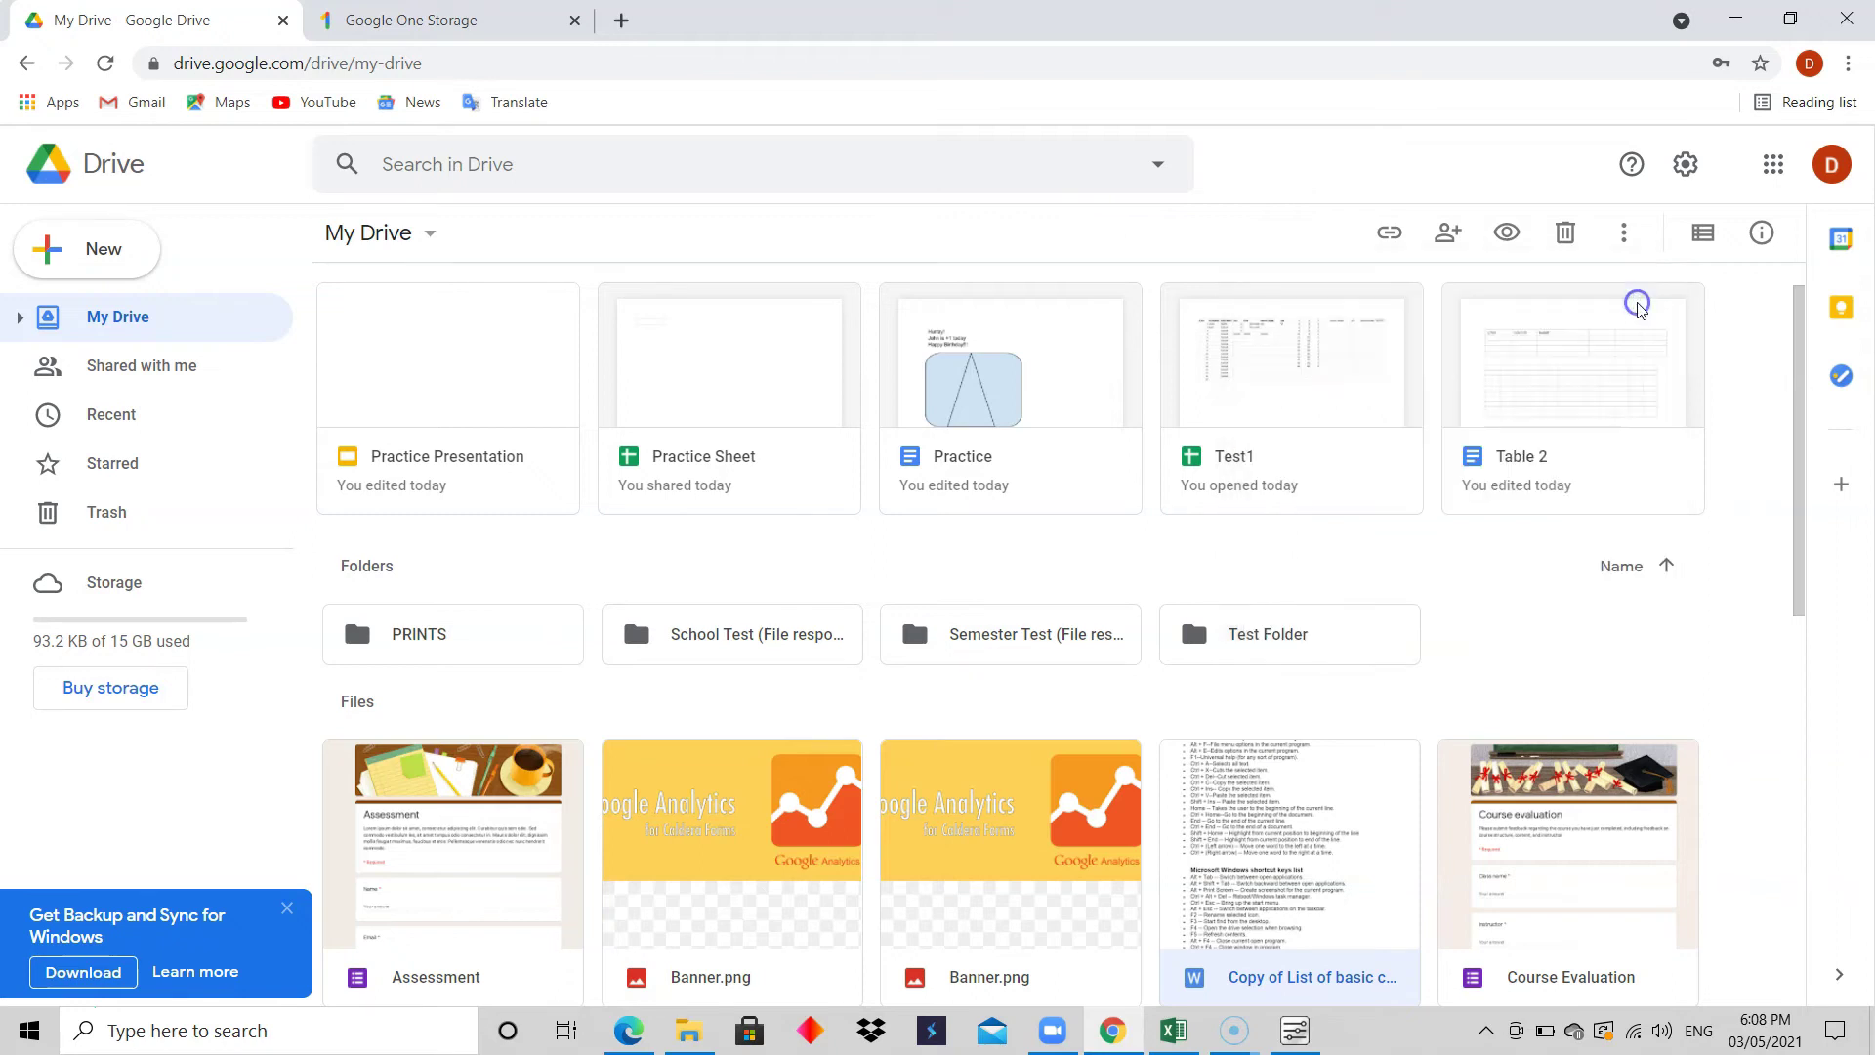